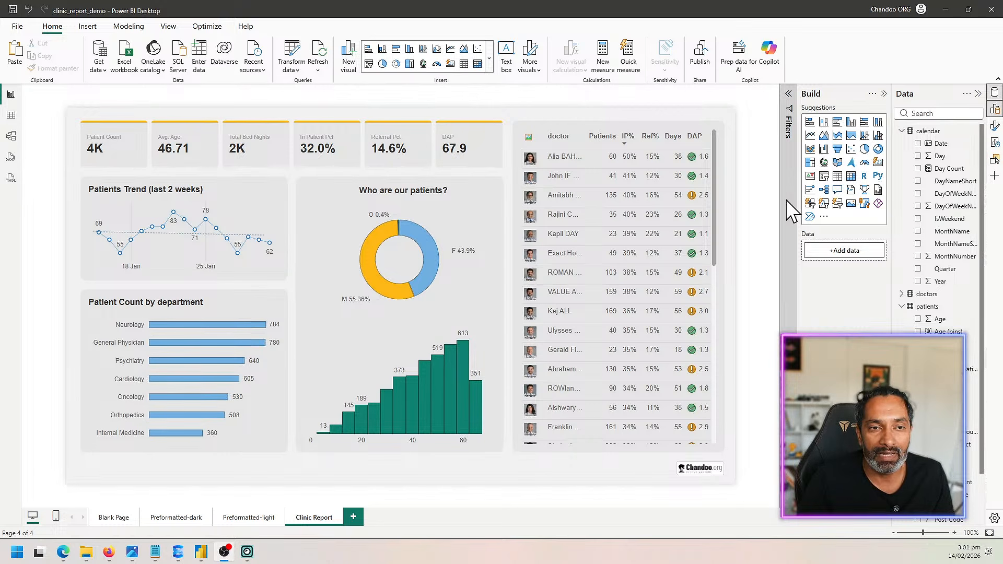
Cross-filter the clinic report by an age histogram bar, the General Physician department and one doctor row, clearing each selection.
{"action": "left_click", "coordinate": [404, 406]}
{"action": "left_click", "coordinate": [405, 407]}
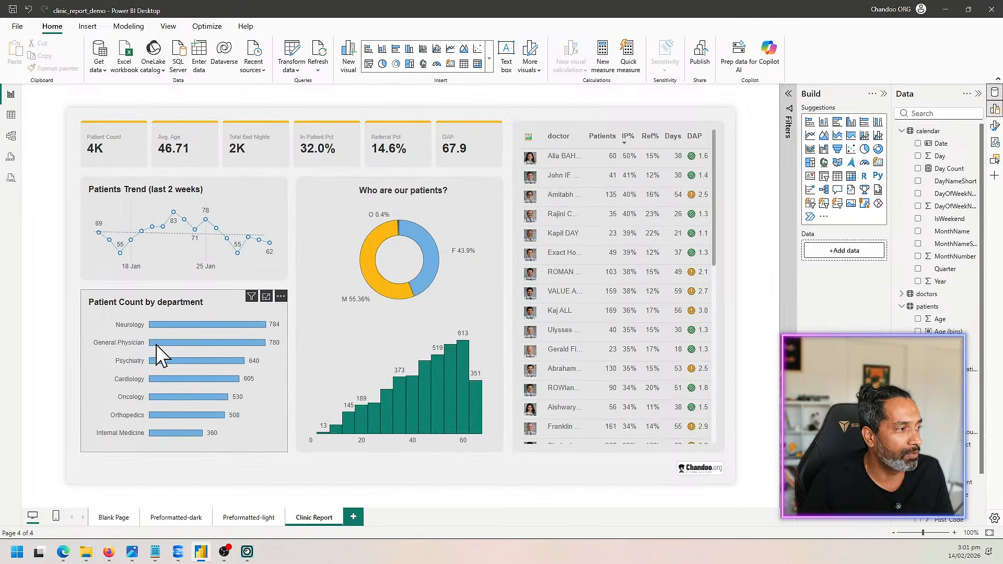
{"action": "left_click", "coordinate": [156, 344]}
{"action": "left_click", "coordinate": [157, 345]}
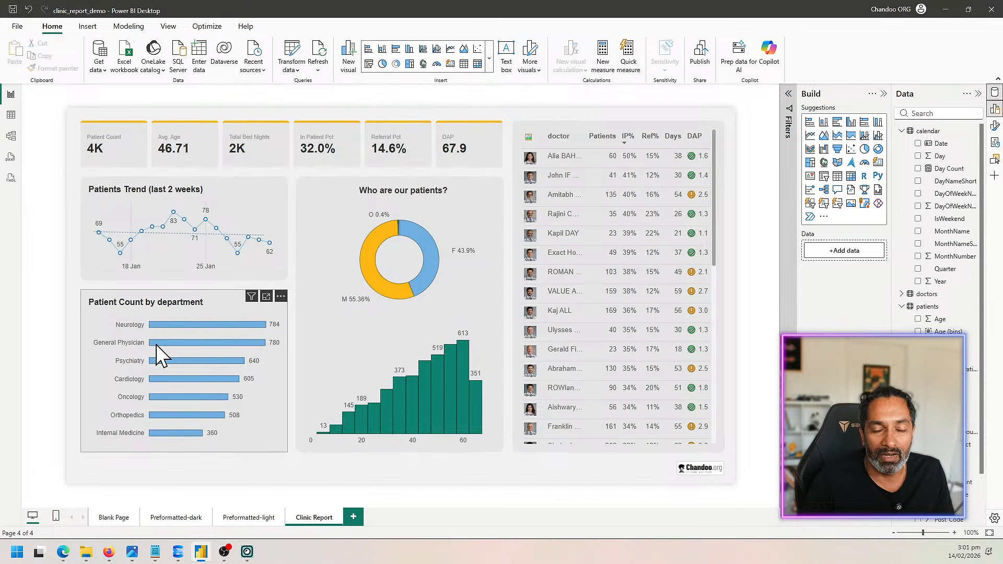
{"action": "left_click", "coordinate": [547, 261]}
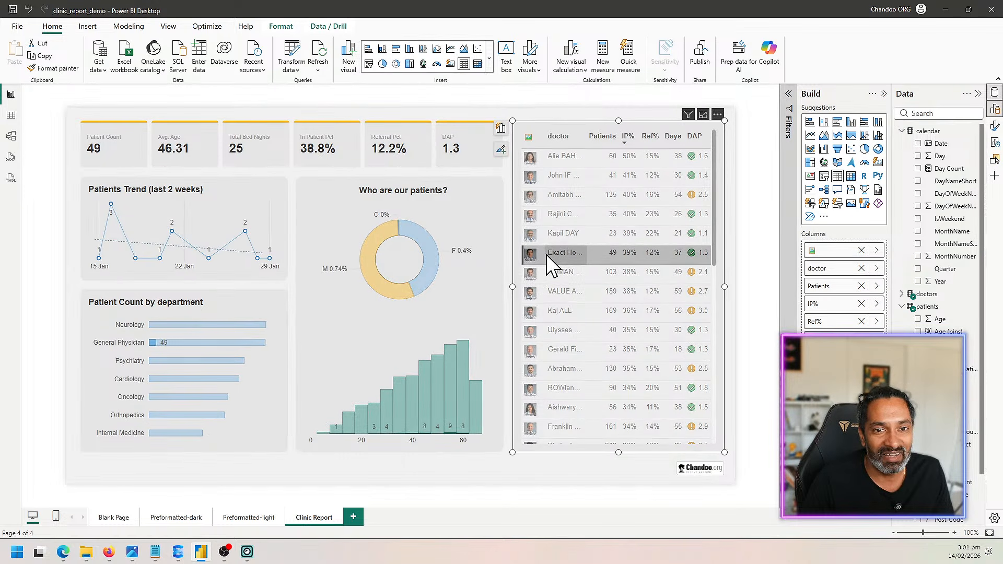
{"action": "left_click", "coordinate": [548, 262]}
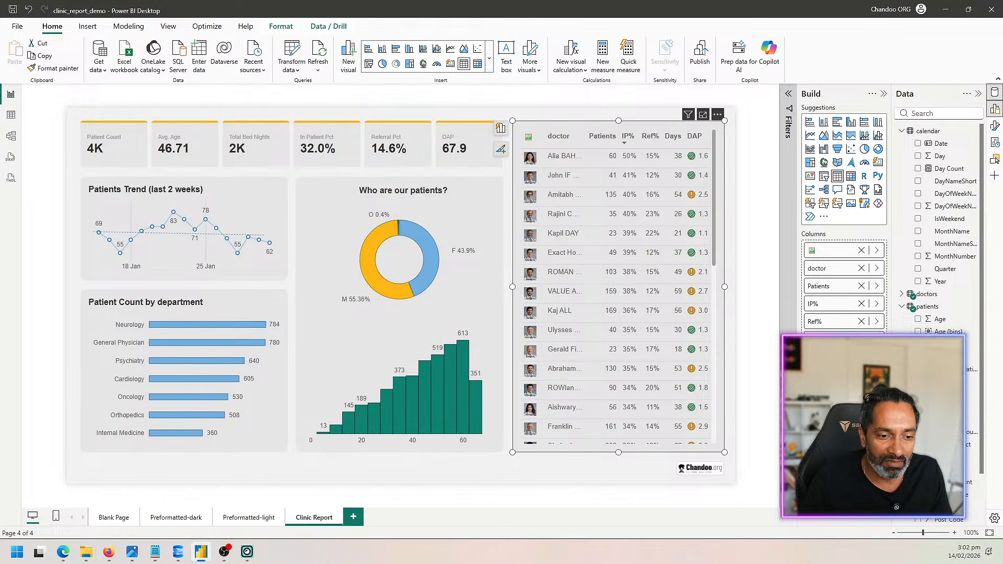
{"action": "key", "text": "alt+Tab"}
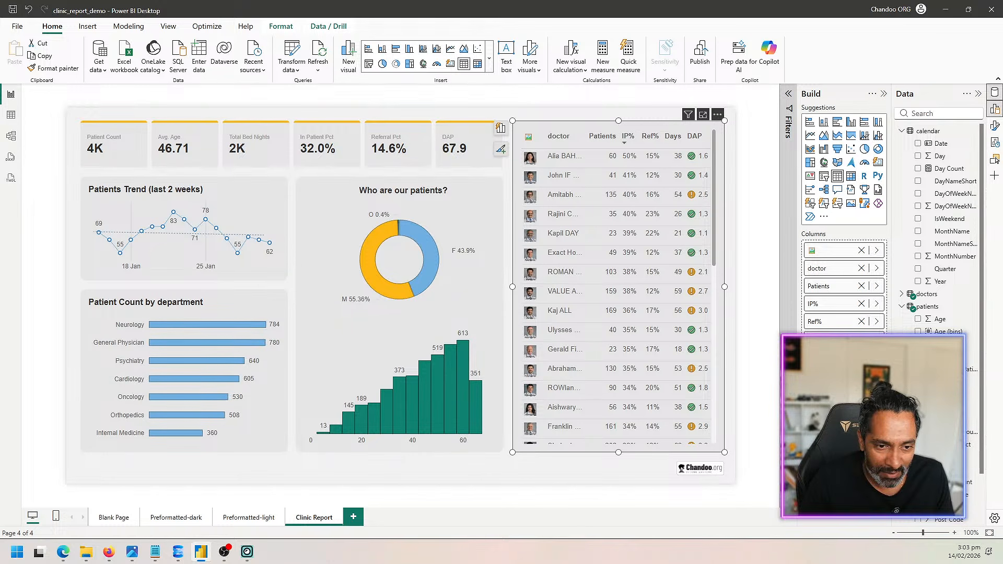
{"action": "key", "text": "alt+Tab"}
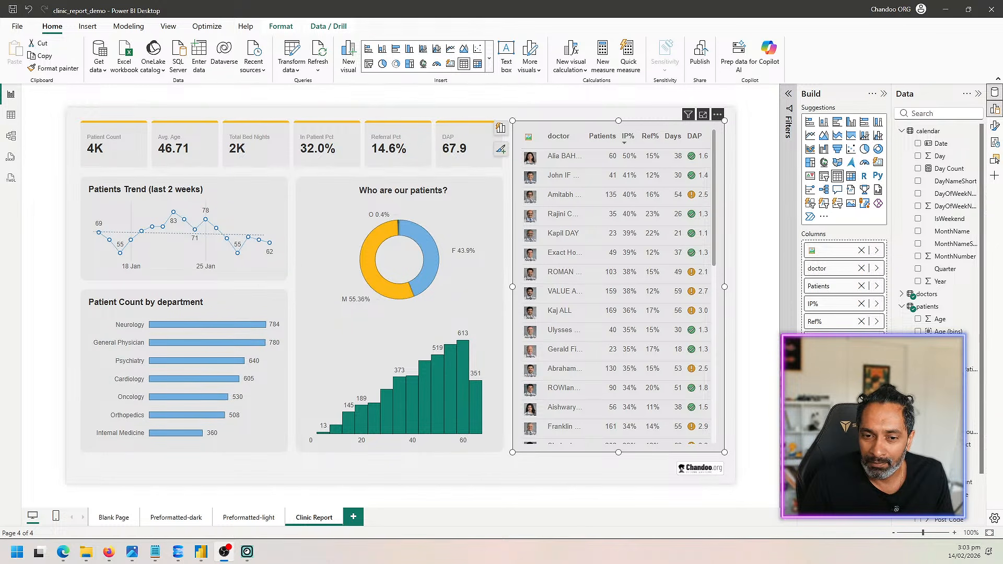
{"action": "key", "text": "alt+Tab"}
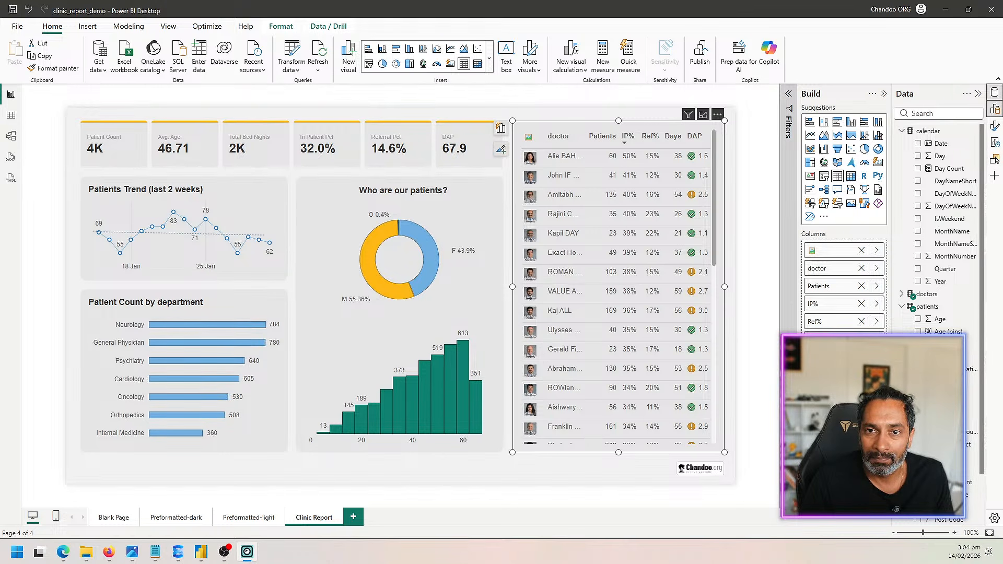
{"action": "key", "text": "alt+Tab"}
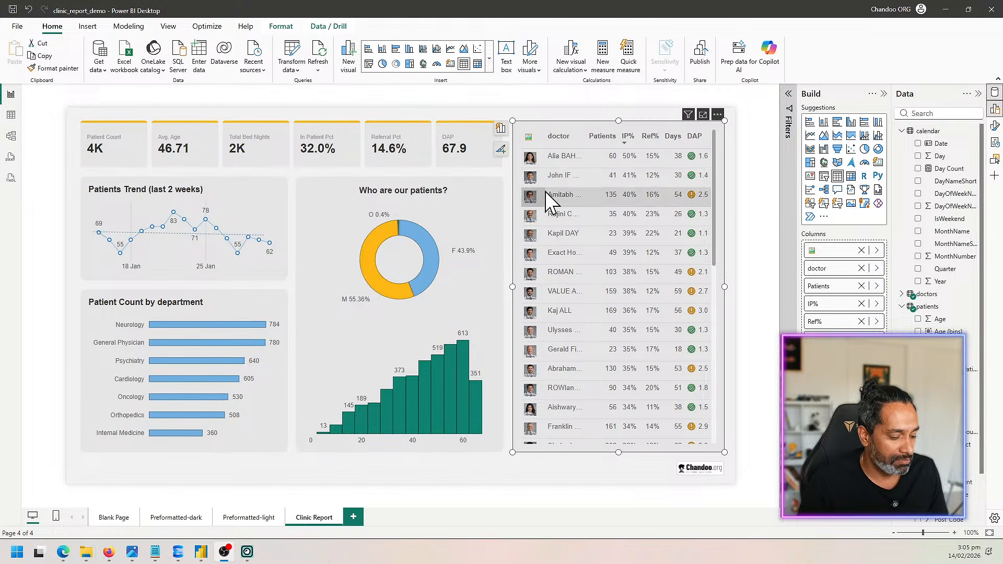
{"action": "key", "text": "ctrl+2"}
{"action": "left_click_drag", "start_coordinate": [73, 109], "coordinate": [730, 493]}
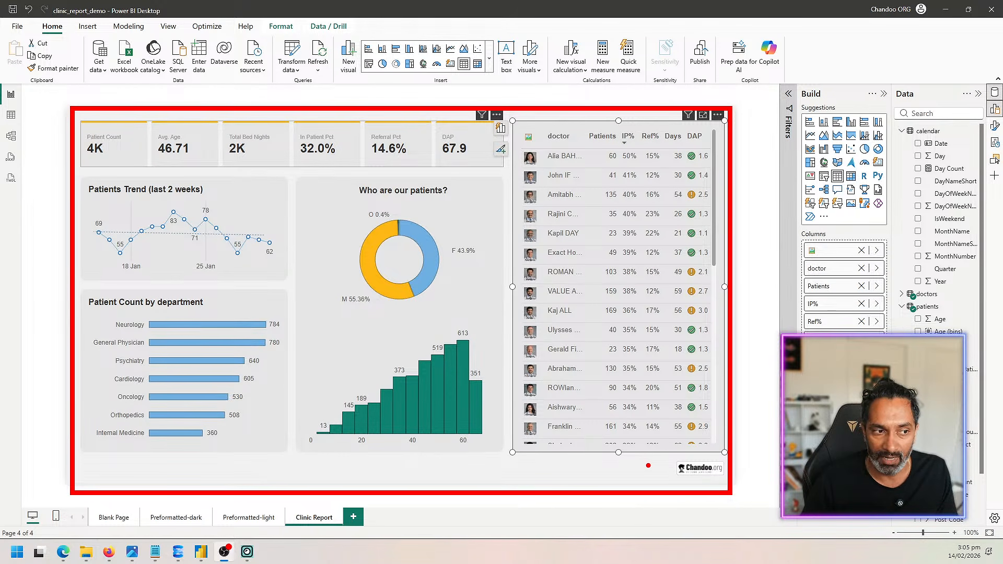
{"action": "key", "text": "Escape"}
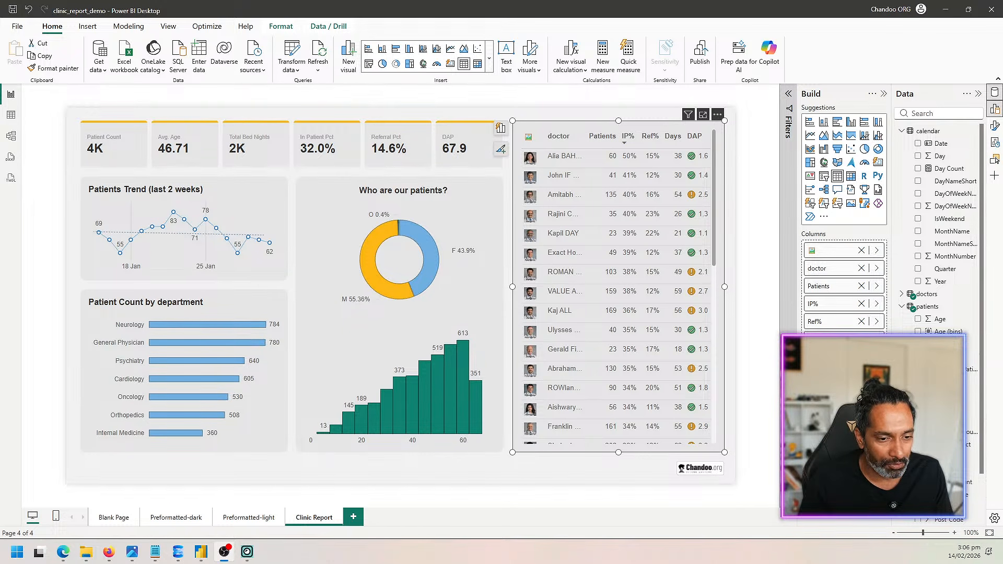
Switch to Firefox, review the Hospital Report readme on GitHub down to its Sample File download link, and return to Power BI.
{"action": "key", "text": "alt+Tab"}
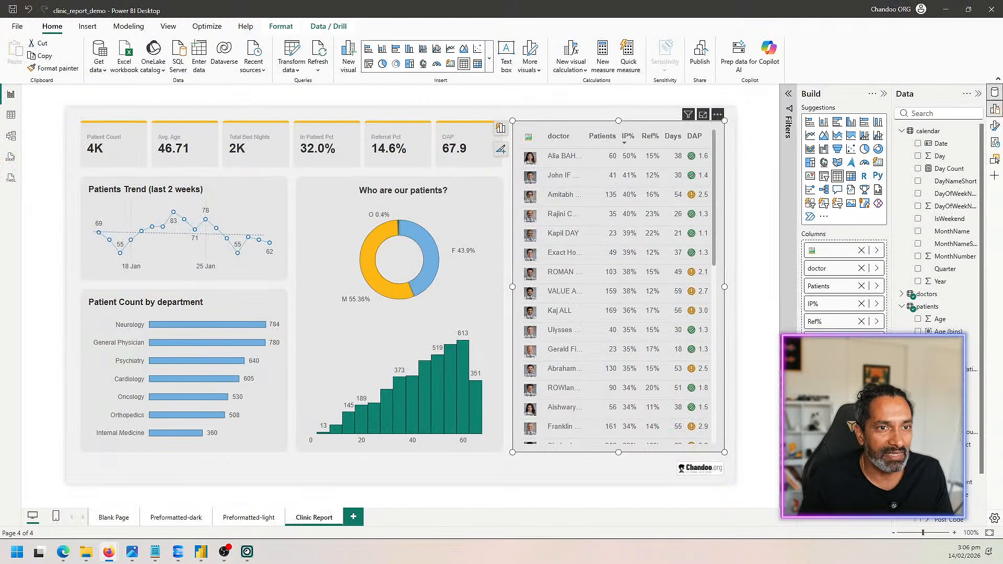
{"action": "key", "text": "alt+Tab"}
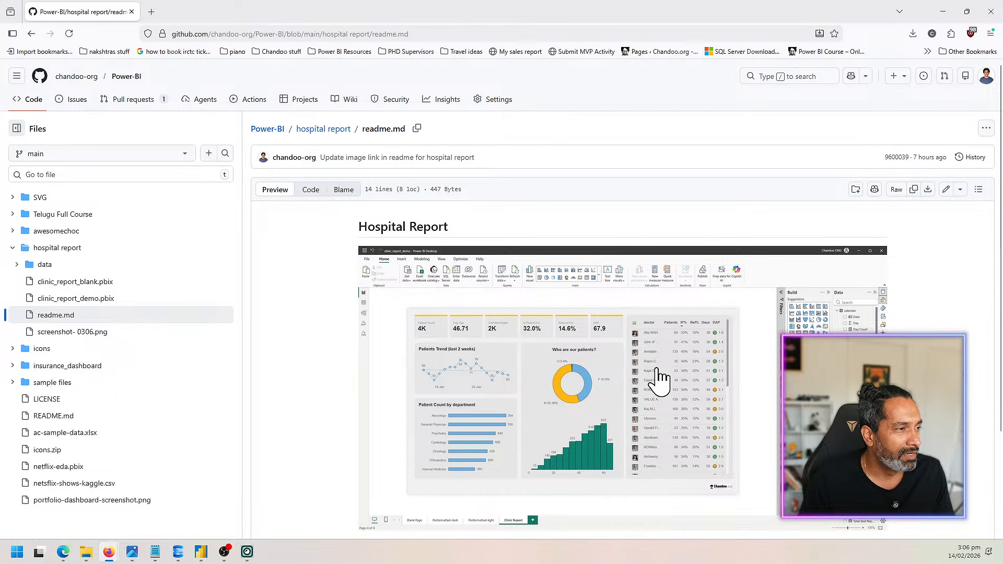
{"action": "scroll", "coordinate": [660, 379], "scroll_direction": "down", "scroll_amount": 2}
{"action": "scroll", "coordinate": [660, 379], "scroll_direction": "up", "scroll_amount": 2}
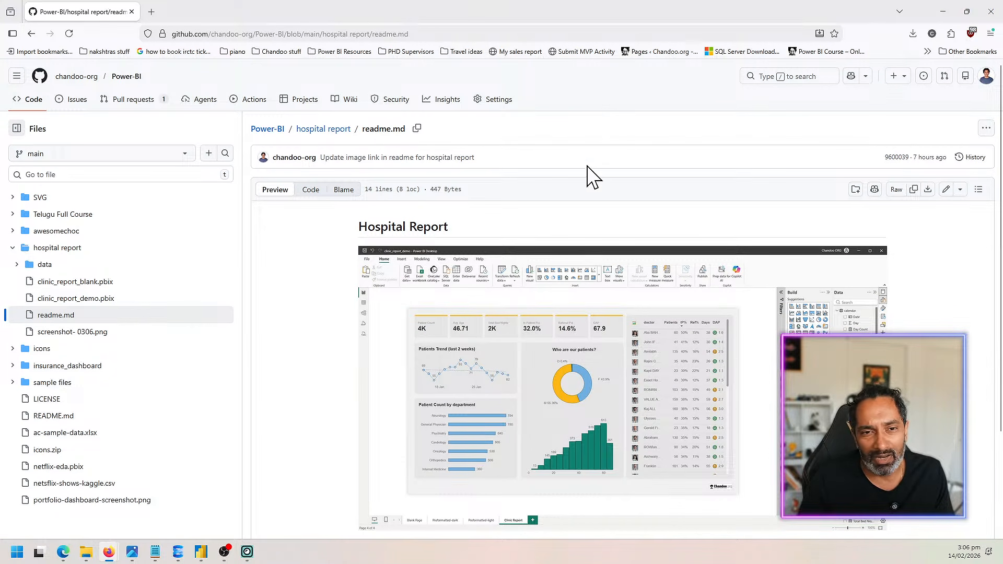
{"action": "scroll", "coordinate": [420, 168], "scroll_direction": "down", "scroll_amount": 2}
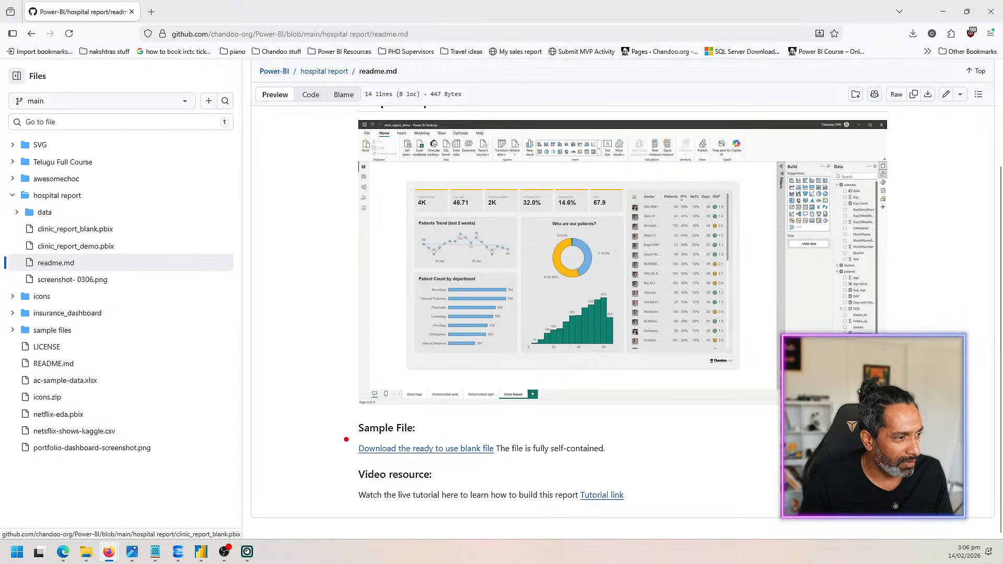
{"action": "mouse_move", "coordinate": [345, 438]}
{"action": "left_mouse_down"}
{"action": "mouse_move", "coordinate": [534, 459]}
{"action": "mouse_move", "coordinate": [512, 462]}
{"action": "left_mouse_up"}
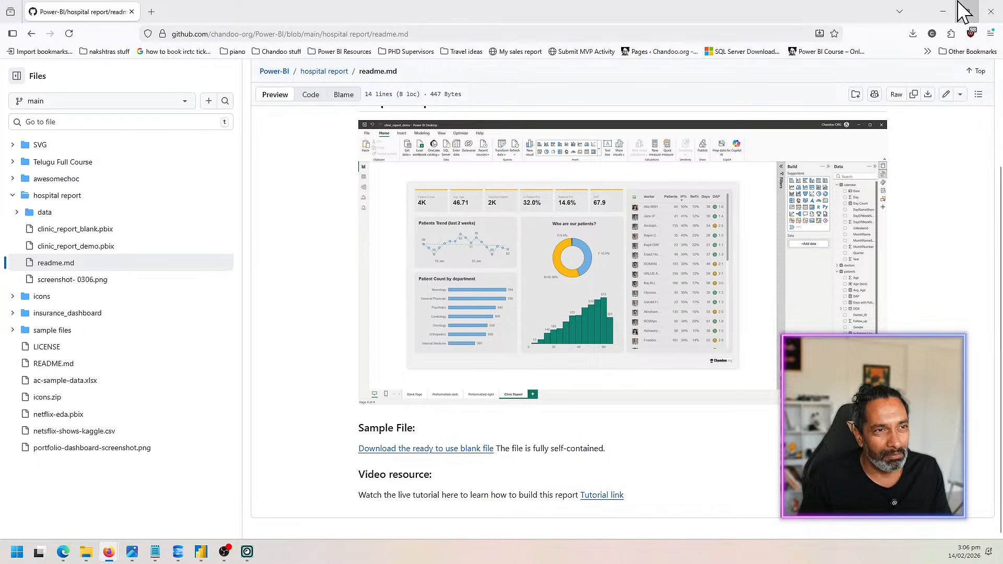
{"action": "left_click", "coordinate": [944, 12]}
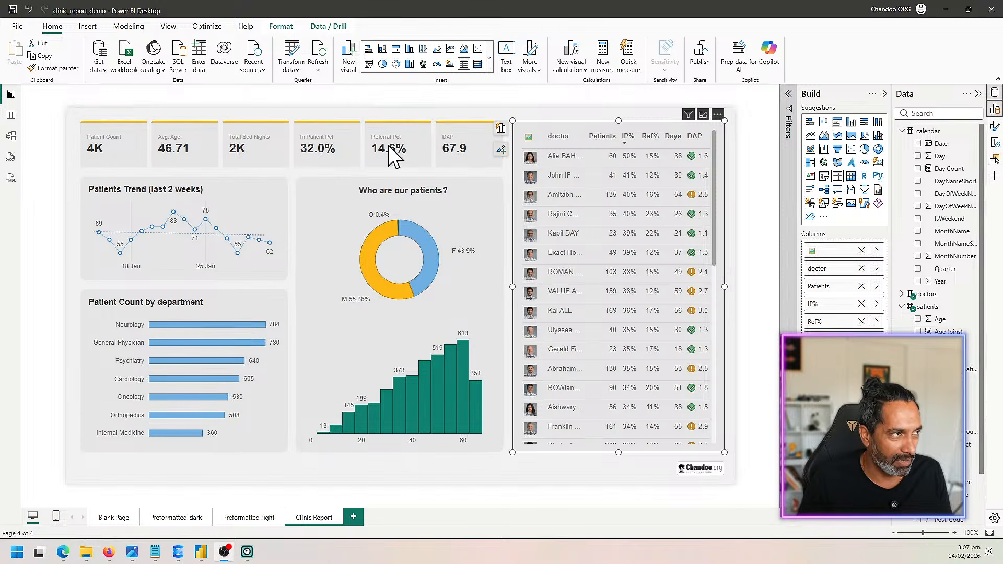
{"action": "mouse_move", "coordinate": [77, 109]}
{"action": "left_mouse_down"}
{"action": "mouse_move", "coordinate": [785, 451]}
{"action": "mouse_move", "coordinate": [755, 484]}
{"action": "left_mouse_up"}
{"action": "key", "text": "Escape"}
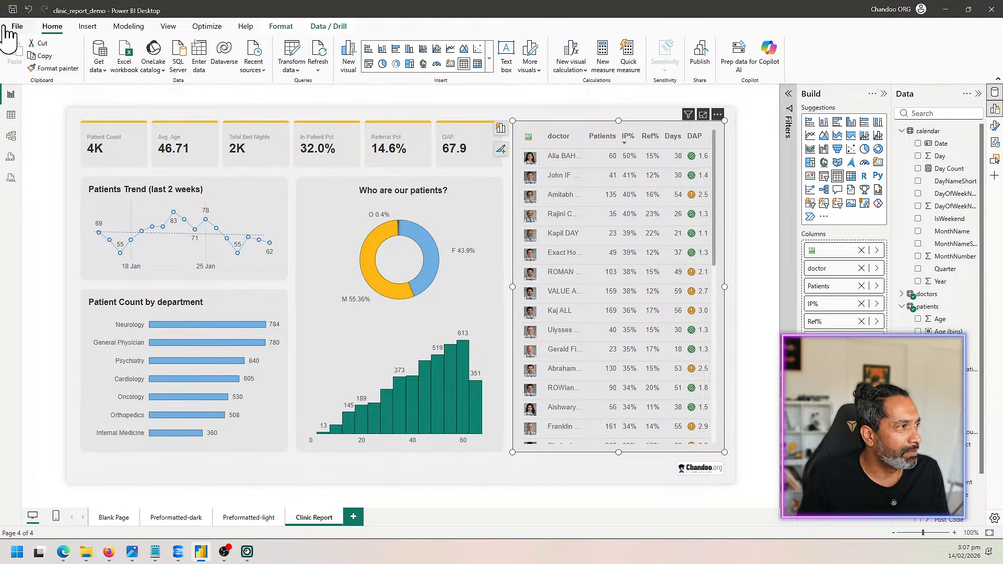
{"action": "left_click", "coordinate": [13, 27]}
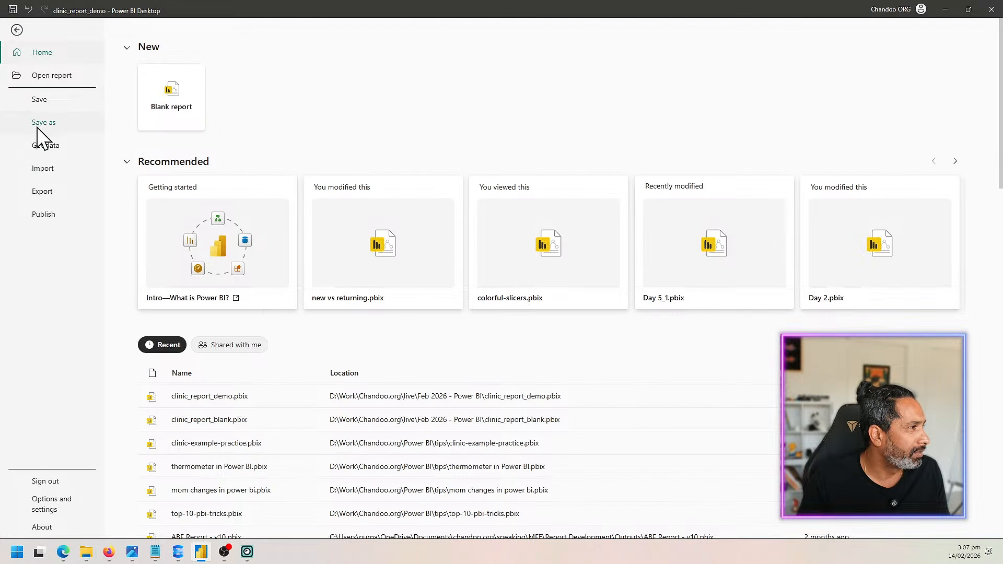
{"action": "left_click", "coordinate": [48, 76]}
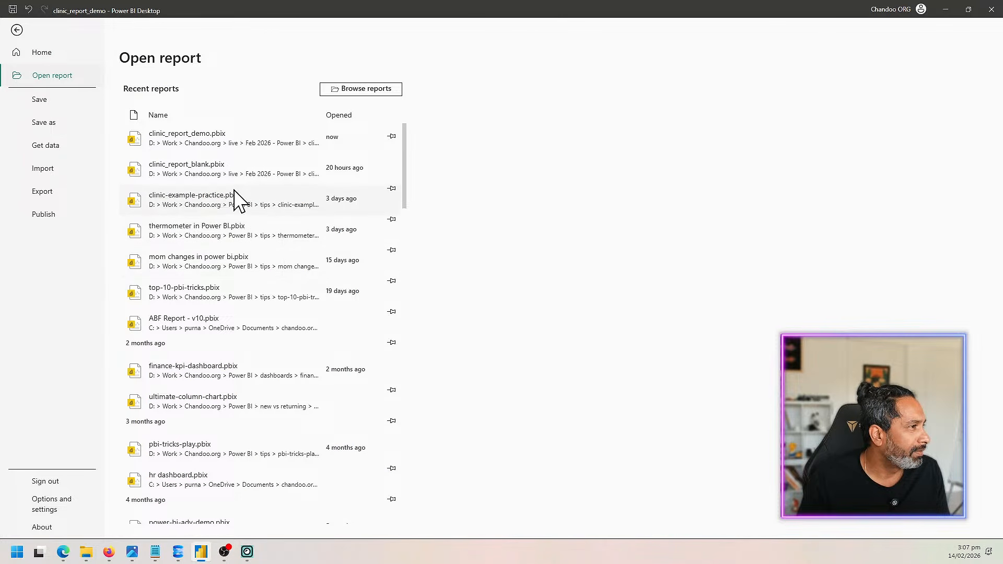
{"action": "key", "text": "Escape"}
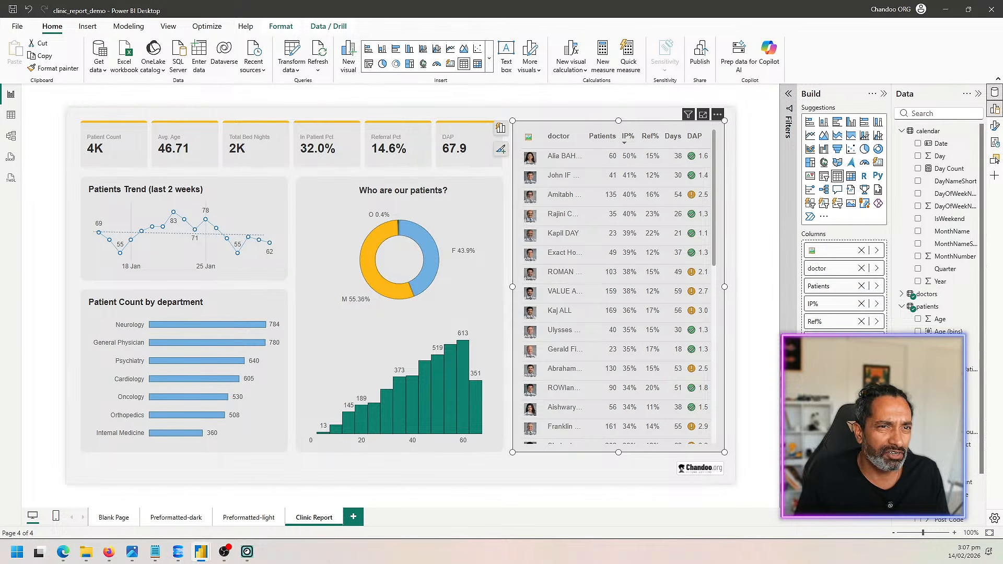
Bring up the clinic_report_blank report window and show its Blank Page.
{"action": "left_click_drag", "start_coordinate": [1002, 137], "coordinate": [600, 2]}
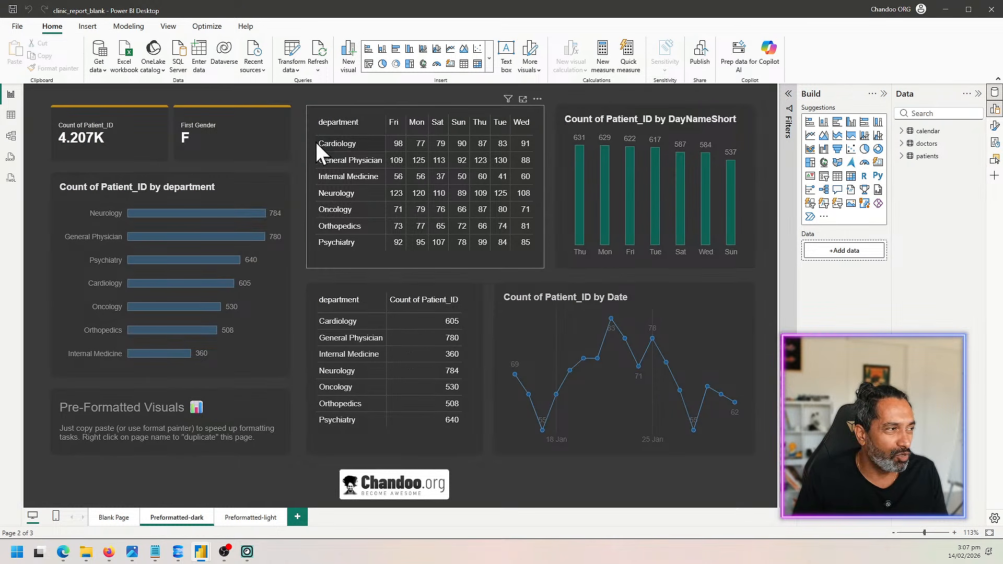
{"action": "mouse_move", "coordinate": [600, 212]}
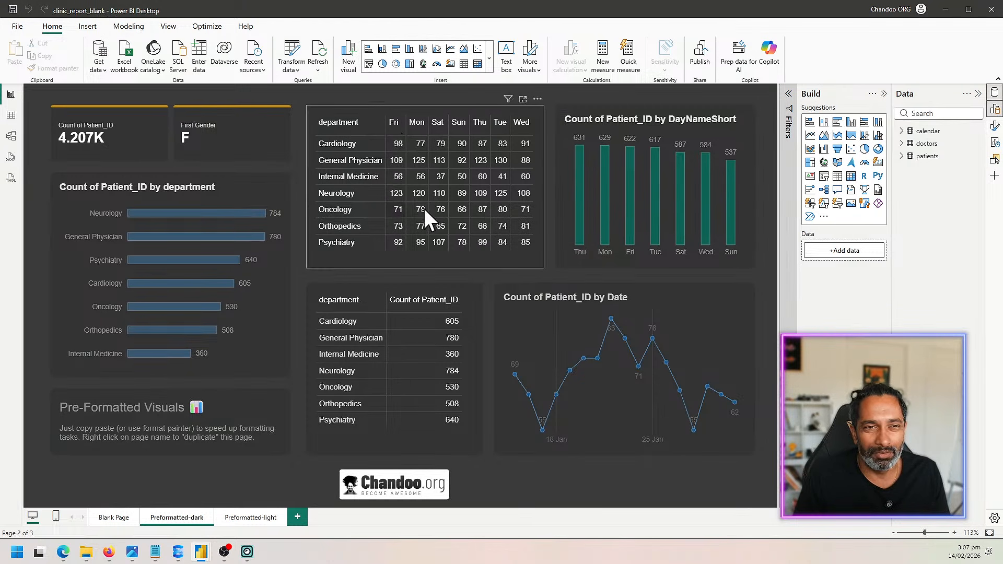
{"action": "left_click", "coordinate": [105, 519]}
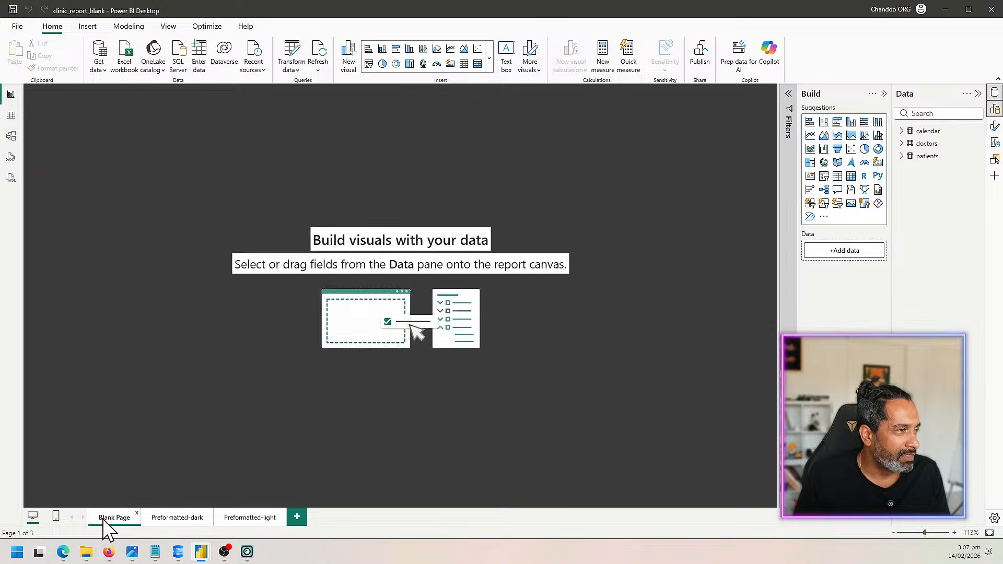
Compare the pre-built visuals on the Preformatted-dark and Preformatted-light pages, finishing on the dark page.
{"action": "left_click", "coordinate": [178, 517]}
{"action": "left_click", "coordinate": [267, 519]}
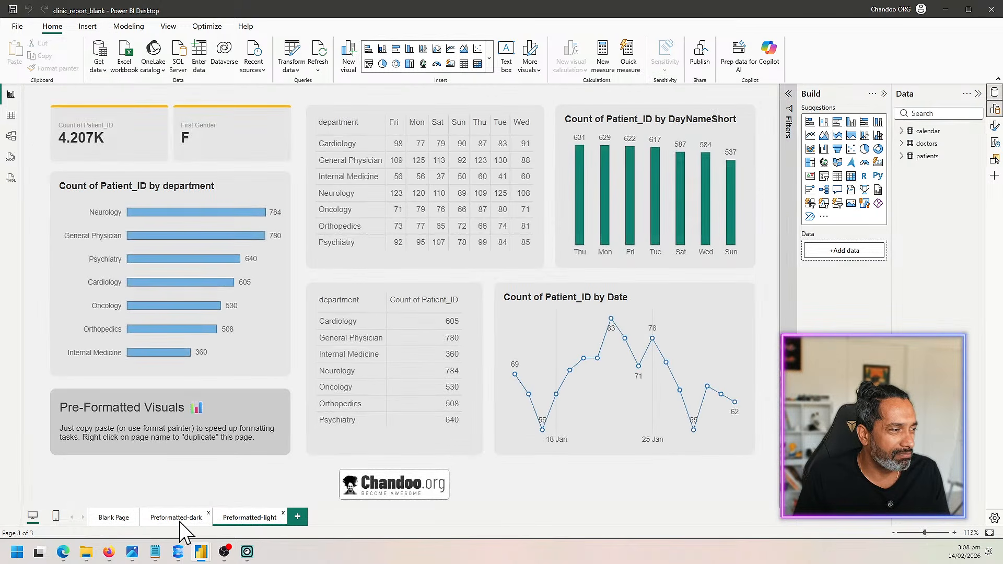
{"action": "left_click", "coordinate": [177, 519]}
{"action": "left_click", "coordinate": [248, 518]}
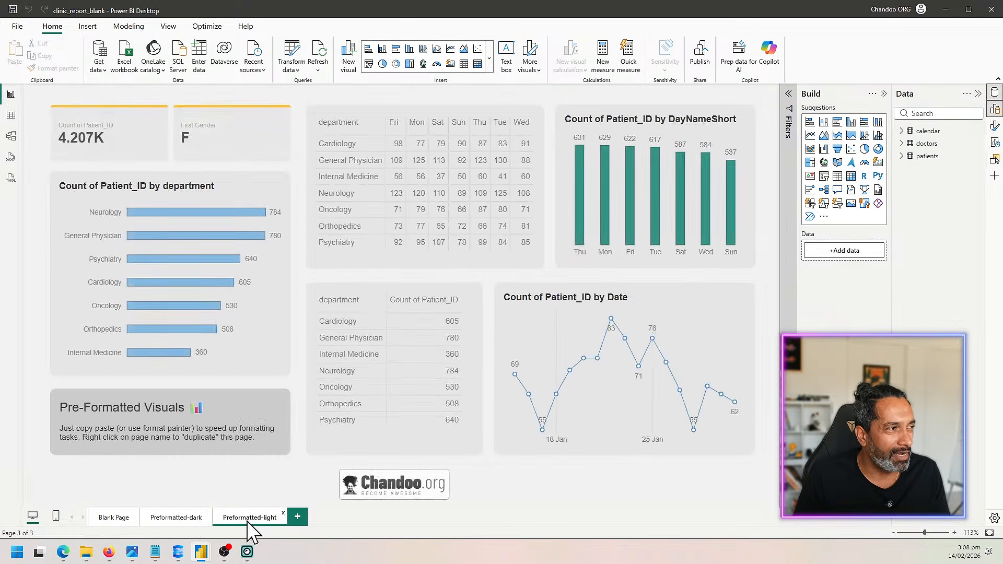
{"action": "left_click", "coordinate": [191, 519]}
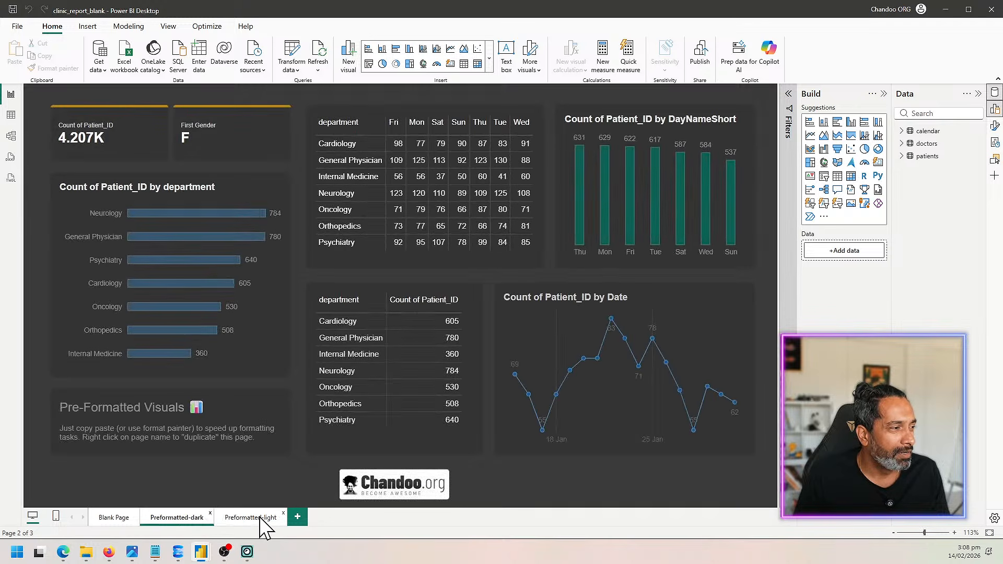
{"action": "left_click", "coordinate": [264, 520]}
{"action": "left_click", "coordinate": [195, 518]}
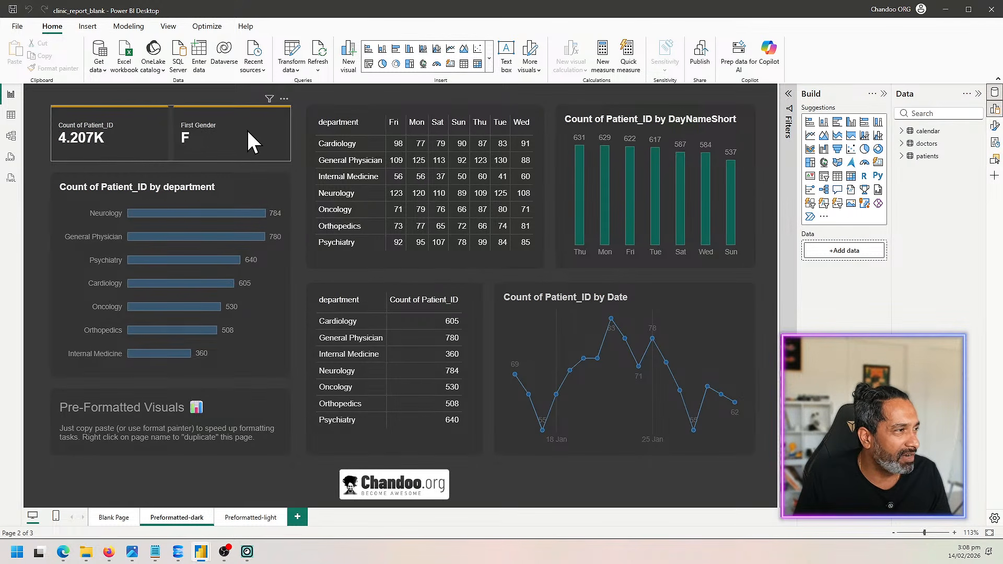
Inspect the department-by-day matrix, the DayNameShort column chart and the Date line chart on the Preformatted-dark page.
{"action": "left_click", "coordinate": [465, 118]}
{"action": "left_click", "coordinate": [614, 111]}
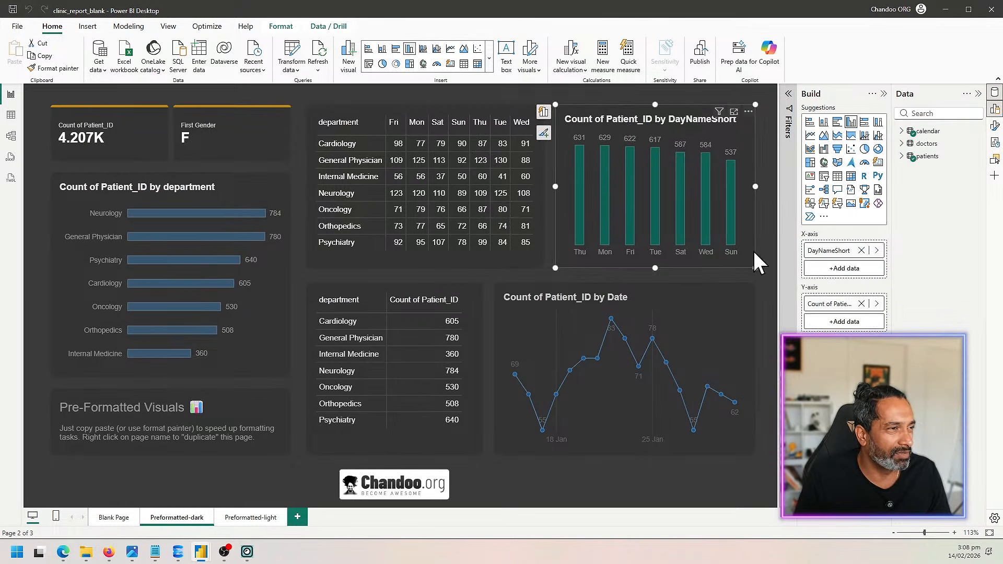
{"action": "left_click", "coordinate": [688, 307]}
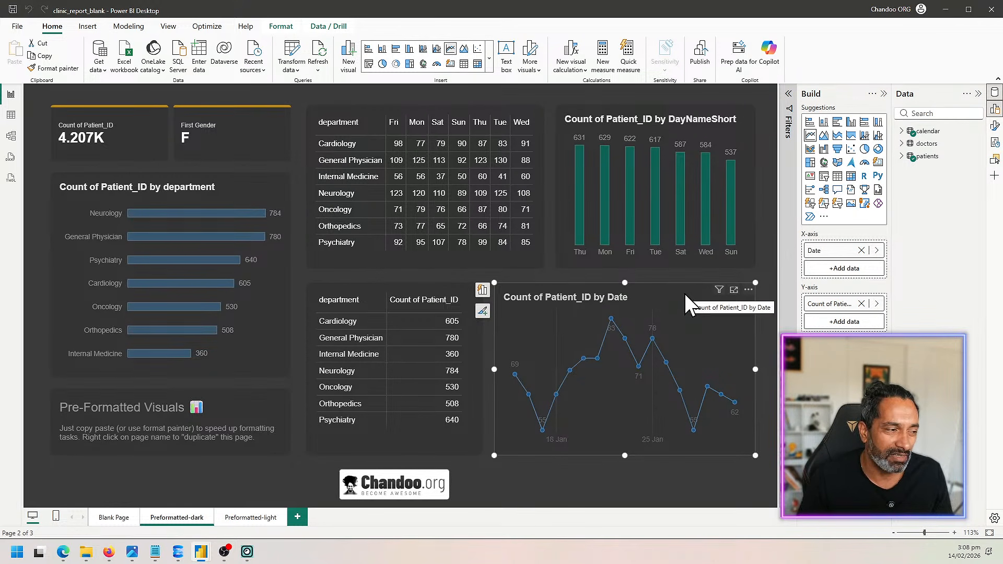
Look through the light, blank and dark template pages again, and add a new page after Preformatted-light.
{"action": "left_click", "coordinate": [226, 518]}
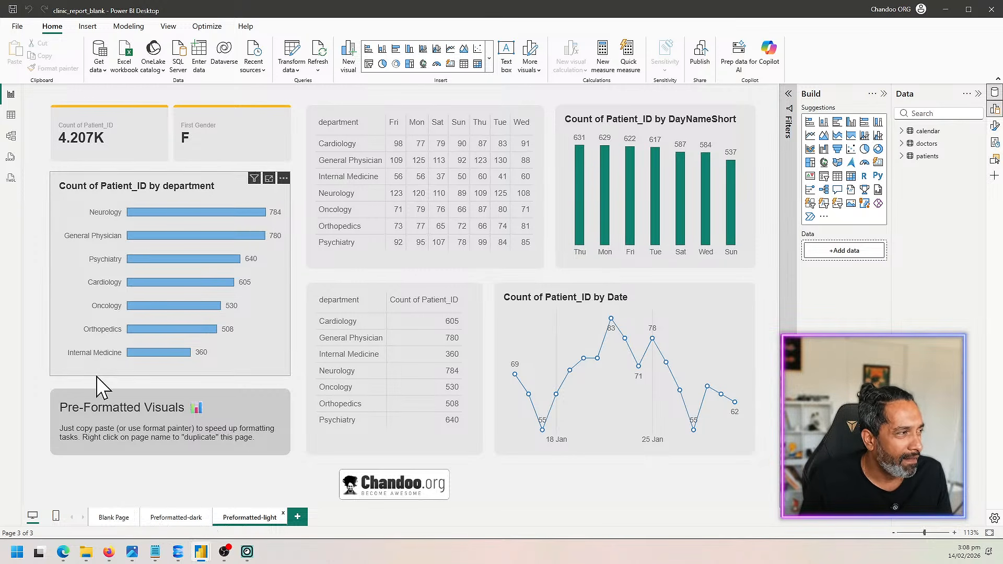
{"action": "left_click", "coordinate": [112, 519]}
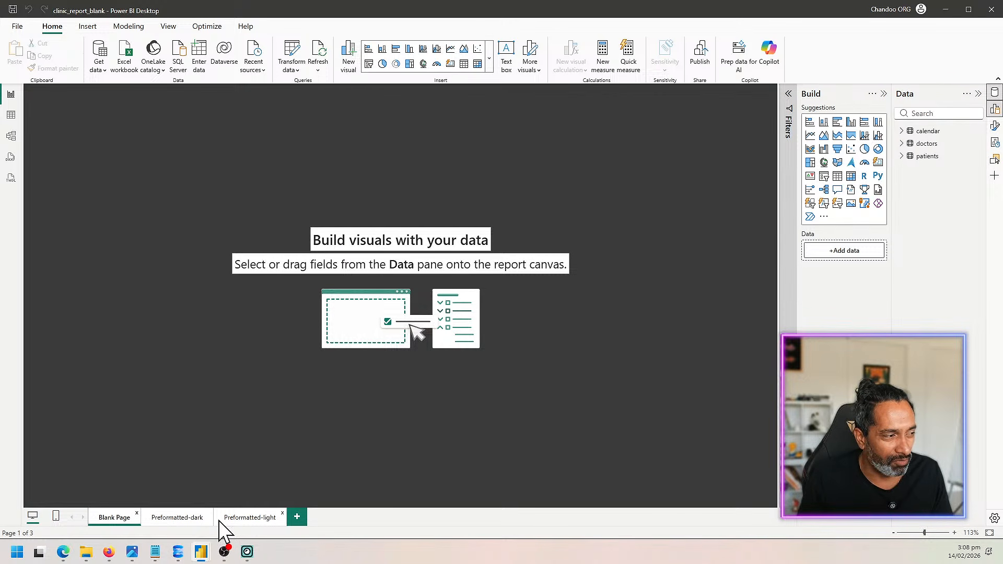
{"action": "left_click", "coordinate": [175, 520]}
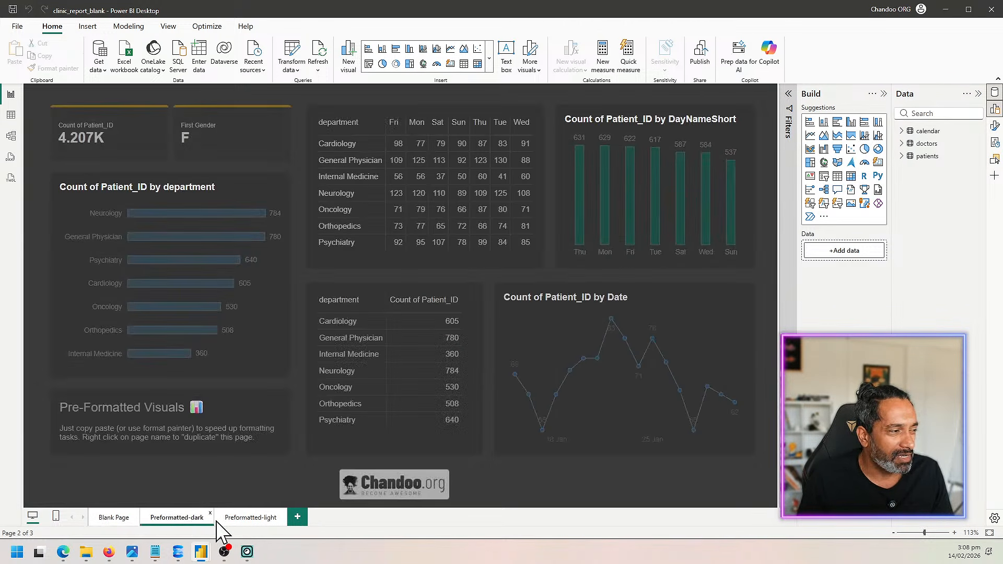
{"action": "left_click", "coordinate": [245, 518]}
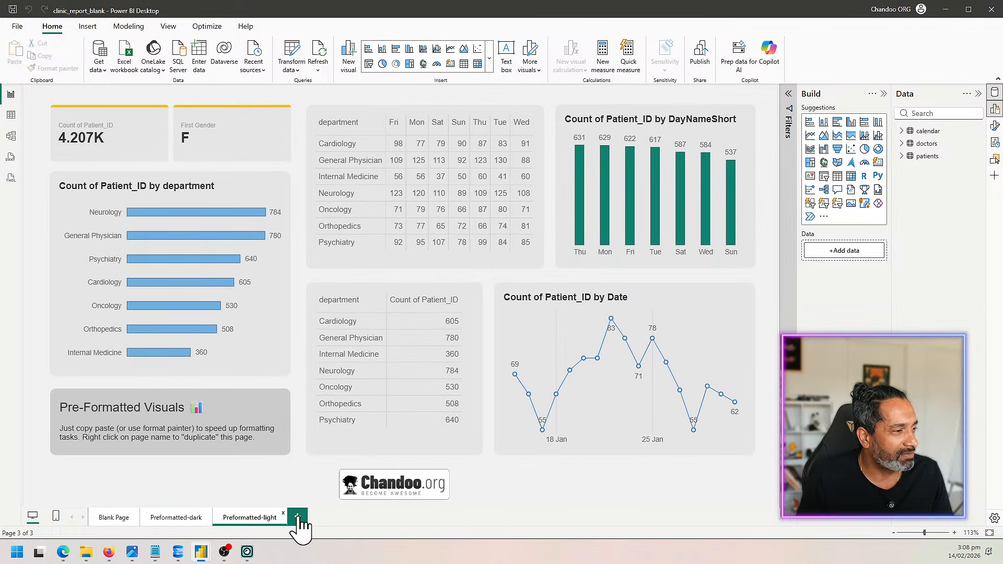
{"action": "mouse_move", "coordinate": [203, 552]}
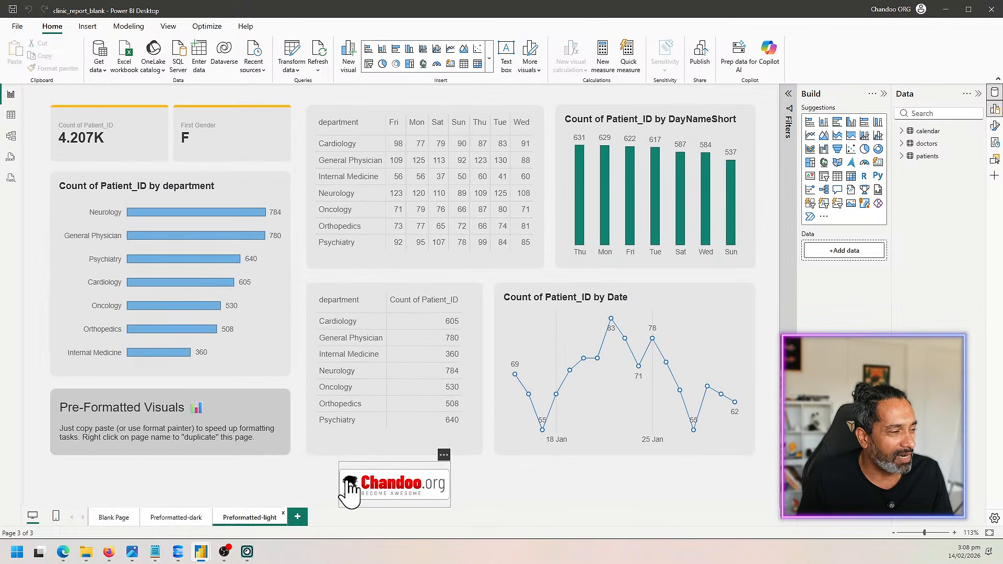
{"action": "left_click", "coordinate": [297, 517]}
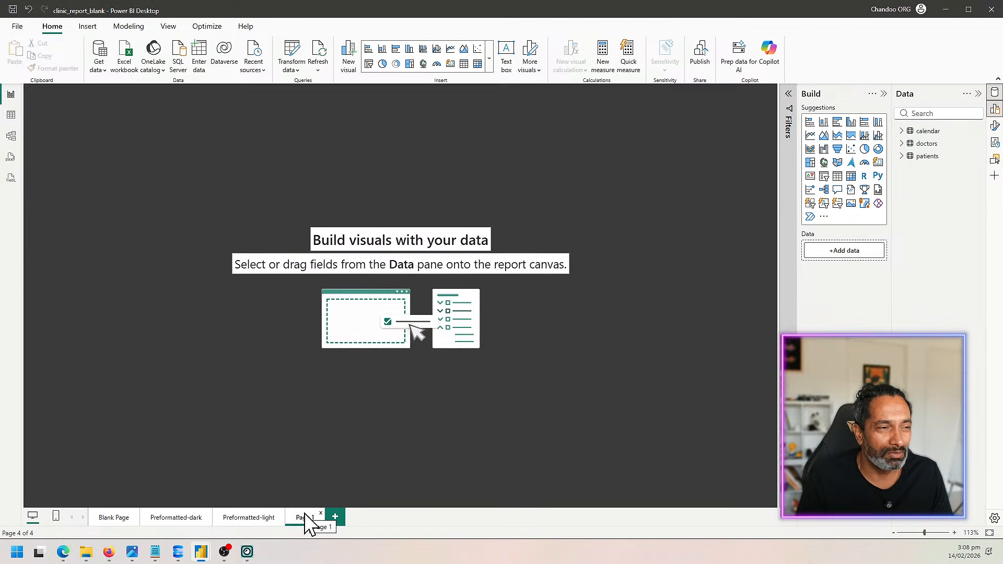
Delete the newly added Page 1 from the report.
{"action": "left_click", "coordinate": [321, 517]}
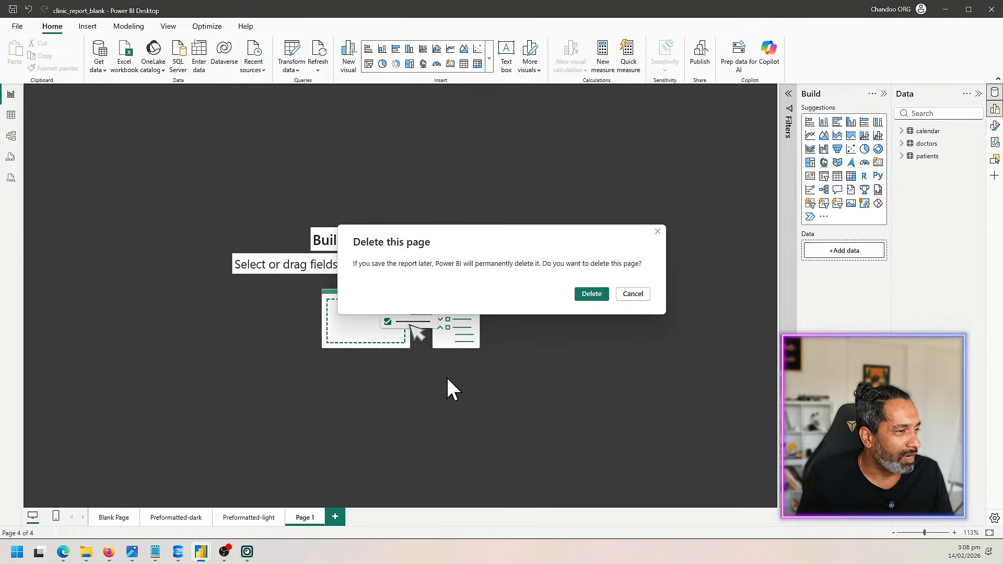
{"action": "left_click", "coordinate": [633, 293]}
{"action": "key", "text": "ctrl+z"}
Rename the Blank Page as Clinic Report.
{"action": "left_click", "coordinate": [110, 518]}
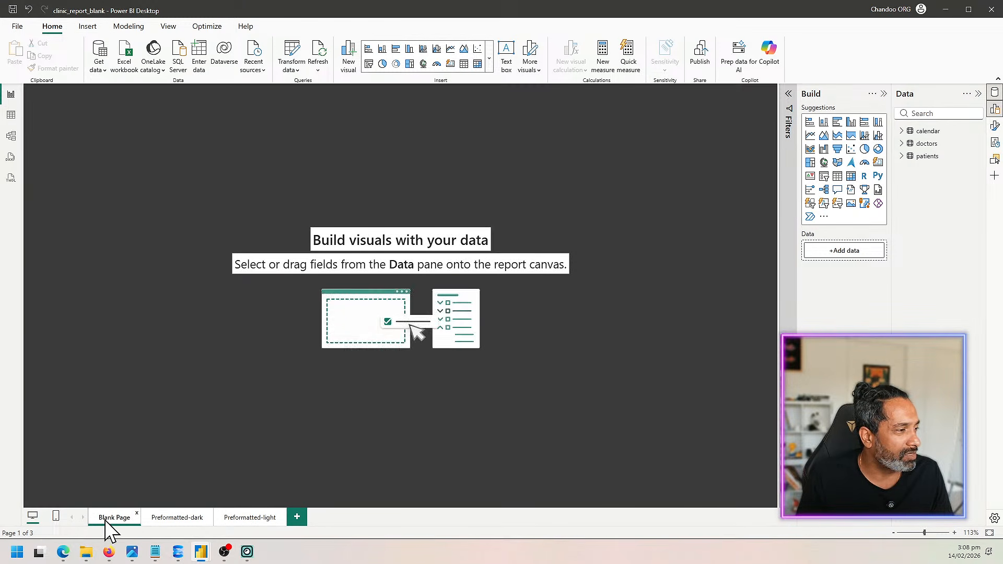
{"action": "double_click", "coordinate": [109, 517]}
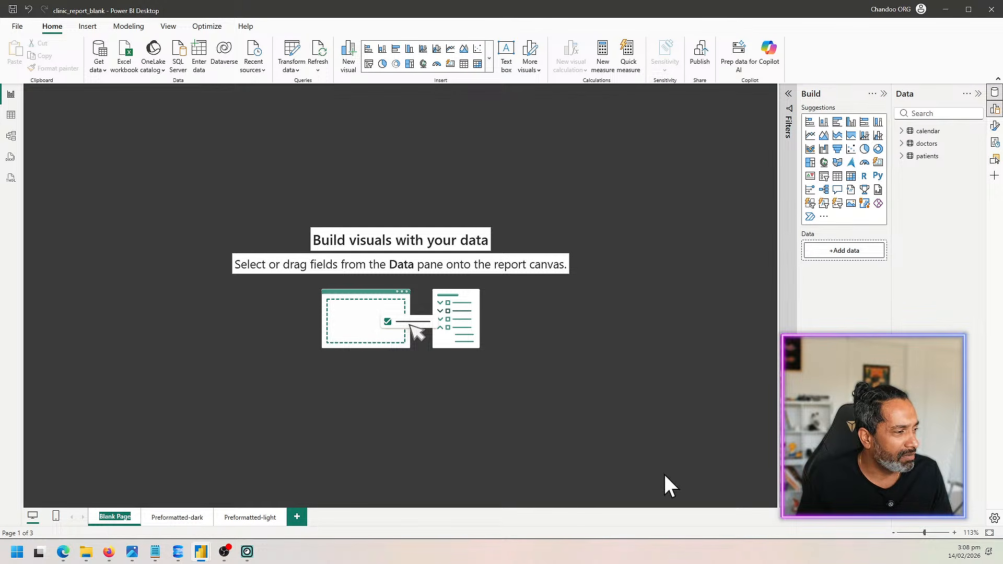
{"action": "type", "text": "cLINIC"}
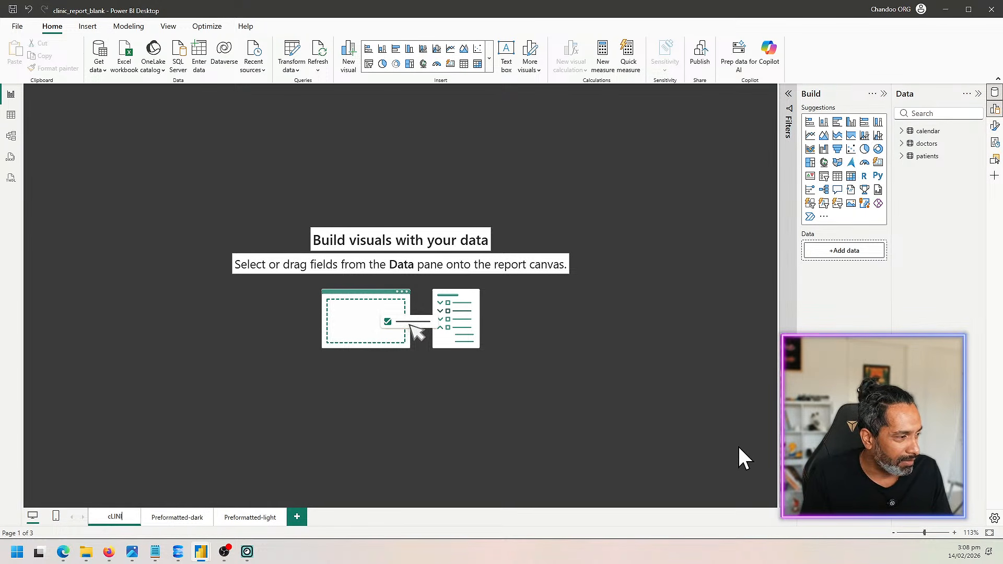
{"action": "key", "text": "BackSpace"}
{"action": "key", "text": "BackSpace"}
{"action": "key", "text": "BackSpace"}
{"action": "key", "text": "BackSpace"}
{"action": "key", "text": "BackSpace"}
{"action": "key", "text": "BackSpace"}
{"action": "type", "text": "C"}
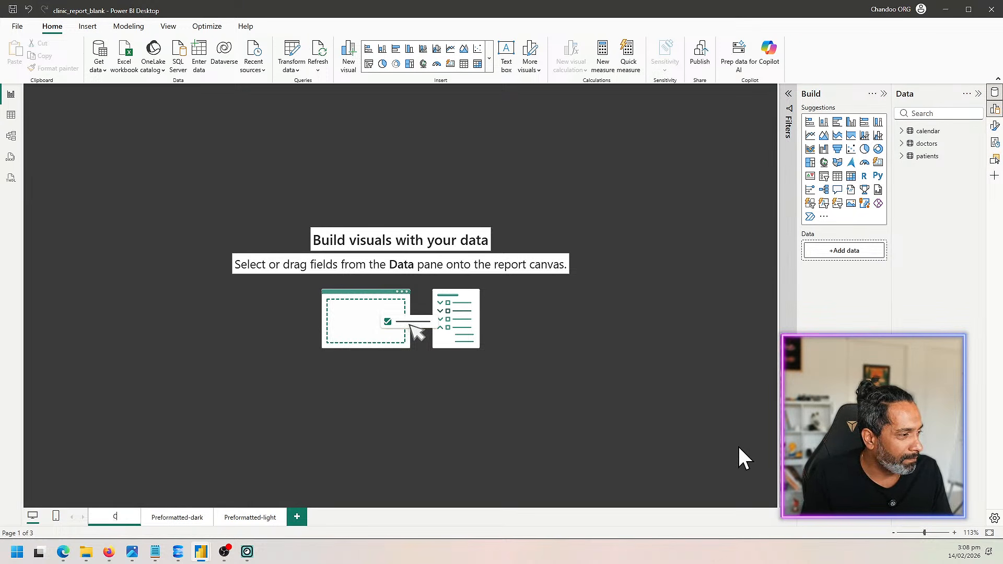
{"action": "type", "text": "linic Report"}
{"action": "key", "text": "Return"}
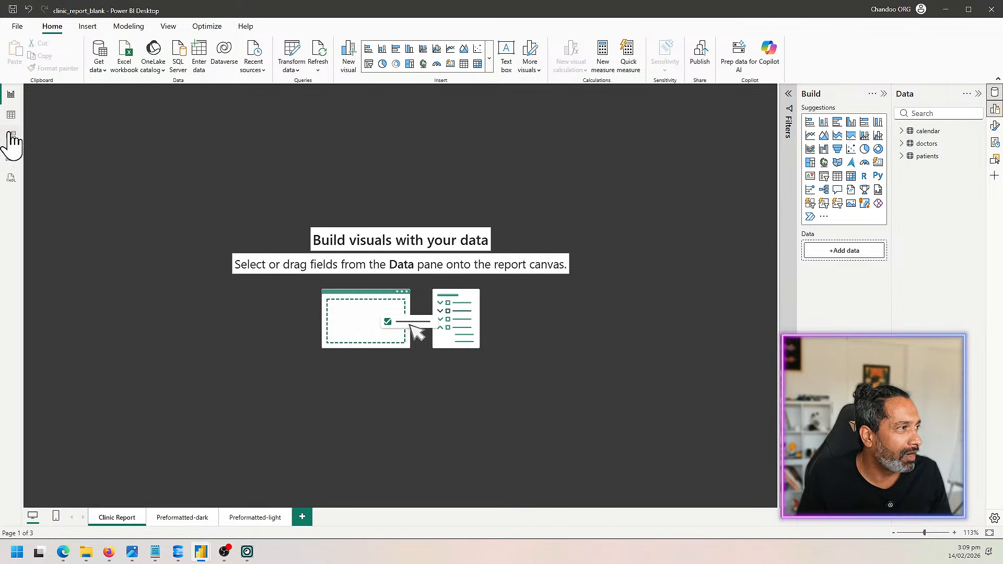
Switch to the table view of the model and display the patients table.
{"action": "left_click", "coordinate": [10, 115]}
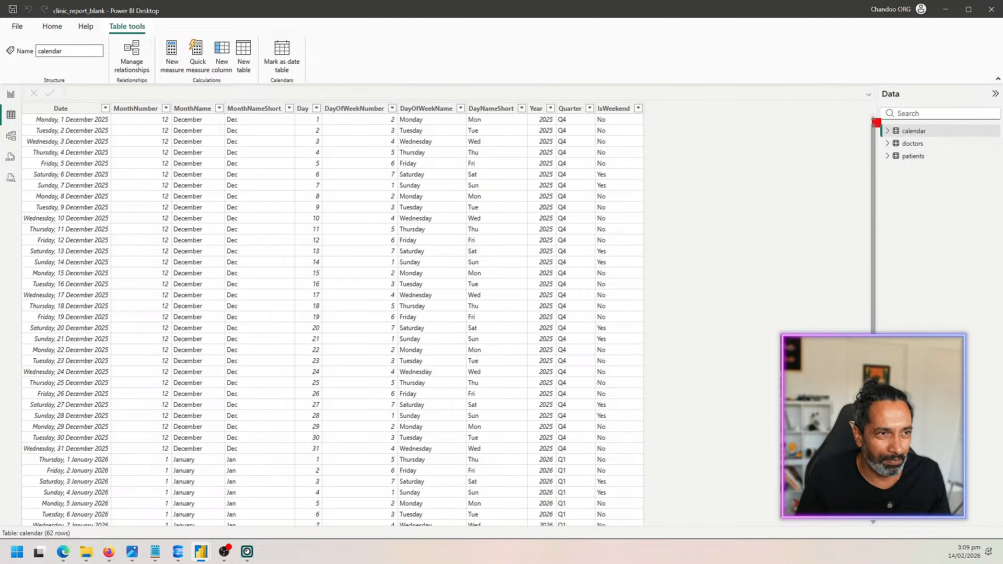
{"action": "left_click_drag", "start_coordinate": [932, 133], "coordinate": [956, 124]}
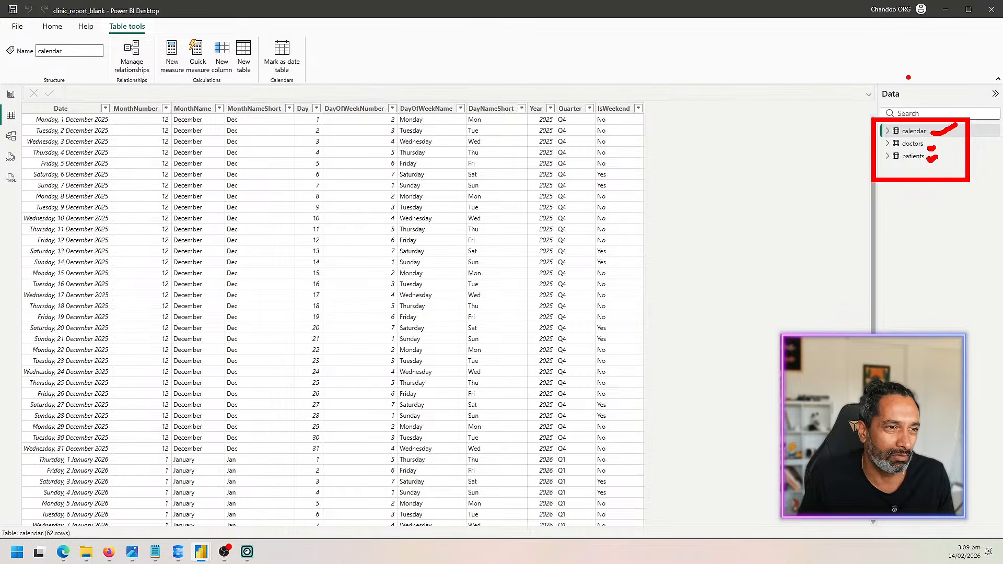
{"action": "key", "text": "Escape"}
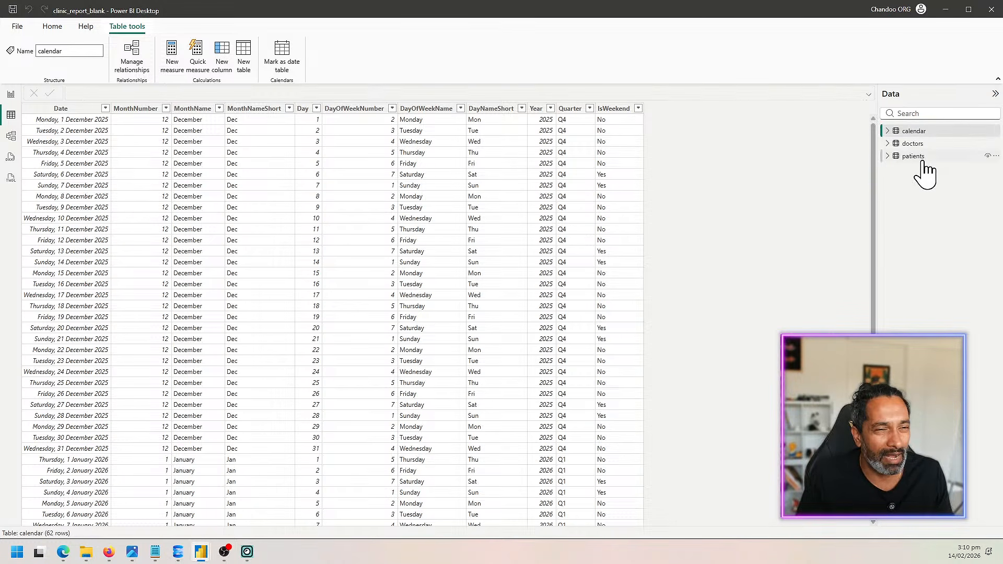
{"action": "mouse_move", "coordinate": [924, 174]}
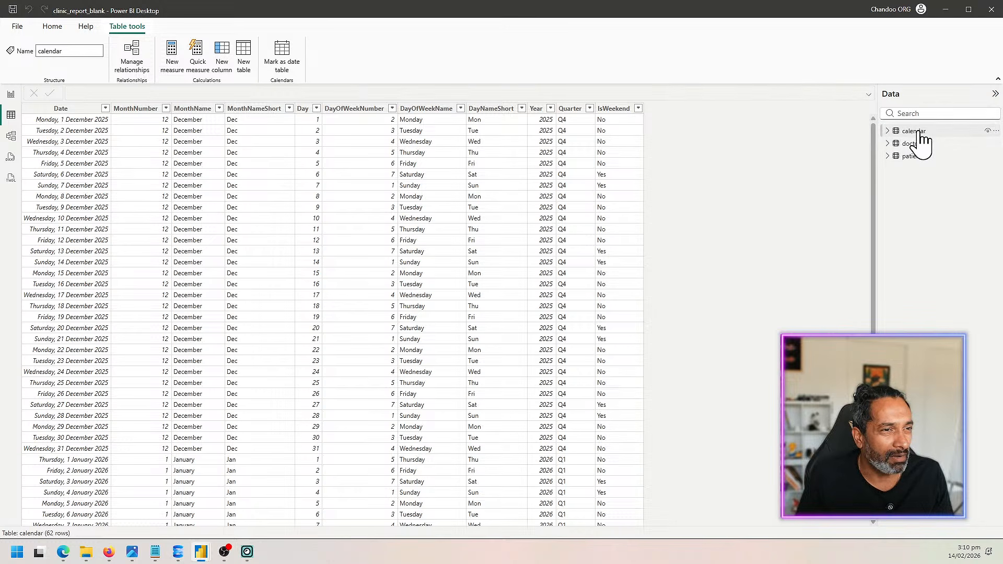
{"action": "left_click", "coordinate": [912, 157]}
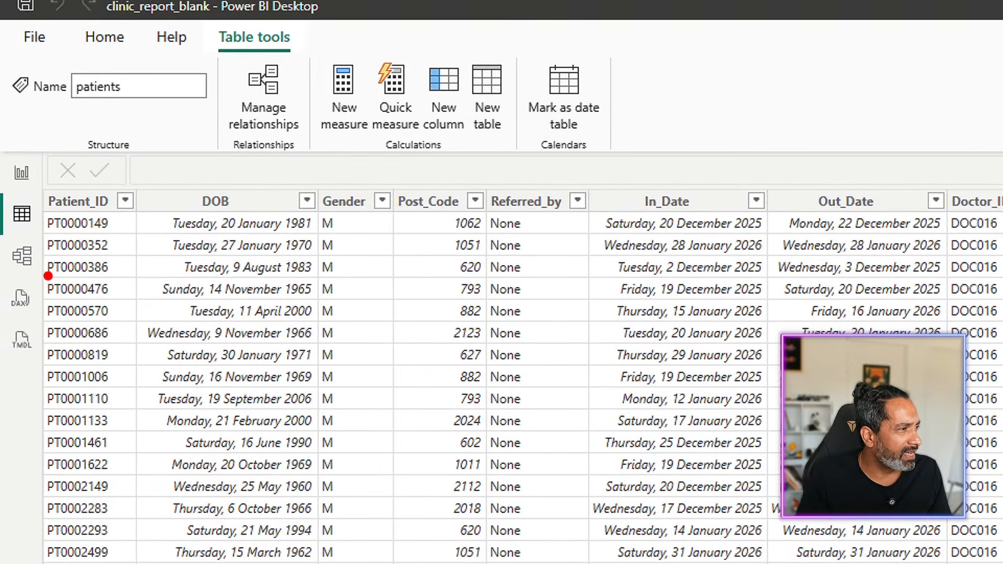
Examine the fields of a single patient record, comparing the In_Date and Out_Date columns.
{"action": "mouse_move", "coordinate": [40, 231]}
{"action": "left_mouse_down"}
{"action": "mouse_move", "coordinate": [114, 271]}
{"action": "mouse_move", "coordinate": [128, 258]}
{"action": "mouse_move", "coordinate": [1000, 259]}
{"action": "left_mouse_up"}
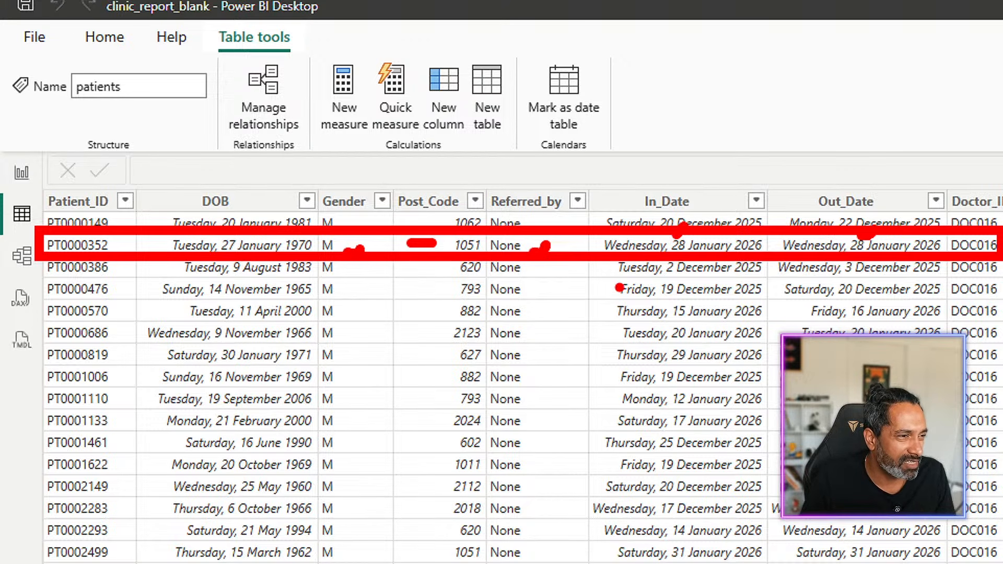
{"action": "left_click_drag", "start_coordinate": [632, 279], "coordinate": [761, 279]}
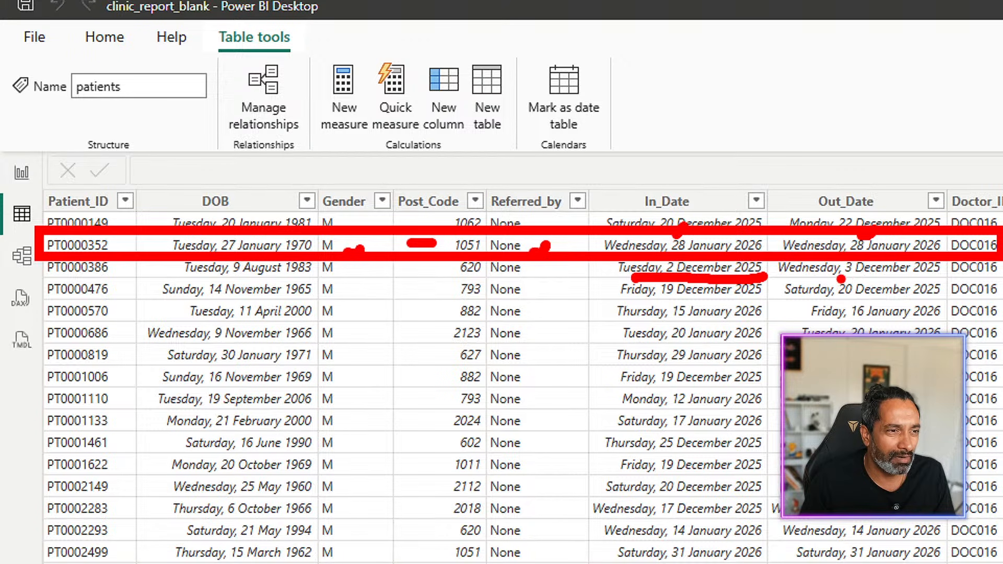
{"action": "left_click_drag", "start_coordinate": [837, 278], "coordinate": [932, 274]}
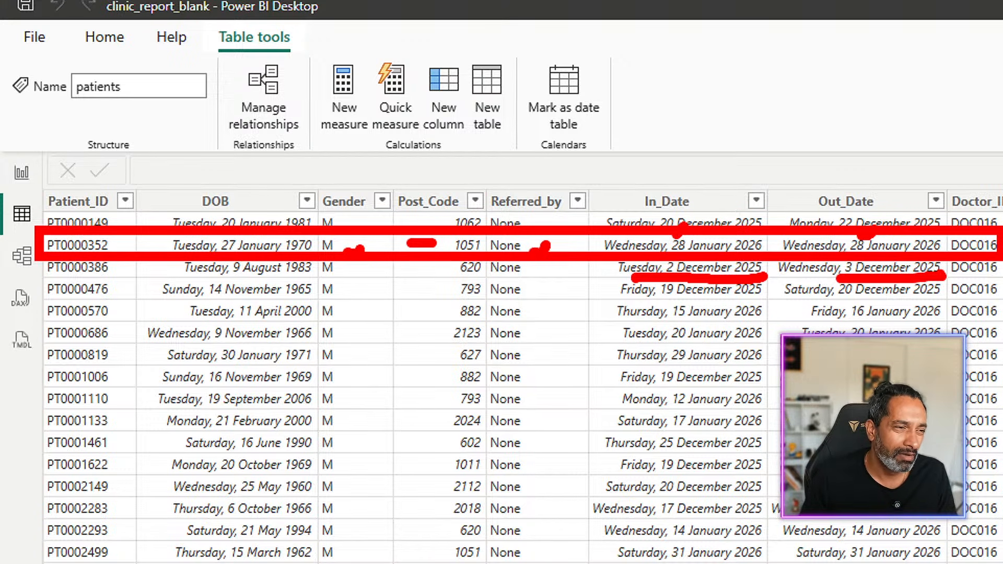
{"action": "left_click_drag", "start_coordinate": [660, 179], "coordinate": [692, 160]}
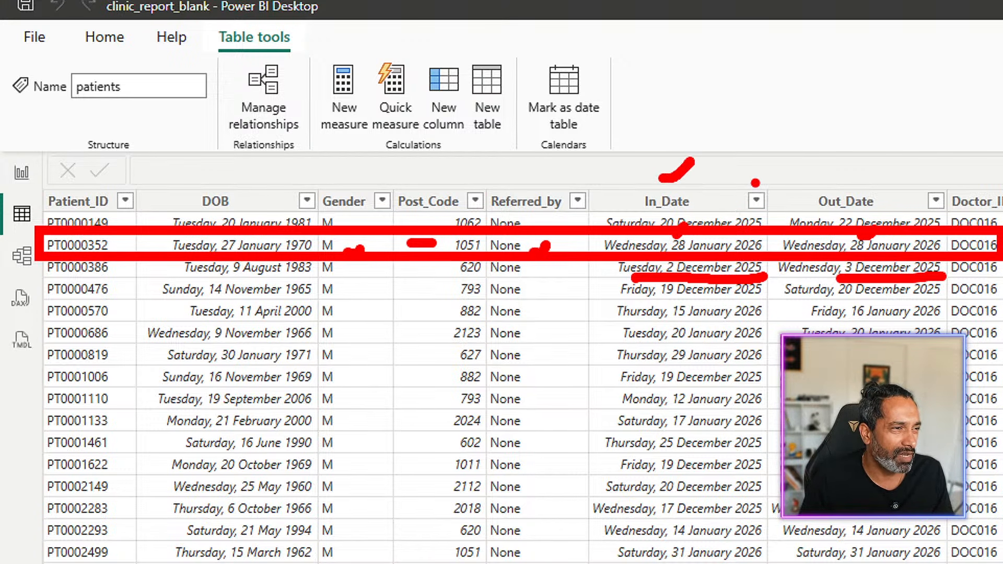
{"action": "left_click_drag", "start_coordinate": [837, 172], "coordinate": [859, 164]}
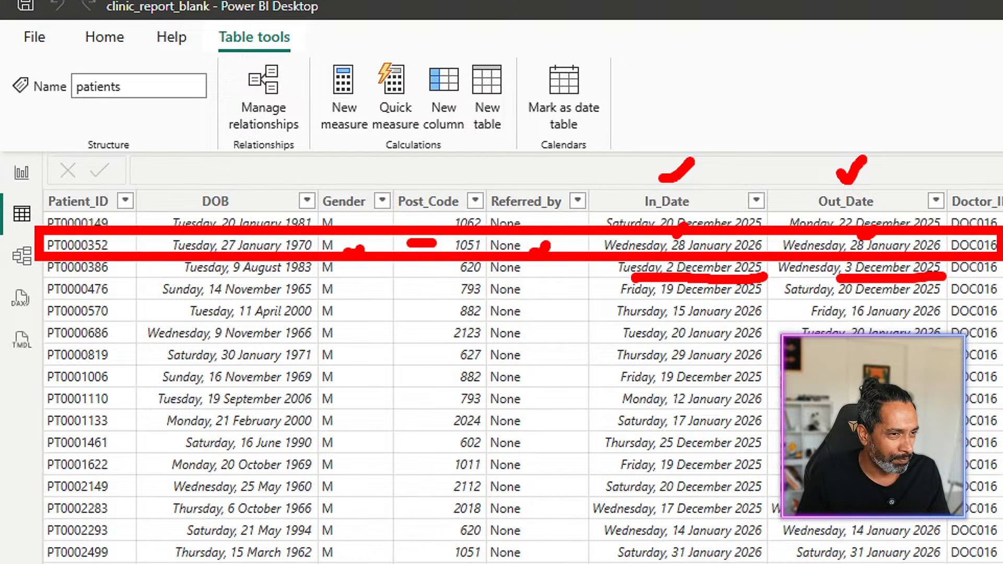
{"action": "key", "text": "Escape"}
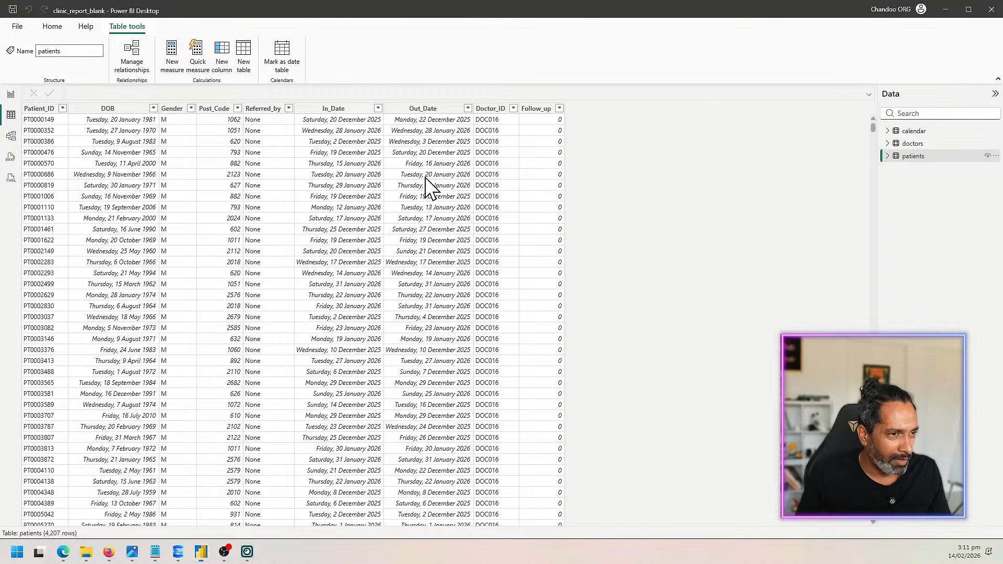
Inspect the Doctor_ID and Follow_up columns of the patients table, including the Follow_up filter values, and browse through the rows.
{"action": "left_click", "coordinate": [488, 116]}
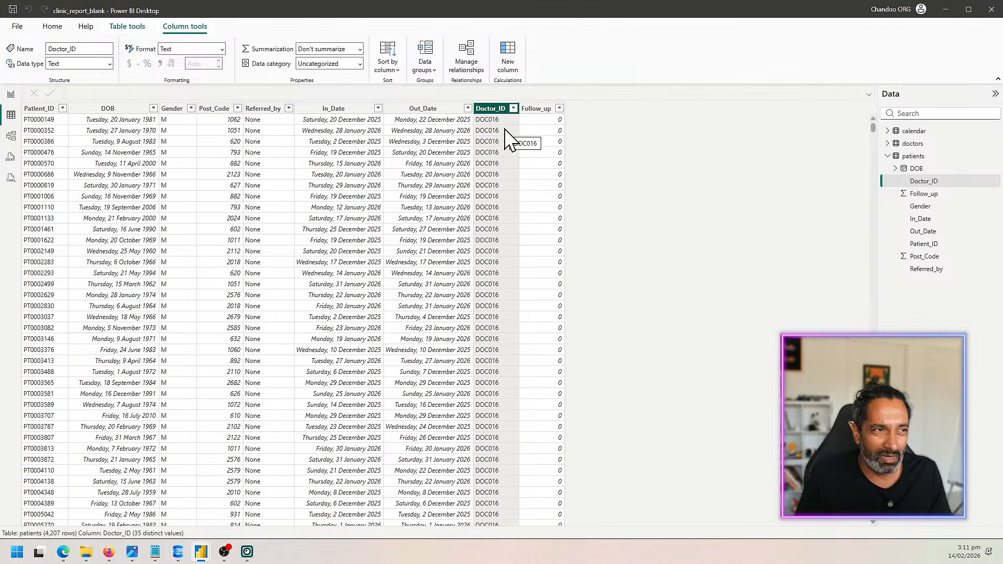
{"action": "left_click", "coordinate": [543, 110]}
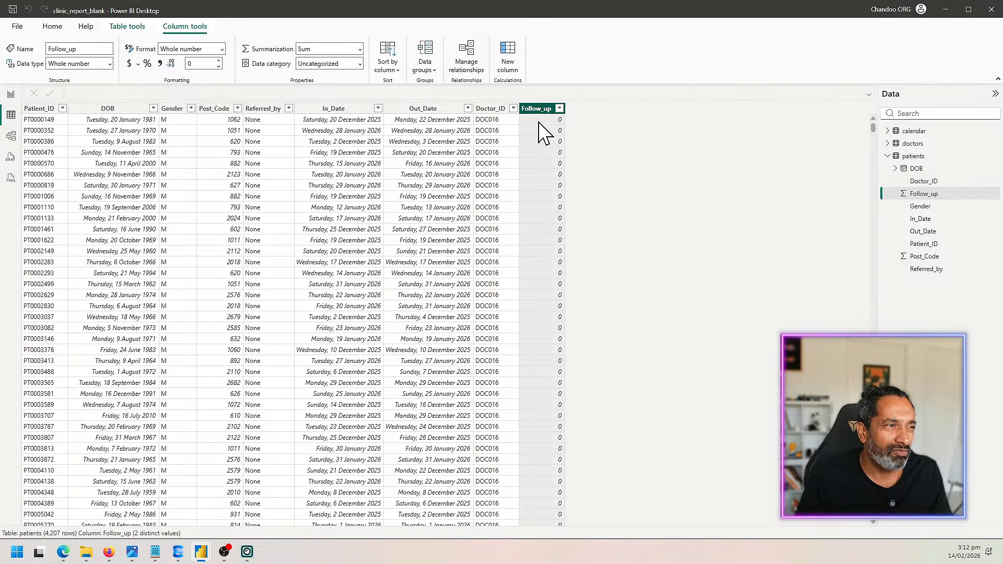
{"action": "scroll", "coordinate": [557, 187], "scroll_direction": "down", "scroll_amount": 10}
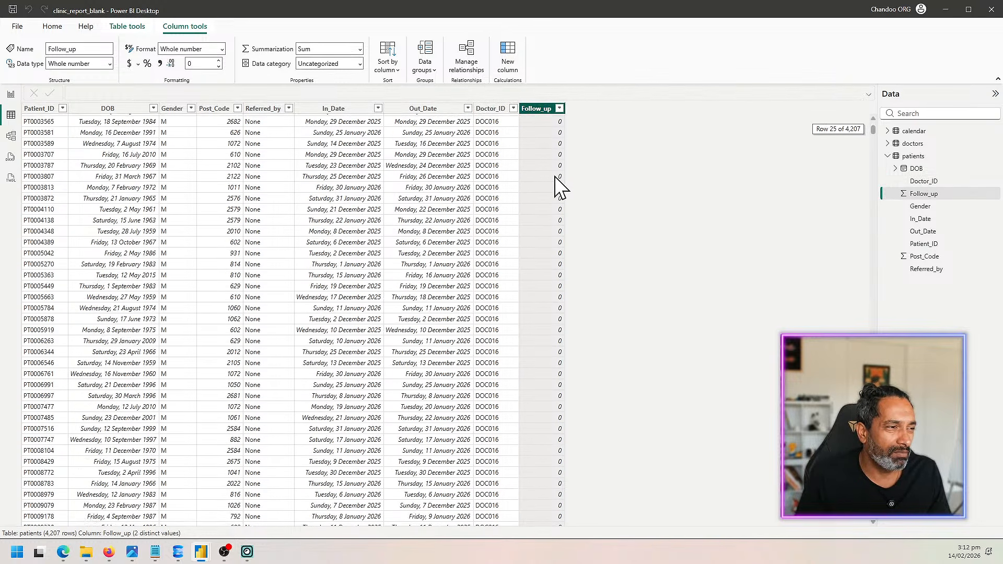
{"action": "scroll", "coordinate": [557, 187], "scroll_direction": "up", "scroll_amount": 10}
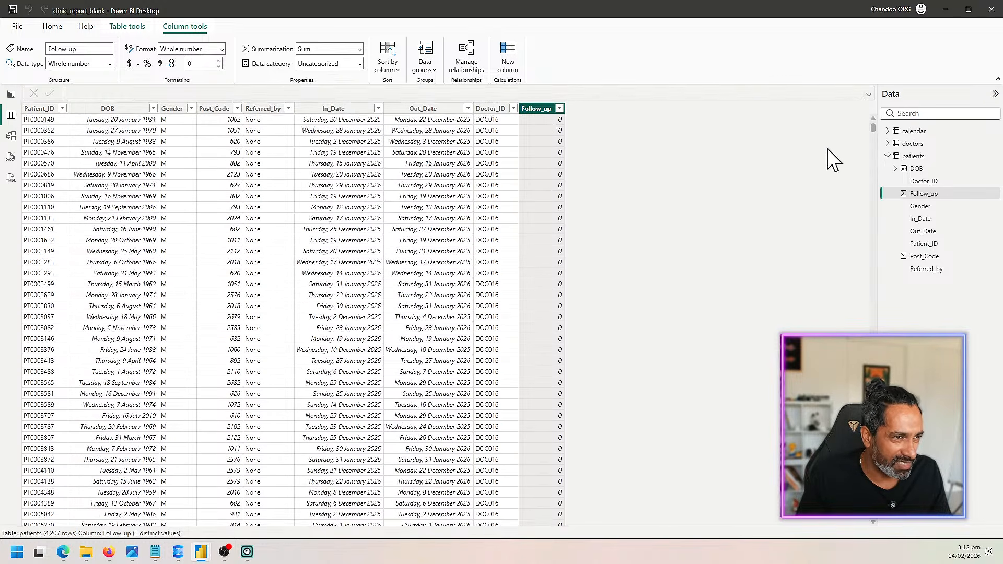
{"action": "left_click_drag", "start_coordinate": [873, 128], "coordinate": [882, 313]}
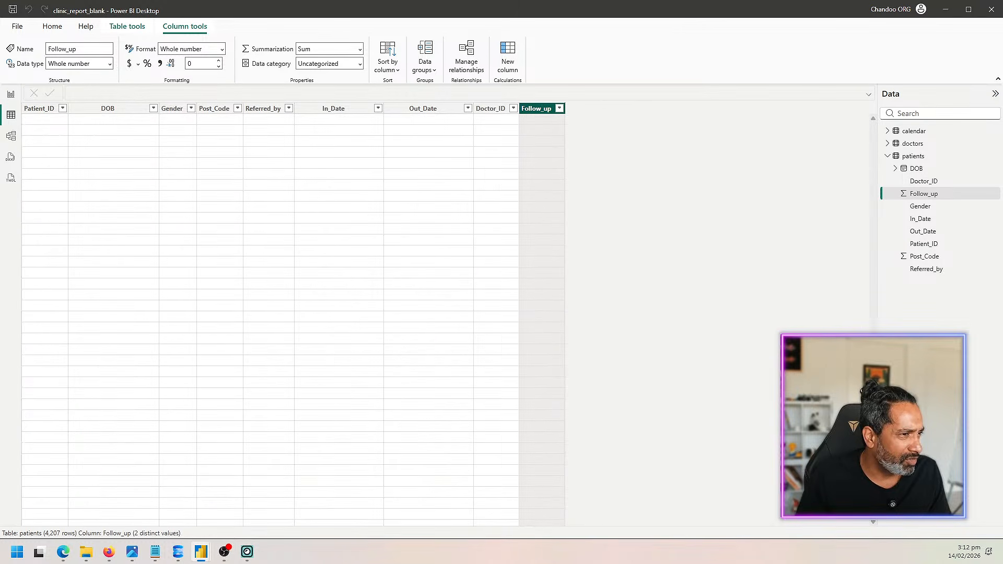
{"action": "scroll", "coordinate": [665, 391], "scroll_direction": "down", "scroll_amount": 5}
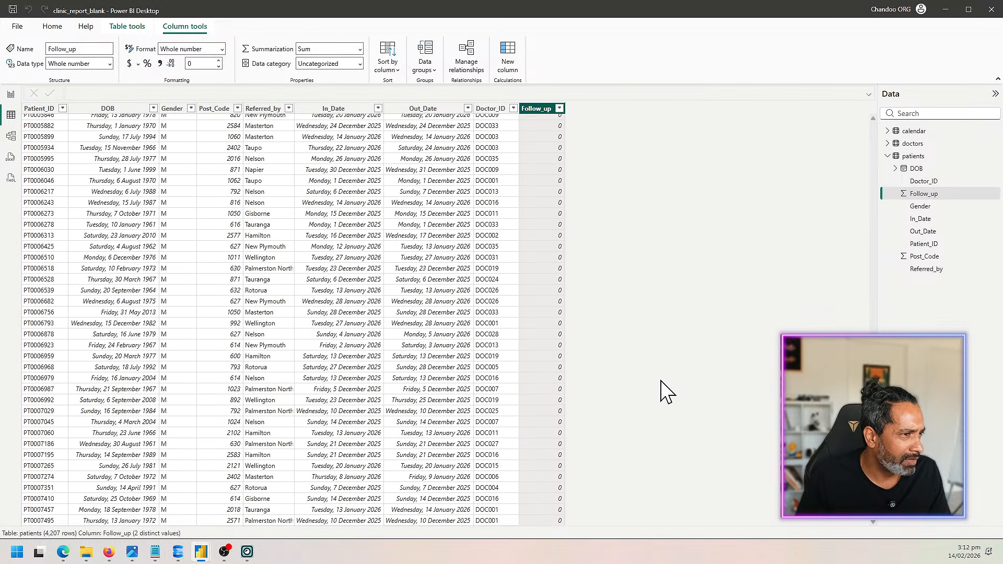
{"action": "left_click", "coordinate": [559, 108]}
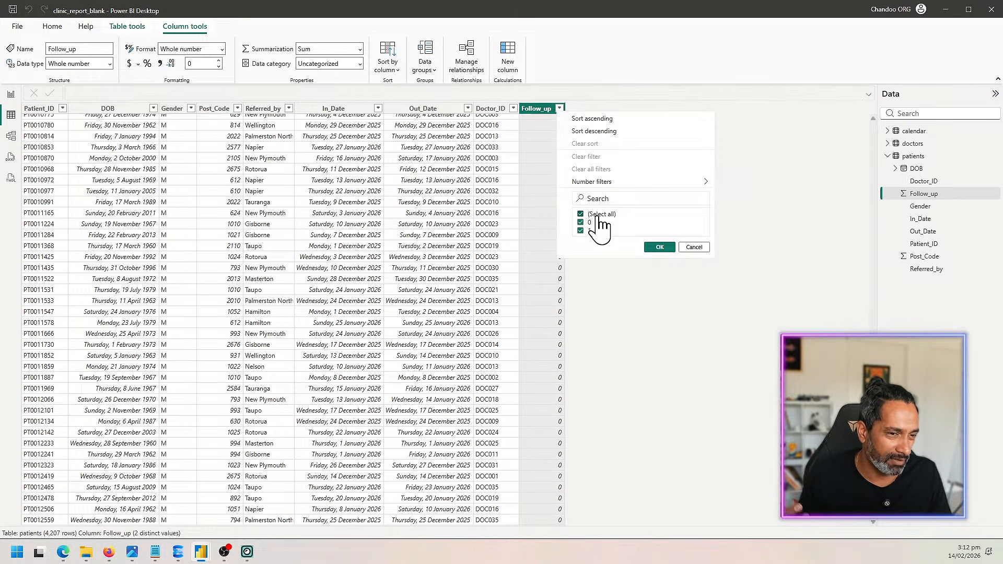
{"action": "key", "text": "Escape"}
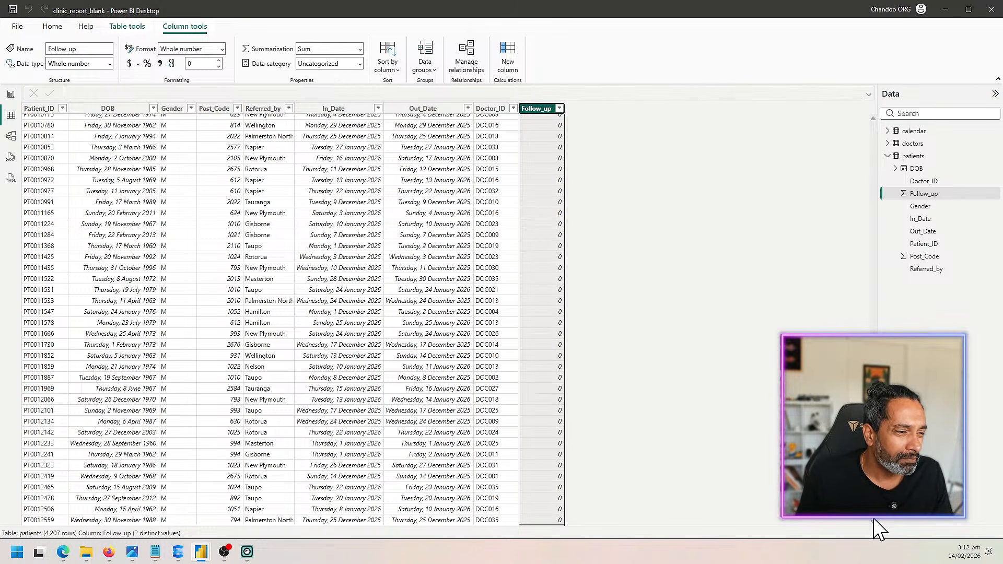
{"action": "left_click_drag", "start_coordinate": [873, 519], "coordinate": [867, 110]}
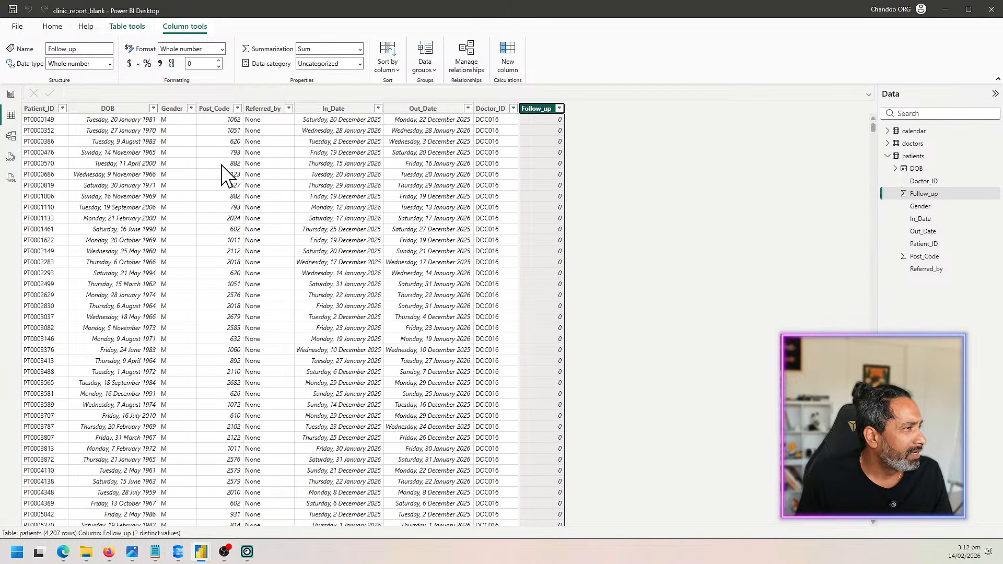
{"action": "scroll", "coordinate": [82, 314], "scroll_direction": "down", "scroll_amount": 11}
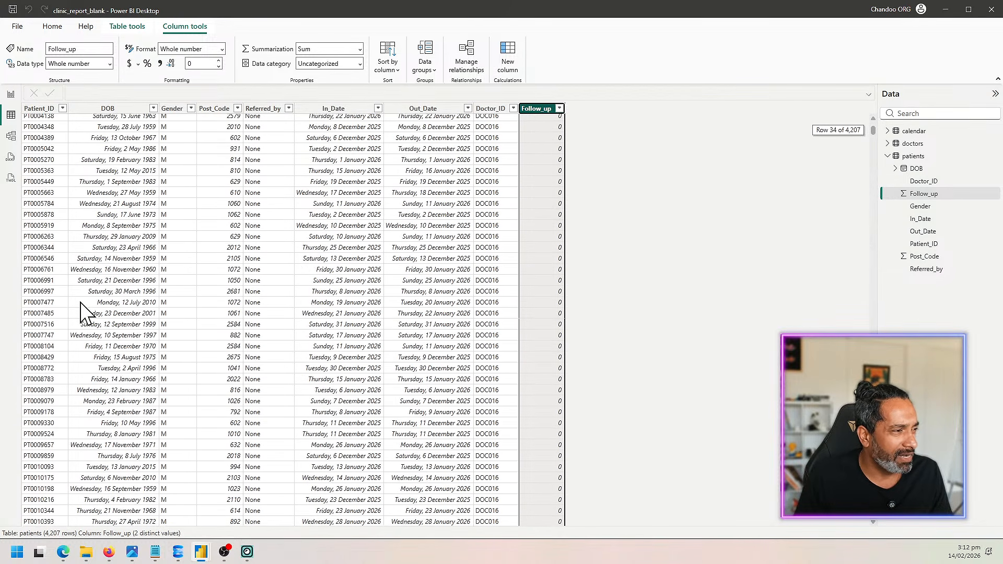
{"action": "scroll", "coordinate": [82, 314], "scroll_direction": "down", "scroll_amount": 19}
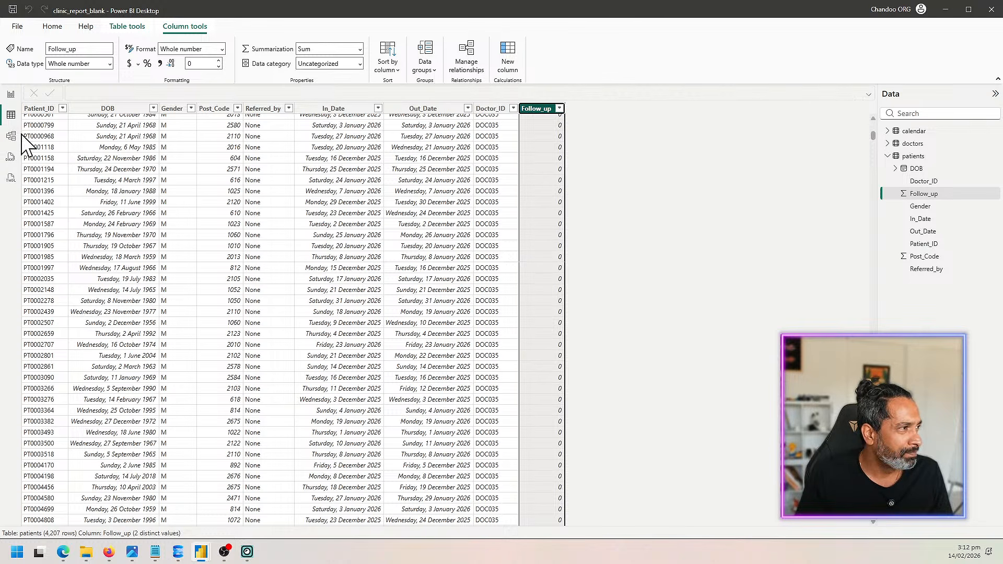
Display the doctors table and inspect its svg_img, png_img and doctor columns.
{"action": "left_click", "coordinate": [912, 144]}
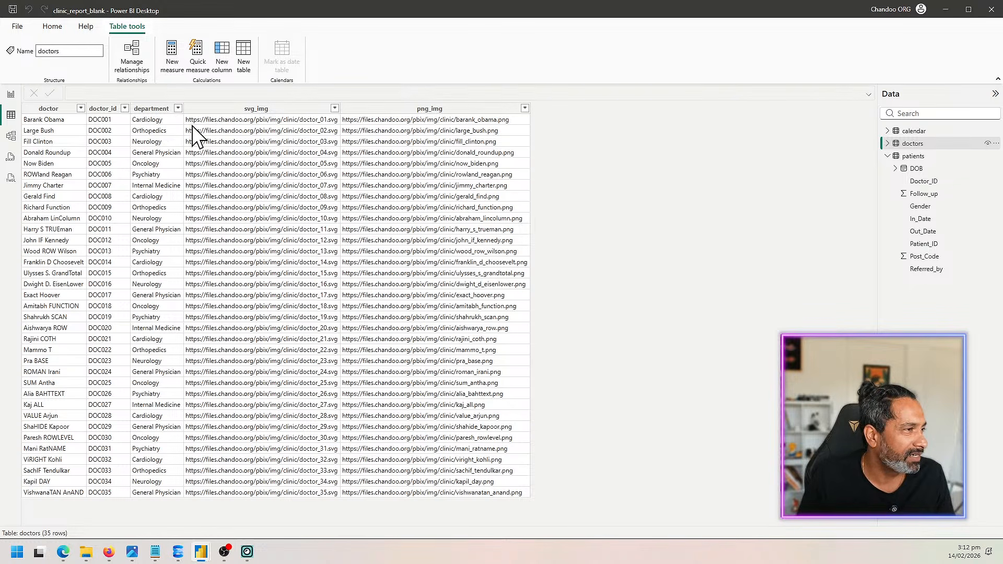
{"action": "left_click", "coordinate": [255, 109]}
{"action": "left_click", "coordinate": [389, 110]}
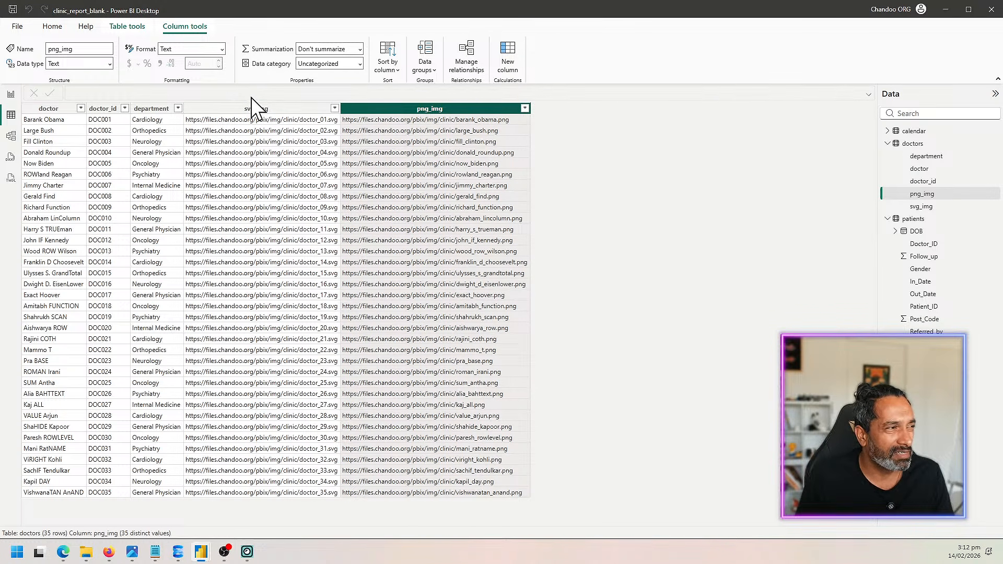
{"action": "left_click", "coordinate": [254, 109]}
{"action": "left_click", "coordinate": [442, 109]}
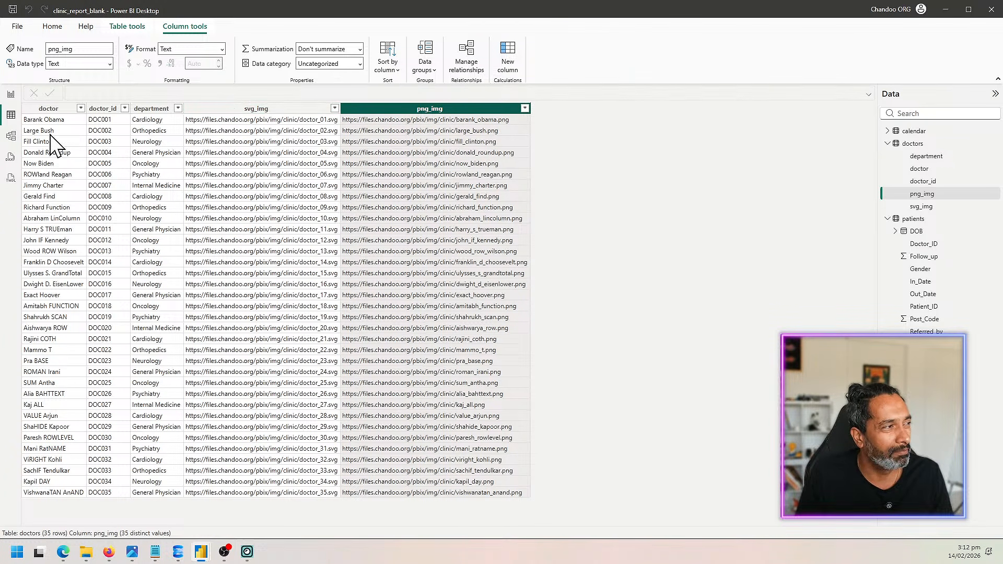
{"action": "left_click", "coordinate": [47, 108]}
Display the calendar table and review its rows and the range of its Date column.
{"action": "left_click", "coordinate": [945, 131]}
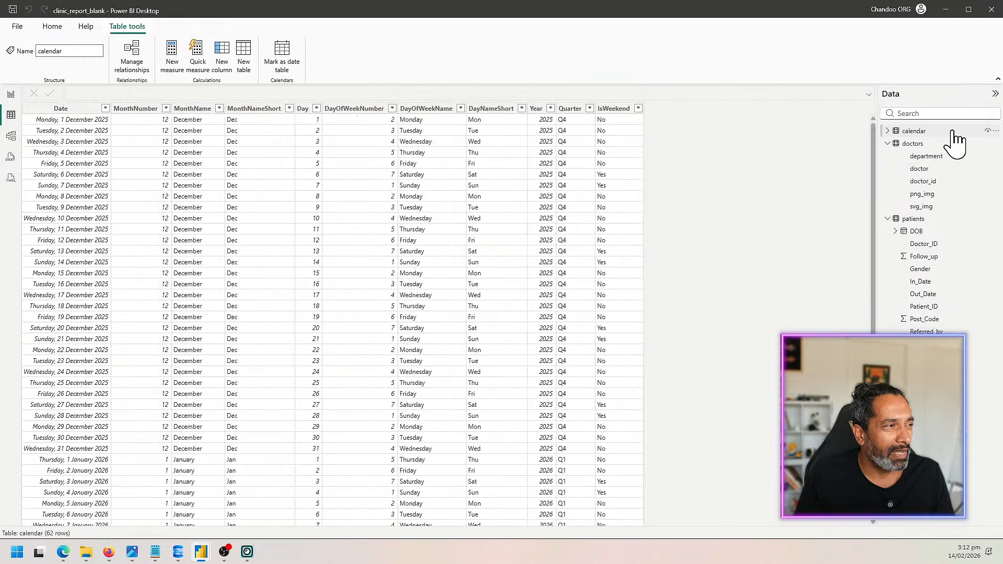
{"action": "scroll", "coordinate": [590, 256], "scroll_direction": "down", "scroll_amount": 8}
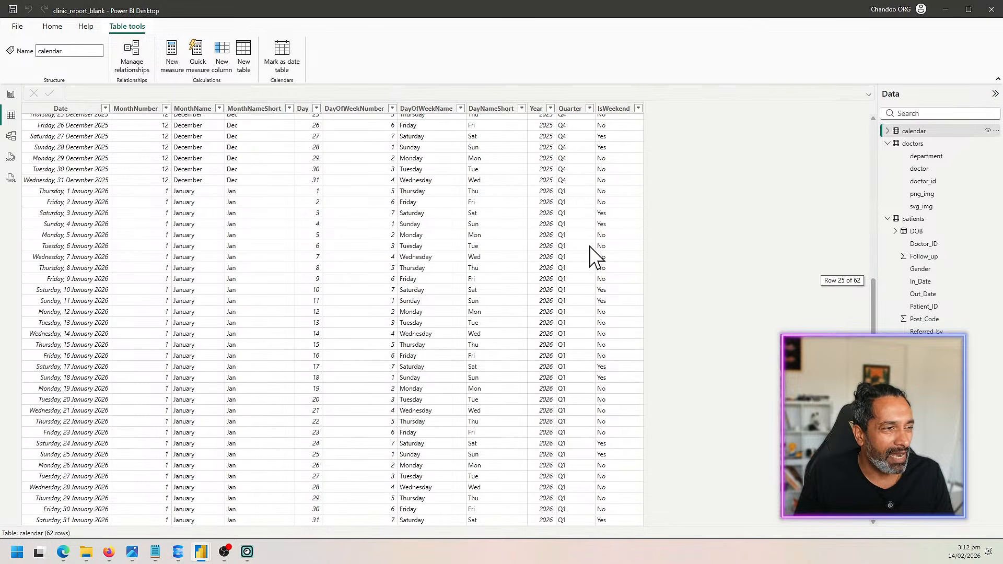
{"action": "scroll", "coordinate": [591, 256], "scroll_direction": "up", "scroll_amount": 8}
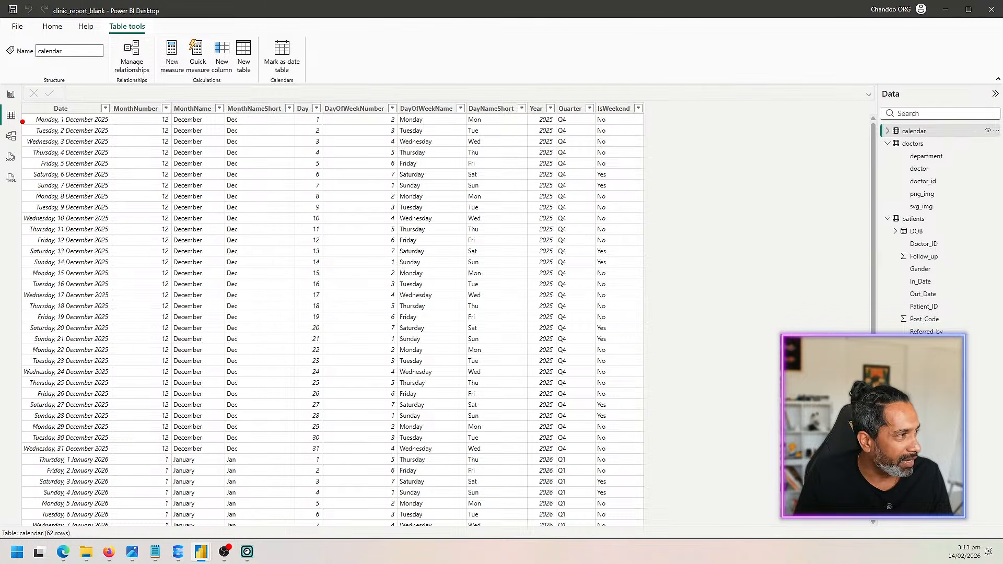
{"action": "mouse_move", "coordinate": [22, 110]}
{"action": "left_mouse_down"}
{"action": "mouse_move", "coordinate": [109, 128]}
{"action": "mouse_move", "coordinate": [114, 530]}
{"action": "left_mouse_up"}
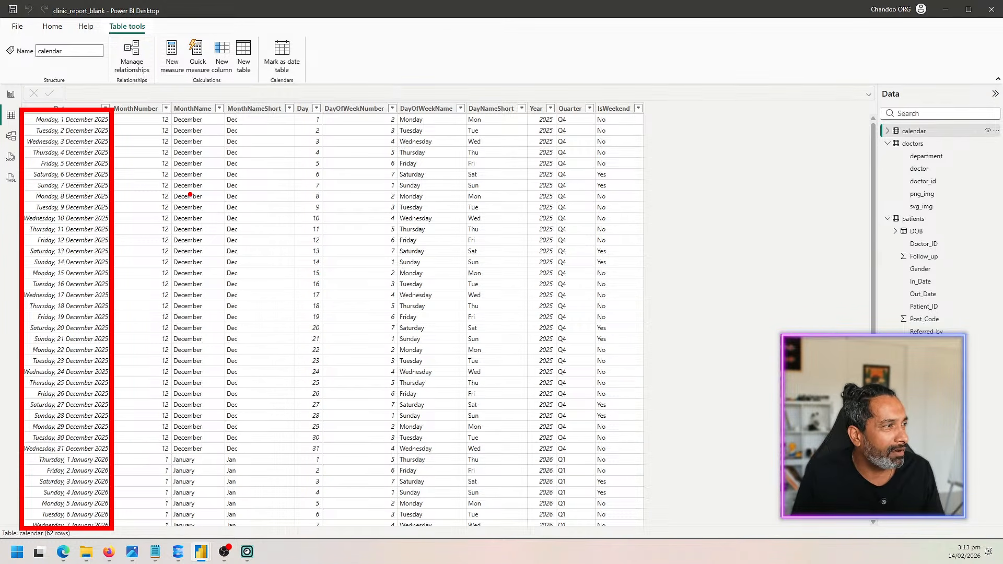
Inspect the calendar table's MonthNumber, MonthName, MonthNameShort, Day, DayOfWeekNumber, DayOfWeekName and Year columns, and browse through its rows.
{"action": "key", "text": "Escape"}
{"action": "left_click", "coordinate": [147, 124]}
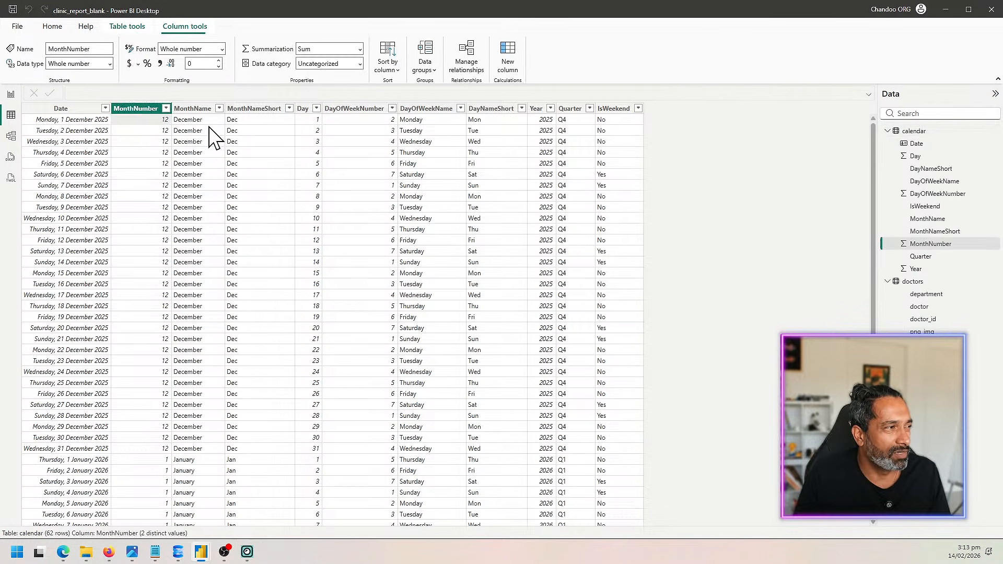
{"action": "left_click", "coordinate": [203, 126]}
{"action": "left_click", "coordinate": [256, 128]}
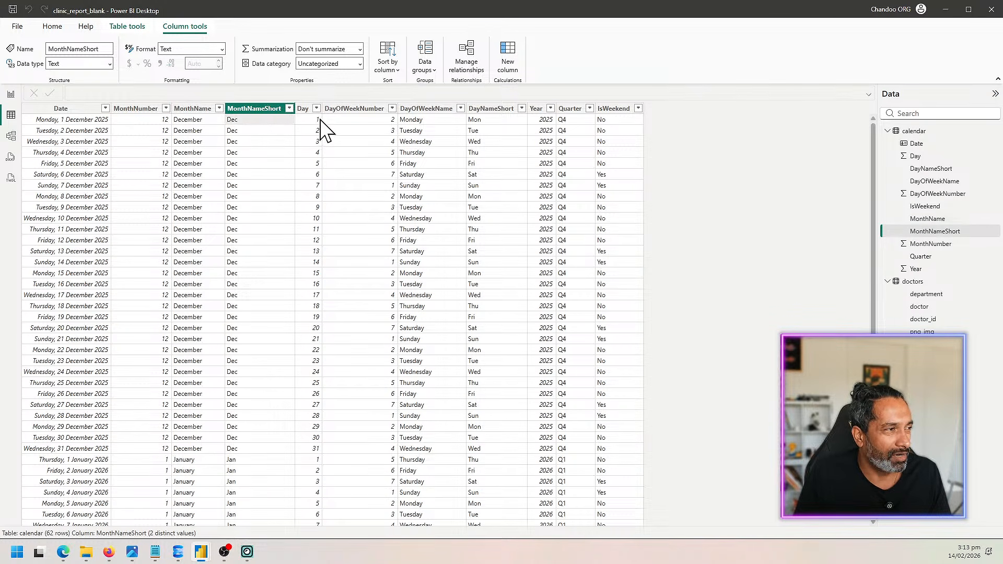
{"action": "left_click", "coordinate": [318, 131]}
{"action": "left_click", "coordinate": [370, 131]}
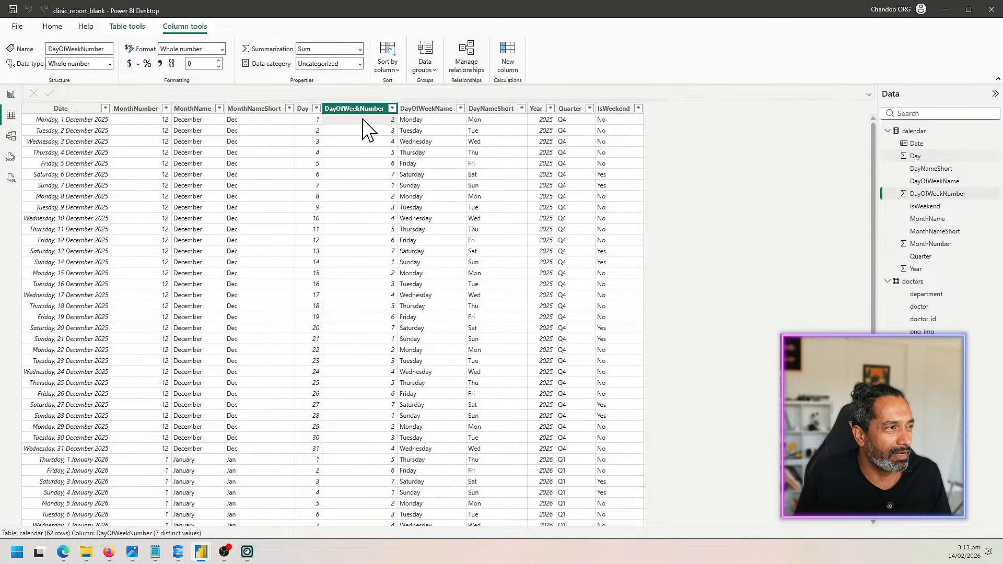
{"action": "left_click", "coordinate": [439, 122]}
{"action": "left_click", "coordinate": [543, 124]}
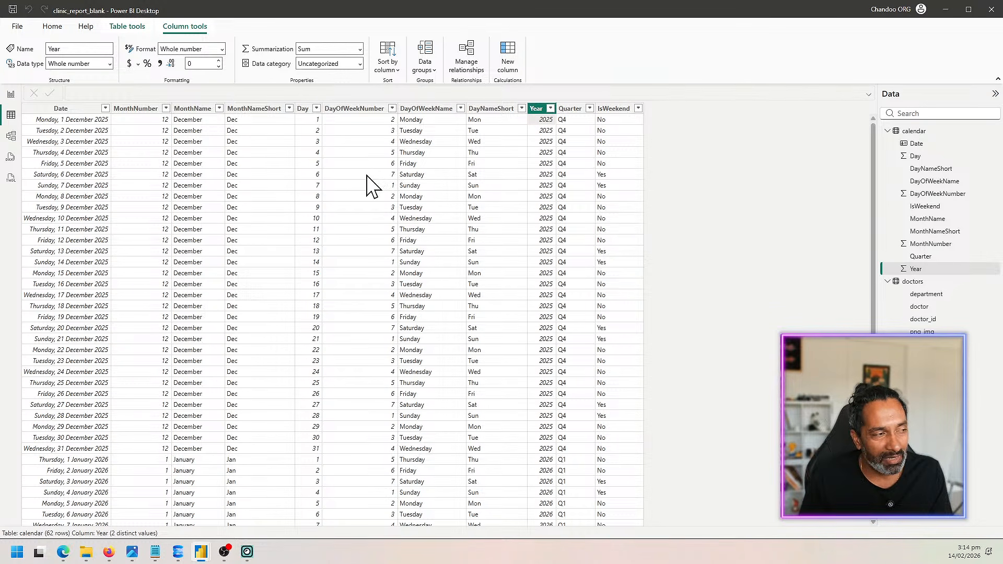
{"action": "scroll", "coordinate": [583, 256], "scroll_direction": "down", "scroll_amount": 8}
{"action": "scroll", "coordinate": [582, 256], "scroll_direction": "up", "scroll_amount": 8}
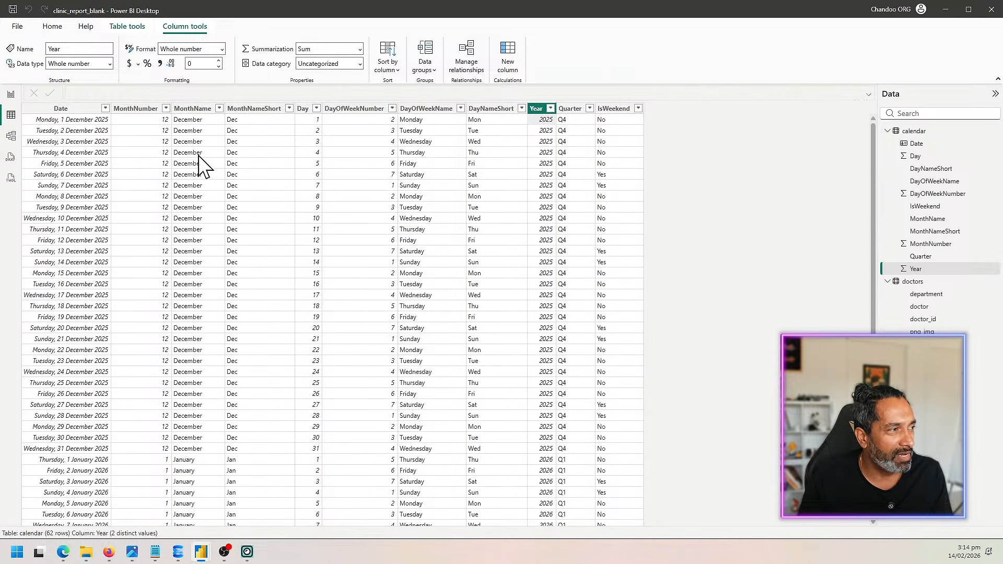
Display the data model diagram and move the patients table up, roughly level with the doctors table.
{"action": "left_click", "coordinate": [16, 137]}
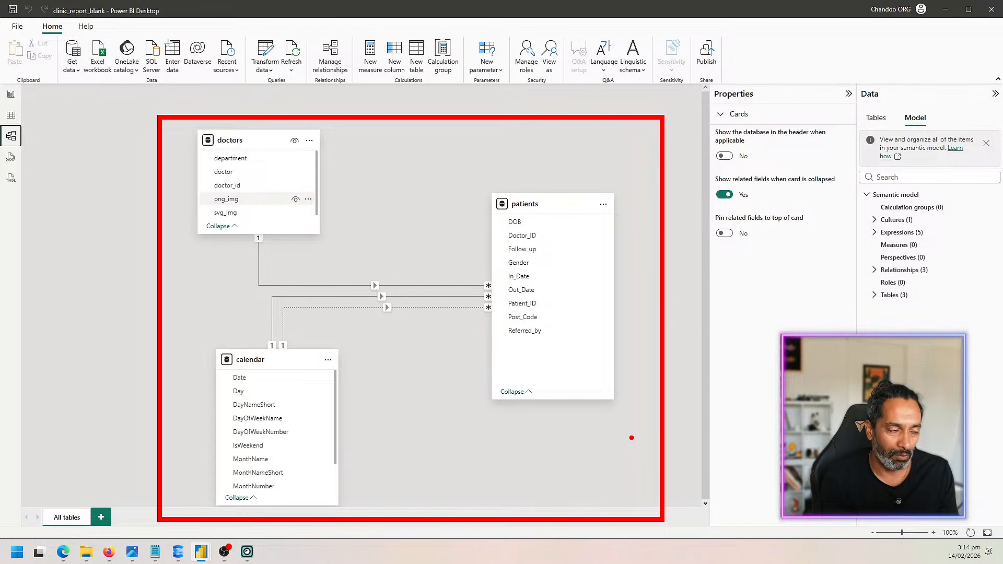
{"action": "left_click", "coordinate": [257, 143]}
{"action": "left_click", "coordinate": [558, 209]}
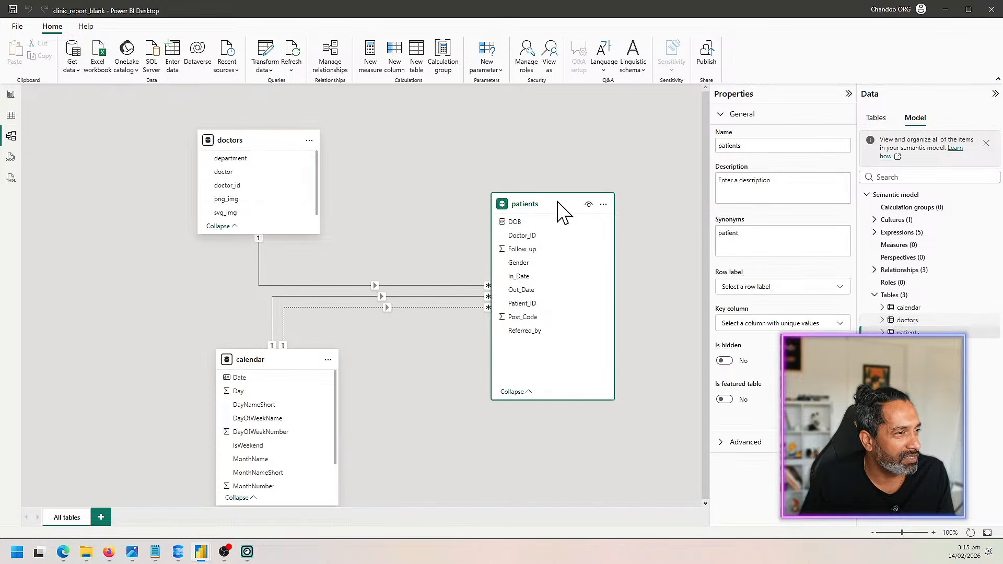
{"action": "left_click_drag", "start_coordinate": [548, 206], "coordinate": [552, 148]}
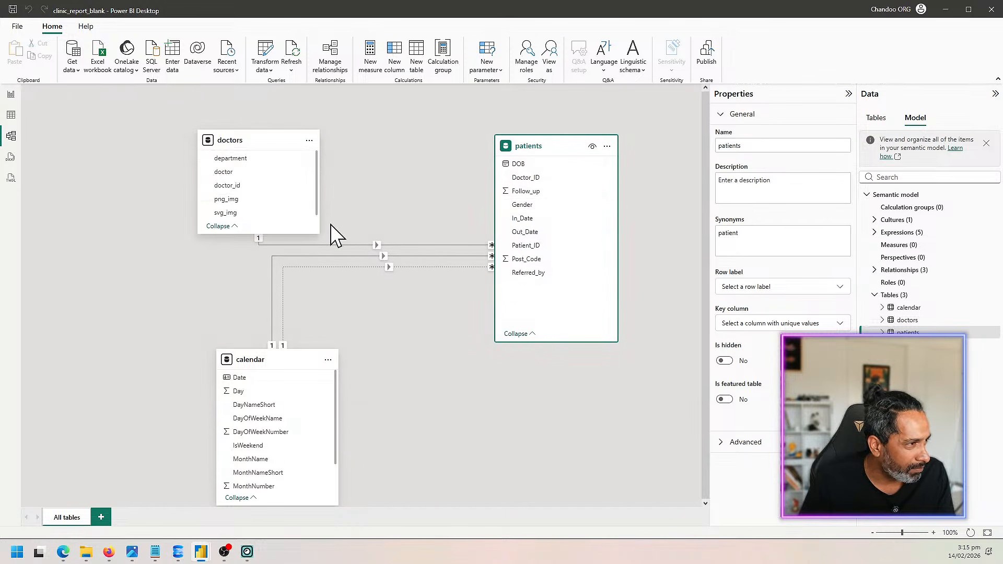
Examine the relationship between doctor_id in doctors and Doctor_ID in patients, including its cardinality and filter direction.
{"action": "left_click", "coordinate": [294, 246]}
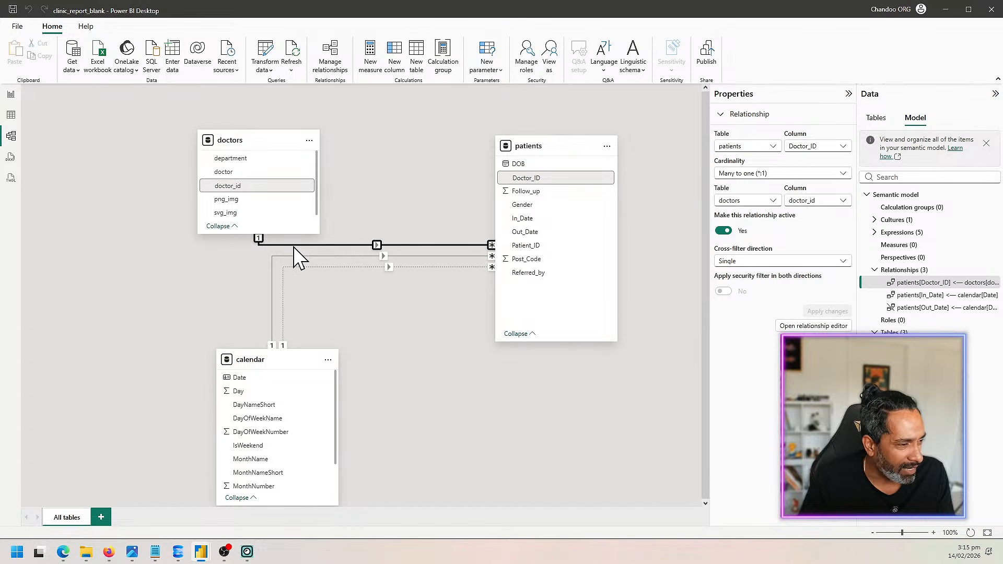
{"action": "key", "text": "ctrl+2"}
{"action": "left_click_drag", "start_coordinate": [271, 186], "coordinate": [276, 182]}
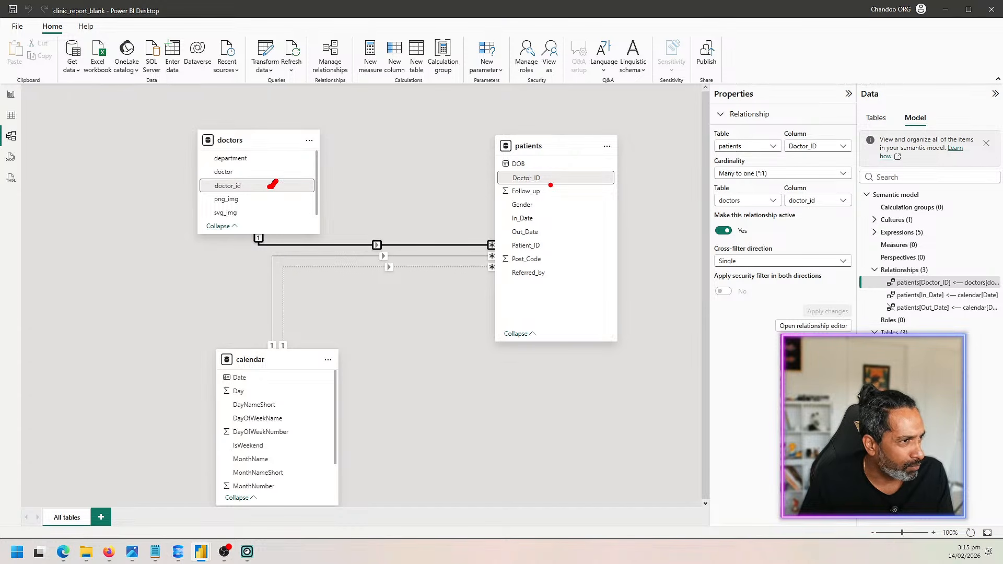
{"action": "left_click_drag", "start_coordinate": [554, 180], "coordinate": [564, 176]}
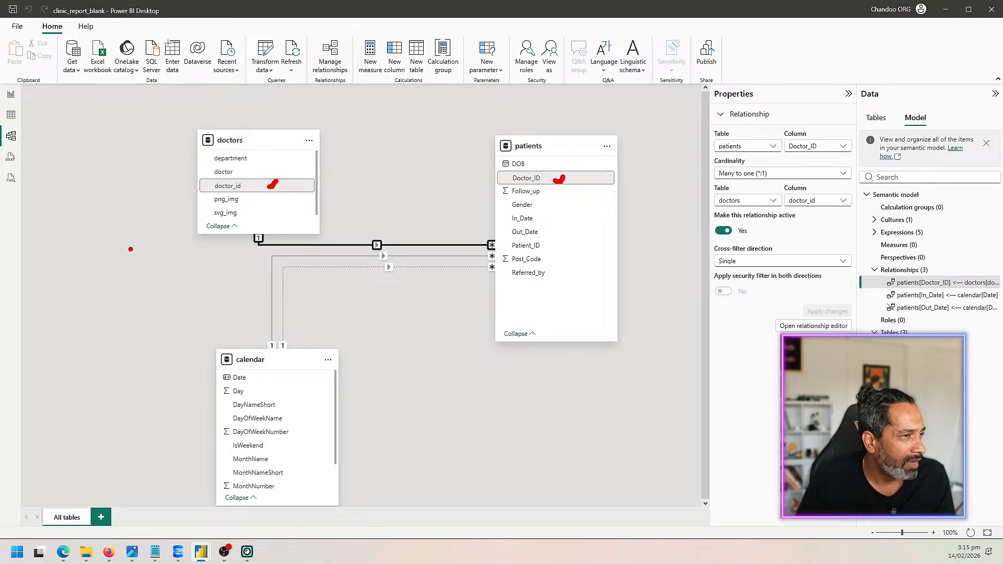
{"action": "left_click_drag", "start_coordinate": [290, 156], "coordinate": [292, 168]}
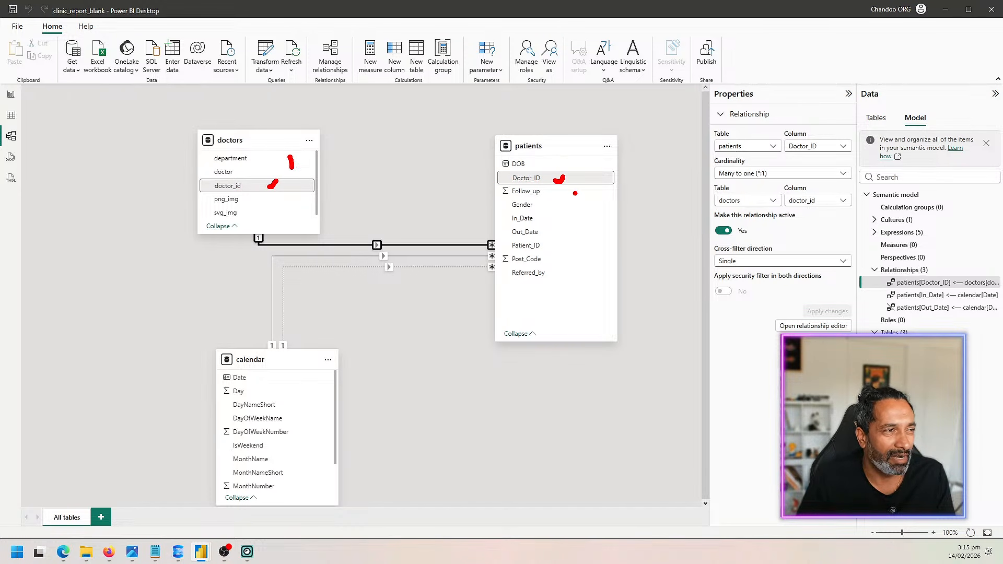
{"action": "mouse_move", "coordinate": [466, 175]}
{"action": "left_mouse_down"}
{"action": "mouse_move", "coordinate": [449, 186]}
{"action": "mouse_move", "coordinate": [468, 178]}
{"action": "left_mouse_up"}
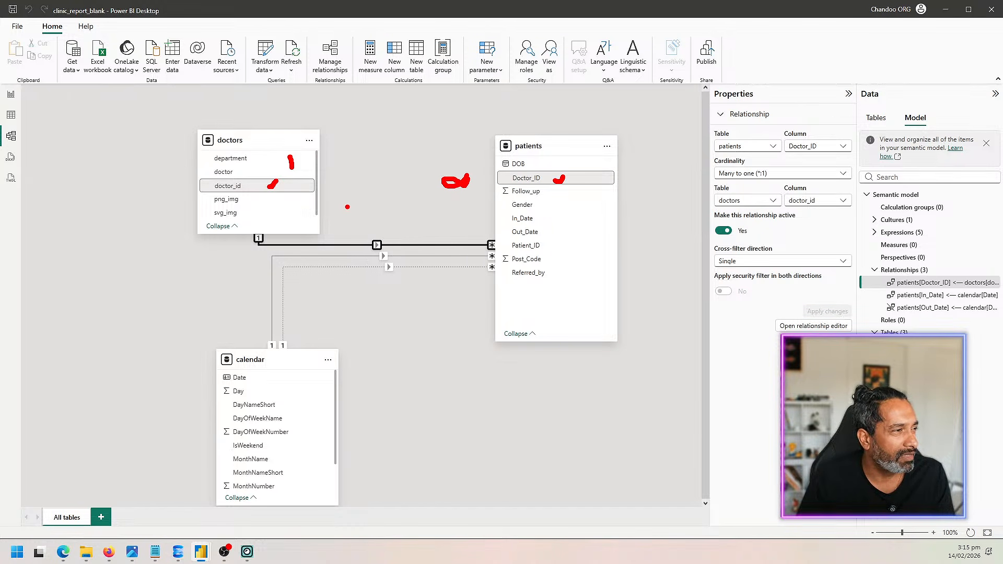
{"action": "mouse_move", "coordinate": [359, 198]}
{"action": "left_mouse_down"}
{"action": "mouse_move", "coordinate": [383, 201]}
{"action": "mouse_move", "coordinate": [371, 211]}
{"action": "mouse_move", "coordinate": [380, 255]}
{"action": "mouse_move", "coordinate": [378, 238]}
{"action": "left_mouse_up"}
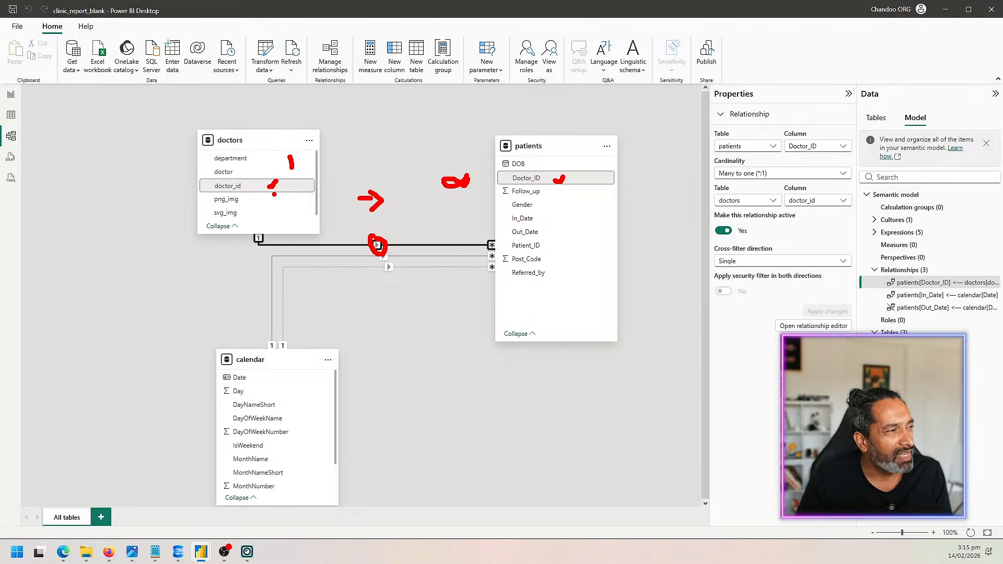
{"action": "left_click_drag", "start_coordinate": [227, 96], "coordinate": [229, 126]}
{"action": "left_click_drag", "start_coordinate": [223, 120], "coordinate": [213, 116]}
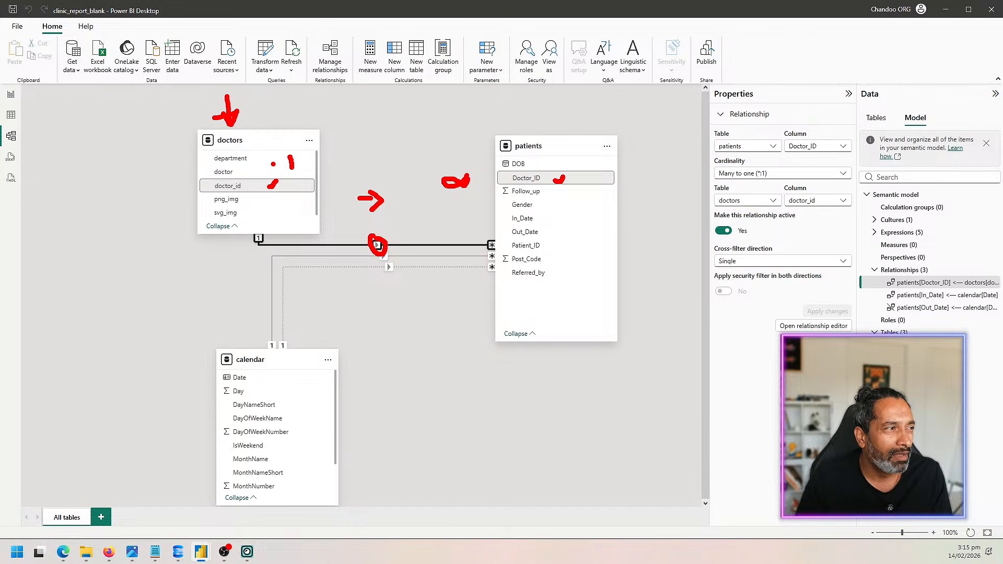
{"action": "mouse_move", "coordinate": [381, 213]}
{"action": "left_mouse_down"}
{"action": "mouse_move", "coordinate": [491, 212]}
{"action": "mouse_move", "coordinate": [474, 222]}
{"action": "left_mouse_up"}
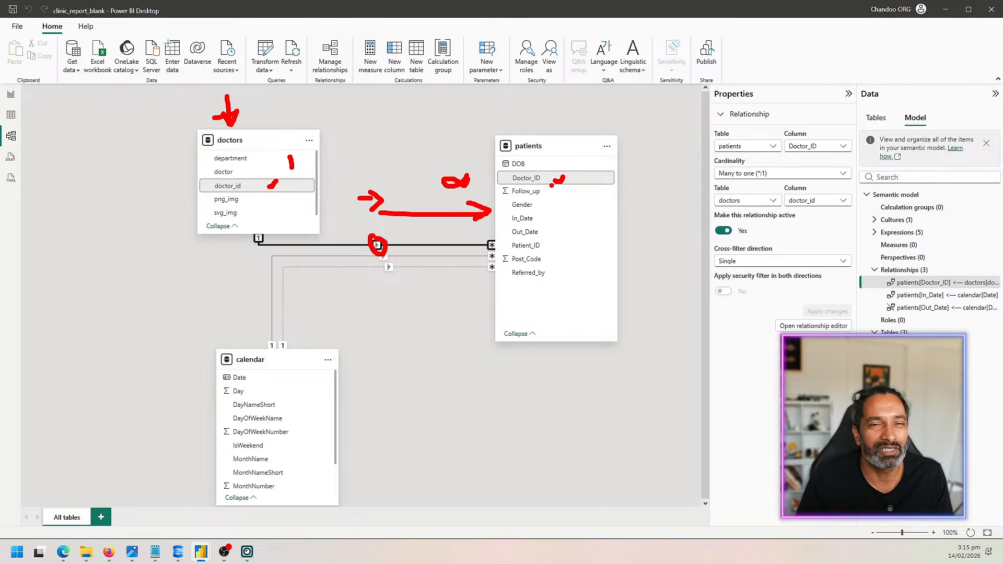
{"action": "key", "text": "Escape"}
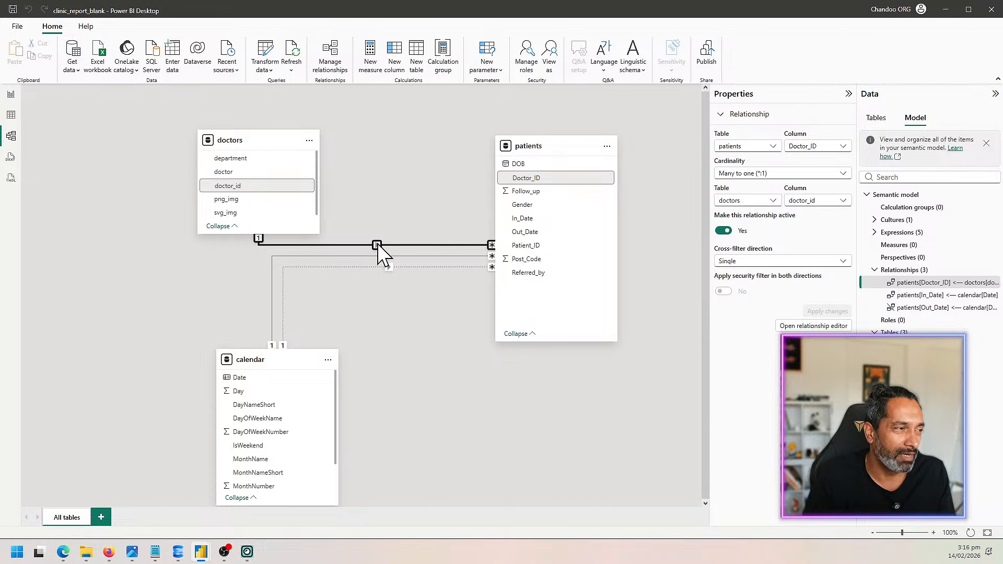
Rearrange the model diagram with doctors at the far left, patients at the upper right and calendar between and below them.
{"action": "left_click_drag", "start_coordinate": [280, 359], "coordinate": [334, 334]}
{"action": "left_click_drag", "start_coordinate": [257, 142], "coordinate": [144, 133]}
{"action": "left_click_drag", "start_coordinate": [564, 147], "coordinate": [555, 135]}
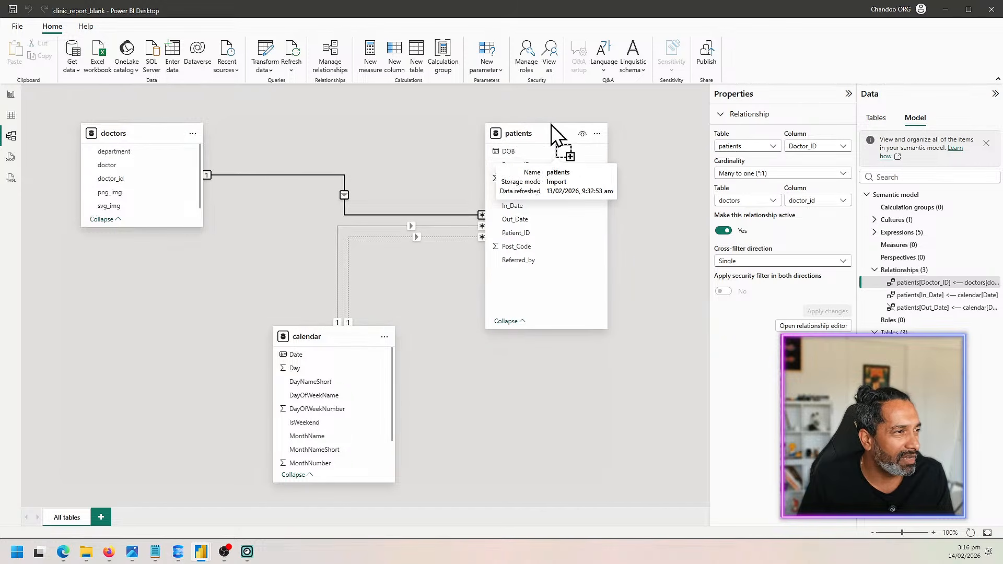
{"action": "left_click_drag", "start_coordinate": [346, 337], "coordinate": [318, 307]}
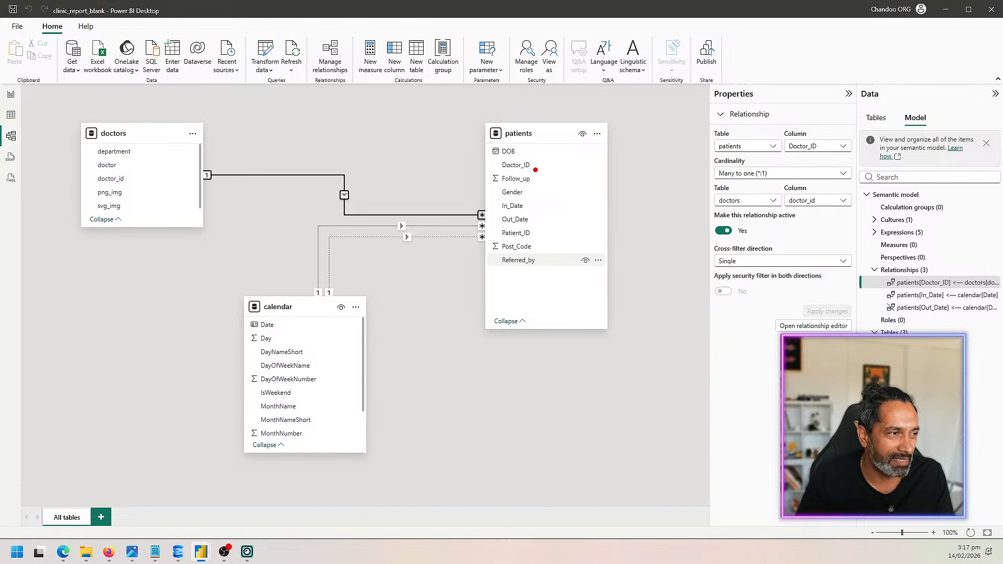
Review the date columns of the patients table: DOB, In_Date and Out_Date.
{"action": "left_click_drag", "start_coordinate": [528, 148], "coordinate": [541, 146]}
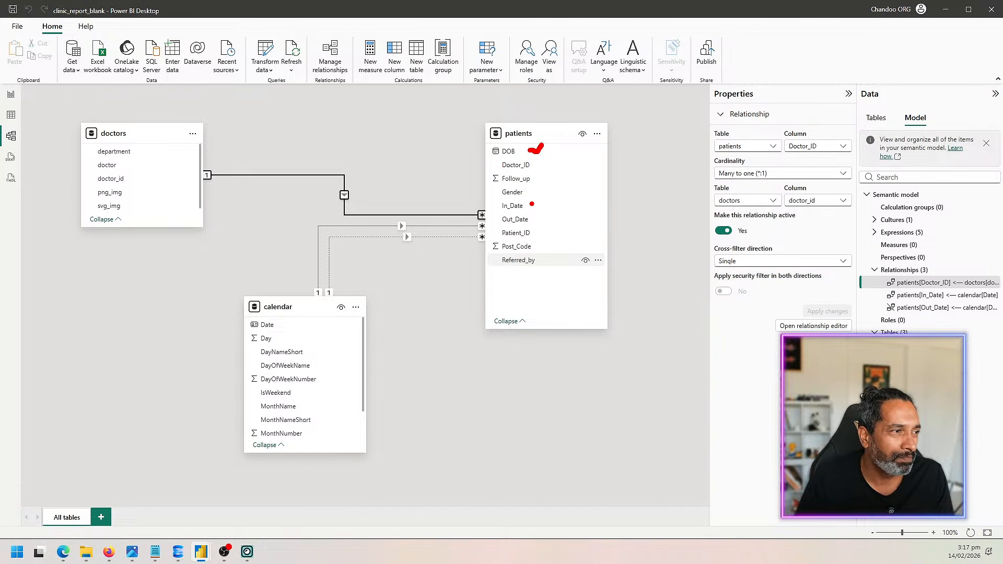
{"action": "mouse_move", "coordinate": [529, 205]}
{"action": "left_mouse_down"}
{"action": "mouse_move", "coordinate": [543, 201]}
{"action": "mouse_move", "coordinate": [547, 214]}
{"action": "left_mouse_up"}
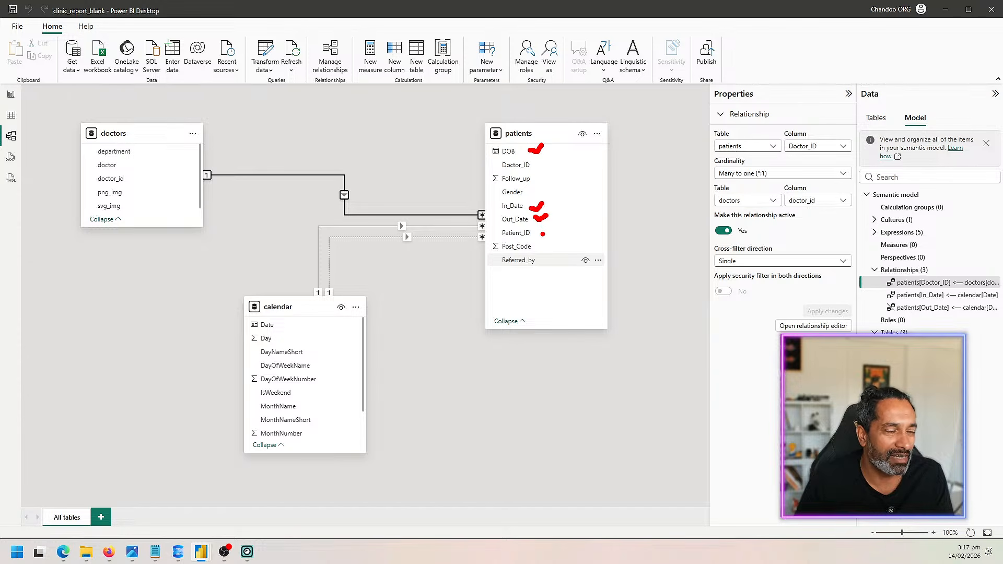
{"action": "left_click_drag", "start_coordinate": [490, 159], "coordinate": [562, 159]}
{"action": "mouse_move", "coordinate": [573, 146]}
{"action": "left_mouse_down"}
{"action": "mouse_move", "coordinate": [591, 156]}
{"action": "mouse_move", "coordinate": [580, 157]}
{"action": "left_mouse_up"}
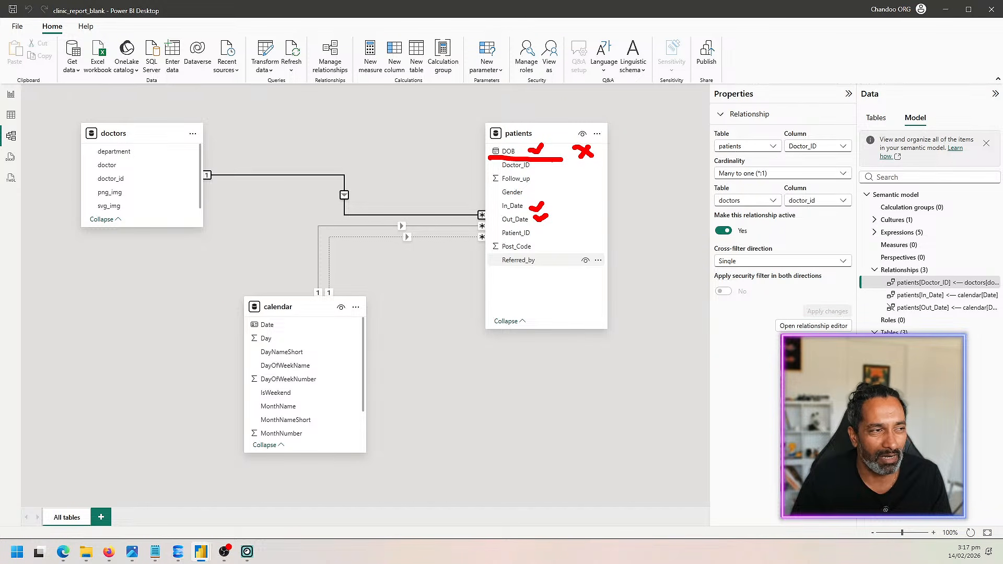
{"action": "key", "text": "Escape"}
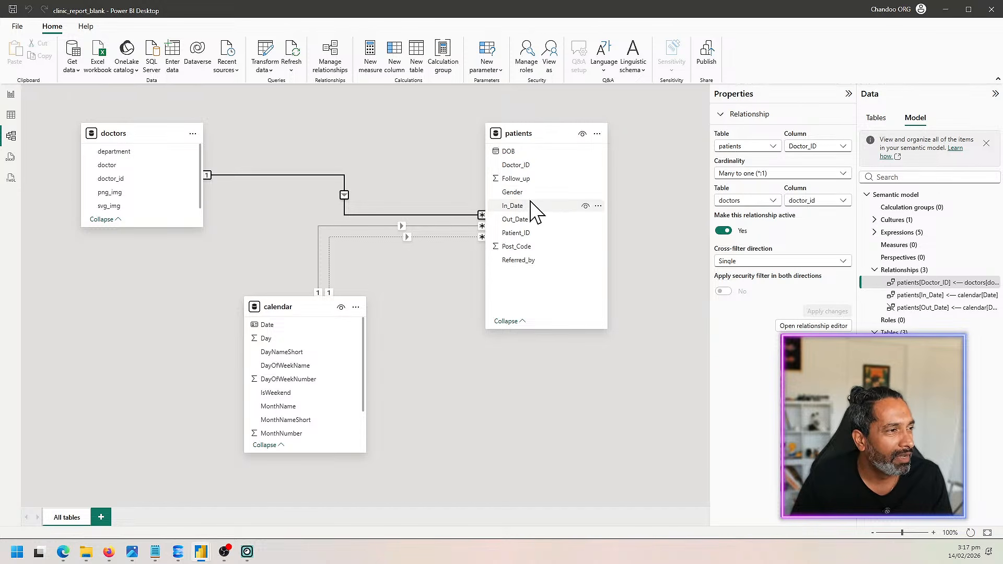
{"action": "left_click", "coordinate": [533, 207]}
{"action": "left_click", "coordinate": [533, 220]}
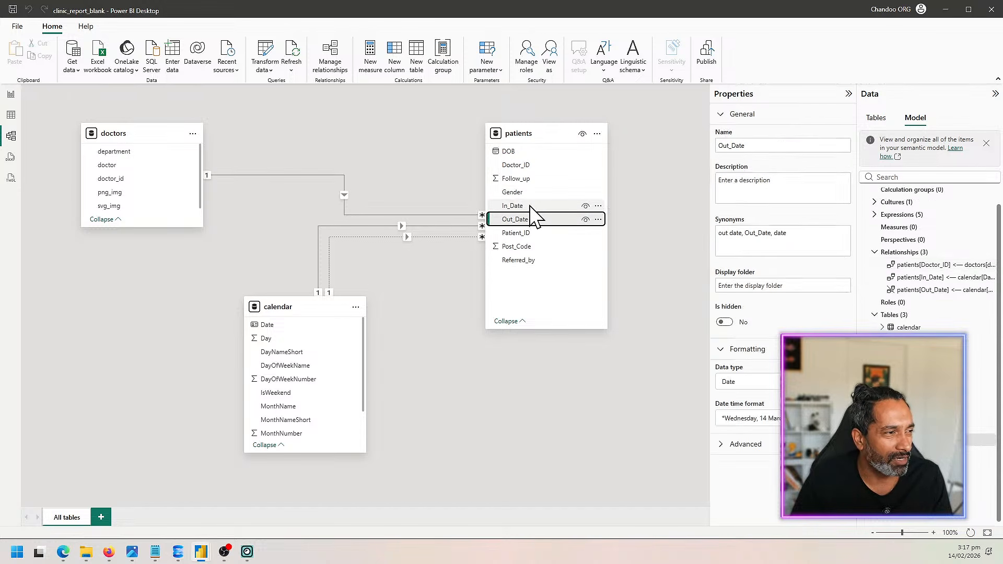
{"action": "left_click", "coordinate": [531, 209]}
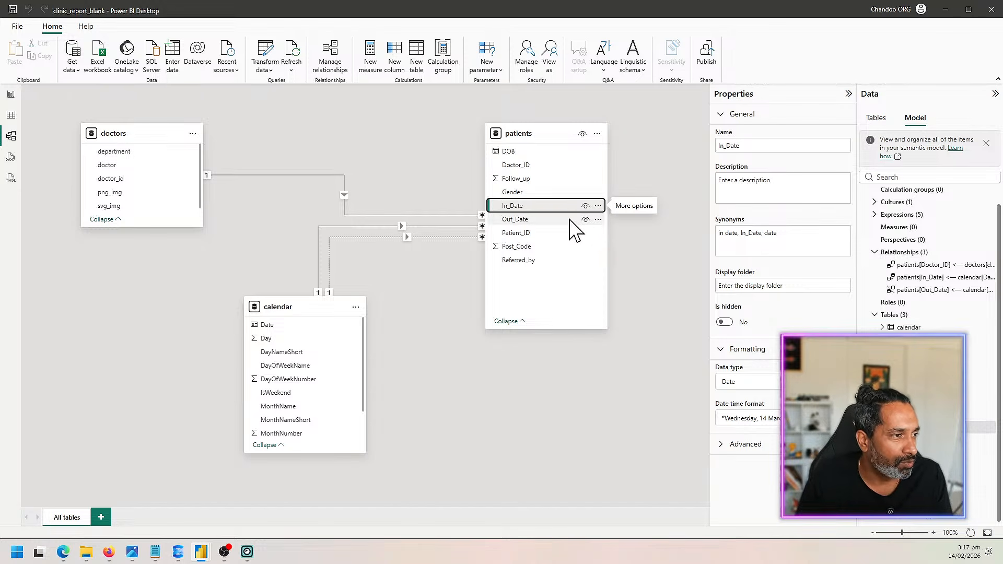
Inspect the relationship between Date in the calendar table and In_Date in the patients table.
{"action": "left_click", "coordinate": [424, 225]}
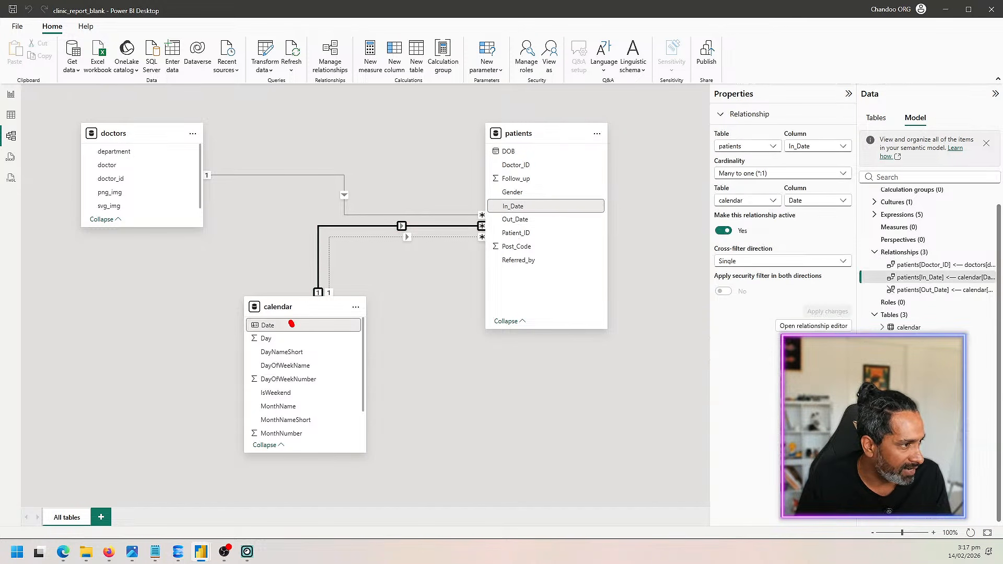
{"action": "left_click_drag", "start_coordinate": [291, 323], "coordinate": [305, 315]}
{"action": "left_click_drag", "start_coordinate": [536, 209], "coordinate": [547, 205]}
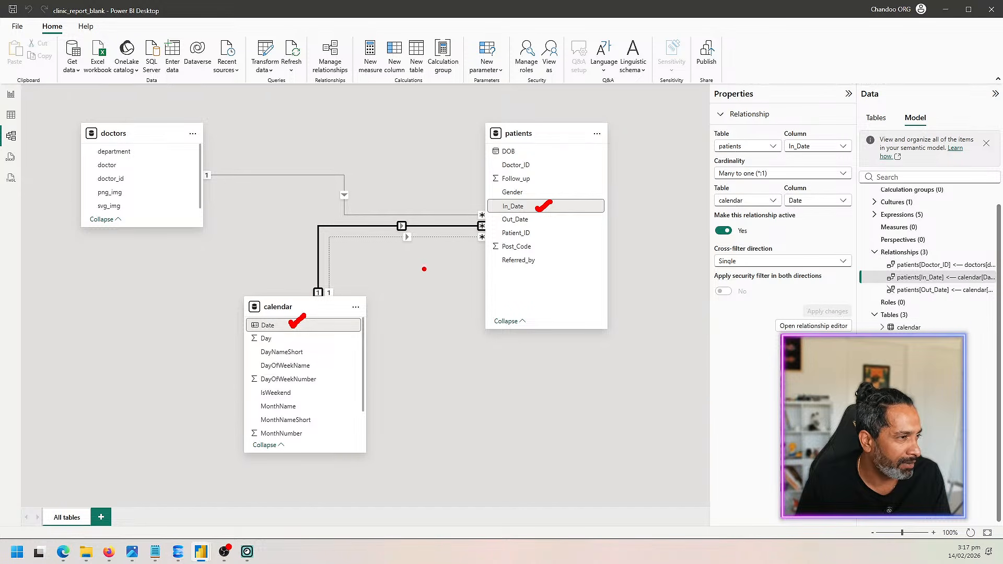
{"action": "key", "text": "Escape"}
Inspect the relationship between Date in calendar and Out_Date in patients, checking its active setting against the In_Date relationship.
{"action": "left_click", "coordinate": [441, 237]}
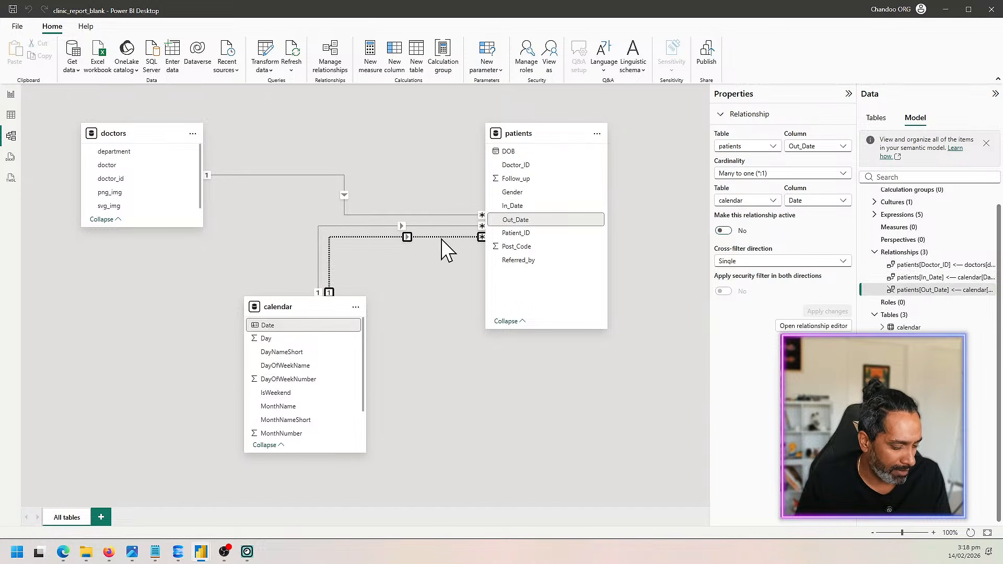
{"action": "key", "text": "ctrl+2"}
{"action": "left_click_drag", "start_coordinate": [320, 323], "coordinate": [332, 323]}
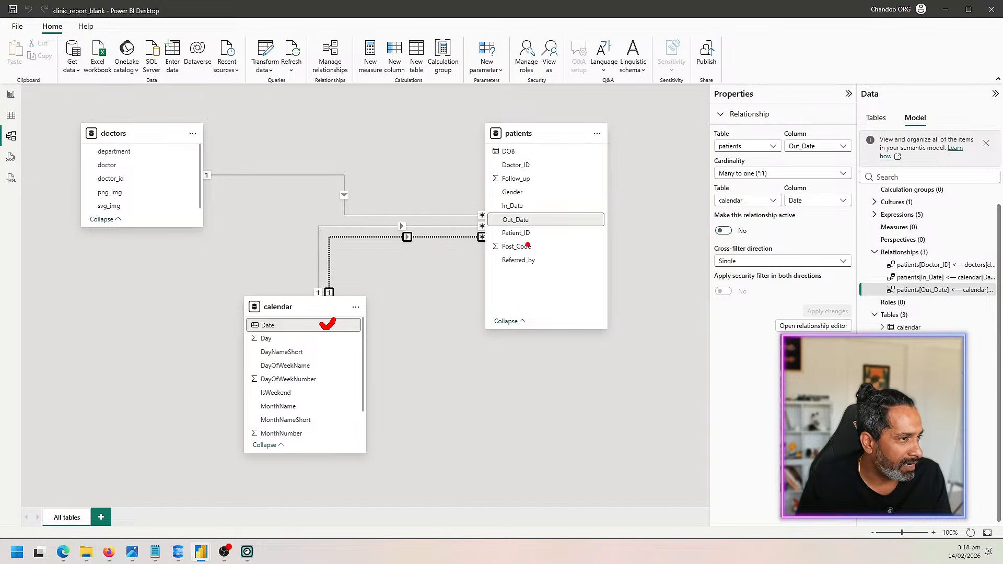
{"action": "left_click_drag", "start_coordinate": [543, 219], "coordinate": [556, 215]}
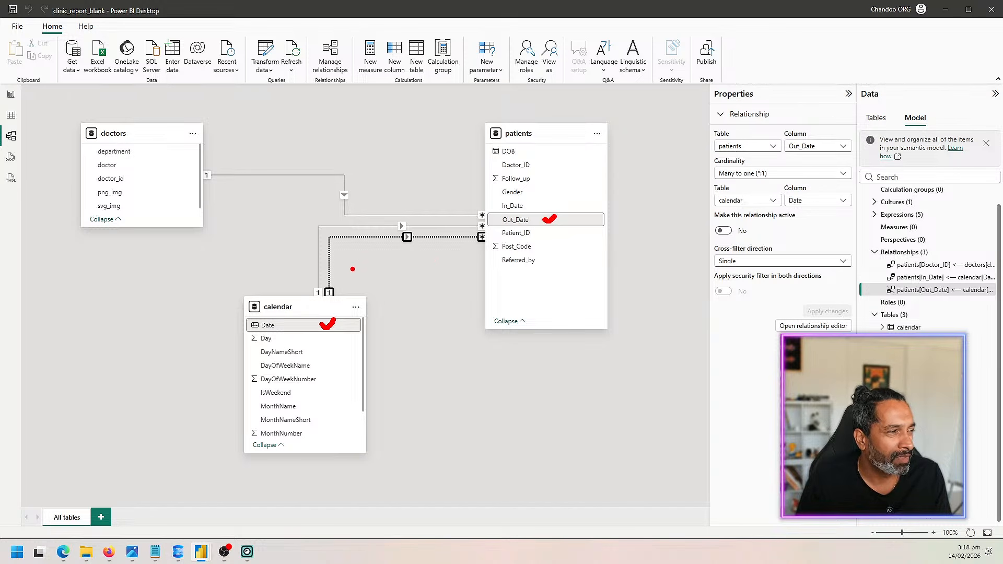
{"action": "mouse_move", "coordinate": [531, 203]}
{"action": "left_mouse_down"}
{"action": "mouse_move", "coordinate": [542, 215]}
{"action": "mouse_move", "coordinate": [533, 226]}
{"action": "left_mouse_up"}
{"action": "mouse_move", "coordinate": [279, 315]}
{"action": "left_mouse_down"}
{"action": "mouse_move", "coordinate": [246, 316]}
{"action": "mouse_move", "coordinate": [261, 334]}
{"action": "mouse_move", "coordinate": [276, 321]}
{"action": "left_mouse_up"}
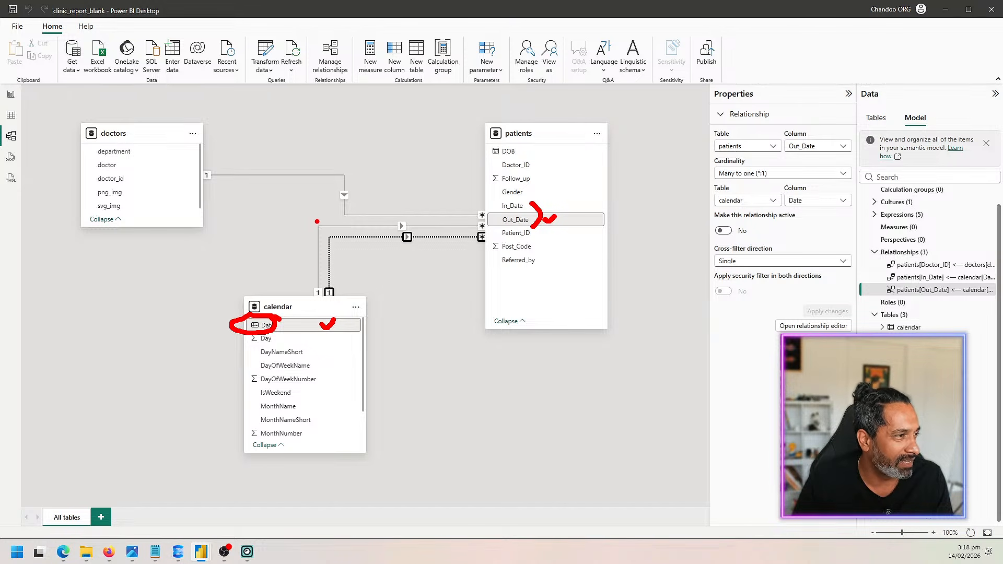
{"action": "mouse_move", "coordinate": [302, 272]}
{"action": "left_mouse_down"}
{"action": "mouse_move", "coordinate": [302, 218]}
{"action": "mouse_move", "coordinate": [327, 220]}
{"action": "left_mouse_up"}
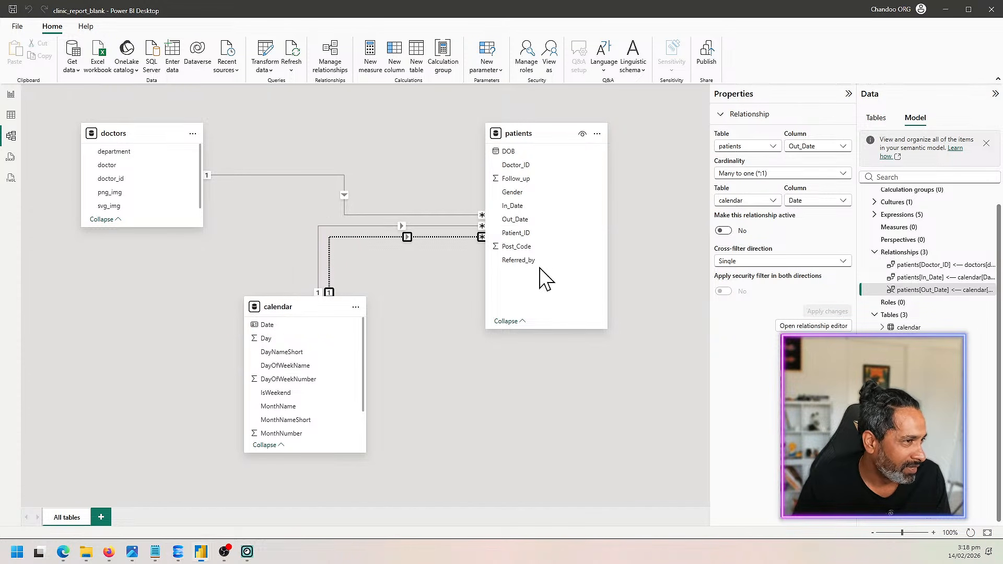
{"action": "left_click", "coordinate": [514, 221]}
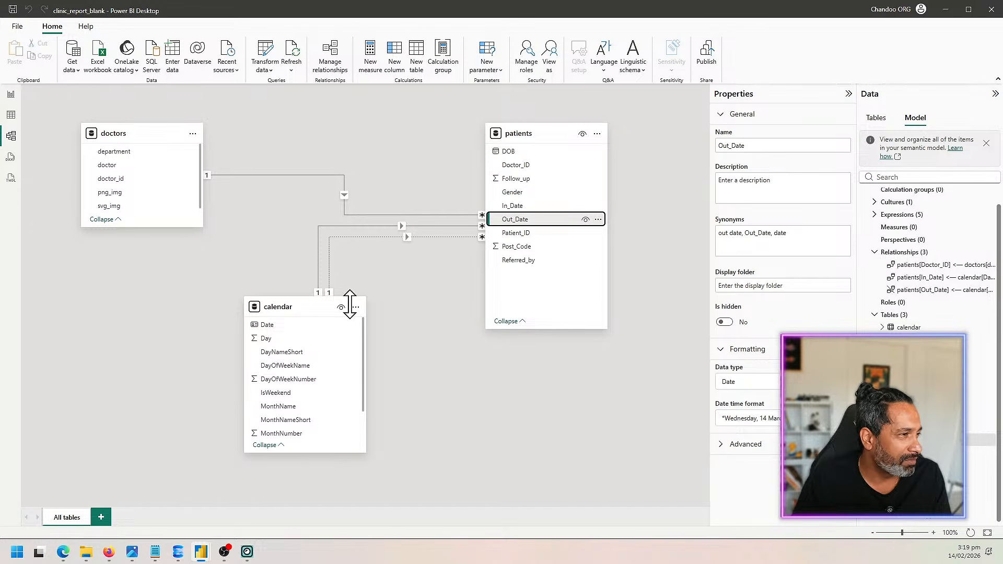
{"action": "left_click", "coordinate": [346, 324]}
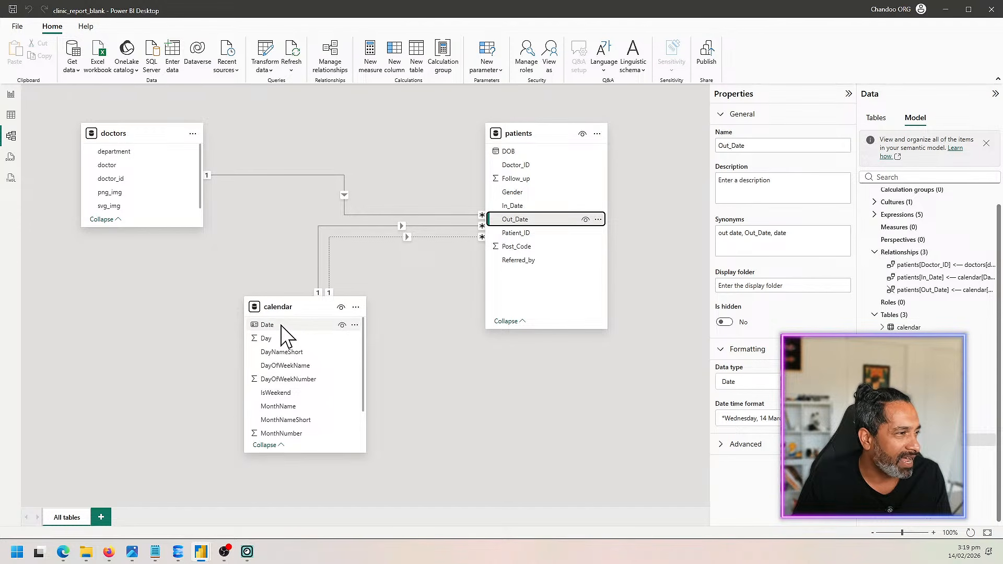
{"action": "left_click", "coordinate": [329, 283]}
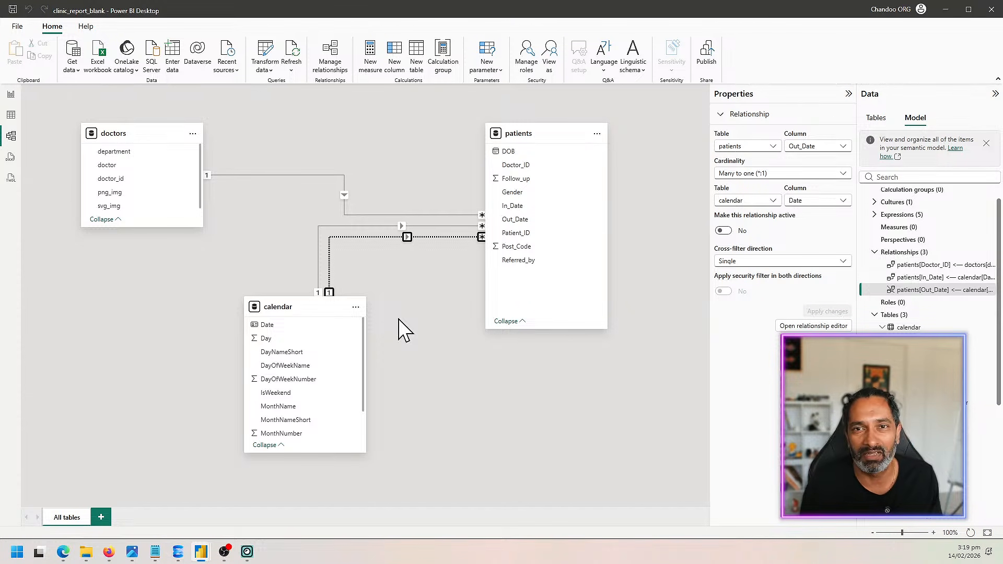
Compare the In_Date and Out_Date relationship lines that link the calendar table to the patients table.
{"action": "left_click", "coordinate": [366, 225]}
{"action": "left_click", "coordinate": [364, 237]}
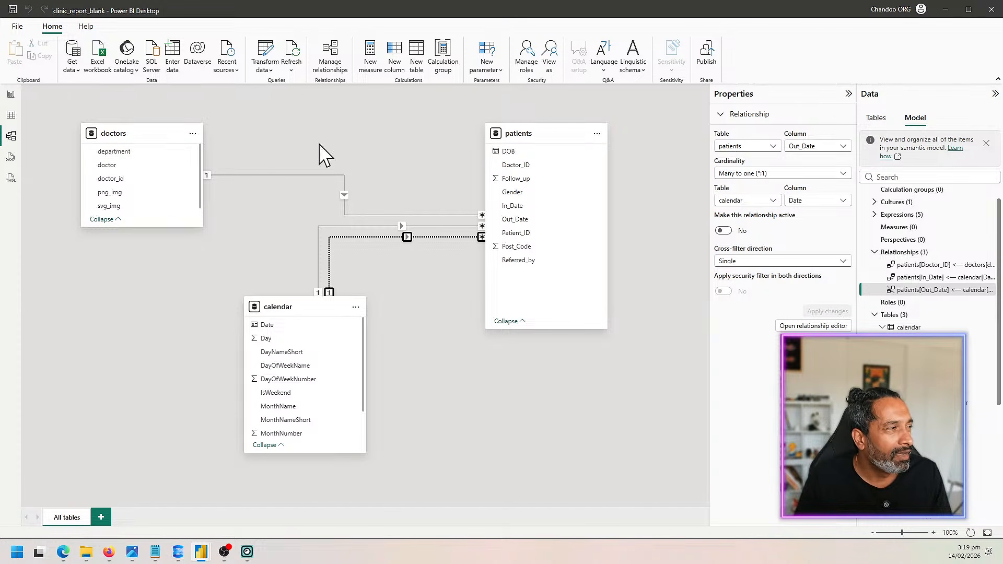
Delete the relationship between doctors and patients and recreate it from doctor_id to Doctor_ID as active, one to many, with single cross-filter direction.
{"action": "left_click", "coordinate": [244, 176]}
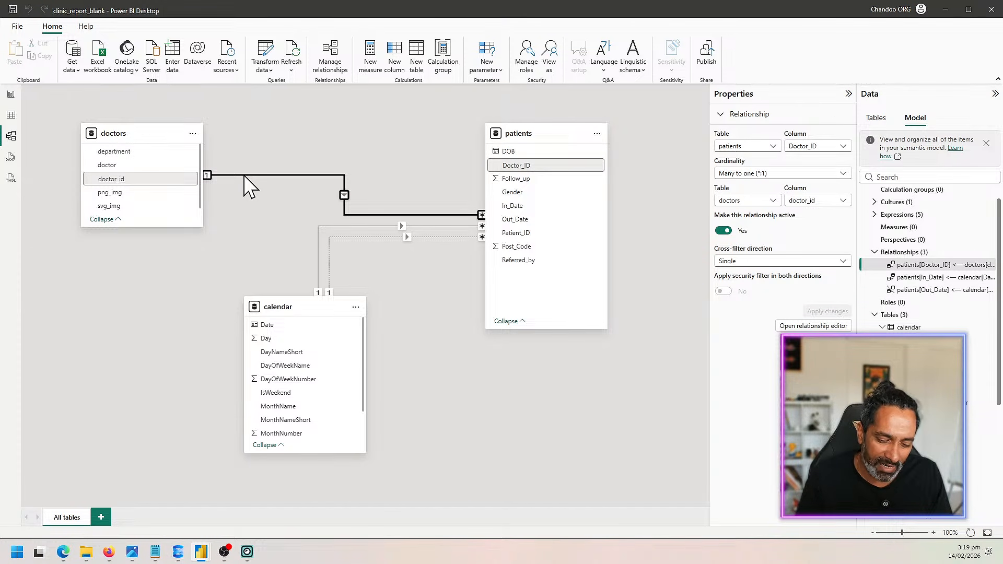
{"action": "key", "text": "Delete"}
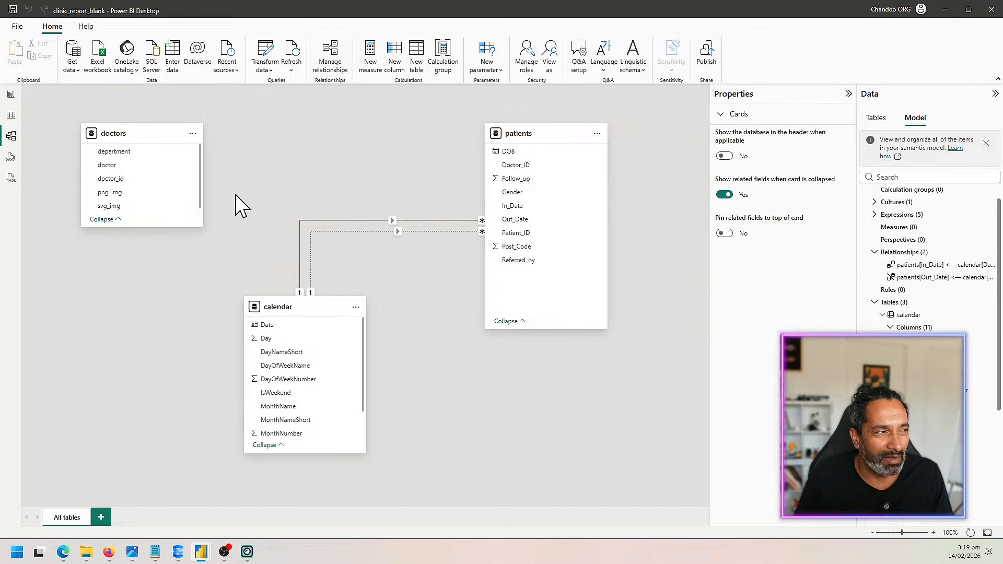
{"action": "left_click_drag", "start_coordinate": [157, 133], "coordinate": [175, 112]}
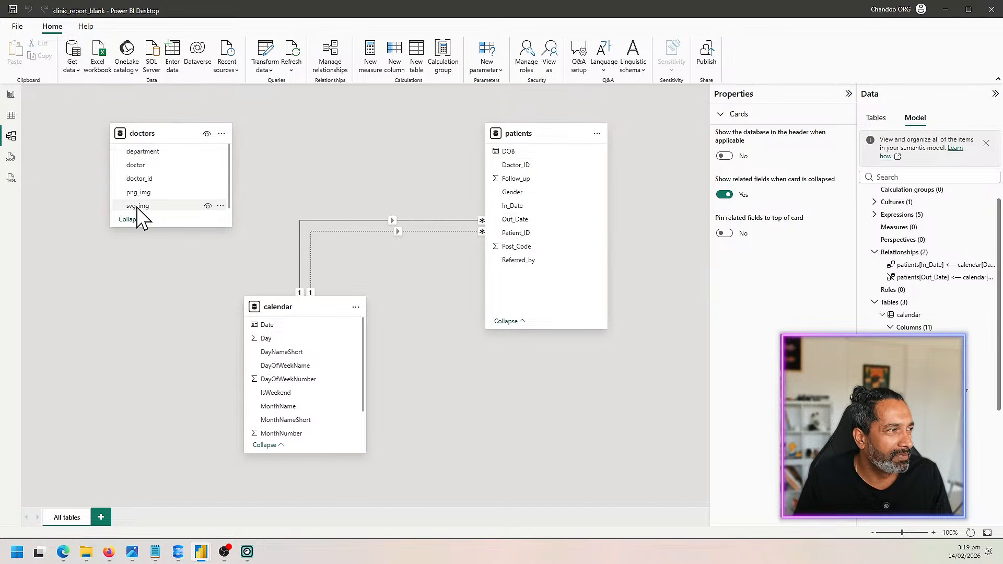
{"action": "left_click", "coordinate": [137, 179]}
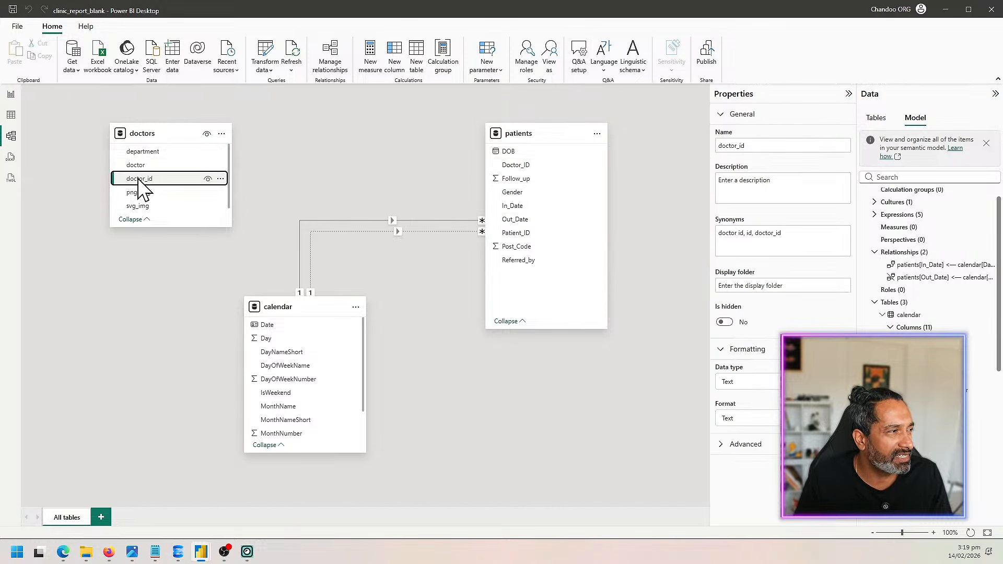
{"action": "left_click_drag", "start_coordinate": [140, 180], "coordinate": [541, 168]}
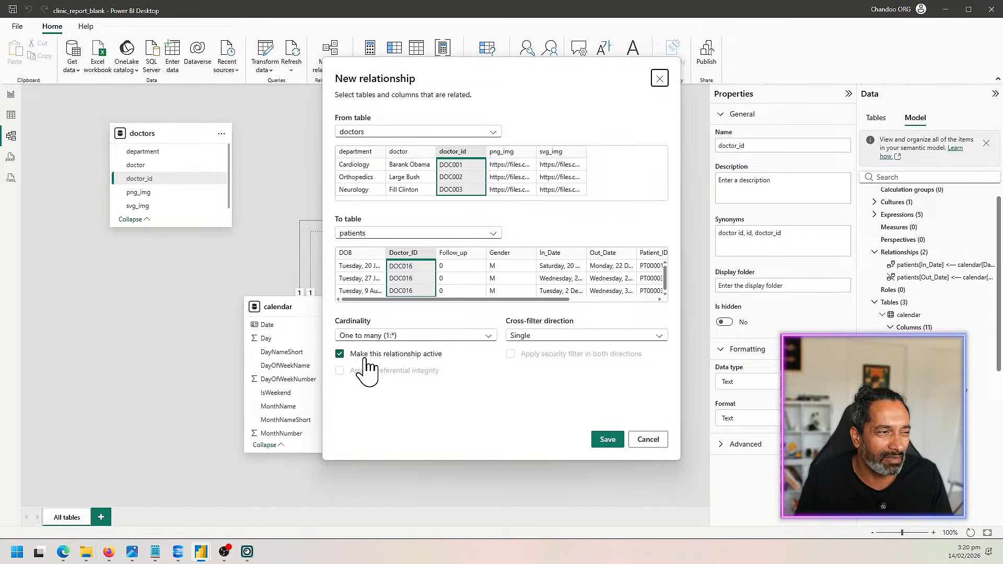
{"action": "left_click", "coordinate": [609, 440]}
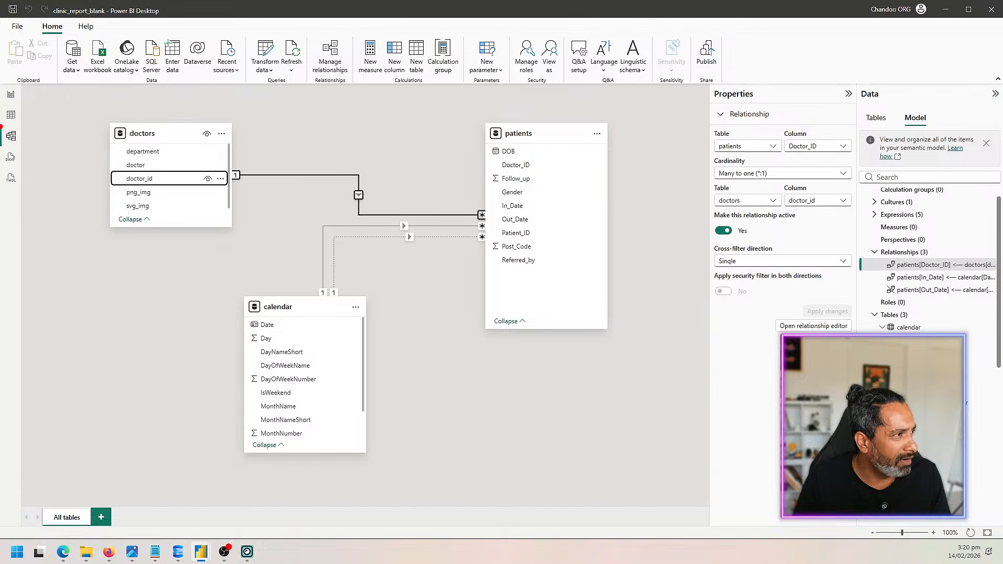
{"action": "left_click_drag", "start_coordinate": [1, 126], "coordinate": [26, 147]}
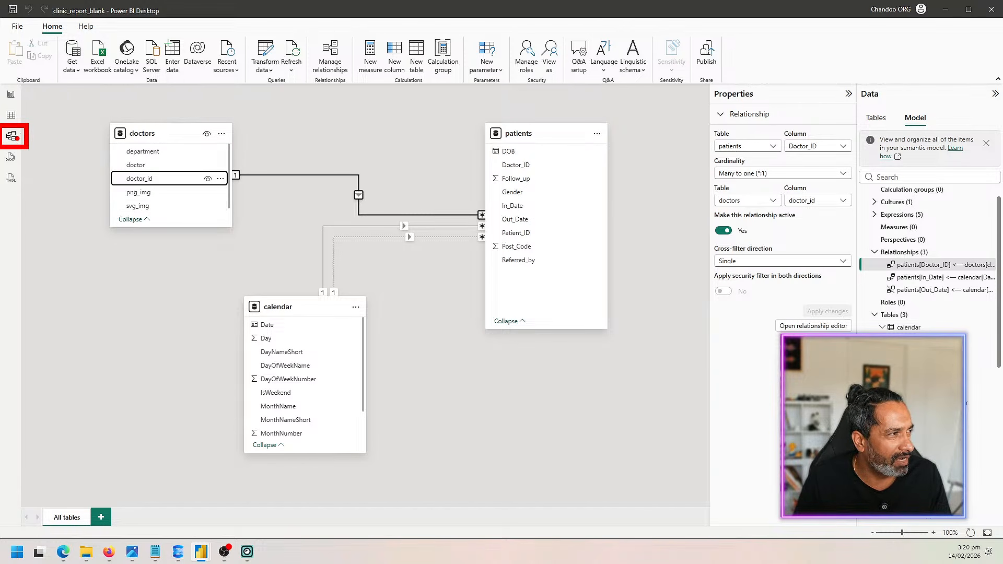
{"action": "key", "text": "Escape"}
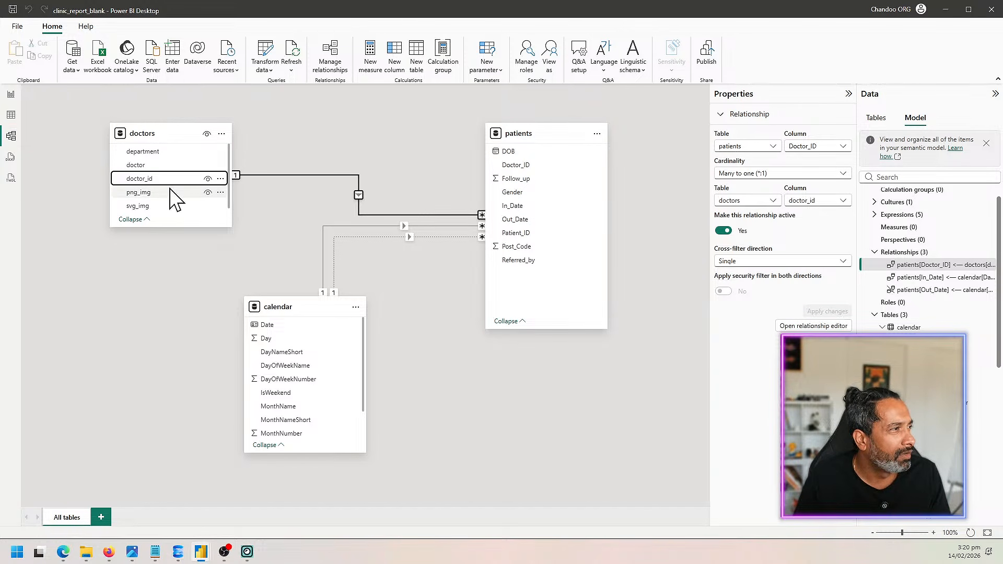
Review the rows of the calendar, doctors and patients tables, and return to the blank Clinic Report page.
{"action": "left_click", "coordinate": [11, 115]}
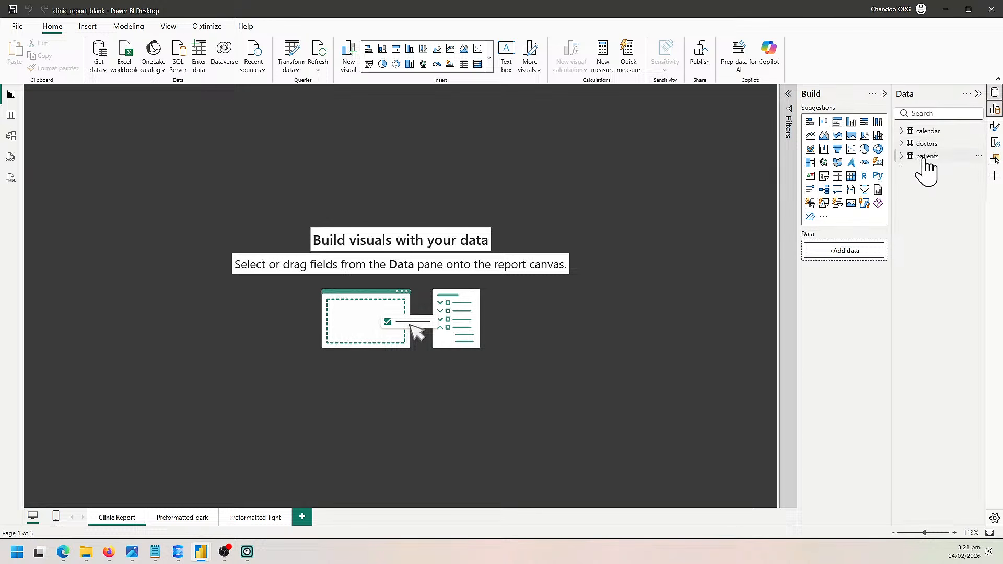
{"action": "left_click", "coordinate": [11, 116]}
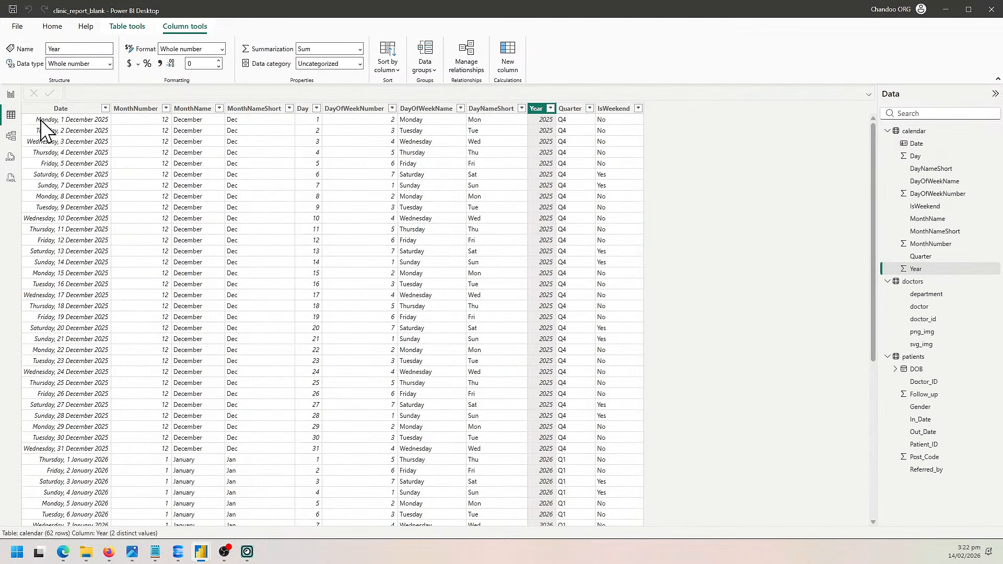
{"action": "left_click", "coordinate": [901, 135]}
{"action": "left_click", "coordinate": [915, 282]}
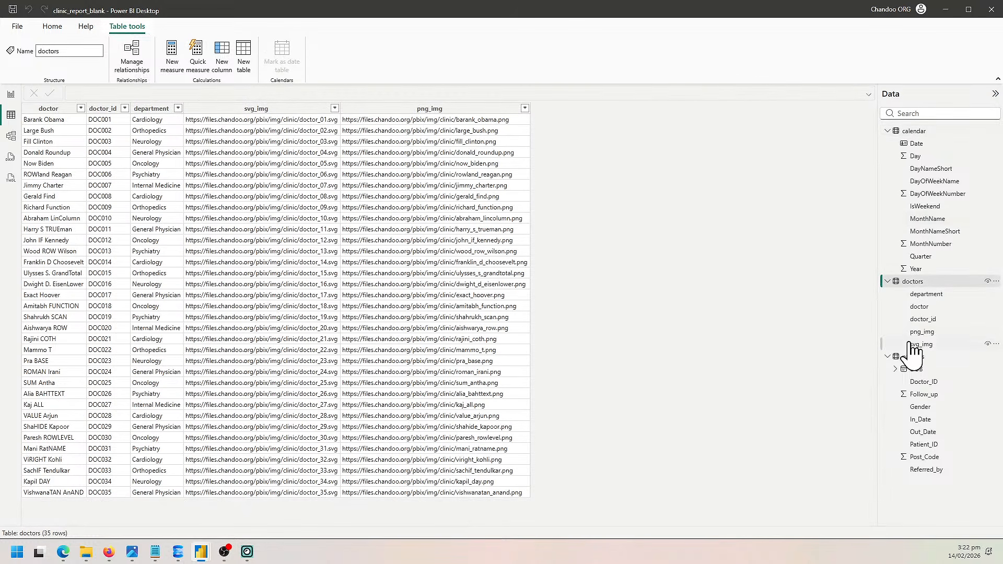
{"action": "left_click", "coordinate": [913, 356]}
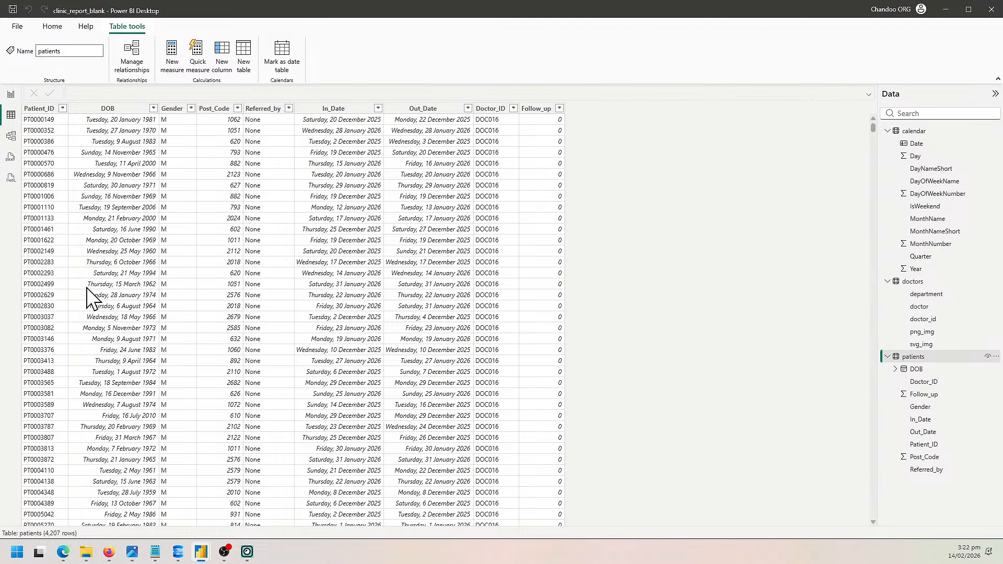
{"action": "left_click", "coordinate": [10, 94]}
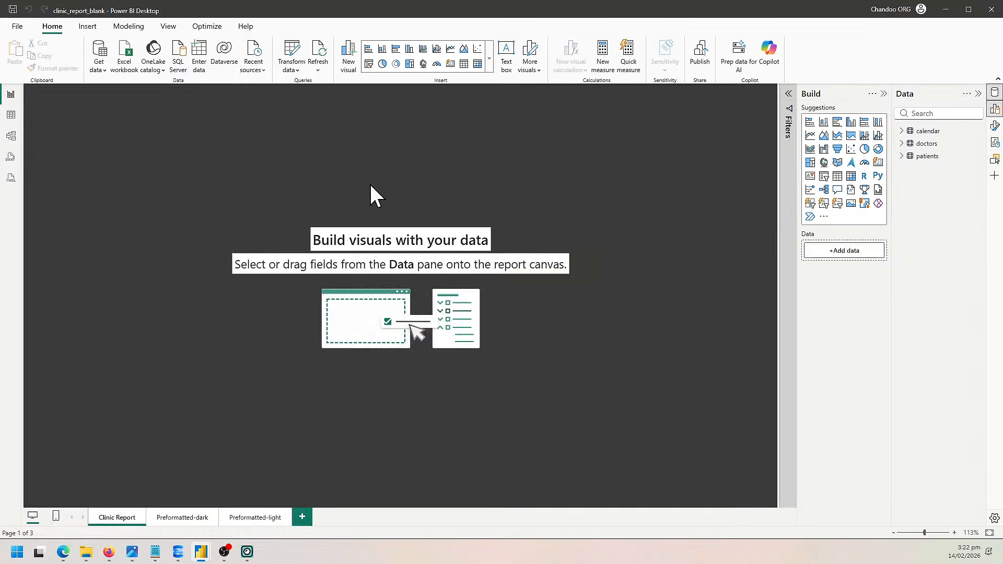
Switch to a new blank Notepad document, enlarging its window over the report and zooming the text to 230%.
{"action": "left_click", "coordinate": [17, 551]}
{"action": "type", "text": "notepad"}
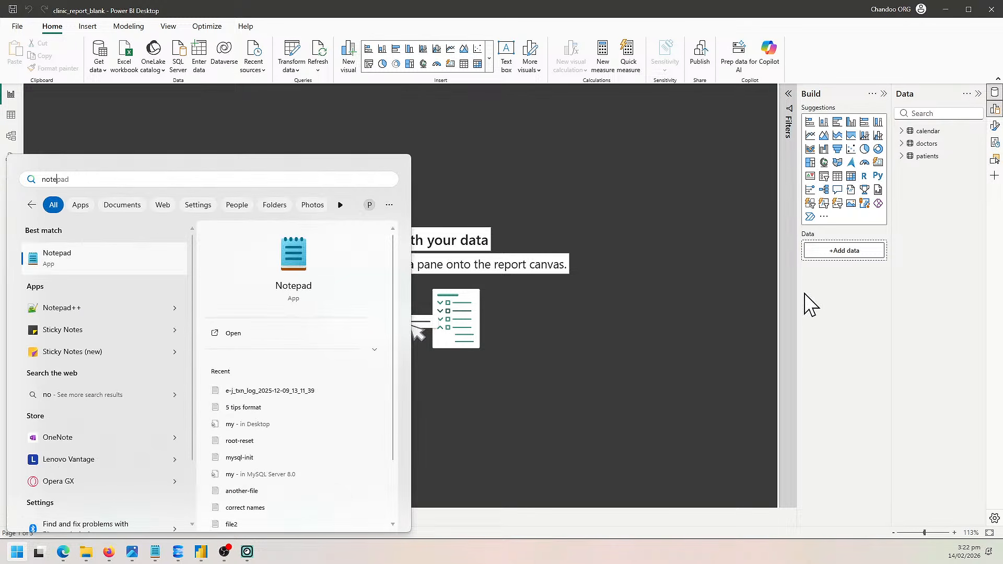
{"action": "key", "text": "Return"}
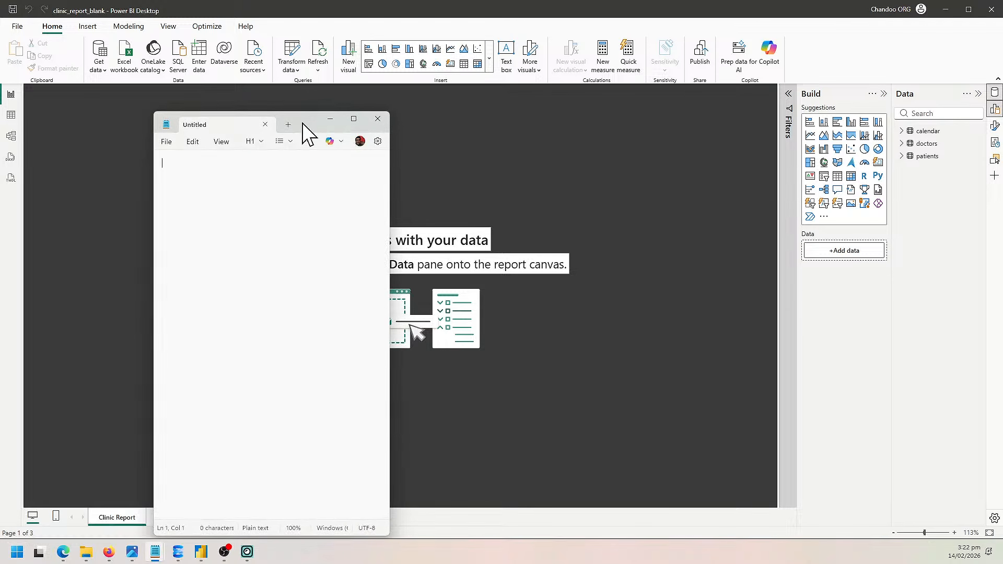
{"action": "left_click_drag", "start_coordinate": [303, 123], "coordinate": [440, 56]}
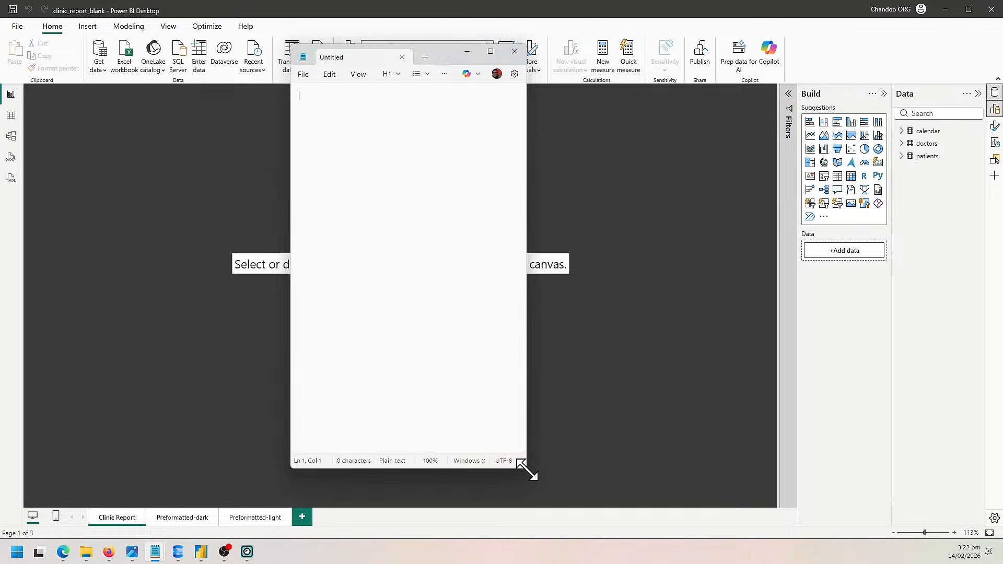
{"action": "left_click_drag", "start_coordinate": [525, 467], "coordinate": [819, 480]}
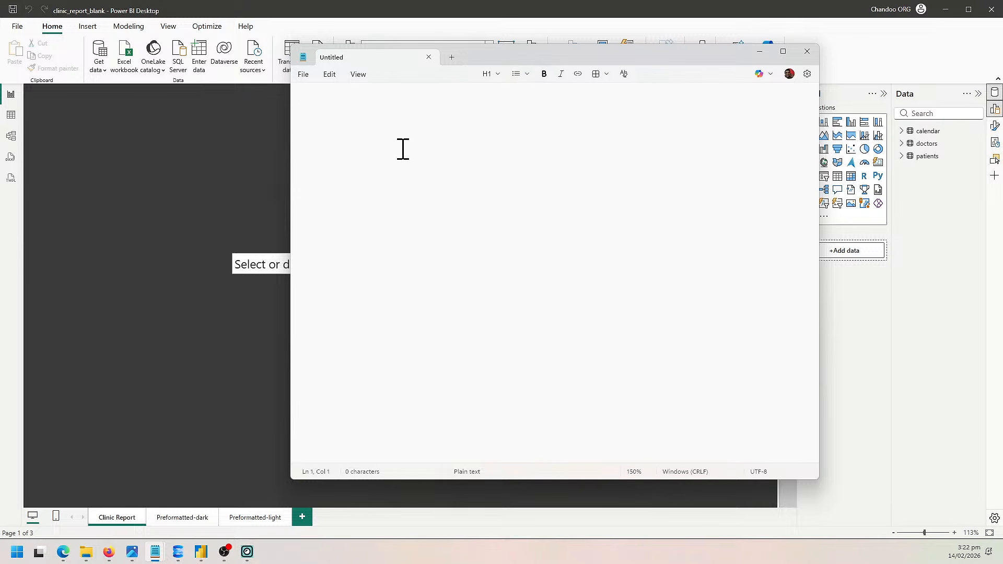
{"action": "scroll", "coordinate": [402, 149], "scroll_direction": "up", "scroll_amount": 8}
Write two questions on separate lines: "How many patients we had in this period?" and "What is their trend?".
{"action": "type", "text": "How many patience"}
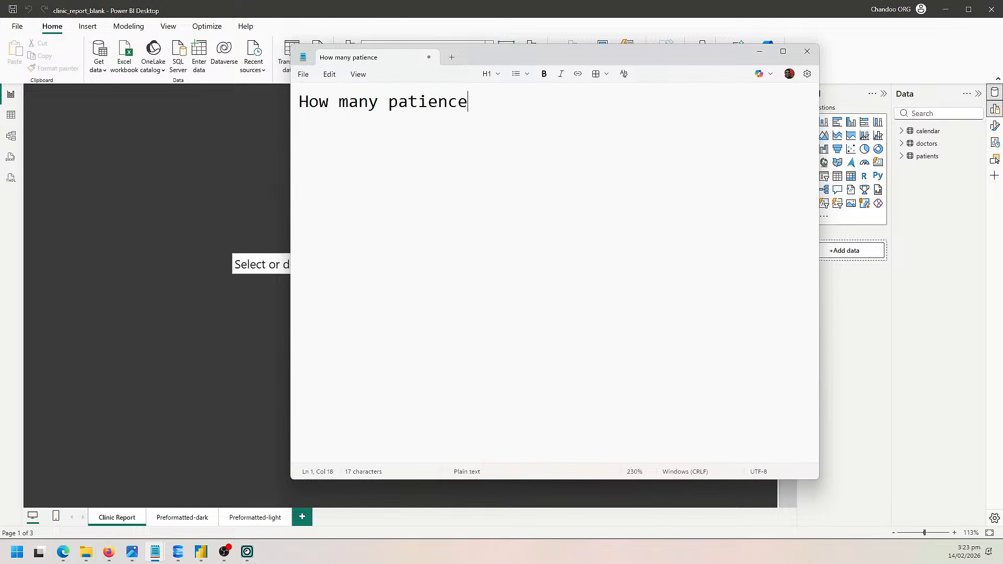
{"action": "key", "text": "BackSpace"}
{"action": "key", "text": "BackSpace"}
{"action": "type", "text": "ts we had in t"}
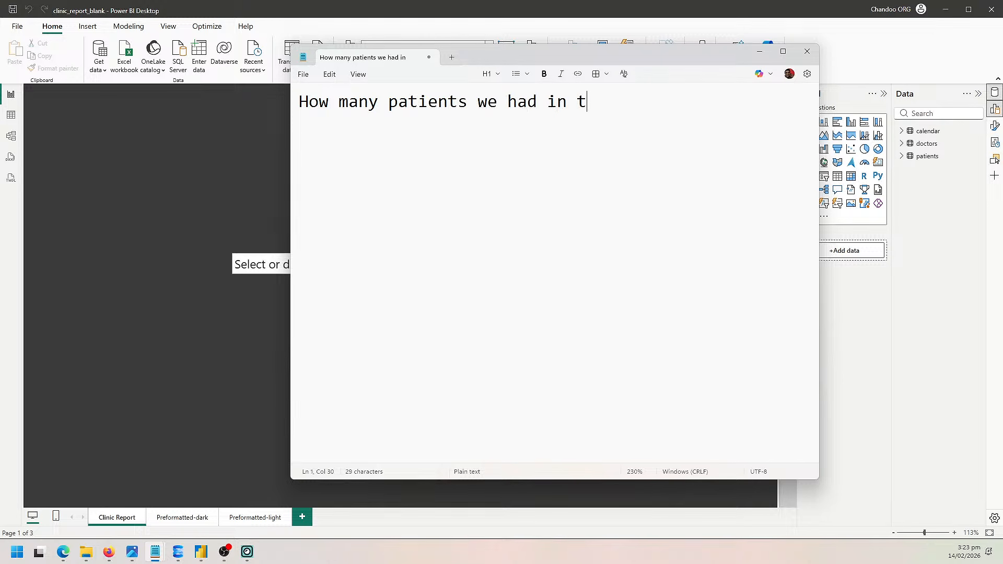
{"action": "type", "text": "his period?"}
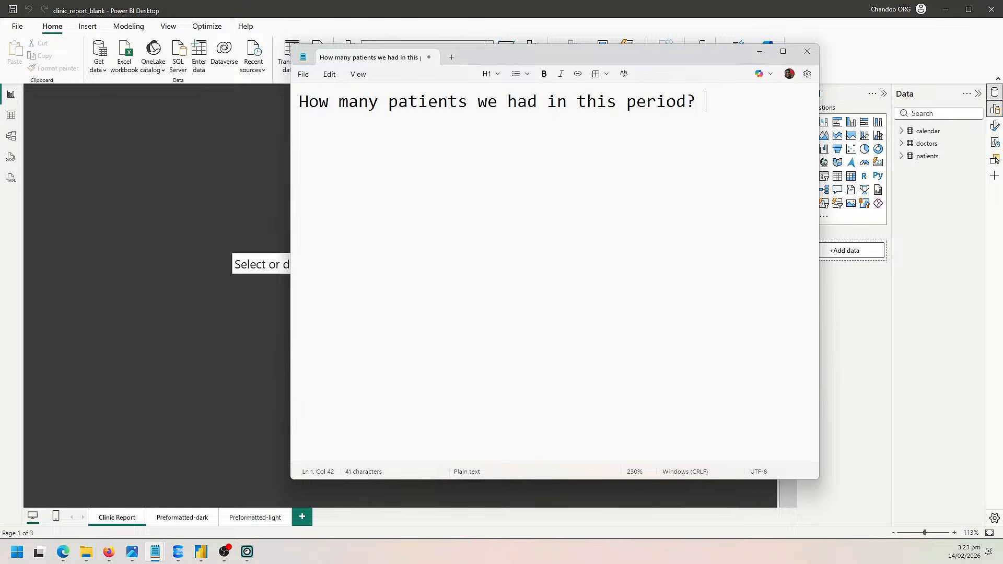
{"action": "key", "text": "Return"}
{"action": "type", "text": "What i"}
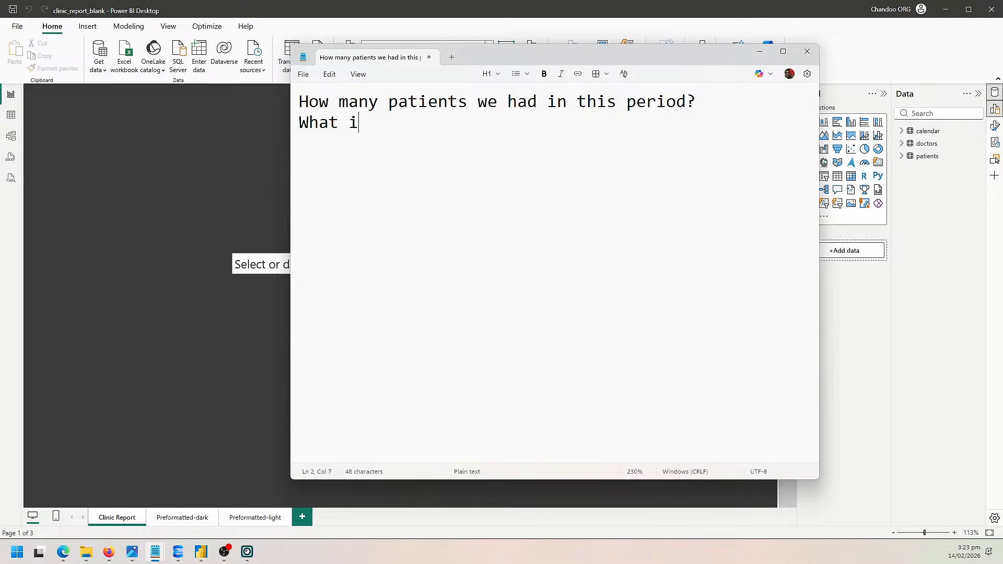
{"action": "type", "text": "s their trend?"}
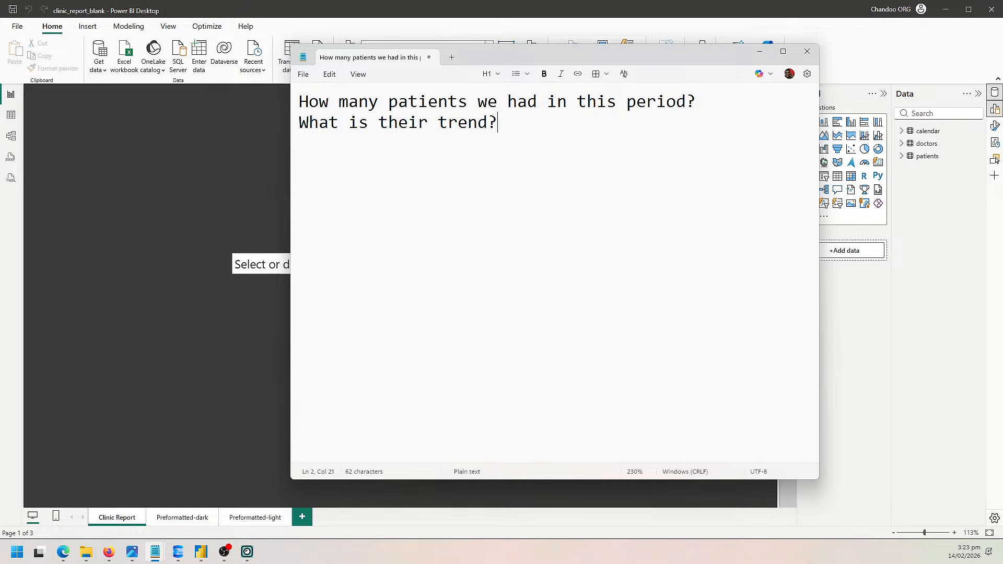
Add the question "Who are our patients?" as the third line of the note.
{"action": "key", "text": "Return"}
{"action": "type", "text": "Who are out p"}
{"action": "key", "text": "BackSpace"}
{"action": "key", "text": "BackSpace"}
{"action": "key", "text": "BackSpace"}
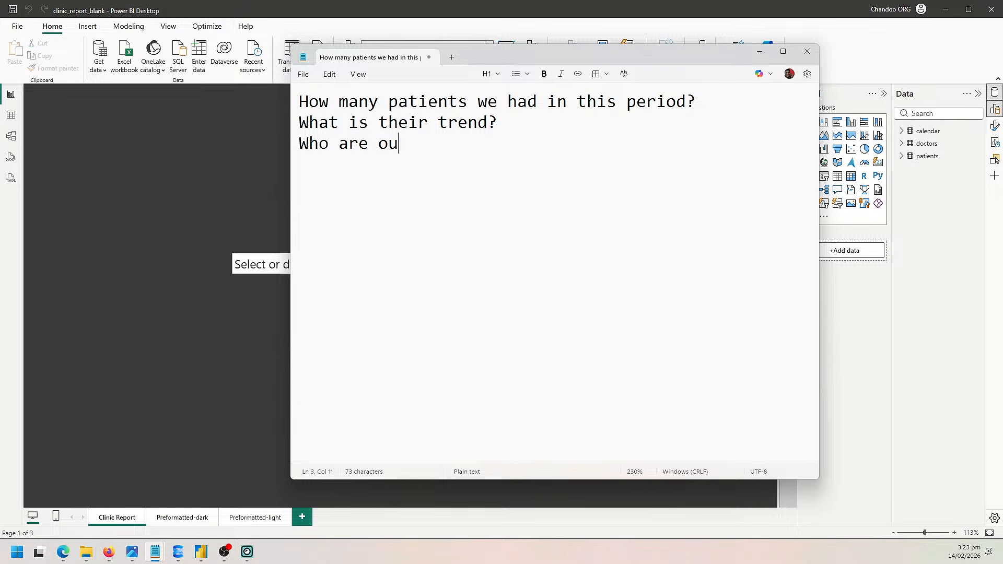
{"action": "type", "text": "r patients?"}
{"action": "key", "text": "Return"}
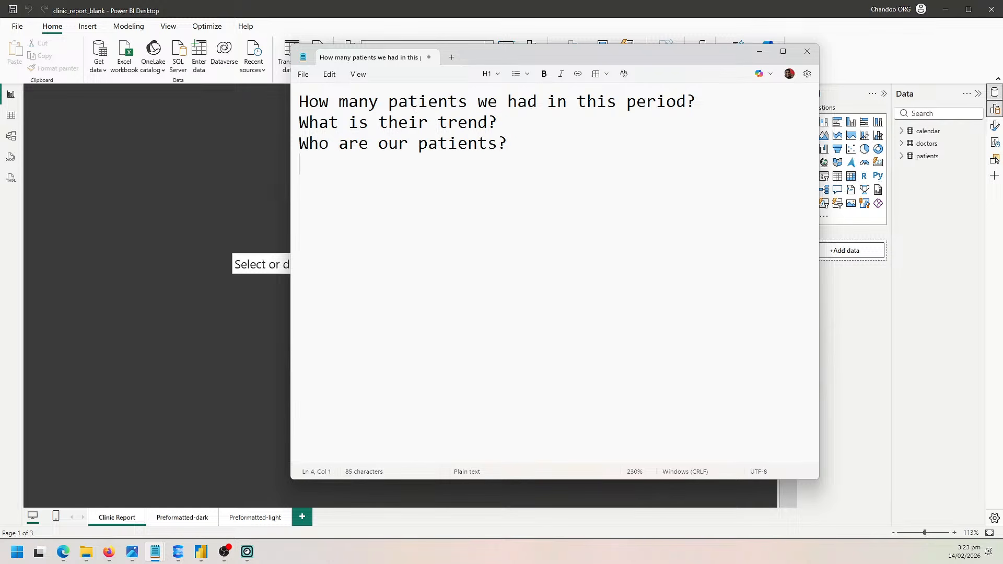
Add the indented sub-items "gender breakdown" and "age grouping" under the question about who the patients are.
{"action": "key", "text": "Tab"}
{"action": "type", "text": "gender breakod"}
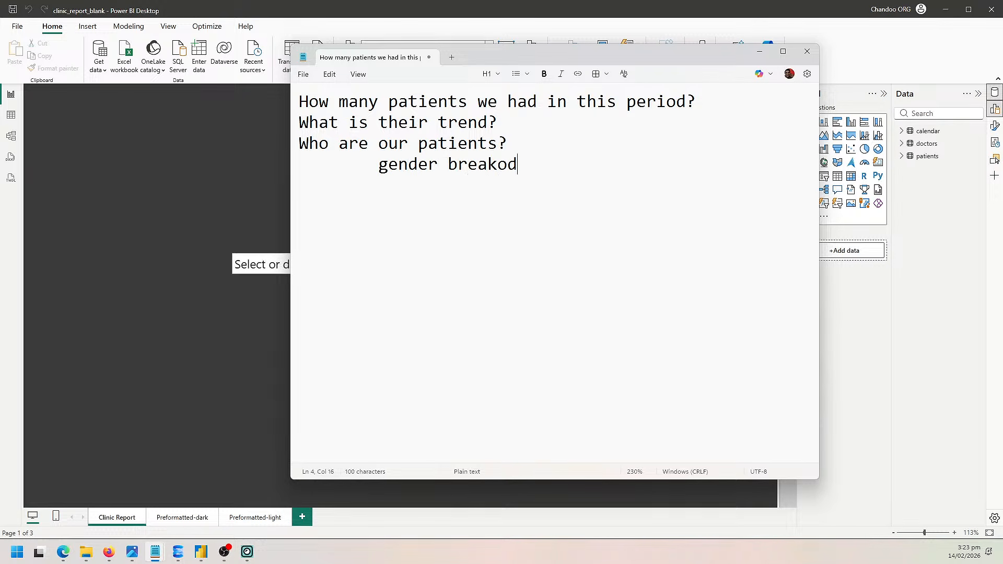
{"action": "key", "text": "BackSpace"}
{"action": "key", "text": "BackSpace"}
{"action": "type", "text": "down"}
{"action": "key", "text": "Return"}
{"action": "key", "text": "Tab"}
{"action": "type", "text": "age grouping"}
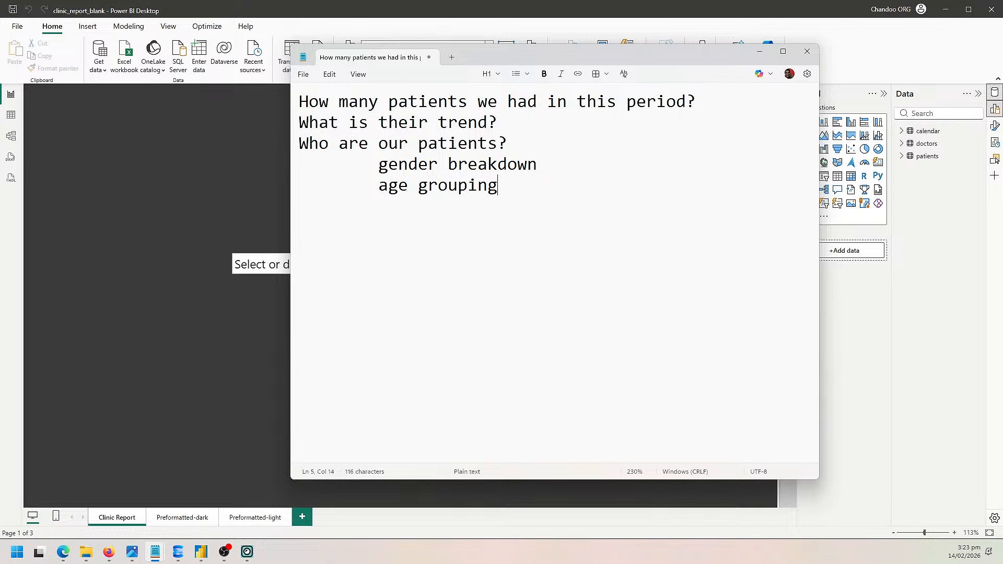
Add the indented sub-items "where they live?" and "Who referred?" below the age grouping line.
{"action": "key", "text": "Return"}
{"action": "key", "text": "Tab"}
{"action": "type", "text": "where they live?"}
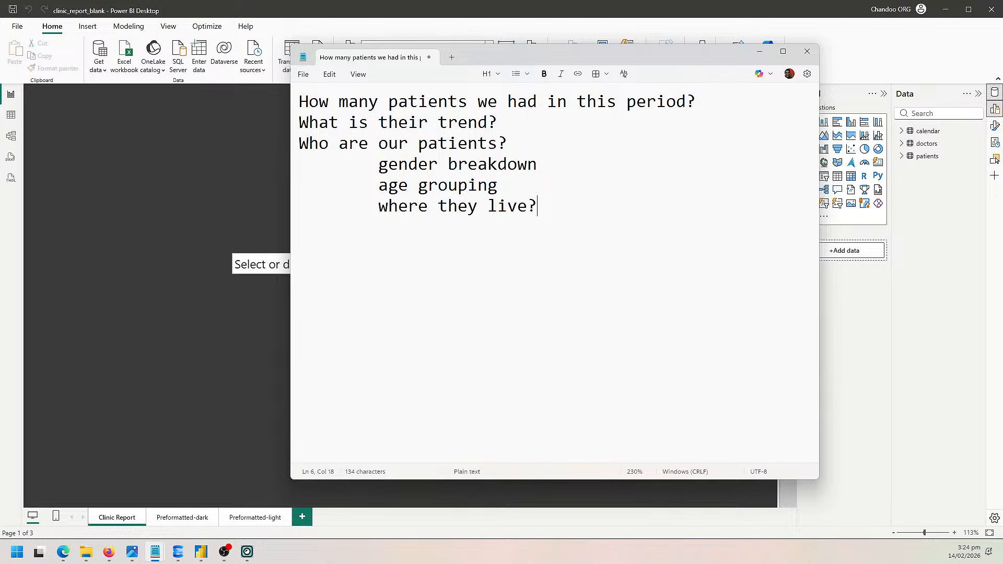
{"action": "key", "text": "Return"}
{"action": "key", "text": "Tab"}
{"action": "type", "text": "Who referred?"}
{"action": "key", "text": "Return"}
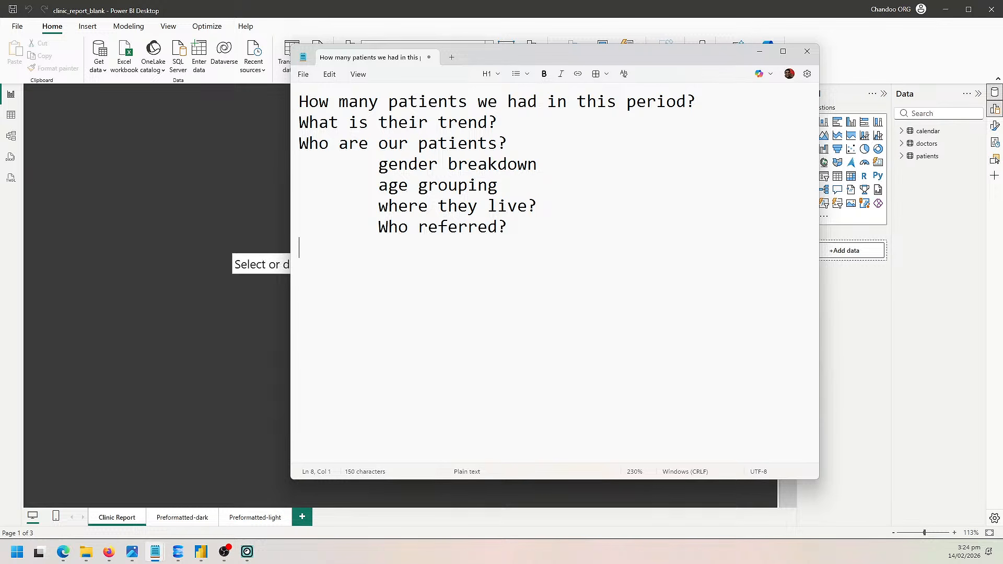
Add the heading "Departments" with the indented question "how busy are the depts?" beneath it.
{"action": "type", "text": "Departments"}
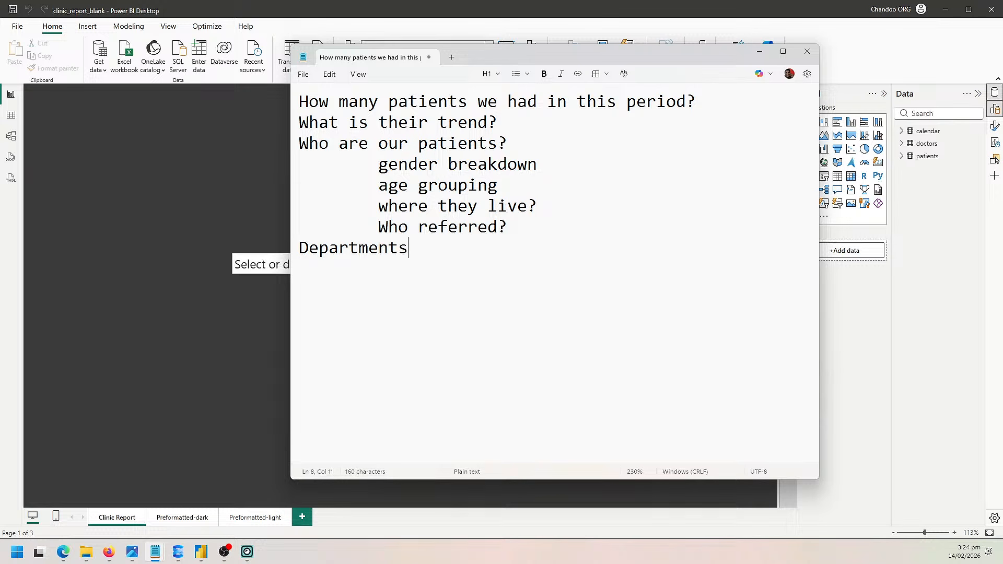
{"action": "key", "text": "Return"}
{"action": "key", "text": "Tab"}
{"action": "type", "text": "how buy"}
{"action": "key", "text": "BackSpace"}
{"action": "type", "text": "sy are "}
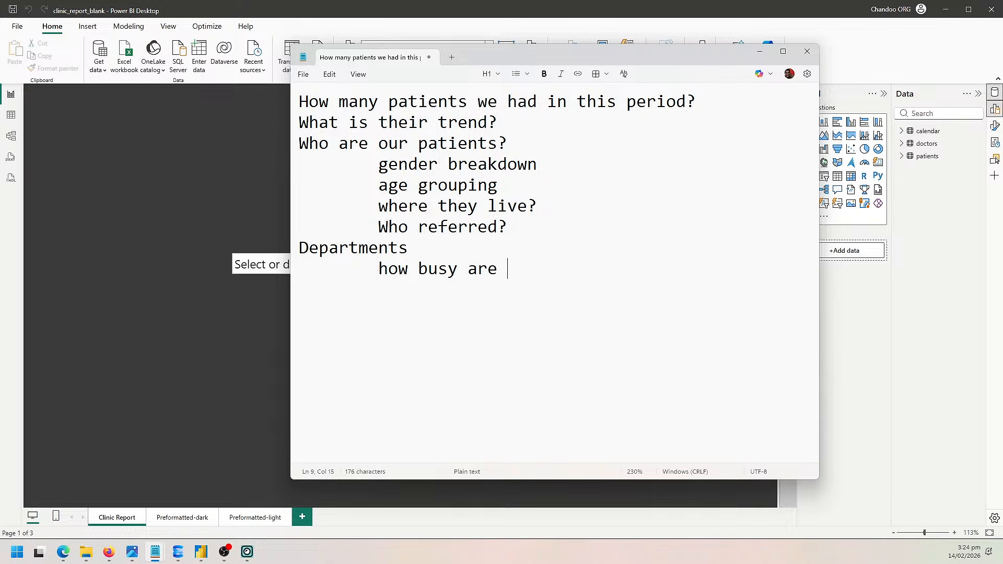
{"action": "type", "text": "the depts?"}
{"action": "key", "text": "Return"}
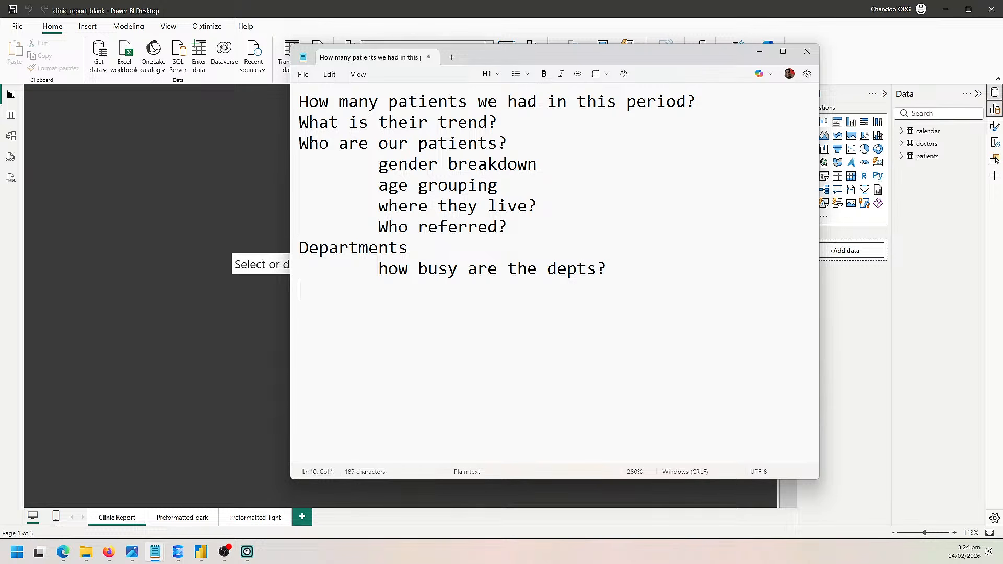
Add the heading "Doctors" with the indented question "how busy are the doctors?" beneath it.
{"action": "type", "text": "Doctors"}
{"action": "key", "text": "Return"}
{"action": "key", "text": "Tab"}
{"action": "type", "text": "how bu"}
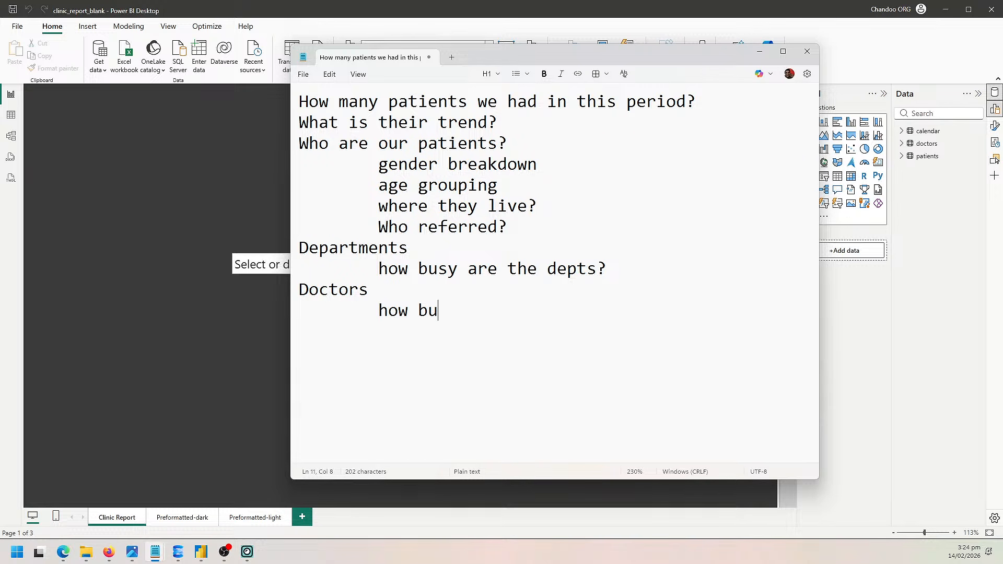
{"action": "type", "text": "sy are the doctors?"}
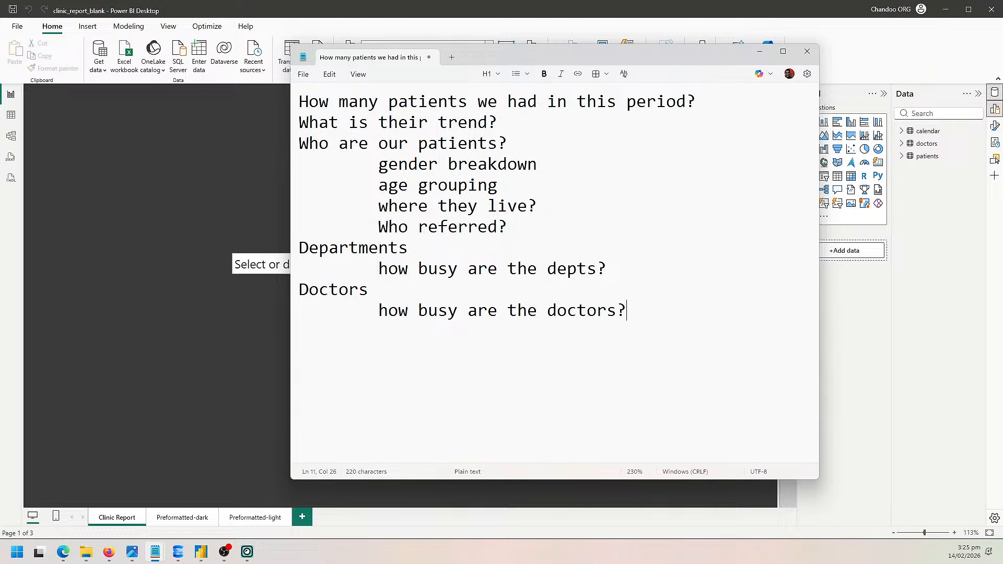
Add the line "In vs. out patients" below the question about how busy the doctors are.
{"action": "key", "text": "Return"}
{"action": "type", "text": "In"}
{"action": "type", "text": " vs. outp"}
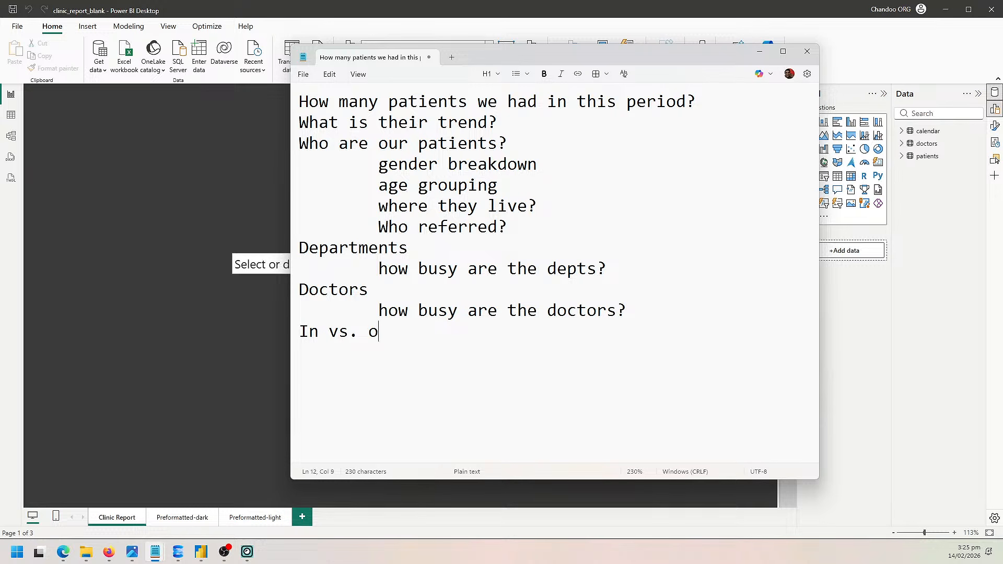
{"action": "key", "text": "BackSpace"}
{"action": "type", "text": "patients"}
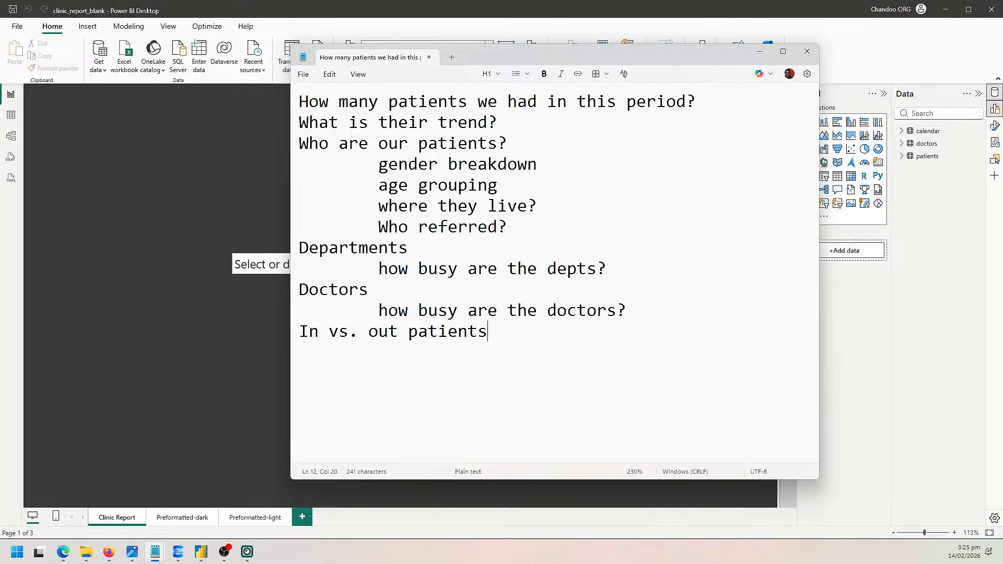
Add the question "What pct. patients are asked to follow-up?" as the last line of the list.
{"action": "key", "text": "Return"}
{"action": "type", "text": "What pcts. a"}
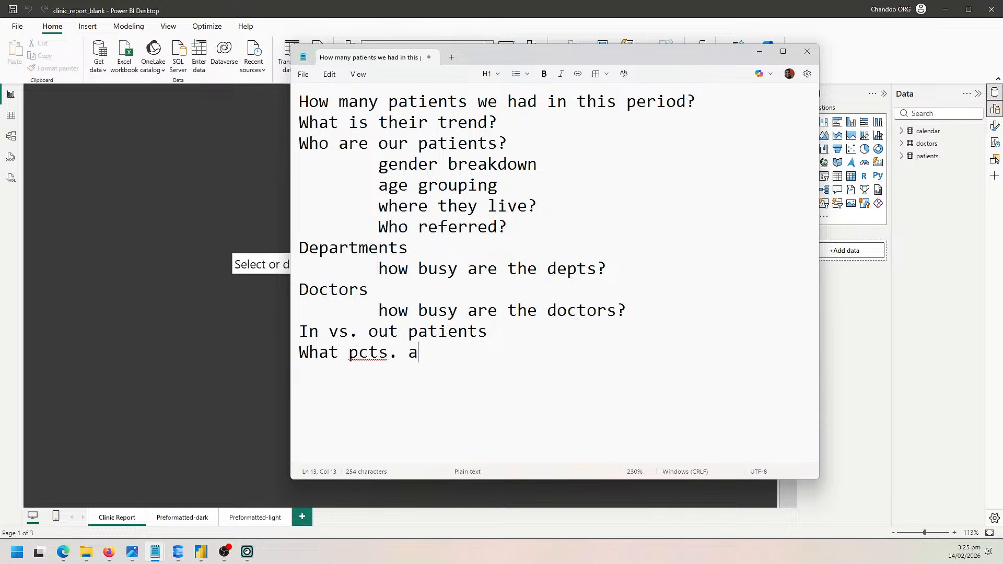
{"action": "key", "text": "BackSpace"}
{"action": "key", "text": "Left"}
{"action": "key", "text": "Left"}
{"action": "key", "text": "BackSpace"}
{"action": "key", "text": "End"}
{"action": "type", "text": "patients are "}
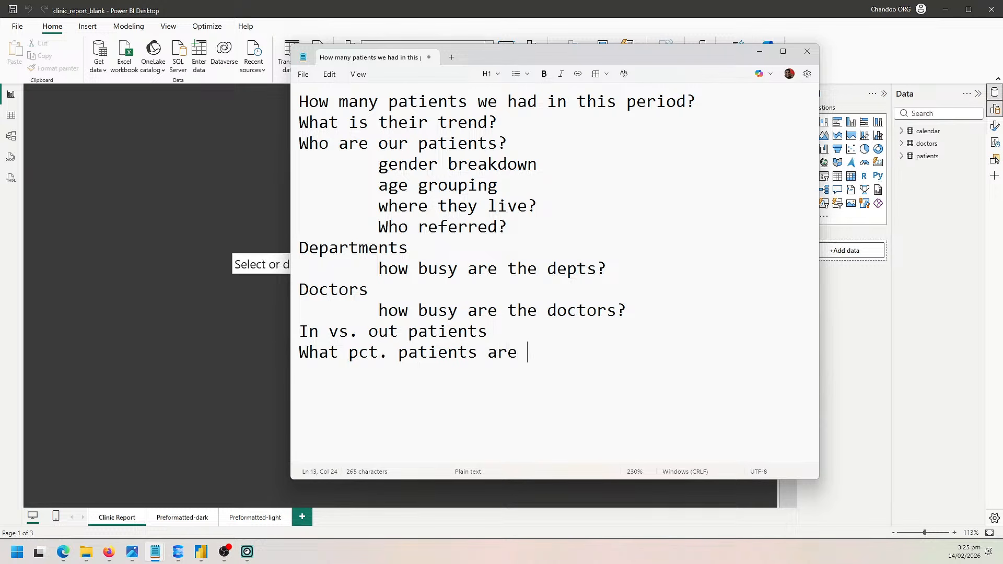
{"action": "type", "text": "asked to "}
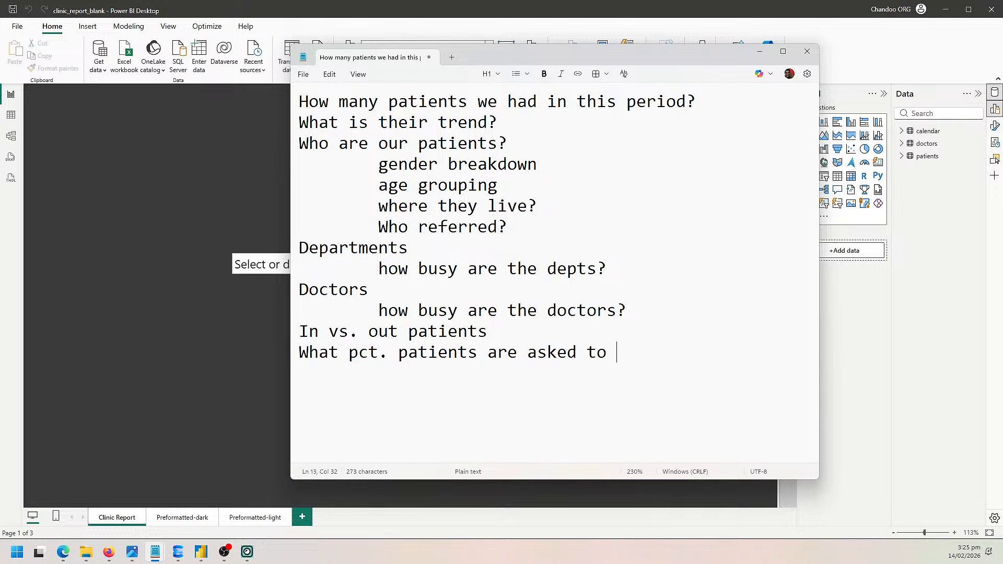
{"action": "type", "text": "follow-up?"}
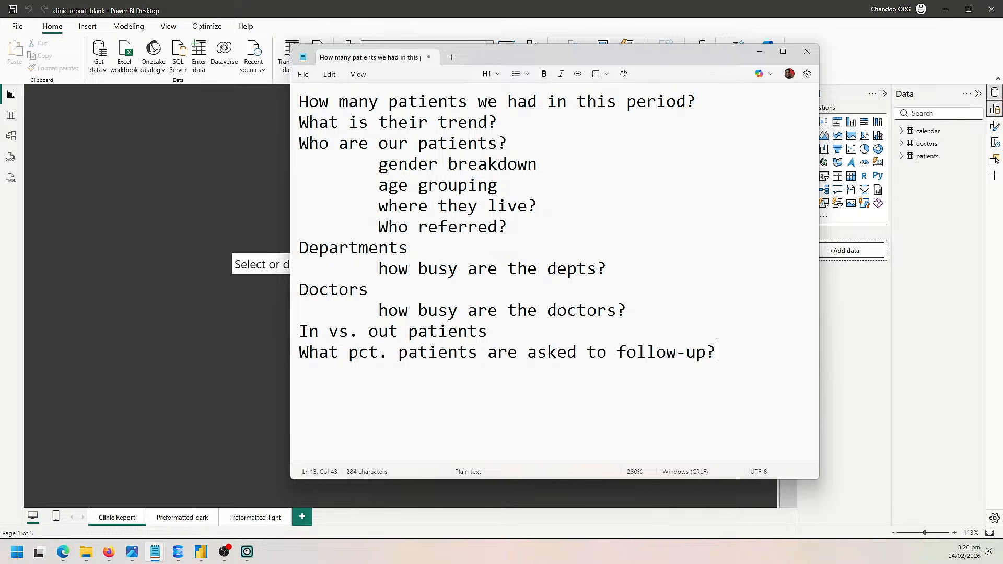
{"action": "key", "text": "Return"}
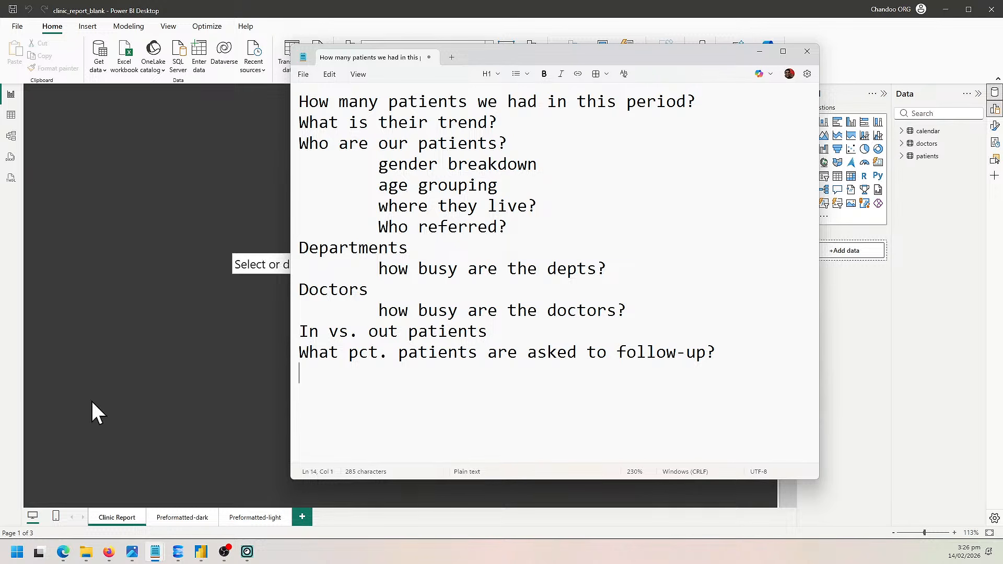
Switch to the clinic_report_demo report in Power BI and compare its cards, charts and doctor table with the question list in Notepad.
{"action": "mouse_move", "coordinate": [201, 553]}
{"action": "left_click", "coordinate": [162, 513]}
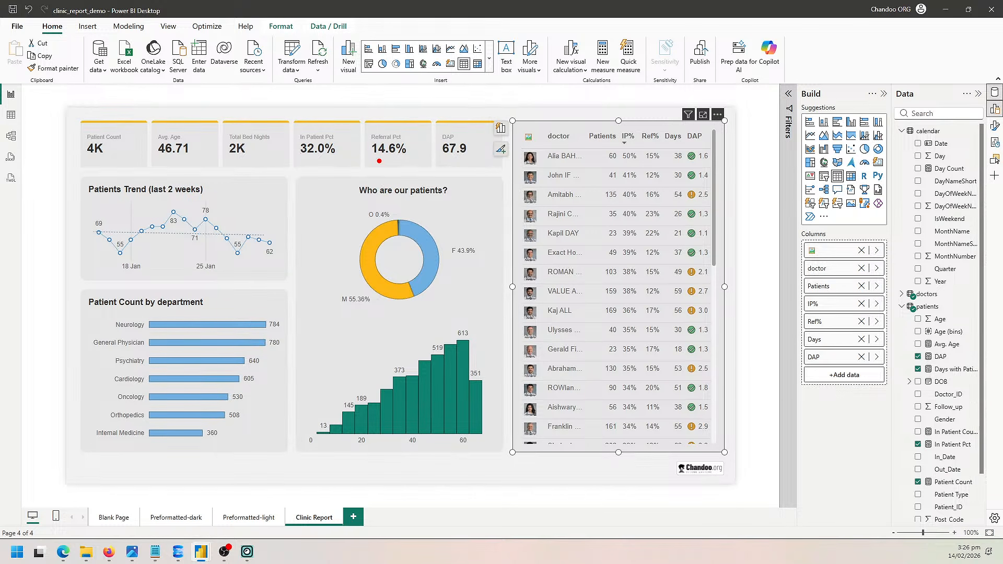
{"action": "left_click_drag", "start_coordinate": [378, 161], "coordinate": [413, 159]}
{"action": "left_click_drag", "start_coordinate": [302, 160], "coordinate": [339, 160]}
{"action": "left_click_drag", "start_coordinate": [331, 271], "coordinate": [343, 261]}
{"action": "left_click_drag", "start_coordinate": [340, 395], "coordinate": [386, 361]}
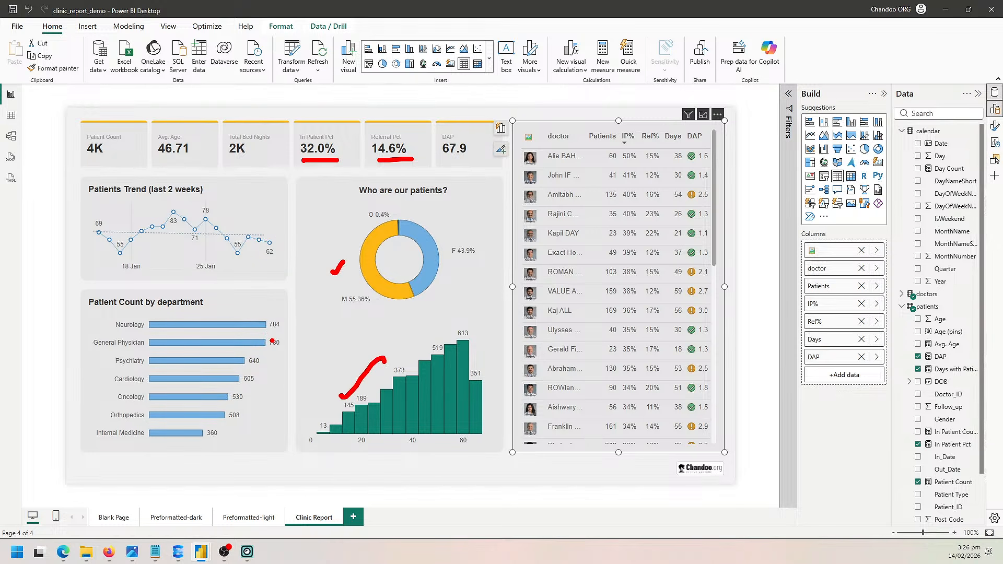
{"action": "left_click_drag", "start_coordinate": [276, 355], "coordinate": [277, 432]}
{"action": "left_click_drag", "start_coordinate": [543, 165], "coordinate": [631, 163]}
{"action": "left_click_drag", "start_coordinate": [684, 164], "coordinate": [708, 163]}
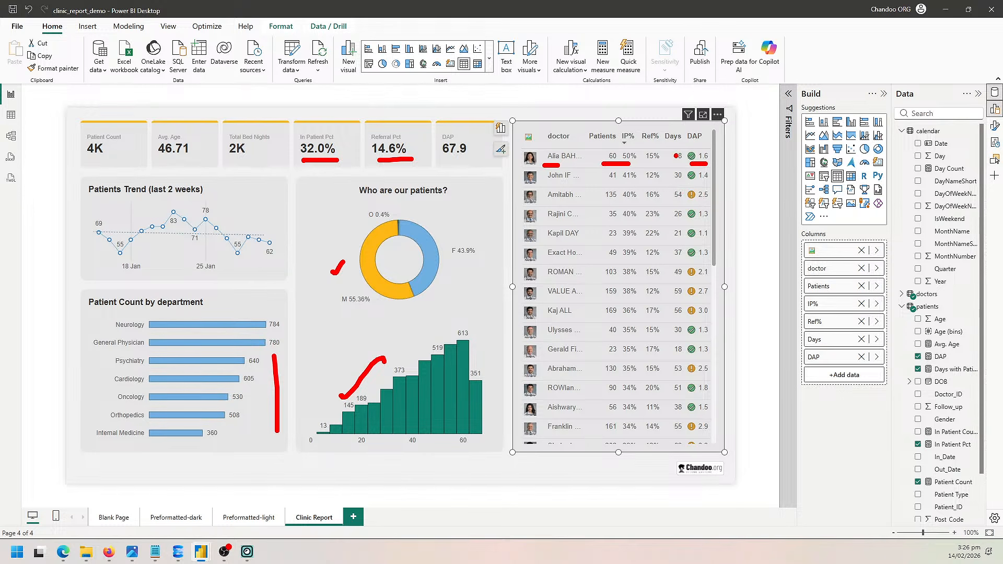
{"action": "left_click_drag", "start_coordinate": [445, 157], "coordinate": [476, 161]}
{"action": "left_click_drag", "start_coordinate": [66, 158], "coordinate": [94, 162]}
{"action": "left_click_drag", "start_coordinate": [159, 155], "coordinate": [247, 161]}
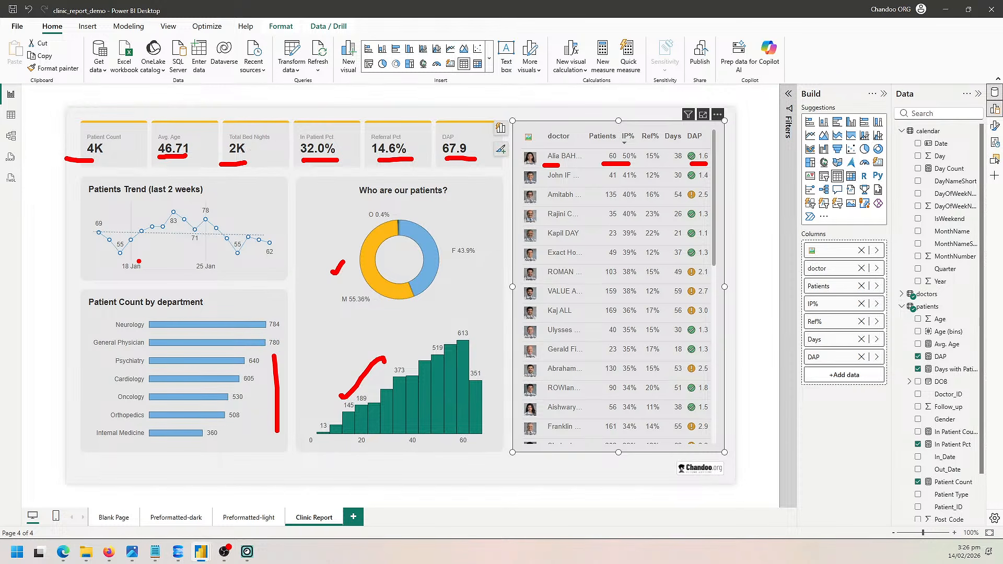
{"action": "mouse_move", "coordinate": [91, 269]}
{"action": "left_mouse_down"}
{"action": "mouse_move", "coordinate": [136, 279]}
{"action": "mouse_move", "coordinate": [252, 270]}
{"action": "left_mouse_up"}
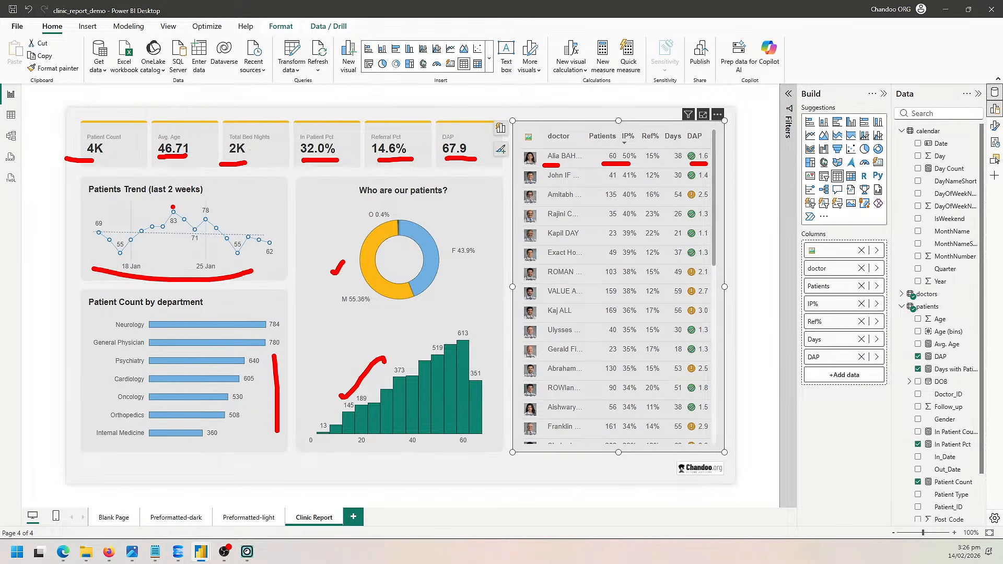
{"action": "key", "text": "Escape"}
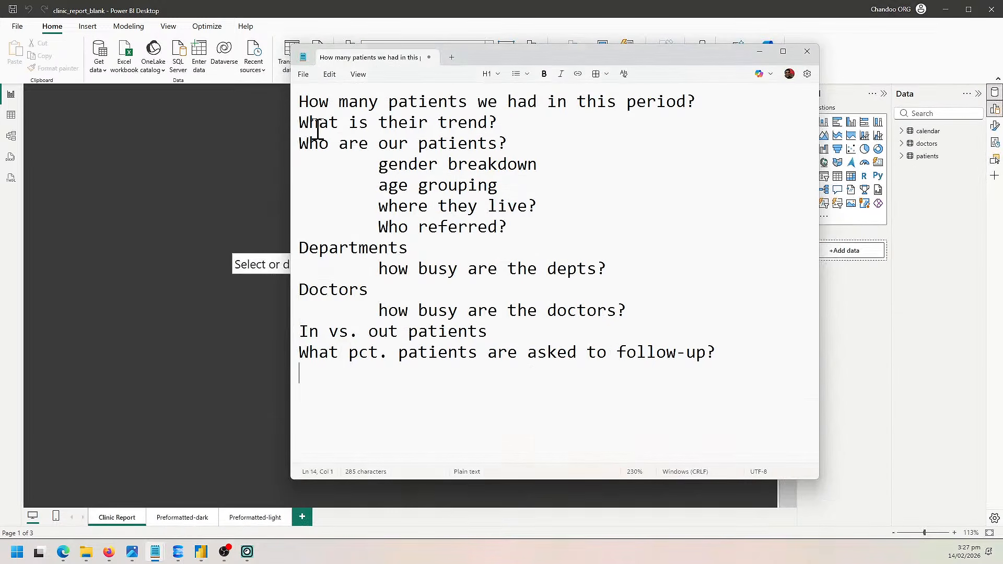
{"action": "key", "text": "ctrl+a"}
{"action": "left_click_drag", "start_coordinate": [760, 365], "coordinate": [230, 96]}
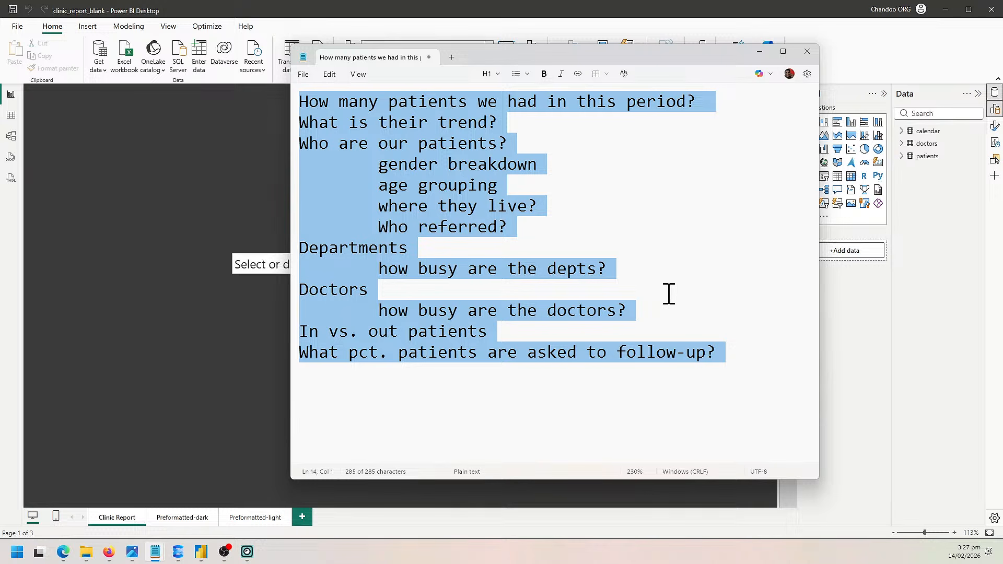
Switch back to the clinic_report_blank report in Power BI and duplicate its Preformatted-light page.
{"action": "left_click", "coordinate": [199, 420]}
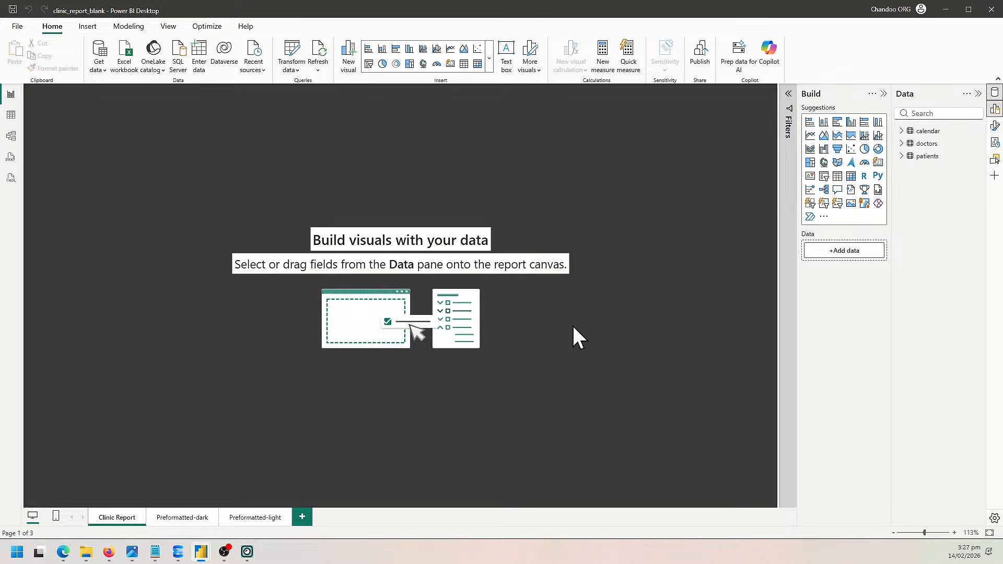
{"action": "left_click", "coordinate": [183, 524]}
{"action": "left_click", "coordinate": [232, 526]}
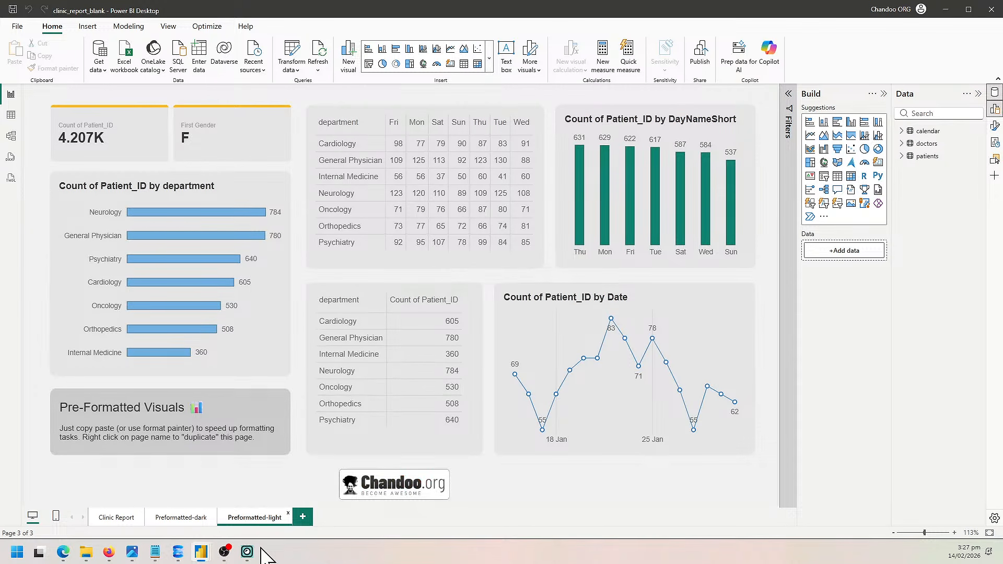
{"action": "right_click", "coordinate": [263, 517]}
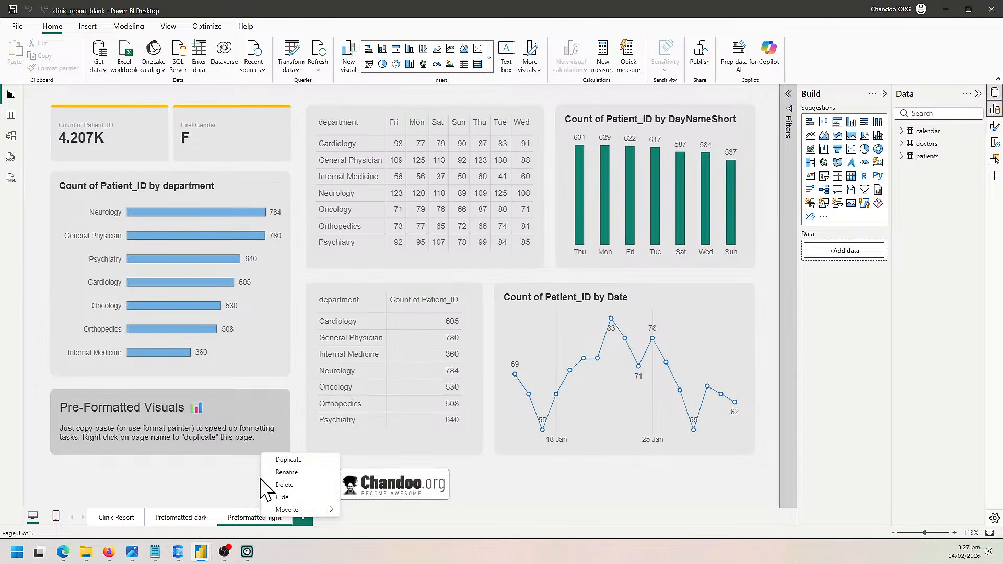
{"action": "left_click", "coordinate": [286, 460]}
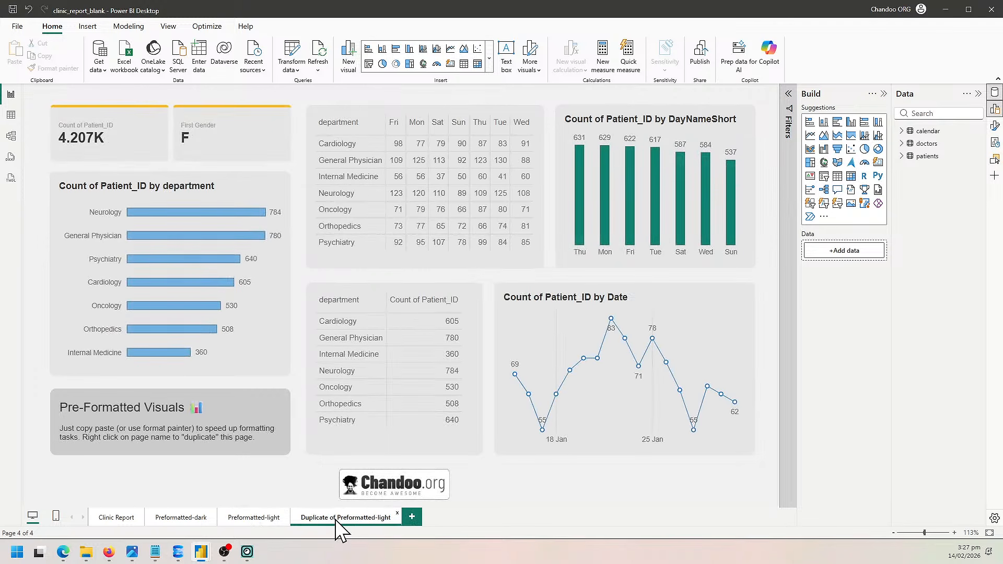
Delete the empty Clinic Report page from the report.
{"action": "left_click", "coordinate": [107, 517]}
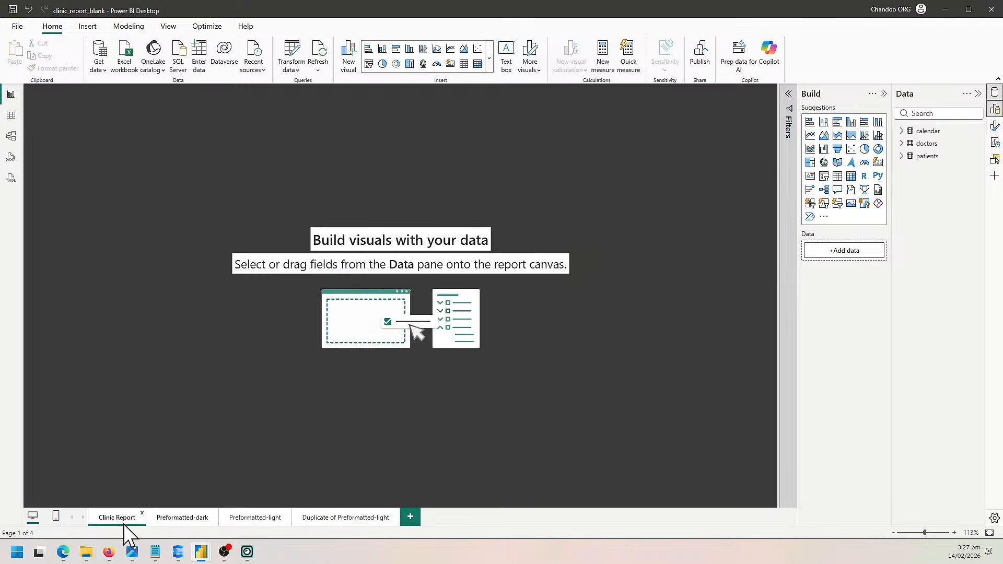
{"action": "left_click", "coordinate": [142, 513]}
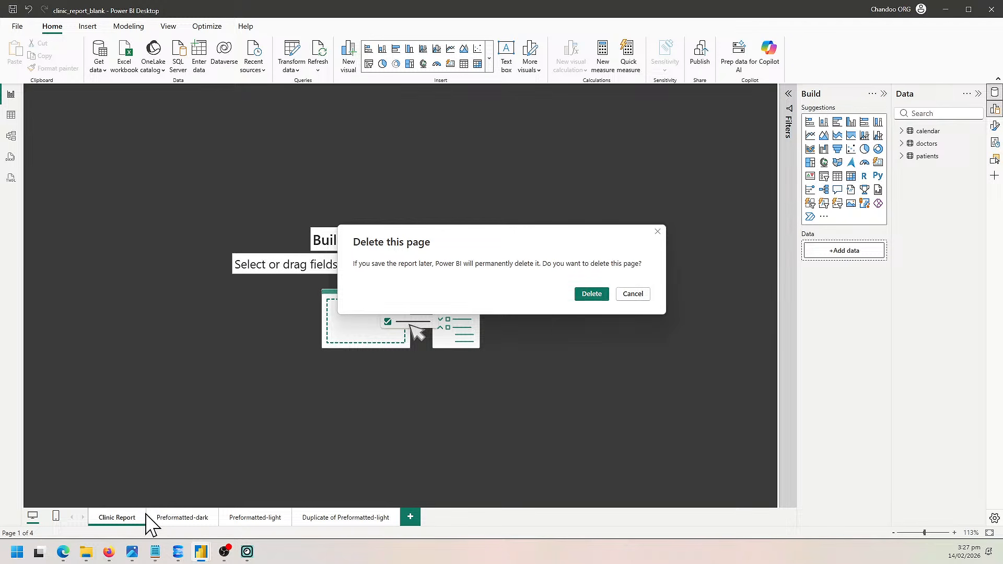
{"action": "left_click", "coordinate": [590, 291]}
Rename the duplicated Preformatted-light page as "Clinic Report".
{"action": "left_click", "coordinate": [307, 517]}
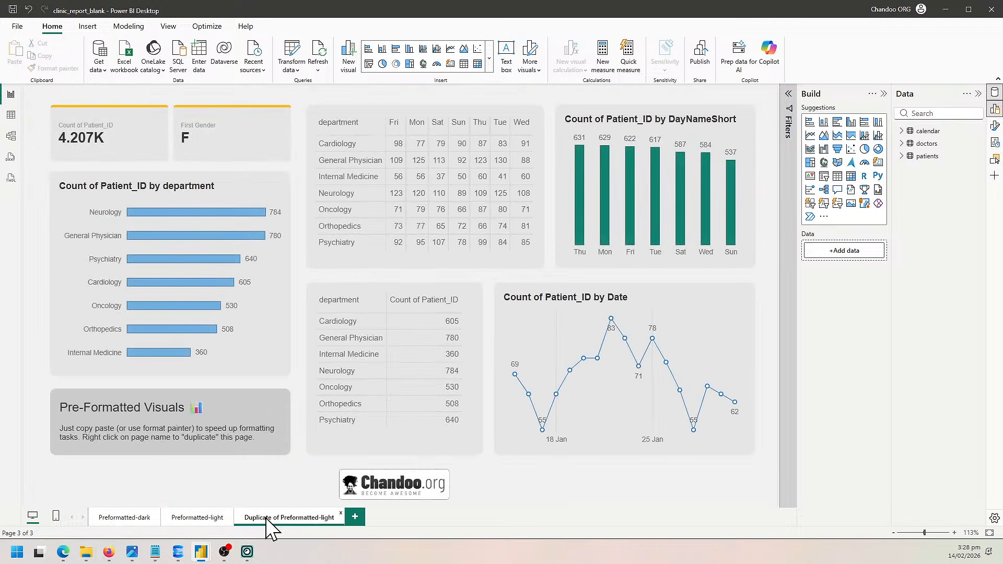
{"action": "double_click", "coordinate": [269, 517]}
{"action": "type", "text": "cLINIC"}
{"action": "key", "text": "BackSpace"}
{"action": "key", "text": "BackSpace"}
{"action": "key", "text": "BackSpace"}
{"action": "key", "text": "BackSpace"}
{"action": "key", "text": "BackSpace"}
{"action": "key", "text": "BackSpace"}
{"action": "type", "text": "Clinic Report"}
{"action": "key", "text": "Return"}
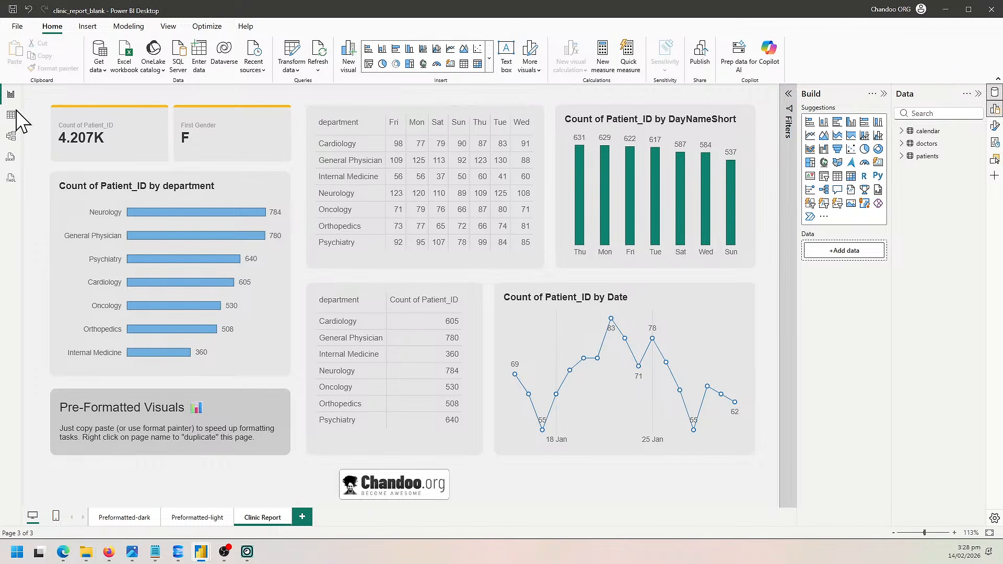
Delete all the preformatted visuals and the text box from the Clinic Report page, keeping the logo background.
{"action": "left_click_drag", "start_coordinate": [40, 99], "coordinate": [782, 497]}
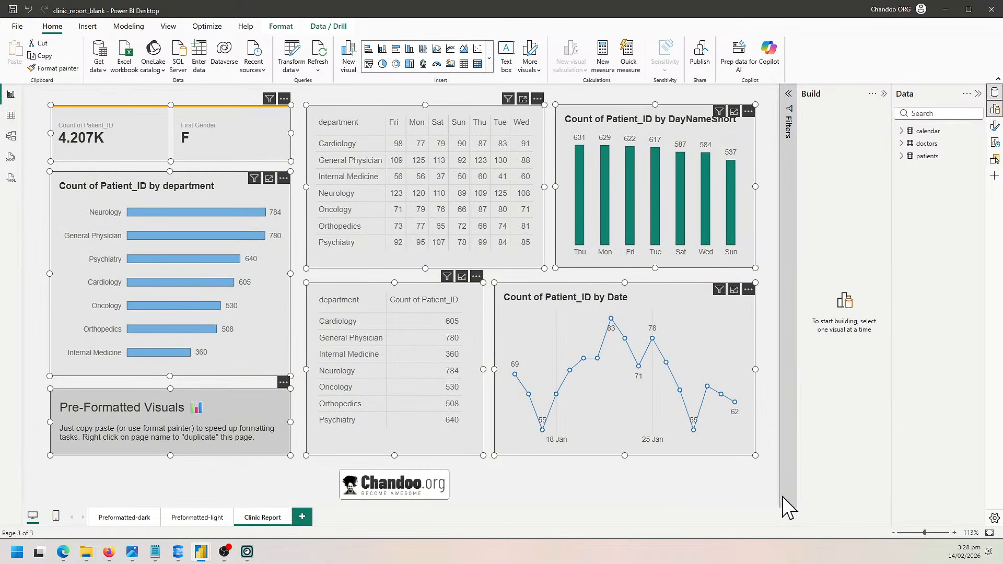
{"action": "key", "text": "Delete"}
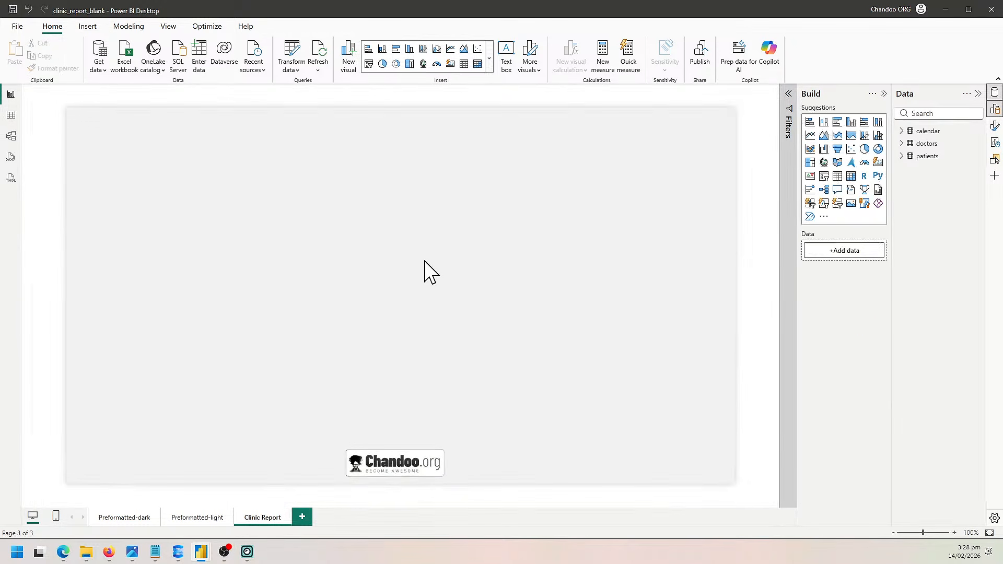
{"action": "scroll", "coordinate": [196, 213], "scroll_direction": "down", "scroll_amount": 1}
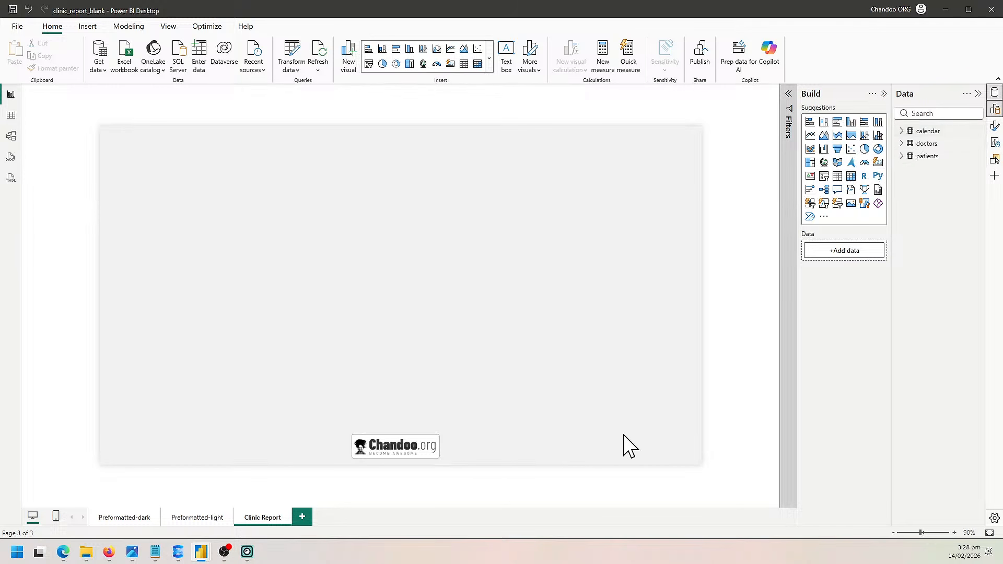
Review the Notepad questions on patient count, trend, age grouping and in vs. out patients against the available tables, and return to Power BI.
{"action": "mouse_move", "coordinate": [155, 552]}
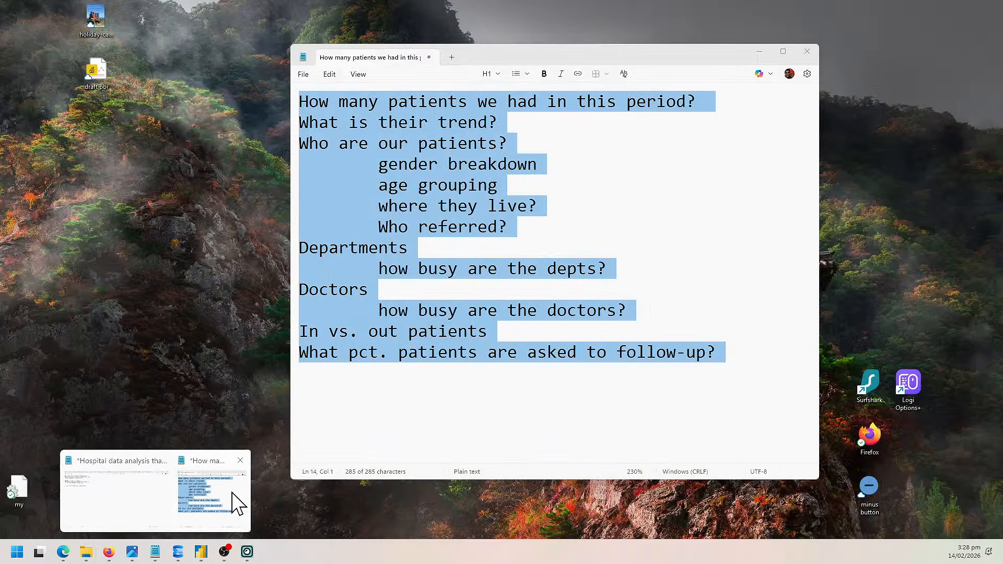
{"action": "left_click", "coordinate": [238, 503]}
{"action": "left_click", "coordinate": [558, 145]}
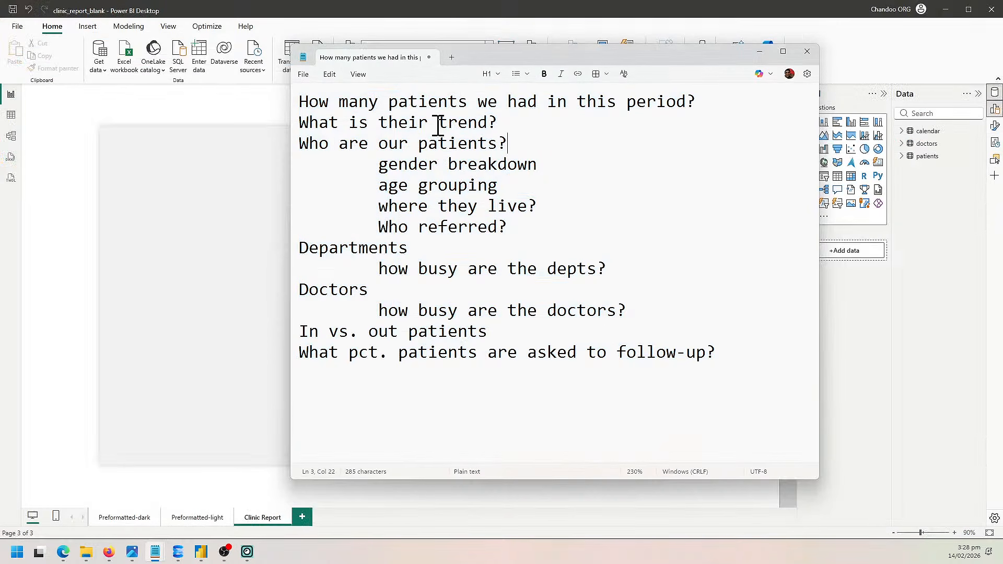
{"action": "left_click_drag", "start_coordinate": [300, 101], "coordinate": [783, 95]}
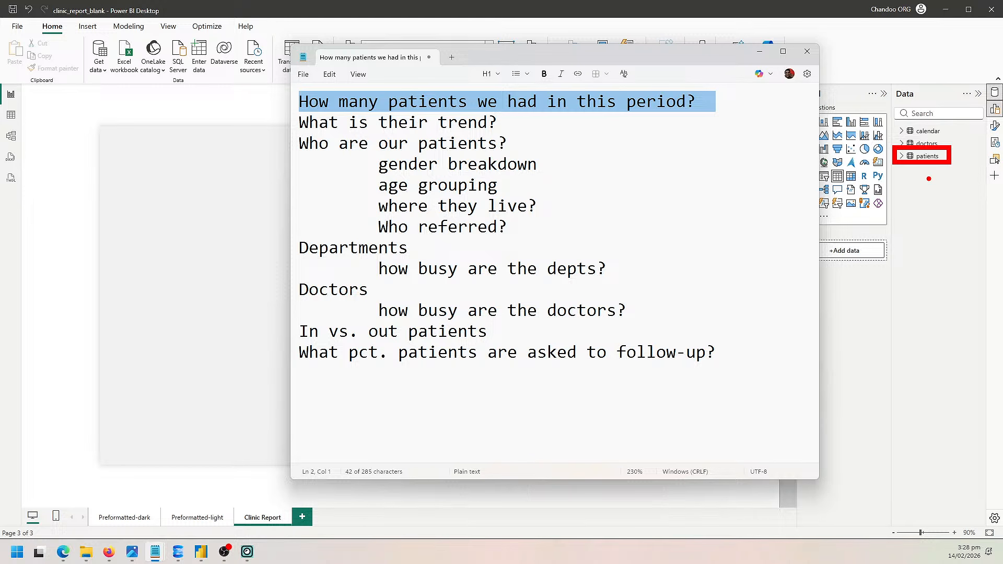
{"action": "left_click_drag", "start_coordinate": [928, 178], "coordinate": [948, 181]}
{"action": "key", "text": "Escape"}
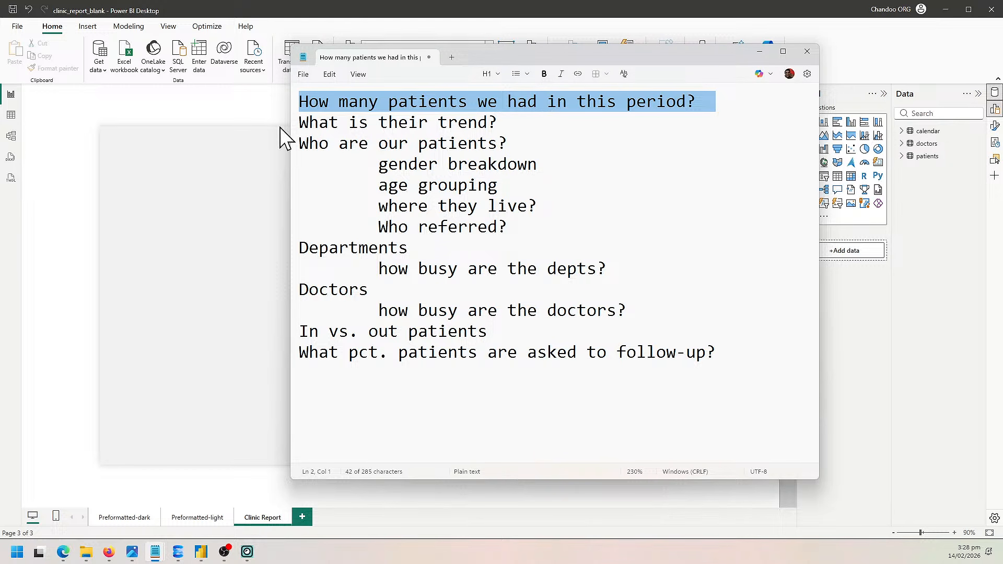
{"action": "triple_click", "coordinate": [302, 122]}
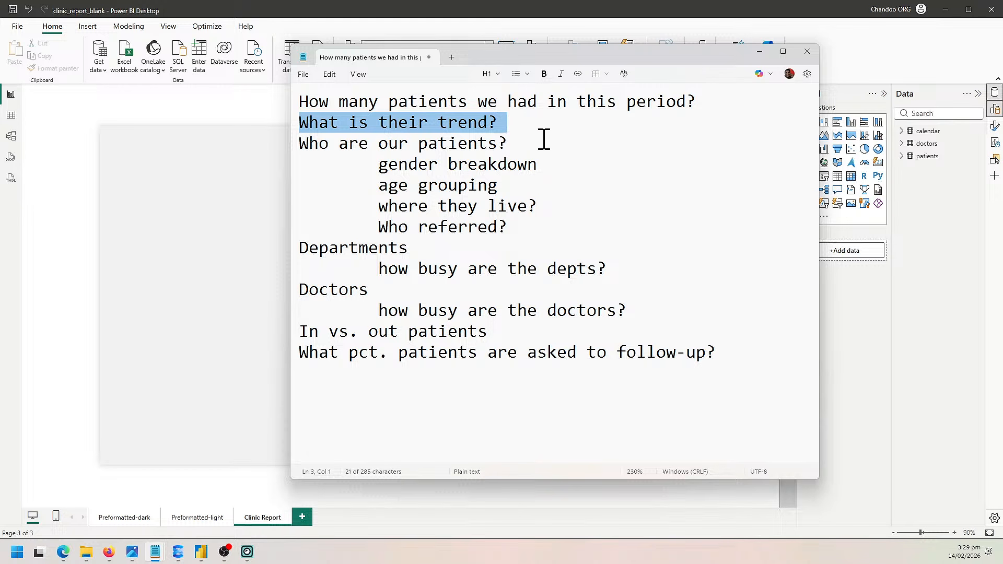
{"action": "triple_click", "coordinate": [381, 186]}
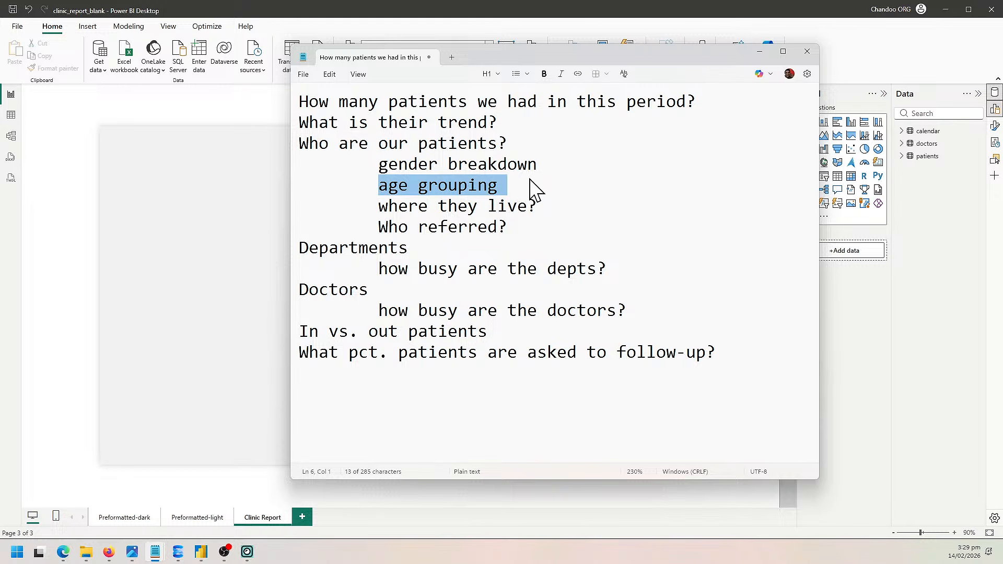
{"action": "key", "text": "ctrl+2"}
{"action": "left_click_drag", "start_coordinate": [374, 175], "coordinate": [510, 196]}
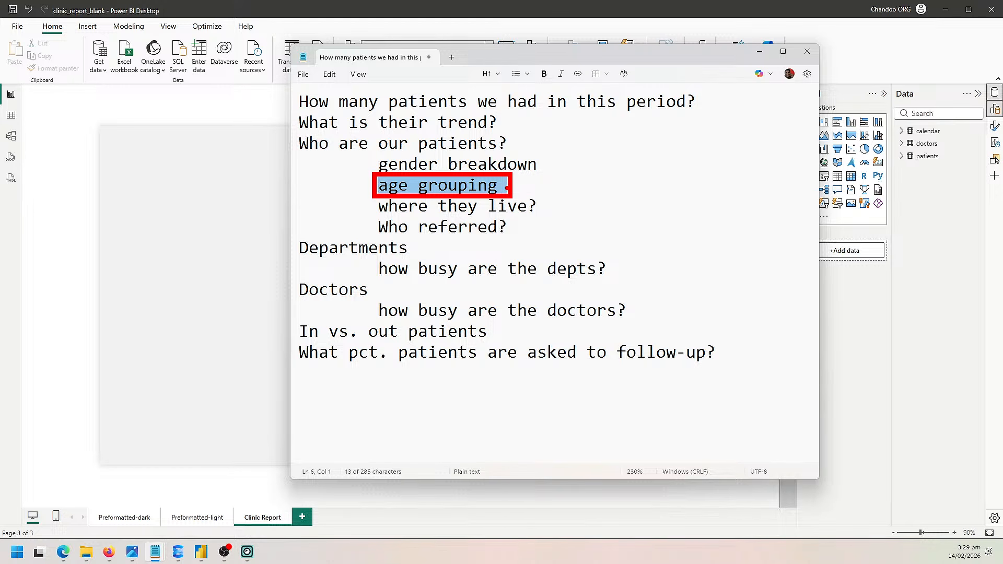
{"action": "left_click_drag", "start_coordinate": [534, 191], "coordinate": [555, 187]}
{"action": "left_click_drag", "start_coordinate": [300, 339], "coordinate": [441, 342]}
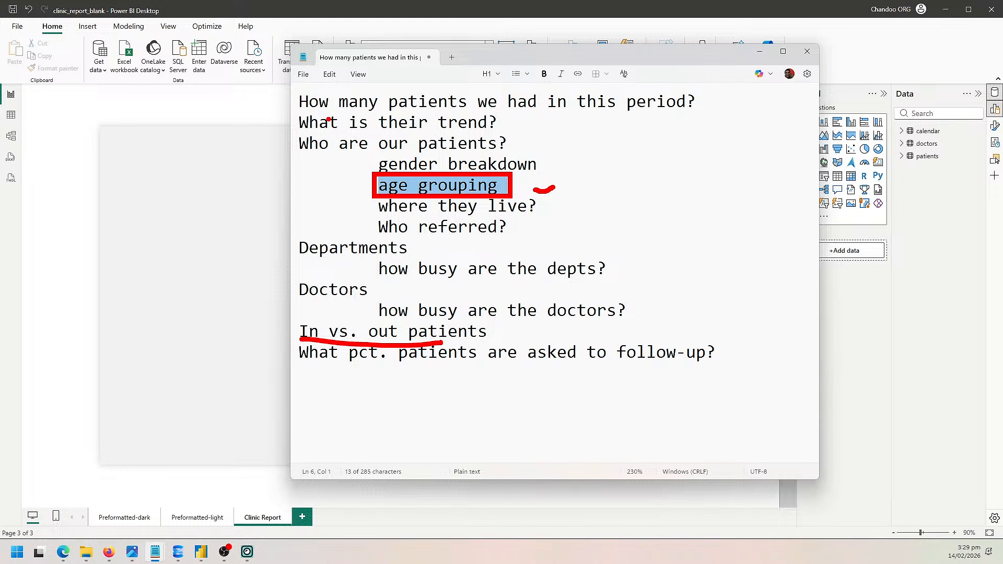
{"action": "left_click_drag", "start_coordinate": [306, 110], "coordinate": [452, 111]}
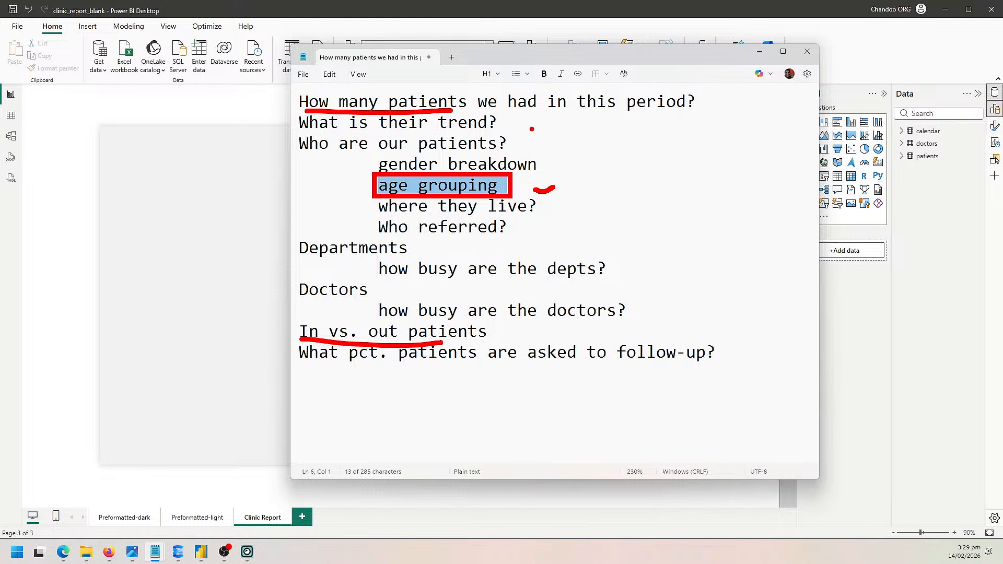
{"action": "key", "text": "Escape"}
{"action": "left_click", "coordinate": [272, 222]}
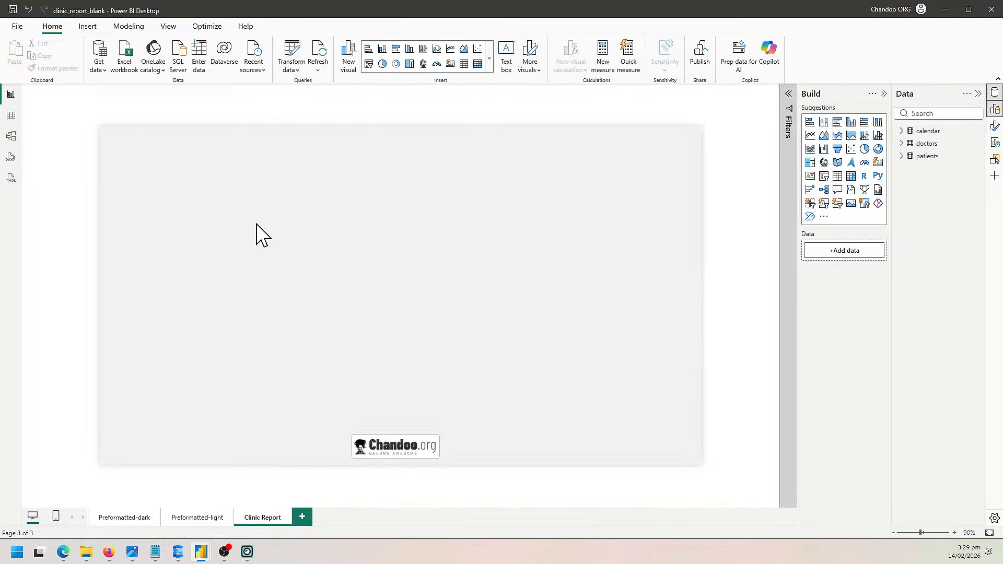
Start a new measure in the patients table and enlarge the formula text.
{"action": "left_click", "coordinate": [901, 156]}
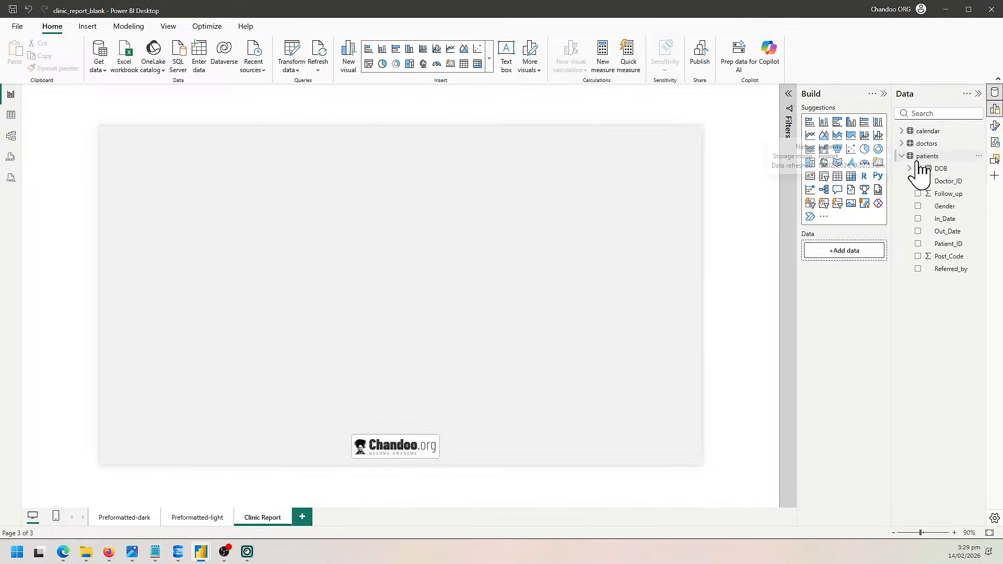
{"action": "left_click", "coordinate": [928, 157]}
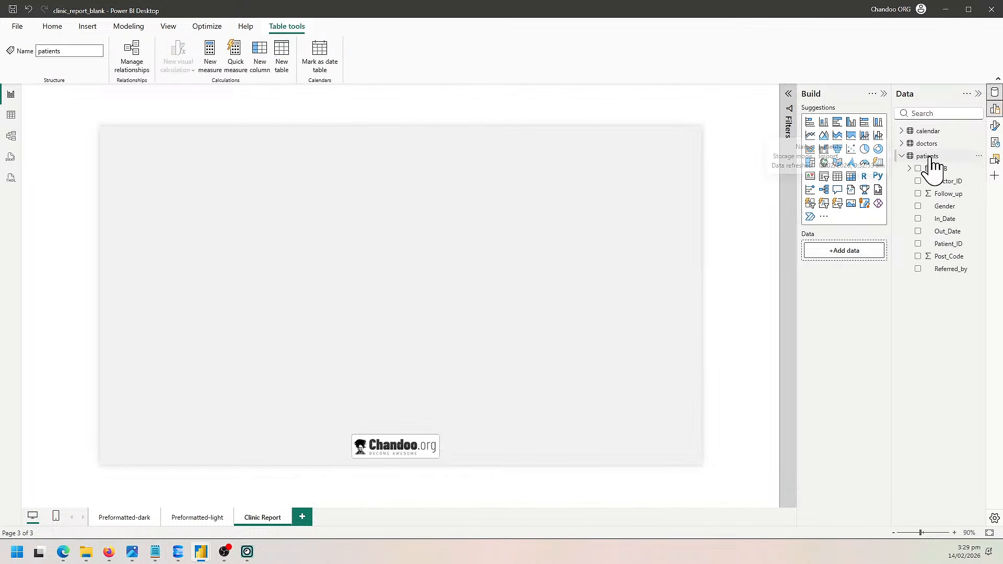
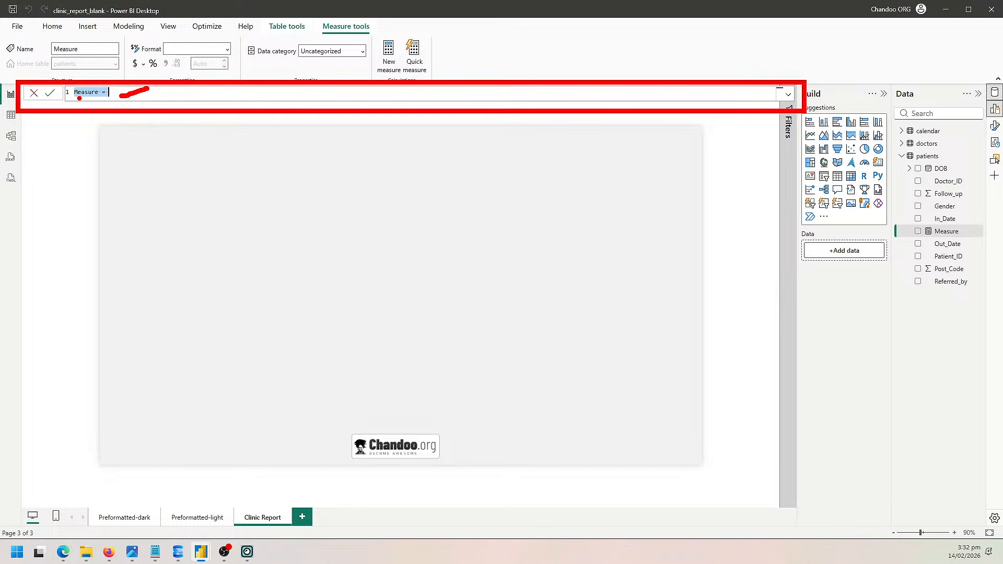
{"action": "key", "text": "Escape"}
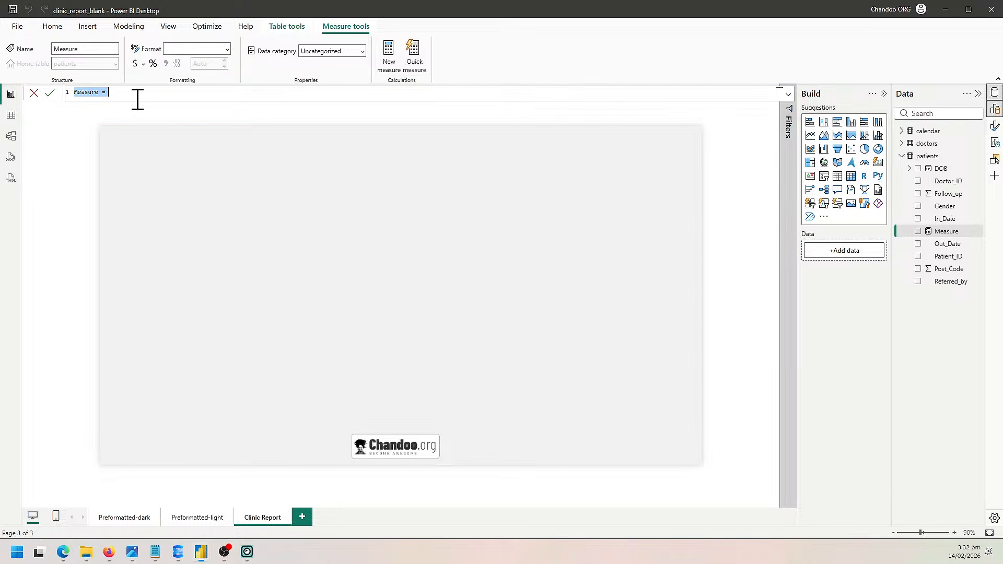
{"action": "scroll", "coordinate": [140, 95], "scroll_direction": "up", "scroll_amount": 5}
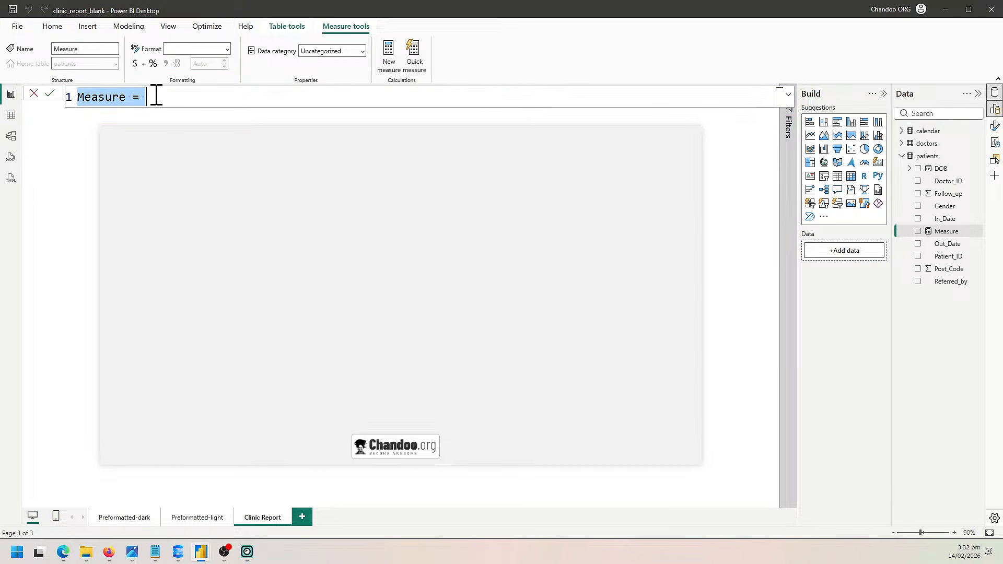
{"action": "scroll", "coordinate": [212, 104], "scroll_direction": "down", "scroll_amount": 7}
{"action": "scroll", "coordinate": [212, 105], "scroll_direction": "up", "scroll_amount": 8}
{"action": "scroll", "coordinate": [213, 105], "scroll_direction": "down", "scroll_amount": 2}
{"action": "scroll", "coordinate": [213, 104], "scroll_direction": "up", "scroll_amount": 2}
{"action": "scroll", "coordinate": [213, 104], "scroll_direction": "down", "scroll_amount": 3}
{"action": "scroll", "coordinate": [213, 104], "scroll_direction": "up", "scroll_amount": 2}
{"action": "left_click", "coordinate": [212, 101]}
Name the new measure "Patient Count" and define it as COUNTROWS(patients).
{"action": "double_click", "coordinate": [93, 104]}
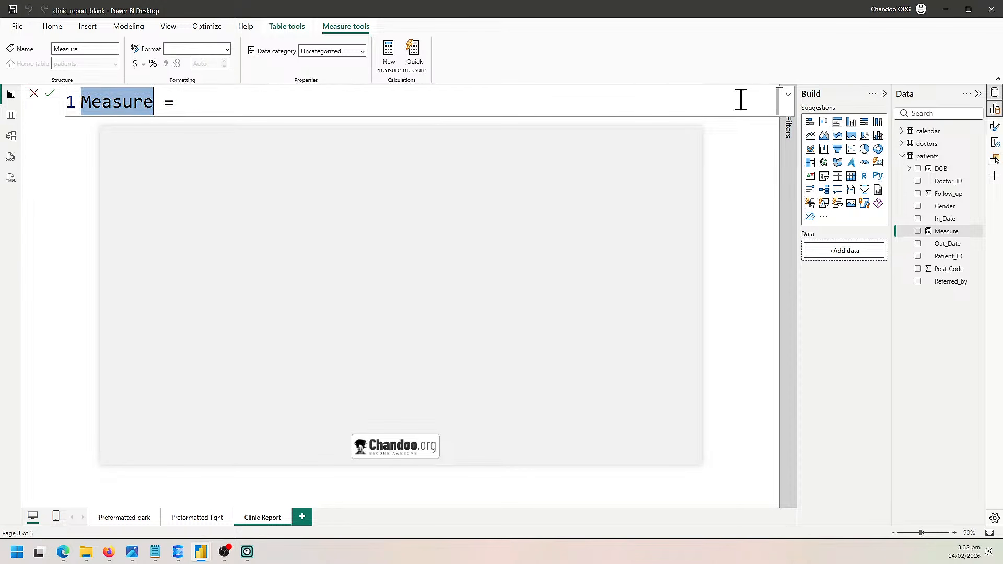
{"action": "type", "text": "patient"}
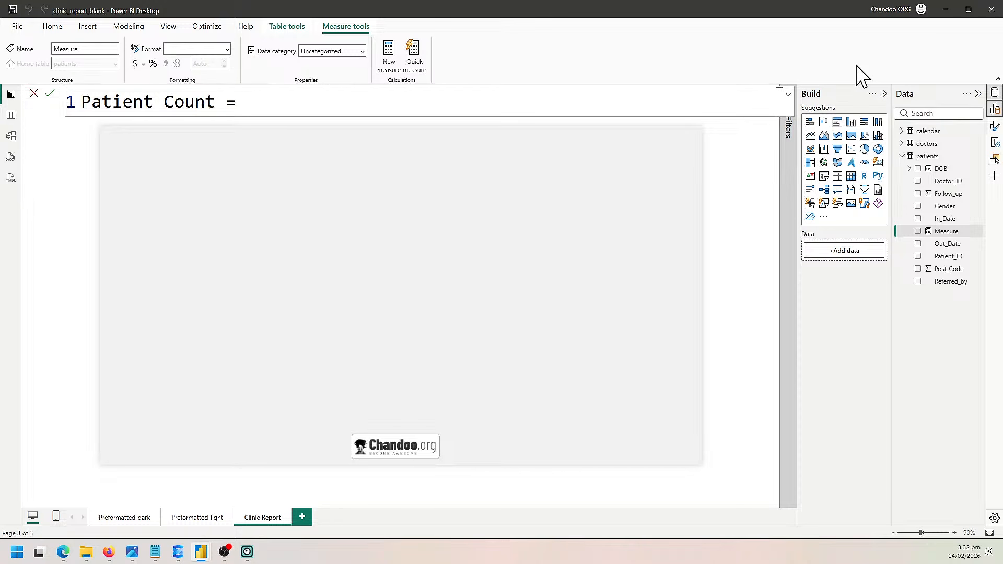
{"action": "type", "text": "countrows"}
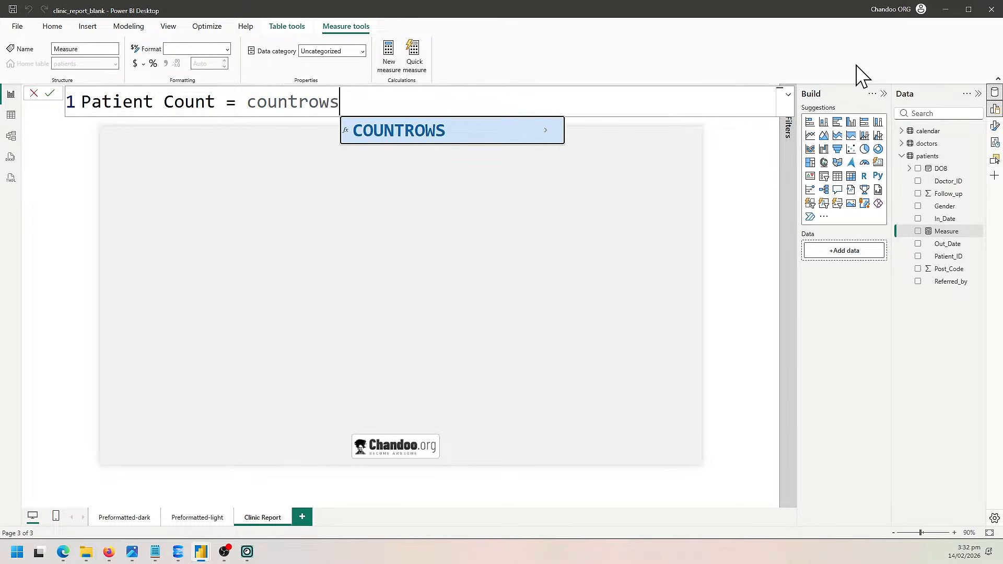
{"action": "key", "text": "Tab"}
{"action": "type", "text": "pa"}
{"action": "key", "text": "Down"}
{"action": "key", "text": "Tab"}
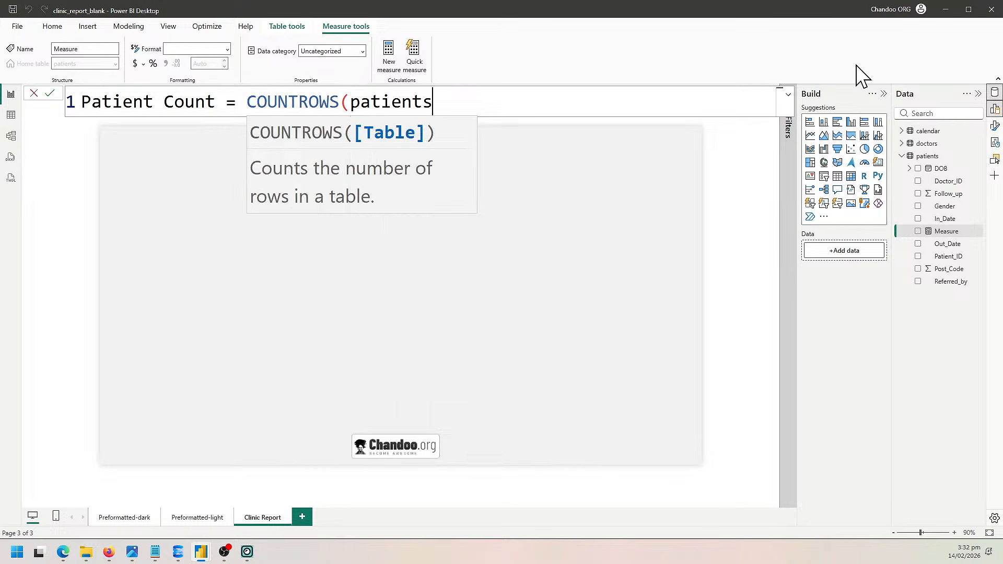
{"action": "type", "text": ")"}
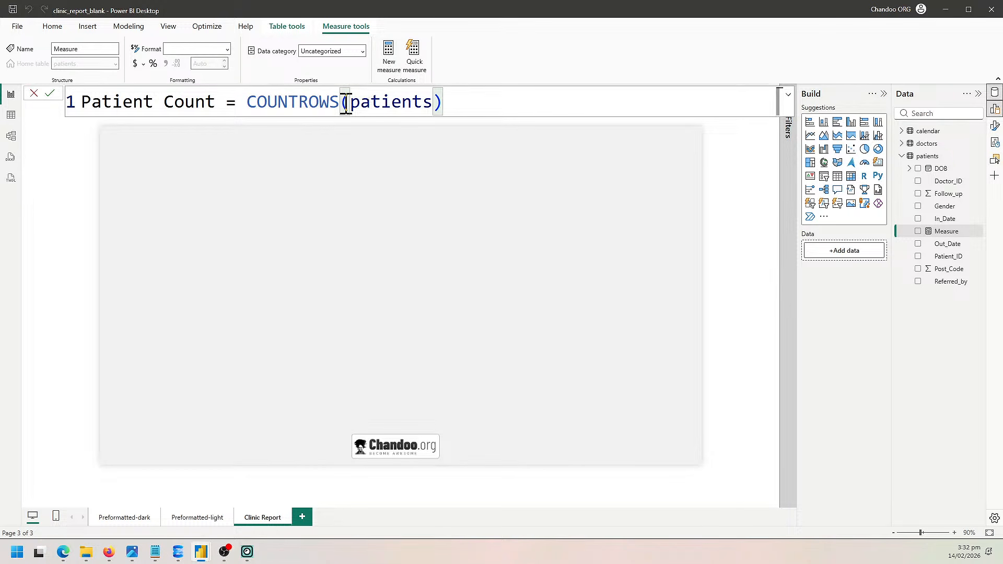
Check the parts of the Patient Count formula and commit the measure.
{"action": "left_click_drag", "start_coordinate": [342, 103], "coordinate": [459, 101]}
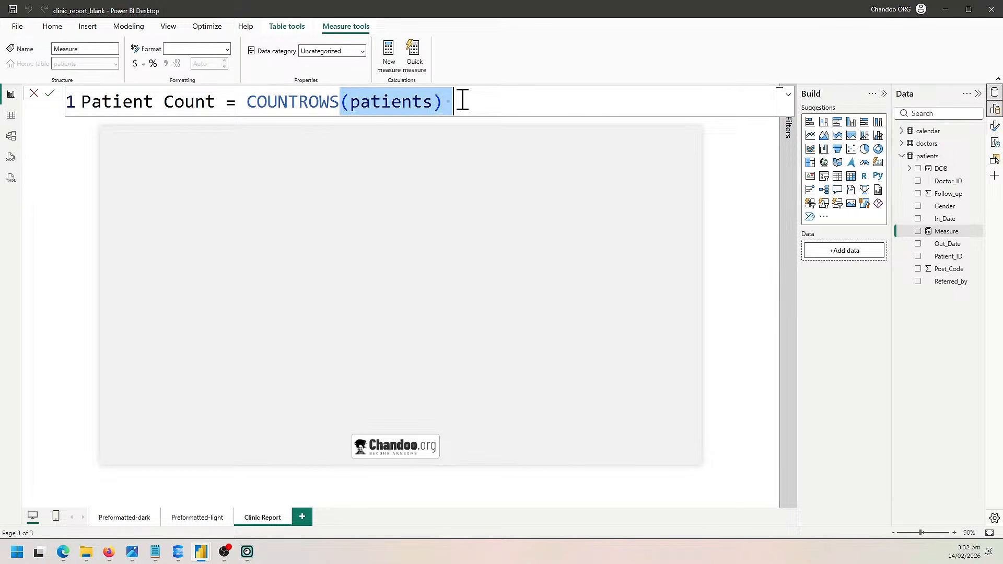
{"action": "left_click", "coordinate": [356, 107]}
{"action": "left_click", "coordinate": [291, 103]}
{"action": "left_click", "coordinate": [556, 97]}
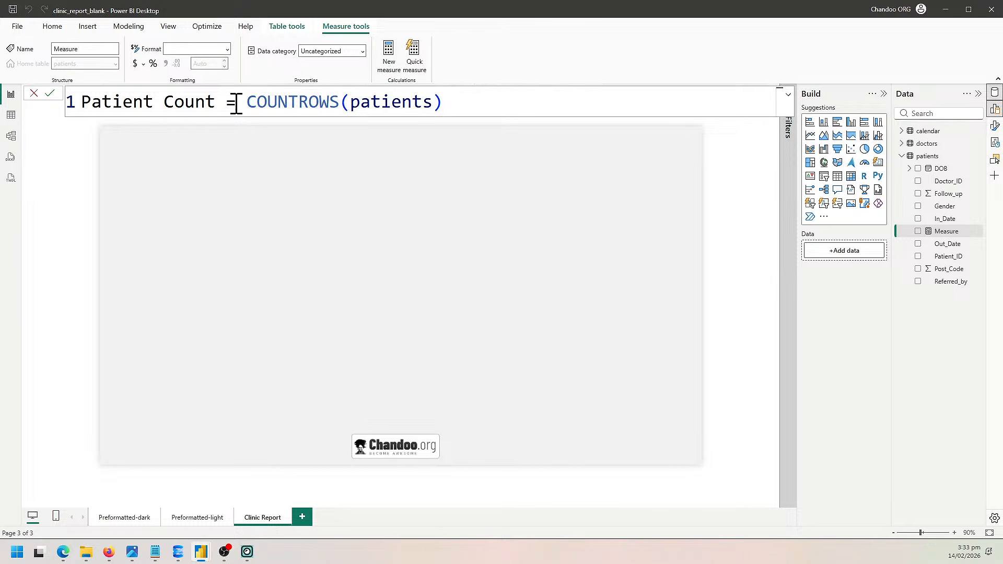
{"action": "left_click_drag", "start_coordinate": [248, 101], "coordinate": [460, 94]}
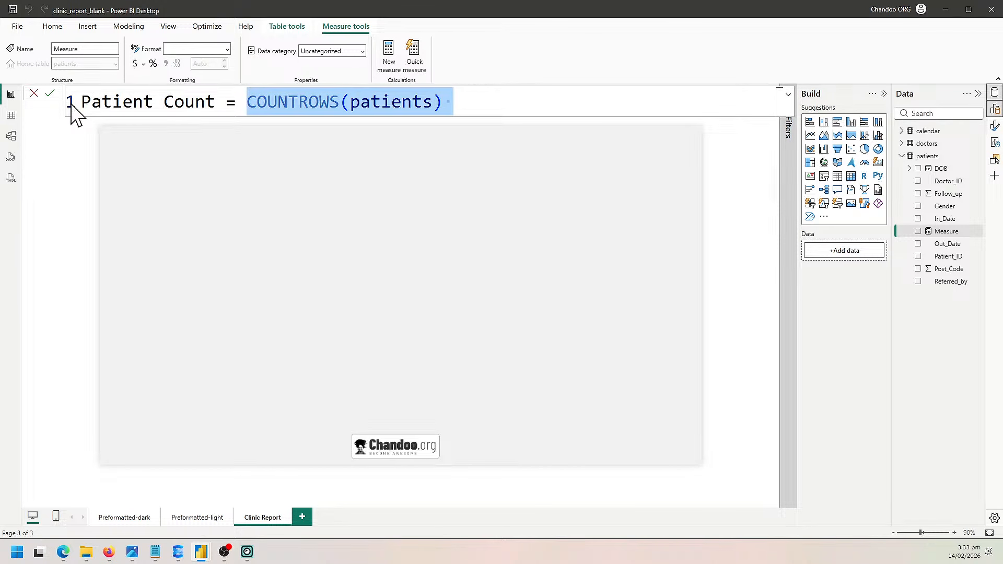
{"action": "left_click_drag", "start_coordinate": [82, 104], "coordinate": [500, 85]}
{"action": "double_click", "coordinate": [230, 101]}
{"action": "left_click", "coordinate": [49, 94]}
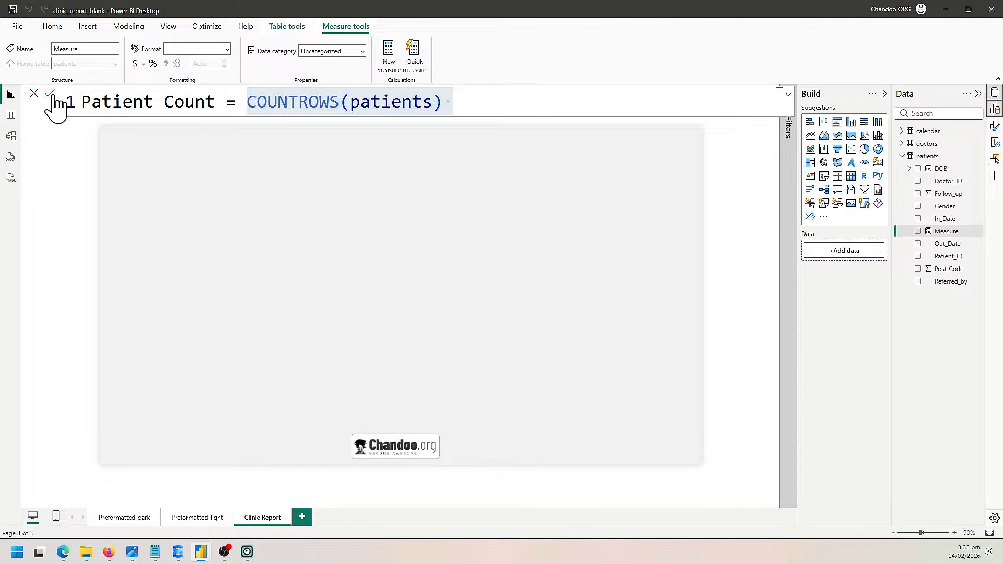
{"action": "left_click", "coordinate": [423, 188]}
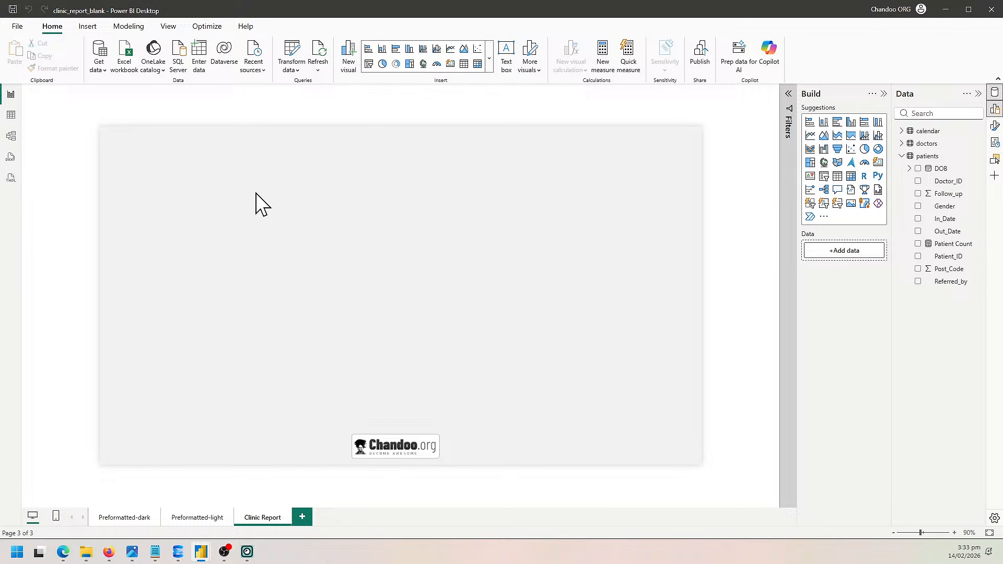
Expand the doctors table to expose its department field alongside the Patient Count measure.
{"action": "left_click", "coordinate": [933, 146]}
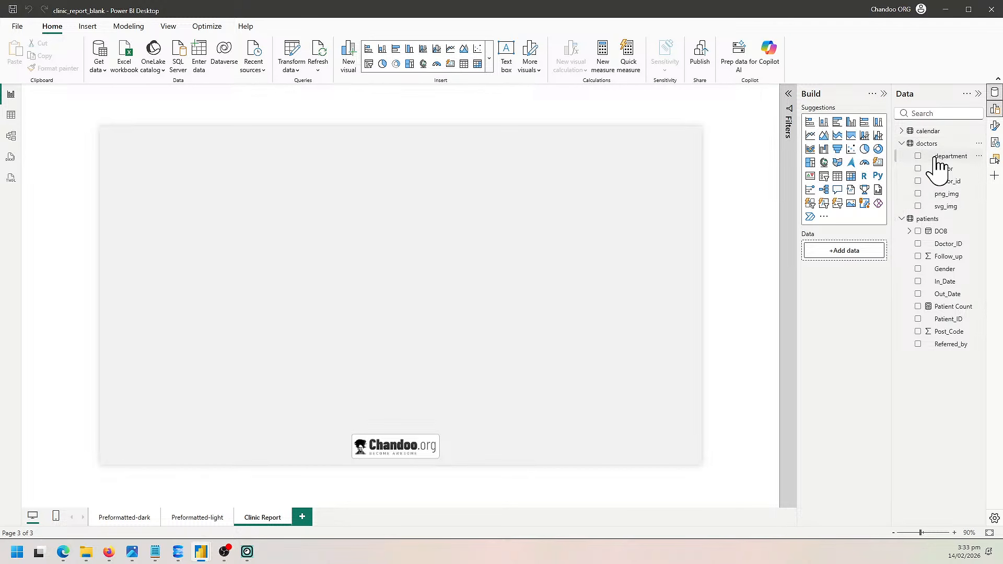
{"action": "left_click_drag", "start_coordinate": [920, 146], "coordinate": [992, 169]}
{"action": "left_click_drag", "start_coordinate": [915, 295], "coordinate": [974, 310]}
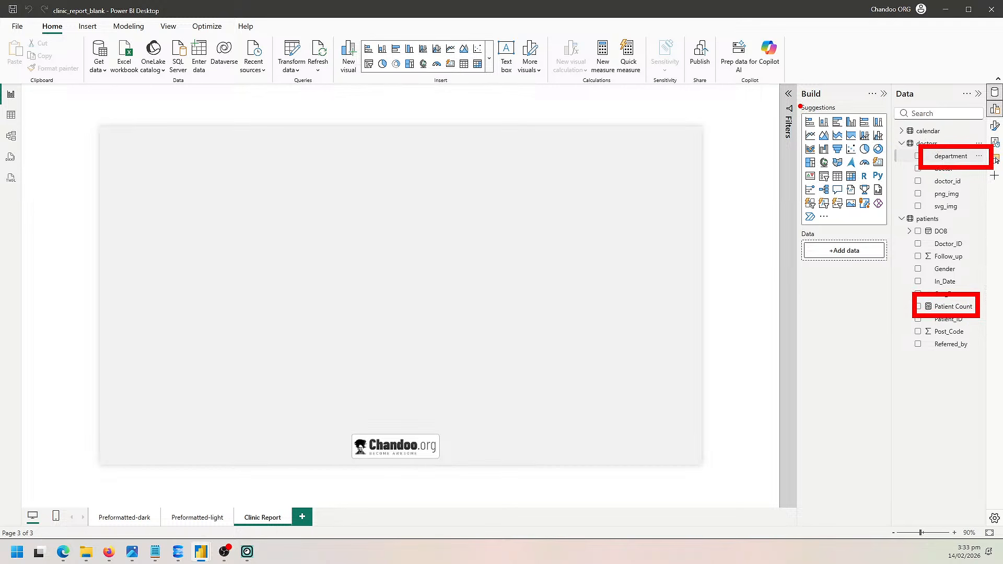
{"action": "key", "text": "Escape"}
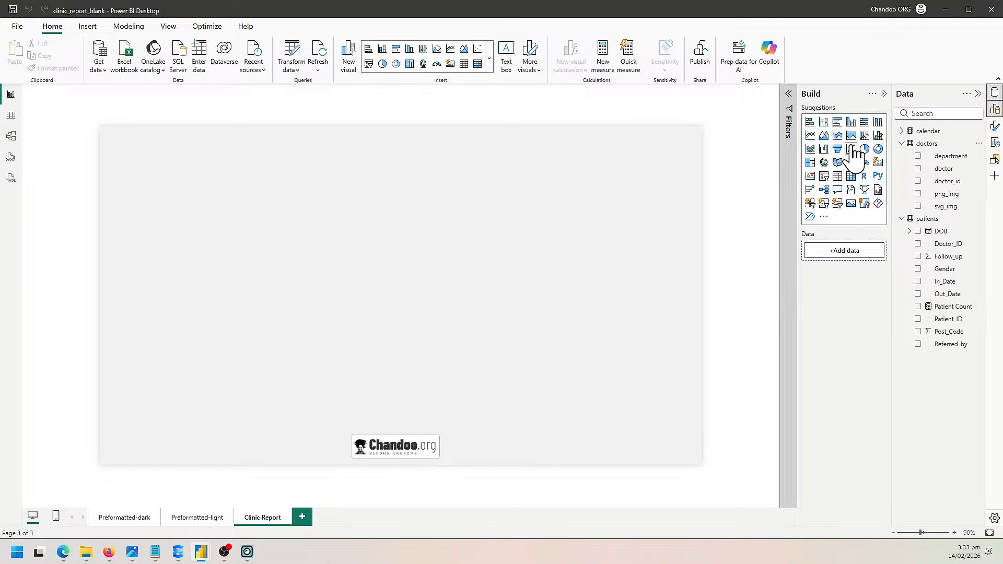
Collapse the Build and Data panes and reopen both of them.
{"action": "left_click", "coordinate": [883, 94]}
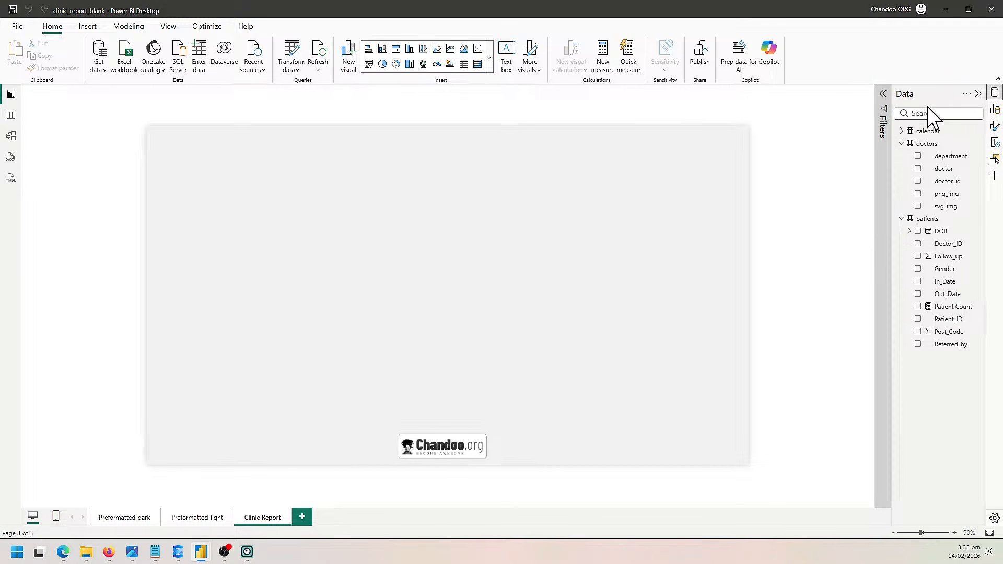
{"action": "left_click", "coordinate": [977, 94]}
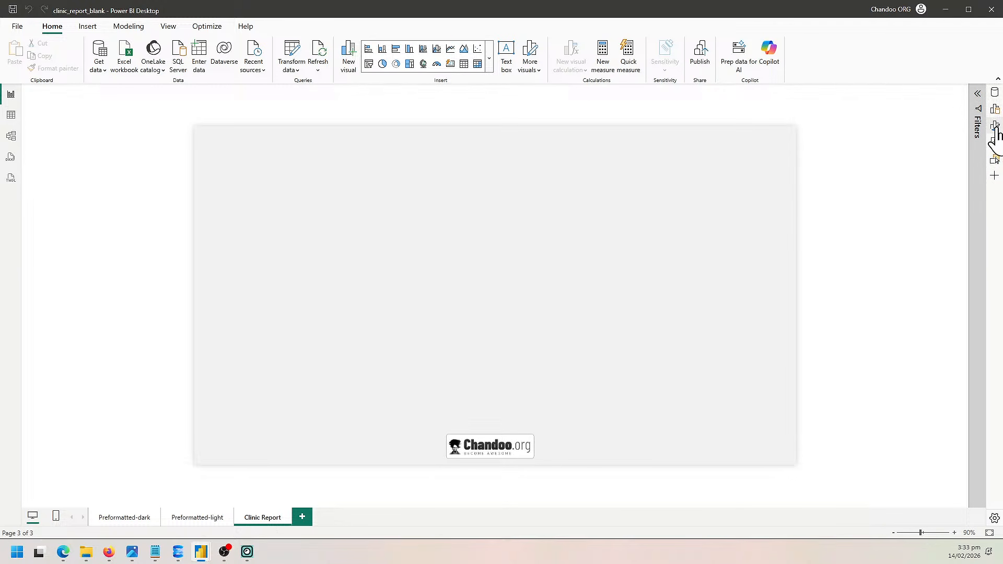
{"action": "left_click", "coordinate": [995, 92]}
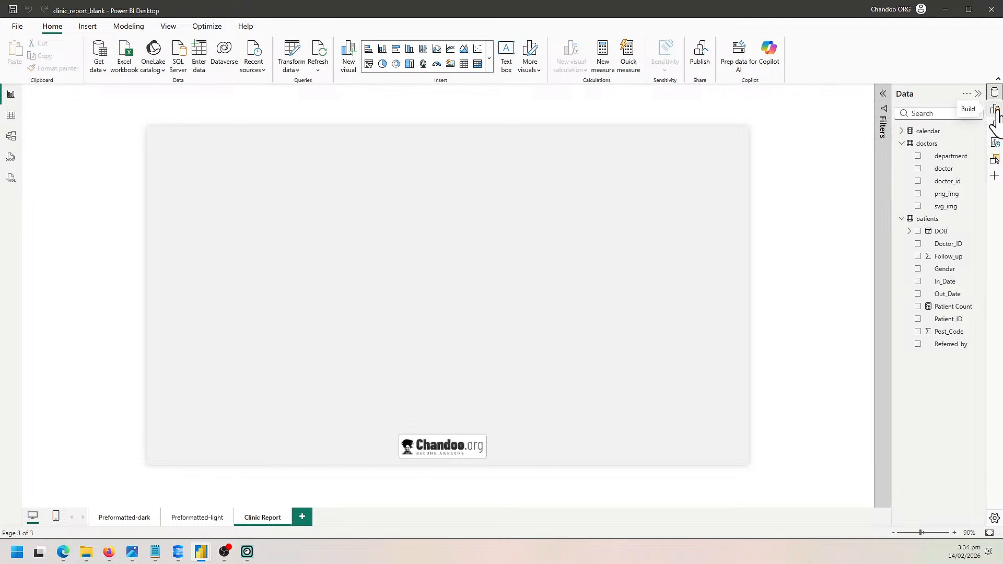
{"action": "left_click", "coordinate": [994, 110]}
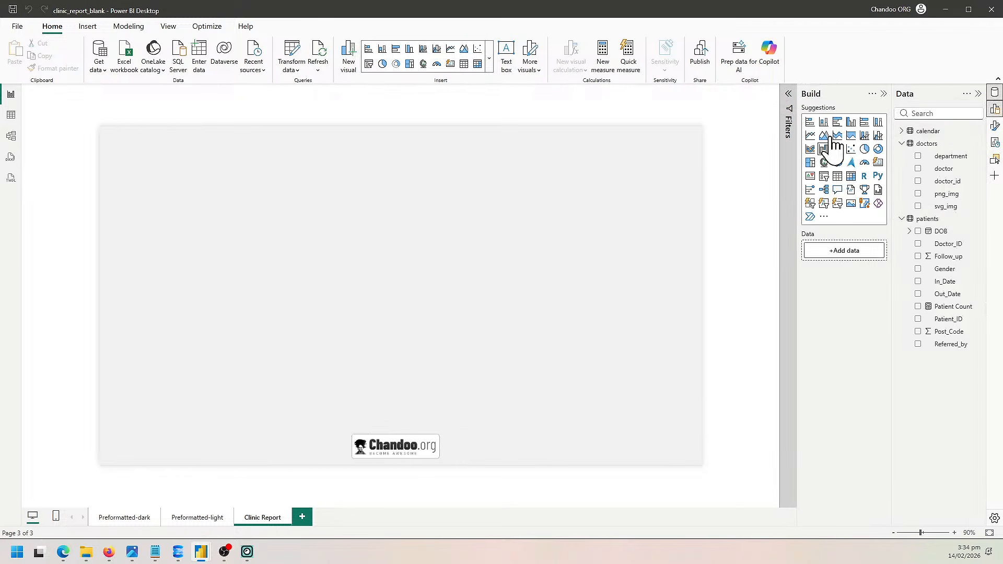
{"action": "left_click", "coordinate": [809, 123]}
{"action": "mouse_move", "coordinate": [798, 104]}
{"action": "left_mouse_down"}
{"action": "mouse_move", "coordinate": [872, 244]}
{"action": "mouse_move", "coordinate": [891, 234]}
{"action": "left_mouse_up"}
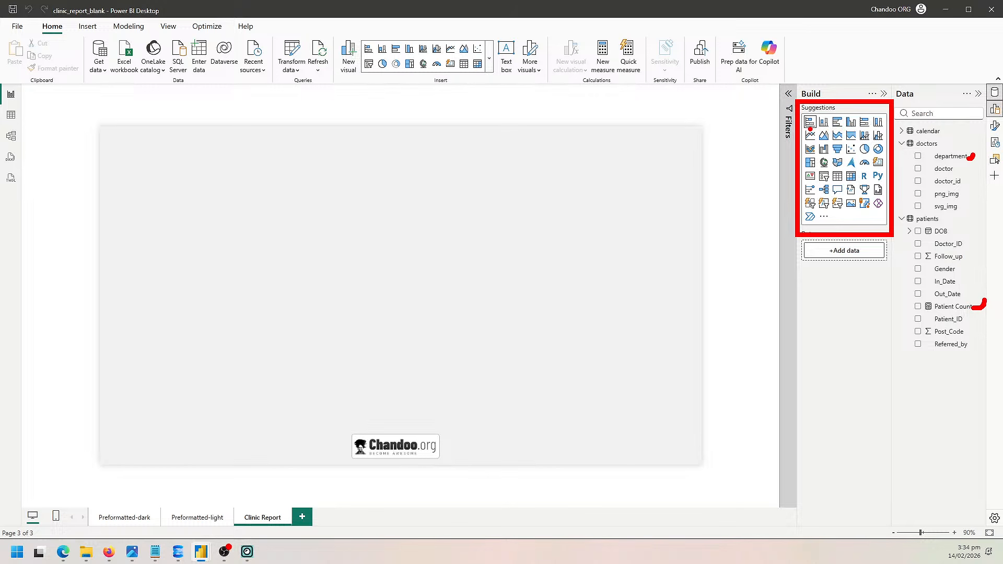
{"action": "key", "text": "Escape"}
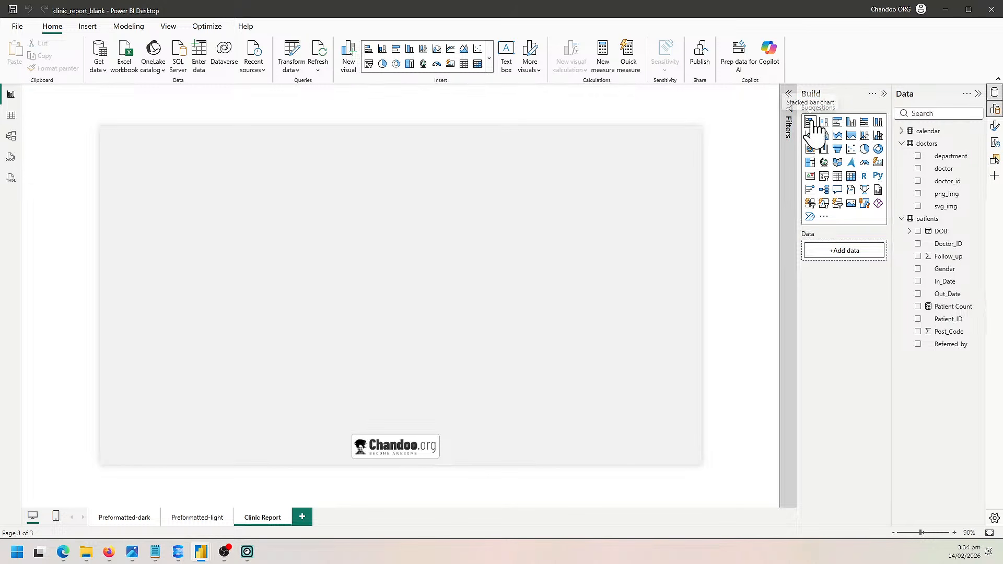
Insert a stacked bar chart on the Clinic Report page, move it toward the page's upper middle and enlarge it.
{"action": "left_click", "coordinate": [810, 124]}
{"action": "mouse_move", "coordinate": [242, 308]}
{"action": "left_mouse_down"}
{"action": "mouse_move", "coordinate": [351, 268]}
{"action": "mouse_move", "coordinate": [437, 260]}
{"action": "left_mouse_up"}
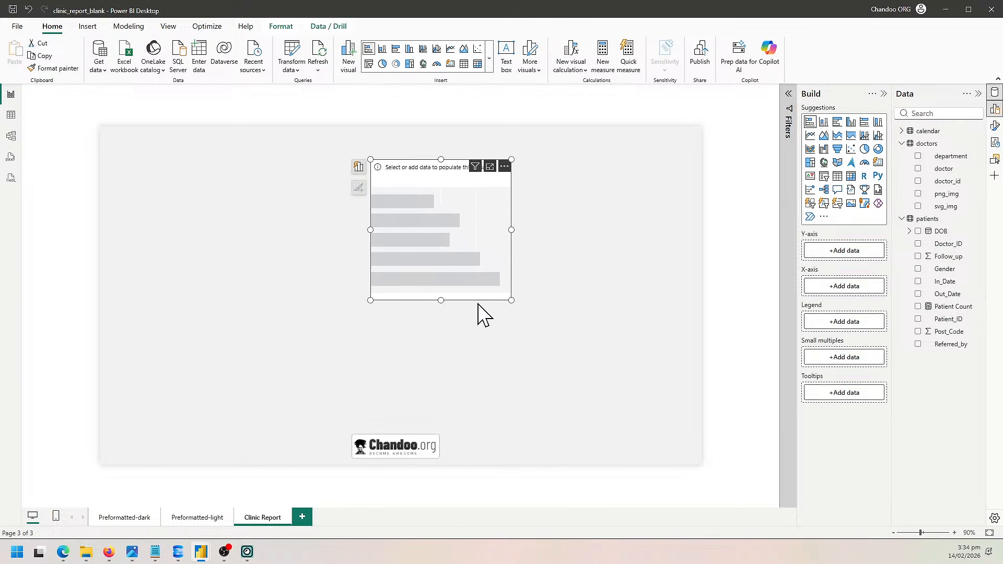
{"action": "left_click_drag", "start_coordinate": [509, 303], "coordinate": [588, 358]}
{"action": "left_click", "coordinate": [489, 285]}
{"action": "left_click_drag", "start_coordinate": [513, 298], "coordinate": [597, 387]}
{"action": "mouse_move", "coordinate": [543, 331]}
{"action": "left_mouse_down"}
{"action": "mouse_move", "coordinate": [583, 302]}
{"action": "mouse_move", "coordinate": [538, 324]}
{"action": "left_mouse_up"}
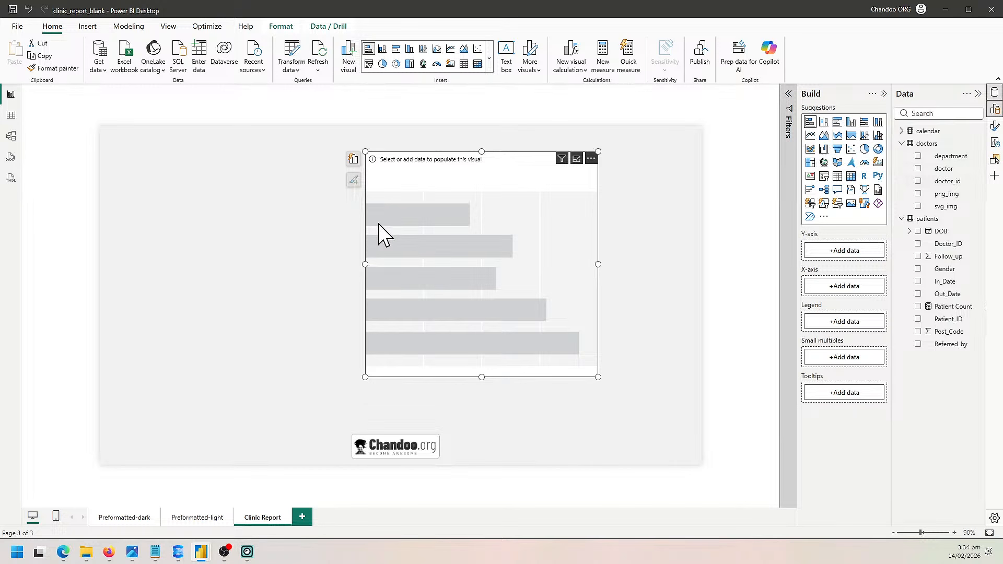
{"action": "mouse_move", "coordinate": [375, 195]}
{"action": "left_mouse_down"}
{"action": "mouse_move", "coordinate": [386, 307]}
{"action": "mouse_move", "coordinate": [374, 371]}
{"action": "mouse_move", "coordinate": [582, 368]}
{"action": "left_mouse_up"}
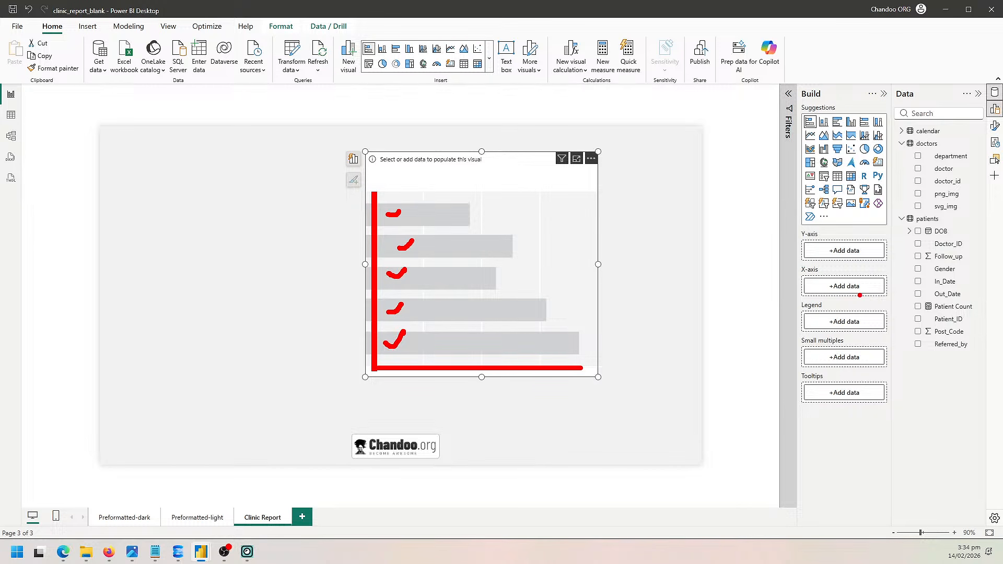
{"action": "left_click_drag", "start_coordinate": [912, 308], "coordinate": [861, 299]}
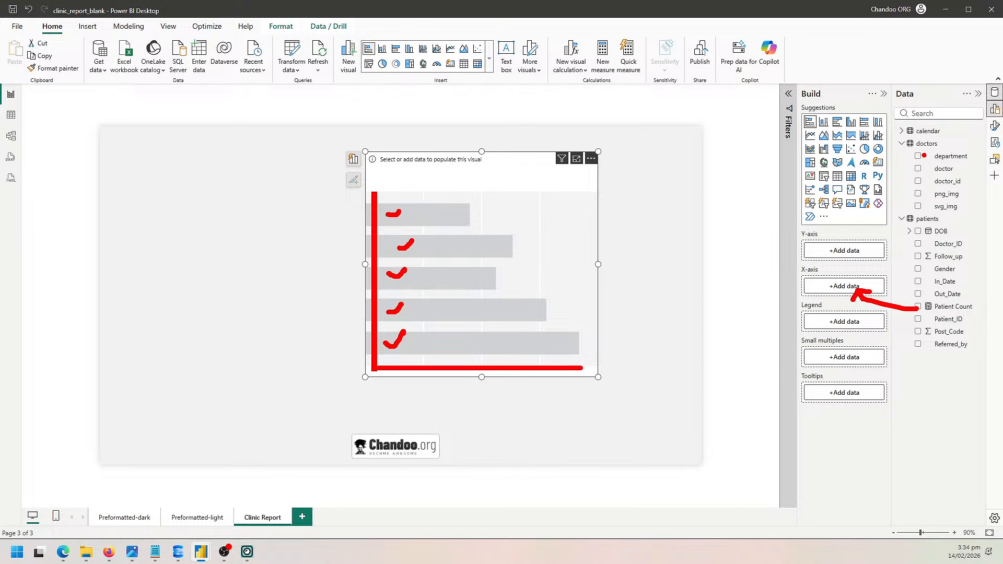
{"action": "left_click_drag", "start_coordinate": [925, 154], "coordinate": [833, 231]}
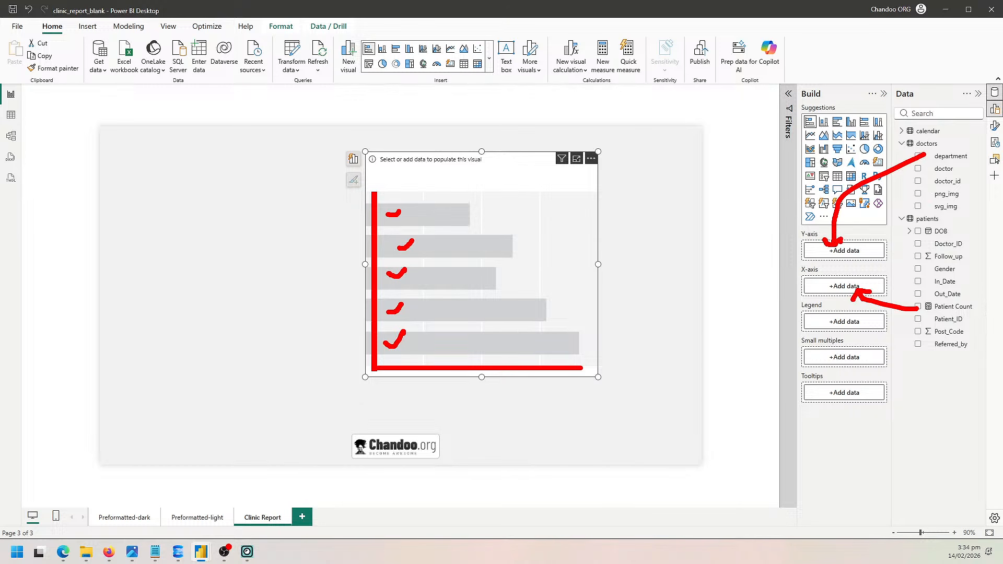
{"action": "key", "text": "Escape"}
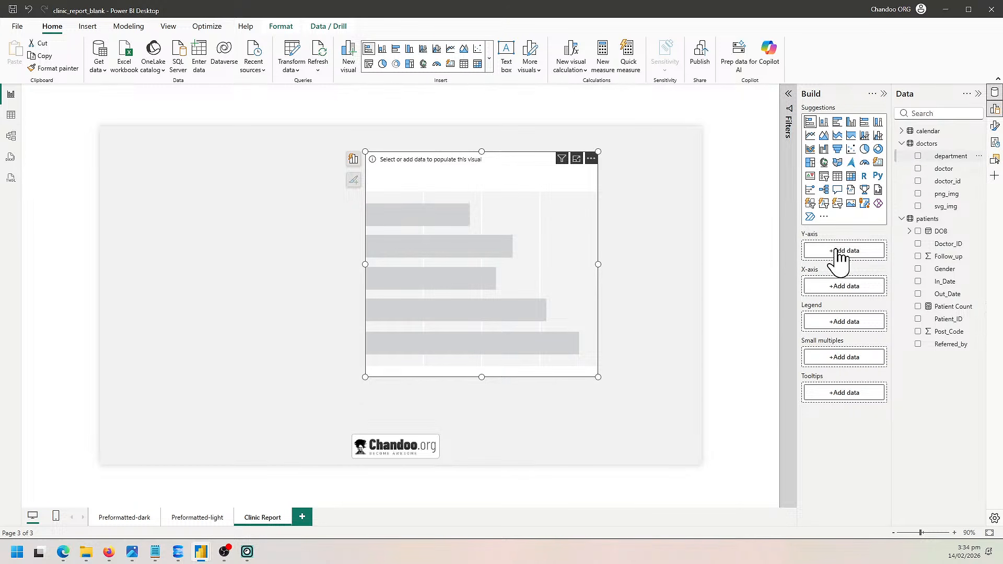
Assign department to the bar chart's Y-axis and Patient Count to its X-axis, and shift the chart toward the page's centre.
{"action": "left_click_drag", "start_coordinate": [838, 256], "coordinate": [838, 256]}
{"action": "left_click_drag", "start_coordinate": [953, 307], "coordinate": [843, 312]}
{"action": "left_click", "coordinate": [622, 401]}
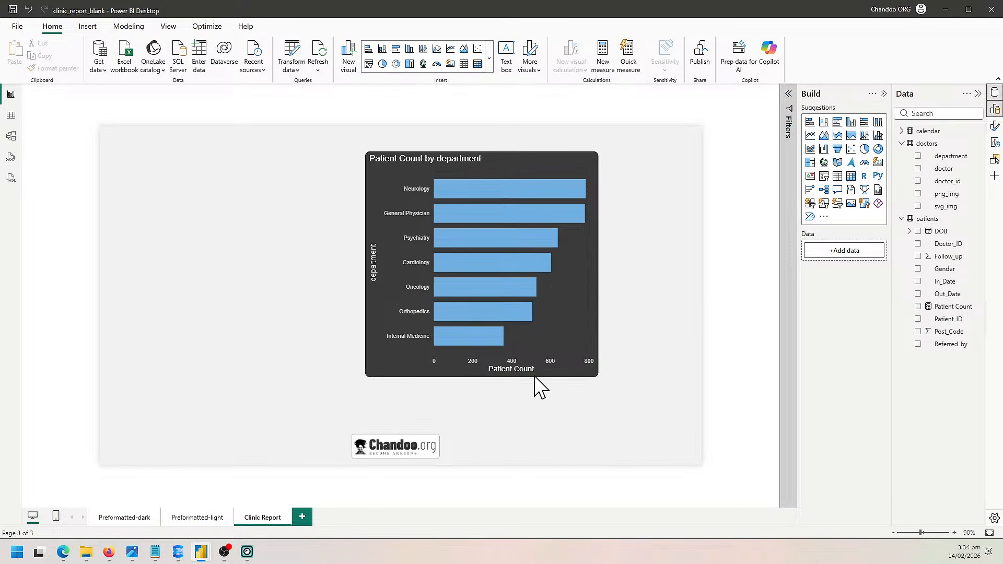
{"action": "left_click_drag", "start_coordinate": [562, 374], "coordinate": [481, 389]}
{"action": "left_click", "coordinate": [595, 359]}
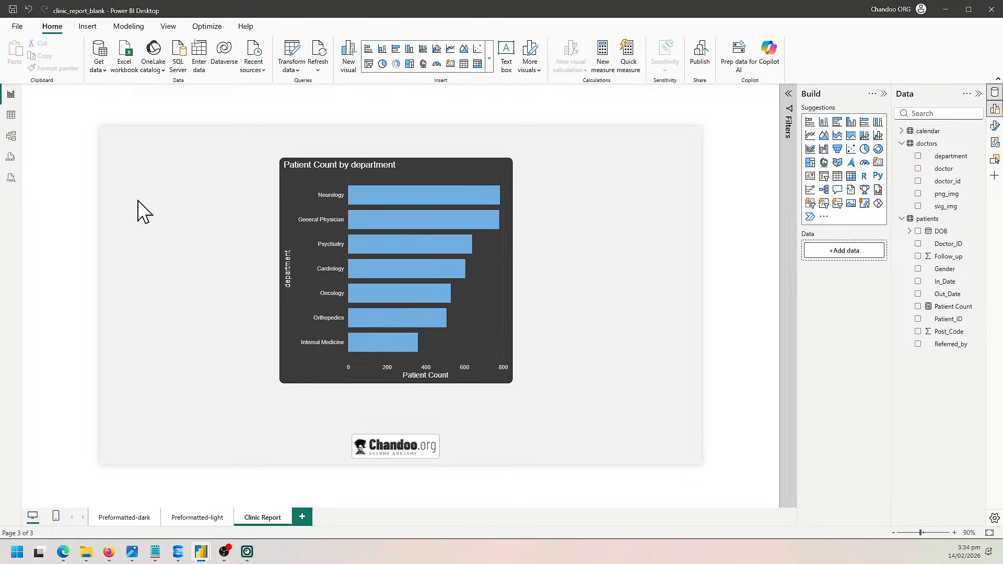
{"action": "left_click", "coordinate": [509, 318]}
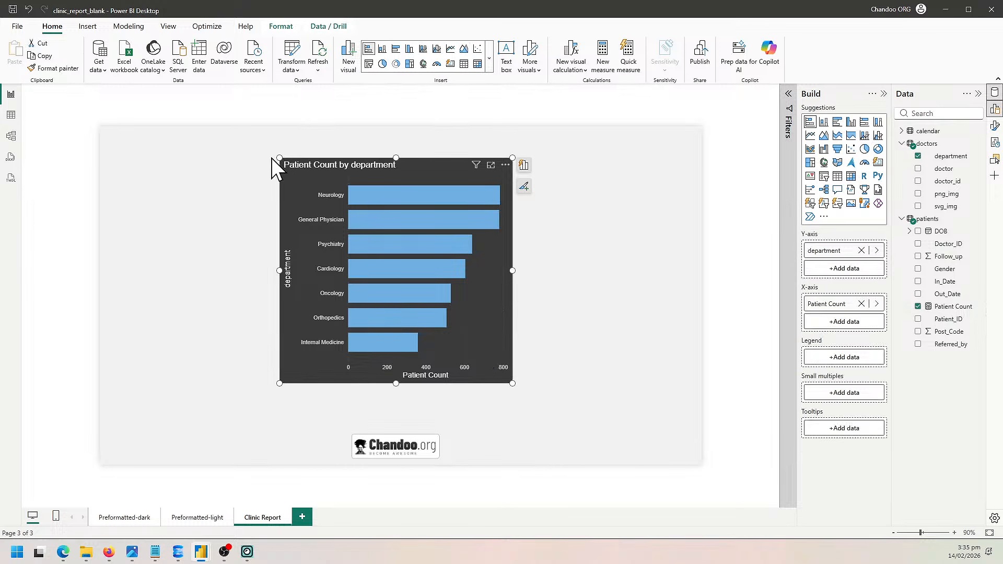
{"action": "left_click", "coordinate": [233, 150]}
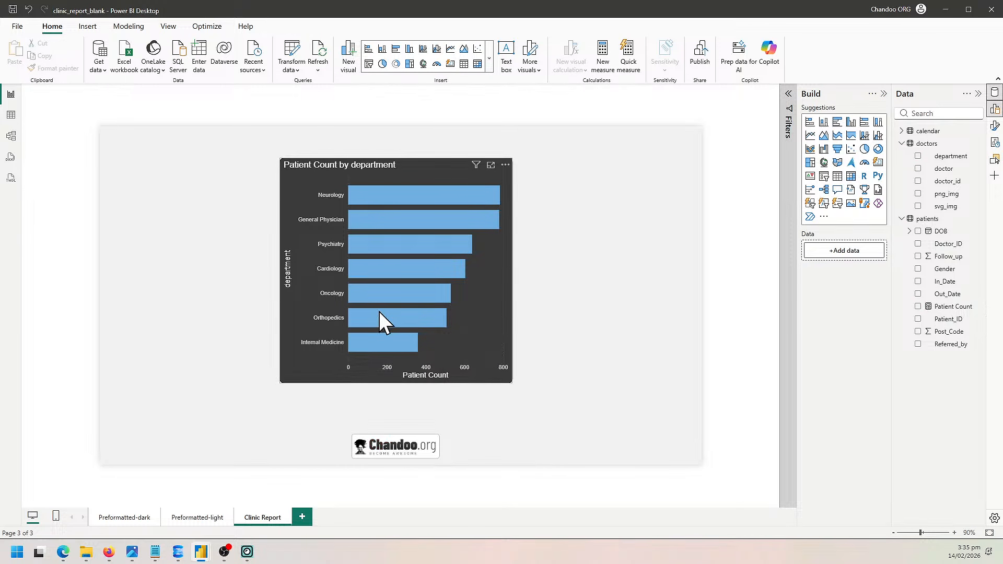
{"action": "left_click", "coordinate": [360, 201]}
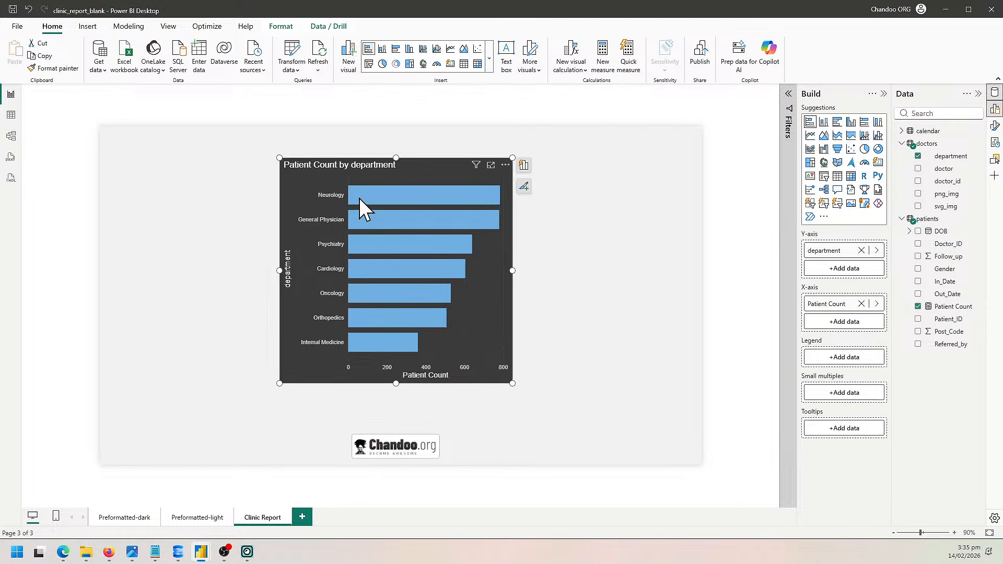
Read the values of individual department bars in the chart and review the Patient Count measure's formula.
{"action": "mouse_move", "coordinate": [387, 195]}
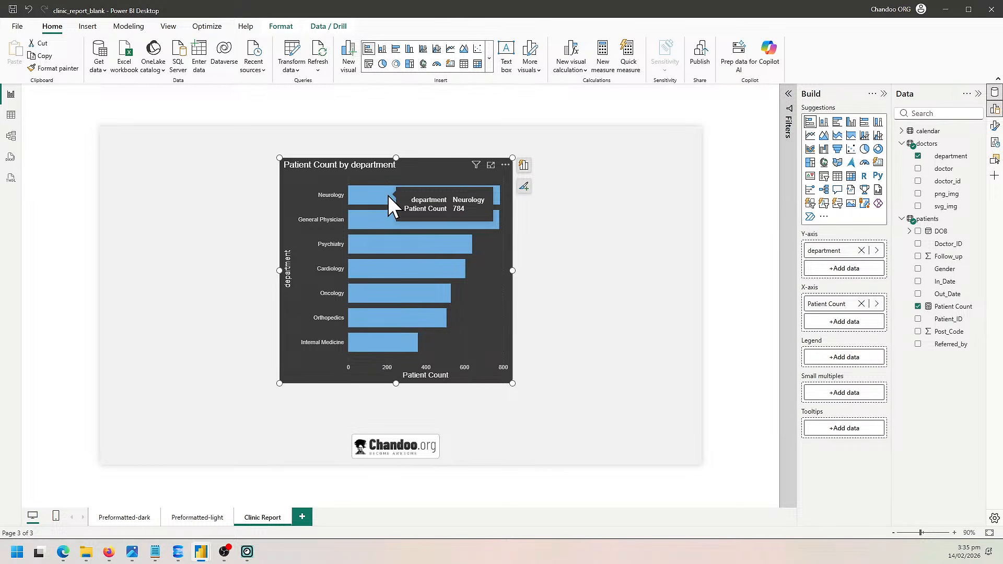
{"action": "mouse_move", "coordinate": [372, 227]}
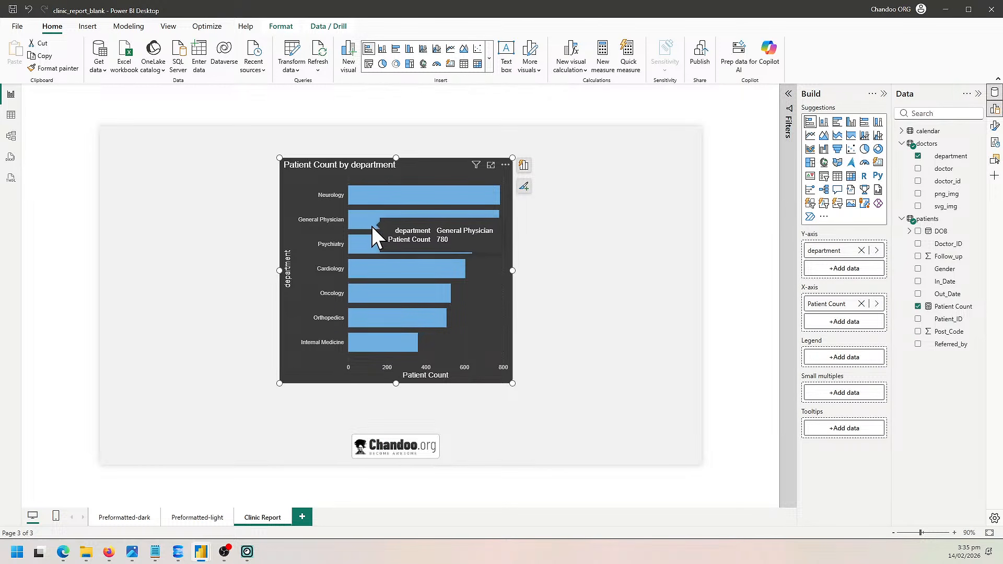
{"action": "mouse_move", "coordinate": [357, 341]}
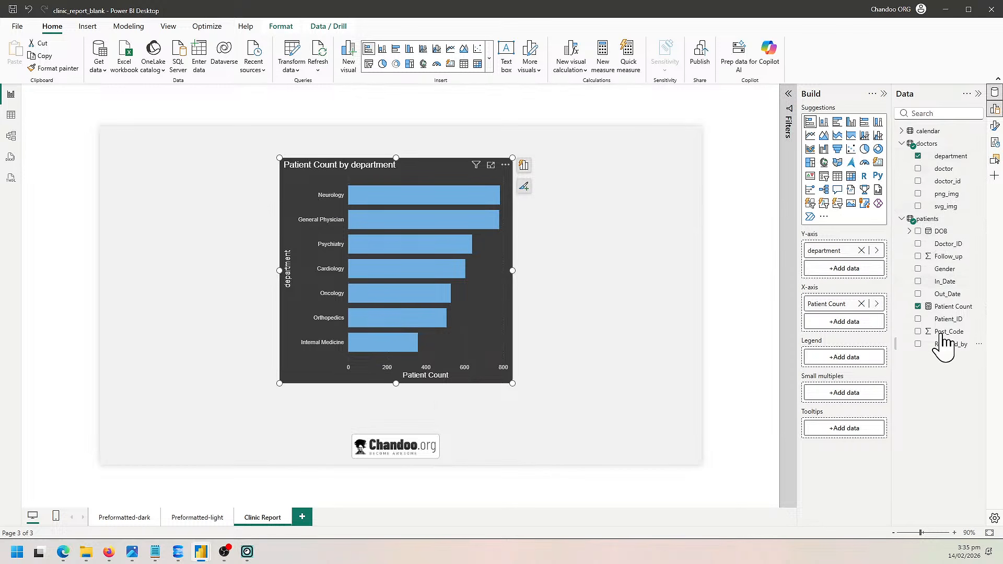
{"action": "left_click", "coordinate": [953, 306]}
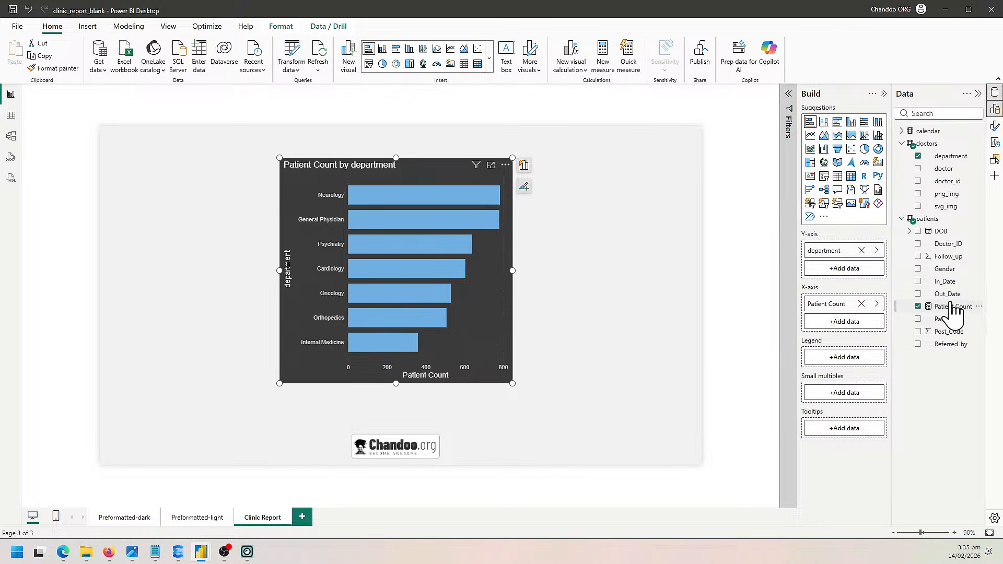
{"action": "left_click_drag", "start_coordinate": [245, 101], "coordinate": [513, 89]}
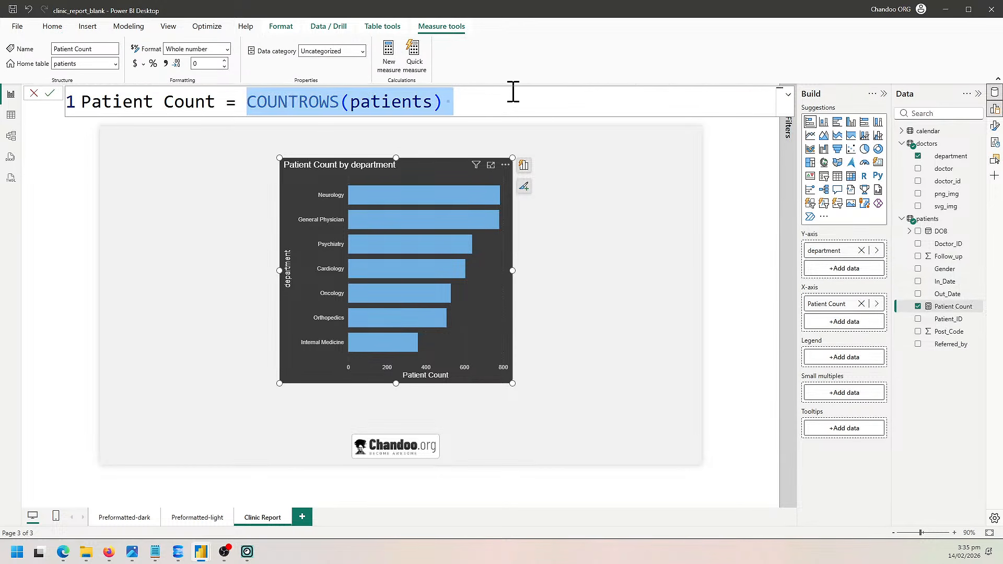
{"action": "key", "text": "Escape"}
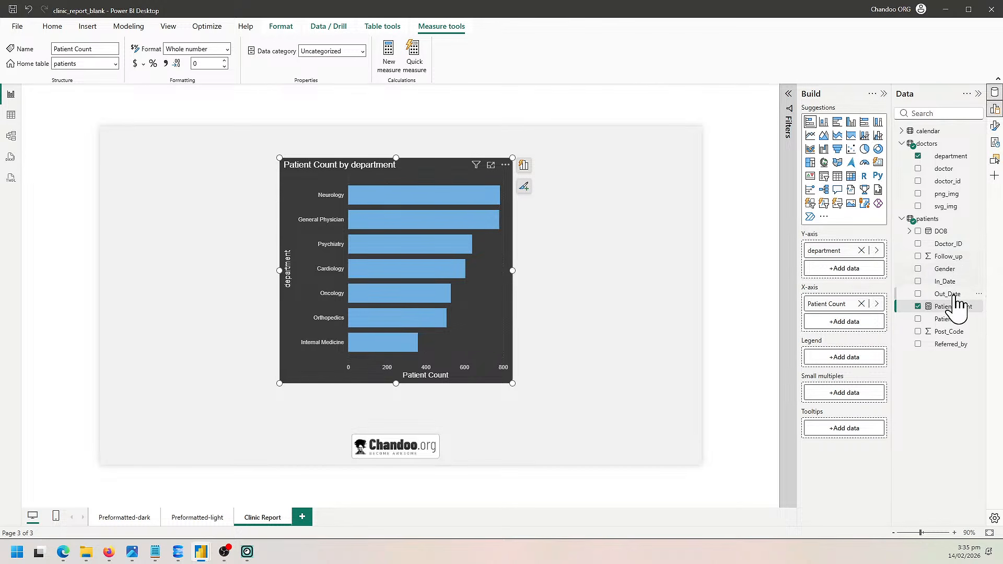
{"action": "left_click", "coordinate": [948, 343]}
{"action": "left_click", "coordinate": [945, 318]}
{"action": "left_click", "coordinate": [949, 307]}
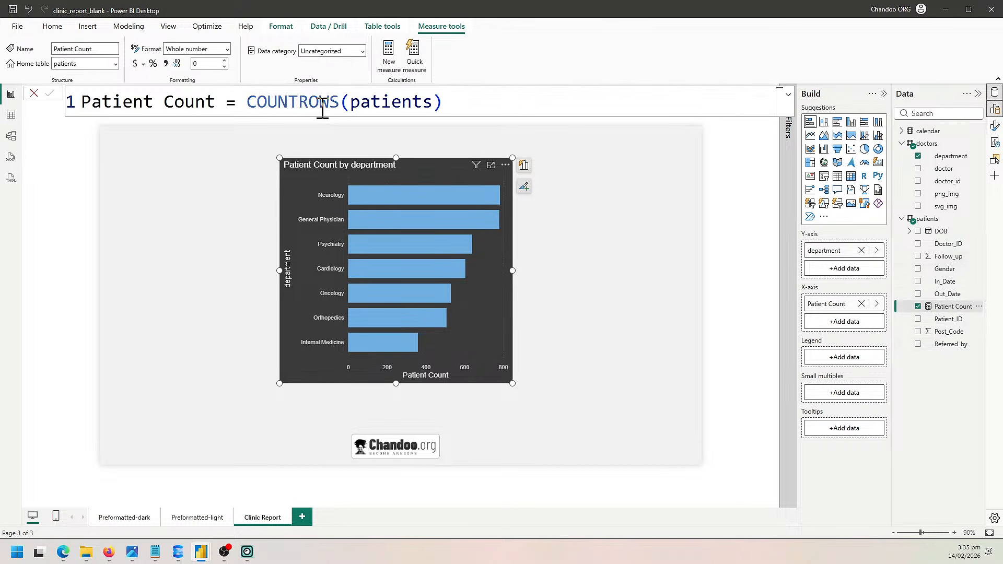
{"action": "left_click_drag", "start_coordinate": [249, 101], "coordinate": [457, 101]}
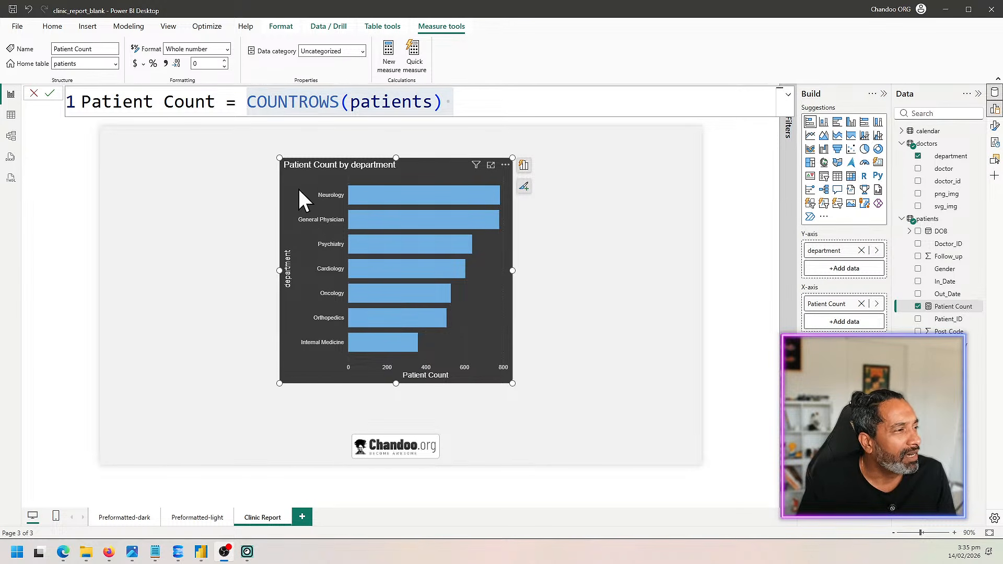
{"action": "mouse_move", "coordinate": [295, 182]}
{"action": "left_mouse_down"}
{"action": "mouse_move", "coordinate": [525, 367]}
{"action": "mouse_move", "coordinate": [508, 388]}
{"action": "mouse_move", "coordinate": [508, 379]}
{"action": "left_mouse_up"}
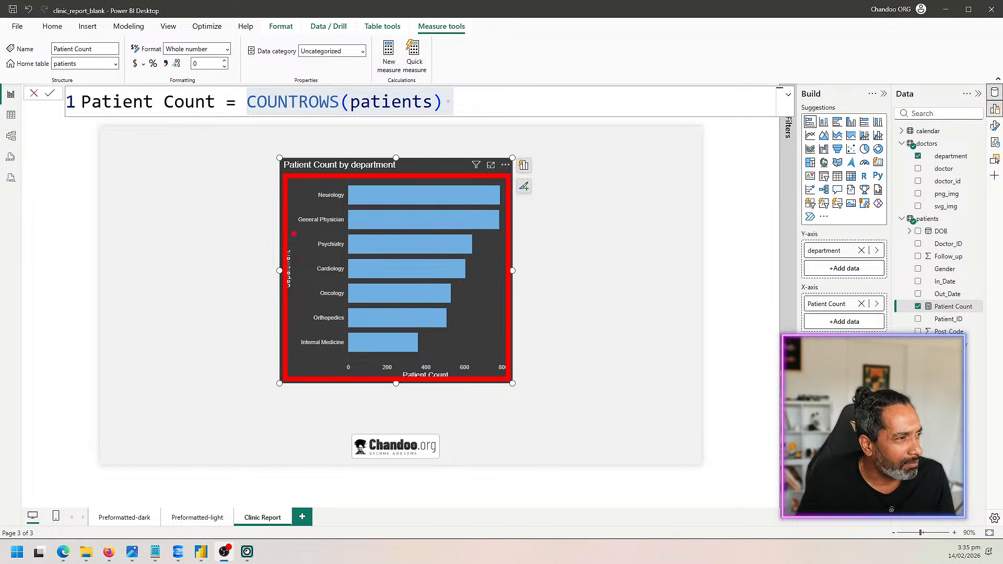
{"action": "left_click_drag", "start_coordinate": [319, 204], "coordinate": [343, 204]}
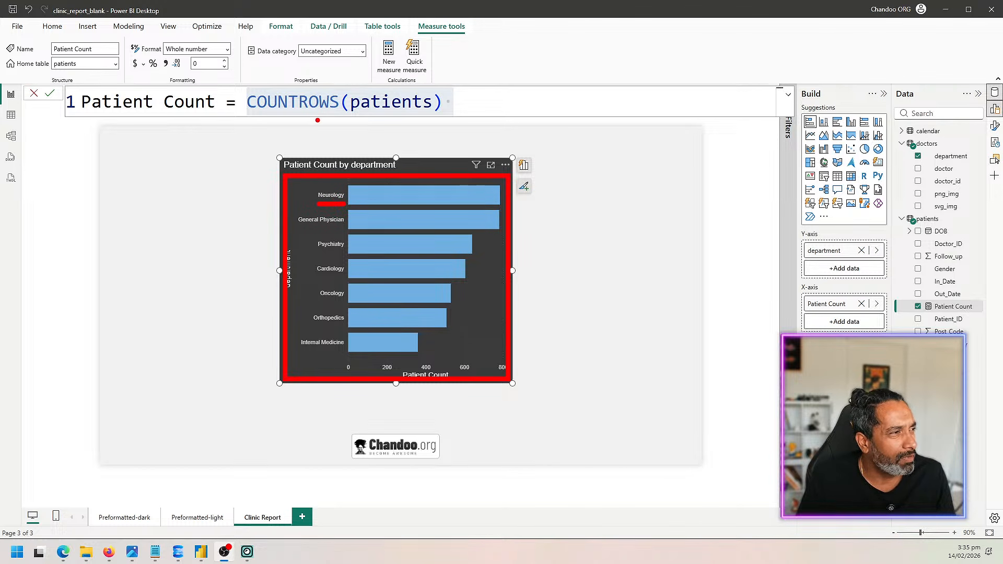
{"action": "mouse_move", "coordinate": [245, 111]}
{"action": "left_mouse_down"}
{"action": "mouse_move", "coordinate": [295, 126]}
{"action": "mouse_move", "coordinate": [442, 131]}
{"action": "mouse_move", "coordinate": [448, 105]}
{"action": "left_mouse_up"}
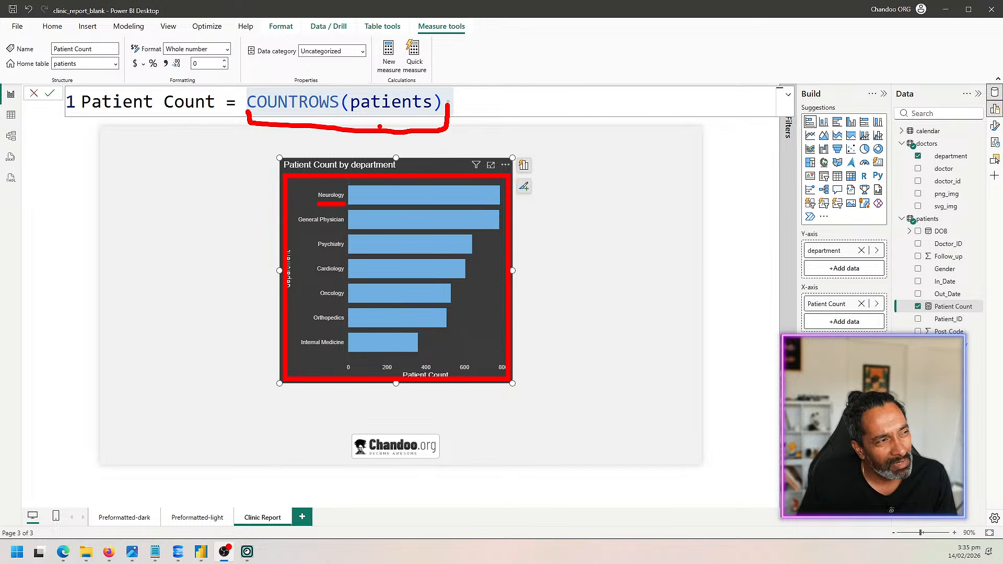
{"action": "mouse_move", "coordinate": [409, 193]}
{"action": "left_mouse_down"}
{"action": "mouse_move", "coordinate": [420, 190]}
{"action": "mouse_move", "coordinate": [418, 215]}
{"action": "left_mouse_up"}
{"action": "left_click_drag", "start_coordinate": [381, 296], "coordinate": [395, 289]}
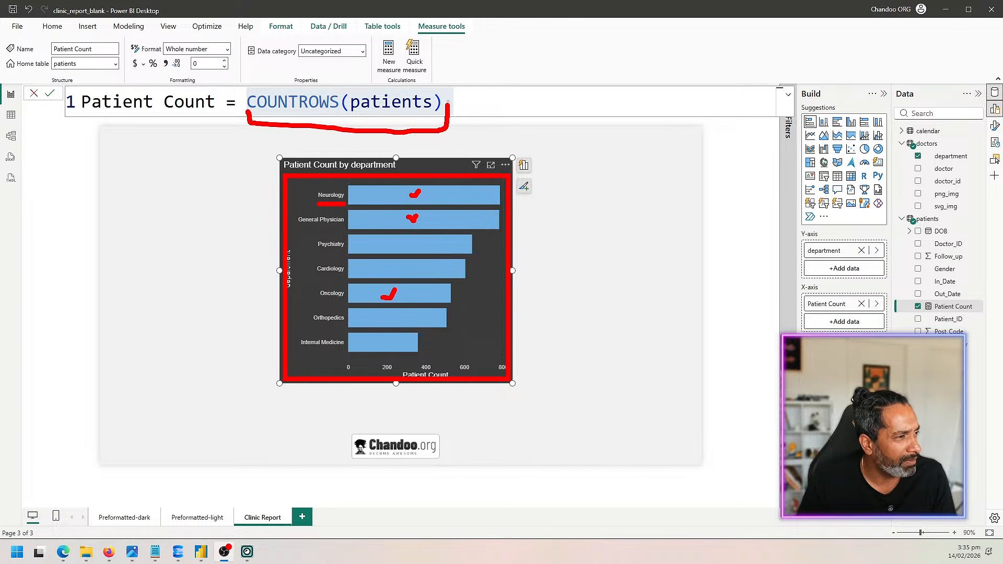
{"action": "left_click_drag", "start_coordinate": [377, 344], "coordinate": [390, 341]}
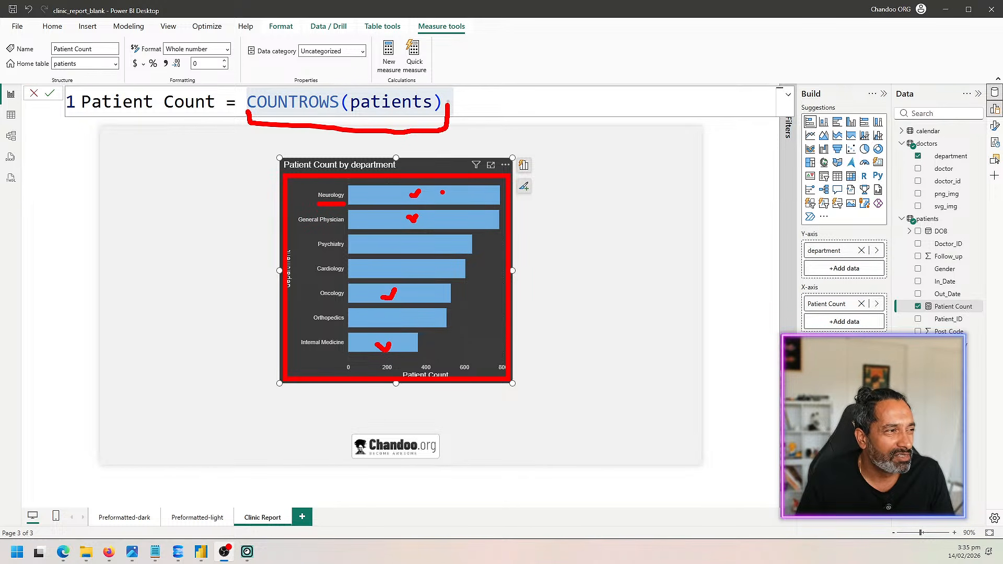
{"action": "mouse_move", "coordinate": [552, 186]}
{"action": "left_mouse_down"}
{"action": "mouse_move", "coordinate": [565, 200]}
{"action": "mouse_move", "coordinate": [579, 184]}
{"action": "mouse_move", "coordinate": [577, 199]}
{"action": "mouse_move", "coordinate": [600, 195]}
{"action": "mouse_move", "coordinate": [599, 204]}
{"action": "left_mouse_up"}
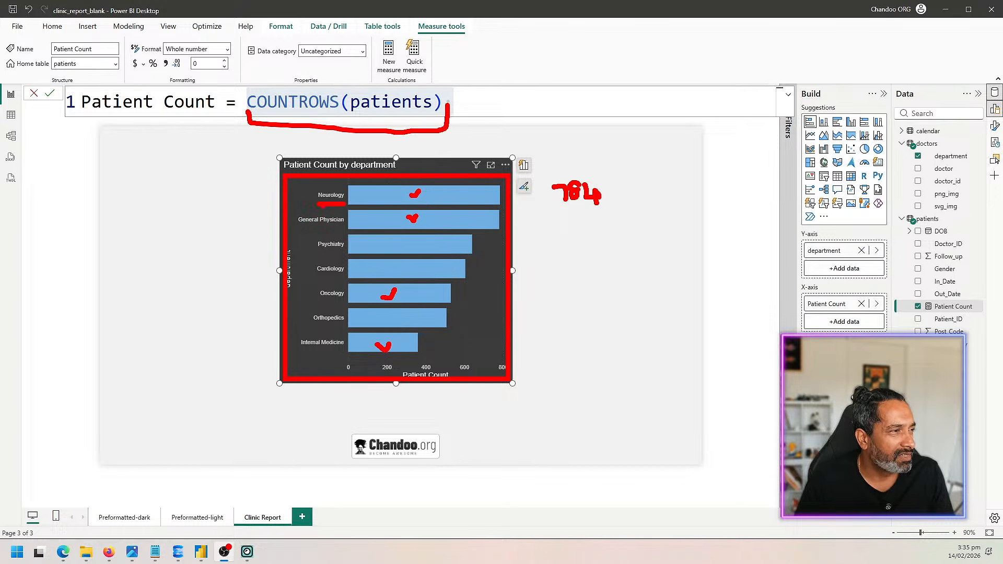
{"action": "key", "text": "Escape"}
Show the data model and examine how department in doctors relates to Patient Count in patients by selecting both fields.
{"action": "left_click", "coordinate": [11, 136]}
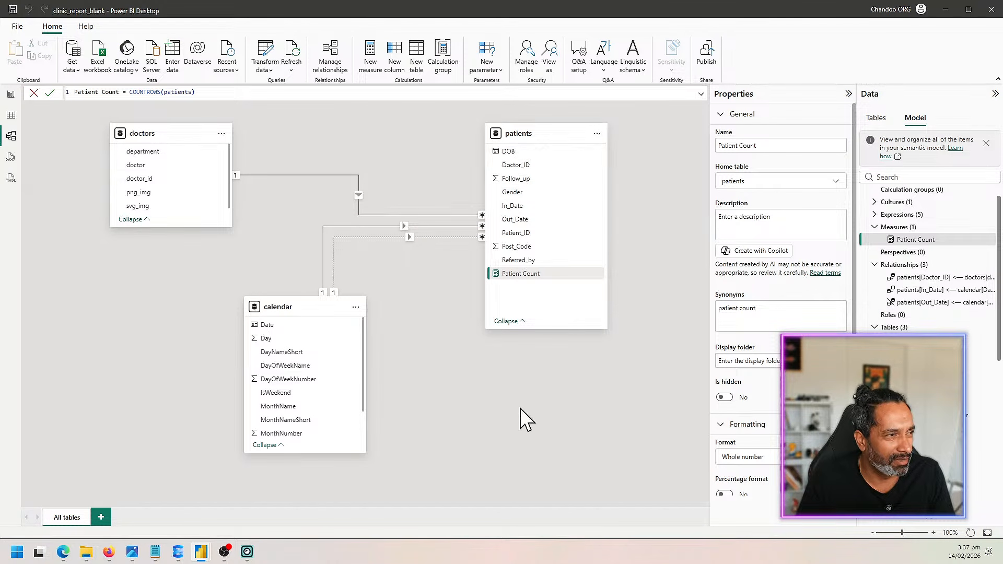
{"action": "left_click", "coordinate": [147, 152]}
{"action": "left_click", "coordinate": [556, 274]}
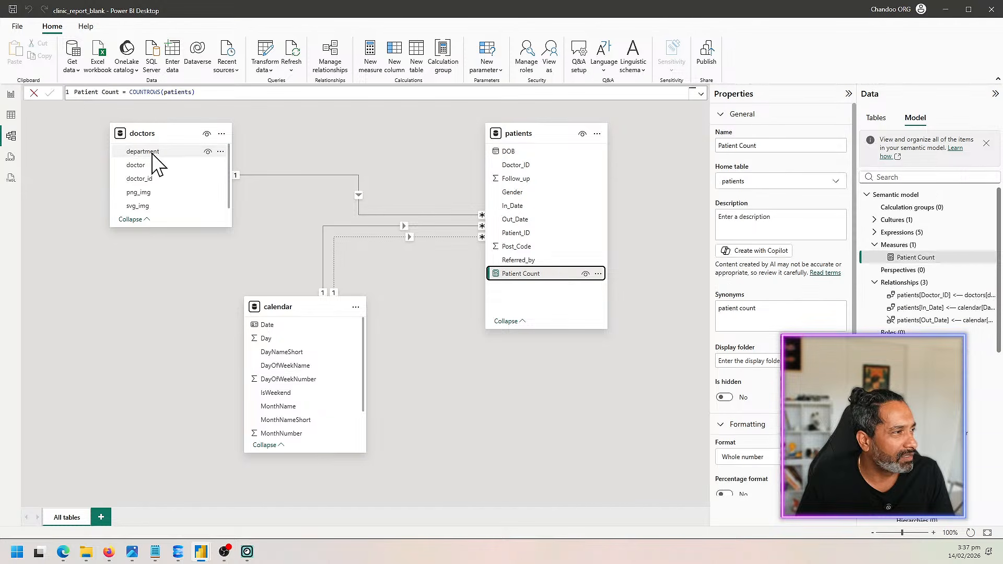
{"action": "left_click", "coordinate": [157, 153]}
{"action": "left_click", "coordinate": [536, 280], "text": "ctrl"}
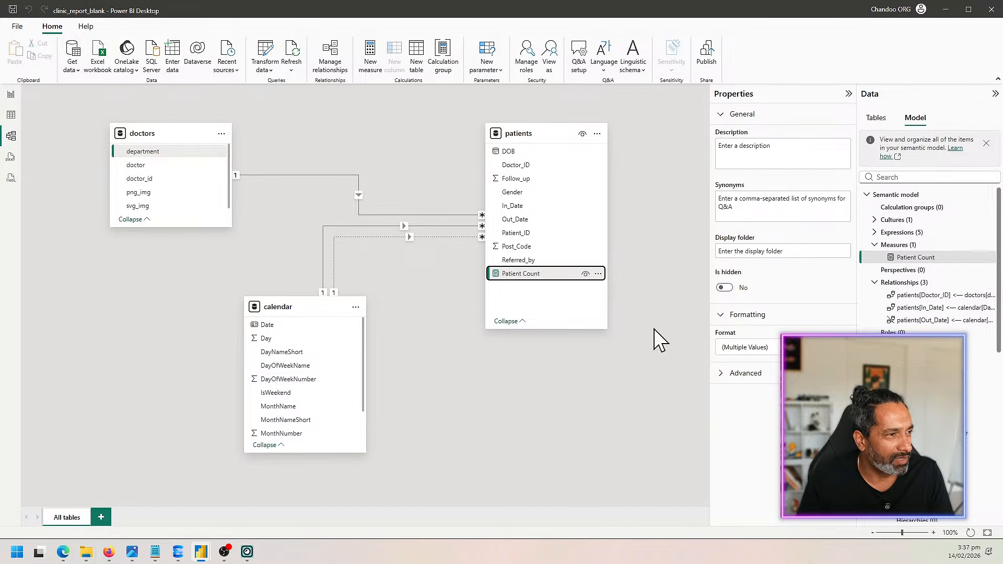
{"action": "left_click", "coordinate": [154, 153]}
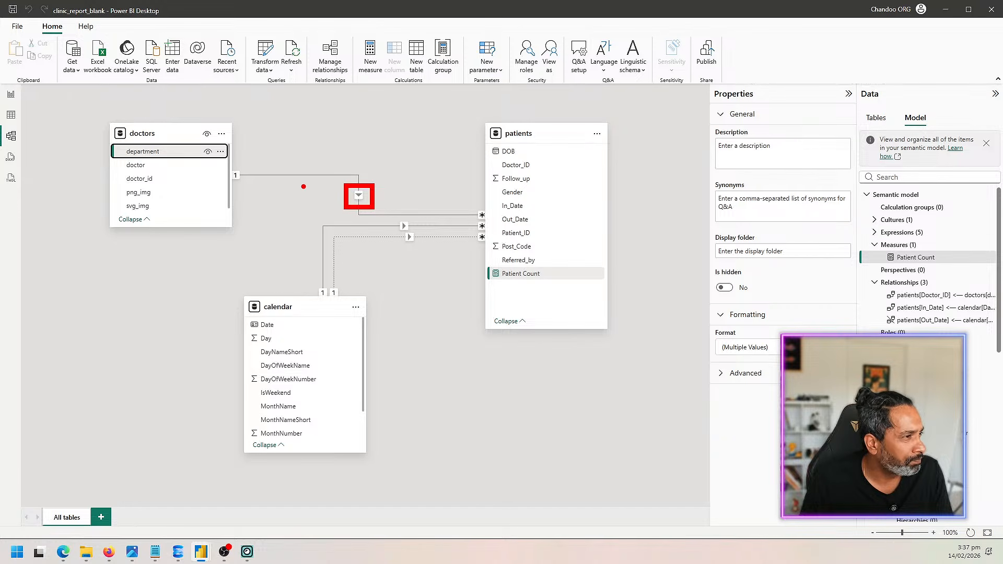
{"action": "left_click_drag", "start_coordinate": [187, 182], "coordinate": [202, 172]}
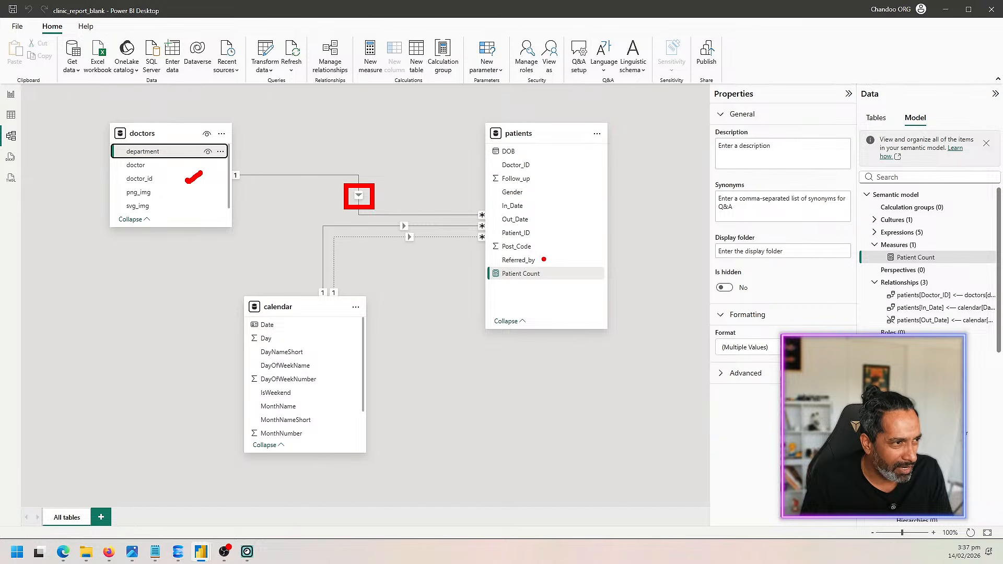
{"action": "left_click_drag", "start_coordinate": [567, 262], "coordinate": [581, 252]}
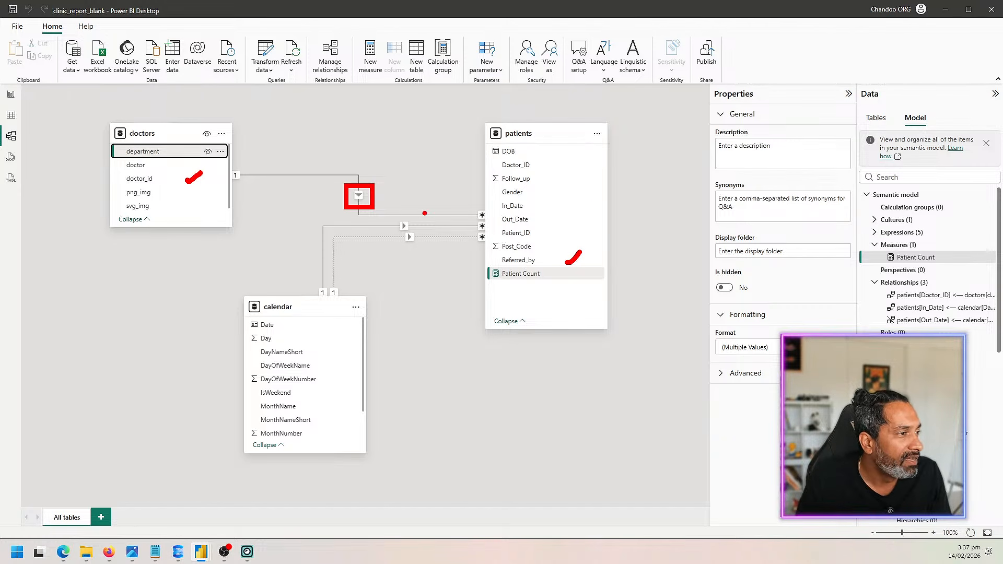
{"action": "key", "text": "Escape"}
Delete the relationship between doctors and patients in the data model and move the doctors table farther from patients.
{"action": "left_click", "coordinate": [273, 175]}
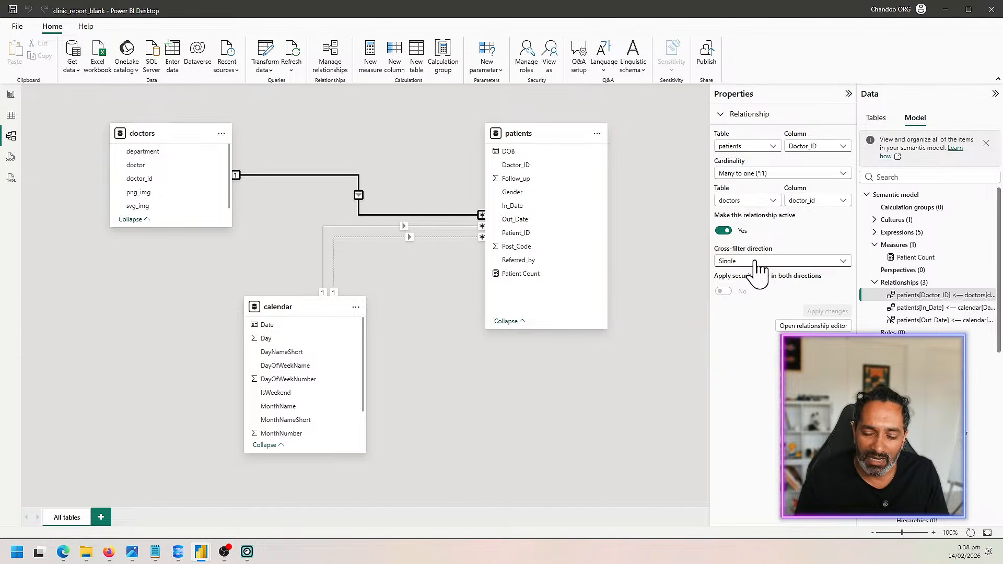
{"action": "key", "text": "Delete"}
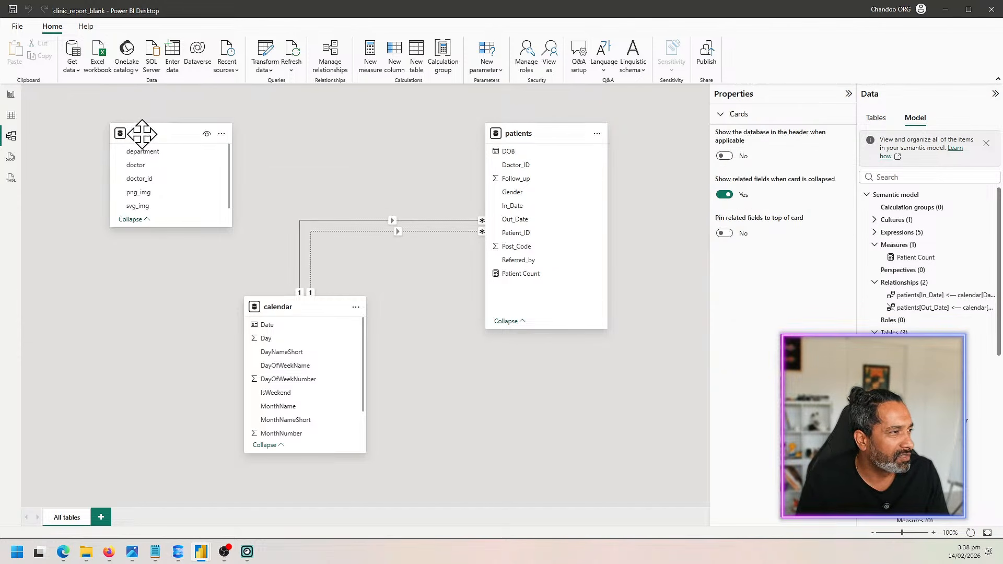
{"action": "left_click_drag", "start_coordinate": [148, 133], "coordinate": [100, 134]}
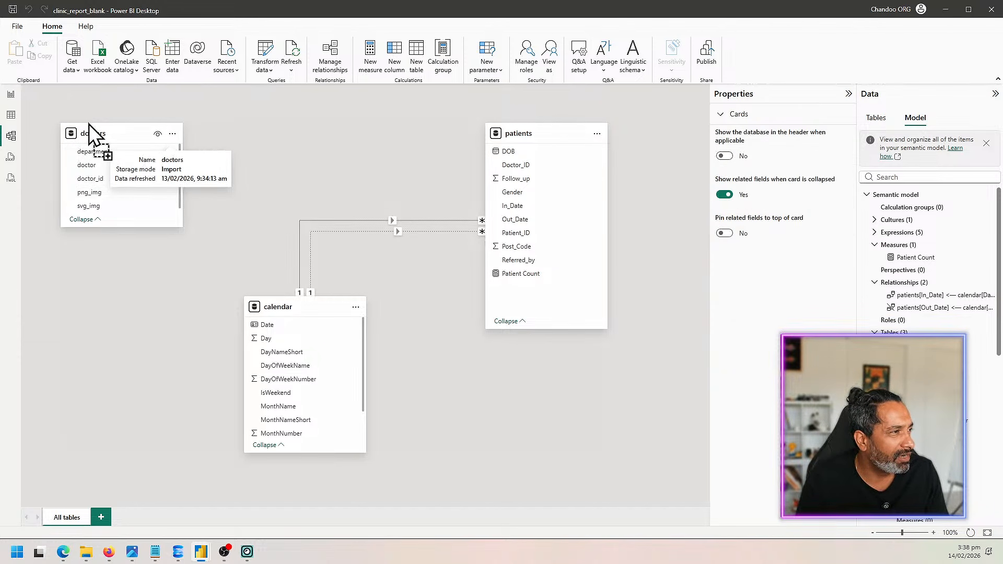
{"action": "left_click", "coordinate": [549, 134]}
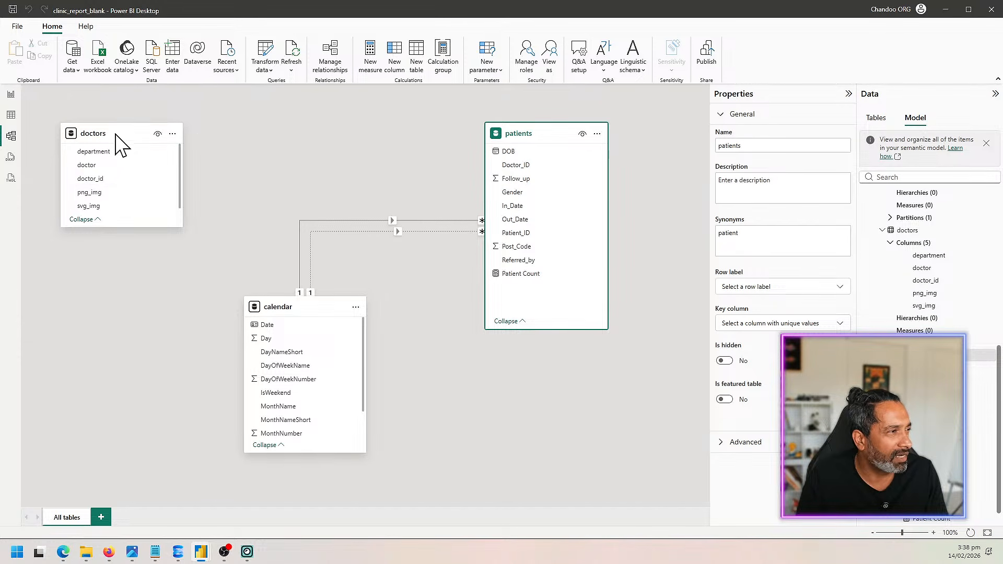
Return to the report and examine the department chart without the relationship, checking the Cardiology bar's Patient Count.
{"action": "left_click", "coordinate": [11, 95]}
{"action": "left_click", "coordinate": [598, 355]}
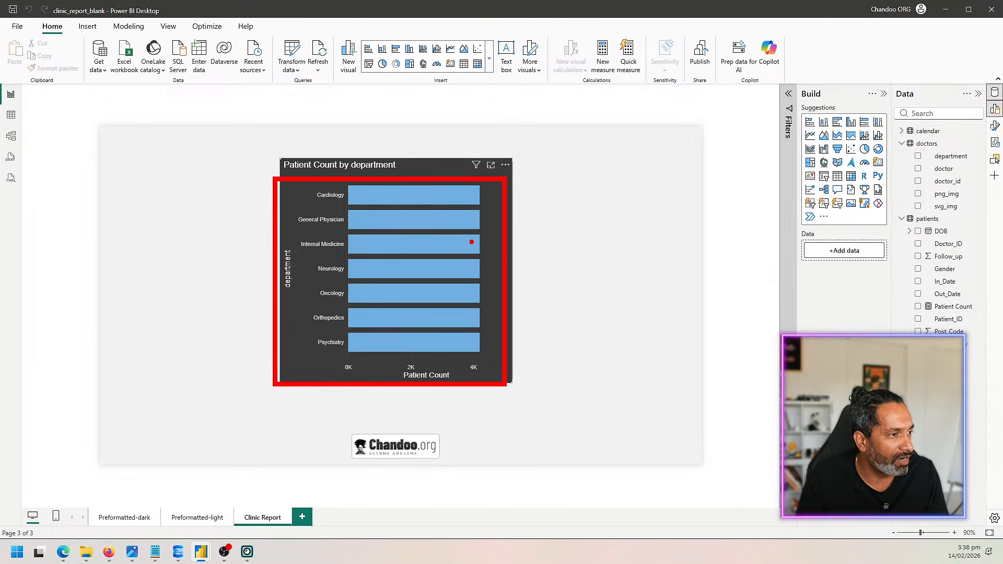
{"action": "left_click_drag", "start_coordinate": [386, 190], "coordinate": [444, 198]}
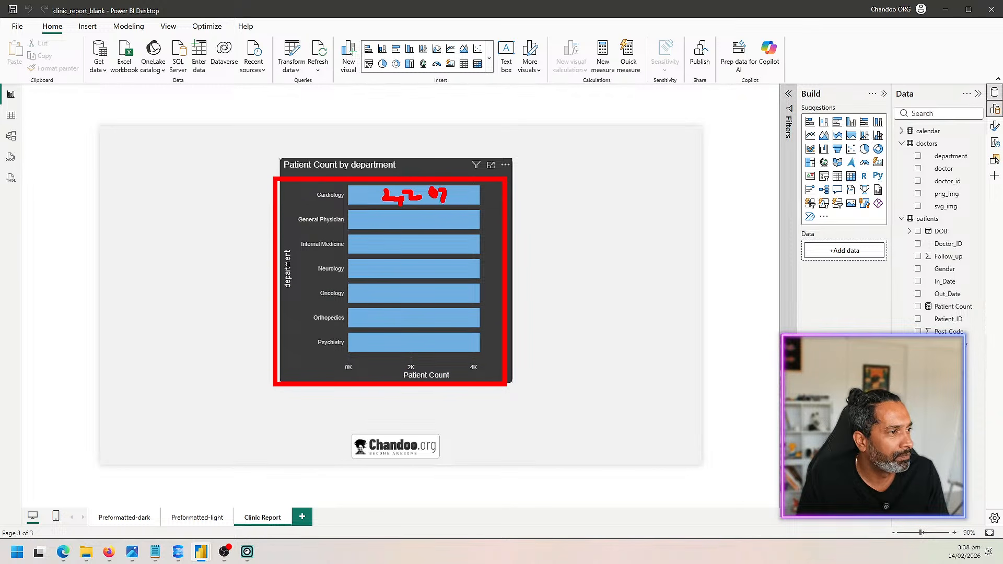
{"action": "key", "text": "Escape"}
{"action": "left_click", "coordinate": [451, 199]}
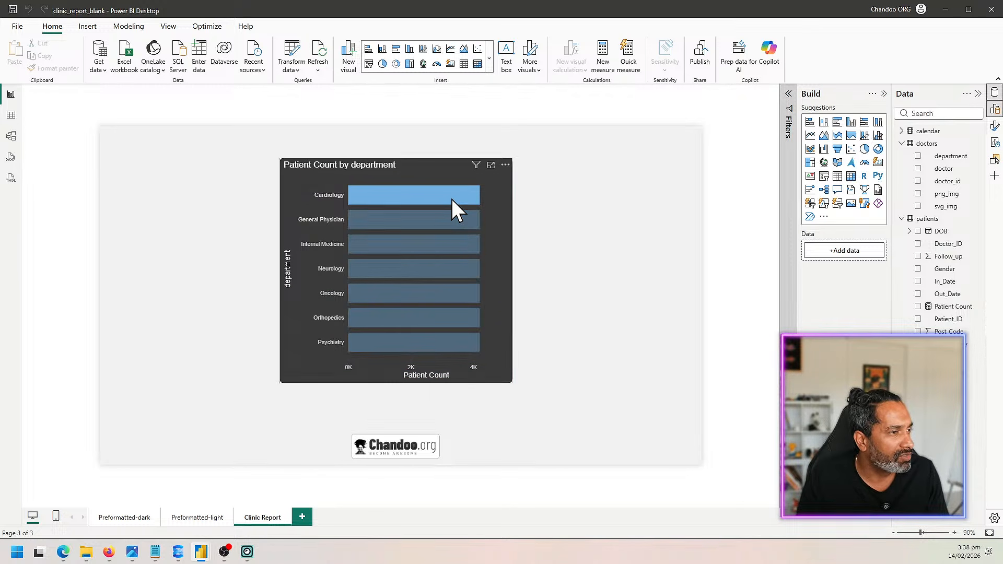
{"action": "mouse_move", "coordinate": [444, 198]}
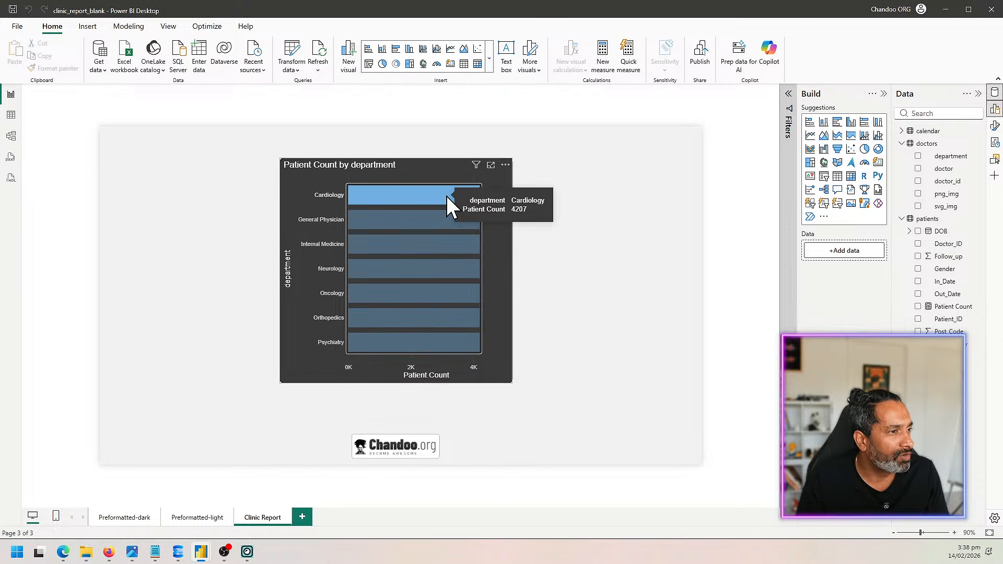
{"action": "left_click", "coordinate": [413, 194]}
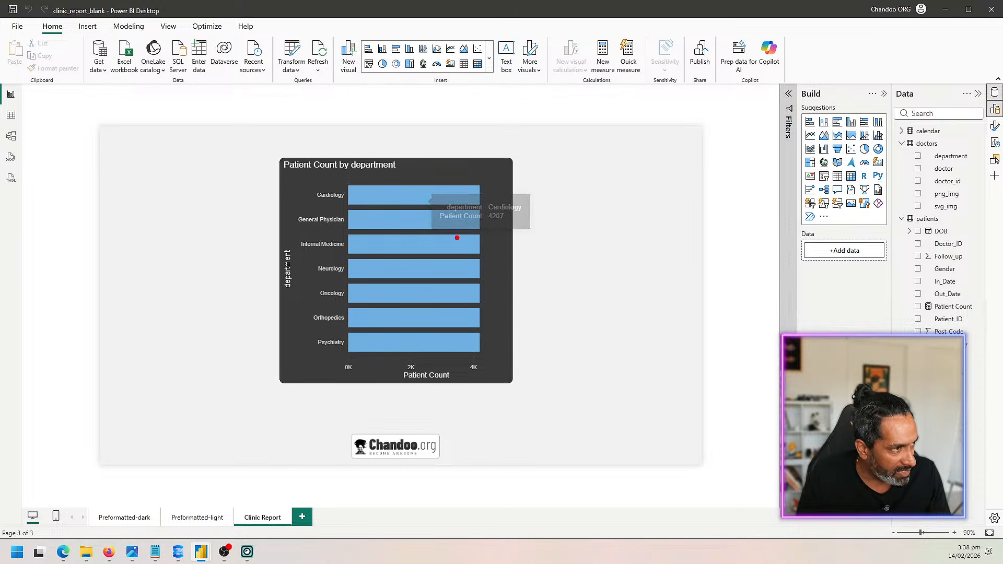
{"action": "left_click_drag", "start_coordinate": [307, 256], "coordinate": [502, 285]}
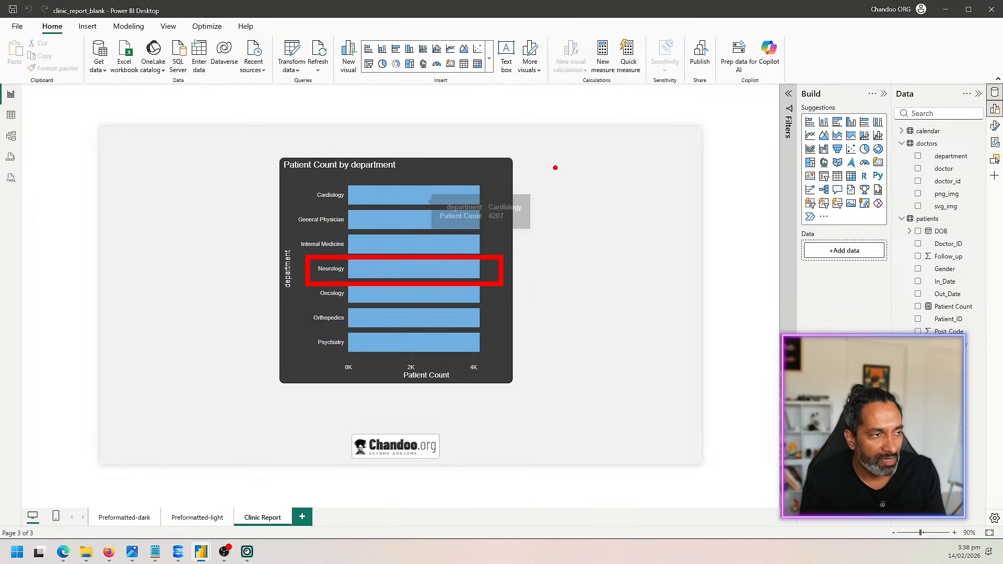
{"action": "key", "text": "Escape"}
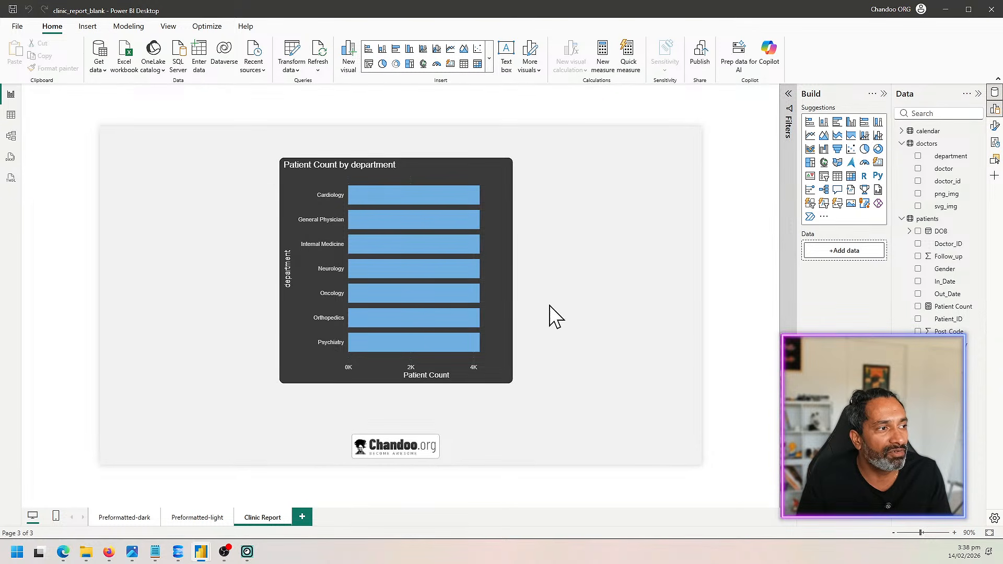
Create an active one-to-many relationship from doctors' doctor_id to patients' Doctor_ID with Single cross-filter direction, and return to the report.
{"action": "left_click", "coordinate": [11, 136]}
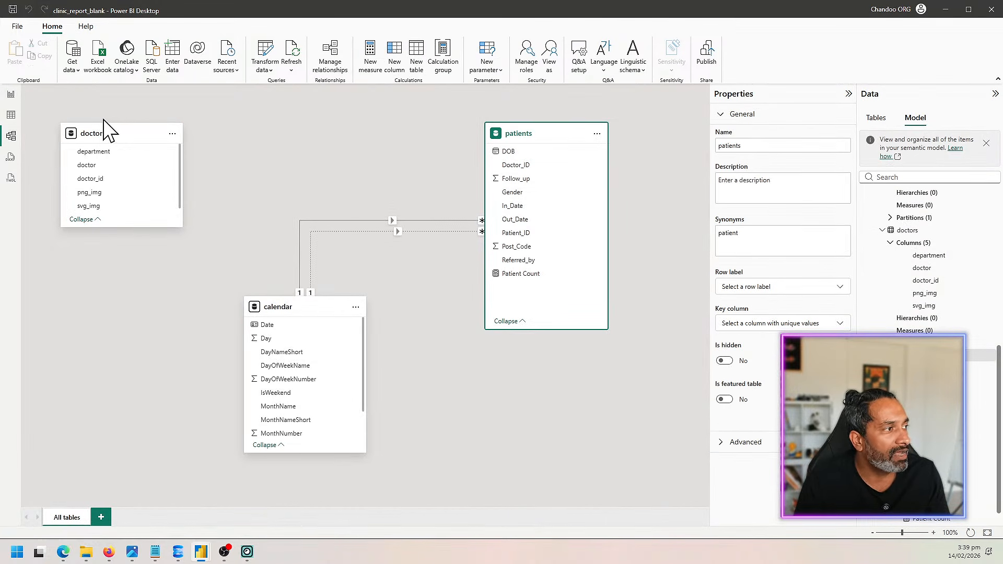
{"action": "left_click_drag", "start_coordinate": [100, 179], "coordinate": [530, 167]}
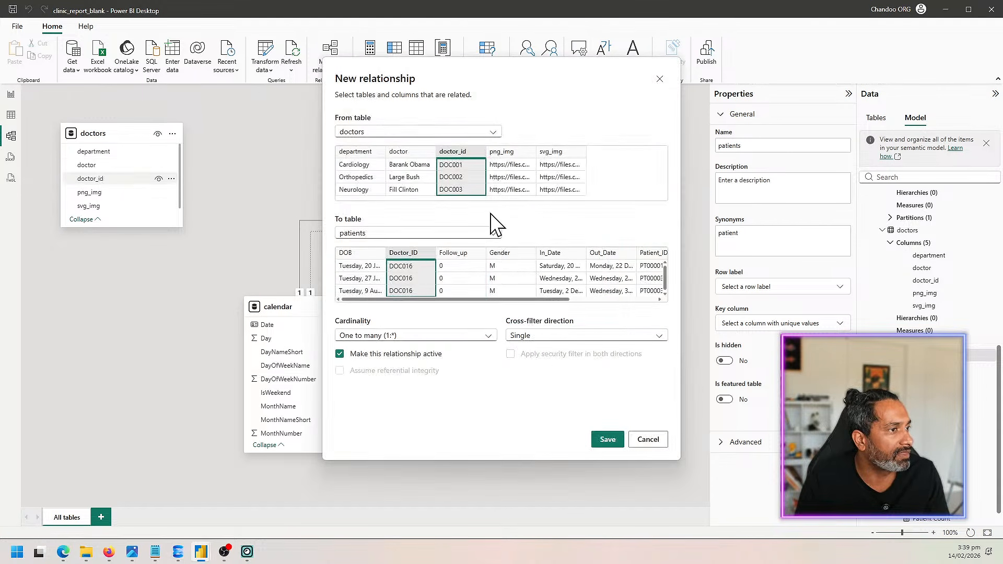
{"action": "left_click", "coordinate": [600, 441]}
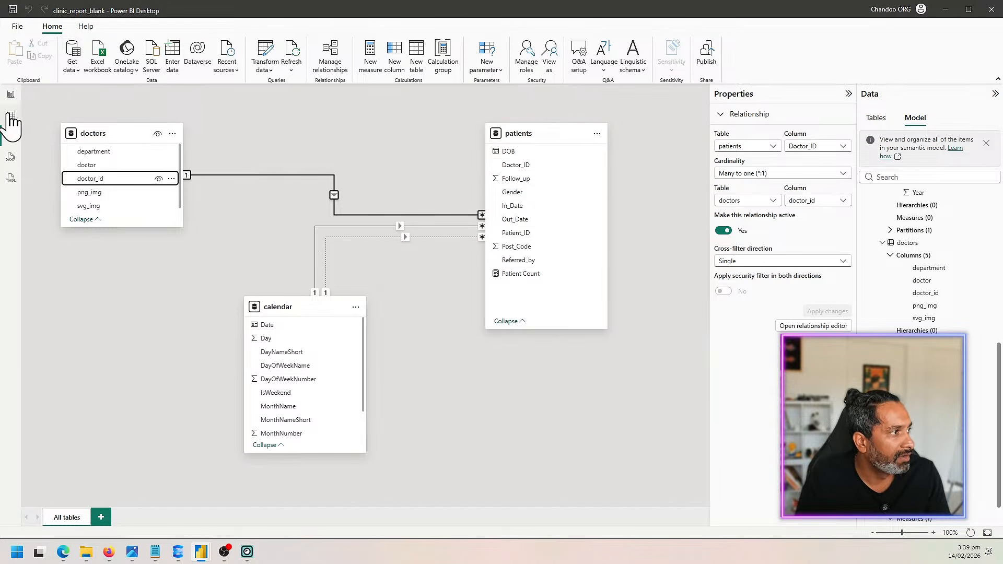
{"action": "left_click", "coordinate": [11, 95]}
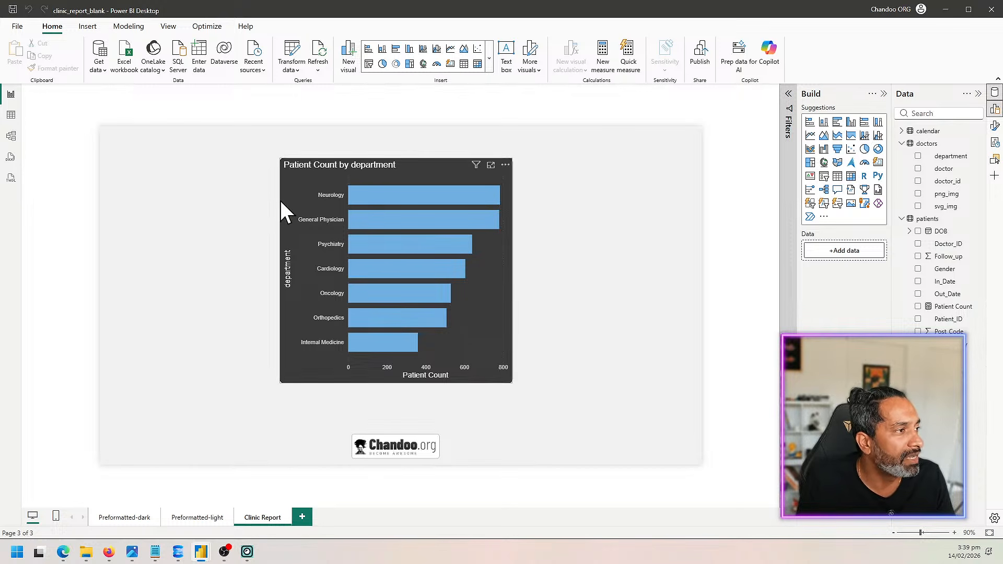
Check the list of analysis questions in Notepad and move the department bar chart to the left side of the report page.
{"action": "left_click", "coordinate": [396, 165]}
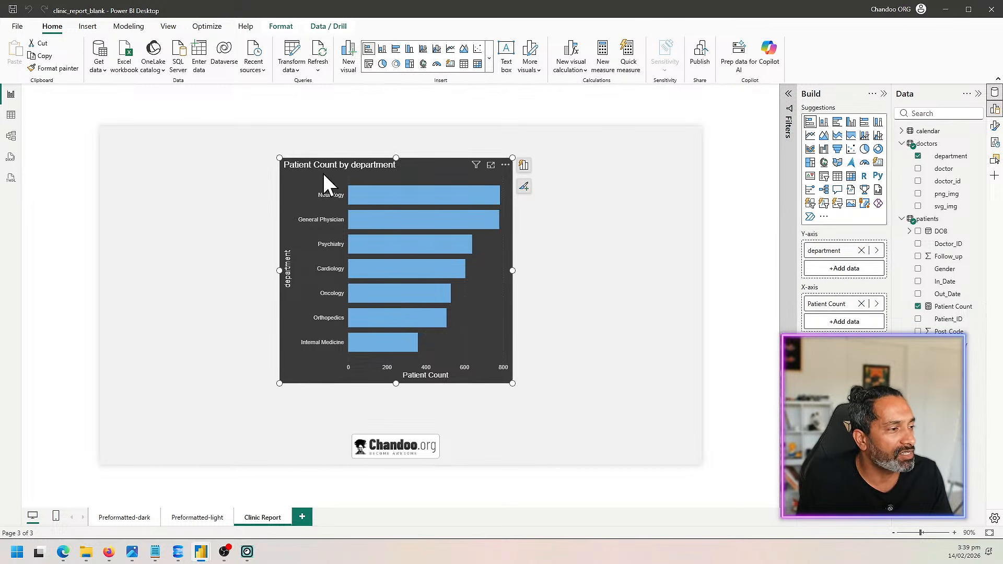
{"action": "mouse_move", "coordinate": [155, 551]}
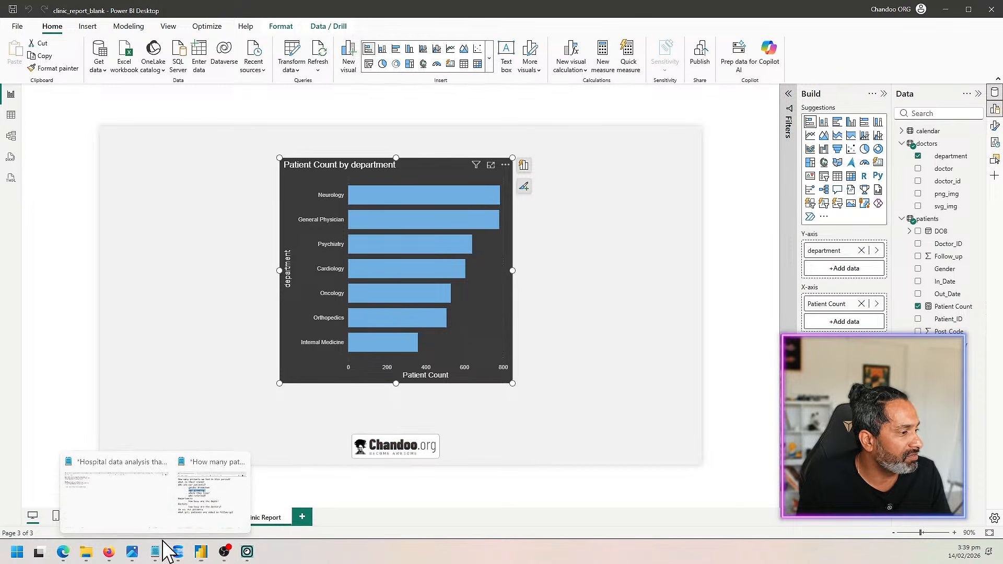
{"action": "left_click", "coordinate": [207, 509]}
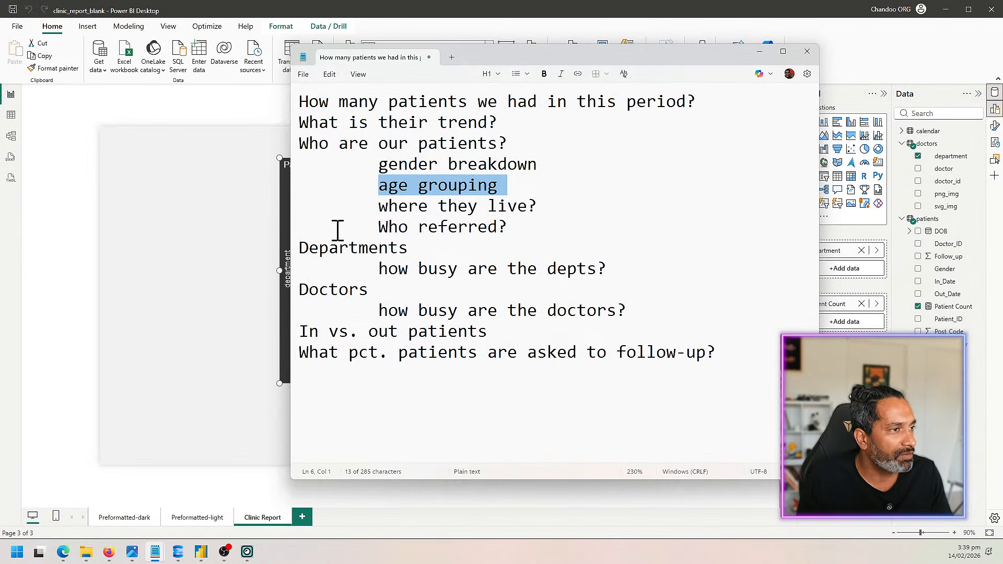
{"action": "left_click", "coordinate": [228, 197]}
{"action": "left_click_drag", "start_coordinate": [425, 182], "coordinate": [225, 179]}
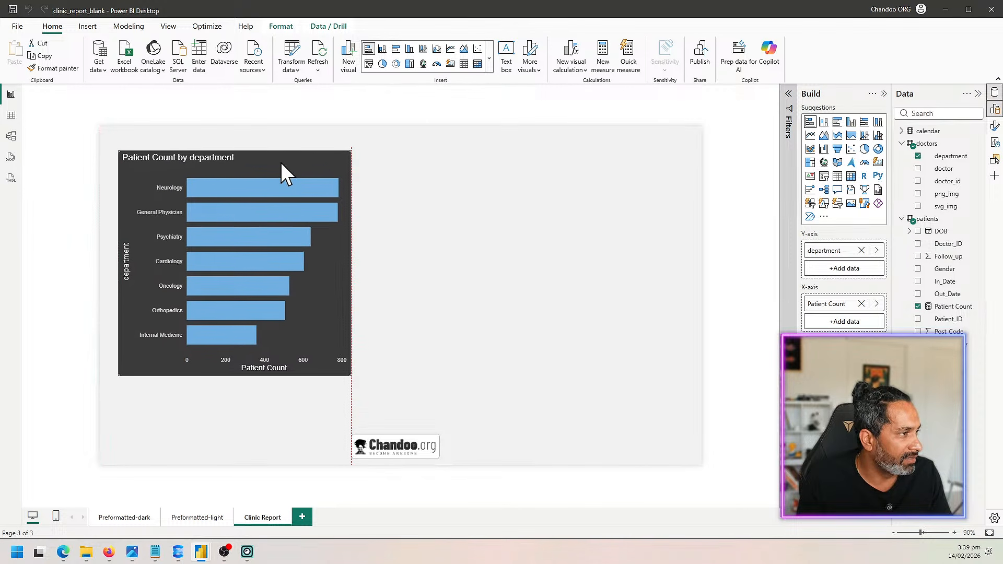
Add a donut chart of Patient Count by Gender from the patients table, sized and placed at the right side of the report page.
{"action": "left_click", "coordinate": [459, 285]}
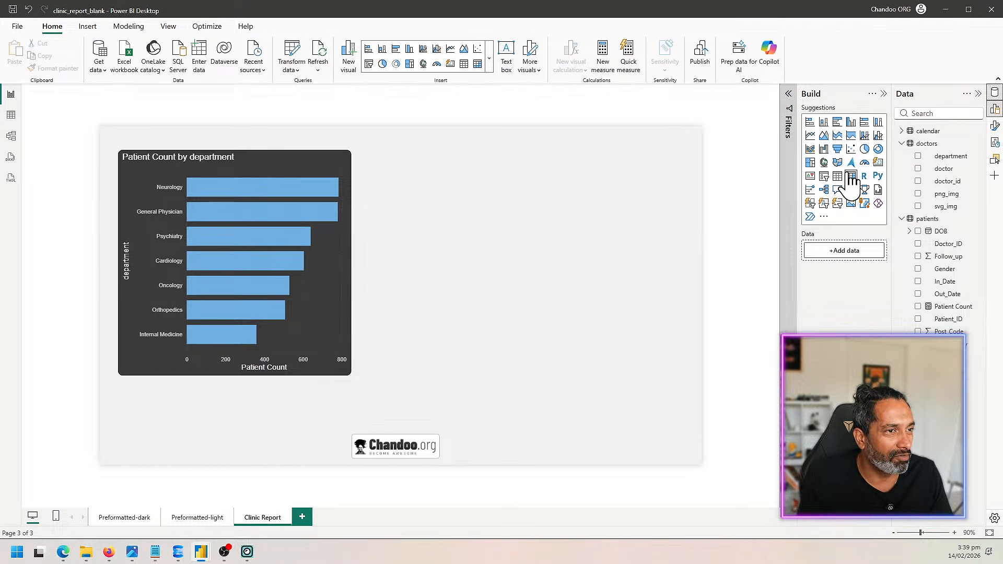
{"action": "left_click", "coordinate": [877, 150]}
{"action": "left_click_drag", "start_coordinate": [441, 229], "coordinate": [550, 226]}
{"action": "left_click_drag", "start_coordinate": [549, 376], "coordinate": [619, 366]}
{"action": "left_click", "coordinate": [522, 370]}
{"action": "left_click_drag", "start_coordinate": [549, 373], "coordinate": [652, 361]}
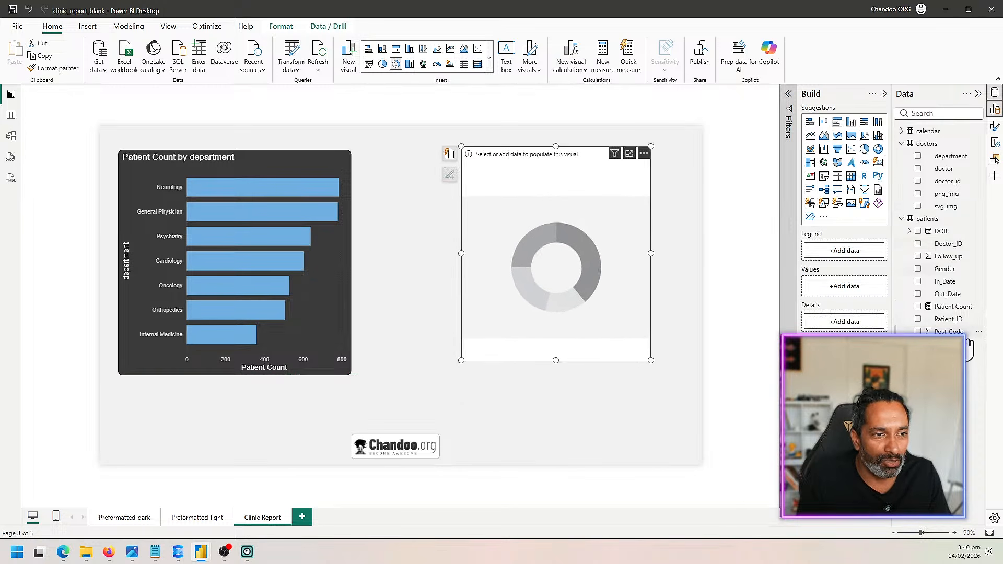
{"action": "left_click_drag", "start_coordinate": [948, 272], "coordinate": [860, 253]}
{"action": "left_click_drag", "start_coordinate": [955, 307], "coordinate": [855, 308]}
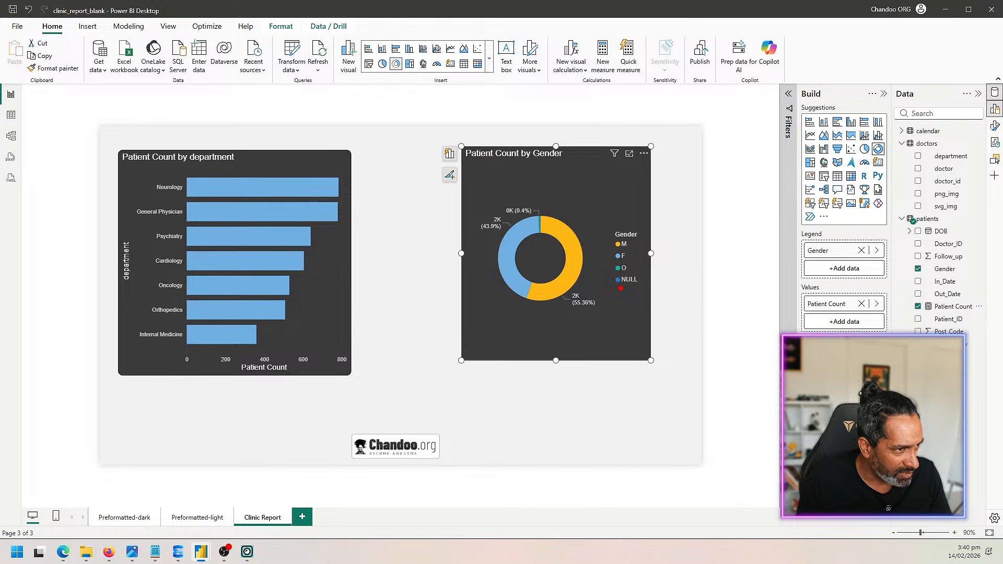
{"action": "left_click_drag", "start_coordinate": [612, 272], "coordinate": [649, 288]}
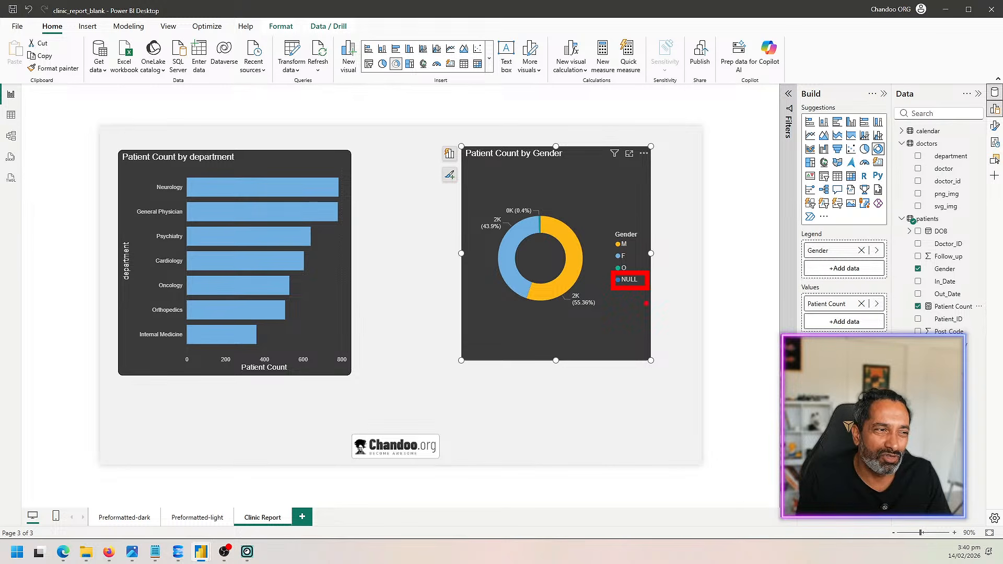
{"action": "left_click_drag", "start_coordinate": [665, 277], "coordinate": [702, 281]}
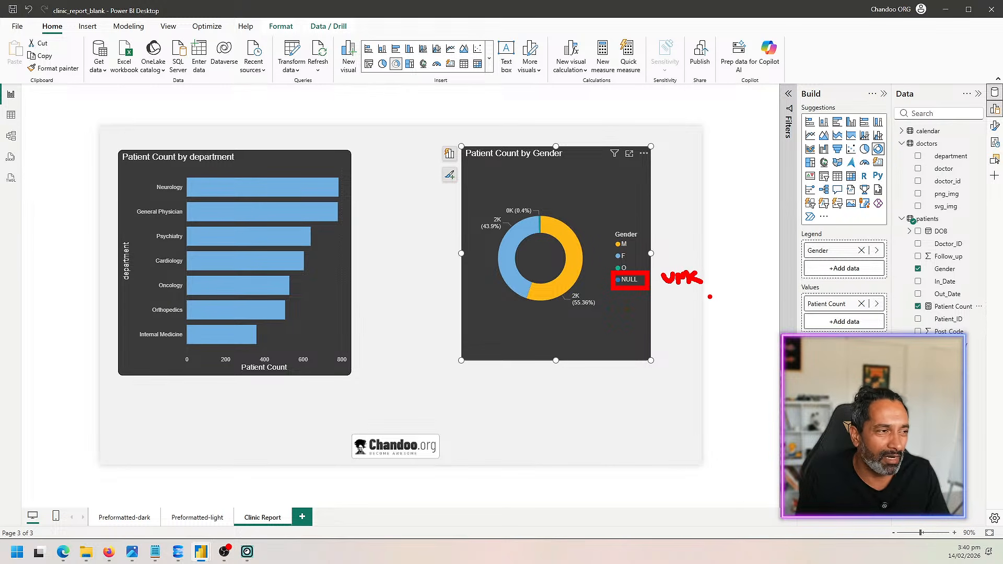
{"action": "key", "text": "Escape"}
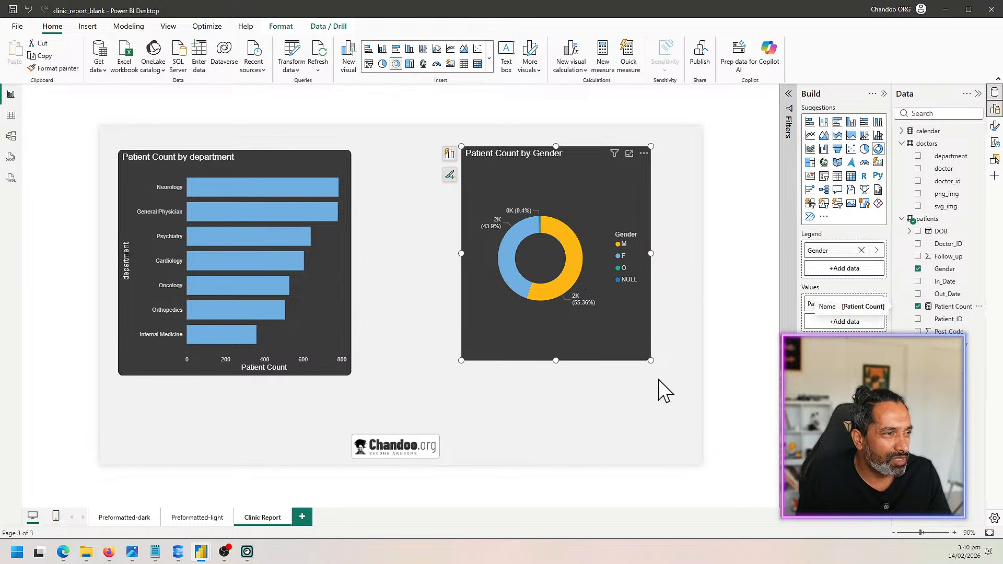
Examine how selecting the M and F slices of the gender donut highlights the department bars, checking General Physician and Neurology, and clear the selection.
{"action": "left_click", "coordinate": [568, 406]}
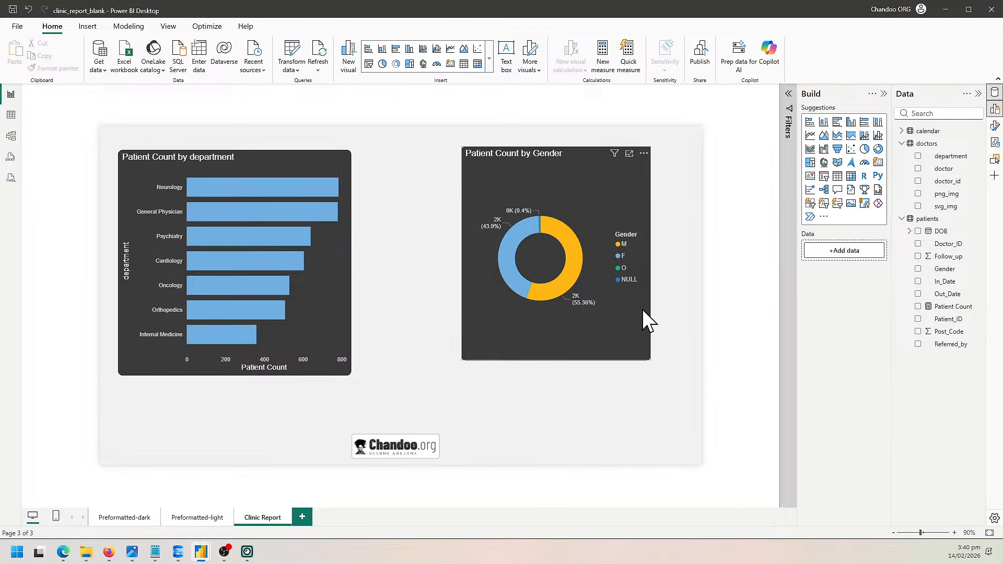
{"action": "mouse_move", "coordinate": [556, 289]}
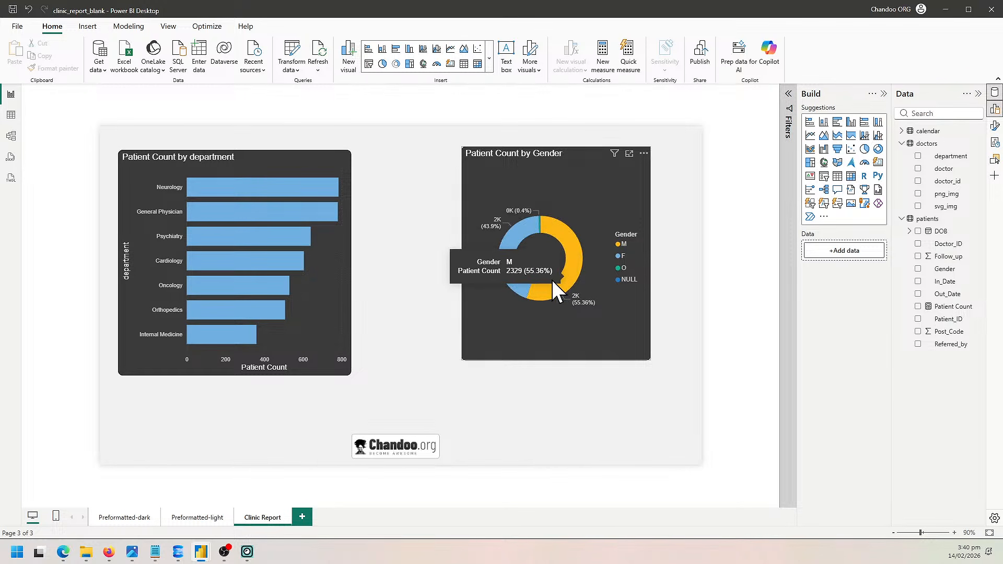
{"action": "left_click", "coordinate": [567, 282]}
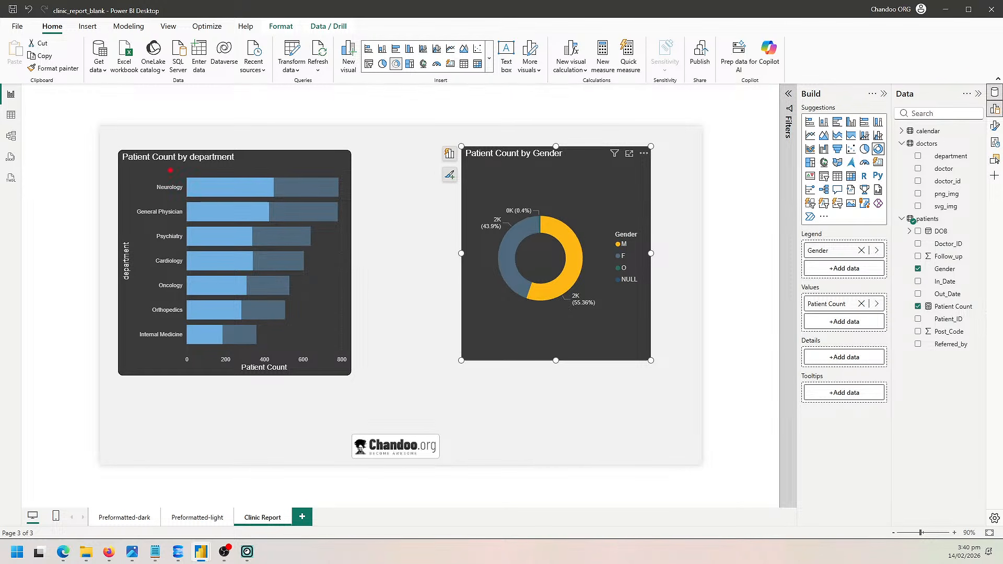
{"action": "mouse_move", "coordinate": [135, 174]}
{"action": "left_mouse_down"}
{"action": "mouse_move", "coordinate": [329, 387]}
{"action": "mouse_move", "coordinate": [362, 365]}
{"action": "left_mouse_up"}
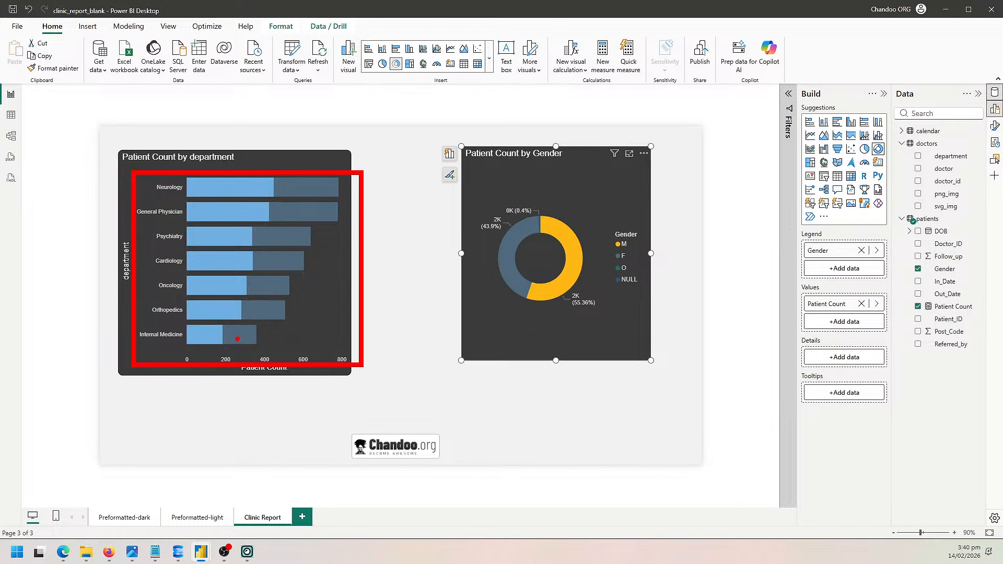
{"action": "key", "text": "Escape"}
{"action": "left_click", "coordinate": [512, 312]}
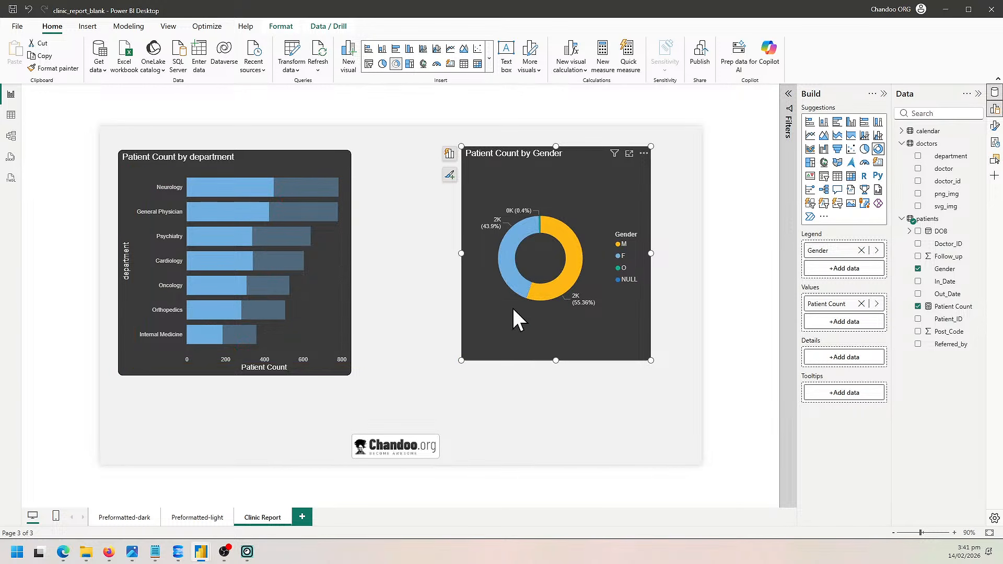
{"action": "left_click", "coordinate": [512, 280]}
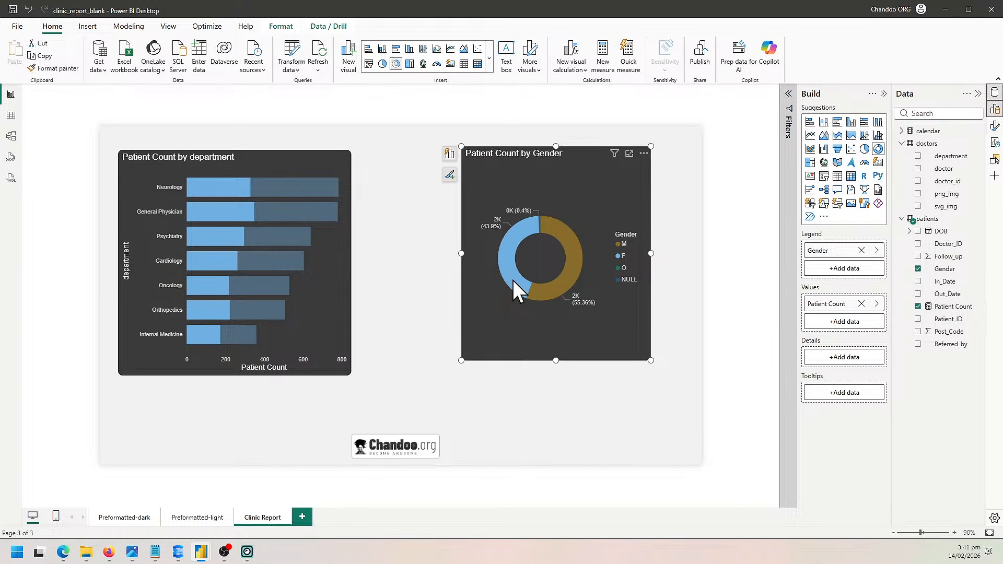
{"action": "left_click", "coordinate": [536, 290]}
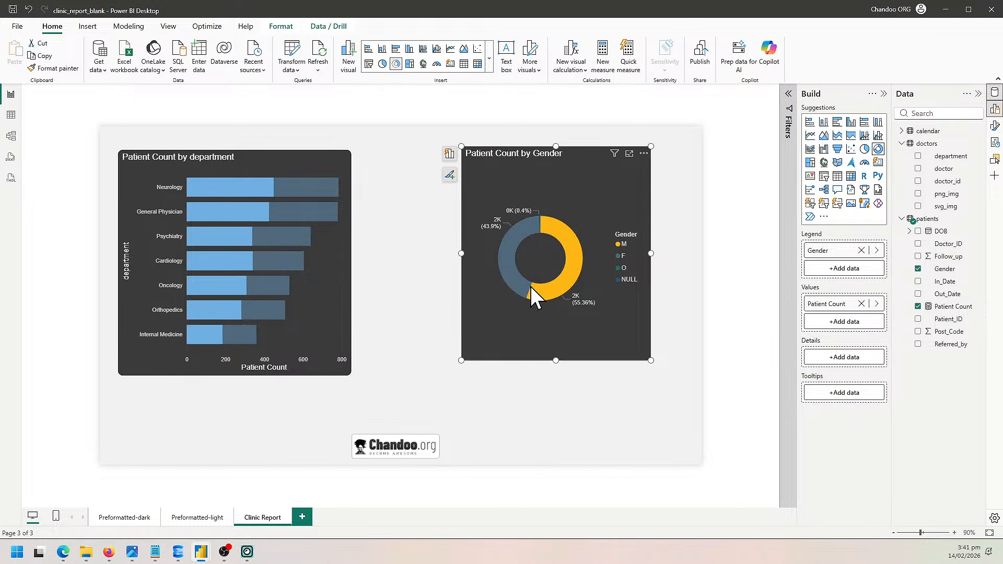
{"action": "left_click", "coordinate": [513, 278]}
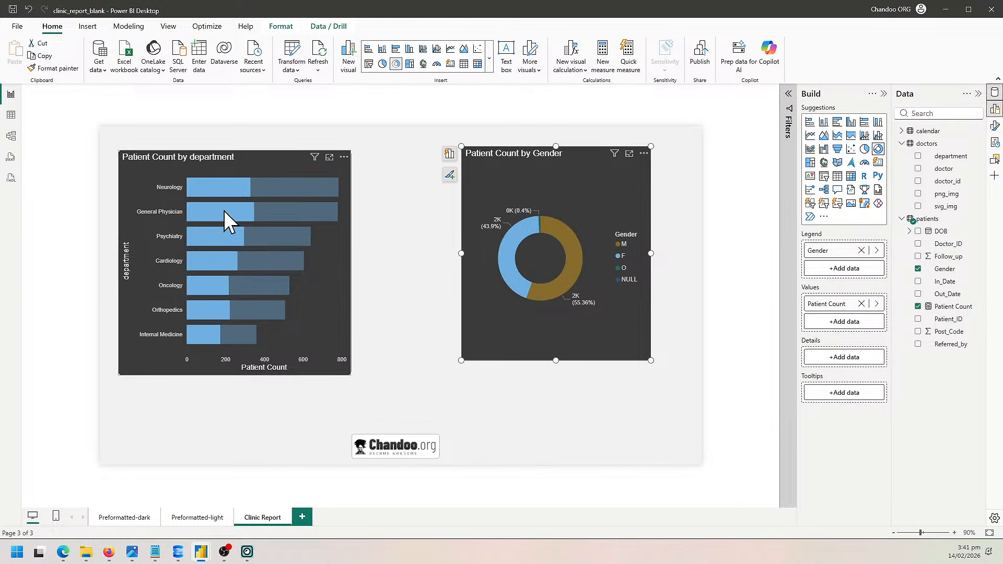
{"action": "mouse_move", "coordinate": [245, 212]}
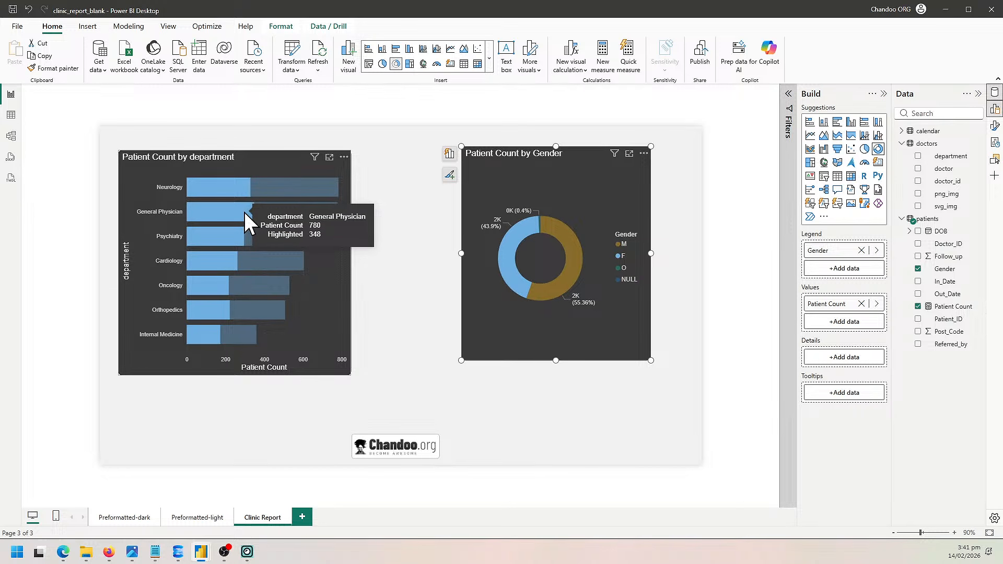
{"action": "mouse_move", "coordinate": [234, 186]}
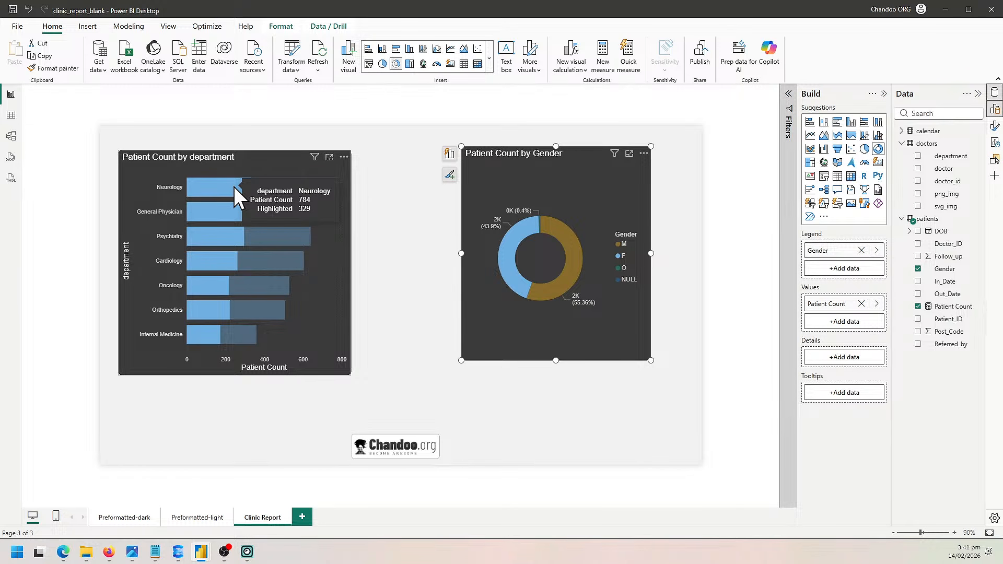
{"action": "left_click", "coordinate": [501, 265]}
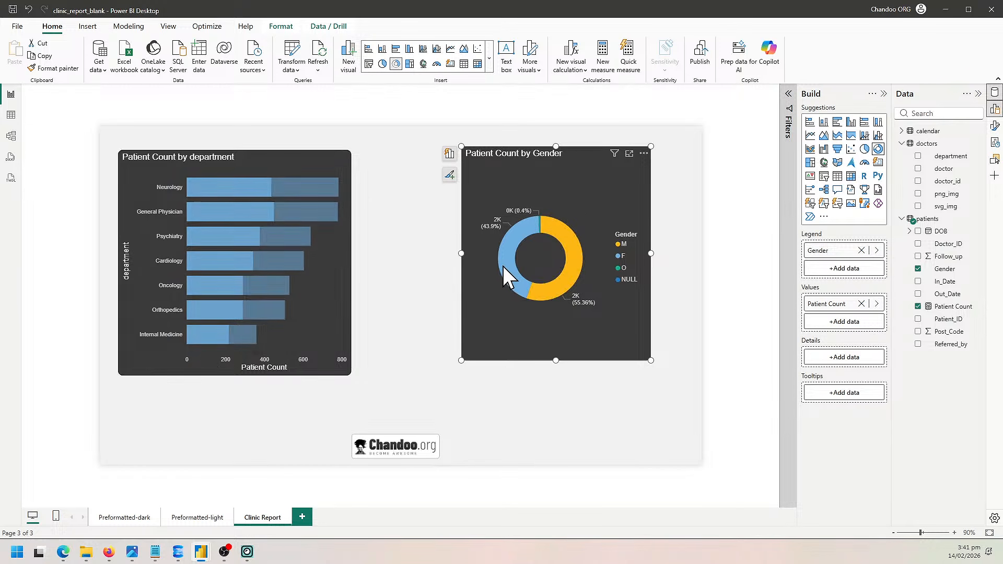
Select Neurology, General Physician, Psychiatry and Cardiology in the department chart to examine each one's gender split, and clear the selection.
{"action": "left_click", "coordinate": [208, 188]}
{"action": "left_click", "coordinate": [258, 186]}
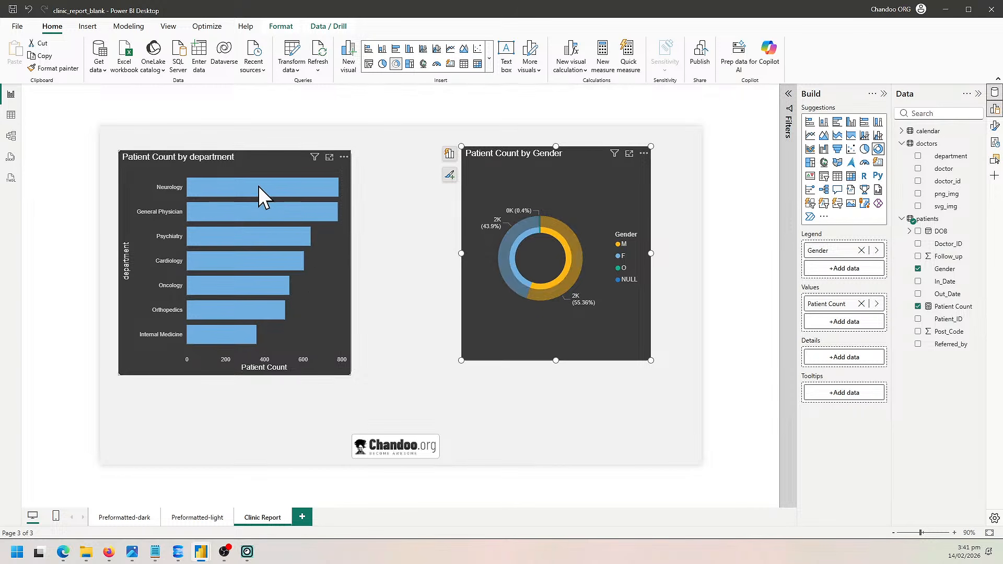
{"action": "left_click", "coordinate": [233, 186]}
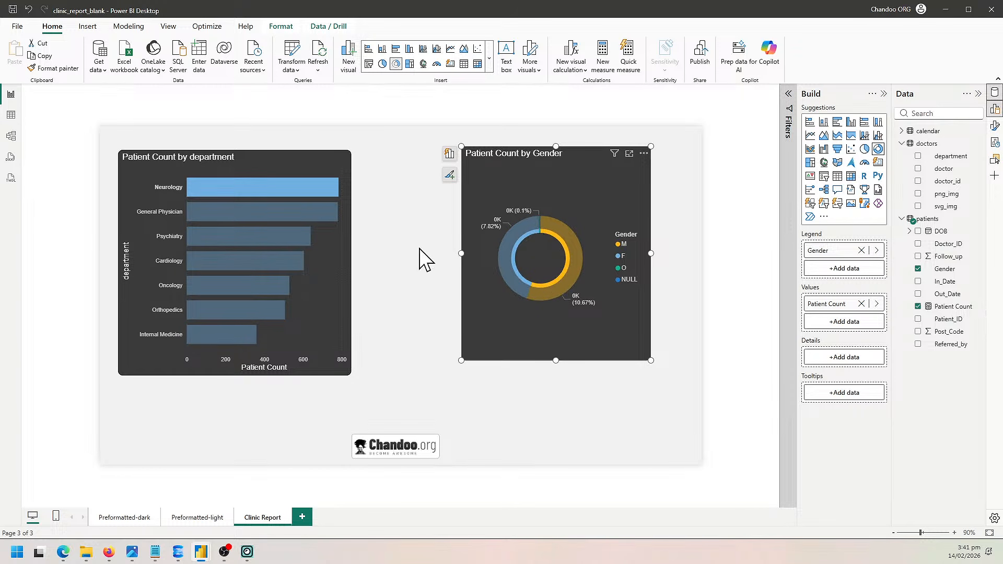
{"action": "left_click", "coordinate": [218, 211]}
{"action": "left_click", "coordinate": [246, 237]}
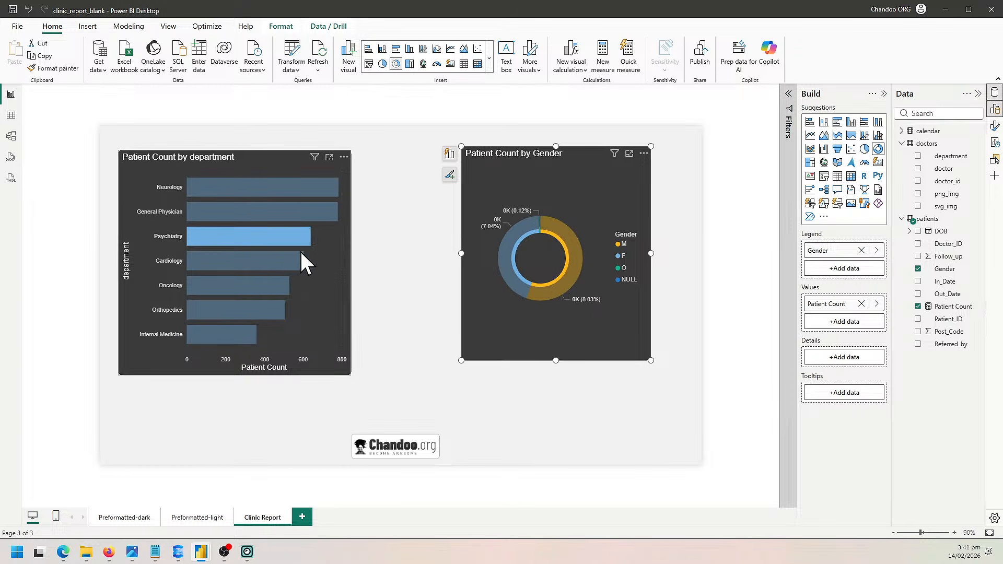
{"action": "left_click", "coordinate": [237, 261]}
{"action": "left_click", "coordinate": [236, 260]}
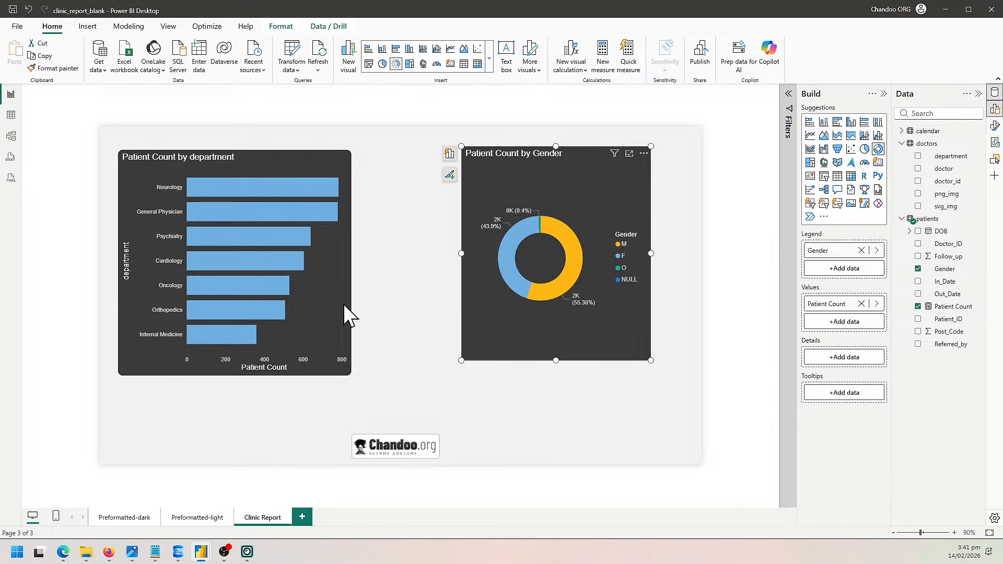
{"action": "left_click", "coordinate": [250, 263]}
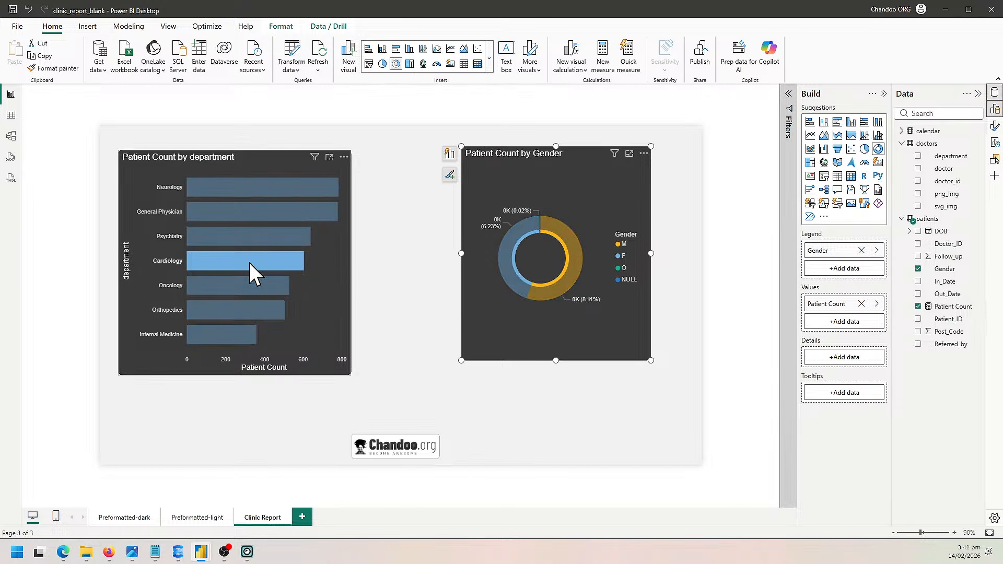
{"action": "left_click", "coordinate": [249, 262]}
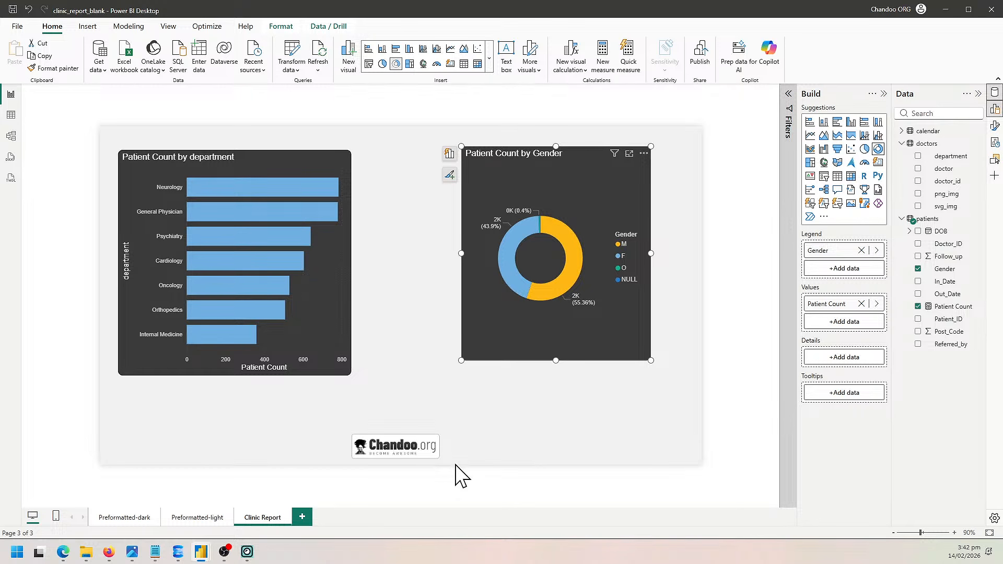
{"action": "left_click", "coordinate": [497, 371]}
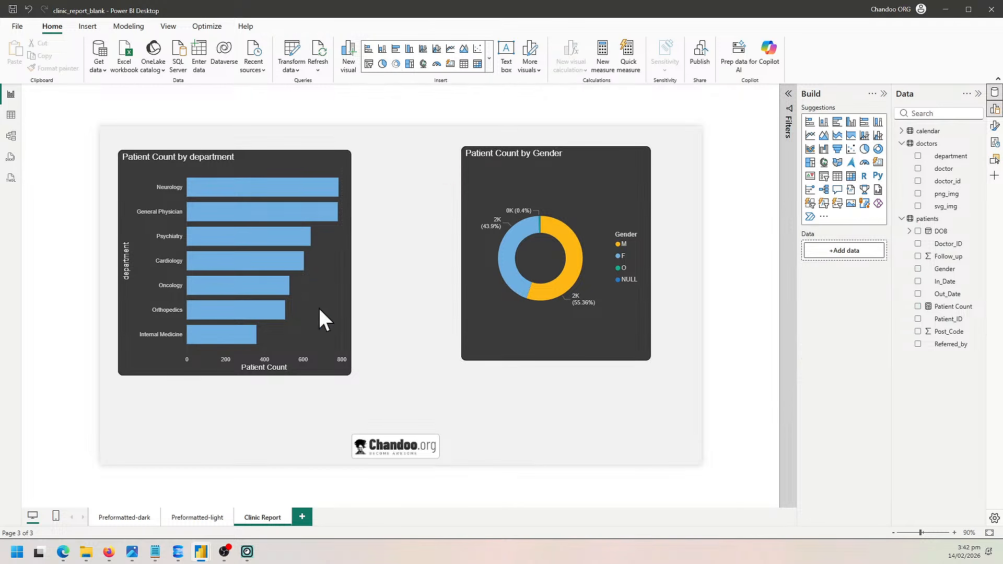
{"action": "left_click", "coordinate": [246, 192]}
{"action": "left_click", "coordinate": [246, 192]}
{"action": "left_click_drag", "start_coordinate": [609, 271], "coordinate": [648, 290]}
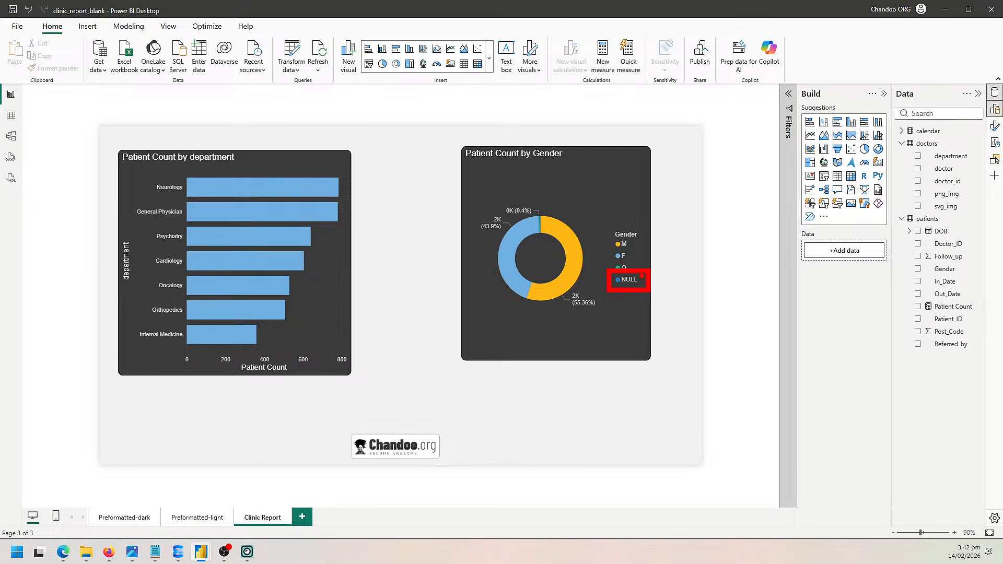
{"action": "key", "text": "Escape"}
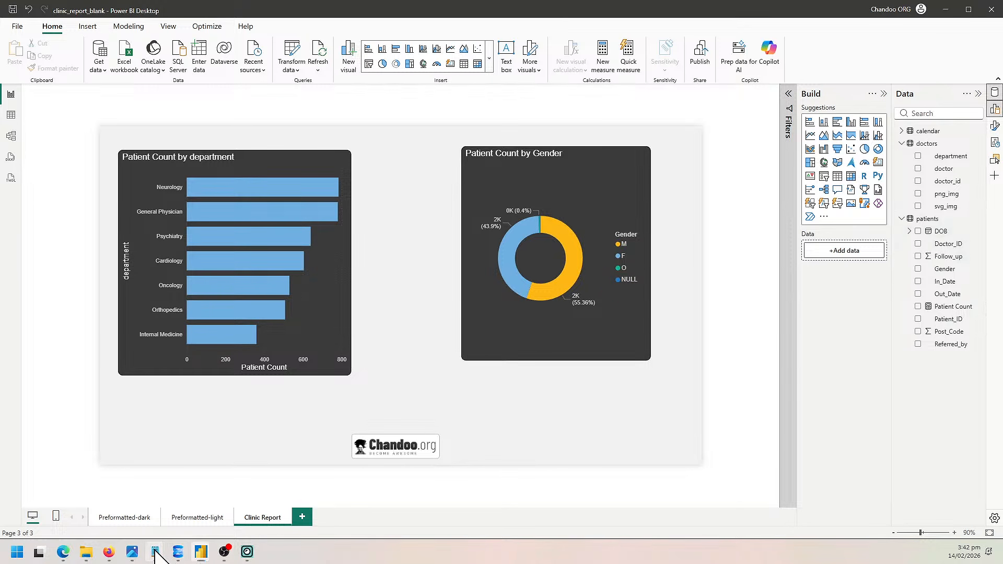
Switch to the Notepad list of analysis questions and highlight the line "In vs. out patients".
{"action": "mouse_move", "coordinate": [155, 551]}
{"action": "left_click", "coordinate": [217, 506]}
{"action": "left_click", "coordinate": [385, 182]}
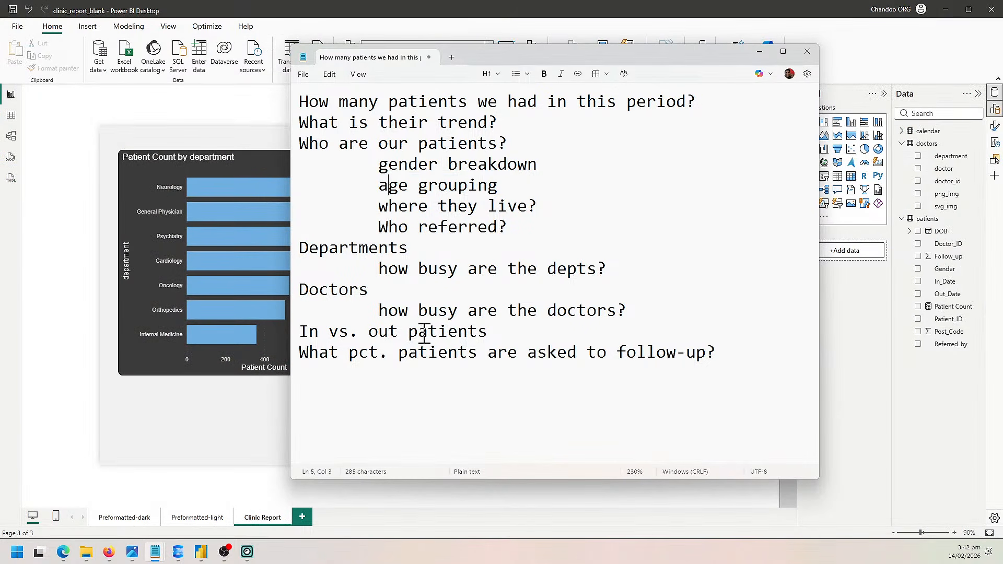
{"action": "left_click_drag", "start_coordinate": [309, 337], "coordinate": [528, 319]}
{"action": "left_click_drag", "start_coordinate": [513, 330], "coordinate": [296, 337]}
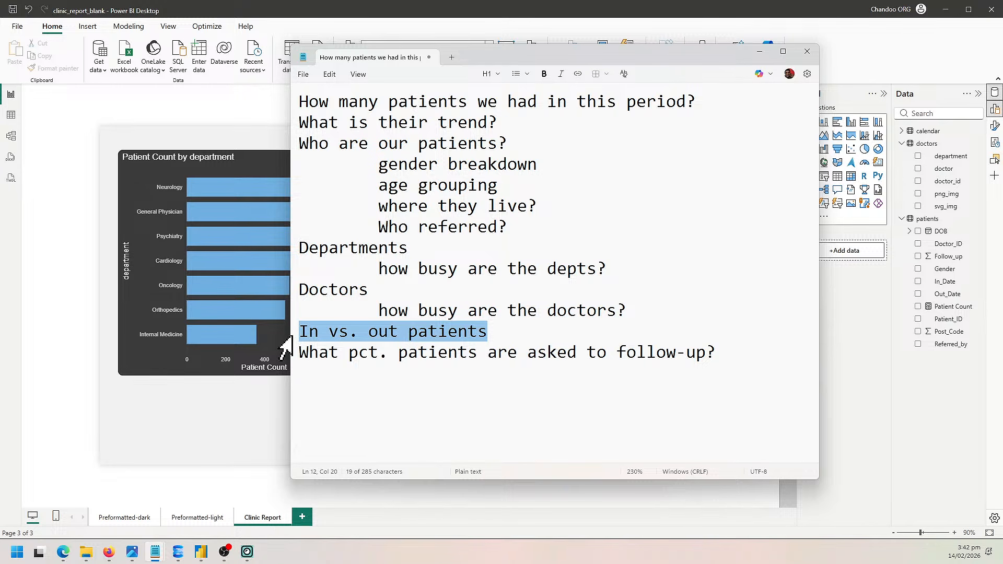
Return to the report, open the Power Query Editor and maximize its window.
{"action": "left_click", "coordinate": [243, 436]}
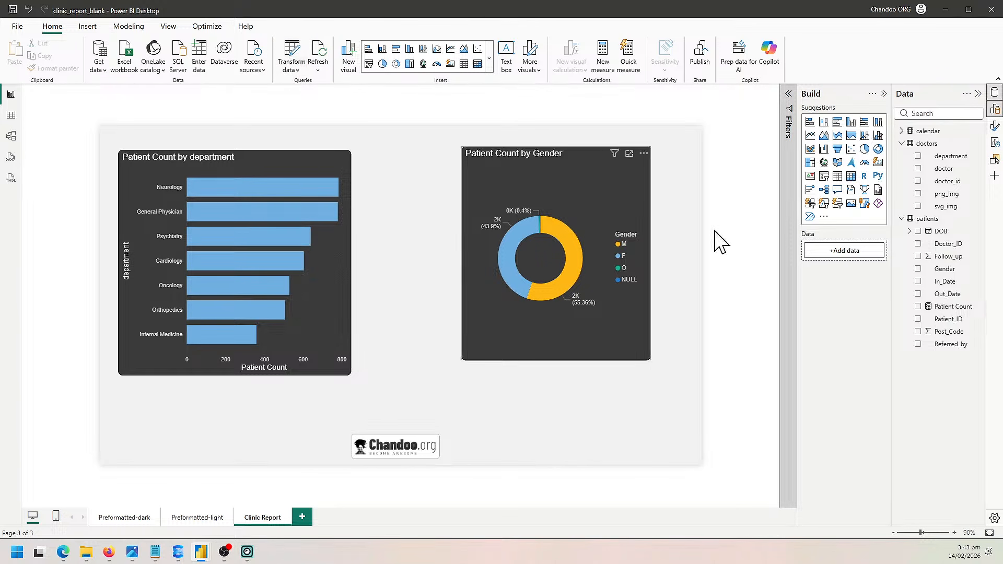
{"action": "left_click_drag", "start_coordinate": [1002, 29], "coordinate": [408, 68]}
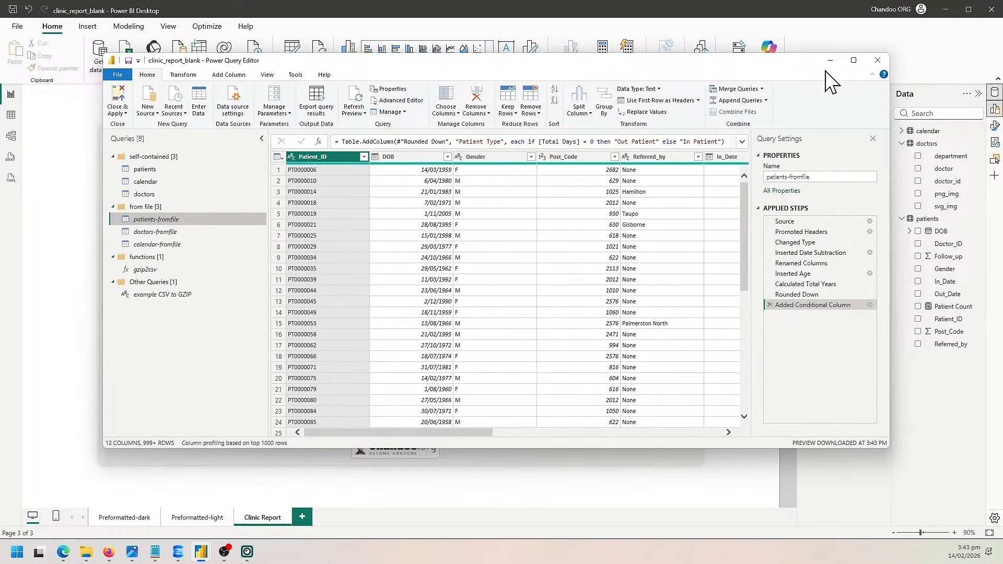
{"action": "left_click", "coordinate": [853, 60]}
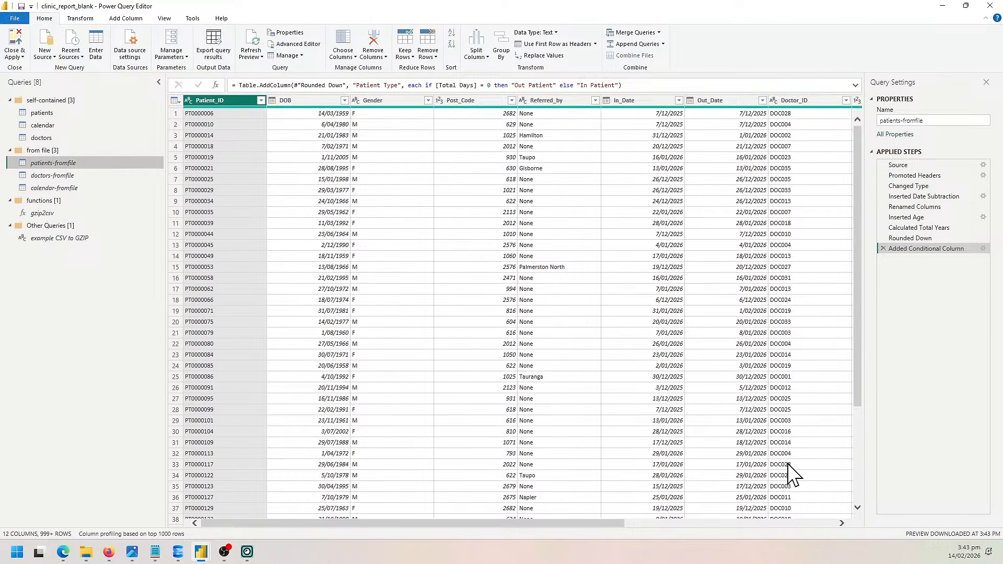
Collapse the "from file" query group, look through the self-contained calendar and doctors queries, and open the self-contained patients query.
{"action": "left_click", "coordinate": [10, 150]}
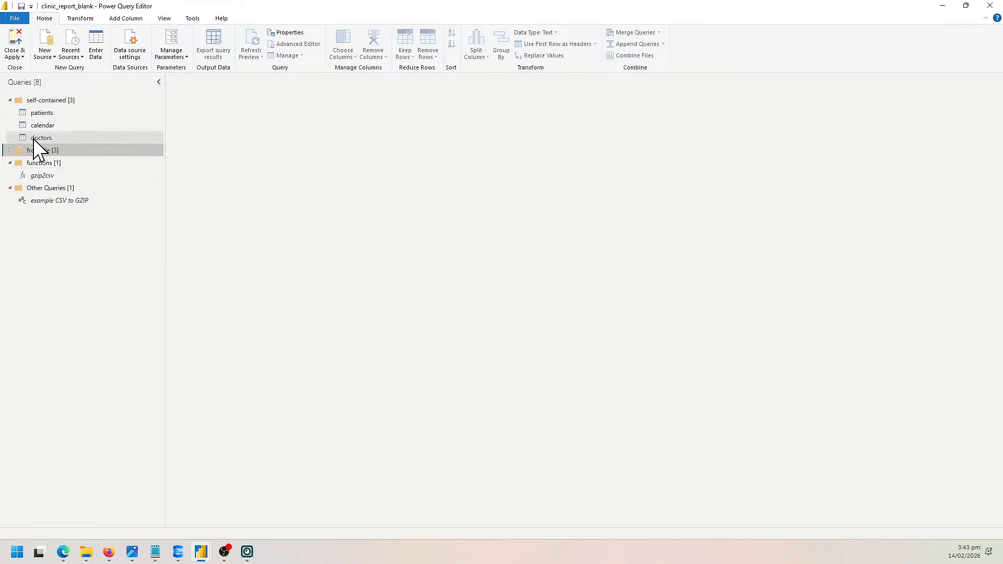
{"action": "left_click", "coordinate": [65, 114]}
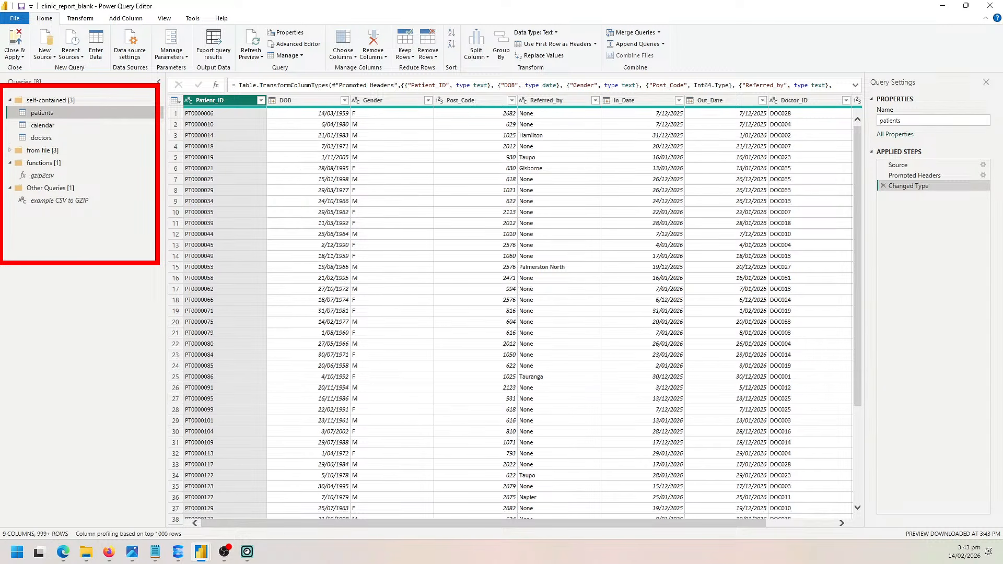
{"action": "mouse_move", "coordinate": [67, 114]}
{"action": "left_mouse_down"}
{"action": "mouse_move", "coordinate": [93, 108]}
{"action": "mouse_move", "coordinate": [85, 133]}
{"action": "left_mouse_up"}
{"action": "left_click_drag", "start_coordinate": [24, 107], "coordinate": [75, 109]}
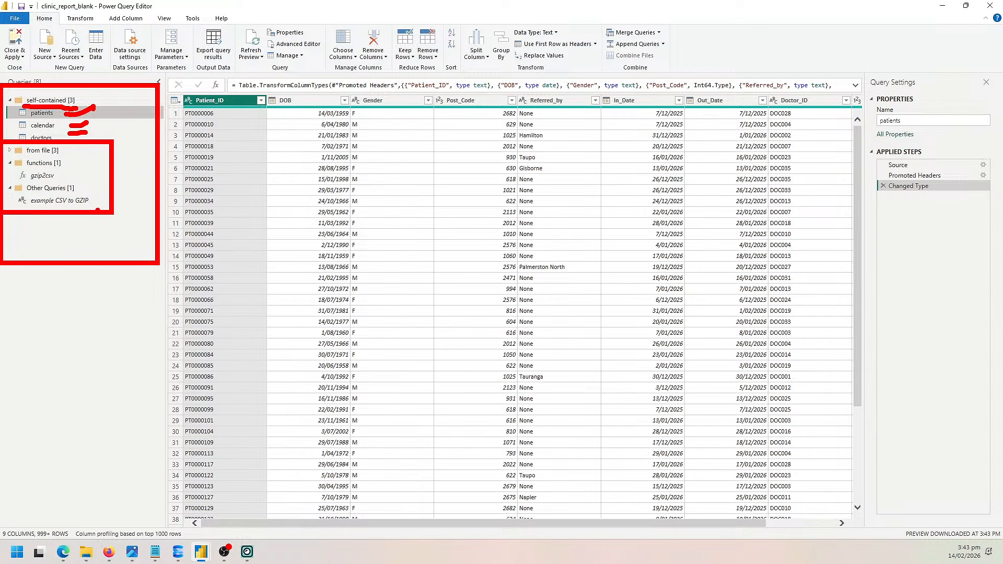
{"action": "key", "text": "Escape"}
{"action": "left_click", "coordinate": [56, 126]}
{"action": "left_click", "coordinate": [48, 138]}
{"action": "left_click", "coordinate": [53, 114]}
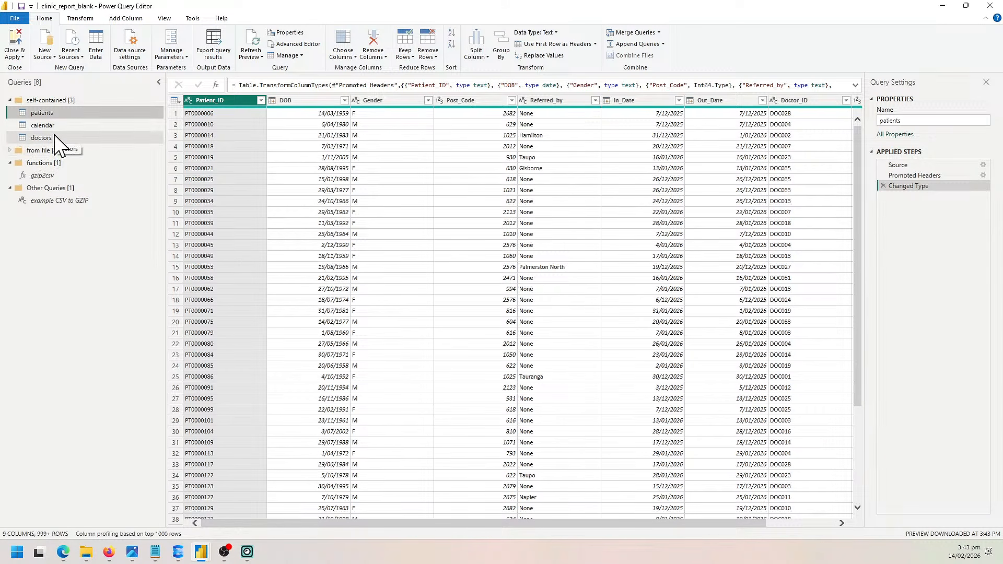
{"action": "left_click_drag", "start_coordinate": [737, 522], "coordinate": [623, 527]}
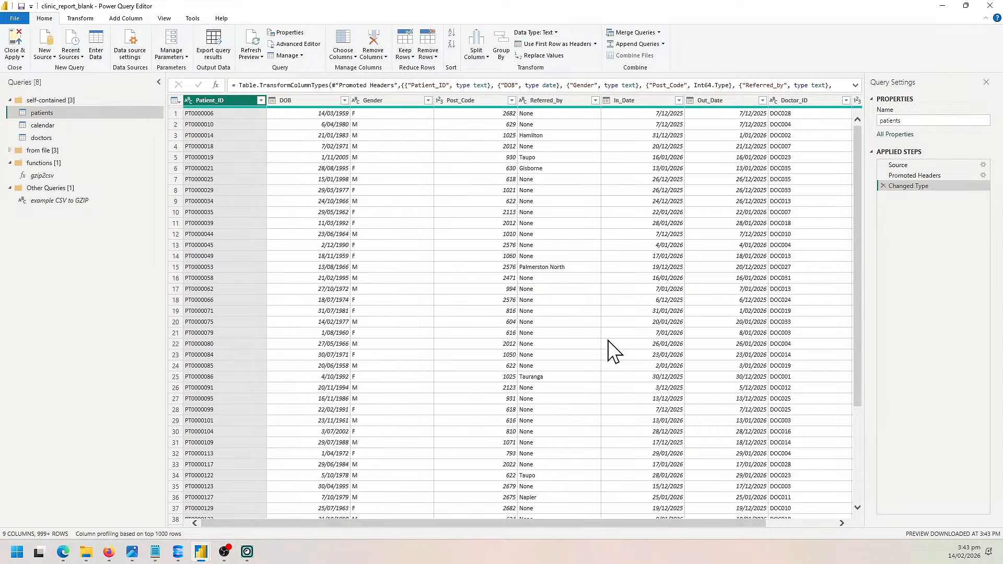
Examine the distinct values in the Gender column of the patients query, paying attention to the NULL entry.
{"action": "left_click", "coordinate": [390, 100]}
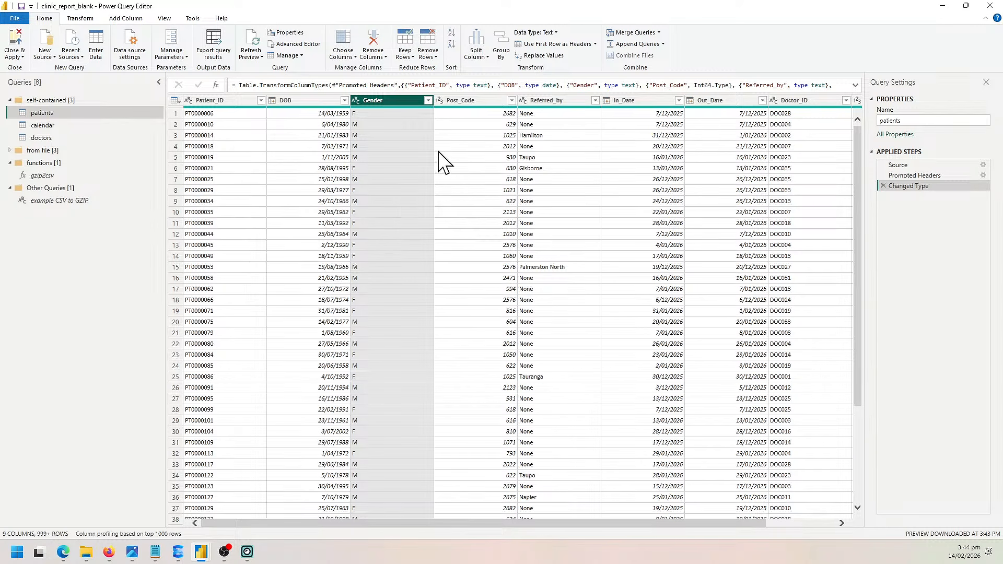
{"action": "left_click_drag", "start_coordinate": [338, 86], "coordinate": [461, 462]}
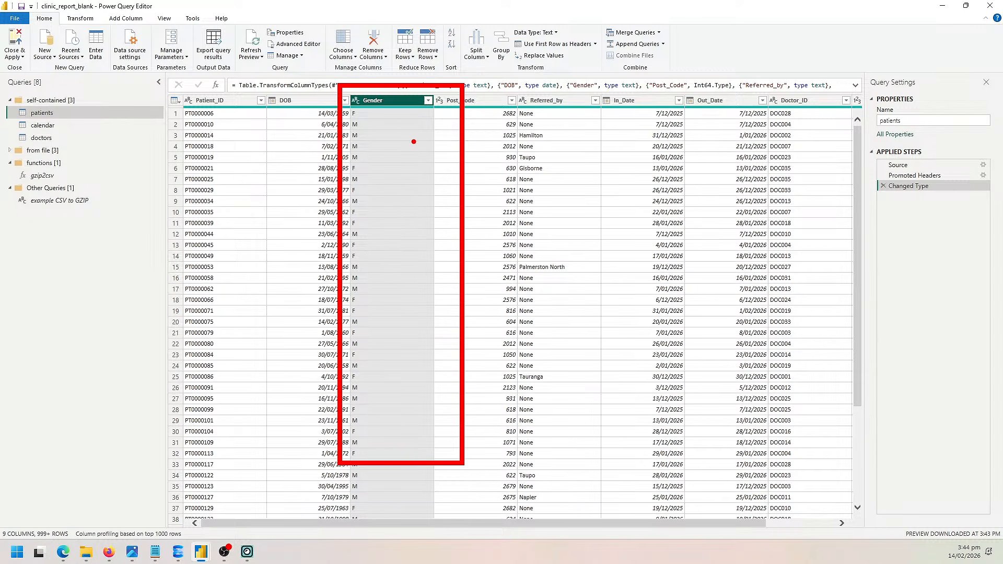
{"action": "key", "text": "Escape"}
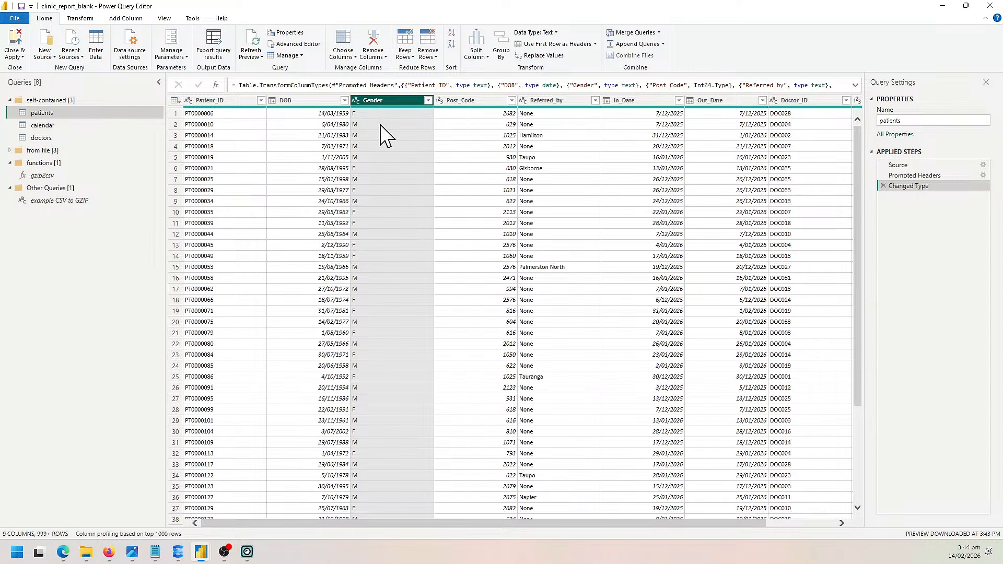
{"action": "left_click", "coordinate": [428, 100]}
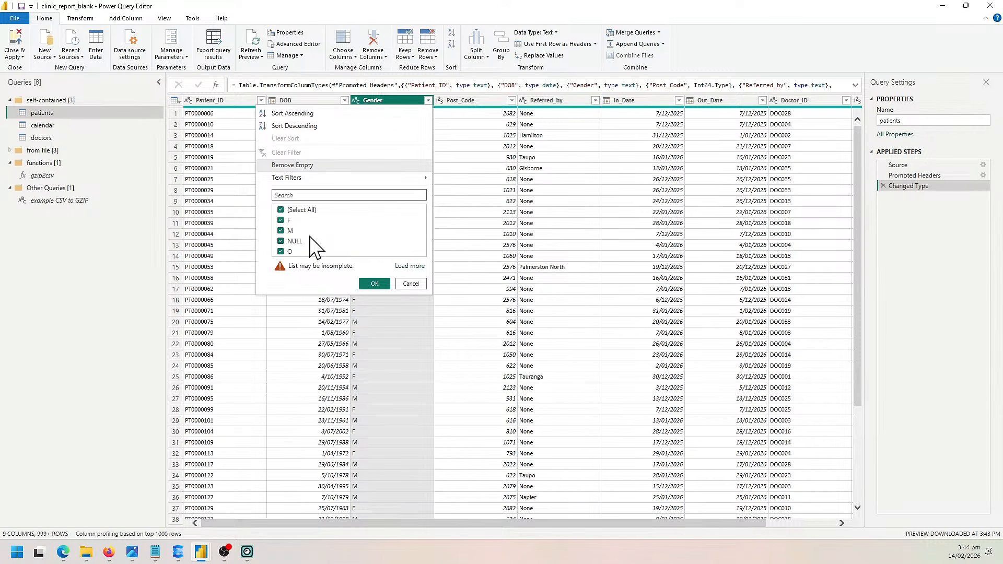
{"action": "left_click_drag", "start_coordinate": [272, 234], "coordinate": [318, 253]}
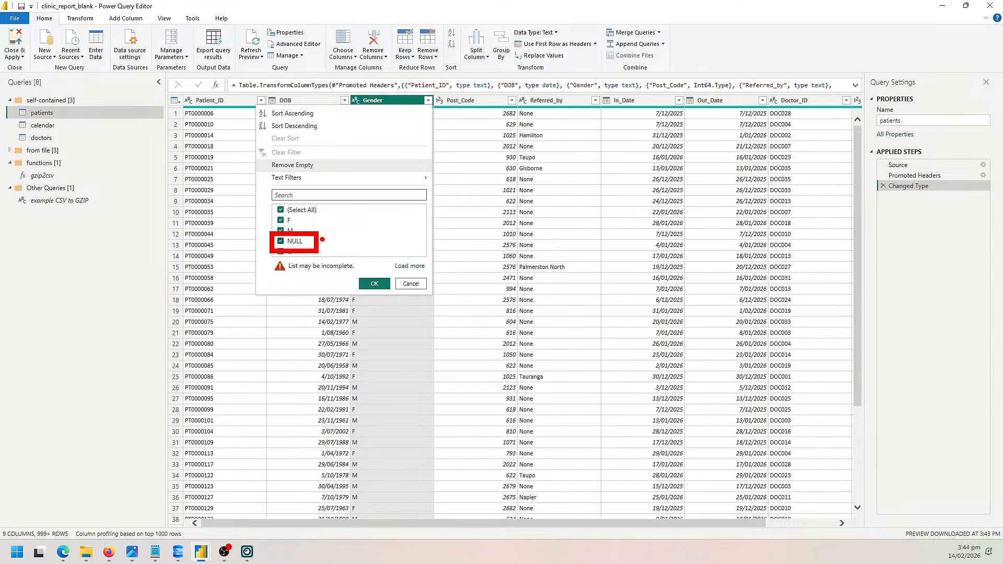
{"action": "key", "text": "Escape"}
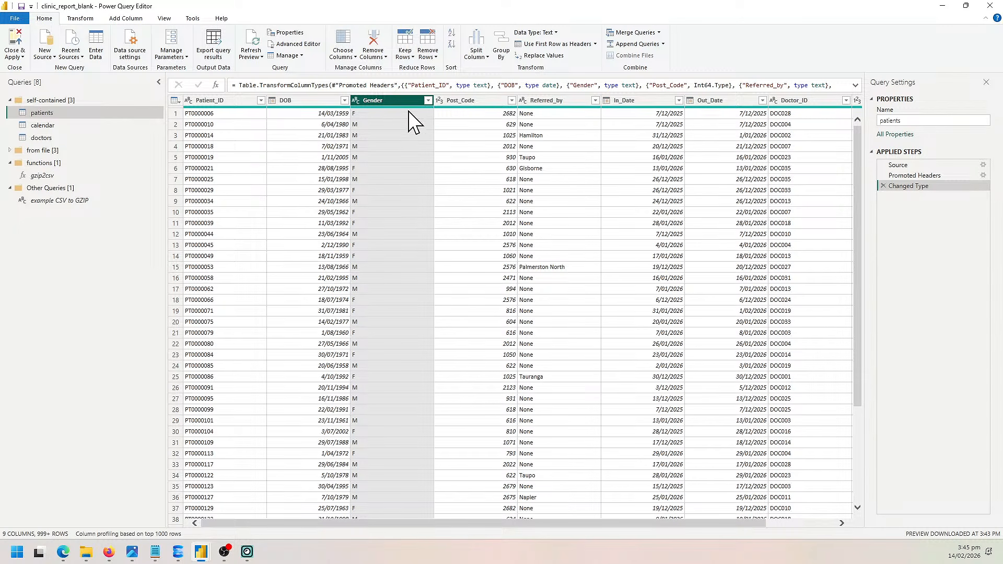
Replace the value NULL with UNK in the Gender column and check the column's list of distinct values.
{"action": "right_click", "coordinate": [400, 102]}
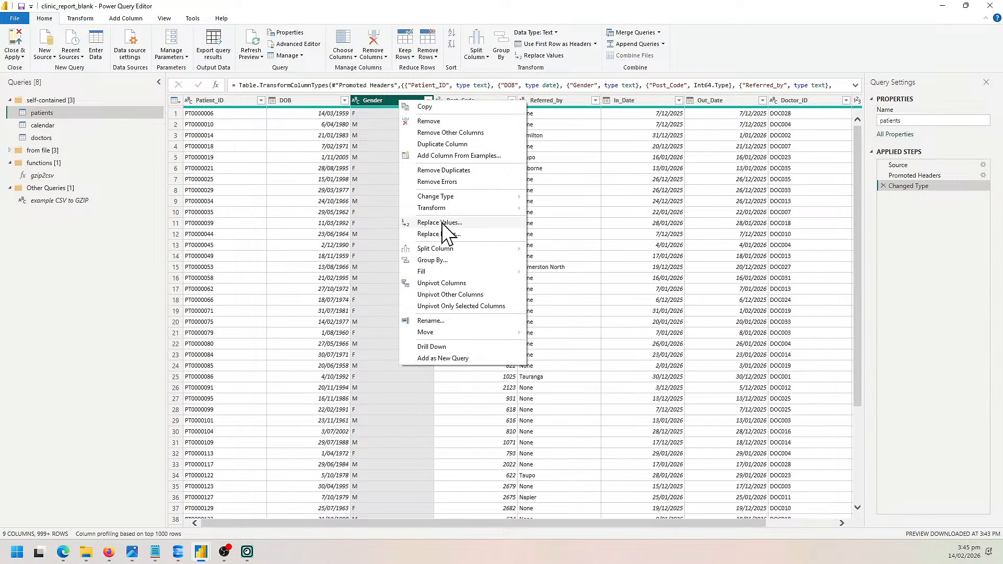
{"action": "left_click", "coordinate": [455, 224]}
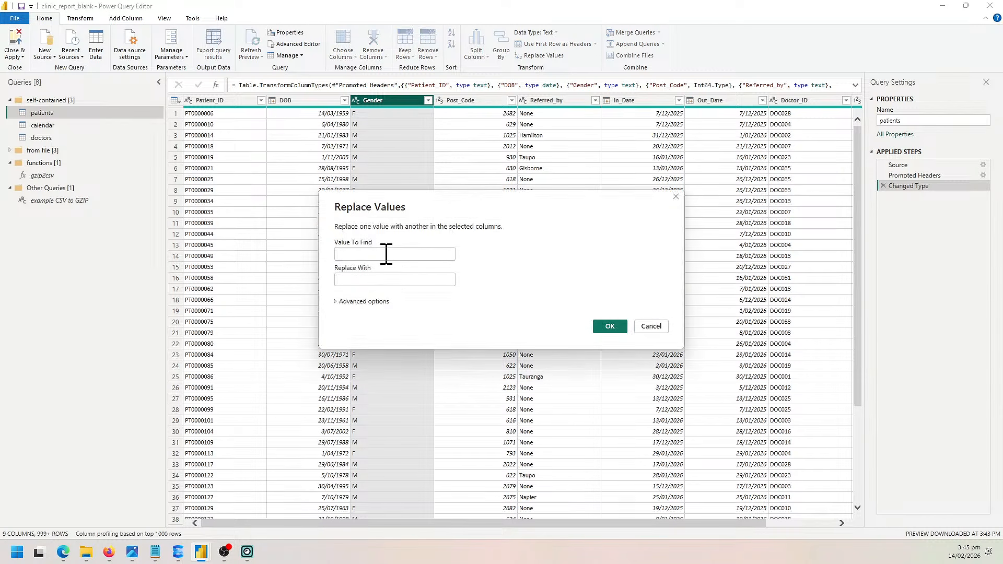
{"action": "left_click", "coordinate": [386, 255]}
{"action": "left_click", "coordinate": [392, 279]}
{"action": "type", "text": "UNK"}
{"action": "left_click", "coordinate": [609, 328]}
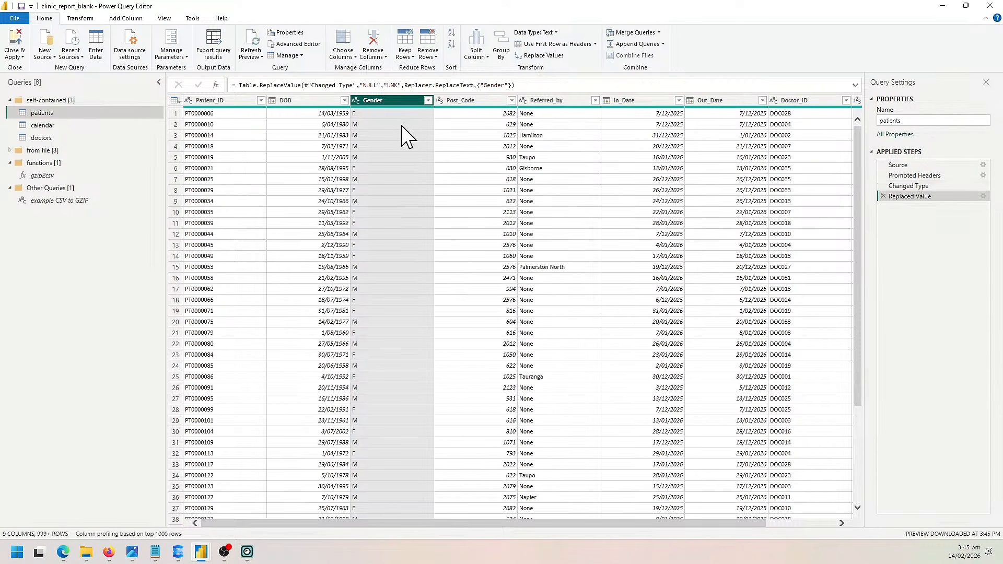
{"action": "left_click", "coordinate": [428, 100]}
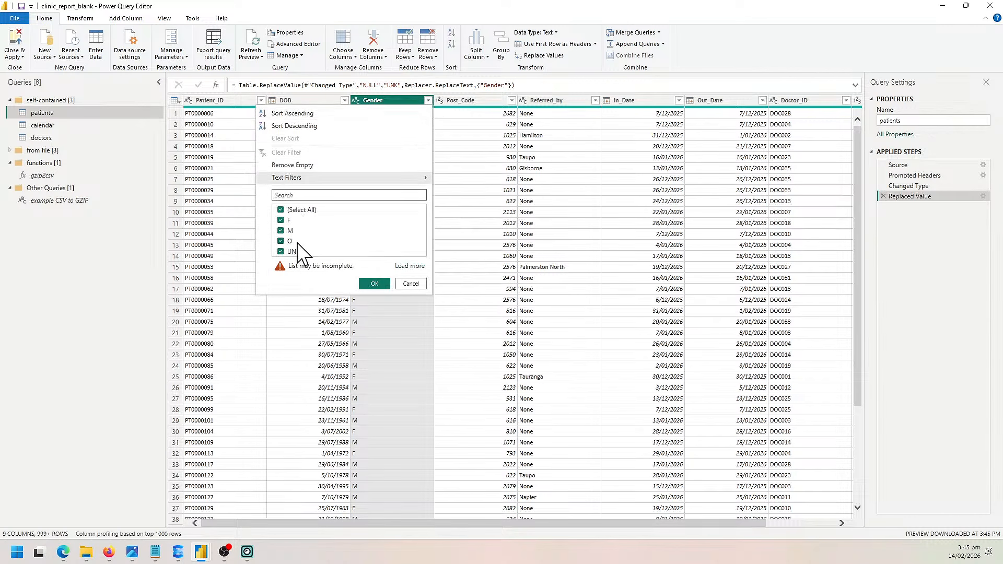
{"action": "left_click", "coordinate": [434, 297]}
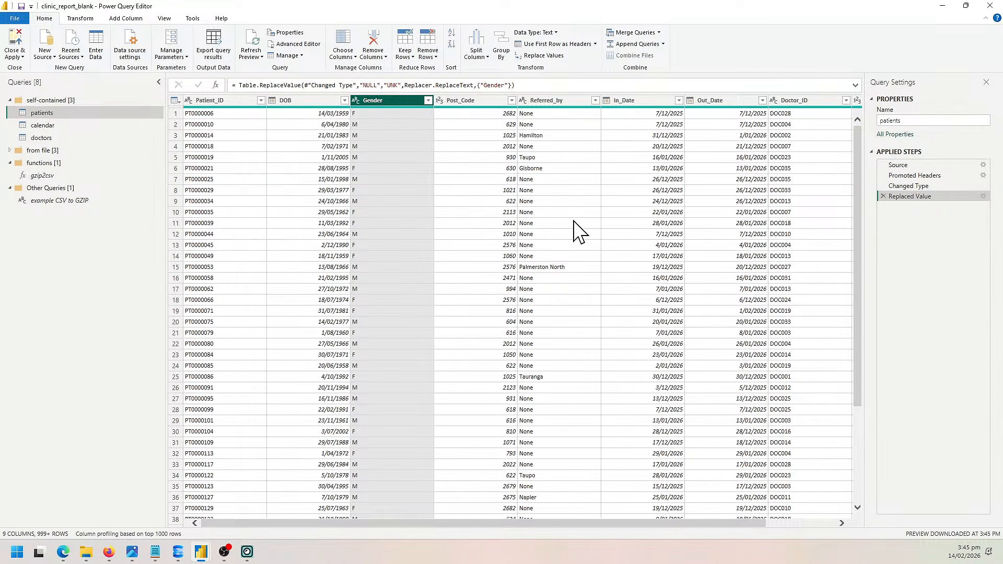
Compare the In_Date and Out_Date columns row by row, checking which patients left on the day they arrived.
{"action": "scroll", "coordinate": [798, 533], "scroll_direction": "right", "scroll_amount": 1}
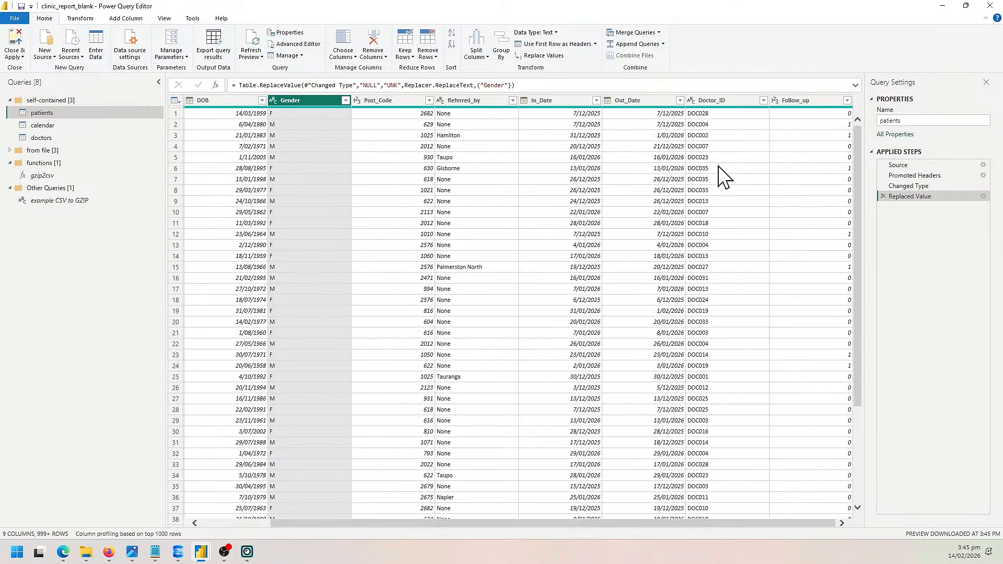
{"action": "left_click", "coordinate": [653, 99]}
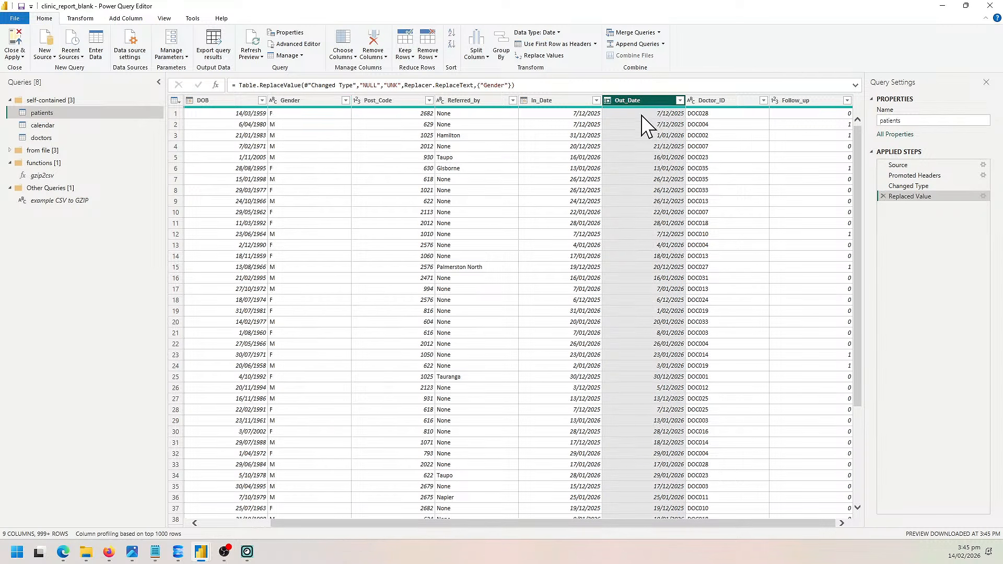
{"action": "left_click", "coordinate": [569, 102]}
{"action": "left_click", "coordinate": [639, 103]}
{"action": "left_click", "coordinate": [553, 100]}
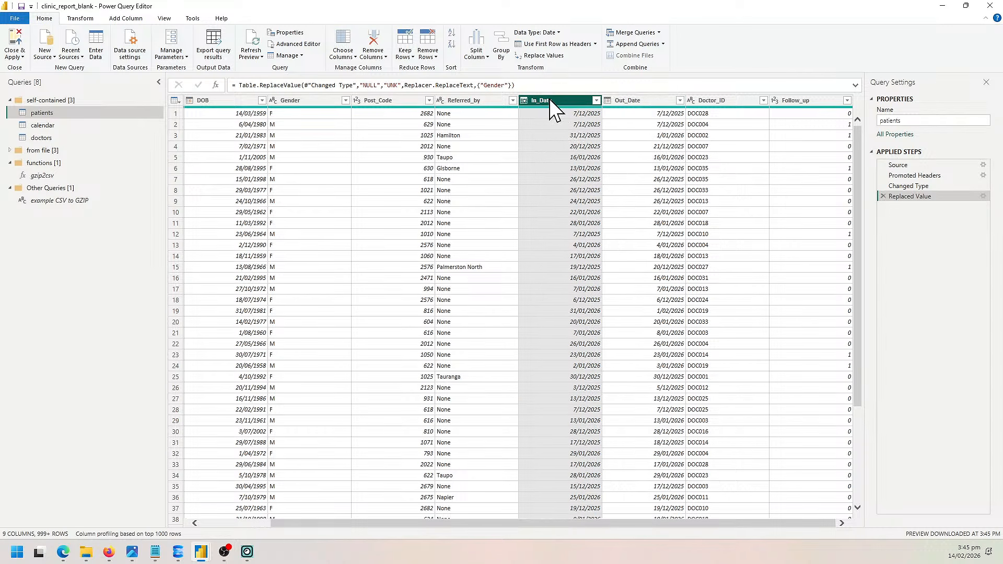
{"action": "left_click", "coordinate": [644, 101], "text": "ctrl"}
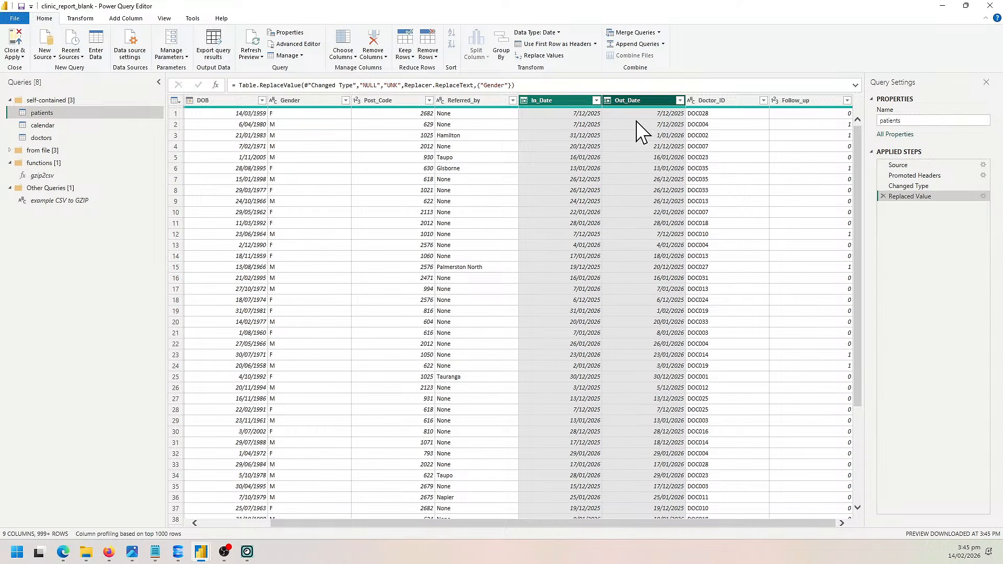
{"action": "left_click", "coordinate": [551, 102]}
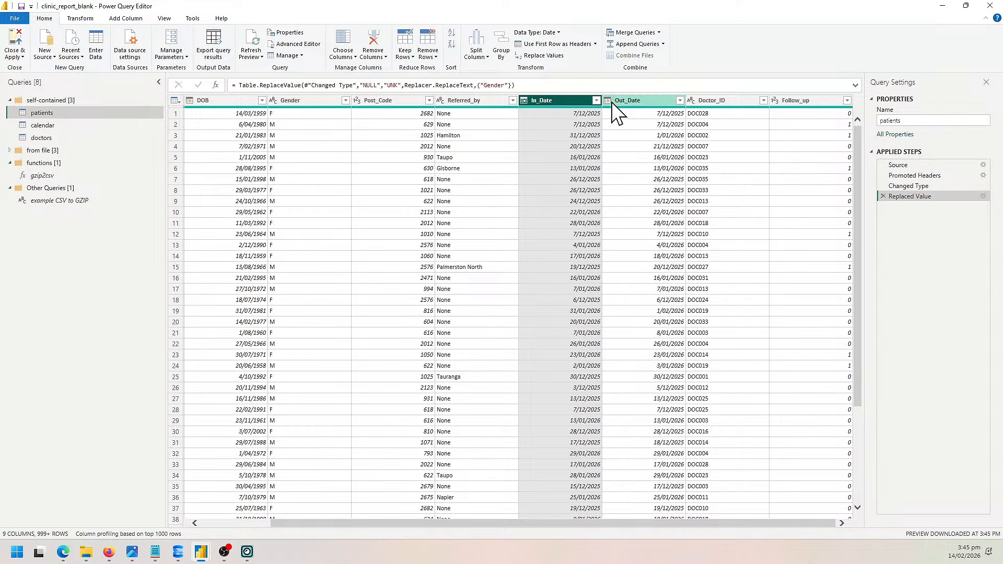
{"action": "left_click", "coordinate": [632, 102]}
{"action": "left_click", "coordinate": [558, 99], "text": "ctrl"}
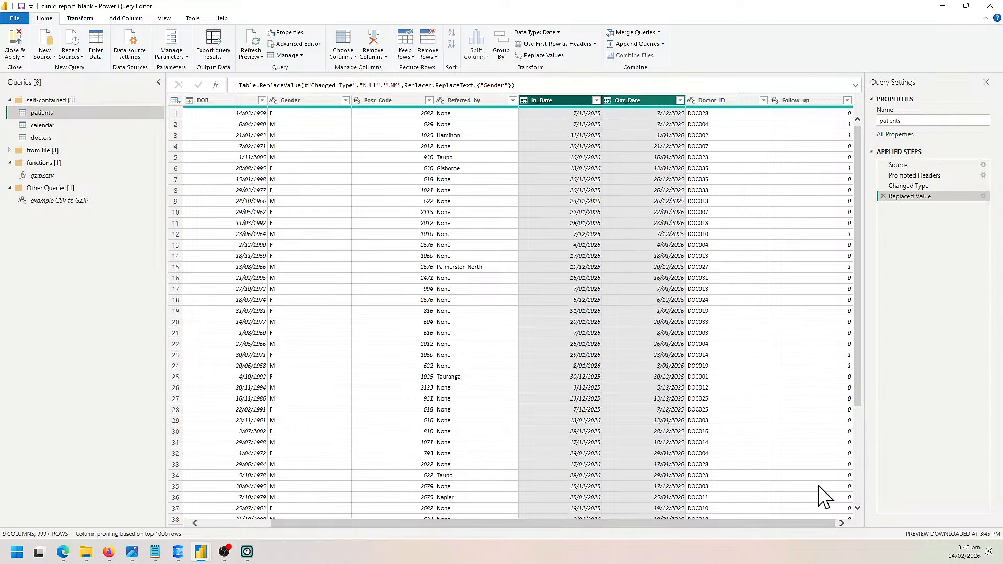
{"action": "left_click", "coordinate": [649, 102]}
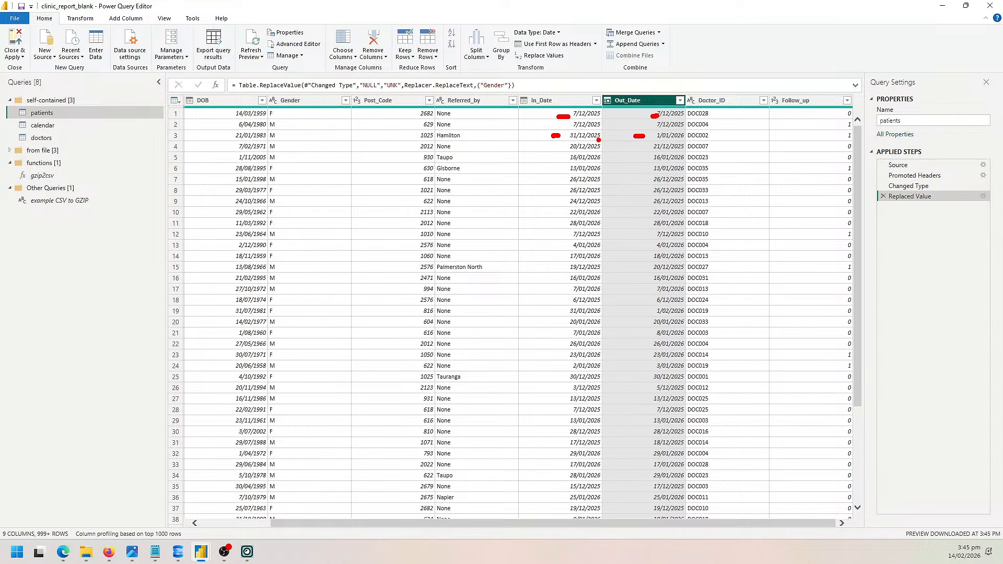
{"action": "left_click", "coordinate": [561, 103]}
Add a column that subtracts In_Date from Out_Date in days, selecting Out_Date first and In_Date second.
{"action": "left_click", "coordinate": [640, 104]}
{"action": "left_click", "coordinate": [560, 104], "text": "ctrl"}
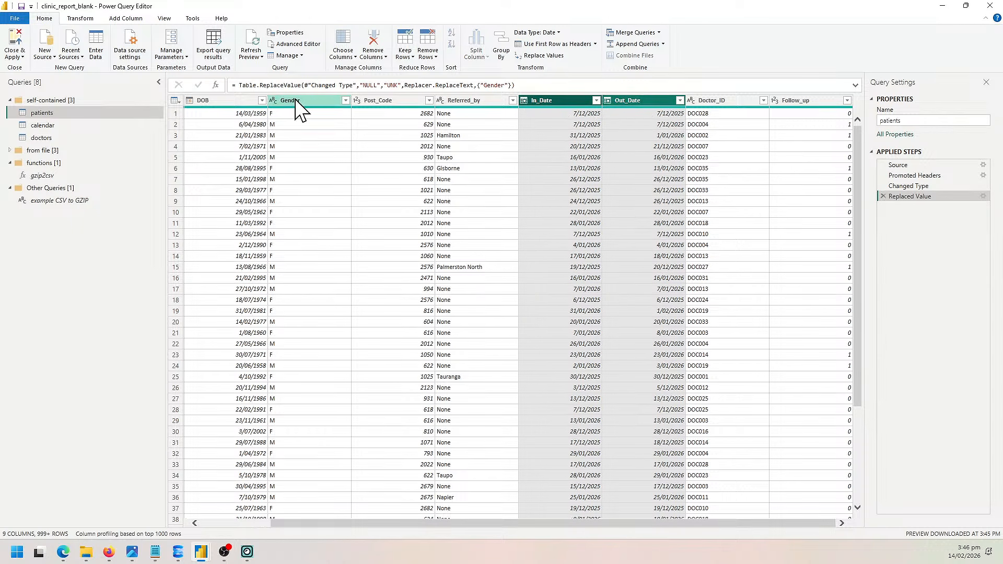
{"action": "left_click", "coordinate": [134, 20]}
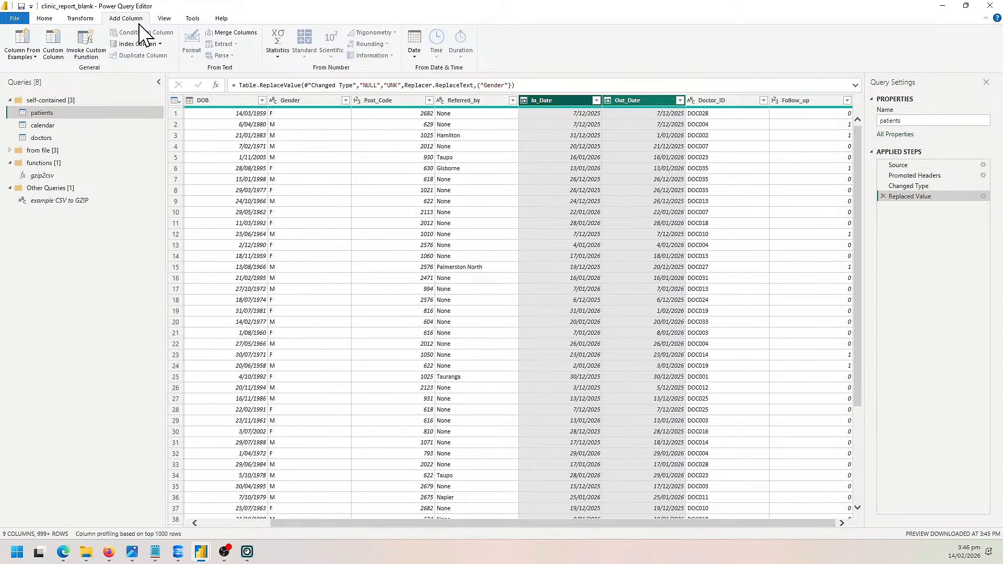
{"action": "left_click", "coordinate": [413, 41]}
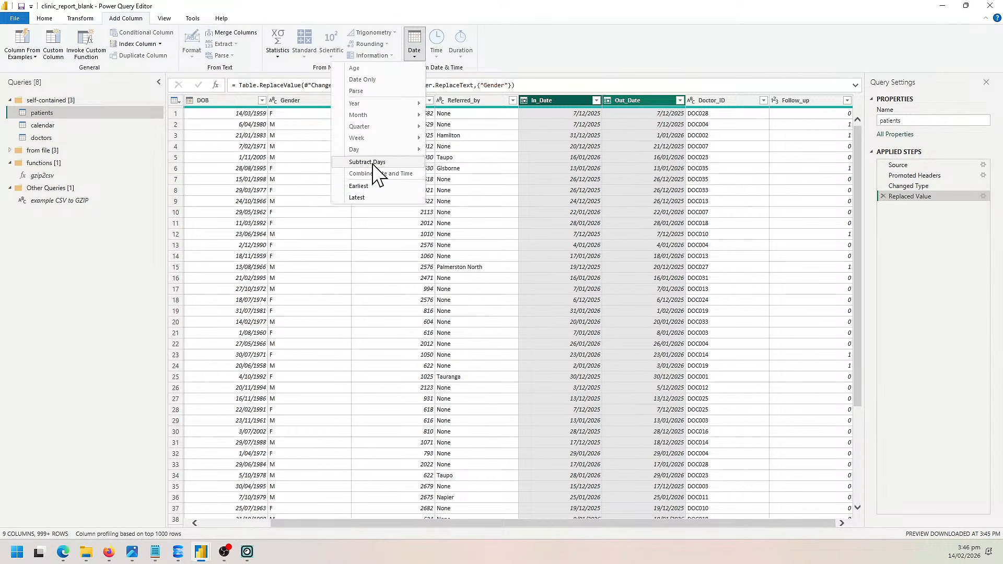
{"action": "left_click", "coordinate": [374, 165]}
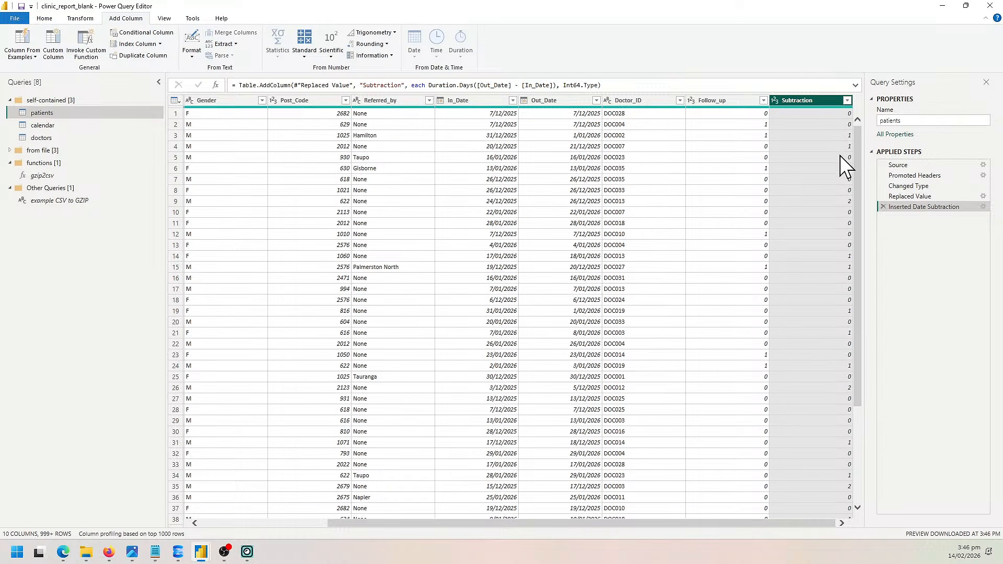
Look through the values of the new Subtraction column and rename it "Total Days".
{"action": "scroll", "coordinate": [840, 452], "scroll_direction": "down", "scroll_amount": 4}
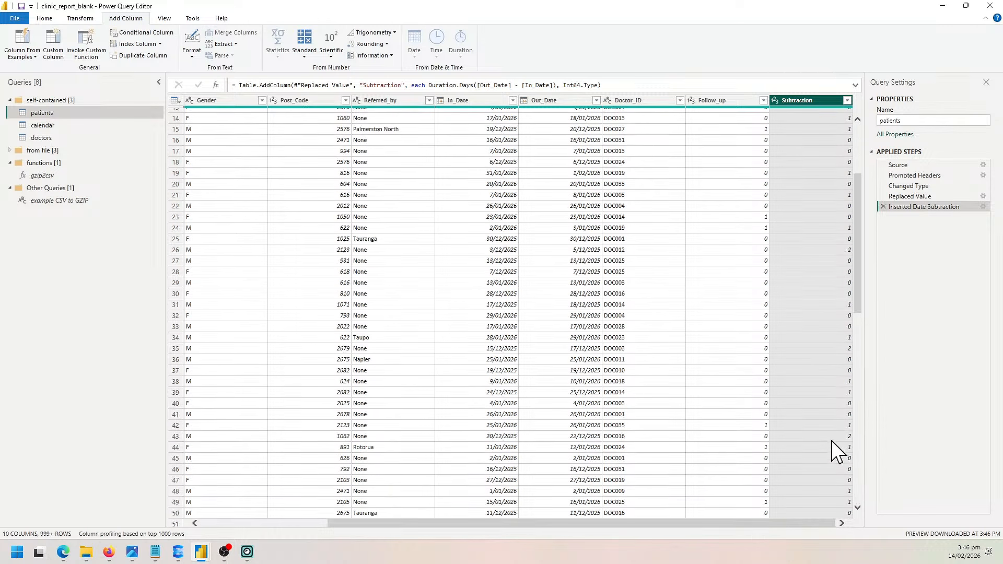
{"action": "scroll", "coordinate": [836, 448], "scroll_direction": "down", "scroll_amount": 8}
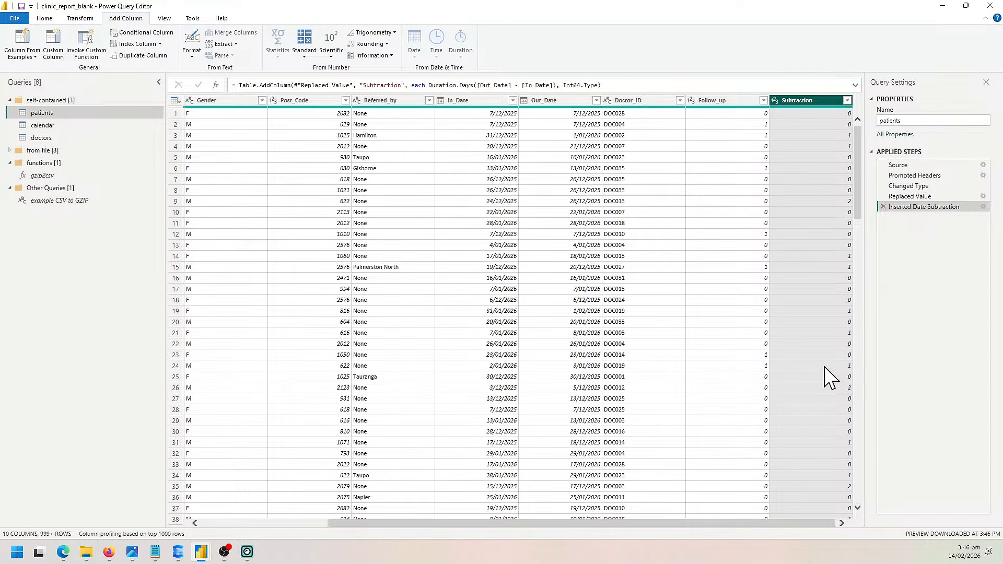
{"action": "scroll", "coordinate": [846, 334], "scroll_direction": "down", "scroll_amount": 3}
{"action": "double_click", "coordinate": [805, 101]}
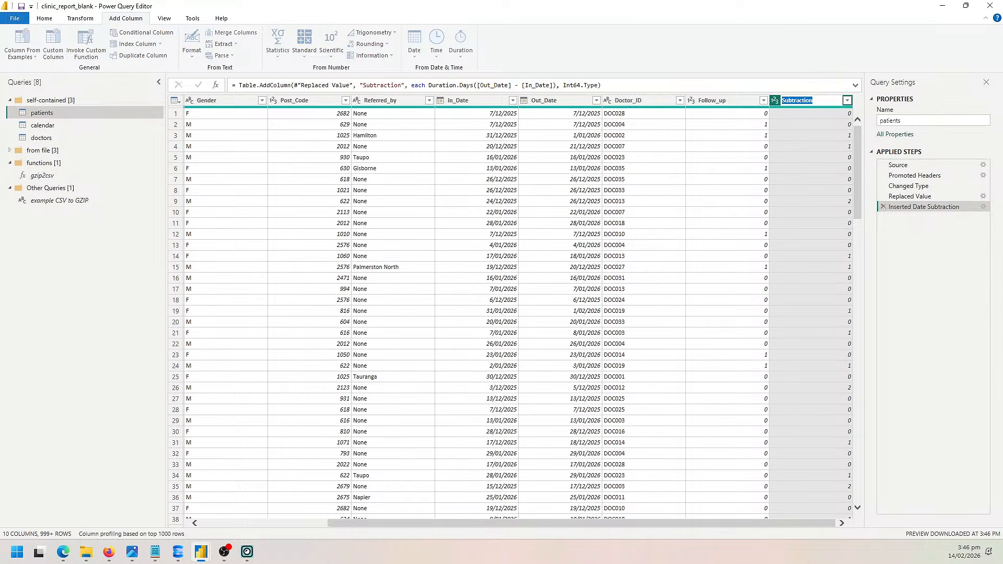
{"action": "type", "text": "tal Days"}
{"action": "key", "text": "Return"}
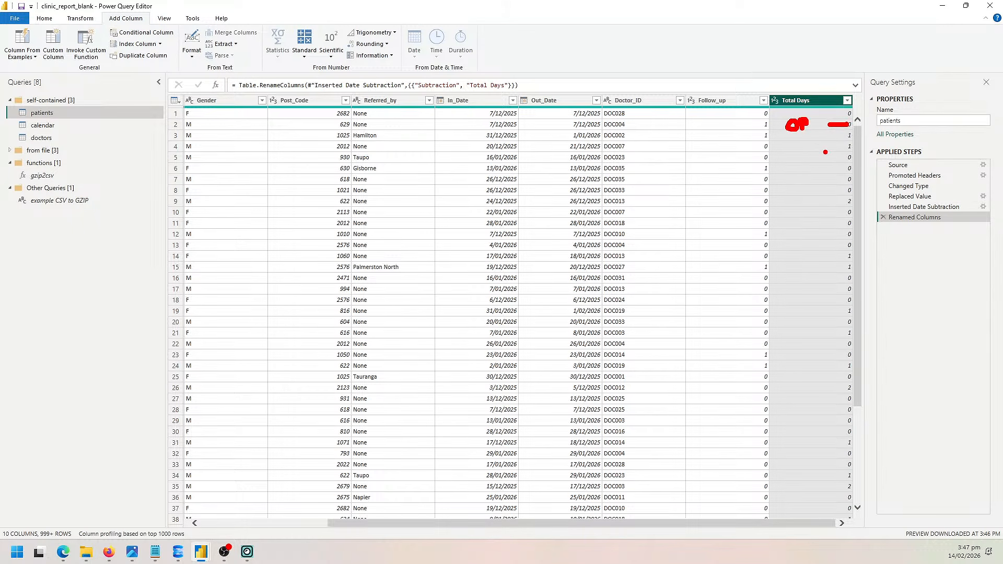
Start a conditional column named "Patient Type" with the condition that Total Days equals 0.
{"action": "key", "text": "Escape"}
{"action": "left_click", "coordinate": [137, 33]}
{"action": "left_click_drag", "start_coordinate": [316, 228], "coordinate": [225, 230]}
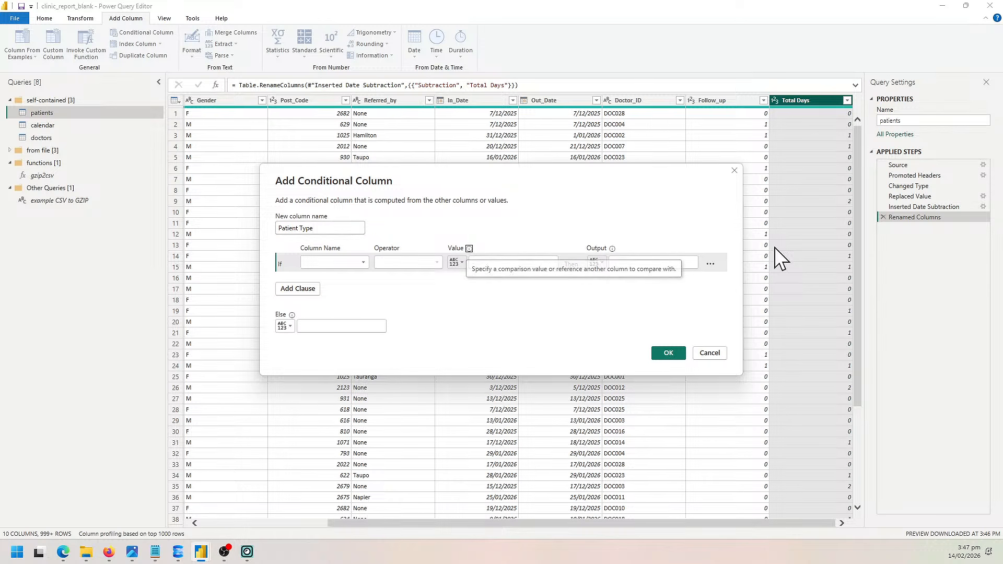
{"action": "left_click", "coordinate": [363, 263]}
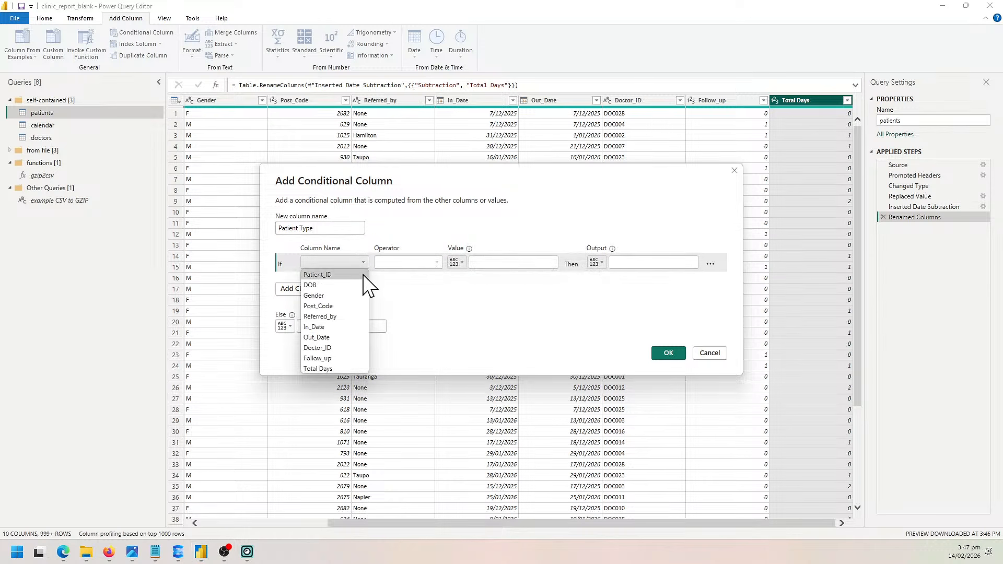
{"action": "left_click", "coordinate": [337, 368]}
{"action": "left_click", "coordinate": [494, 262]}
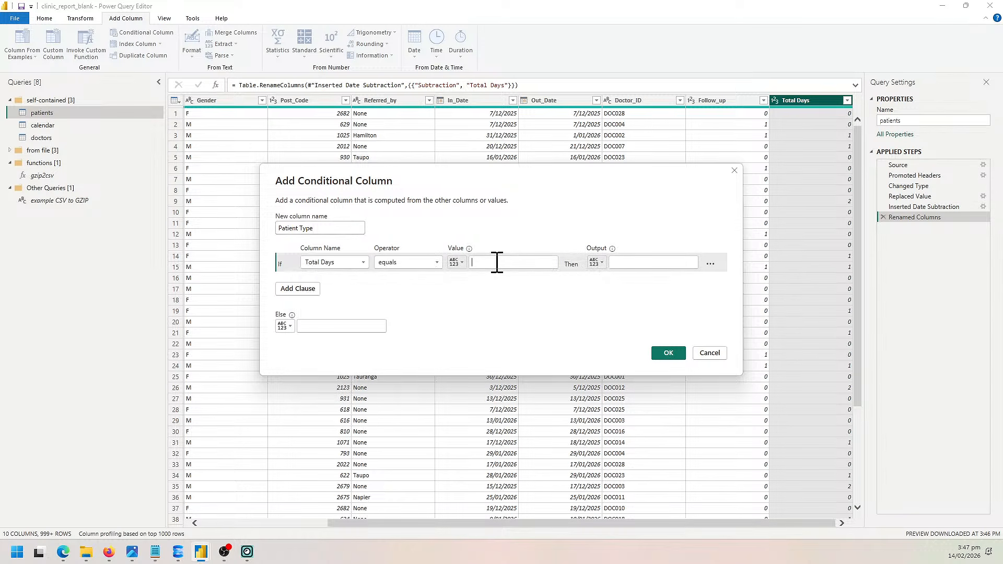
{"action": "type", "text": "0"}
Set the Patient Type output to "Out Patient" when the condition is met and "In Patient" otherwise.
{"action": "key", "text": "Tab"}
{"action": "key", "text": "Tab"}
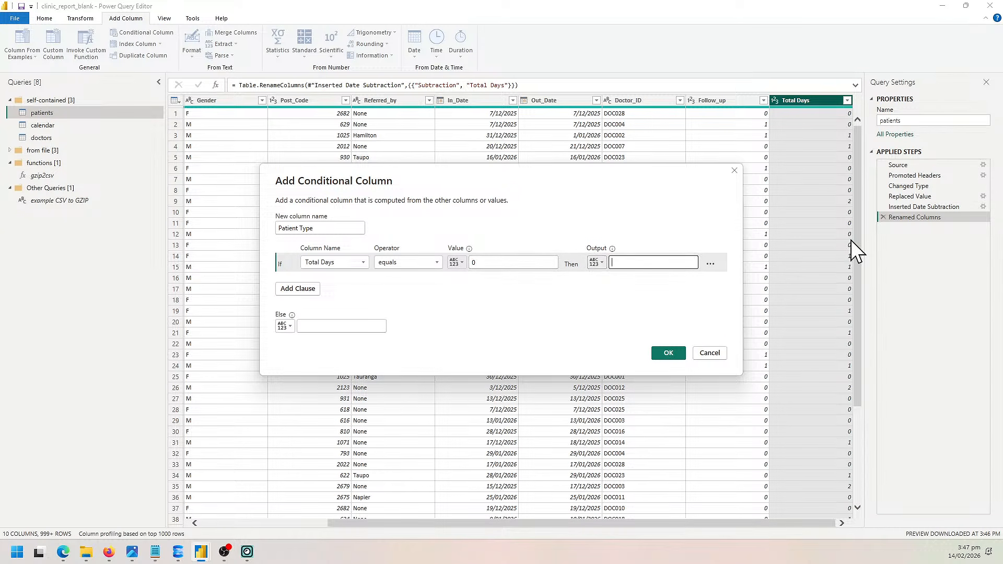
{"action": "type", "text": "Out Patient"}
{"action": "left_click", "coordinate": [357, 326]}
{"action": "type", "text": "In Patient"}
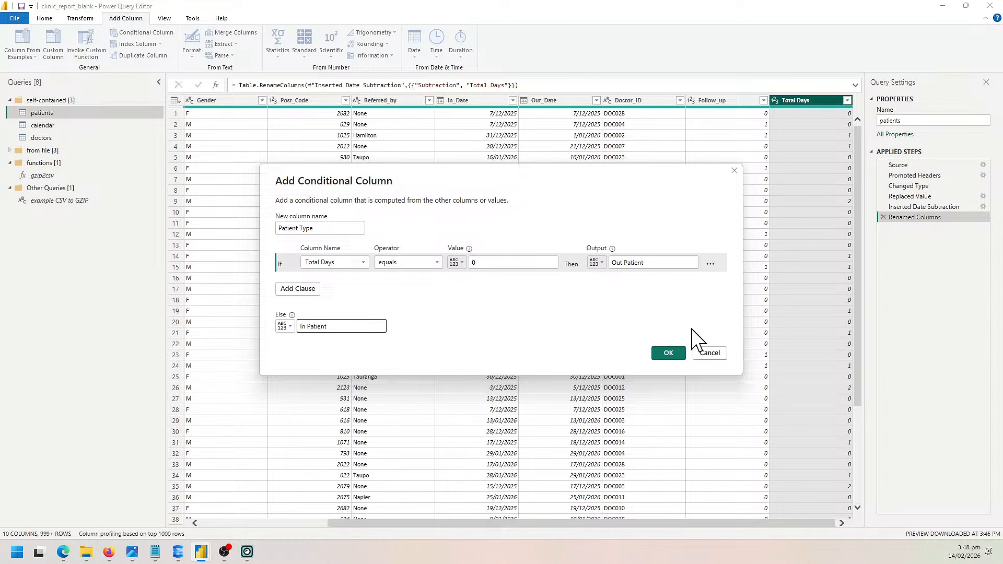
Create the Patient Type conditional column, giving Out Patient when Total Days equals 0 and In Patient otherwise.
{"action": "left_click", "coordinate": [668, 353]}
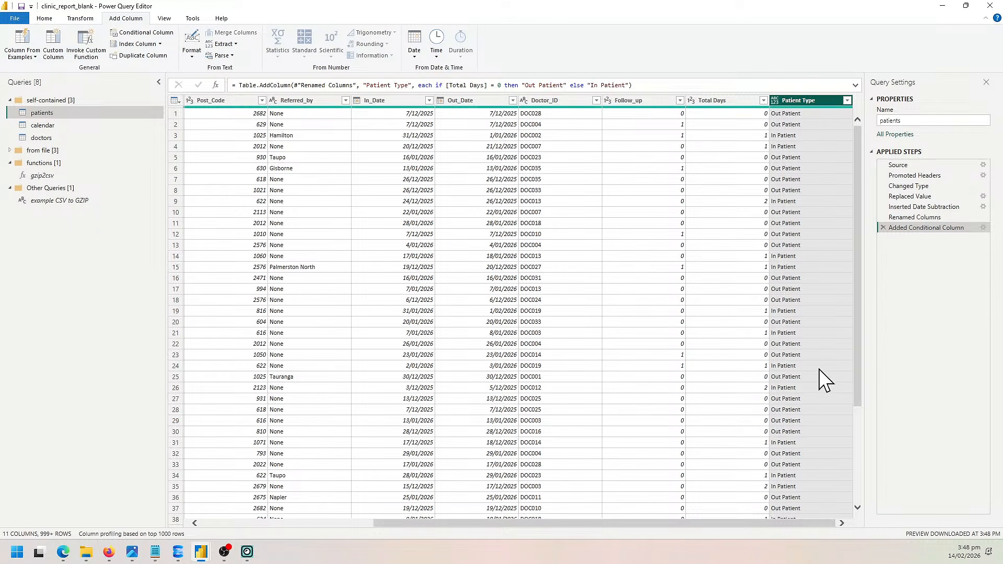
{"action": "scroll", "coordinate": [833, 384], "scroll_direction": "down", "scroll_amount": 5}
{"action": "scroll", "coordinate": [833, 385], "scroll_direction": "up", "scroll_amount": 5}
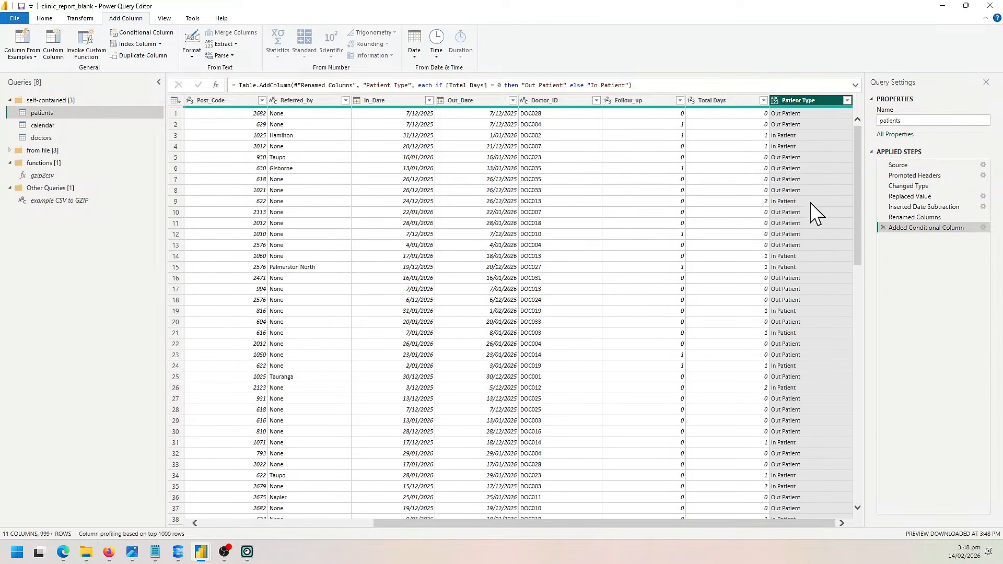
Add an Age column calculated from the DOB column in the patients query.
{"action": "left_click_drag", "start_coordinate": [679, 521], "coordinate": [452, 525]}
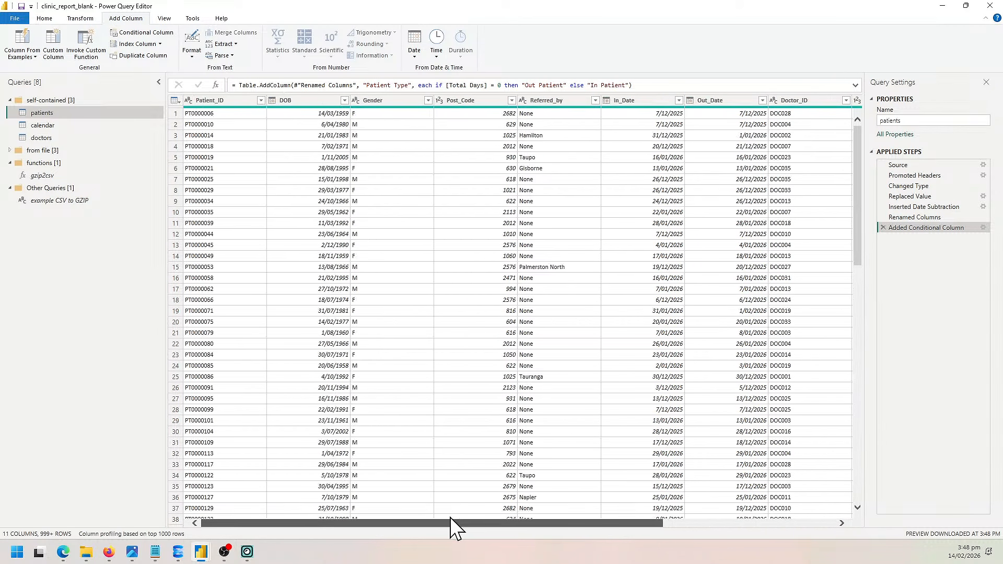
{"action": "left_click", "coordinate": [312, 102]}
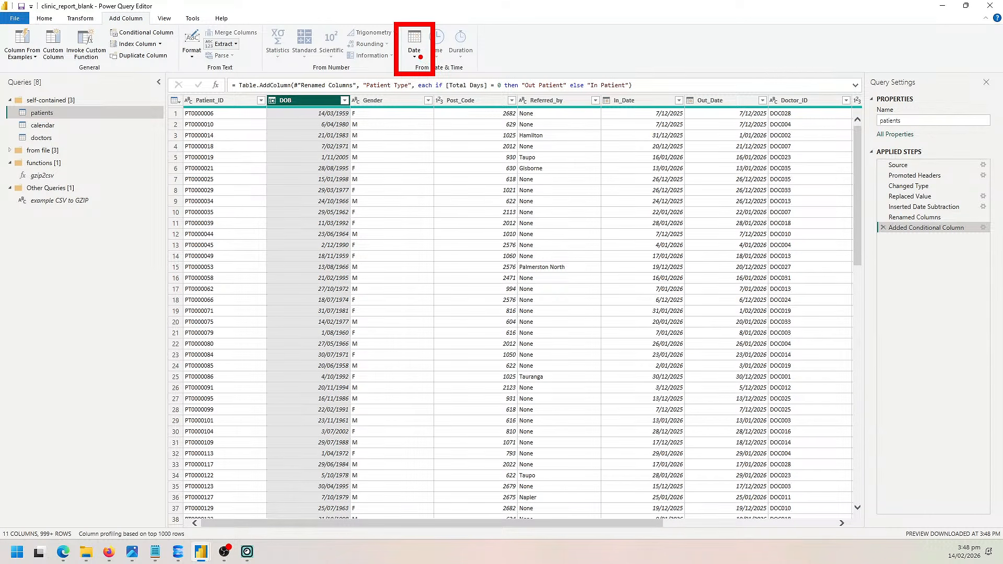
{"action": "left_click", "coordinate": [414, 46]}
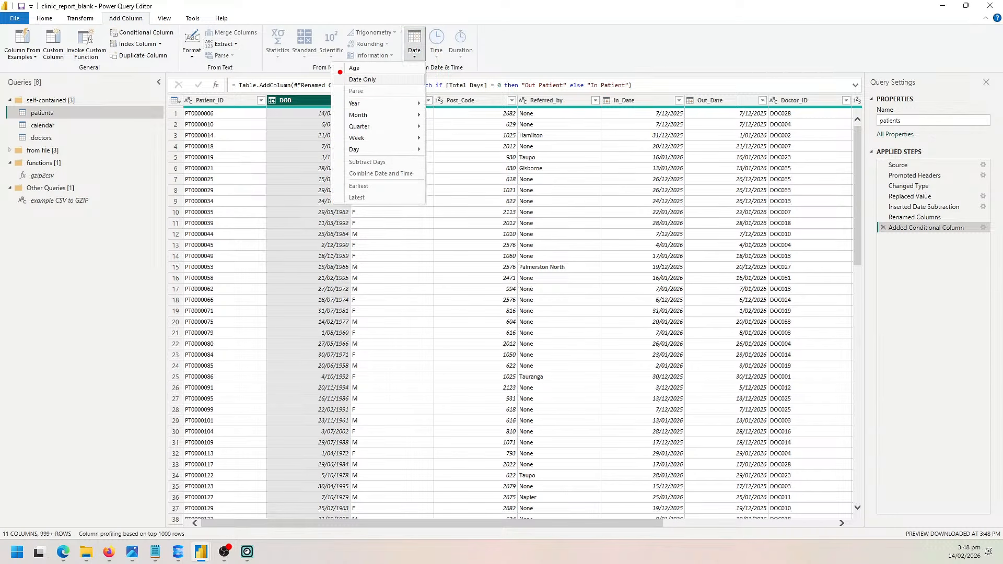
{"action": "left_click_drag", "start_coordinate": [339, 65], "coordinate": [374, 74]}
{"action": "key", "text": "Escape"}
{"action": "left_click", "coordinate": [414, 46]}
{"action": "left_click", "coordinate": [403, 70]}
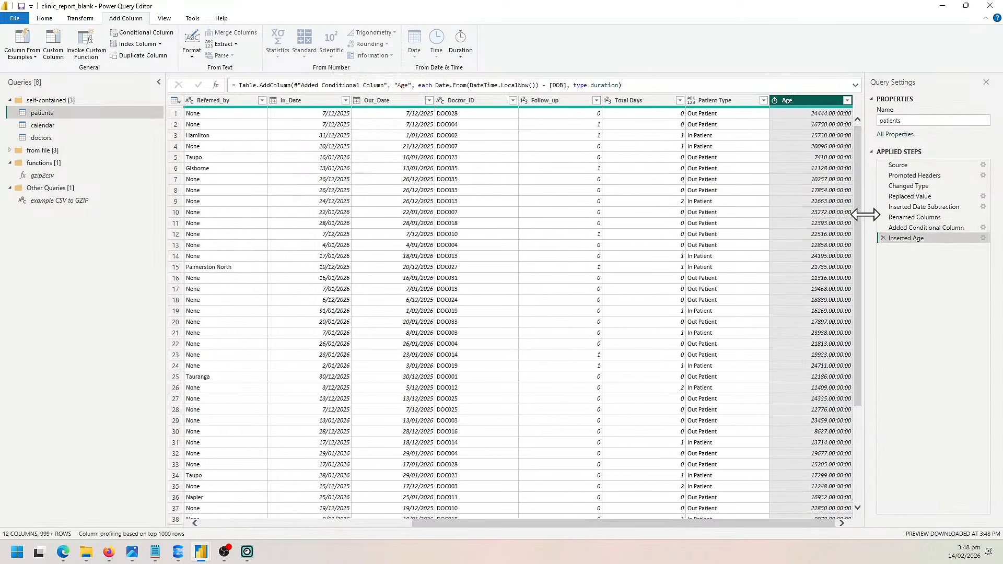
{"action": "key", "text": "ctrl+2"}
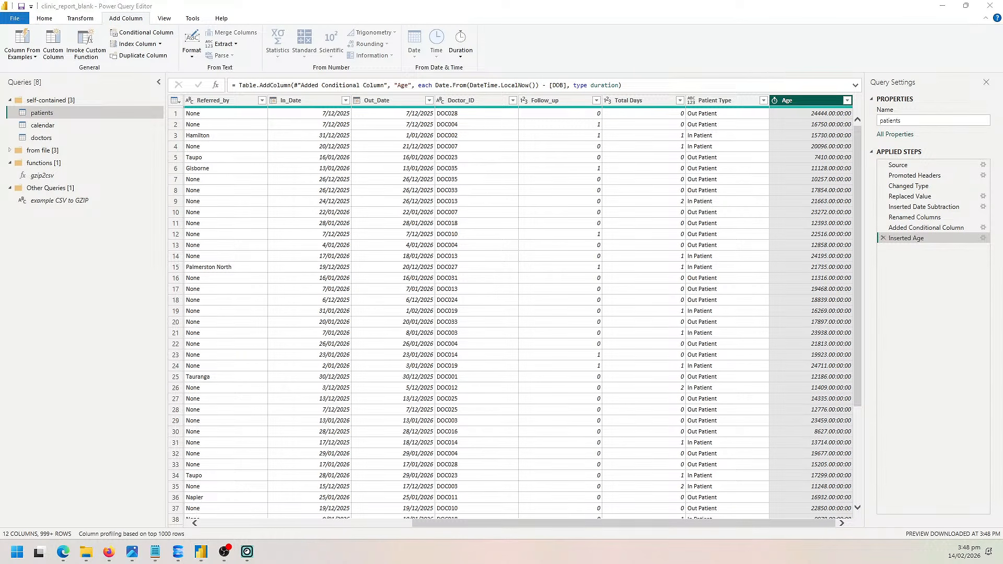
{"action": "key", "text": "Escape"}
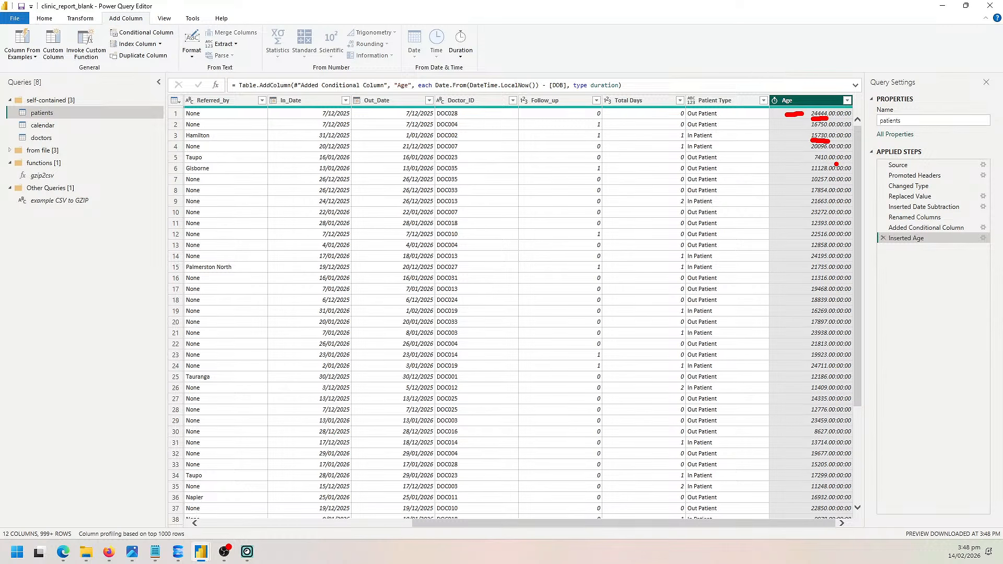
{"action": "key", "text": "Escape"}
Convert the Age column's durations to total years.
{"action": "left_click", "coordinate": [73, 19]}
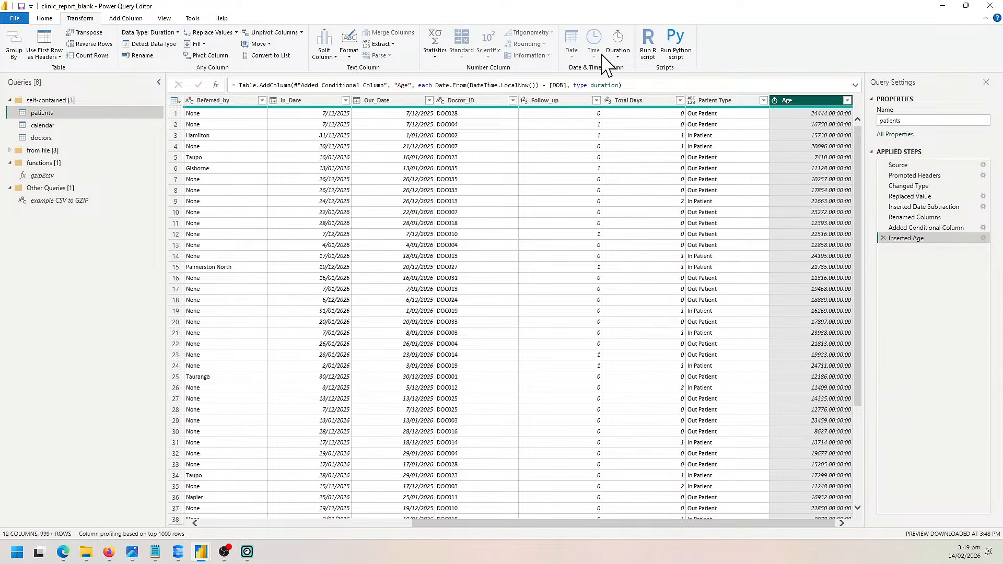
{"action": "left_click", "coordinate": [619, 54]}
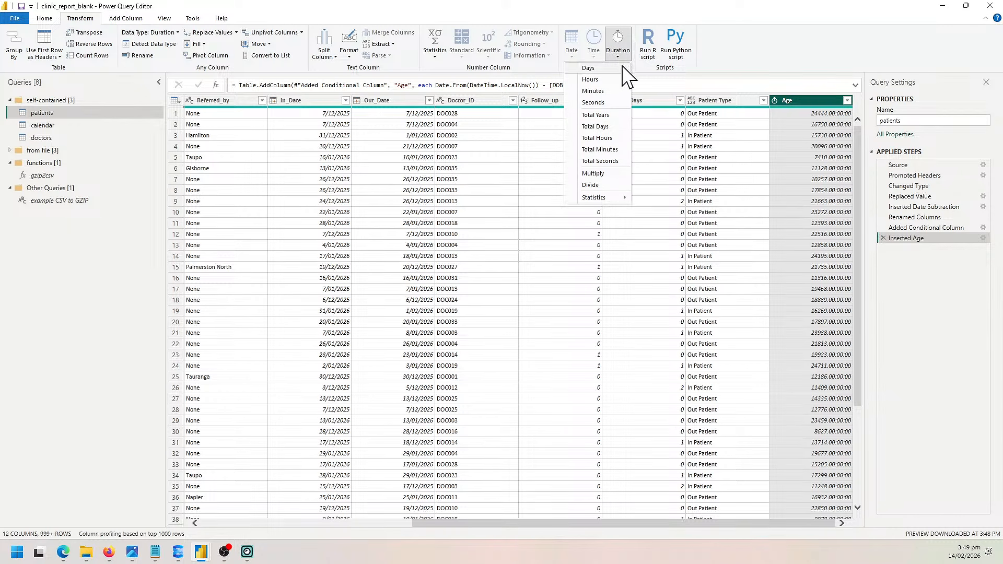
{"action": "left_click", "coordinate": [600, 115]}
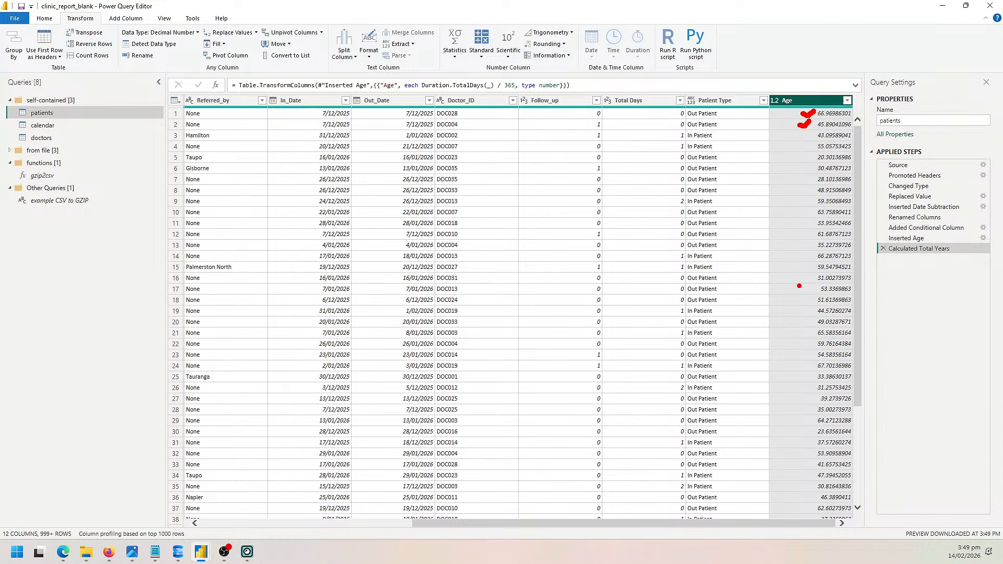
{"action": "key", "text": "Escape"}
Round the Age column to 0 decimal places and check the rounded ages.
{"action": "left_click", "coordinate": [556, 44]}
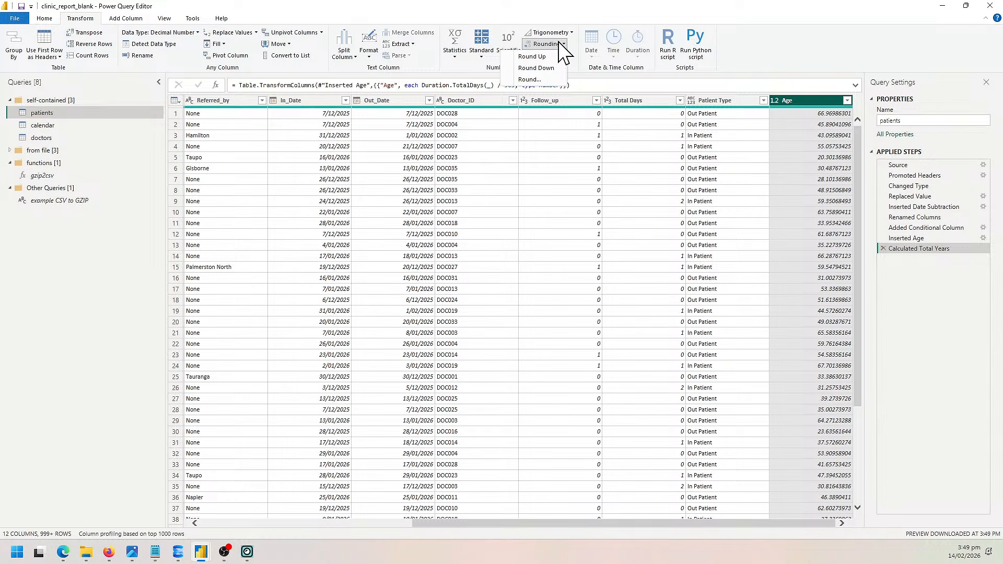
{"action": "left_click", "coordinate": [537, 80]}
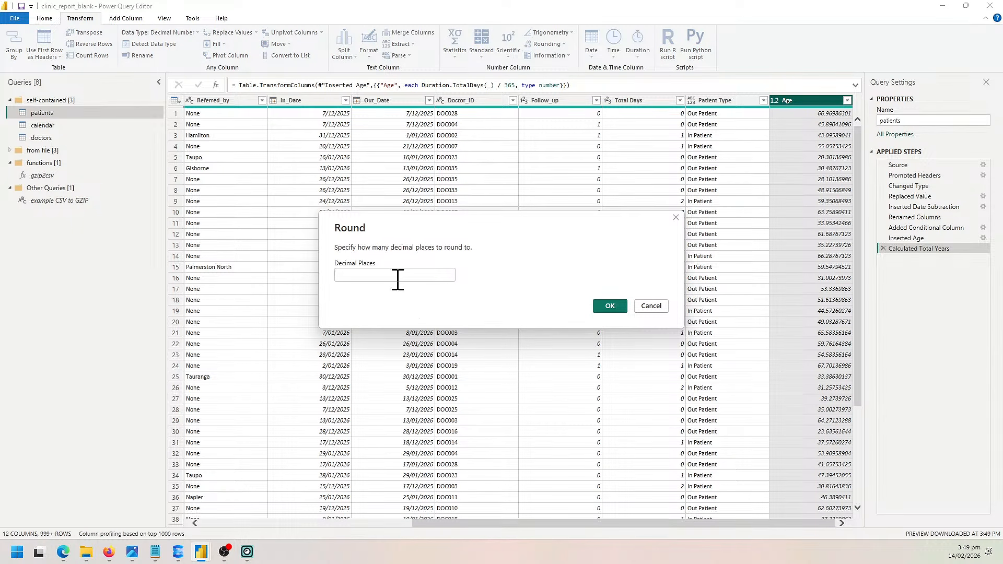
{"action": "type", "text": "0"}
{"action": "key", "text": "Return"}
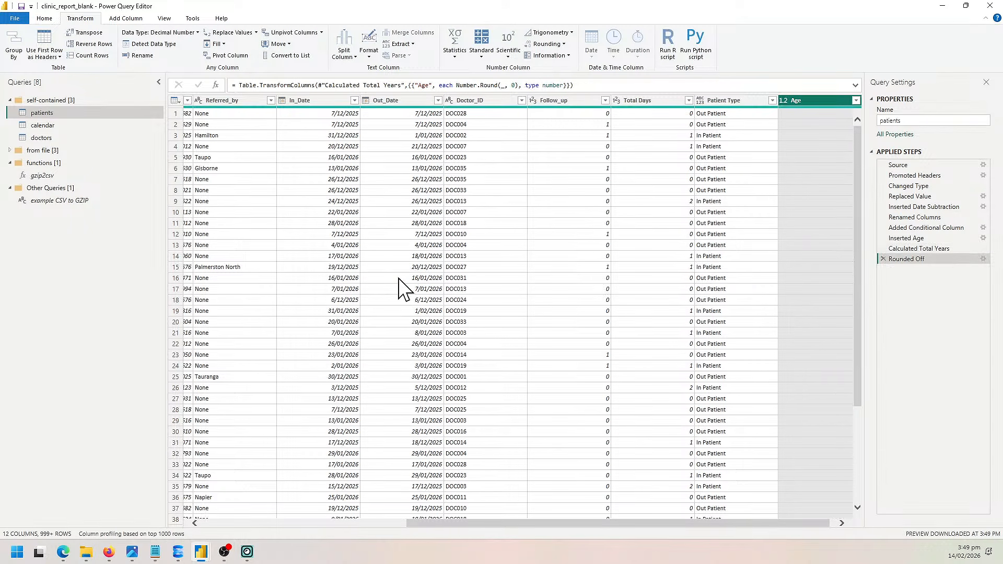
{"action": "left_click", "coordinate": [840, 523]}
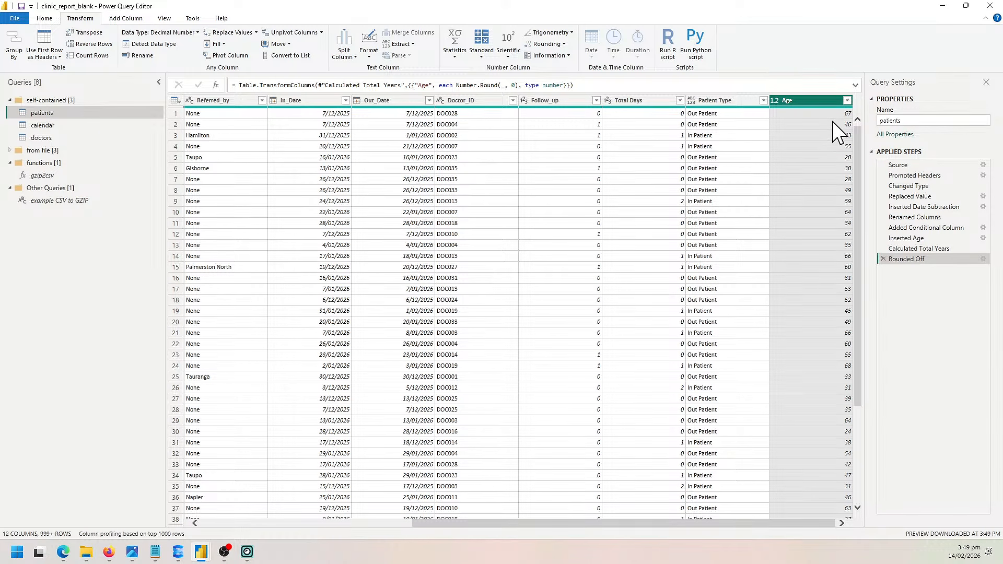
{"action": "scroll", "coordinate": [840, 366], "scroll_direction": "down", "scroll_amount": 4}
{"action": "scroll", "coordinate": [828, 347], "scroll_direction": "up", "scroll_amount": 4}
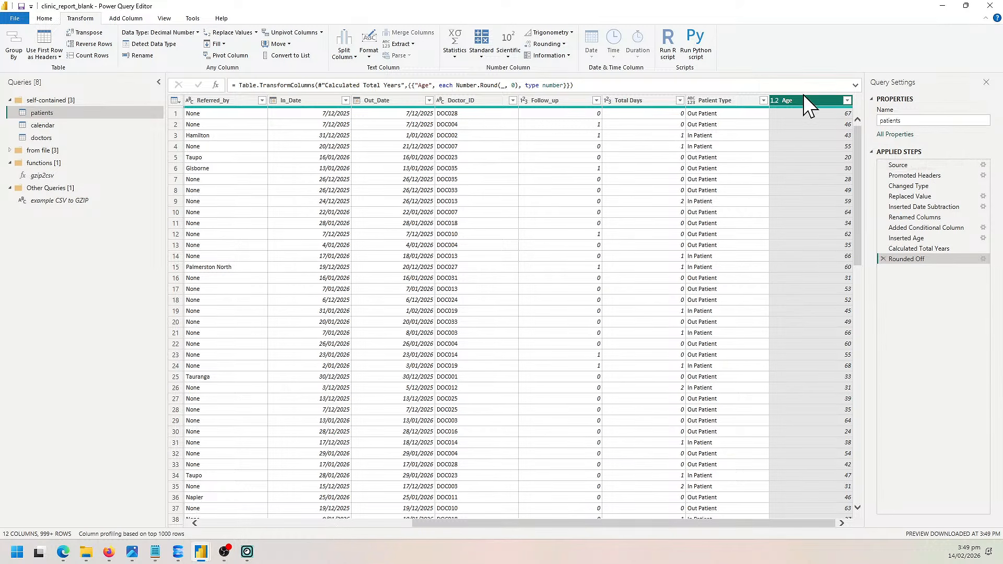
Look over the calendar, doctors and patients queries, and apply all query changes to return to the Power BI report.
{"action": "left_click", "coordinate": [727, 103]}
{"action": "left_click", "coordinate": [639, 101]}
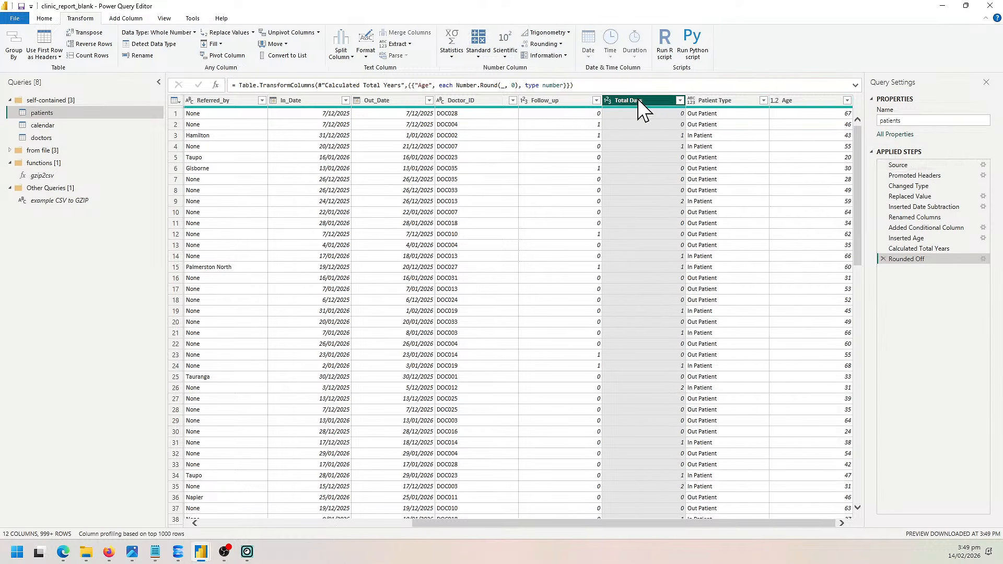
{"action": "left_click", "coordinate": [54, 127]}
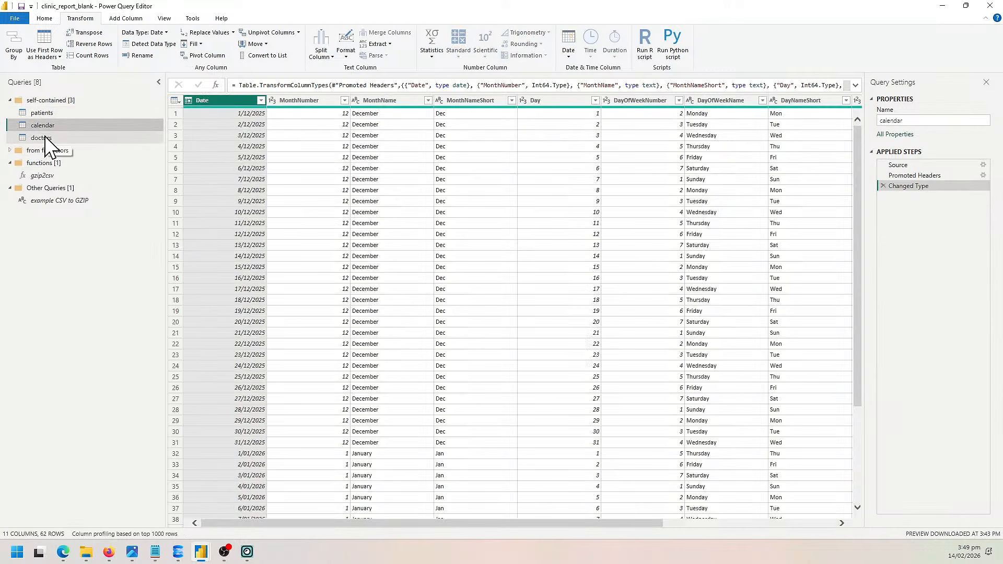
{"action": "left_click", "coordinate": [44, 138]}
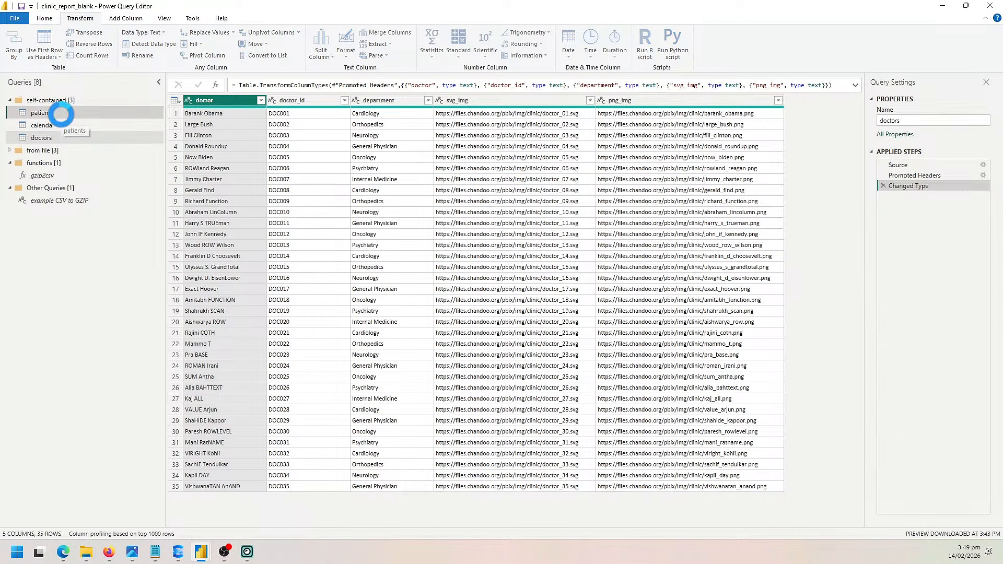
{"action": "left_click", "coordinate": [53, 114]}
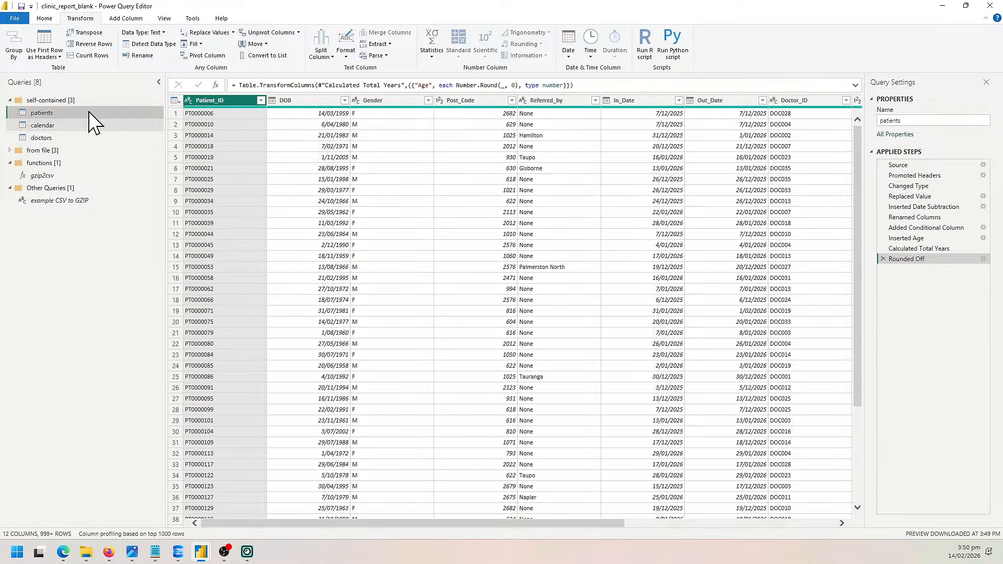
{"action": "left_click", "coordinate": [52, 20]}
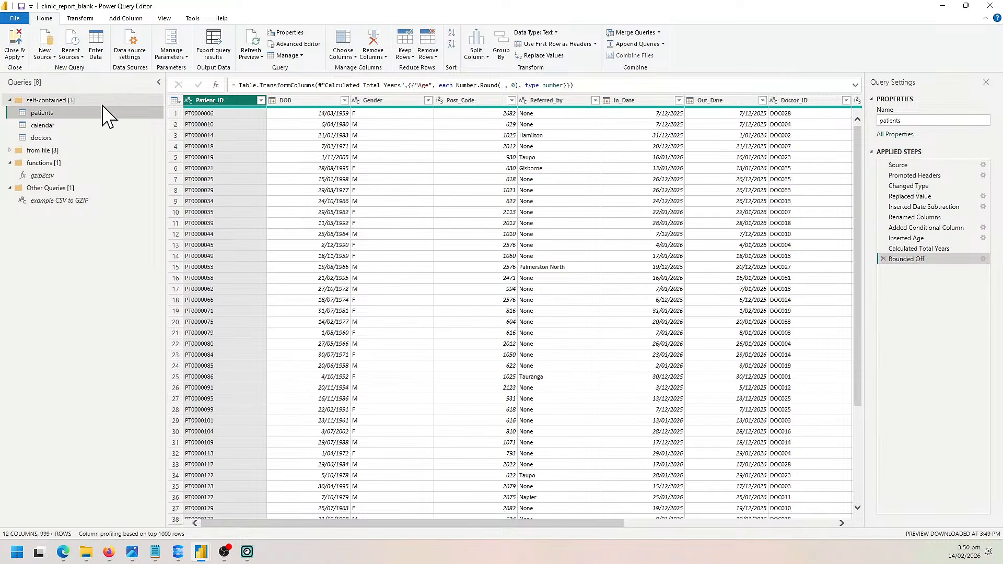
{"action": "left_click", "coordinate": [15, 44]}
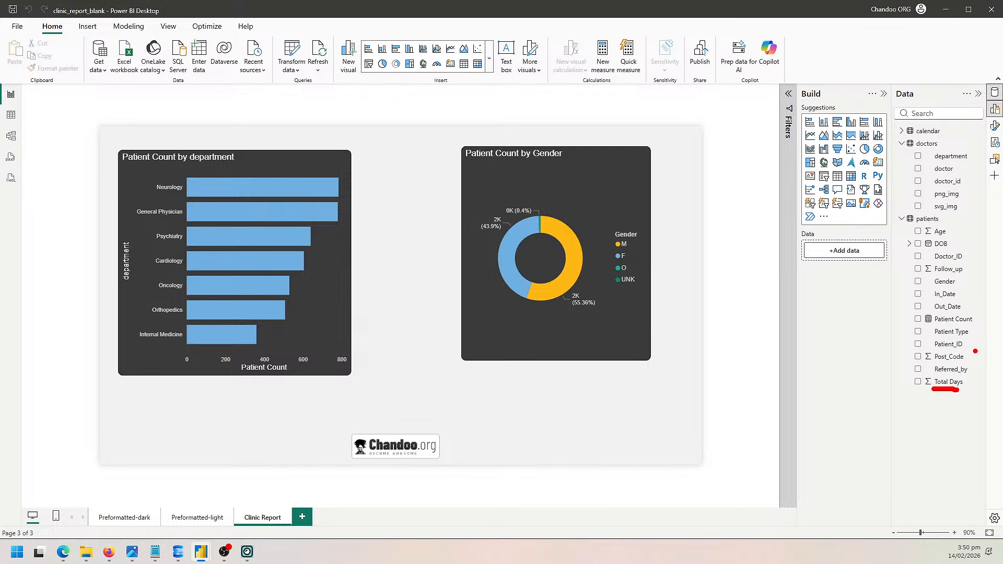
{"action": "left_click_drag", "start_coordinate": [934, 338], "coordinate": [972, 343]}
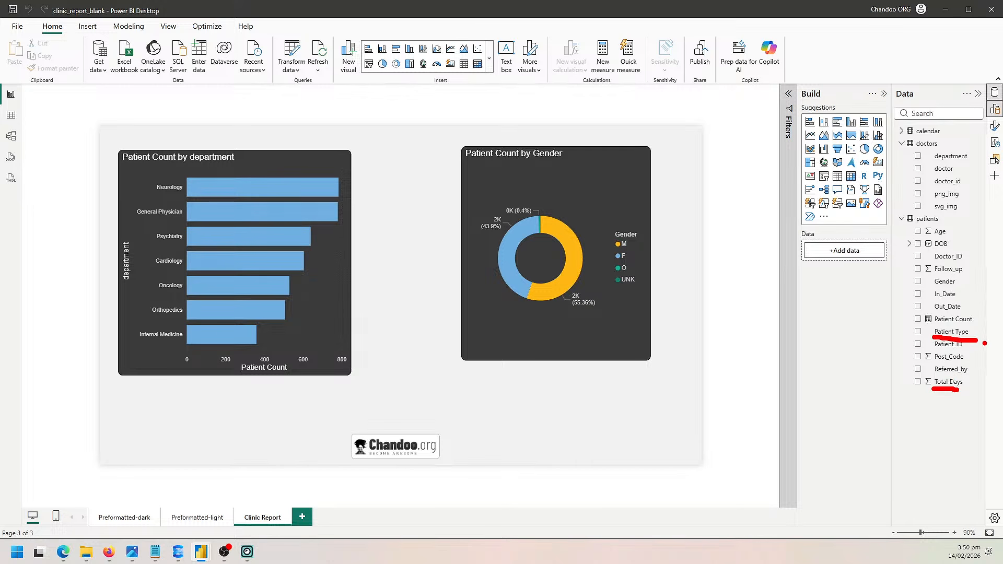
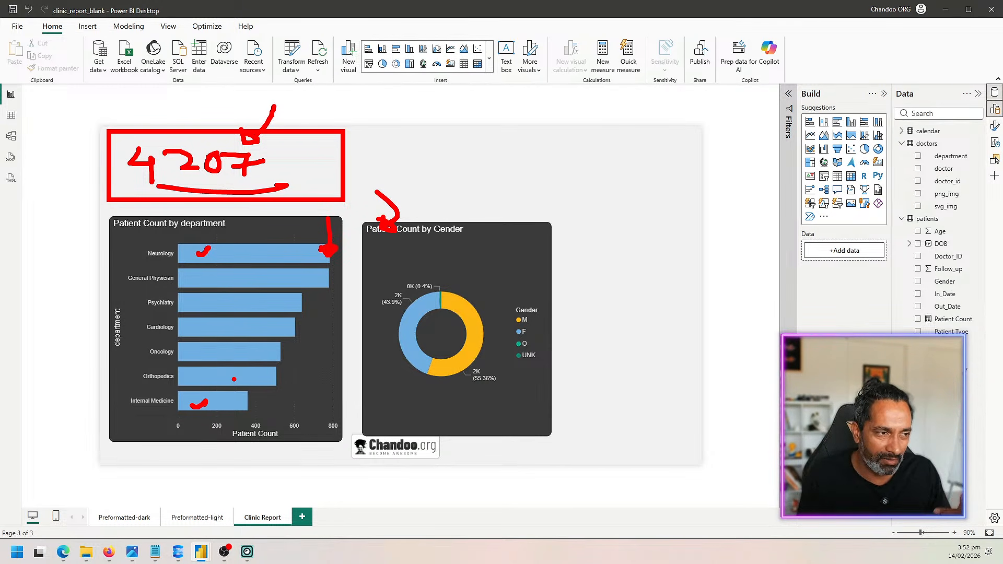
Add a card showing Patient Count, sized to fit the gap above the department bar chart.
{"action": "key", "text": "Escape"}
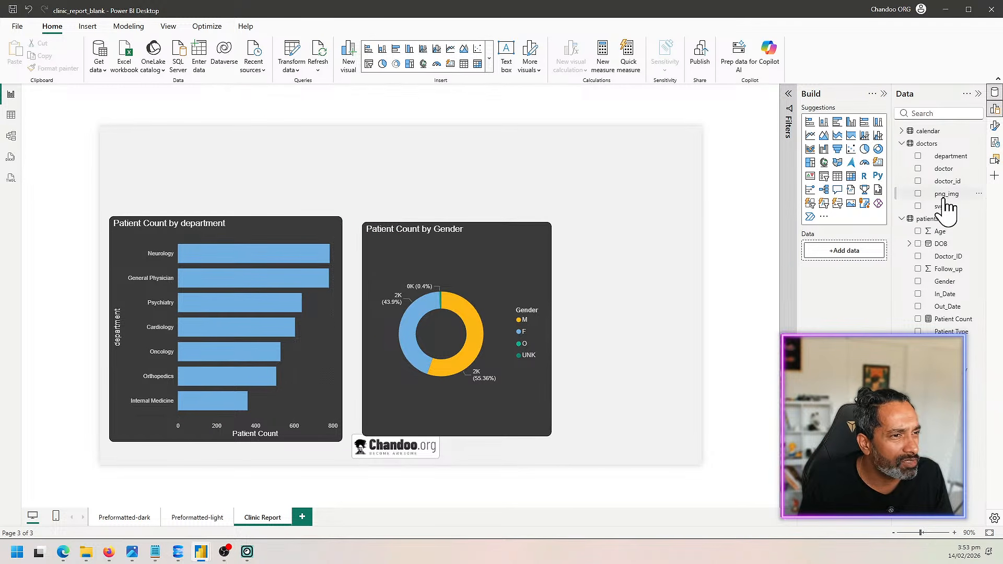
{"action": "left_click", "coordinate": [878, 165]}
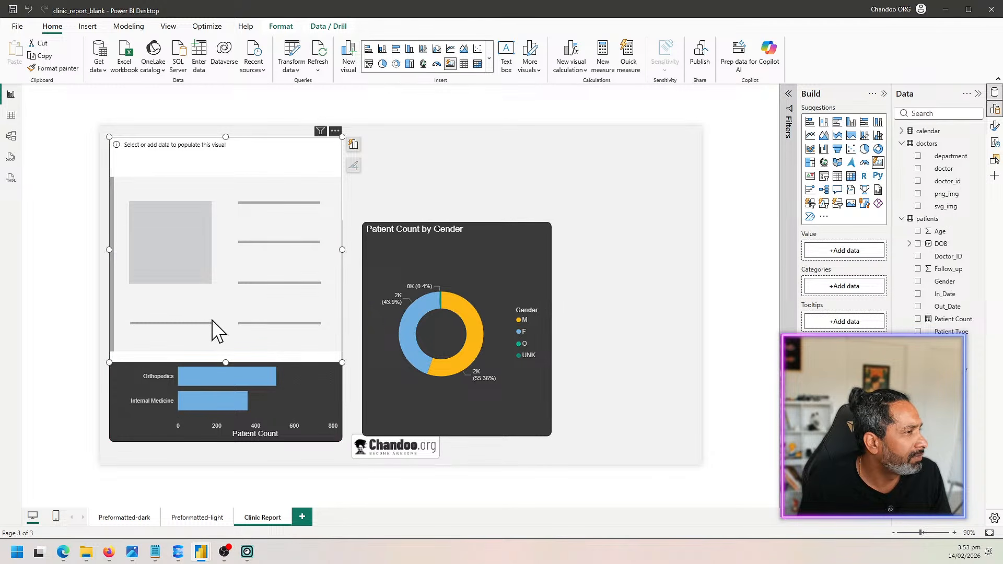
{"action": "left_click_drag", "start_coordinate": [342, 362], "coordinate": [342, 208]}
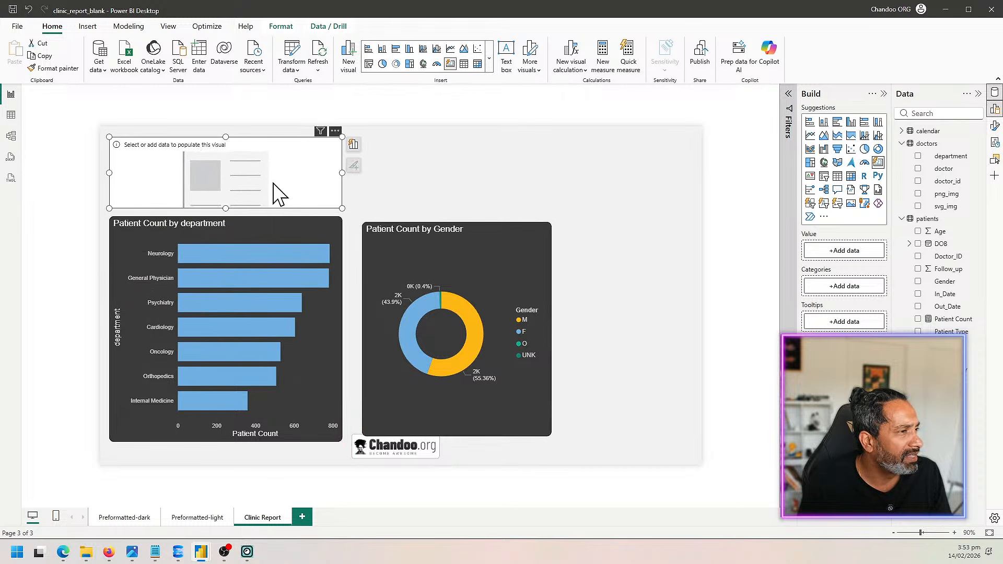
{"action": "left_click", "coordinate": [948, 320]}
{"action": "left_click", "coordinate": [919, 320]}
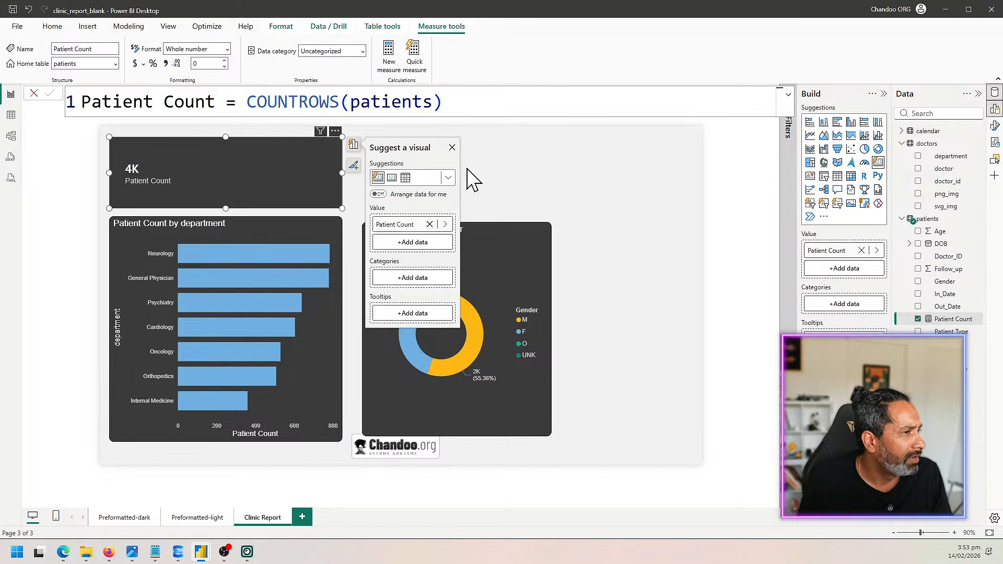
{"action": "left_click", "coordinate": [491, 179]}
{"action": "left_click", "coordinate": [225, 176]}
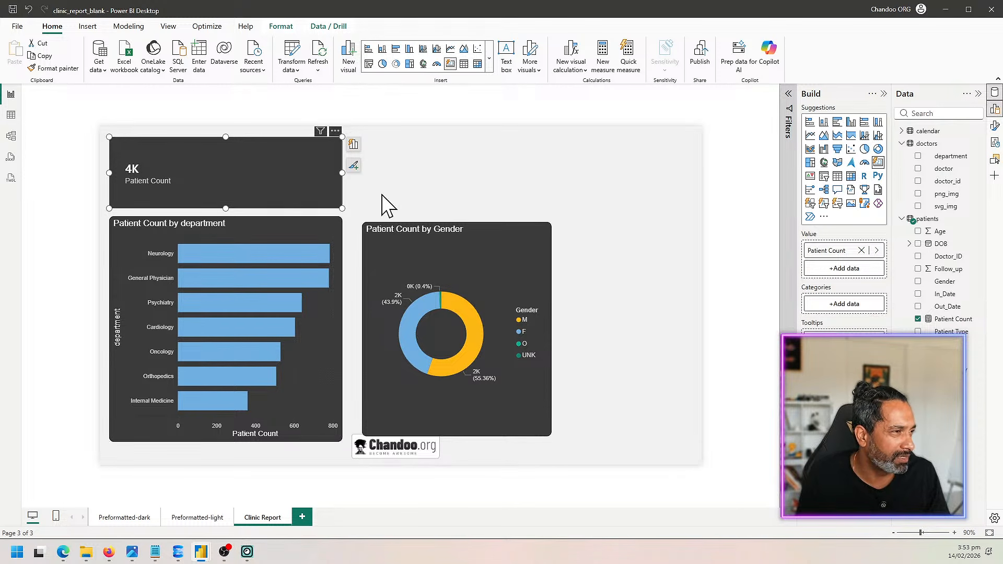
{"action": "left_click", "coordinate": [418, 186]}
{"action": "left_click", "coordinate": [271, 176]}
{"action": "left_click", "coordinate": [421, 175]}
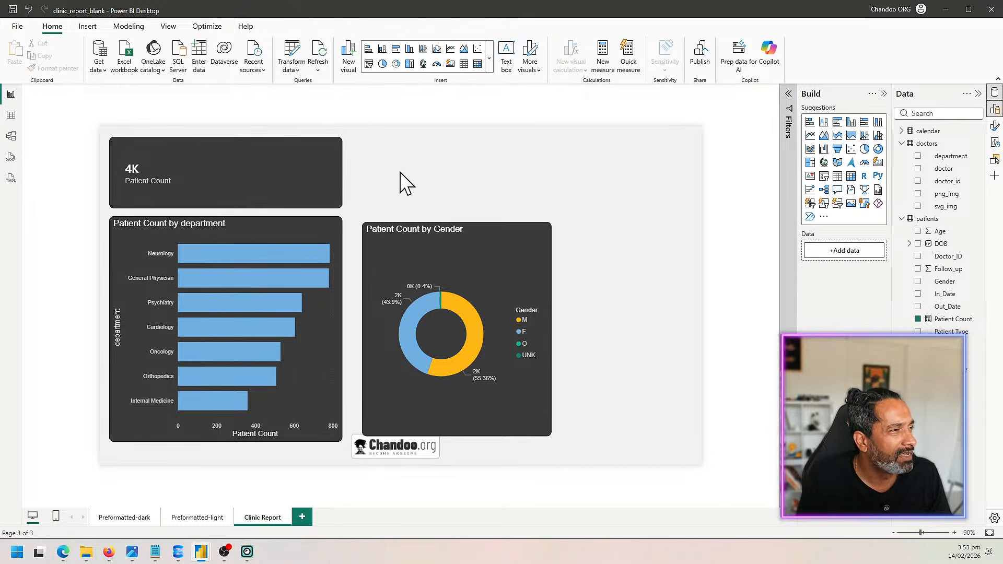
Widen the Patient Count card so its right edge lines up with the gender donut chart.
{"action": "left_click", "coordinate": [239, 170]}
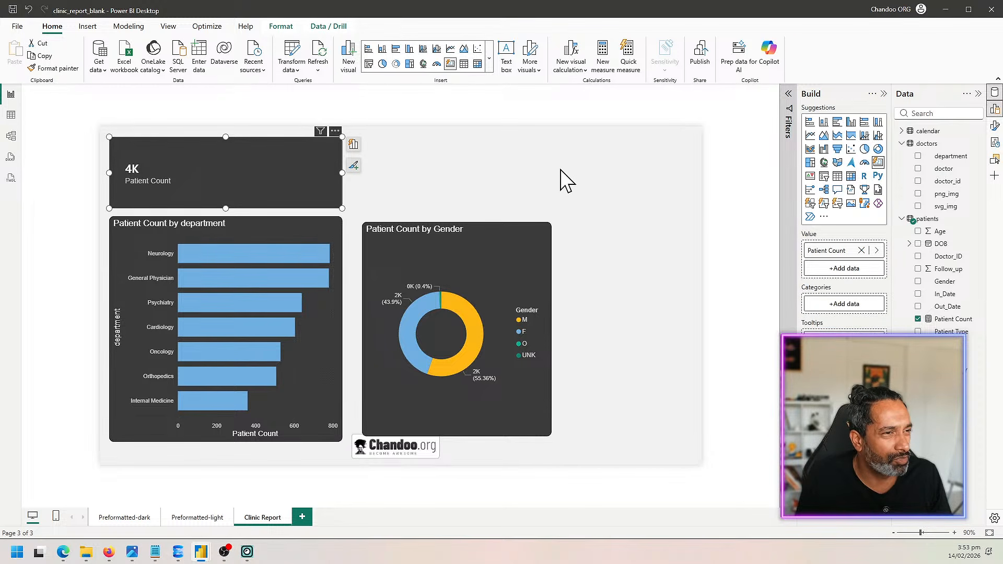
{"action": "left_click", "coordinate": [994, 125]}
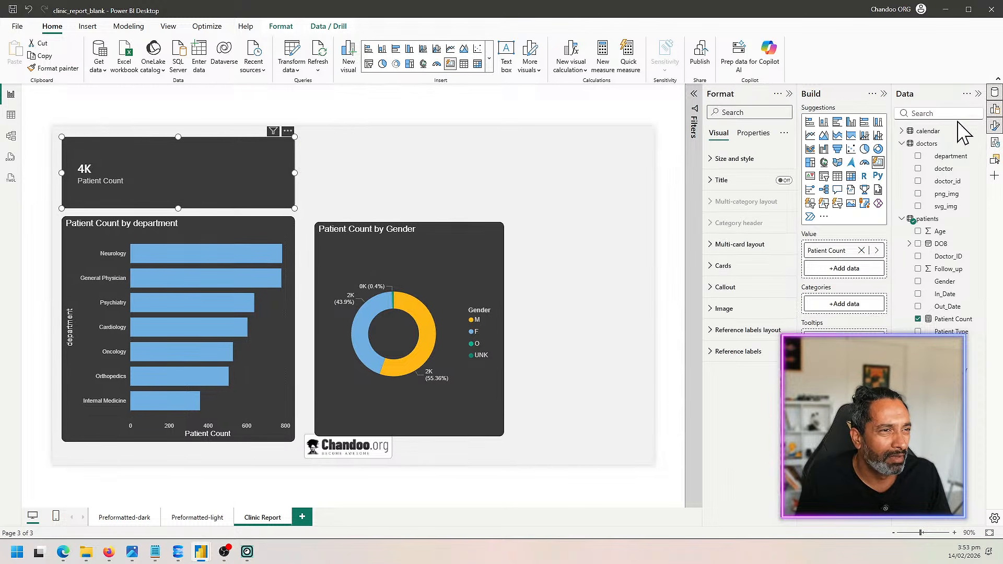
{"action": "left_click", "coordinate": [789, 94]}
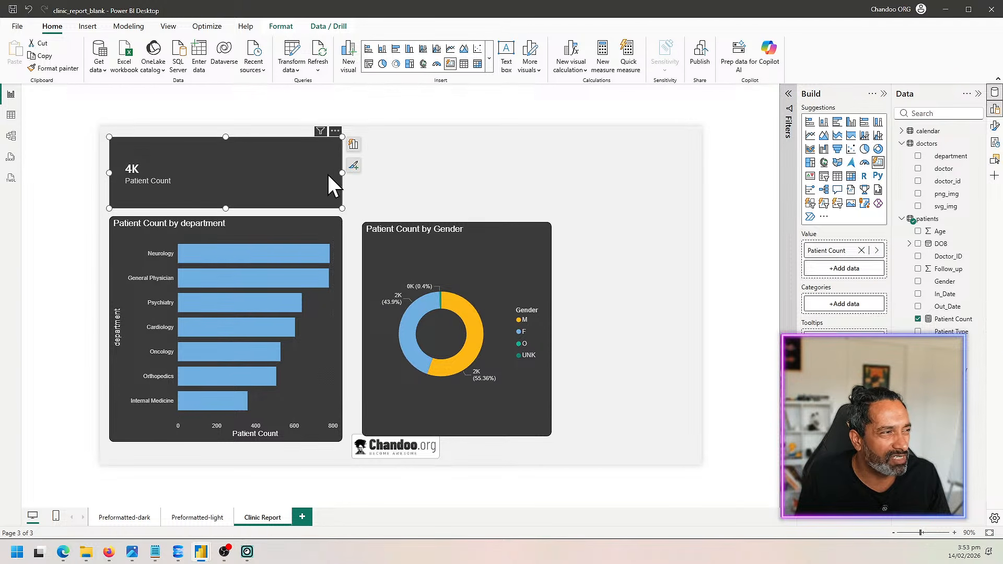
{"action": "left_click_drag", "start_coordinate": [343, 174], "coordinate": [552, 192]}
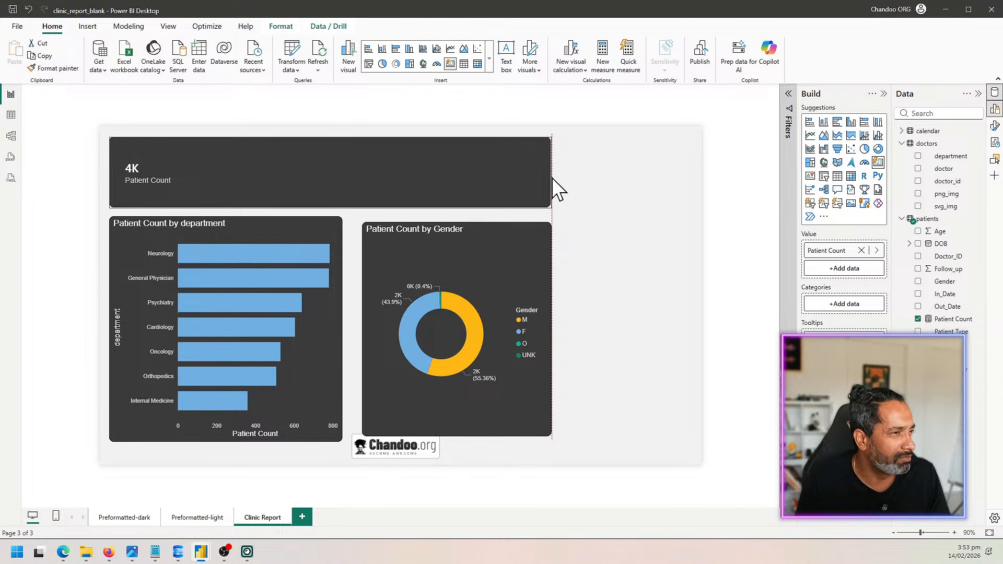
{"action": "left_click", "coordinate": [626, 184]}
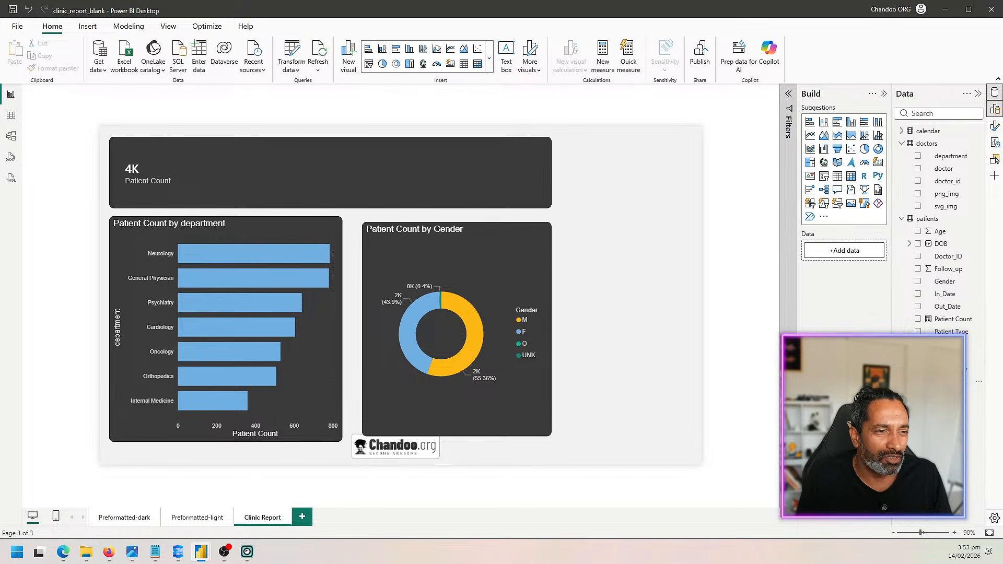
Create a Bed Nights measure in the patients table defined as SUM(patients[Total Days]).
{"action": "left_click", "coordinate": [971, 380]}
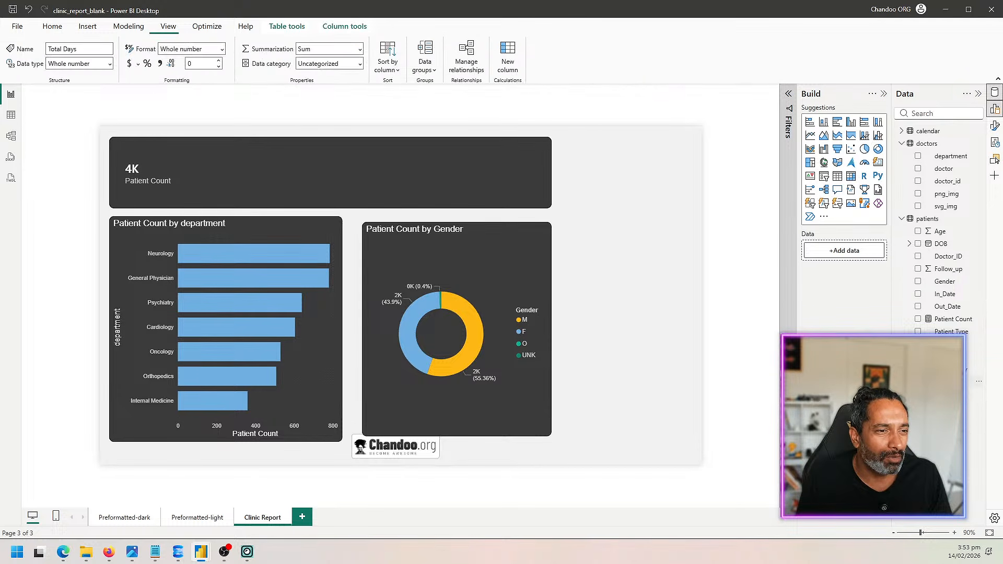
{"action": "left_click", "coordinate": [929, 220]}
{"action": "right_click", "coordinate": [930, 219]}
{"action": "left_click", "coordinate": [859, 236]}
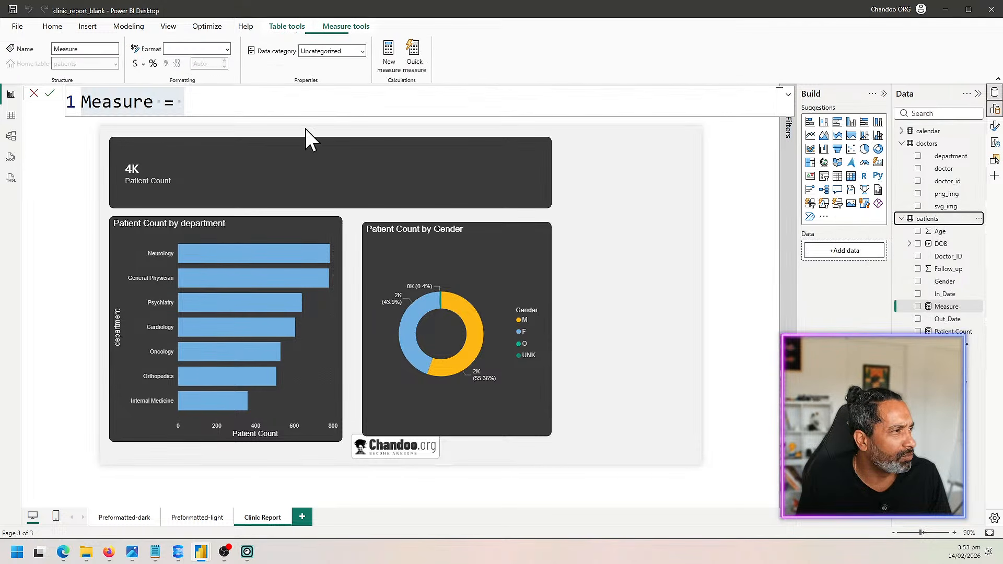
{"action": "left_click", "coordinate": [252, 106]}
{"action": "key", "text": "ctrl+a"}
{"action": "type", "text": "b"}
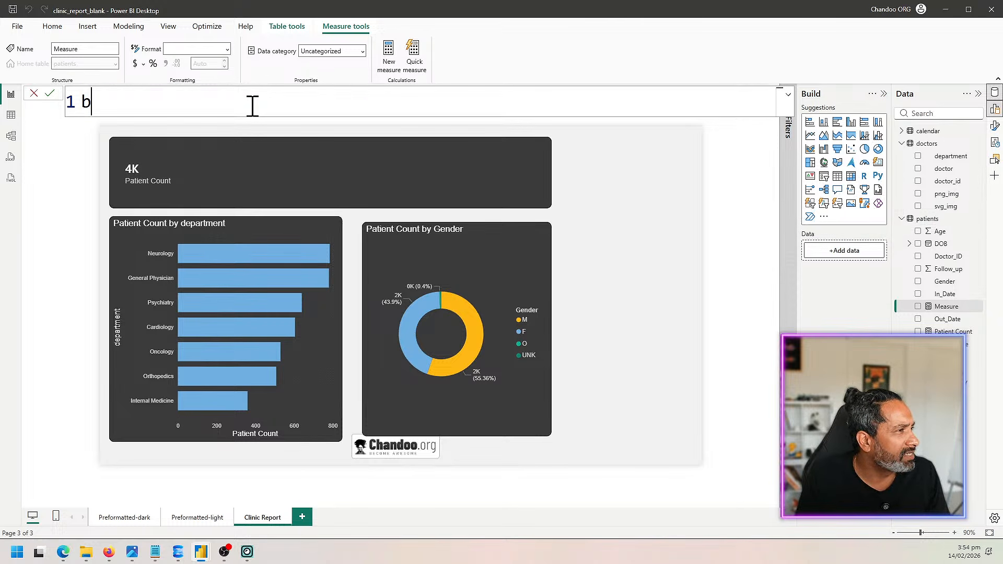
{"action": "type", "text": "ed N"}
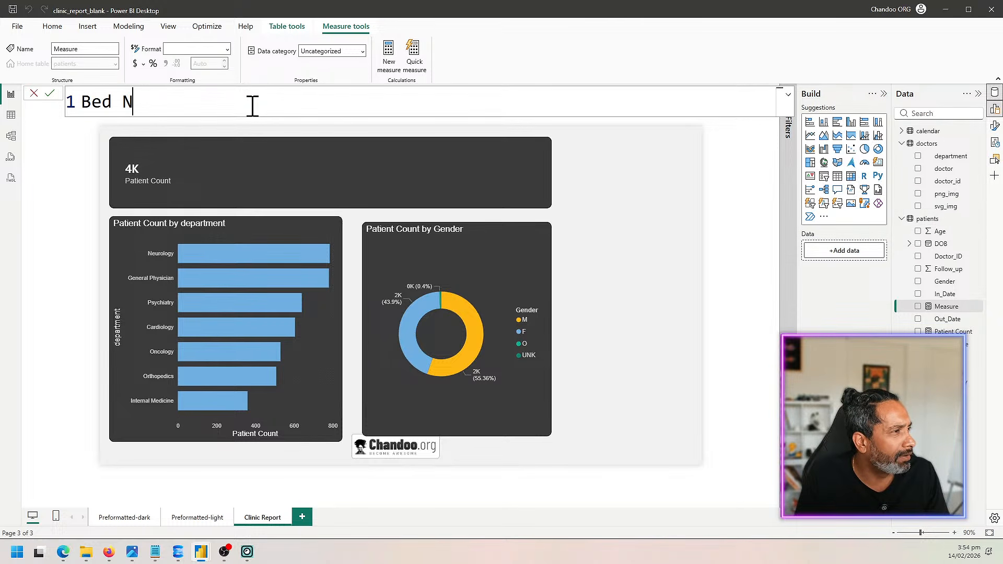
{"action": "type", "text": "ights =sum"}
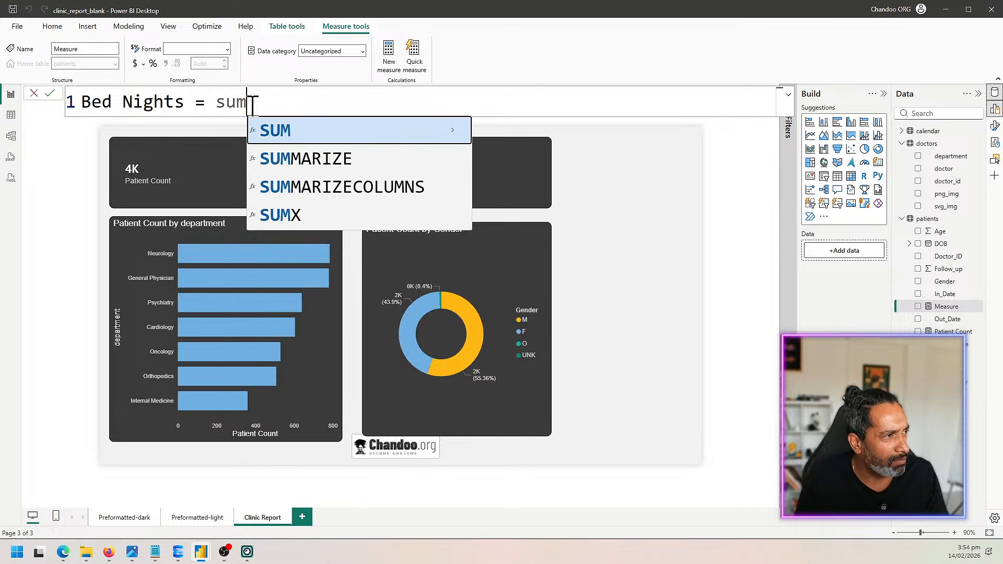
{"action": "key", "text": "Tab"}
{"action": "type", "text": "tota"}
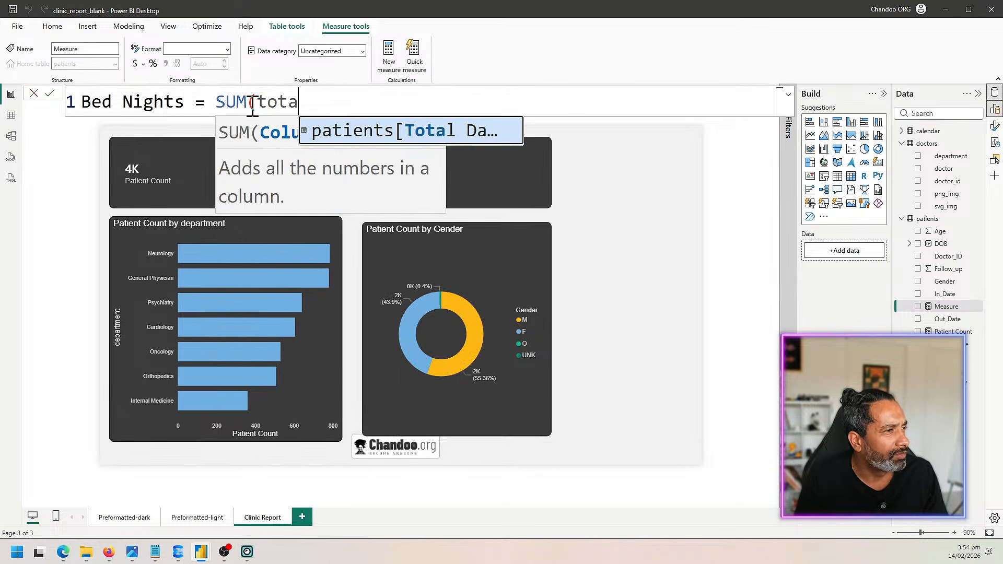
{"action": "key", "text": "Tab"}
{"action": "type", "text": ")"}
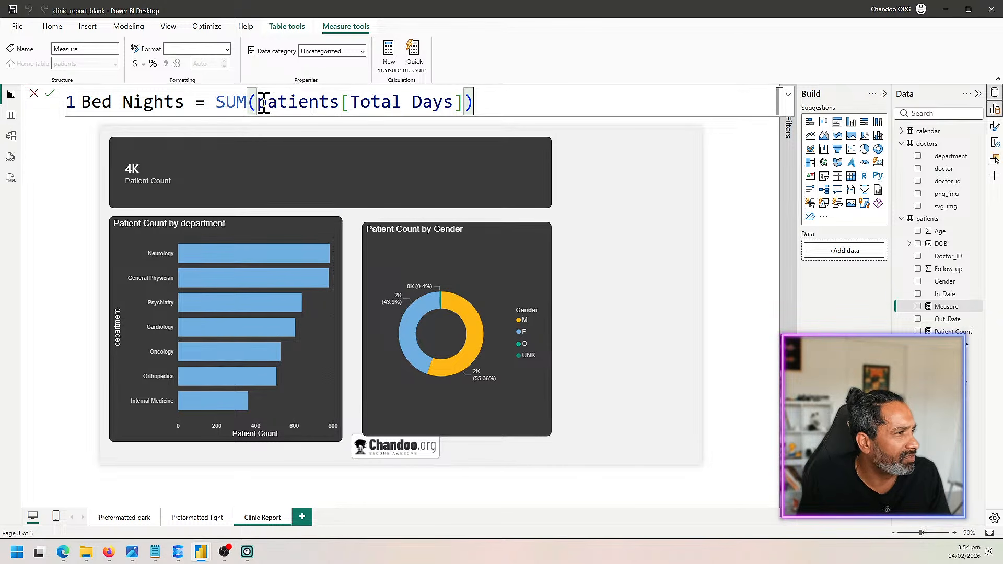
{"action": "left_click_drag", "start_coordinate": [257, 103], "coordinate": [464, 104]}
{"action": "left_click", "coordinate": [464, 104]}
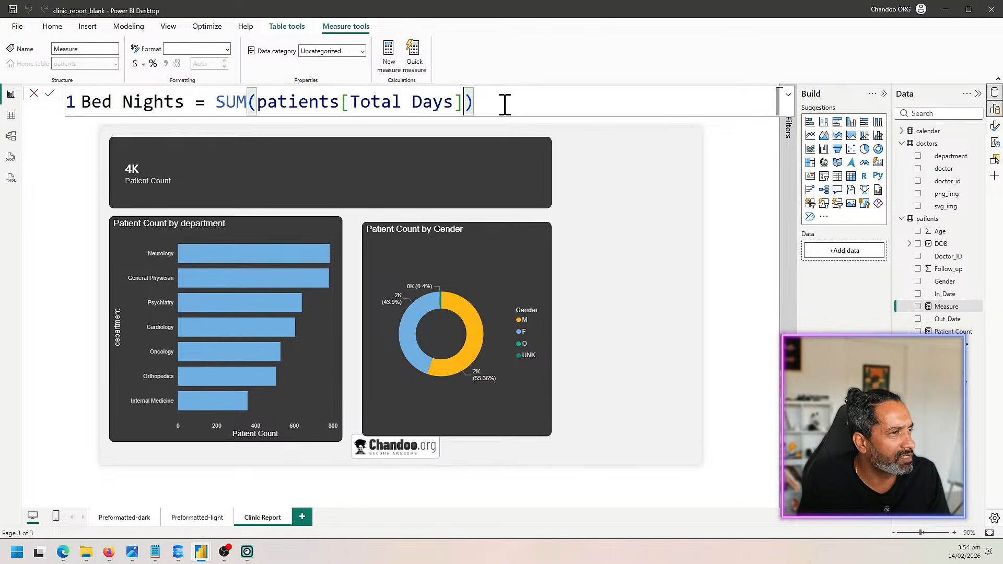
{"action": "left_click_drag", "start_coordinate": [216, 103], "coordinate": [553, 107]}
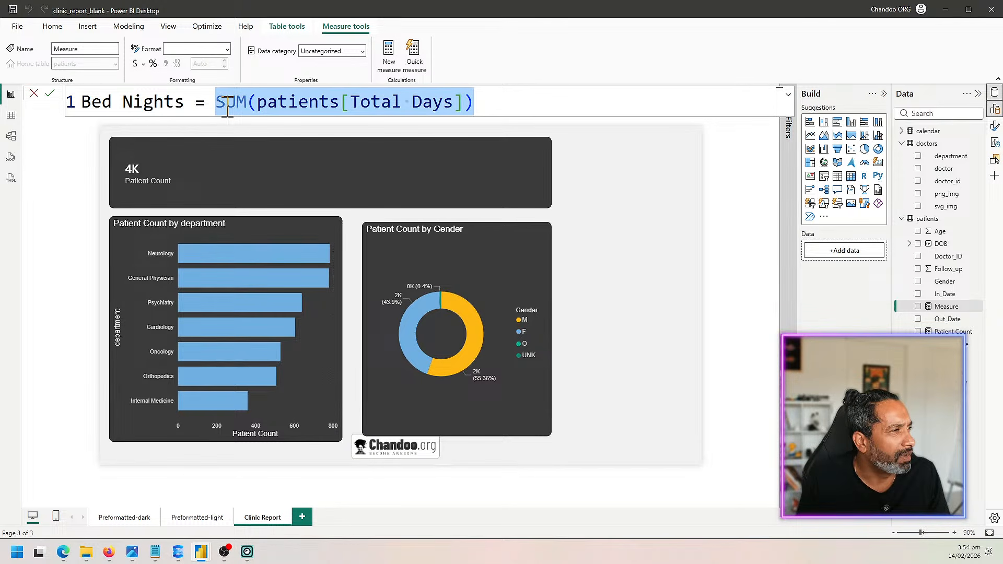
{"action": "left_click", "coordinate": [532, 101]}
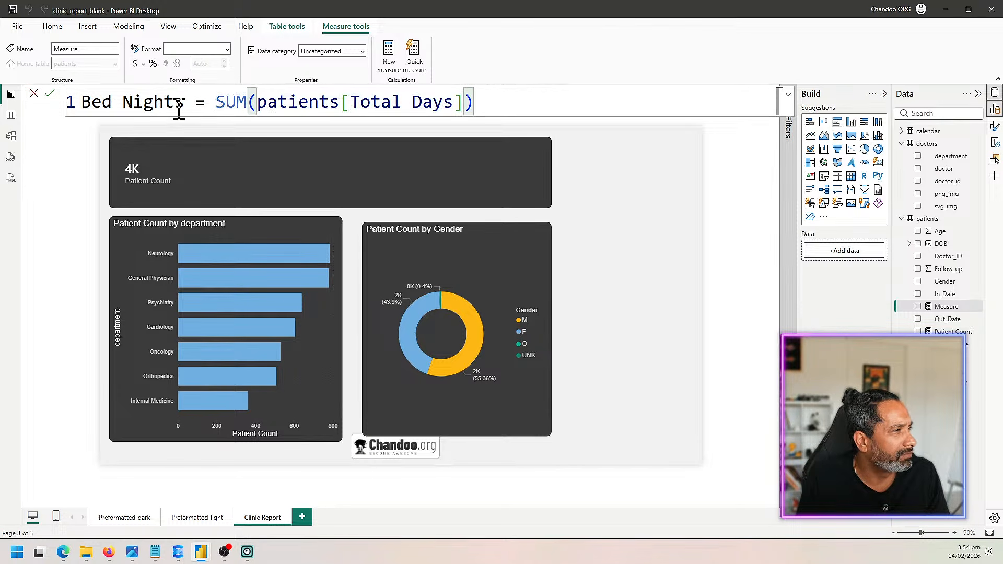
{"action": "left_click", "coordinate": [50, 94]}
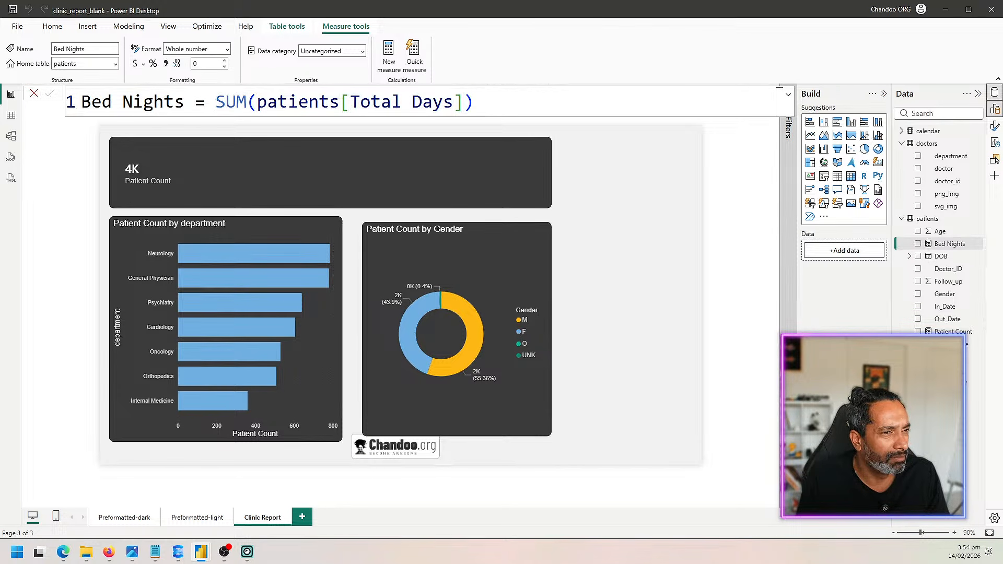
{"action": "left_click", "coordinate": [917, 244]}
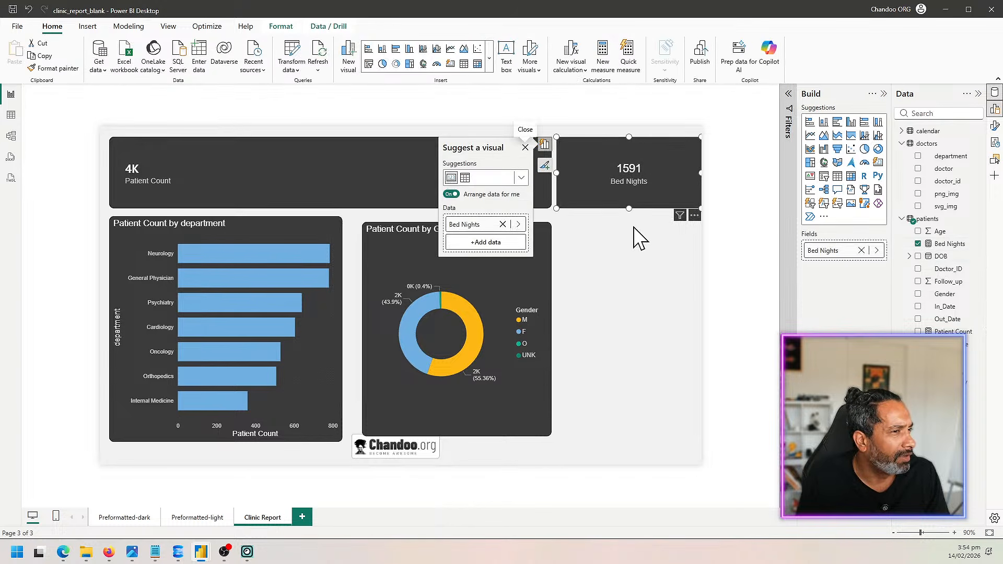
{"action": "left_click", "coordinate": [645, 196]}
{"action": "key", "text": "Delete"}
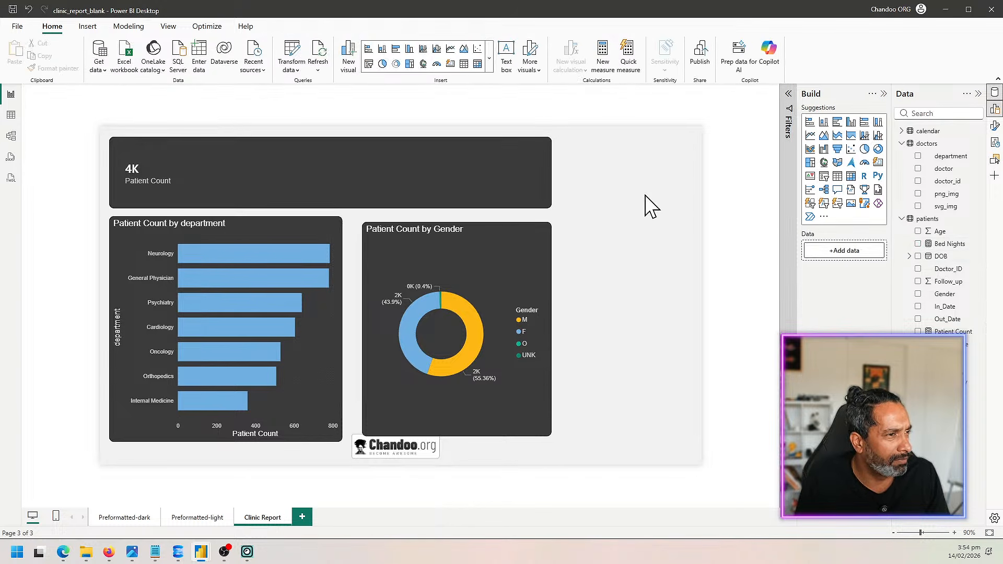
Add the Bed Nights measure as a second value in the existing Patient Count card.
{"action": "left_click", "coordinate": [435, 166]}
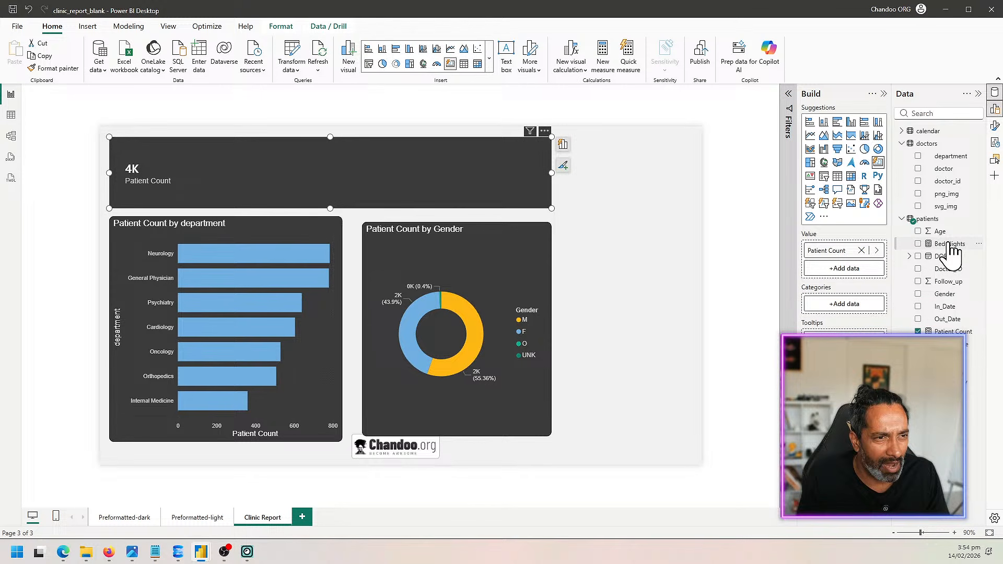
{"action": "mouse_move", "coordinate": [949, 246]}
{"action": "left_mouse_down"}
{"action": "mouse_move", "coordinate": [868, 284]}
{"action": "mouse_move", "coordinate": [906, 242]}
{"action": "mouse_move", "coordinate": [790, 285]}
{"action": "mouse_move", "coordinate": [877, 275]}
{"action": "mouse_move", "coordinate": [869, 285]}
{"action": "mouse_move", "coordinate": [945, 249]}
{"action": "left_mouse_up"}
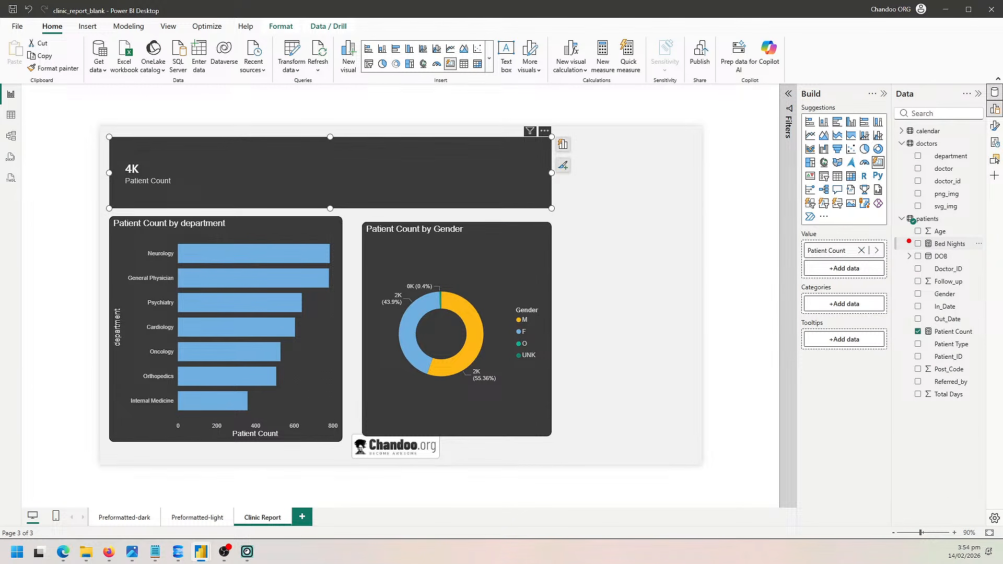
{"action": "left_click_drag", "start_coordinate": [908, 153], "coordinate": [926, 213]}
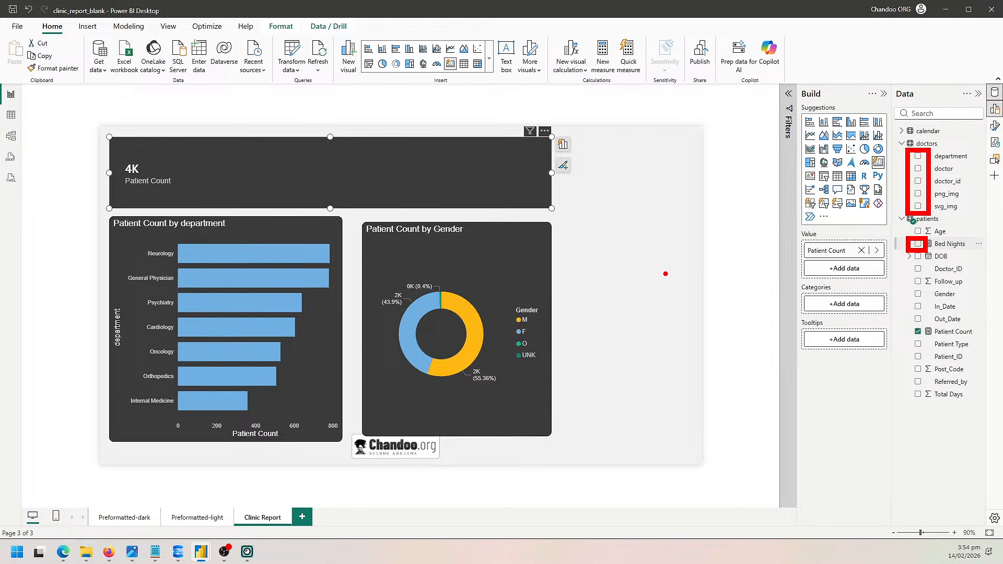
{"action": "left_click", "coordinate": [918, 244]}
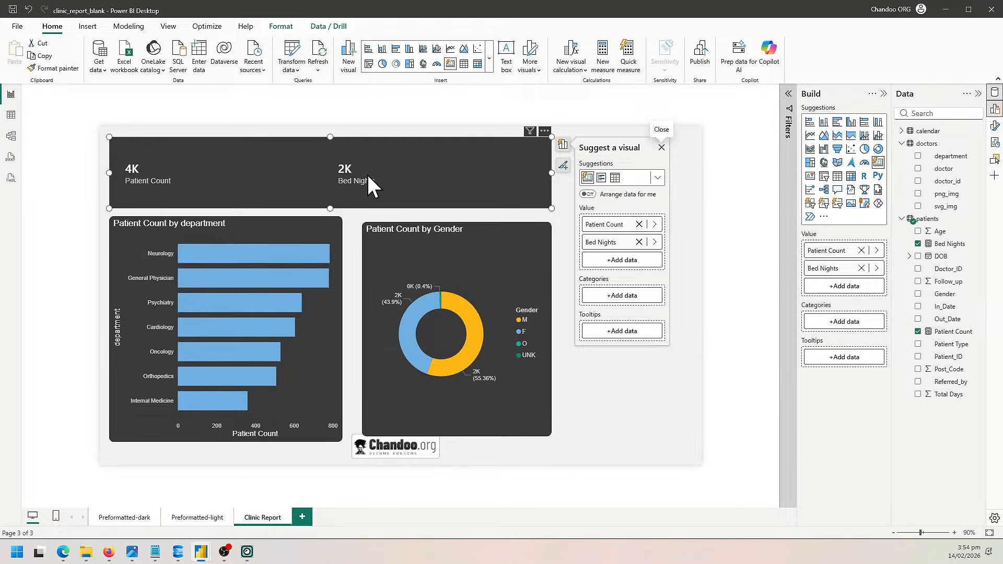
{"action": "left_click", "coordinate": [640, 459]}
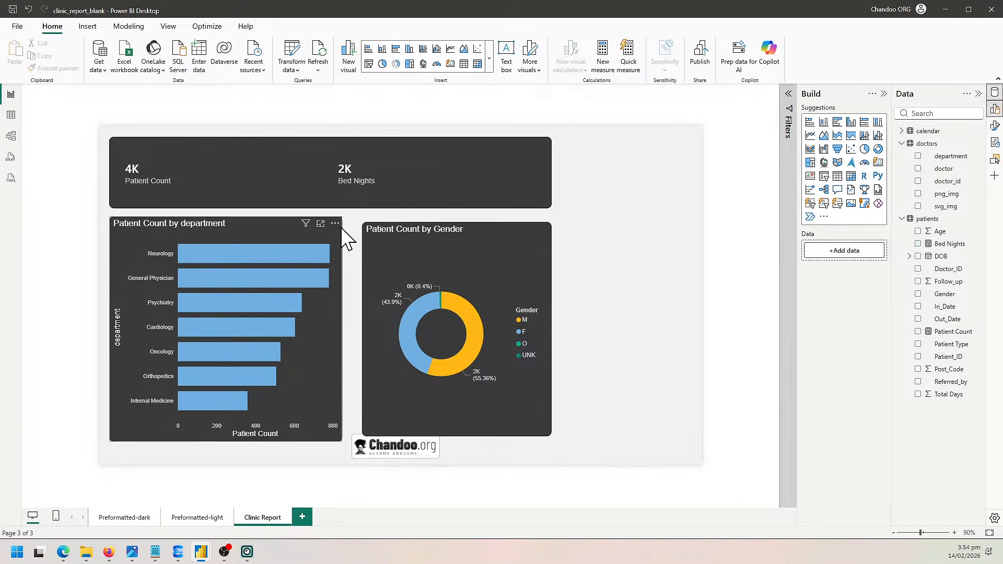
Check how the card responds to filtering by Psychiatry, General Physician, Orthopedics, Internal Medicine and Neurology in the department chart, and clear the selection.
{"action": "left_click", "coordinate": [217, 305]}
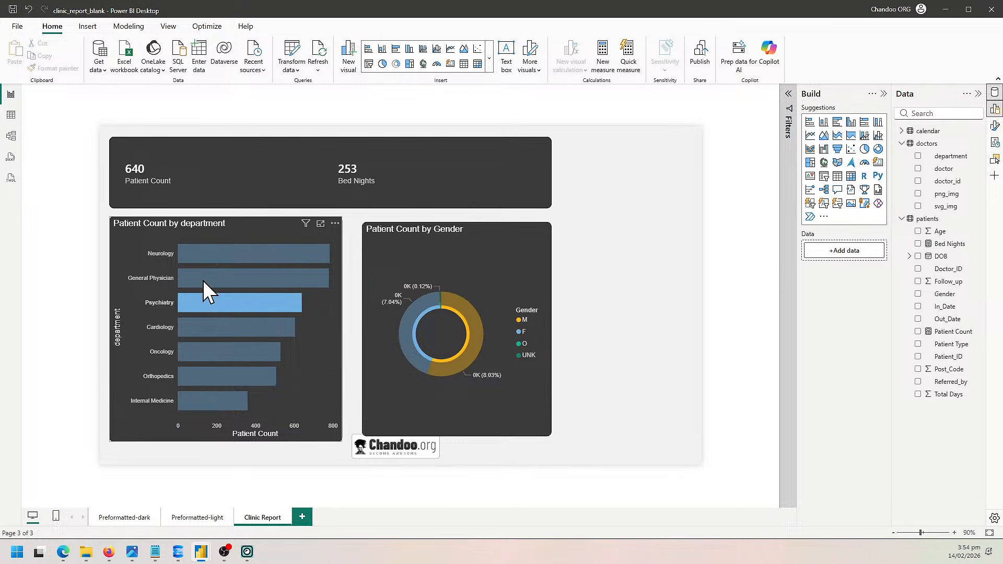
{"action": "left_click", "coordinate": [226, 278]}
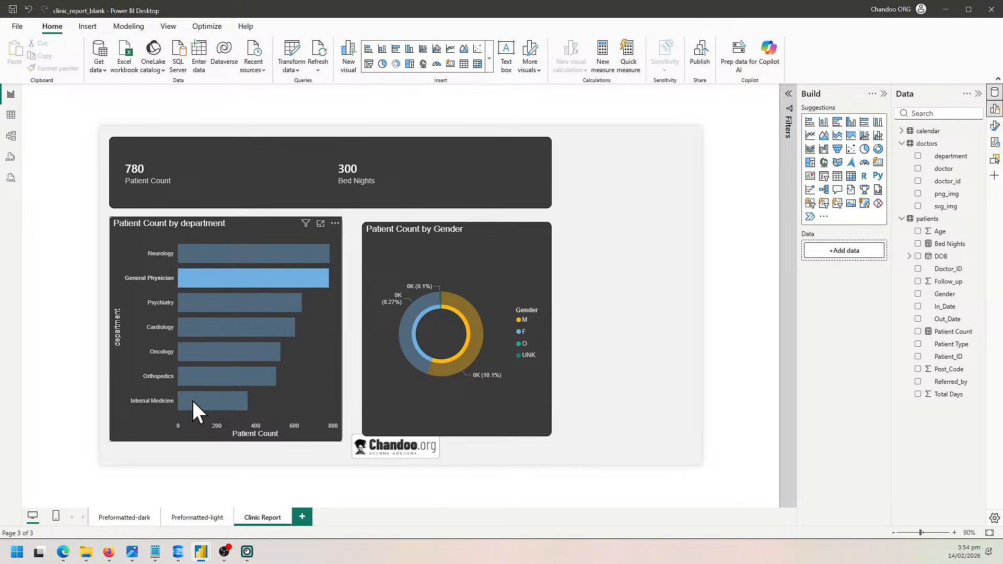
{"action": "left_click", "coordinate": [202, 375]}
{"action": "left_click", "coordinate": [207, 401]}
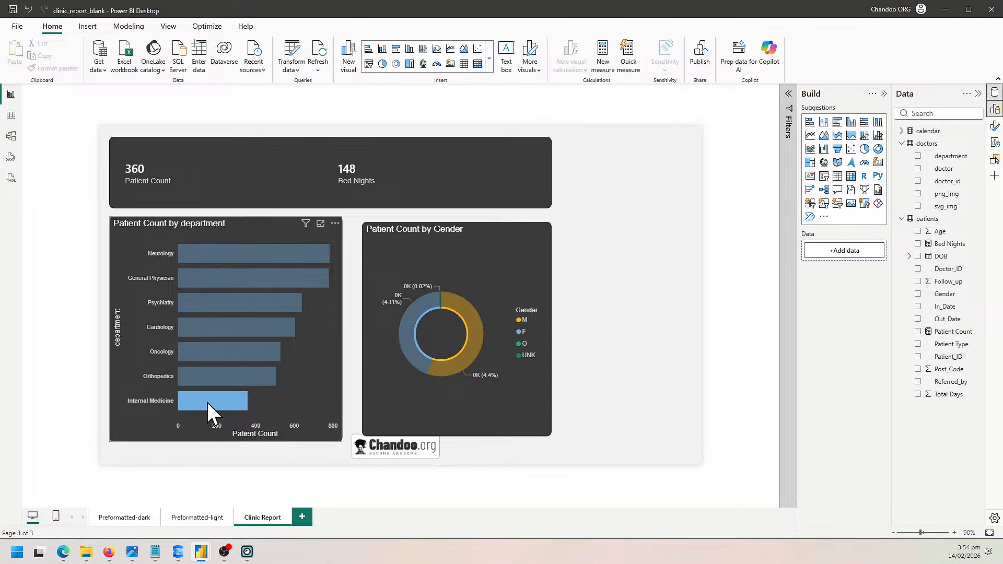
{"action": "left_click", "coordinate": [228, 251]}
{"action": "left_click", "coordinate": [228, 250]}
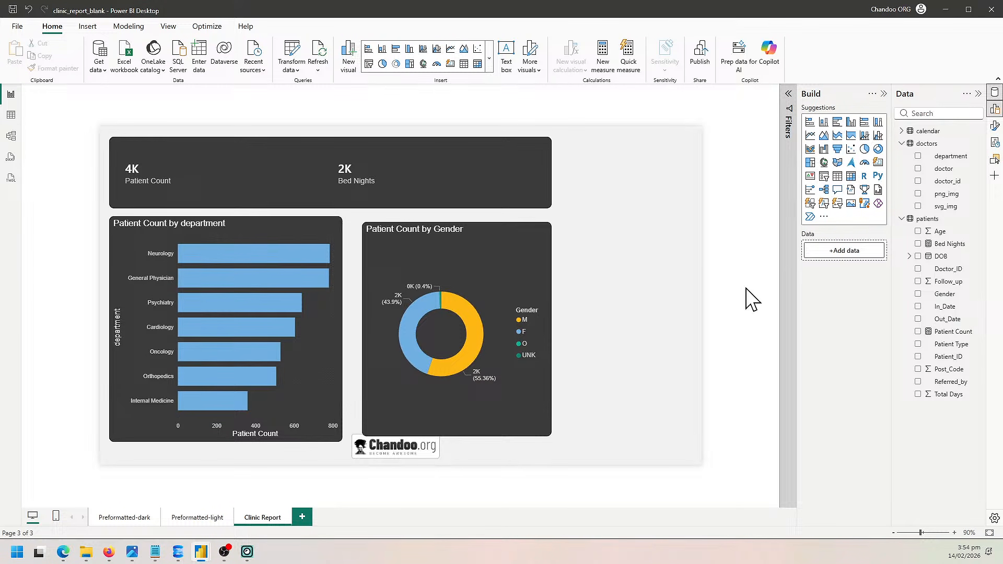
Create an Average Age measure in the patients table as AVERAGE(patients[Age]) and add it to the Patient Count and Bed Nights card.
{"action": "left_click", "coordinate": [500, 187]}
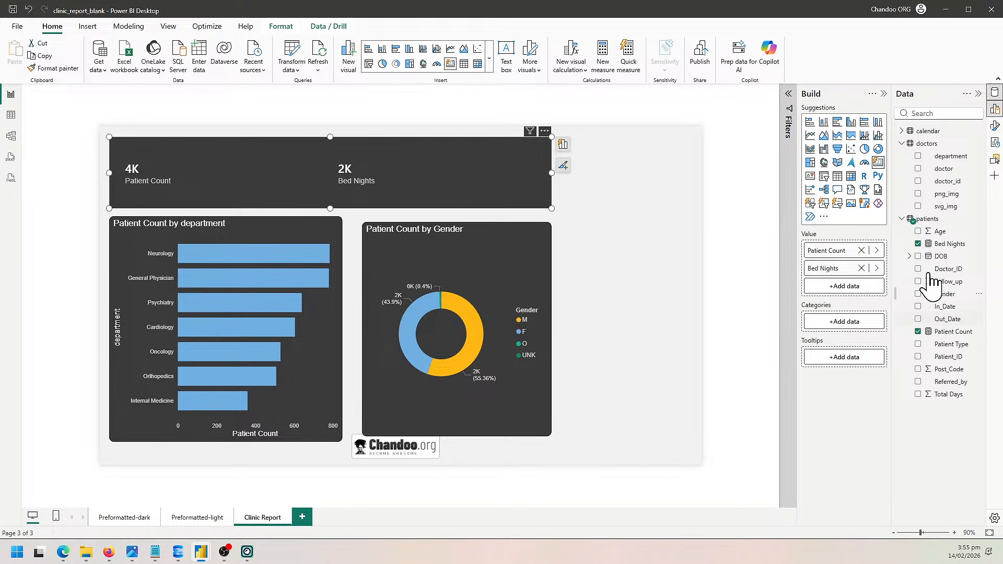
{"action": "right_click", "coordinate": [915, 219]}
{"action": "left_click", "coordinate": [859, 238]}
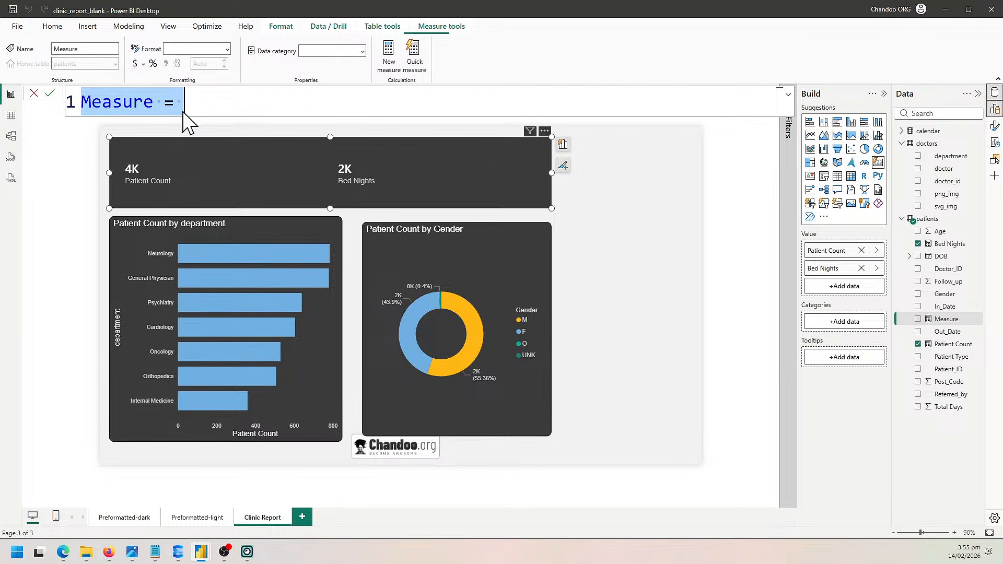
{"action": "type", "text": "aVG."}
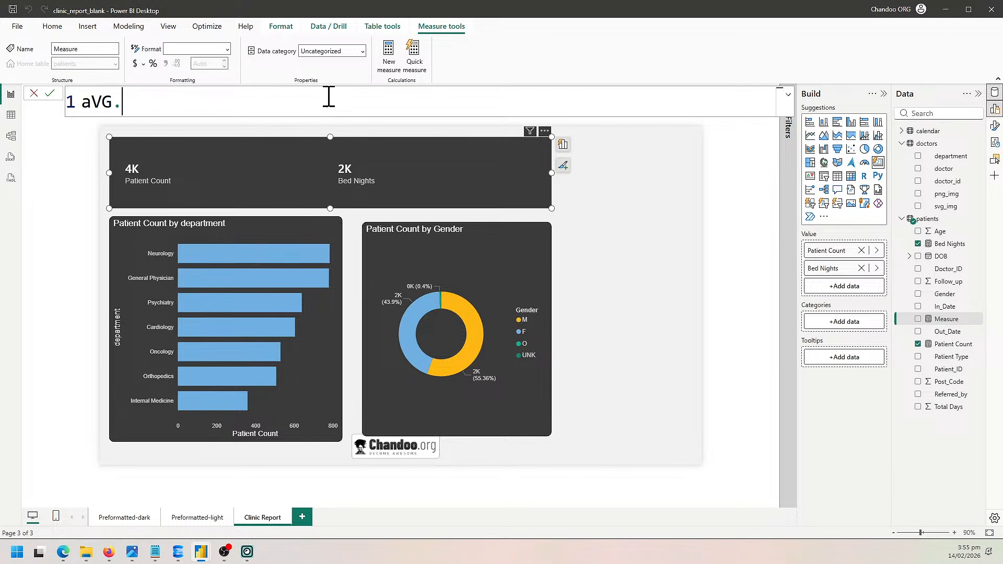
{"action": "key", "text": "BackSpace"}
{"action": "key", "text": "BackSpace"}
{"action": "key", "text": "BackSpace"}
{"action": "type", "text": "verage Age ="}
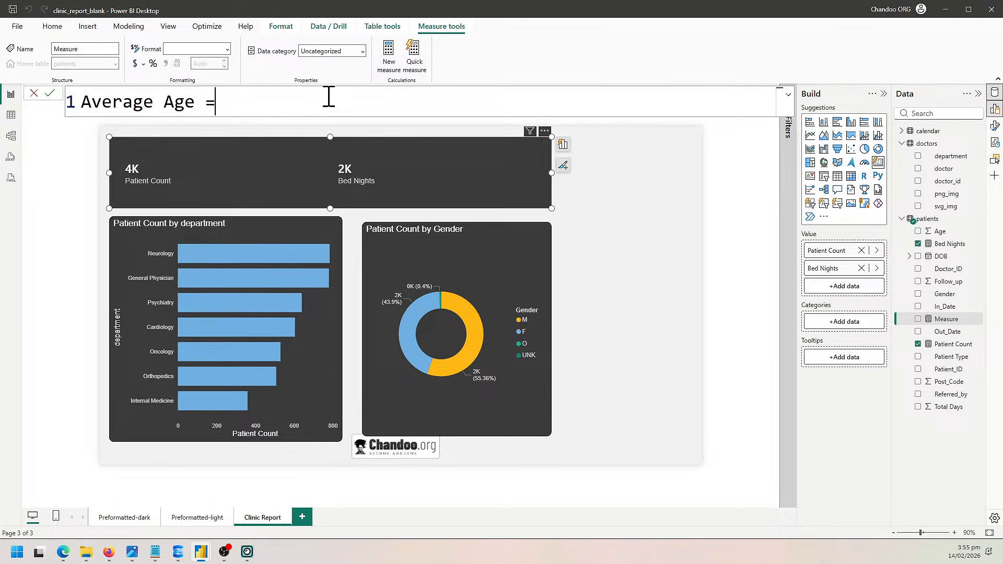
{"action": "type", "text": "aver"}
{"action": "key", "text": "Tab"}
{"action": "type", "text": "pa"}
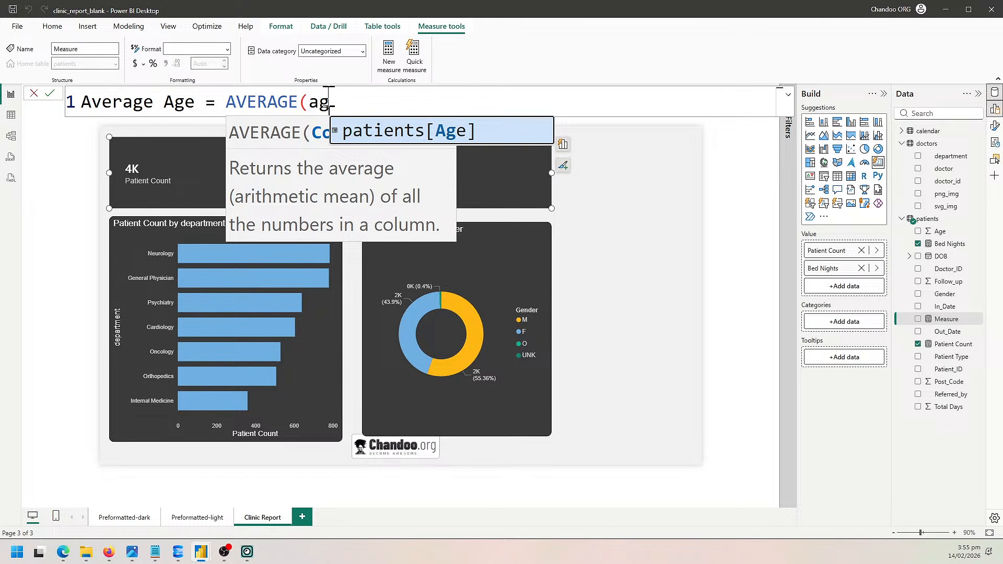
{"action": "key", "text": "Tab"}
{"action": "type", "text": ")"}
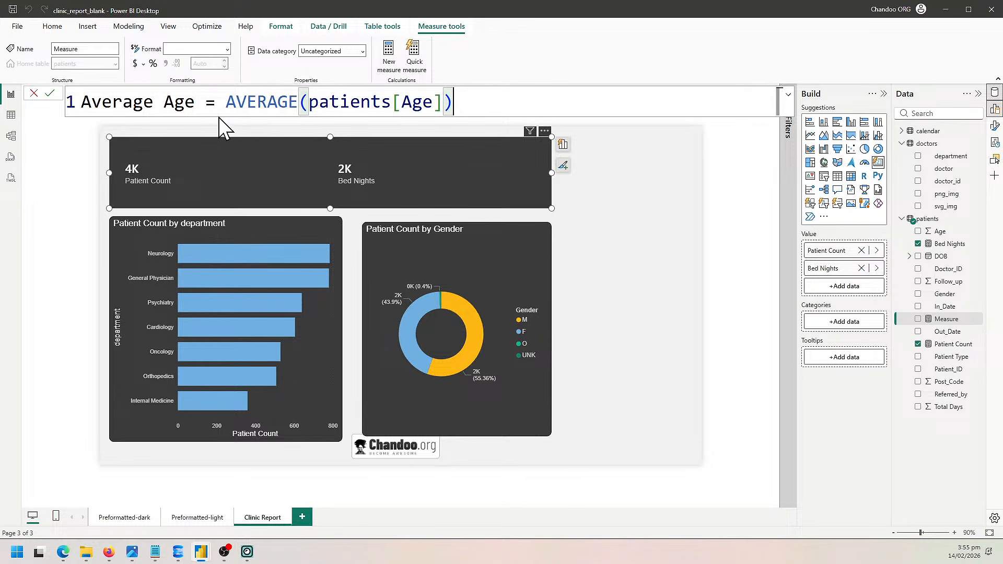
{"action": "left_click_drag", "start_coordinate": [226, 102], "coordinate": [595, 118]}
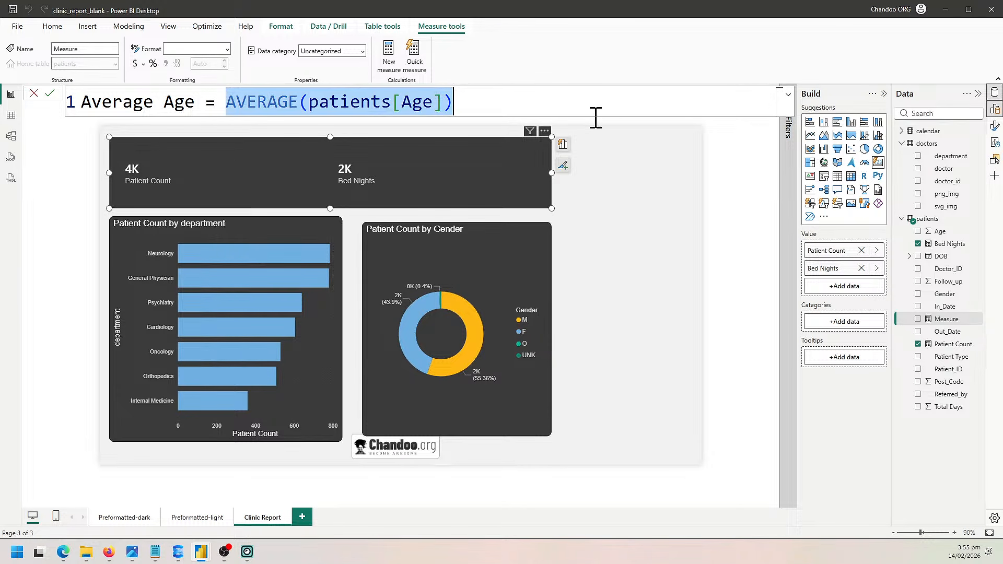
{"action": "left_click", "coordinate": [49, 93]}
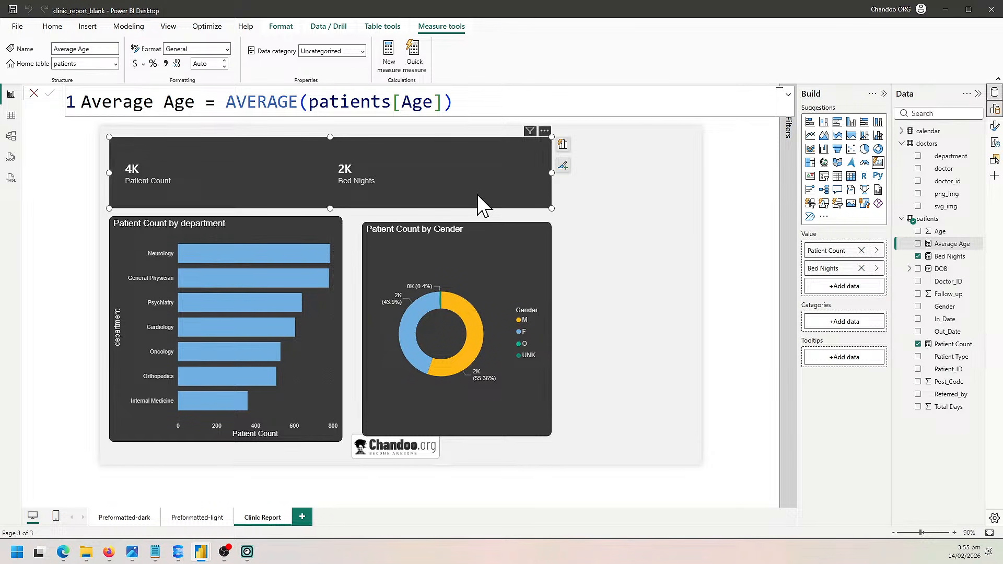
{"action": "left_click", "coordinate": [918, 243]}
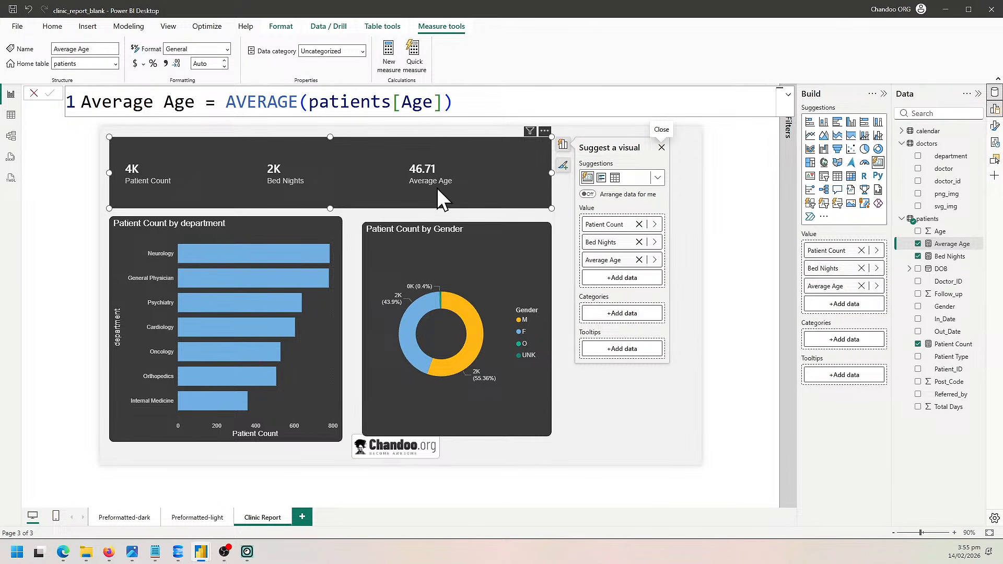
Compare the card's Average Age across departments by filtering on General Physician, Psychiatry, Orthopedics and Internal Medicine in the bar chart.
{"action": "left_click", "coordinate": [247, 278]}
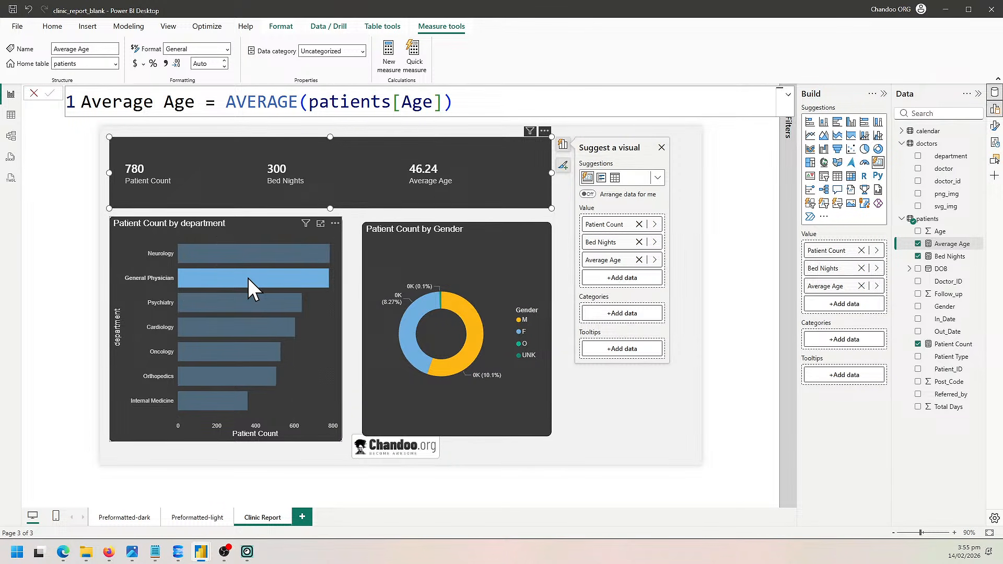
{"action": "left_click", "coordinate": [223, 304]}
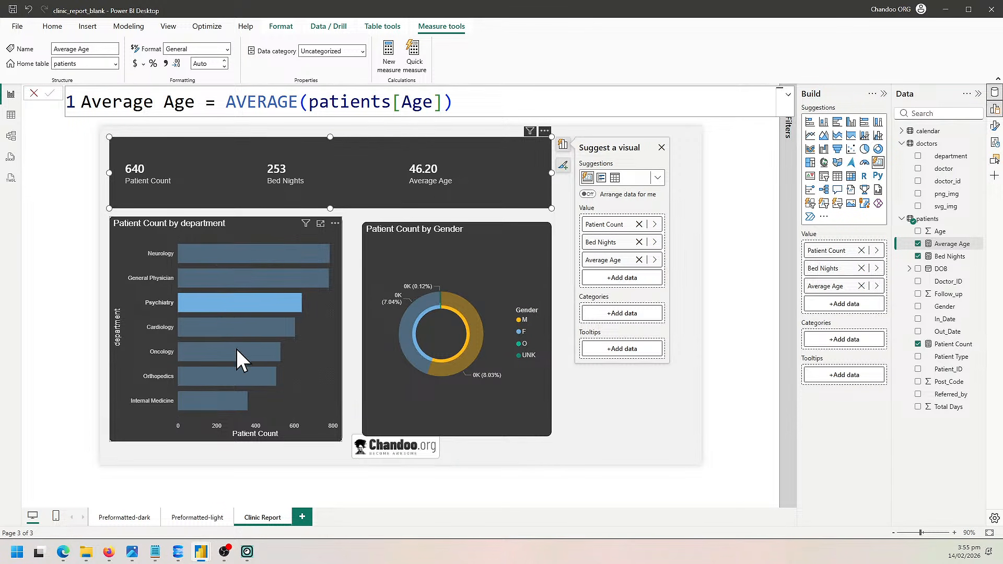
{"action": "left_click", "coordinate": [224, 375]}
{"action": "left_click", "coordinate": [208, 403]}
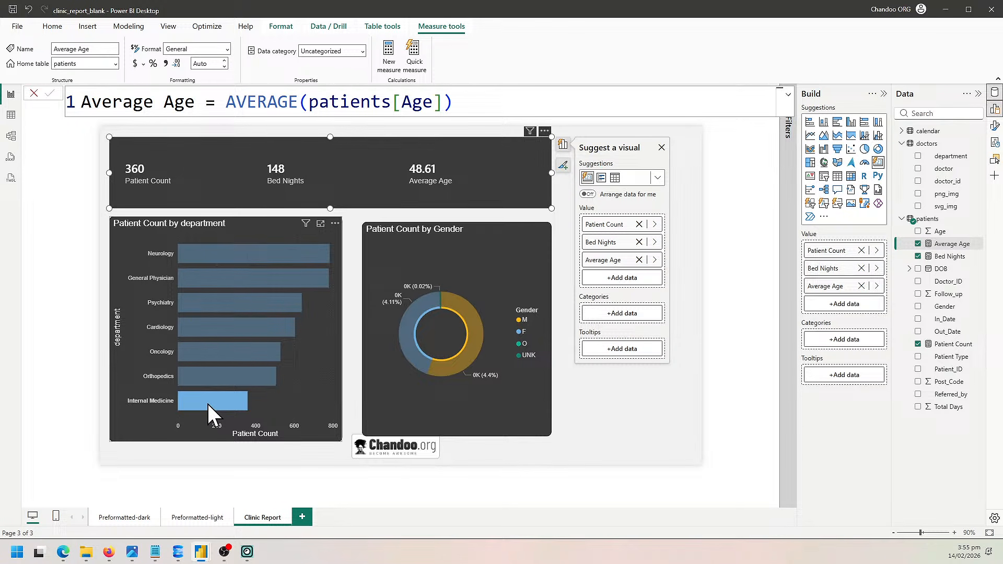
{"action": "mouse_move", "coordinate": [206, 405]}
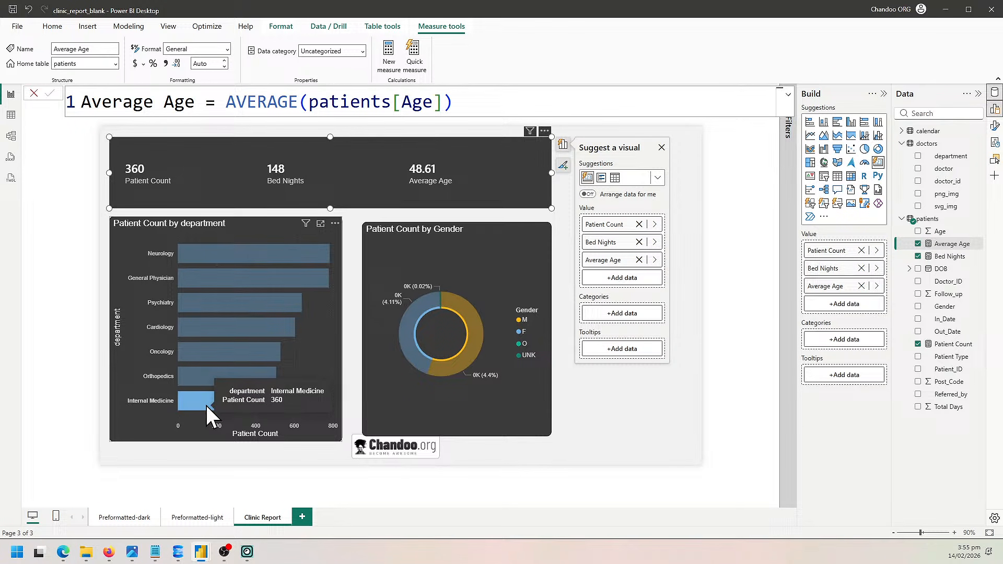
Check the card's values for the Neurology and Oncology departments by filtering from the bar chart, and clear the selection.
{"action": "left_click", "coordinate": [238, 257]}
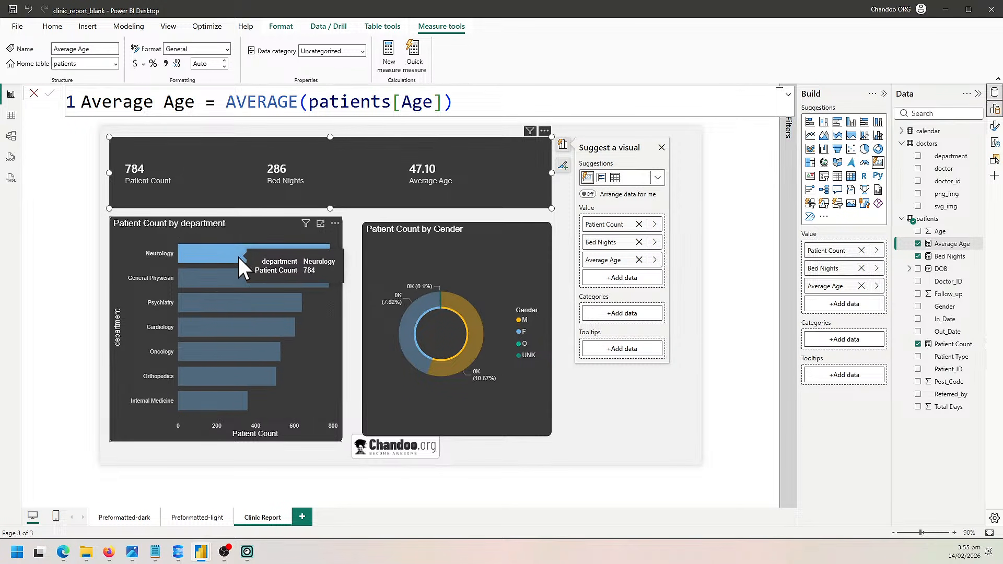
{"action": "left_click", "coordinate": [209, 352]}
{"action": "left_click", "coordinate": [212, 354]}
Check how the card responds to filtering by F and O in the gender donut chart, clear the filter and select the card.
{"action": "left_click", "coordinate": [470, 311]}
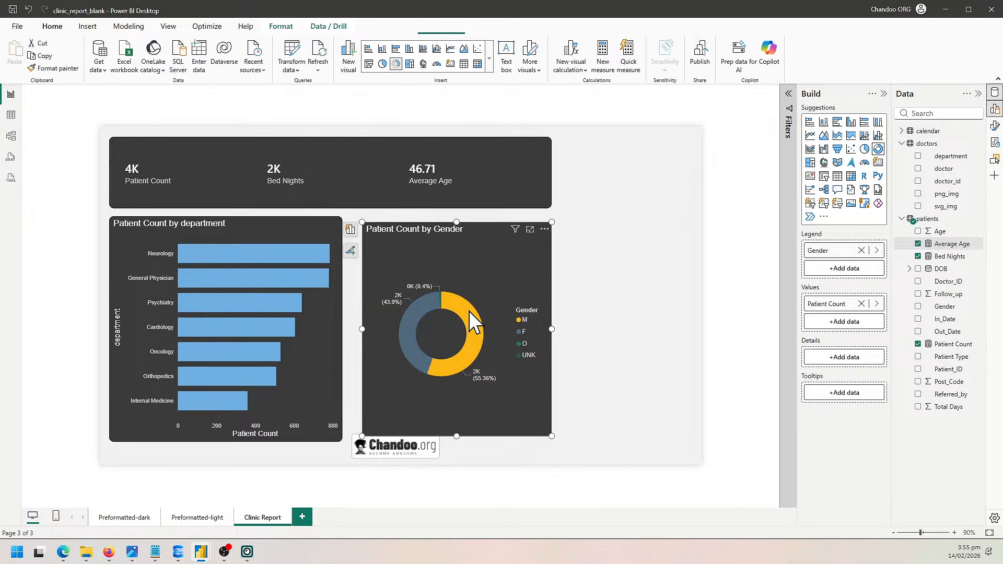
{"action": "left_click", "coordinate": [410, 320]}
{"action": "left_click", "coordinate": [437, 296]}
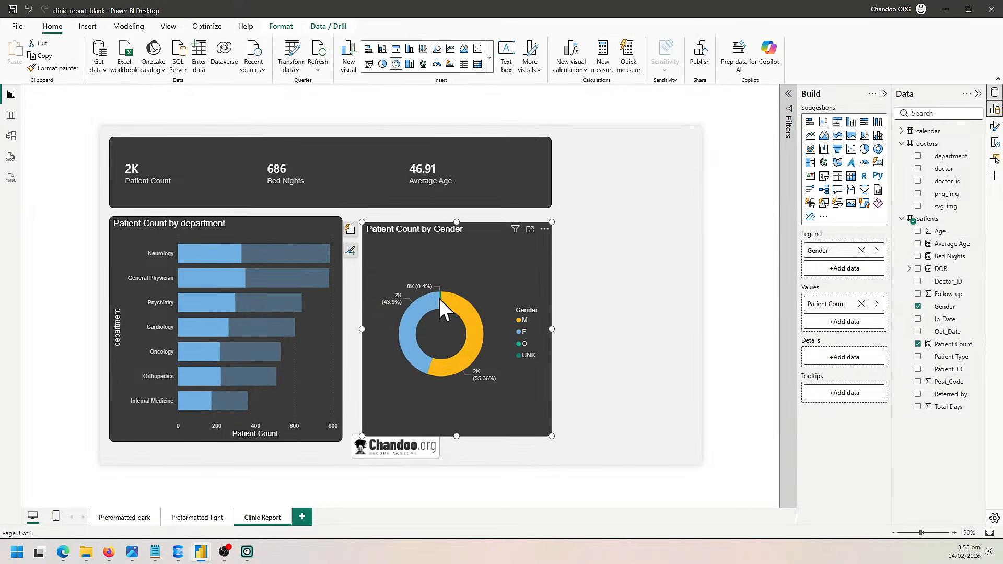
{"action": "left_click", "coordinate": [440, 296]}
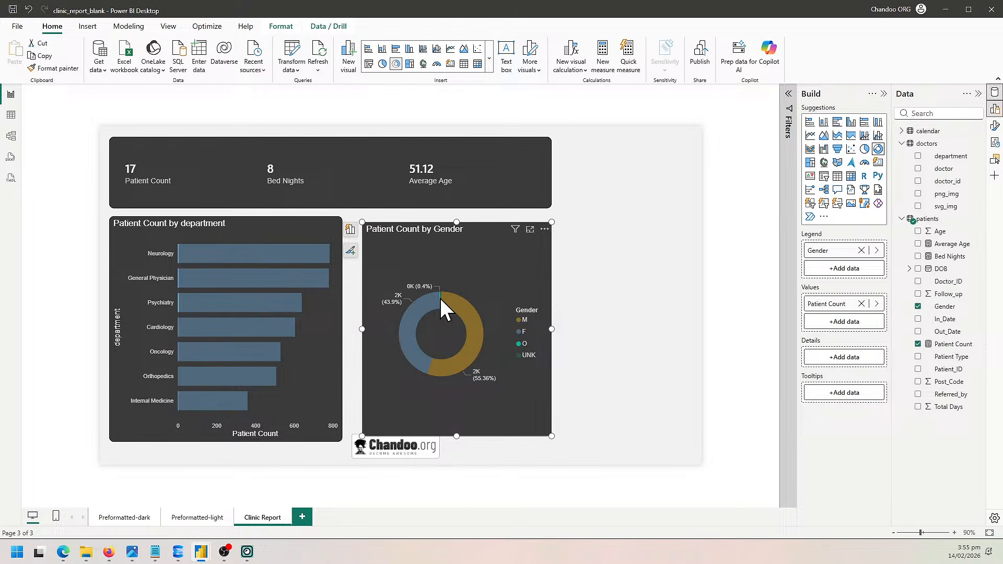
{"action": "left_click", "coordinate": [440, 299]}
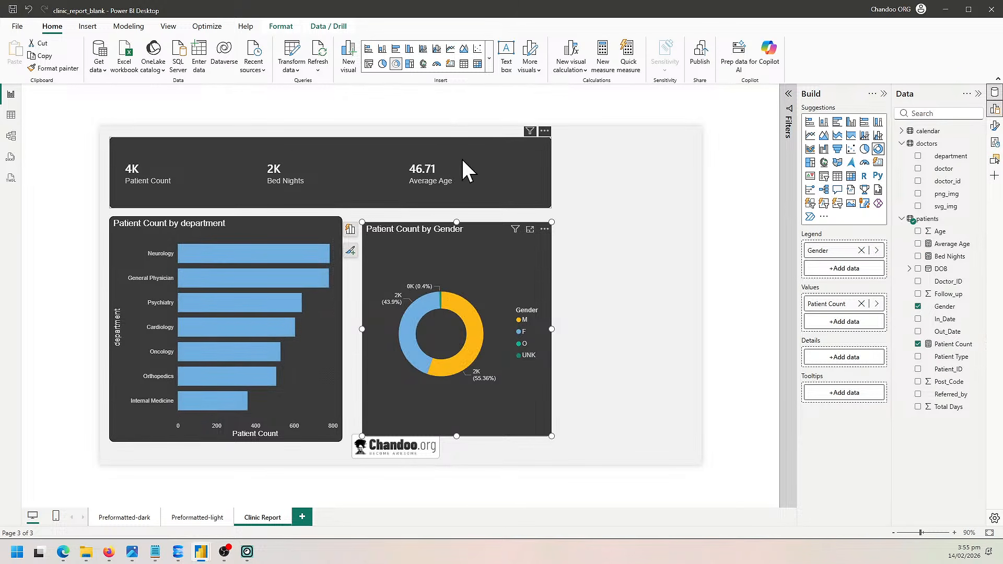
{"action": "left_click", "coordinate": [501, 187]}
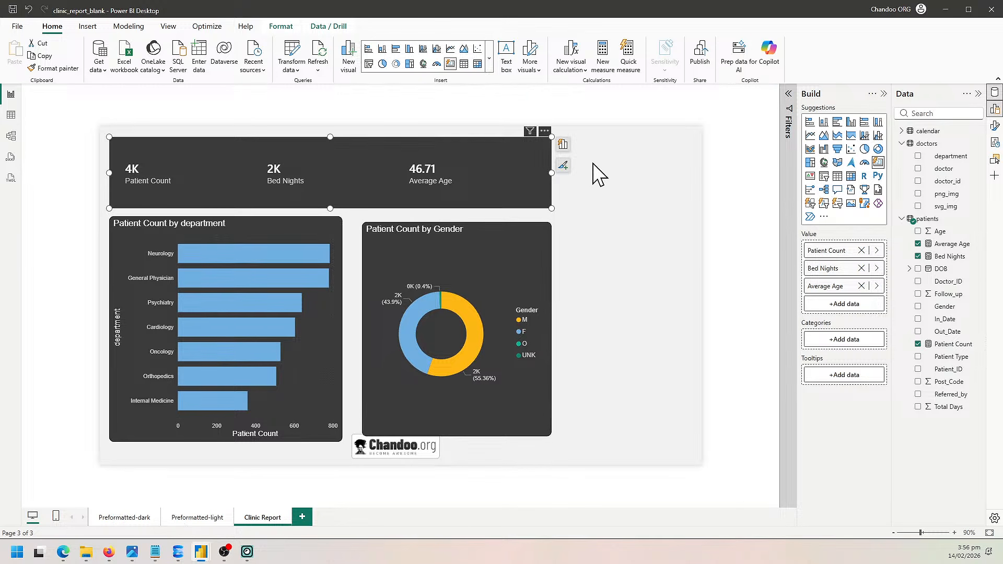
Examine the date range and rows of the calendar table in the data grid, and return to the report page.
{"action": "left_click", "coordinate": [10, 117]}
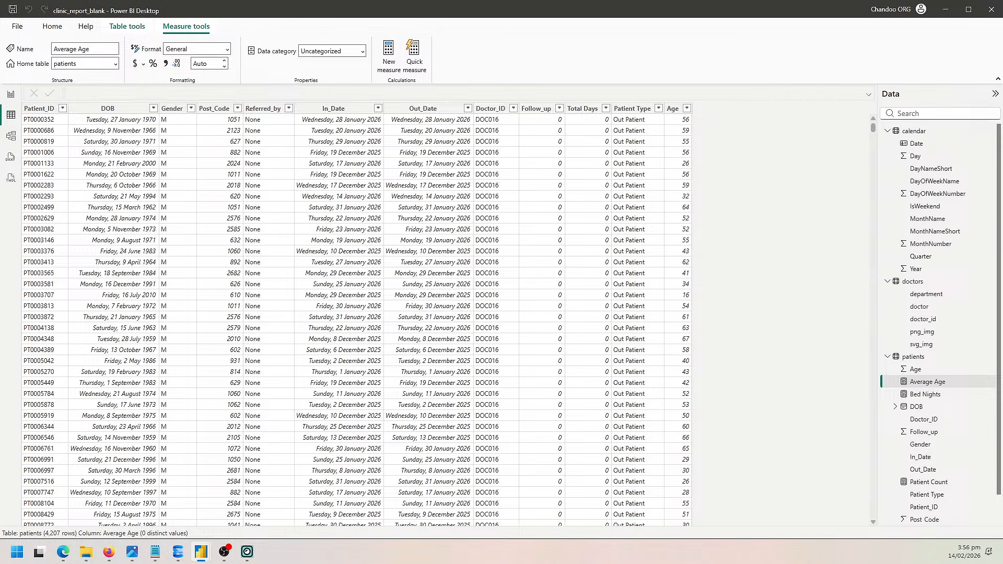
{"action": "left_click", "coordinate": [923, 131]}
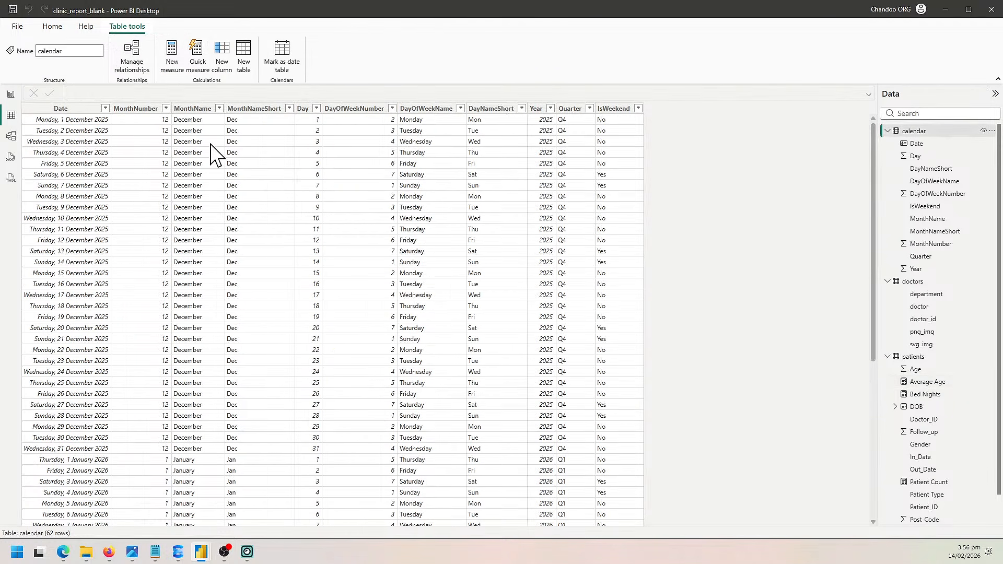
{"action": "scroll", "coordinate": [209, 157], "scroll_direction": "down", "scroll_amount": 8}
{"action": "scroll", "coordinate": [198, 161], "scroll_direction": "up", "scroll_amount": 8}
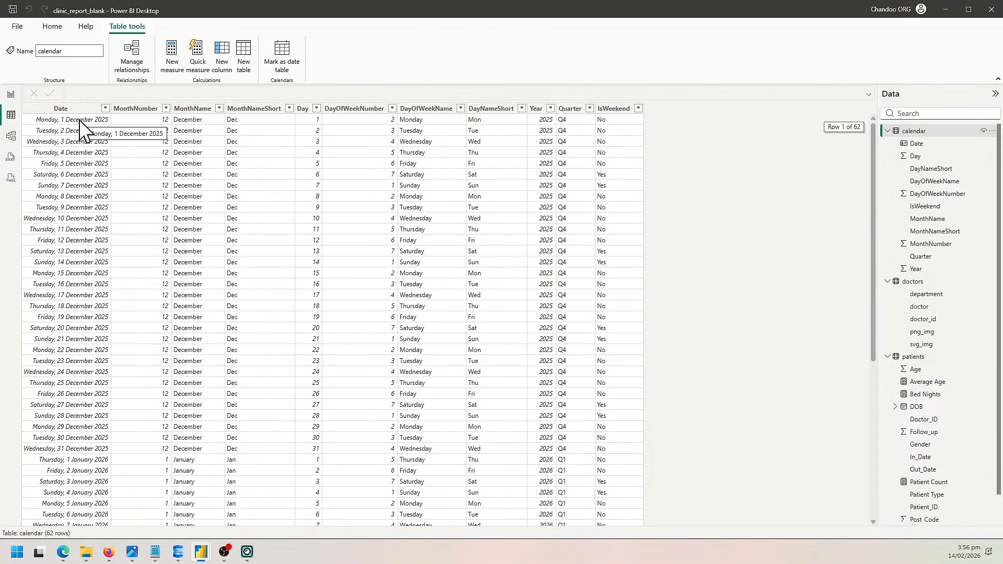
{"action": "scroll", "coordinate": [81, 134], "scroll_direction": "down", "scroll_amount": 8}
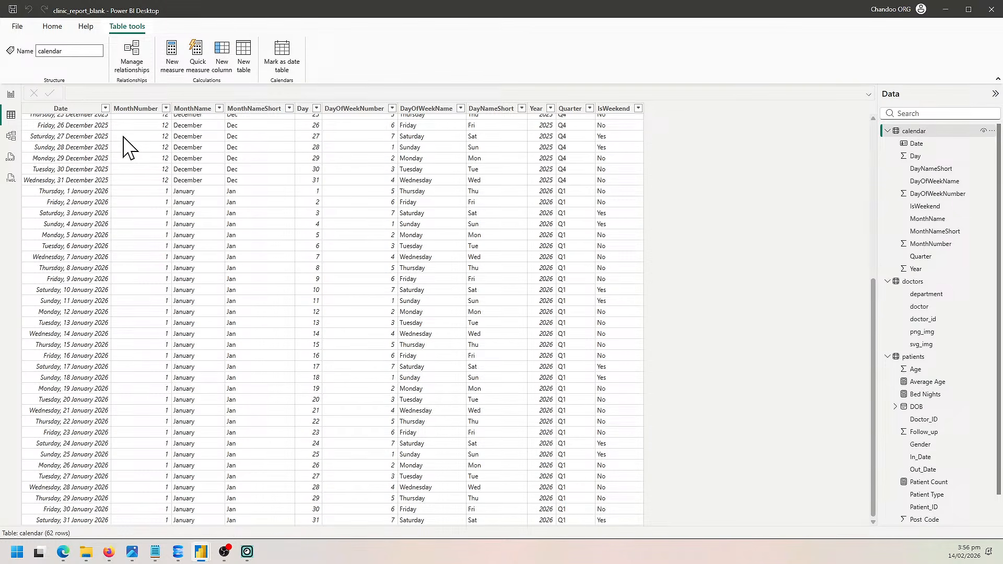
{"action": "scroll", "coordinate": [125, 186], "scroll_direction": "up", "scroll_amount": 10}
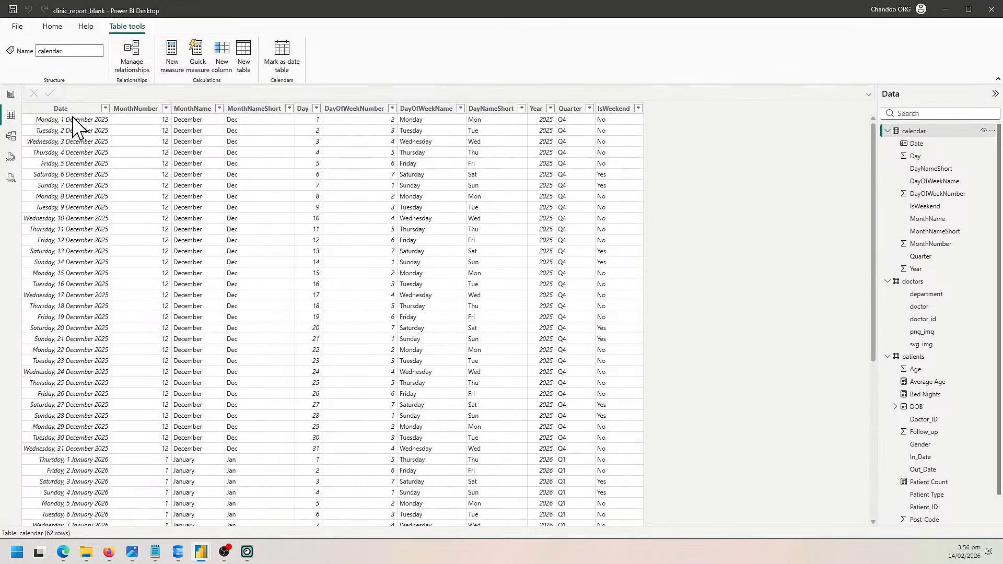
{"action": "left_click", "coordinate": [11, 95]}
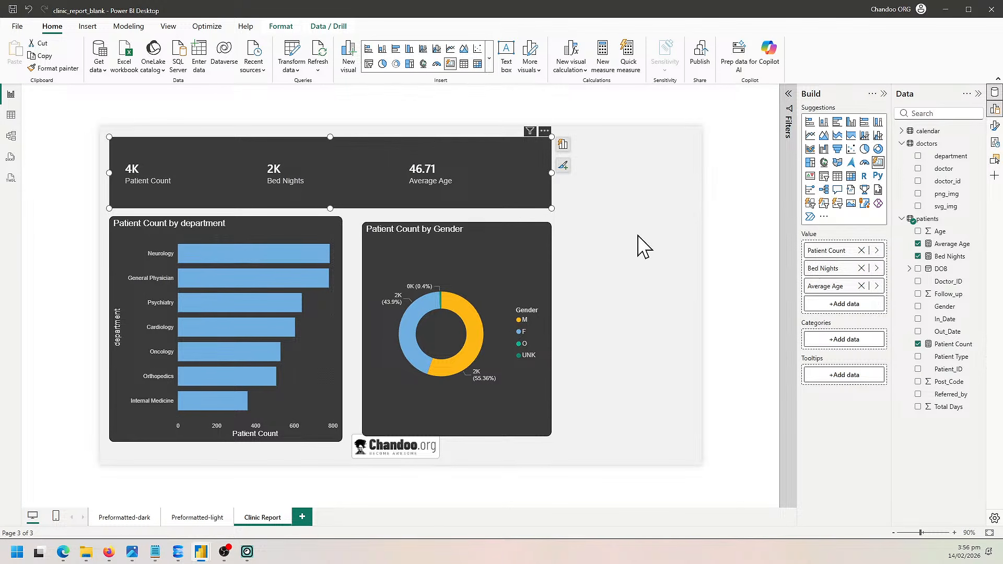
{"action": "mouse_move", "coordinate": [592, 191]}
{"action": "left_mouse_down"}
{"action": "mouse_move", "coordinate": [610, 215]}
{"action": "mouse_move", "coordinate": [606, 235]}
{"action": "mouse_move", "coordinate": [654, 226]}
{"action": "mouse_move", "coordinate": [660, 201]}
{"action": "mouse_move", "coordinate": [667, 232]}
{"action": "mouse_move", "coordinate": [682, 213]}
{"action": "left_mouse_up"}
{"action": "left_click_drag", "start_coordinate": [592, 243], "coordinate": [683, 240]}
{"action": "mouse_move", "coordinate": [624, 266]}
{"action": "left_mouse_down"}
{"action": "mouse_move", "coordinate": [615, 283]}
{"action": "mouse_move", "coordinate": [659, 289]}
{"action": "left_mouse_up"}
{"action": "left_click_drag", "start_coordinate": [687, 202], "coordinate": [707, 192]}
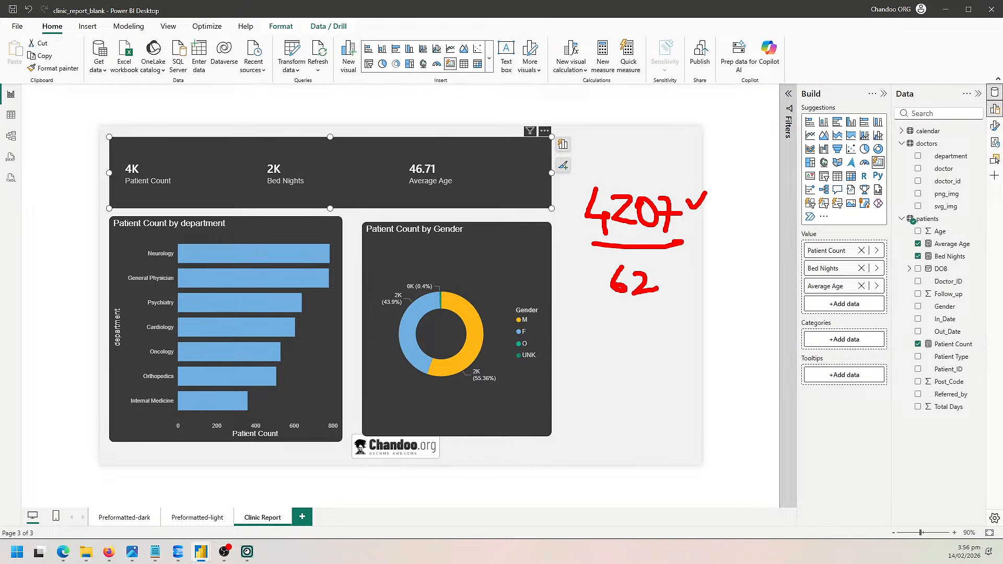
{"action": "mouse_move", "coordinate": [140, 153]}
{"action": "left_mouse_down"}
{"action": "mouse_move", "coordinate": [182, 180]}
{"action": "mouse_move", "coordinate": [138, 152]}
{"action": "left_mouse_up"}
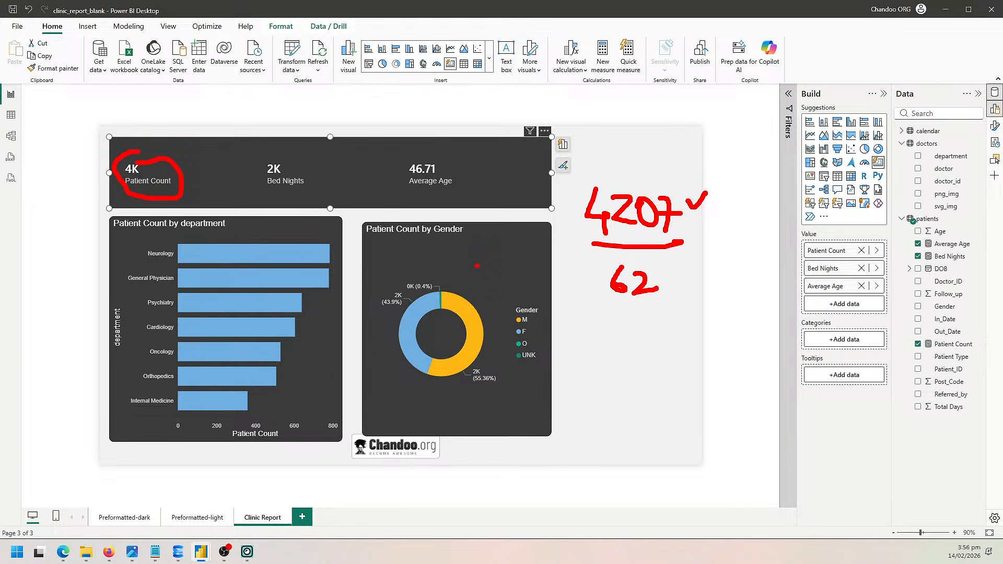
{"action": "mouse_move", "coordinate": [644, 262]}
{"action": "left_mouse_down"}
{"action": "mouse_move", "coordinate": [597, 265]}
{"action": "mouse_move", "coordinate": [671, 279]}
{"action": "mouse_move", "coordinate": [629, 259]}
{"action": "left_mouse_up"}
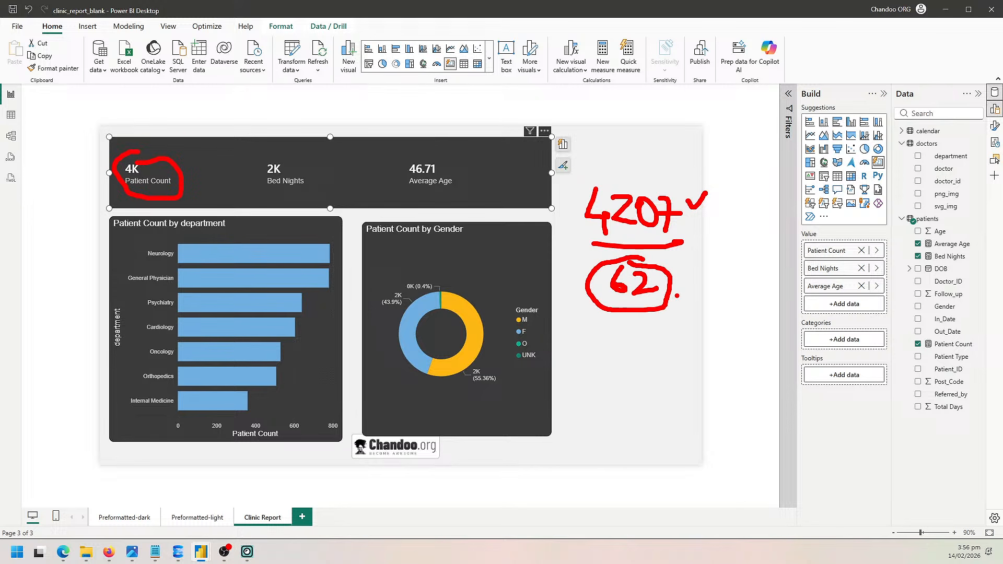
{"action": "mouse_move", "coordinate": [675, 285]}
{"action": "left_mouse_down"}
{"action": "mouse_move", "coordinate": [783, 238]}
{"action": "mouse_move", "coordinate": [898, 134]}
{"action": "left_mouse_up"}
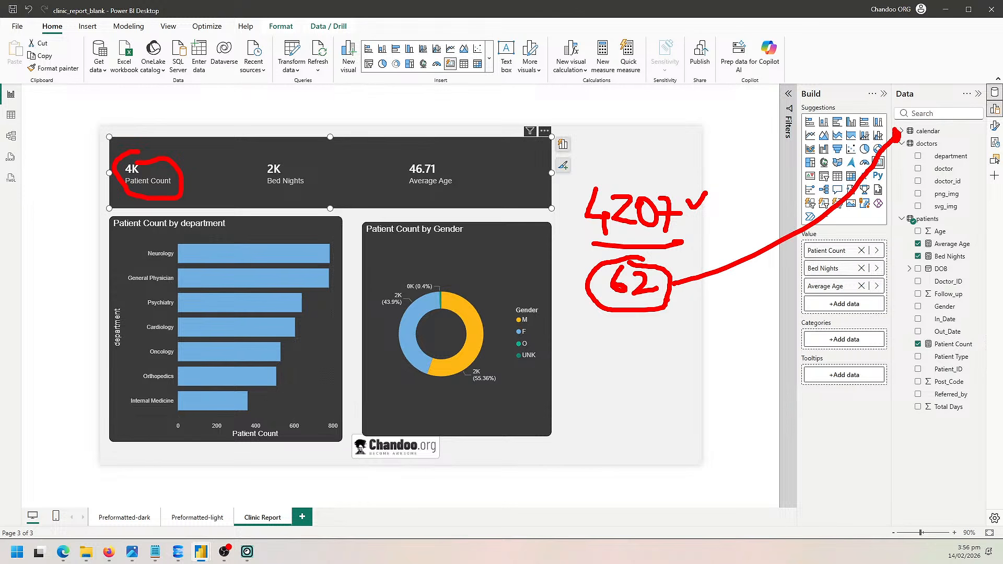
{"action": "mouse_move", "coordinate": [668, 299]}
{"action": "left_mouse_down"}
{"action": "mouse_move", "coordinate": [699, 313]}
{"action": "mouse_move", "coordinate": [879, 296]}
{"action": "mouse_move", "coordinate": [910, 314]}
{"action": "left_mouse_up"}
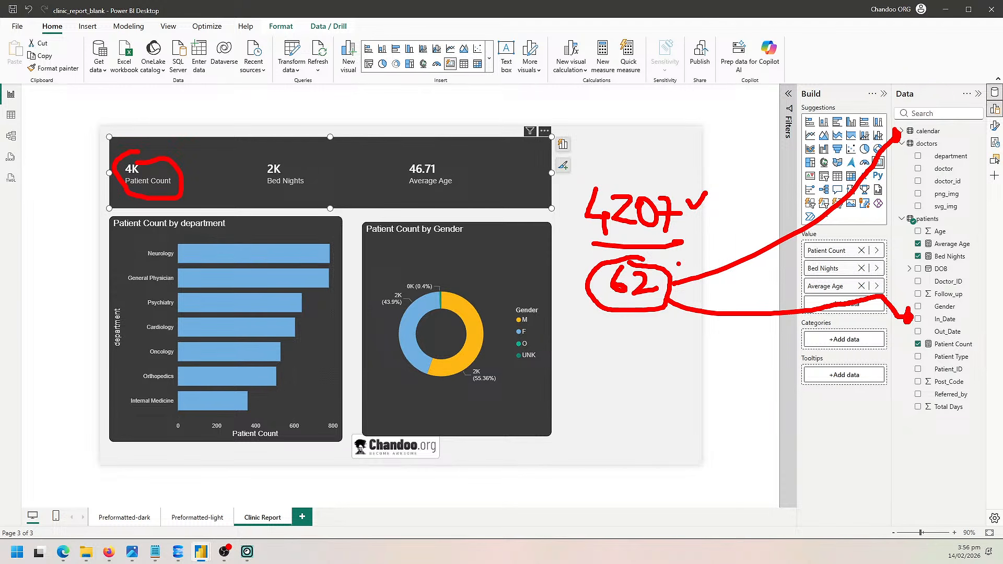
{"action": "mouse_move", "coordinate": [733, 309]}
{"action": "left_mouse_down"}
{"action": "mouse_move", "coordinate": [748, 303]}
{"action": "mouse_move", "coordinate": [740, 323]}
{"action": "left_mouse_up"}
{"action": "mouse_move", "coordinate": [726, 277]}
{"action": "left_mouse_down"}
{"action": "mouse_move", "coordinate": [815, 239]}
{"action": "mouse_move", "coordinate": [894, 155]}
{"action": "mouse_move", "coordinate": [953, 136]}
{"action": "left_mouse_up"}
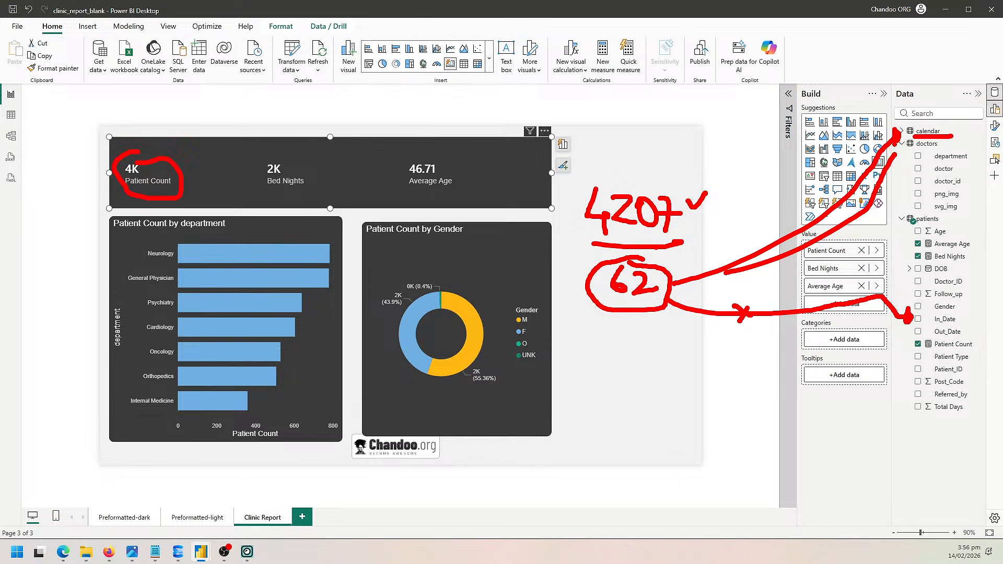
{"action": "key", "text": "Escape"}
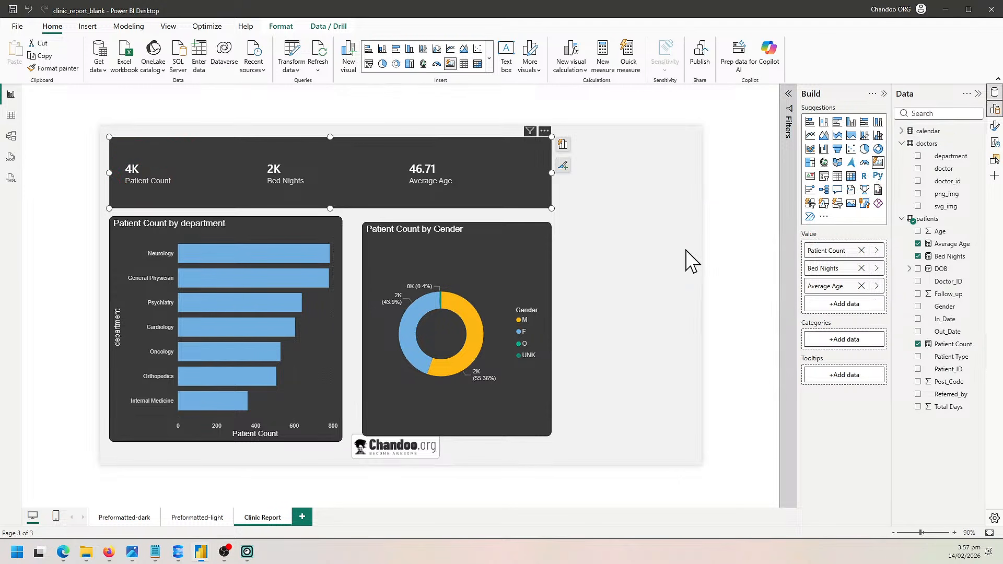
Start a new measure named Number of Days in the calendar table.
{"action": "left_click", "coordinate": [930, 135]}
{"action": "left_click", "coordinate": [901, 131]}
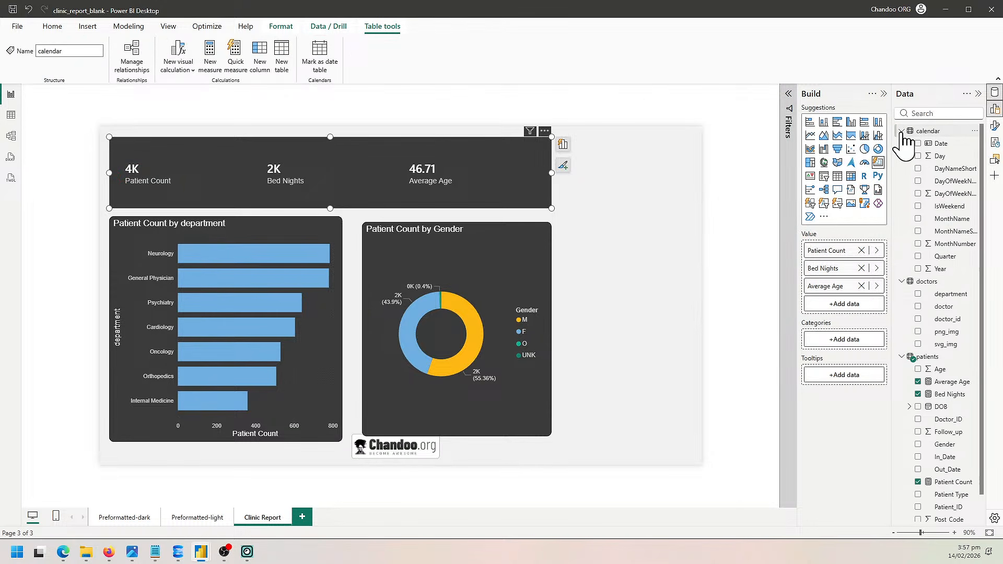
{"action": "right_click", "coordinate": [931, 130]}
{"action": "left_click", "coordinate": [869, 149]}
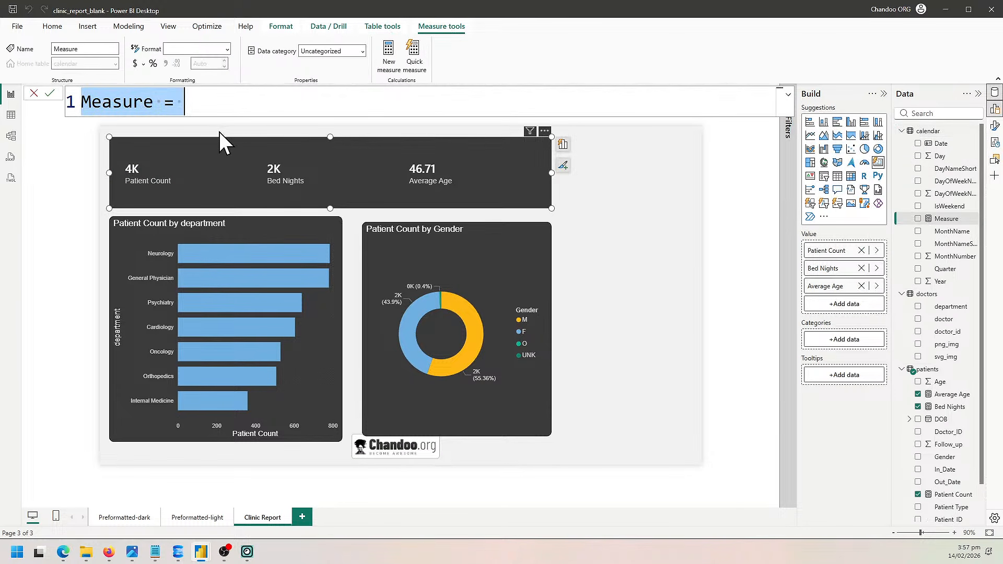
{"action": "type", "text": "nu"}
{"action": "key", "text": "BackSpace"}
{"action": "key", "text": "BackSpace"}
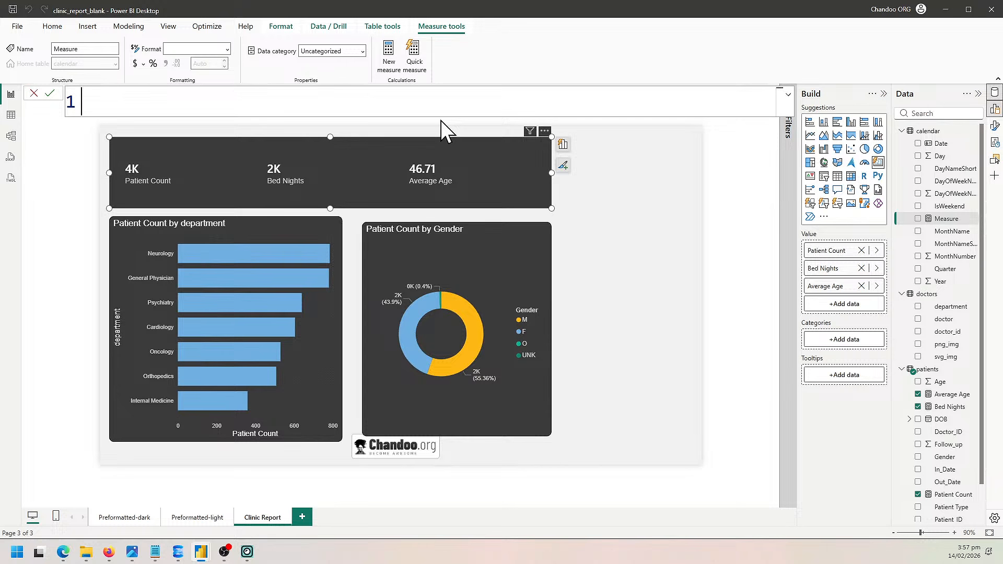
{"action": "type", "text": "Number g"}
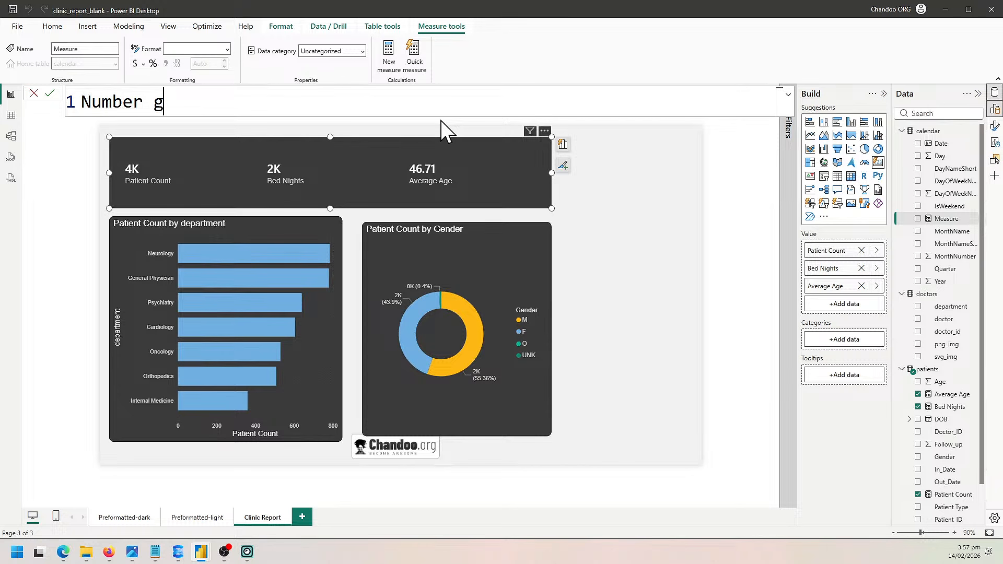
{"action": "key", "text": "BackSpace"}
{"action": "type", "text": "of Days = "}
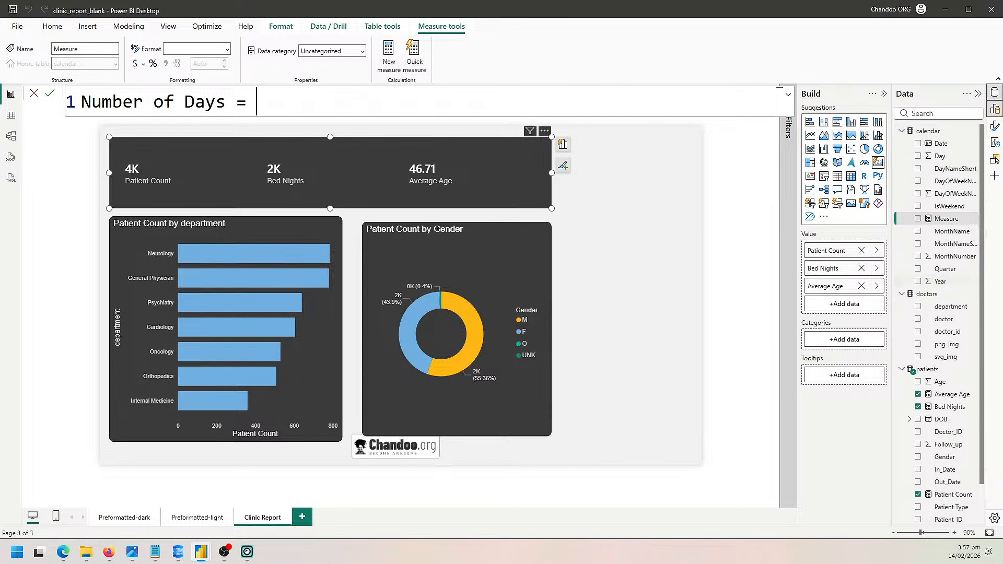
Define Number of Days as COUNTROWS('calendar') and add the measure to the card with Patient Count, Bed Nights and Average Age.
{"action": "type", "text": "count"}
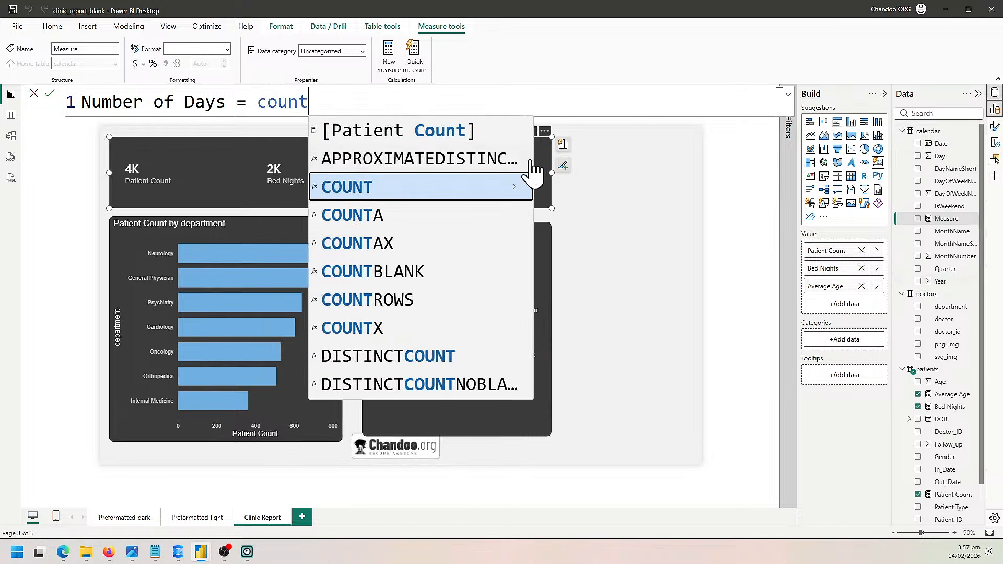
{"action": "type", "text": "rows"}
{"action": "key", "text": "Tab"}
{"action": "type", "text": "cl"}
{"action": "key", "text": "BackSpace"}
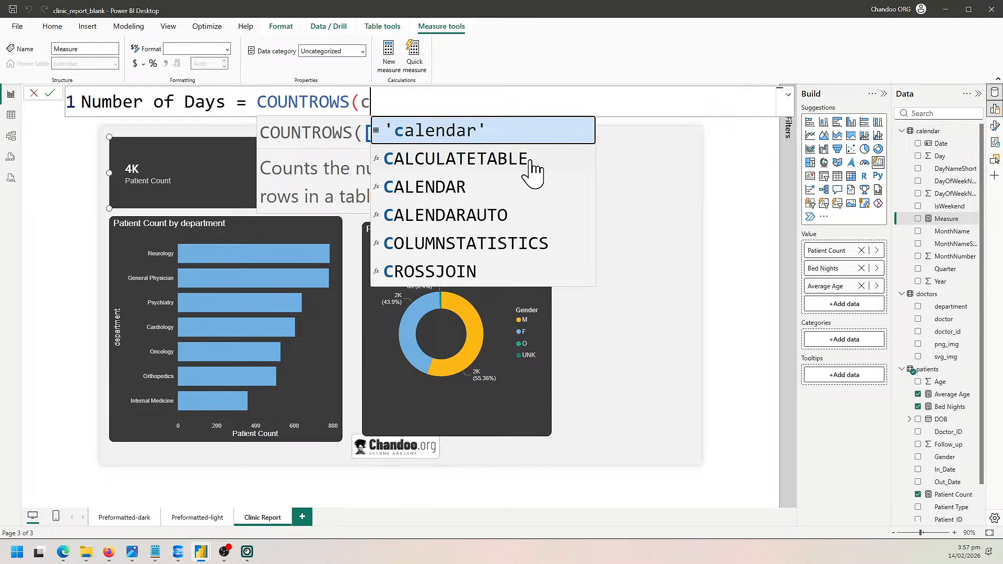
{"action": "key", "text": "Tab"}
{"action": "type", "text": ")"}
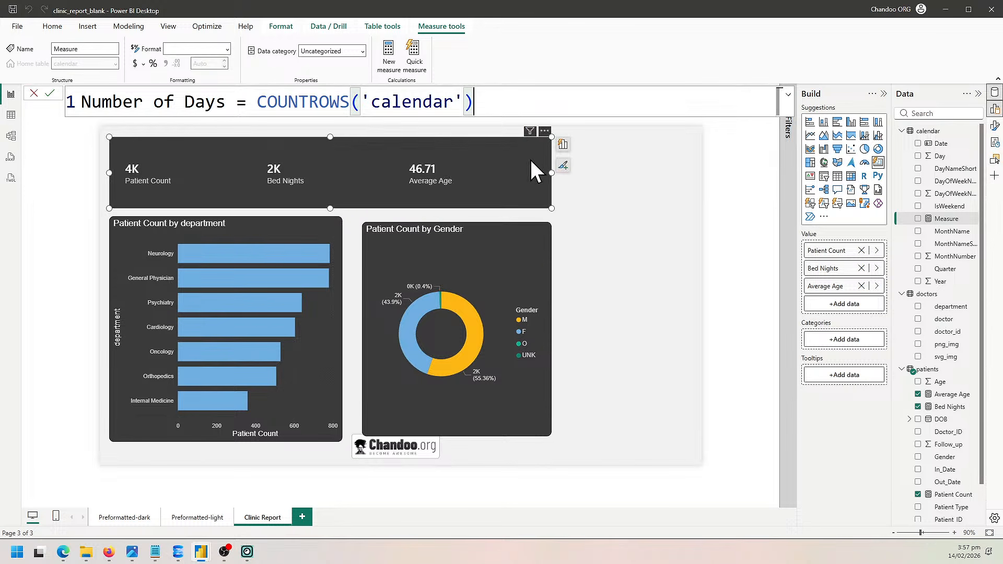
{"action": "left_click", "coordinate": [48, 94]}
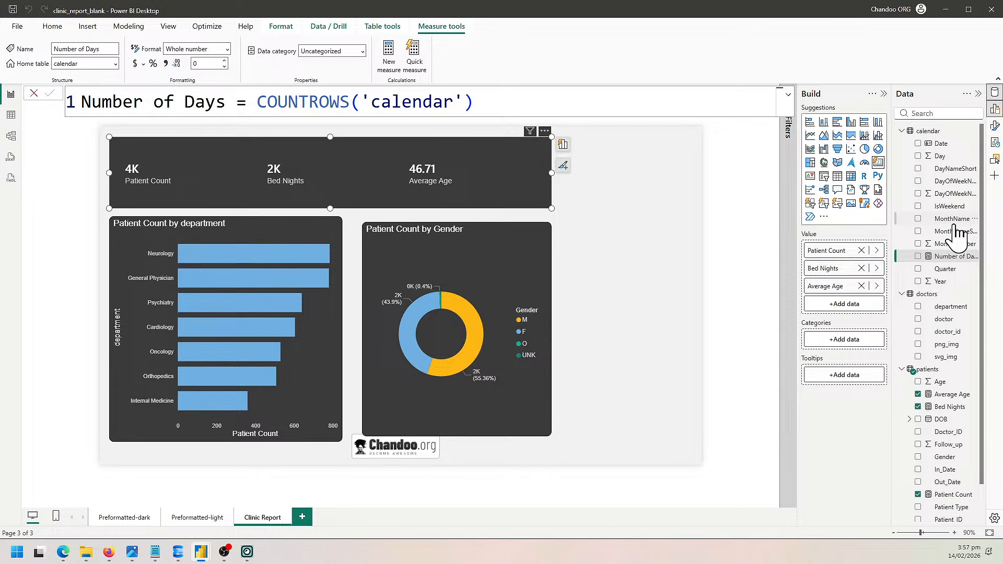
{"action": "left_click", "coordinate": [918, 256]}
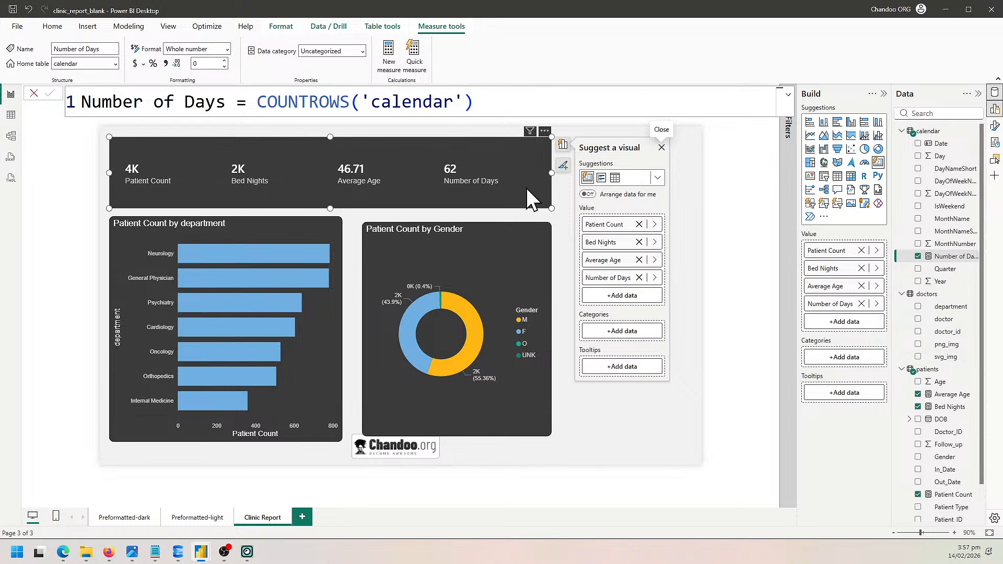
Start a new measure named DAP in the patients table.
{"action": "right_click", "coordinate": [929, 371]}
{"action": "left_click", "coordinate": [865, 170]}
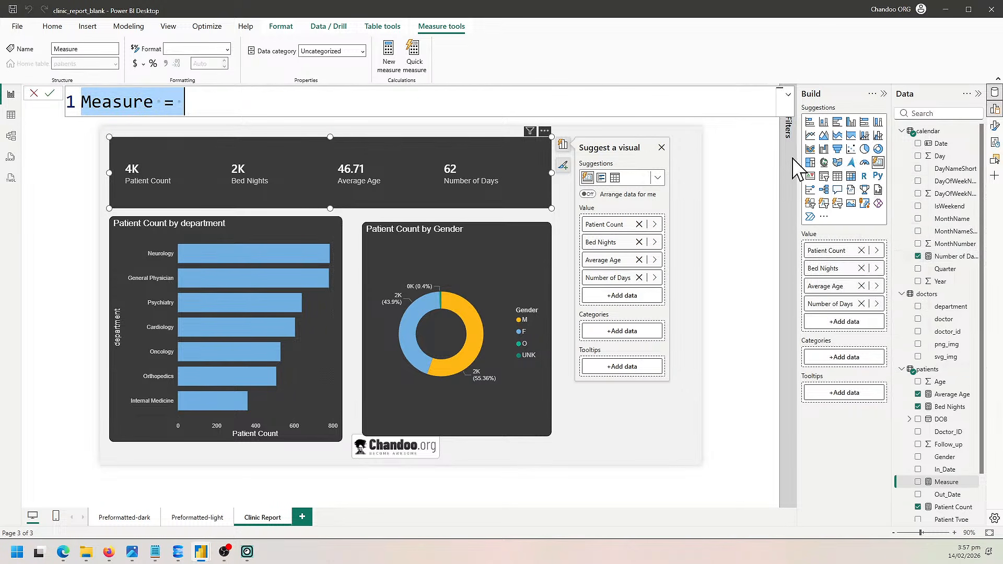
{"action": "type", "text": "da"}
{"action": "key", "text": "BackSpace"}
{"action": "key", "text": "BackSpace"}
{"action": "type", "text": "DAP"}
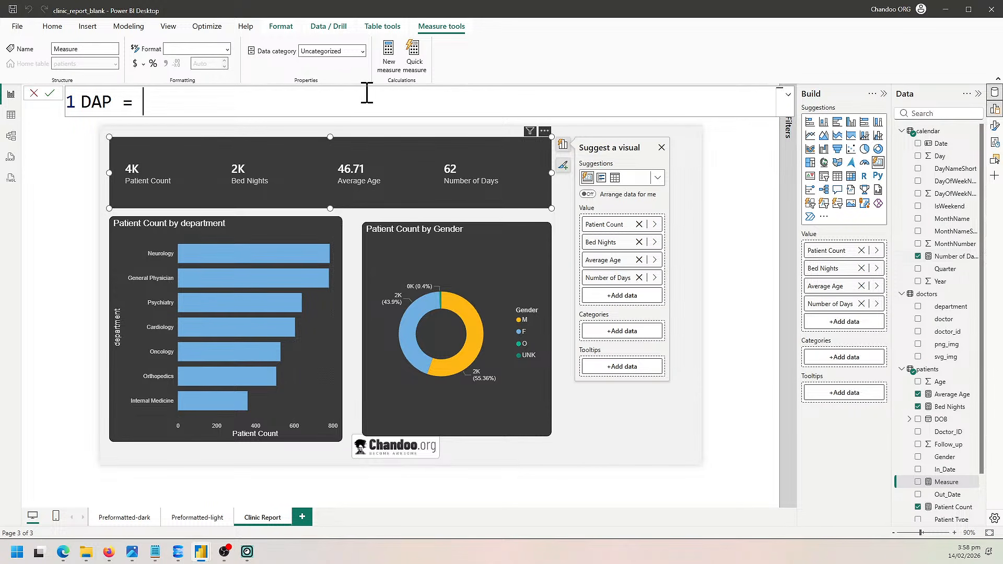
Define DAP as [Patient Count] / [Number of Days] and add the measure to the card.
{"action": "type", "text": "["}
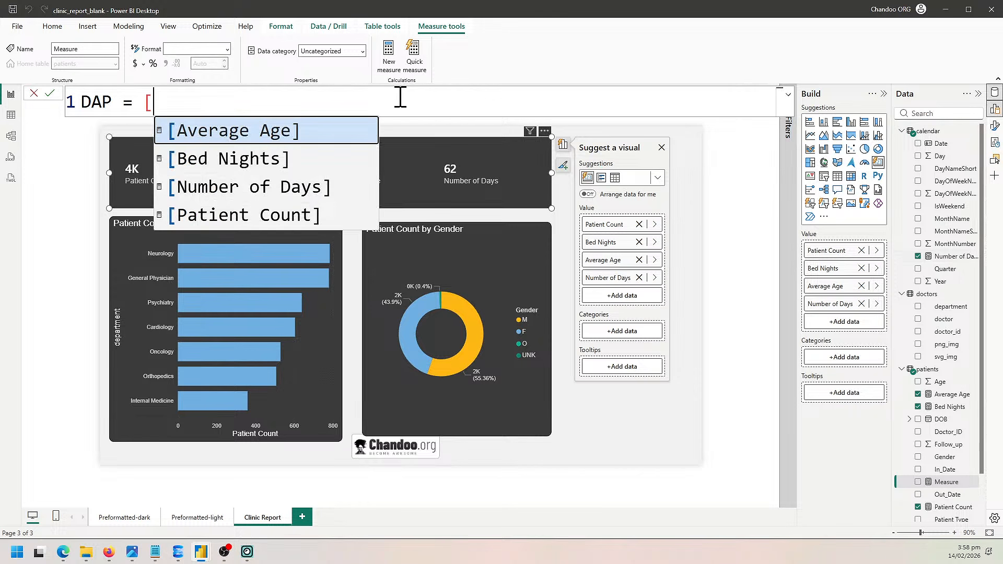
{"action": "key", "text": "Down"}
{"action": "key", "text": "Down"}
{"action": "key", "text": "Down"}
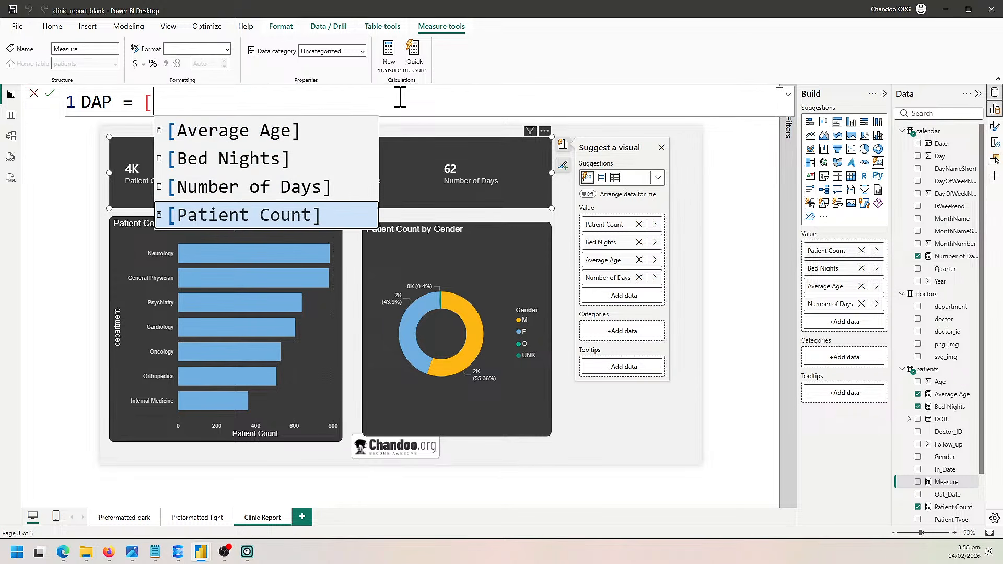
{"action": "key", "text": "Tab"}
{"action": "type", "text": "/ ["}
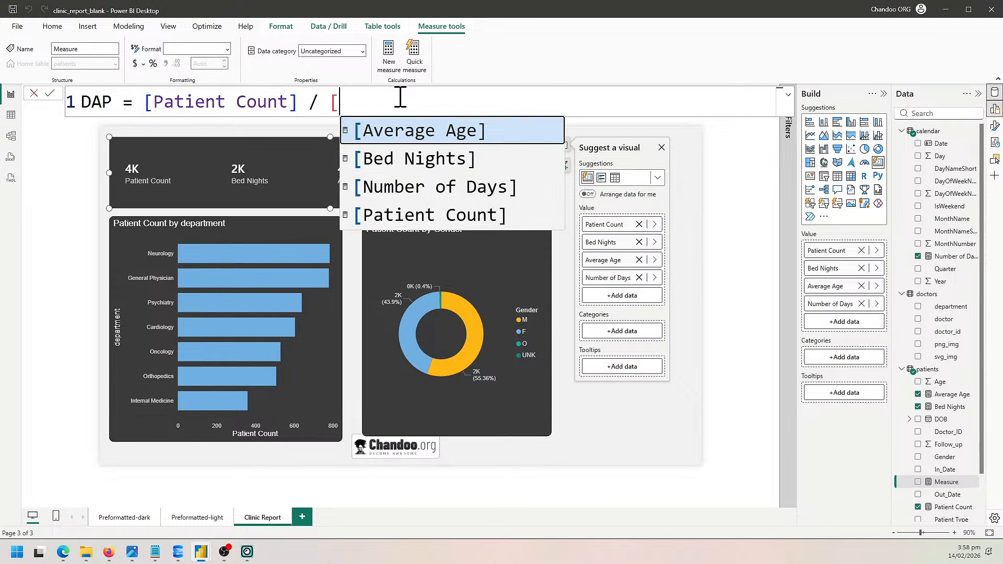
{"action": "key", "text": "Down"}
{"action": "key", "text": "Down"}
{"action": "key", "text": "Tab"}
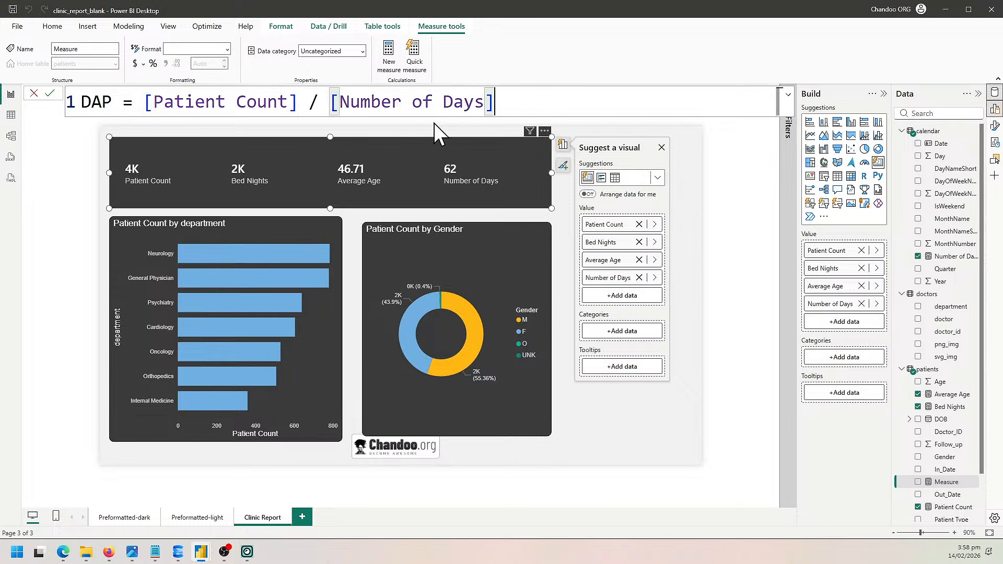
{"action": "left_click", "coordinate": [51, 94]}
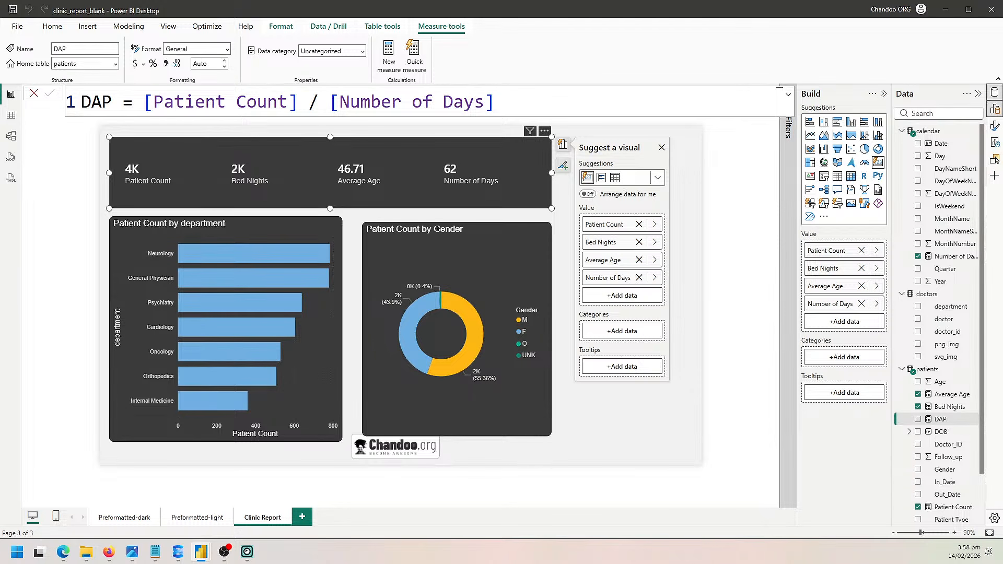
{"action": "left_click", "coordinate": [917, 419]}
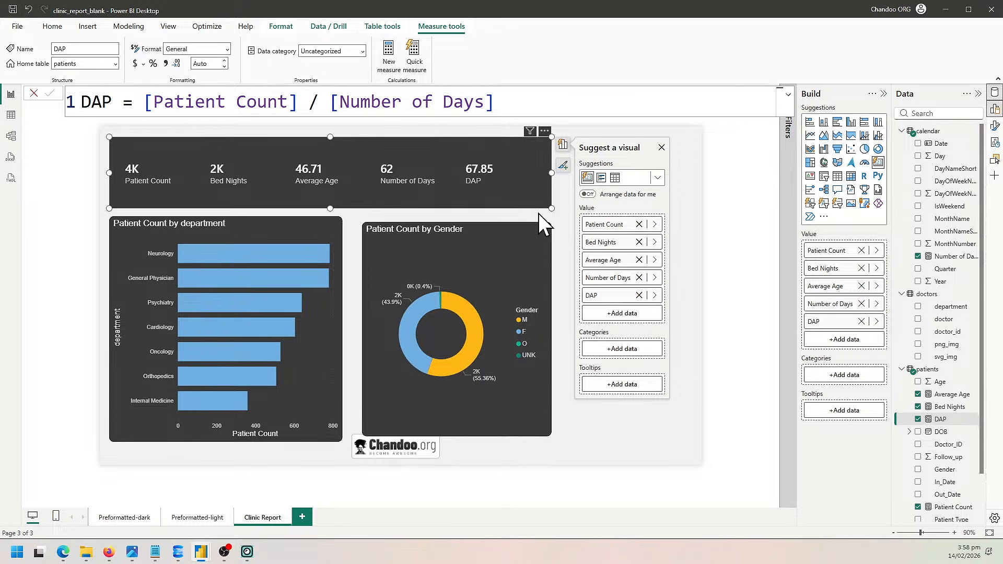
Move the Patient Count by Gender donut chart slightly left, closer to the department bar chart.
{"action": "left_click", "coordinate": [607, 441]}
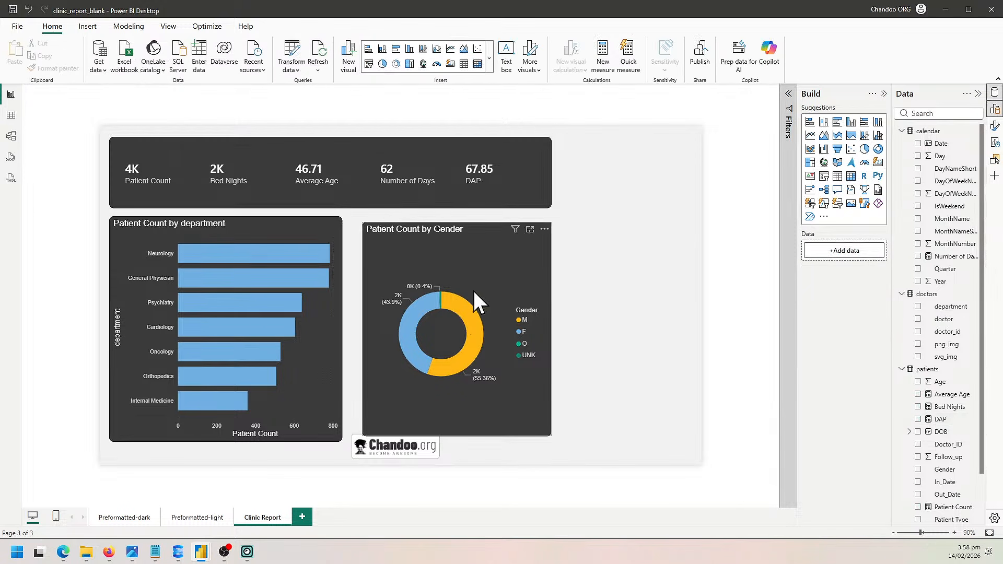
{"action": "left_click", "coordinate": [476, 187]}
{"action": "left_click", "coordinate": [308, 234]}
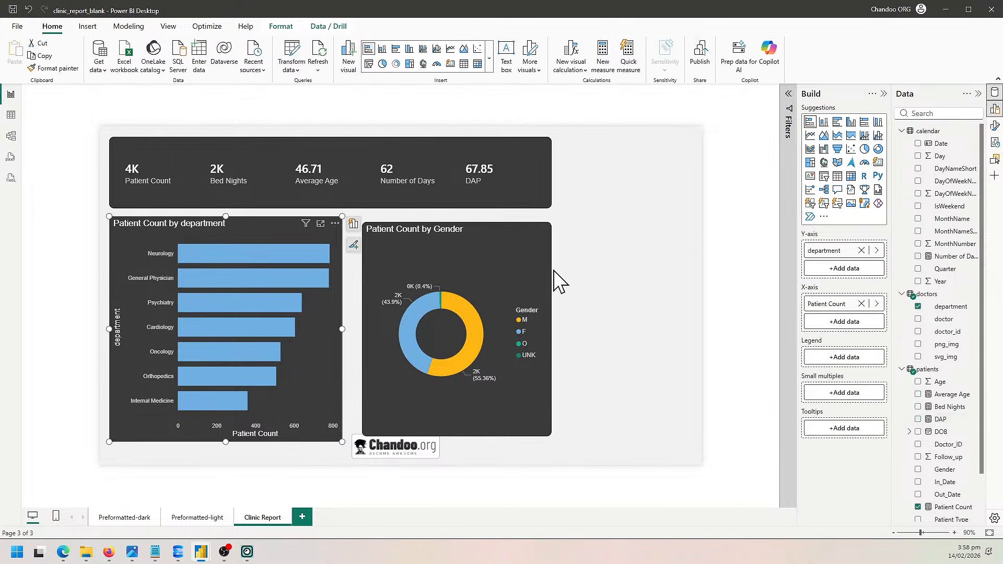
{"action": "left_click", "coordinate": [543, 270]}
{"action": "left_click_drag", "start_coordinate": [543, 270], "coordinate": [532, 271]}
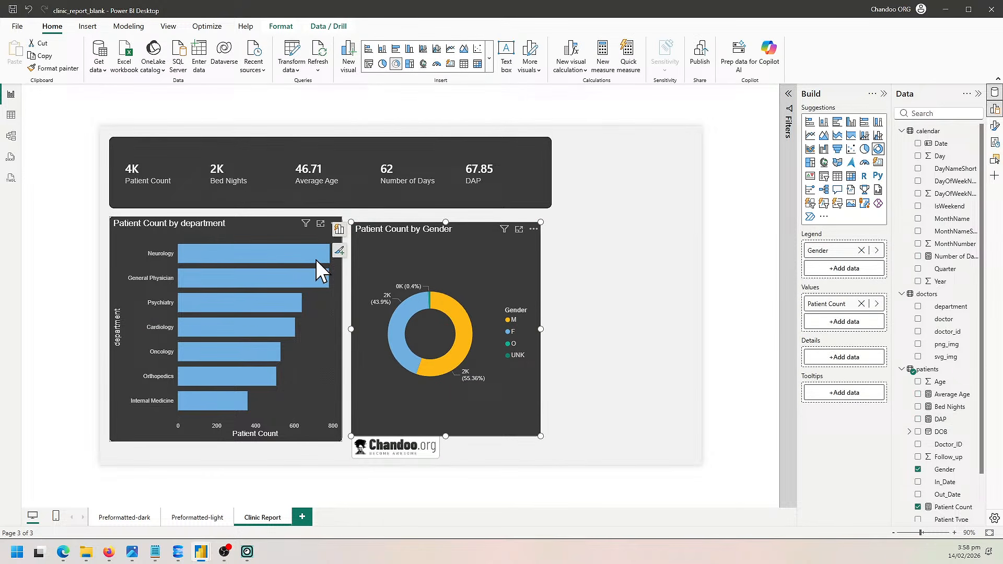
Replace Patient Count with DAP on the X-axis of the department bar chart.
{"action": "left_click", "coordinate": [249, 239]}
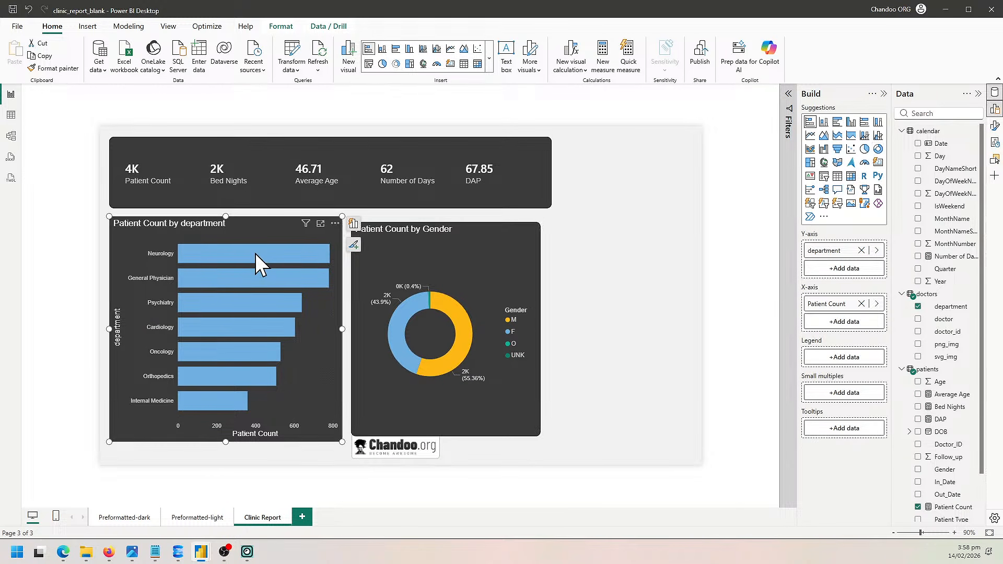
{"action": "mouse_move", "coordinate": [250, 256]}
{"action": "left_click_drag", "start_coordinate": [168, 239], "coordinate": [286, 401]}
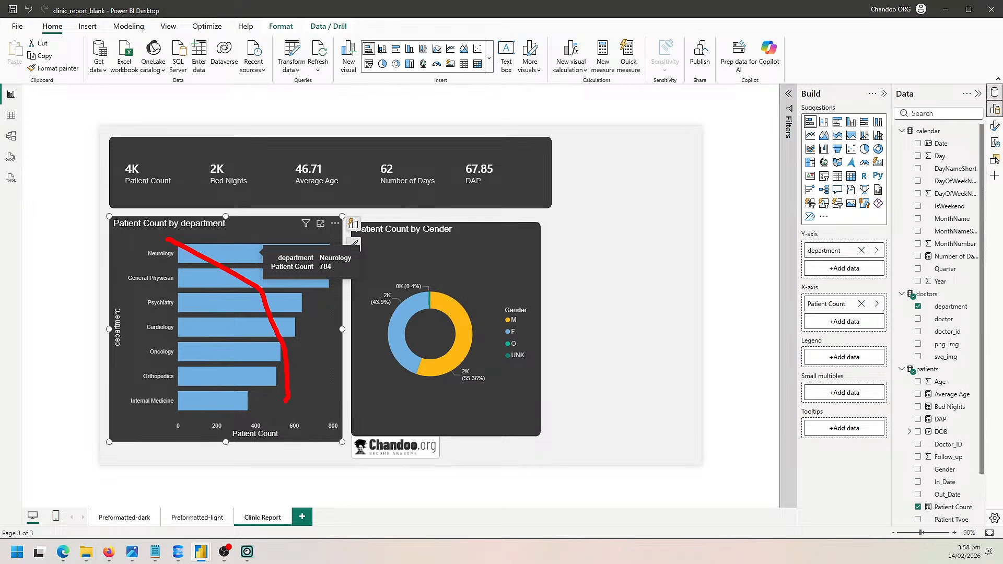
{"action": "left_click_drag", "start_coordinate": [164, 236], "coordinate": [348, 422]}
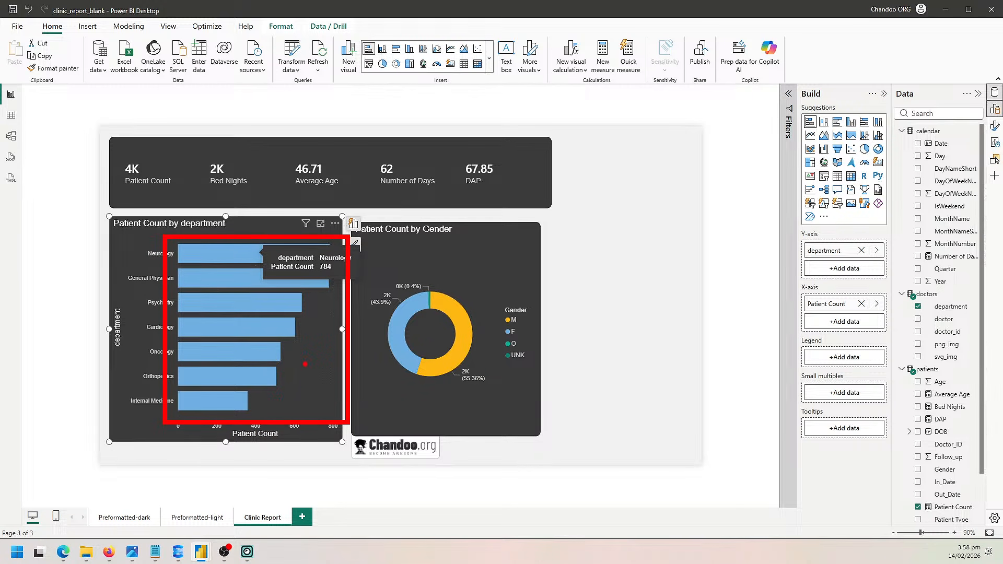
{"action": "key", "text": "Escape"}
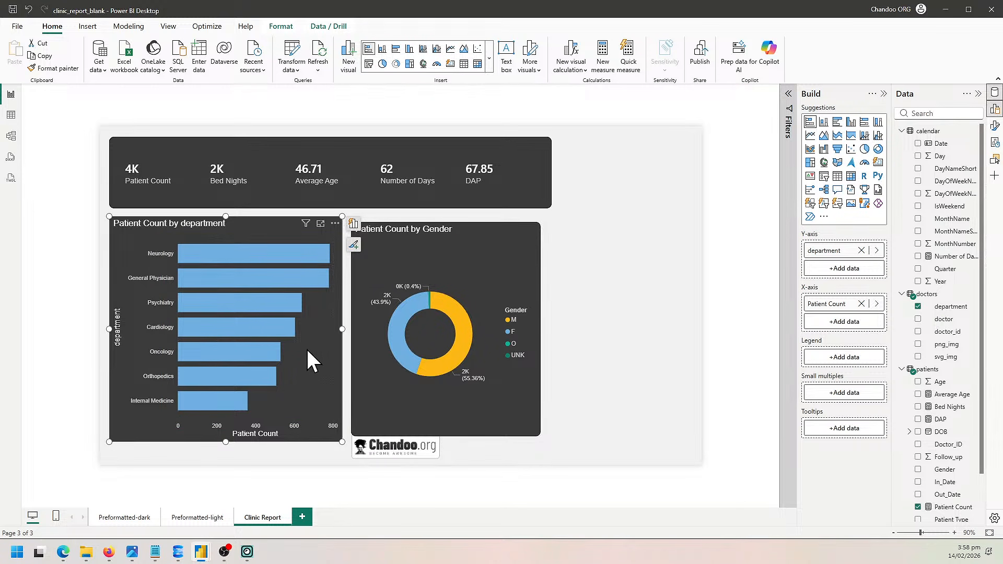
{"action": "left_click", "coordinate": [861, 303]}
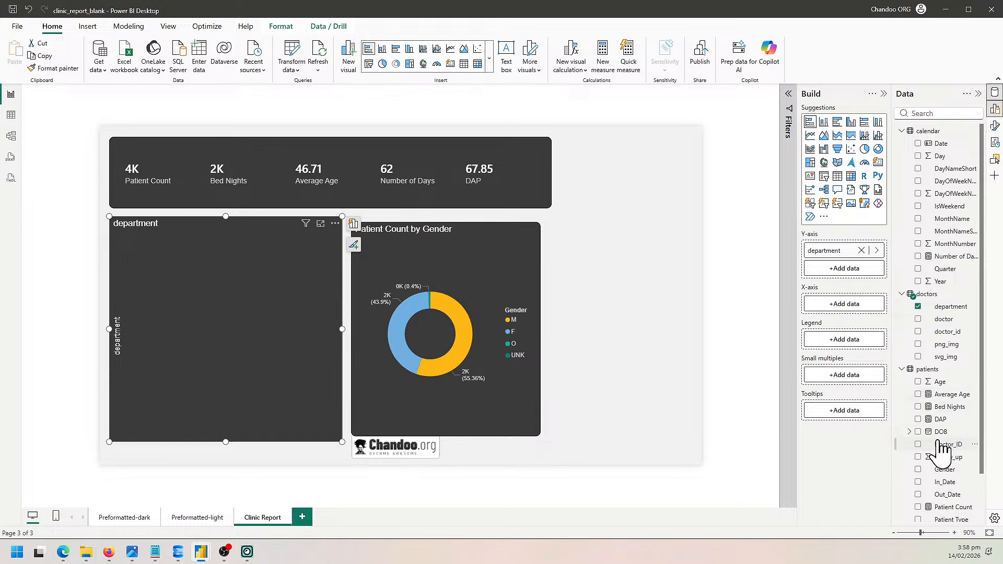
{"action": "left_click_drag", "start_coordinate": [940, 419], "coordinate": [835, 308]}
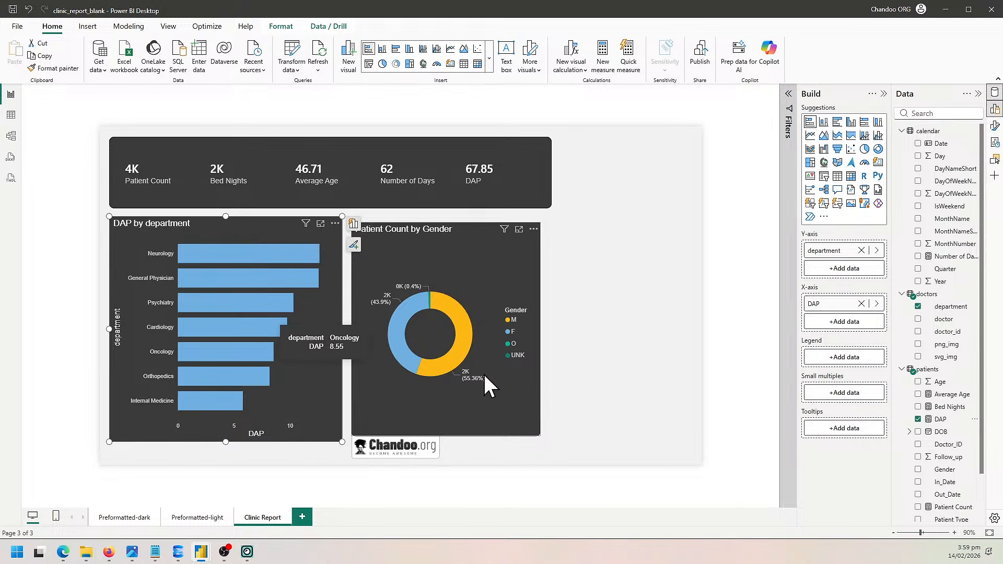
Cross-filter the report by the M and F segments of the gender donut, then clear the selection and check DAP by department.
{"action": "left_click", "coordinate": [455, 357]}
{"action": "left_click", "coordinate": [402, 346]}
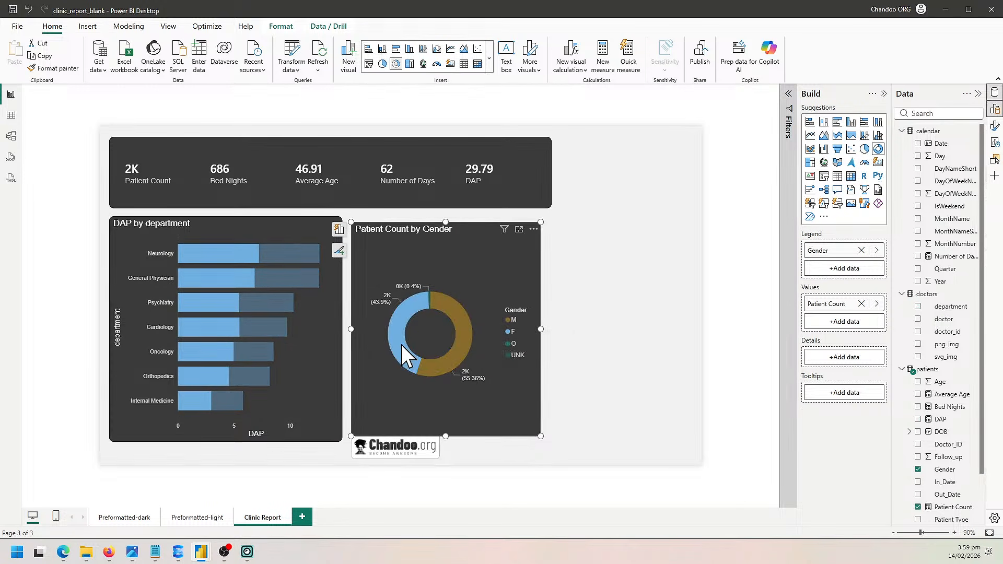
{"action": "left_click", "coordinate": [459, 355]}
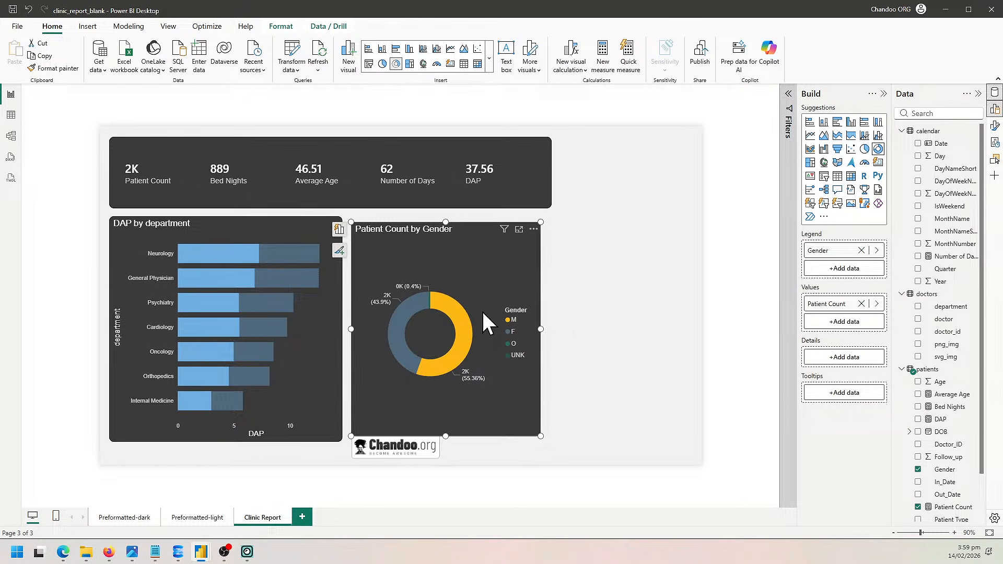
{"action": "left_click", "coordinate": [453, 354]}
{"action": "left_click", "coordinate": [249, 224]}
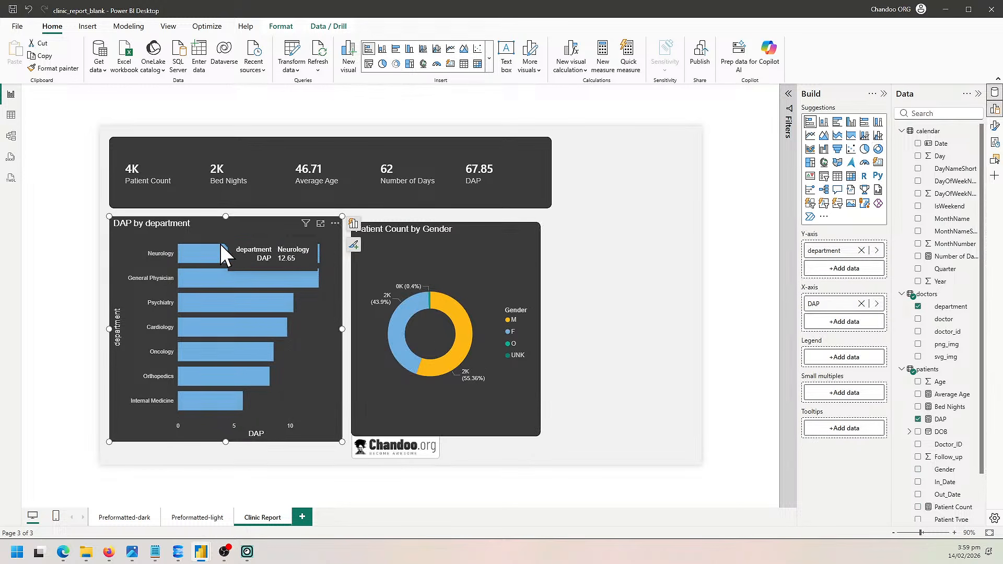
{"action": "left_click", "coordinate": [707, 204]}
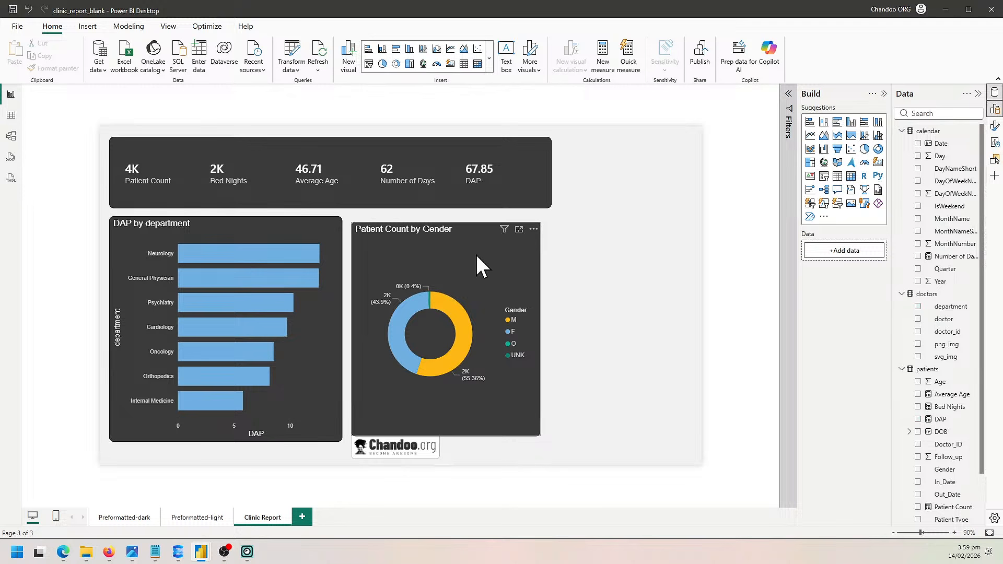
{"action": "left_click", "coordinate": [517, 182]}
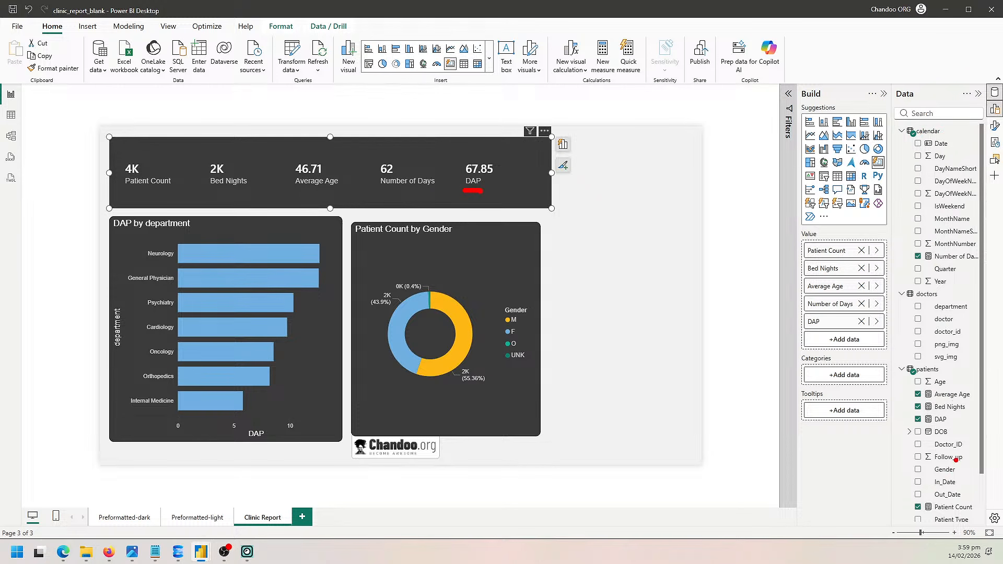
{"action": "mouse_move", "coordinate": [956, 484]}
{"action": "left_mouse_down"}
{"action": "mouse_move", "coordinate": [920, 477]}
{"action": "mouse_move", "coordinate": [964, 482]}
{"action": "mouse_move", "coordinate": [938, 478]}
{"action": "left_mouse_up"}
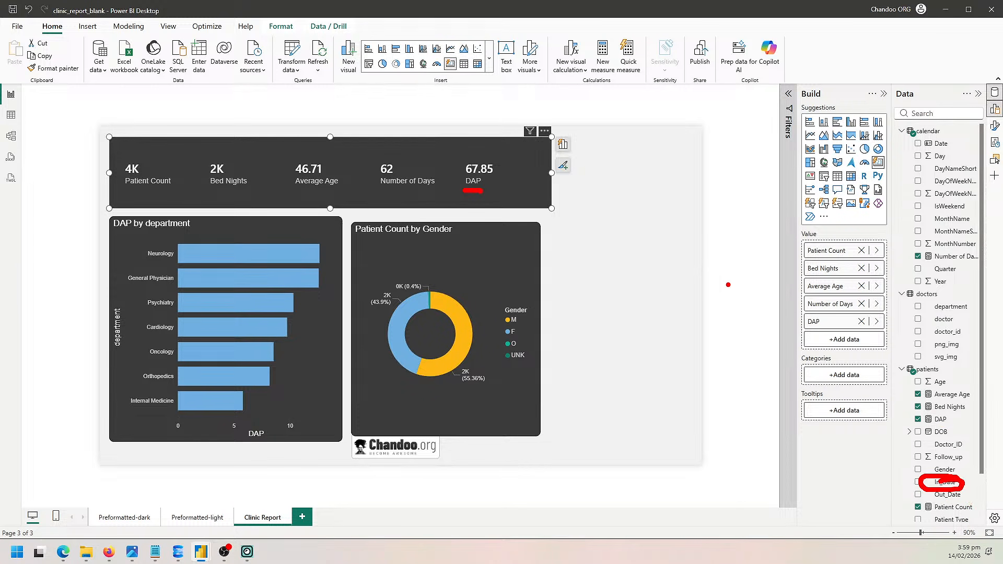
{"action": "key", "text": "Escape"}
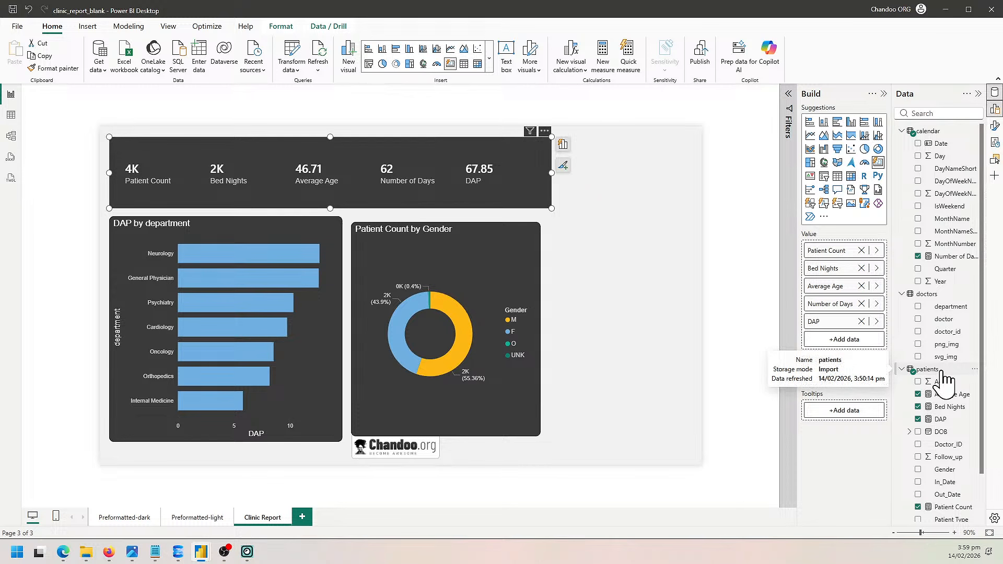
Start a new measure named In Patient Count in the patients table.
{"action": "right_click", "coordinate": [923, 370]}
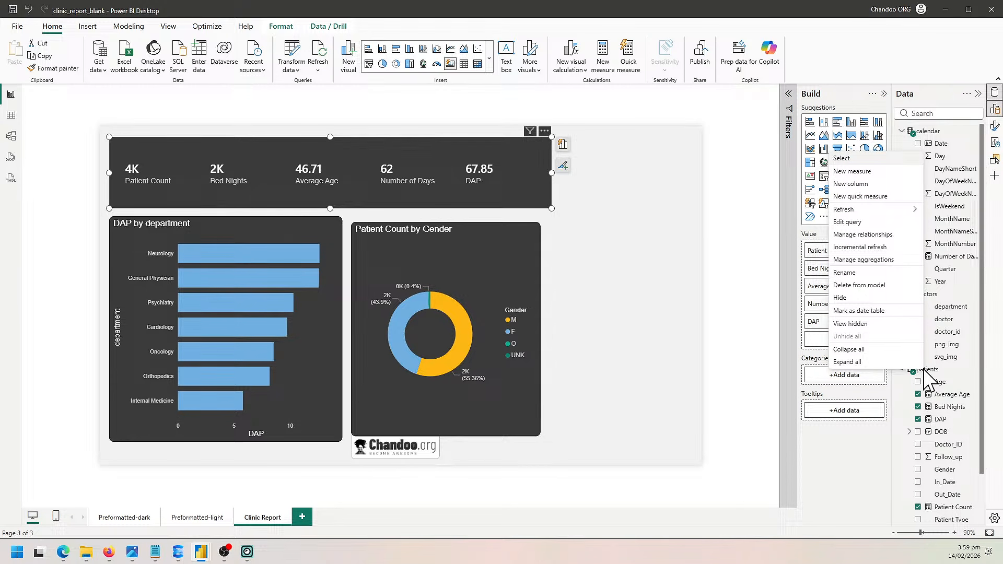
{"action": "left_click", "coordinate": [863, 172]}
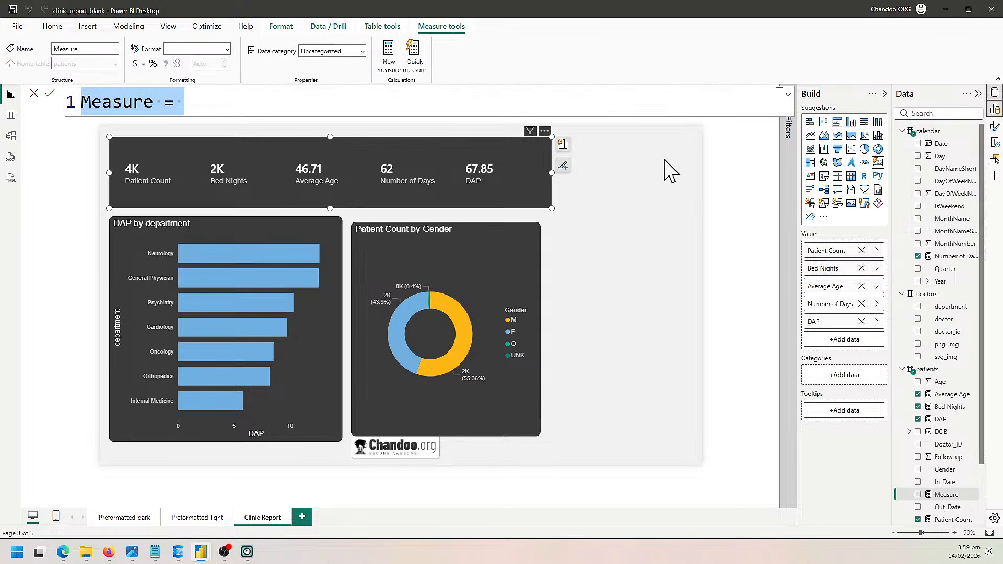
{"action": "type", "text": "In"}
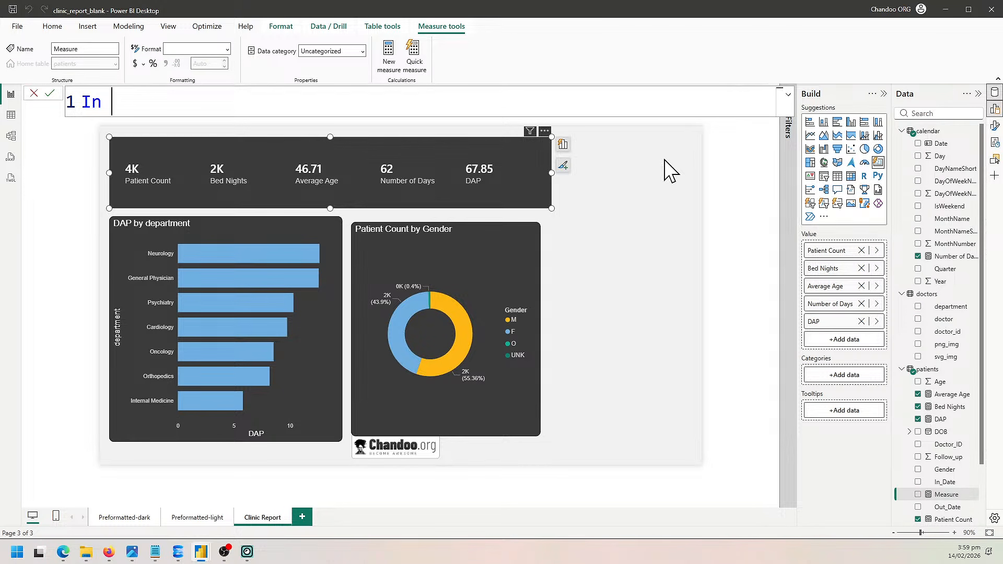
{"action": "type", "text": " Patient Count "}
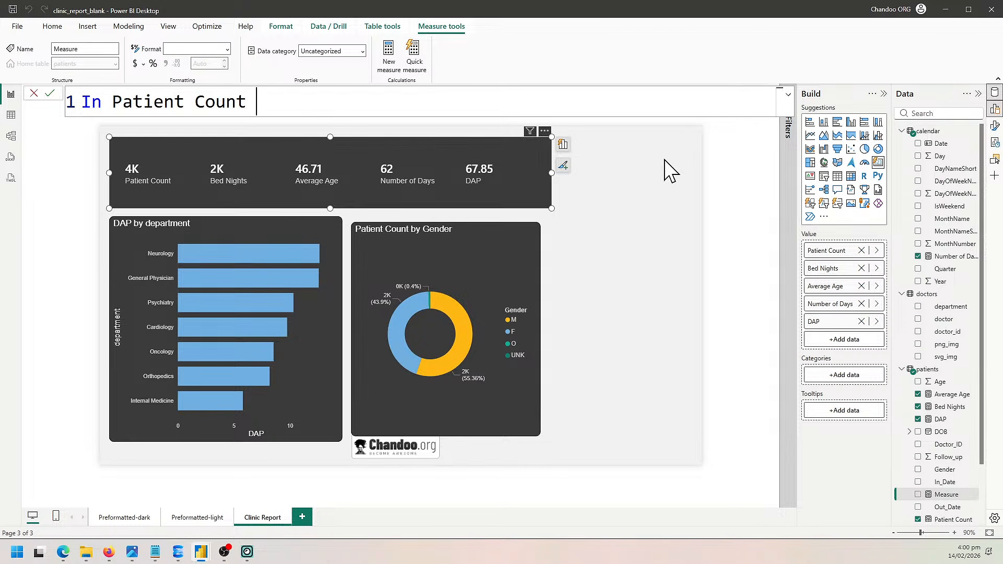
{"action": "type", "text": "="}
Begin the In Patient Count formula with CALCULATE, using [Patient Count] as its expression.
{"action": "type", "text": "CAL"}
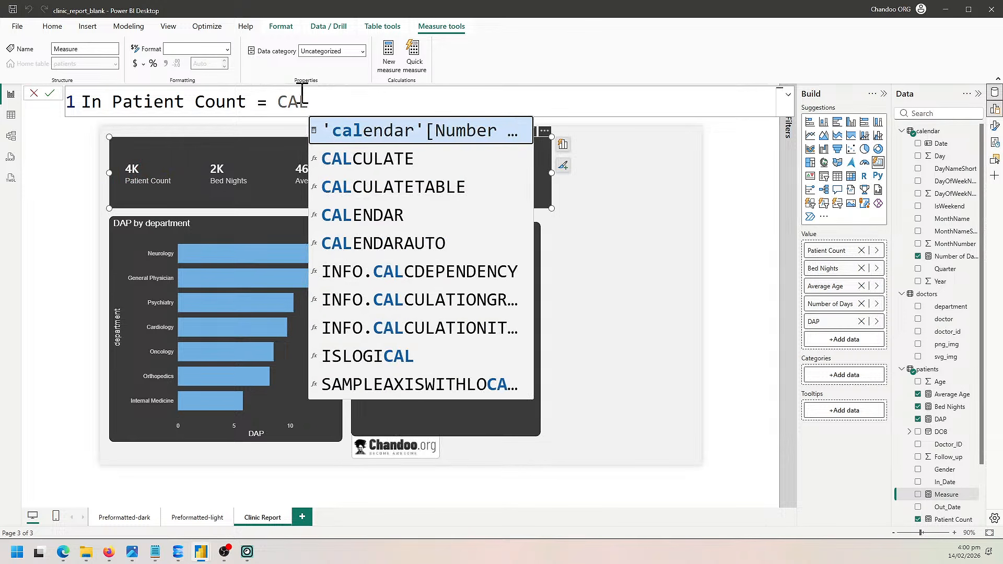
{"action": "key", "text": "Down"}
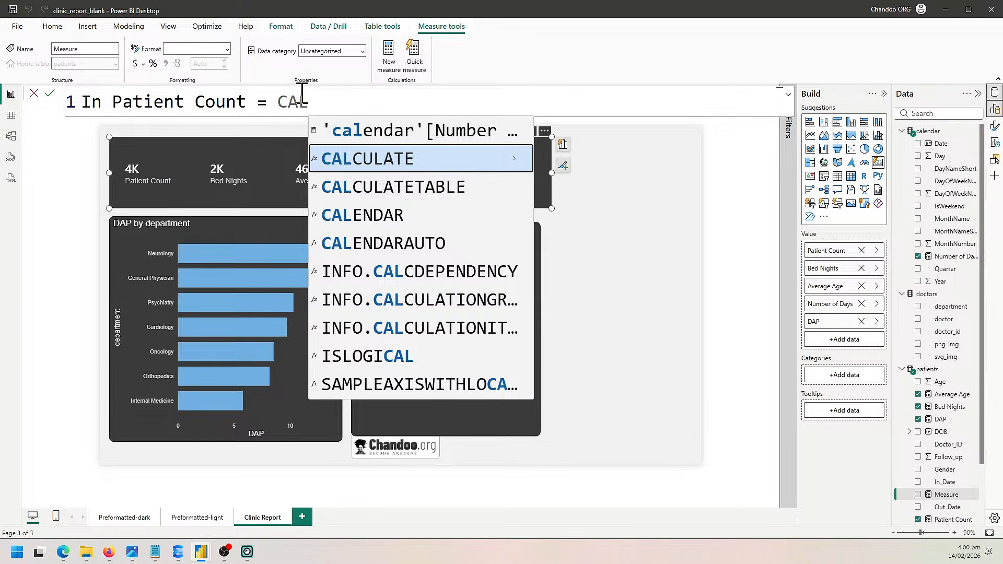
{"action": "key", "text": "Tab"}
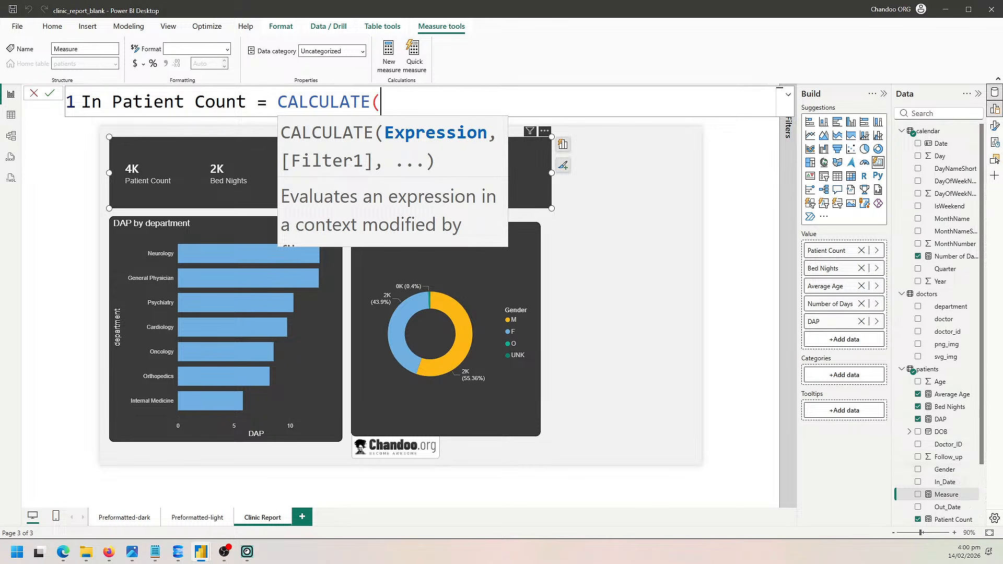
{"action": "type", "text": "["}
{"action": "key", "text": "Down"}
{"action": "key", "text": "Down"}
{"action": "key", "text": "Down"}
{"action": "key", "text": "Down"}
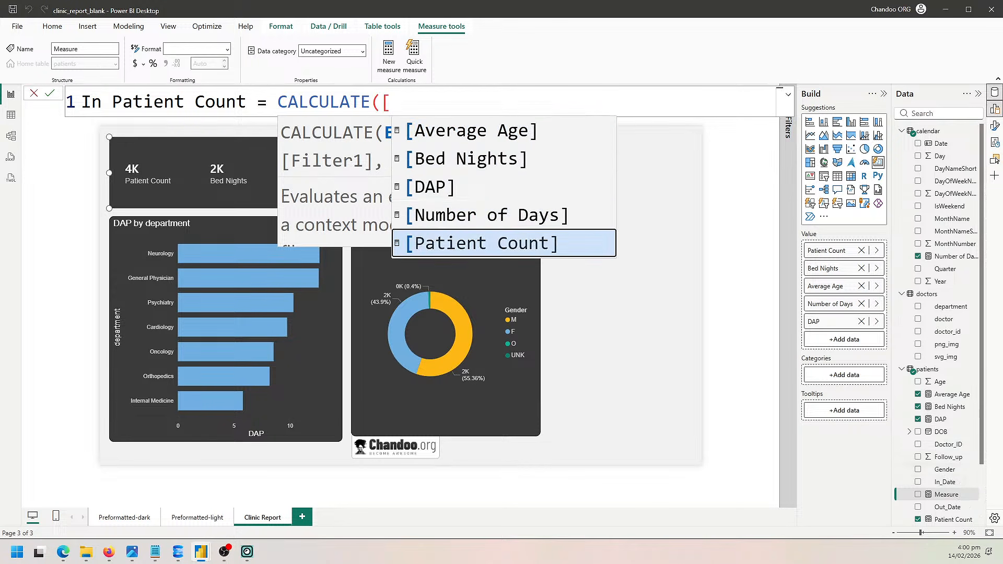
{"action": "key", "text": "Tab"}
{"action": "type", "text": ","}
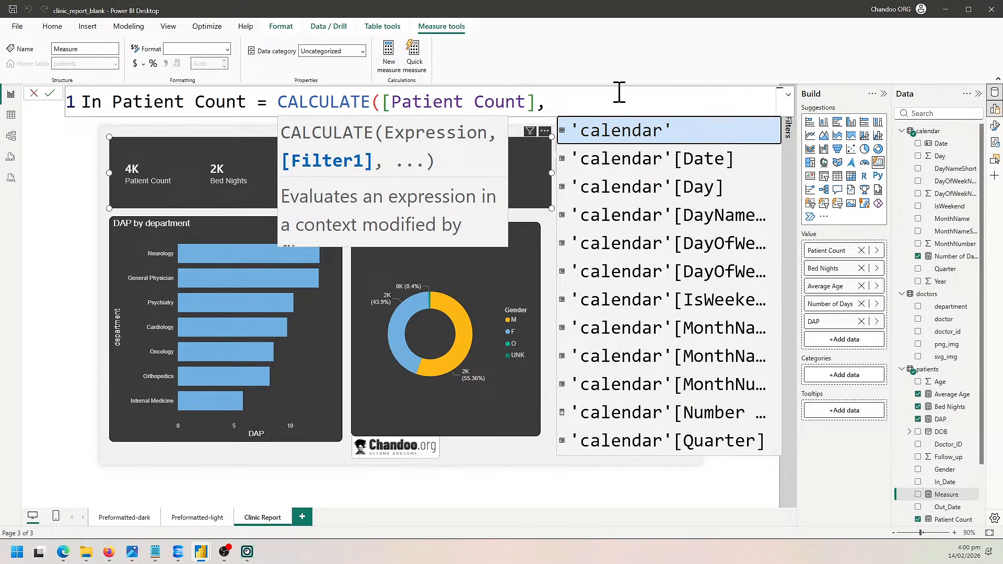
Add the patients[Patient Type] column as the filter argument of the In Patient Count formula.
{"action": "type", "text": "PATI"}
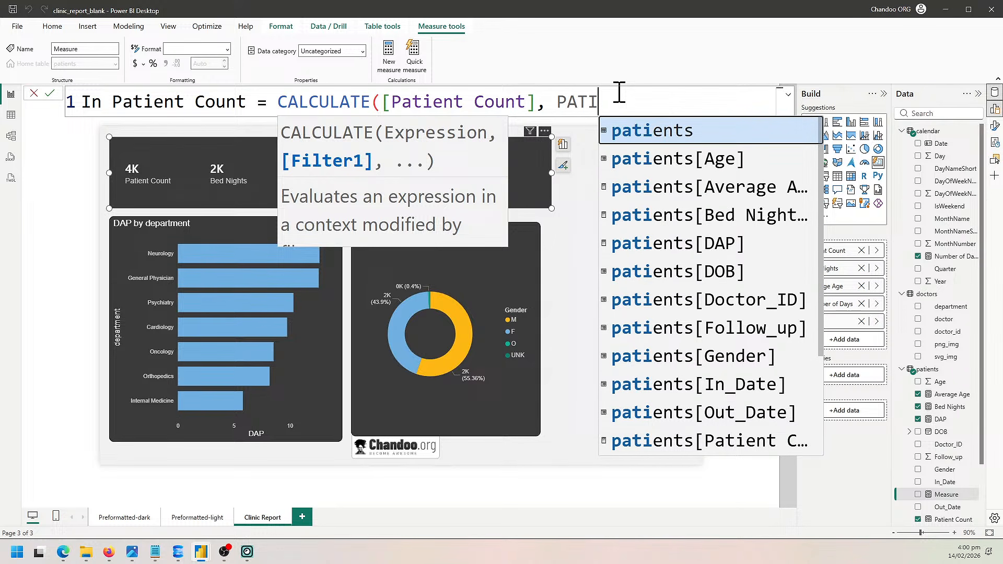
{"action": "key", "text": "BackSpace"}
{"action": "key", "text": "BackSpace"}
{"action": "key", "text": "BackSpace"}
{"action": "key", "text": "BackSpace"}
{"action": "type", "text": "TYOE"}
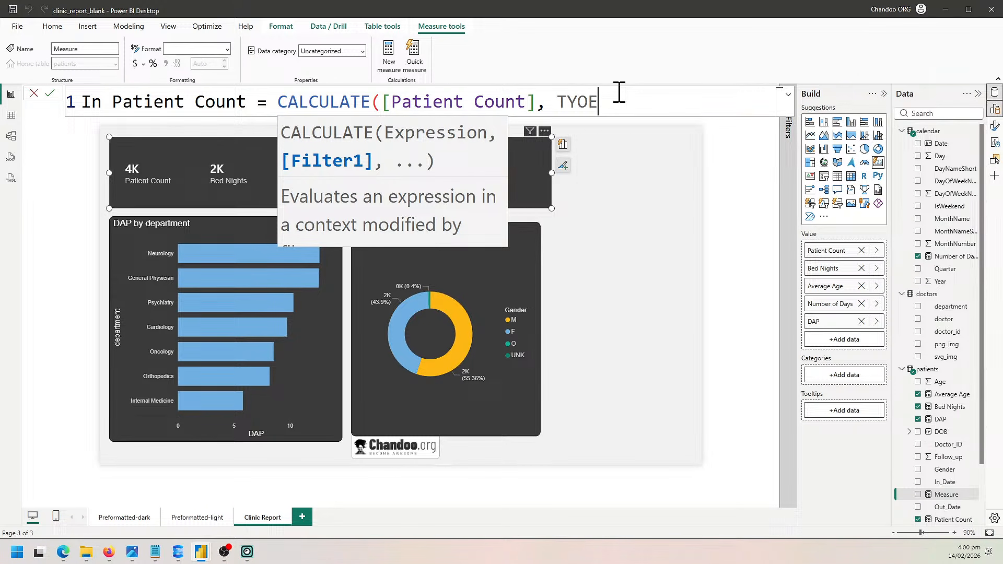
{"action": "key", "text": "BackSpace"}
{"action": "key", "text": "BackSpace"}
{"action": "type", "text": "PE"}
{"action": "key", "text": "Tab"}
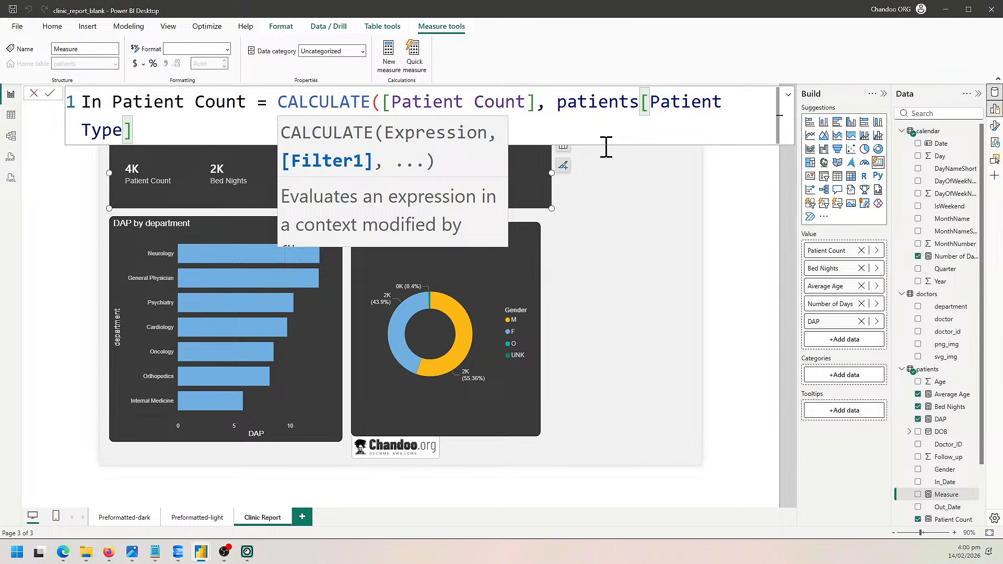
Complete the filter with the condition ="In Patient", close the CALCULATE expression and commit the In Patient Count measure.
{"action": "scroll", "coordinate": [606, 145], "scroll_direction": "down", "scroll_amount": 4}
{"action": "scroll", "coordinate": [666, 101], "scroll_direction": "down", "scroll_amount": 3}
{"action": "scroll", "coordinate": [667, 100], "scroll_direction": "up", "scroll_amount": 1}
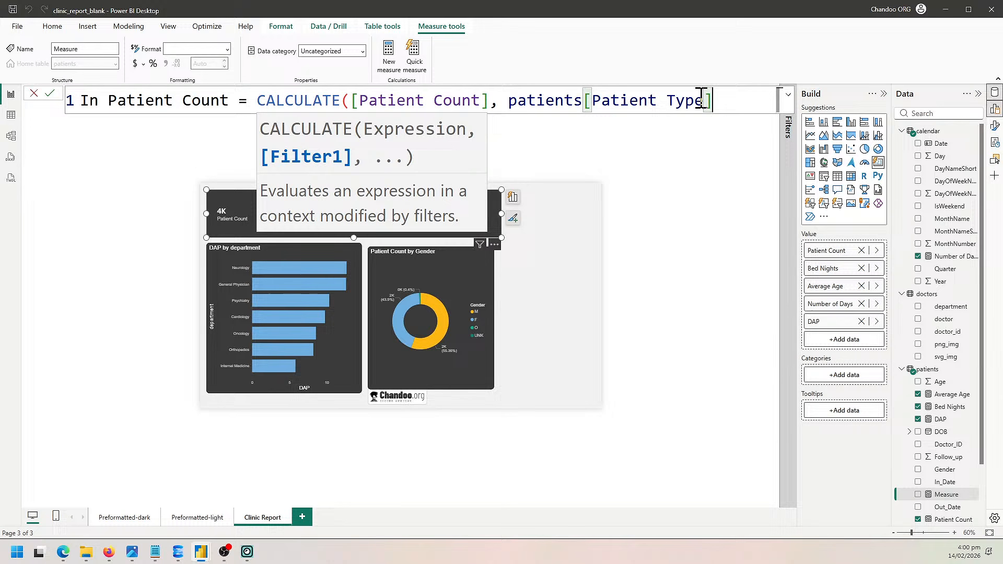
{"action": "type", "text": "="}
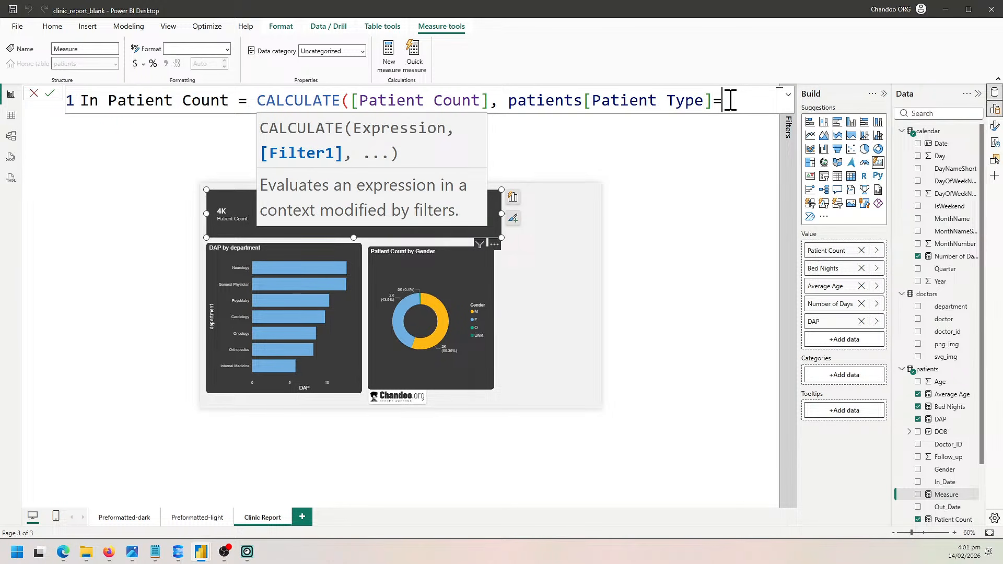
{"action": "type", "text": "\"In Patient\")"}
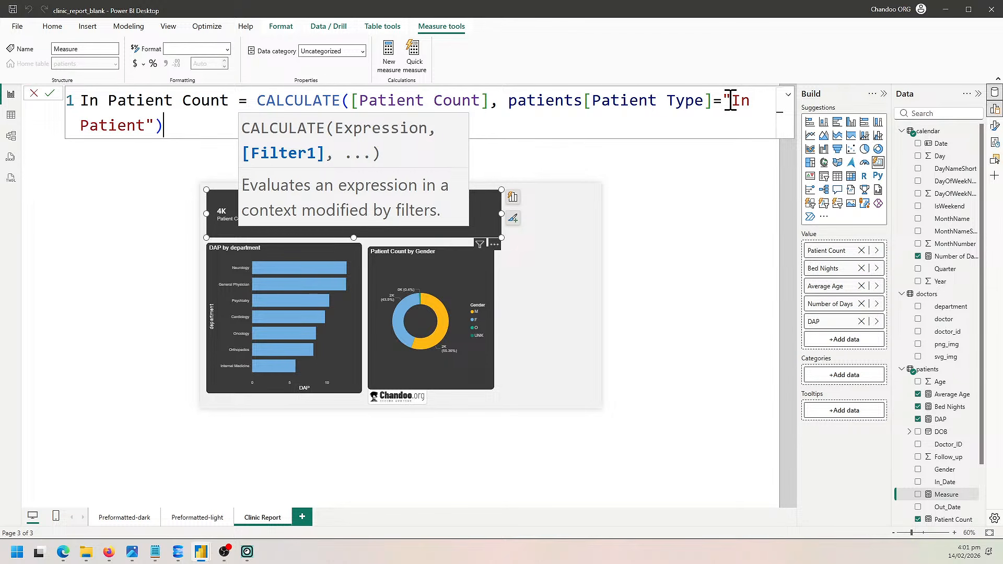
{"action": "scroll", "coordinate": [558, 122], "scroll_direction": "down", "scroll_amount": 2}
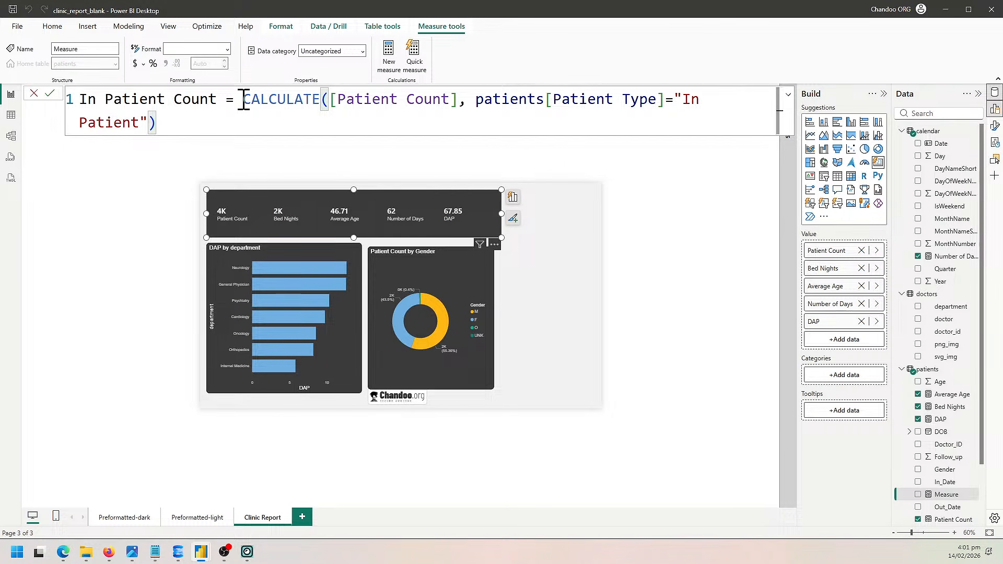
{"action": "left_click_drag", "start_coordinate": [243, 101], "coordinate": [283, 125]}
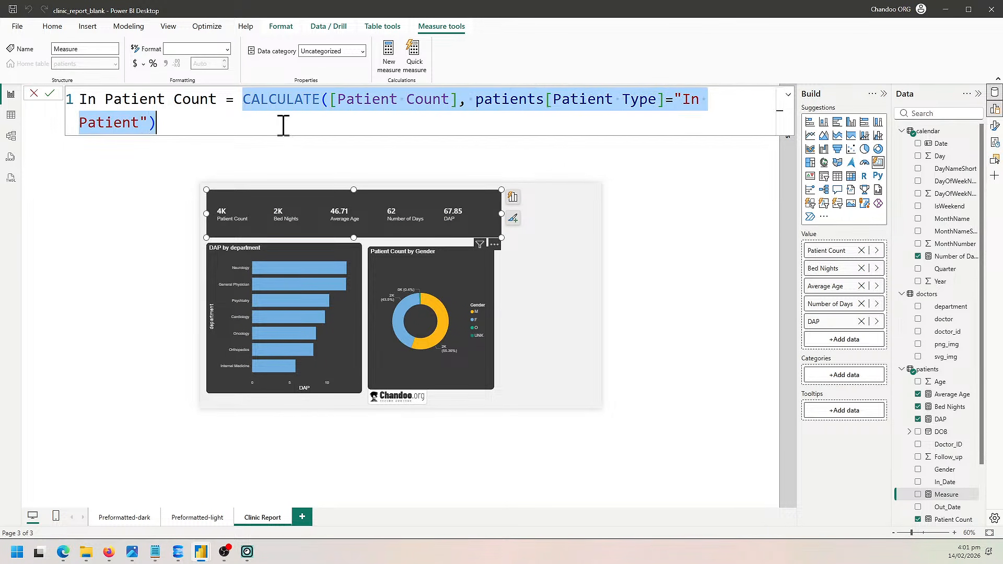
{"action": "left_click", "coordinate": [334, 99]}
{"action": "left_click_drag", "start_coordinate": [333, 99], "coordinate": [150, 121]}
{"action": "left_click", "coordinate": [240, 121]}
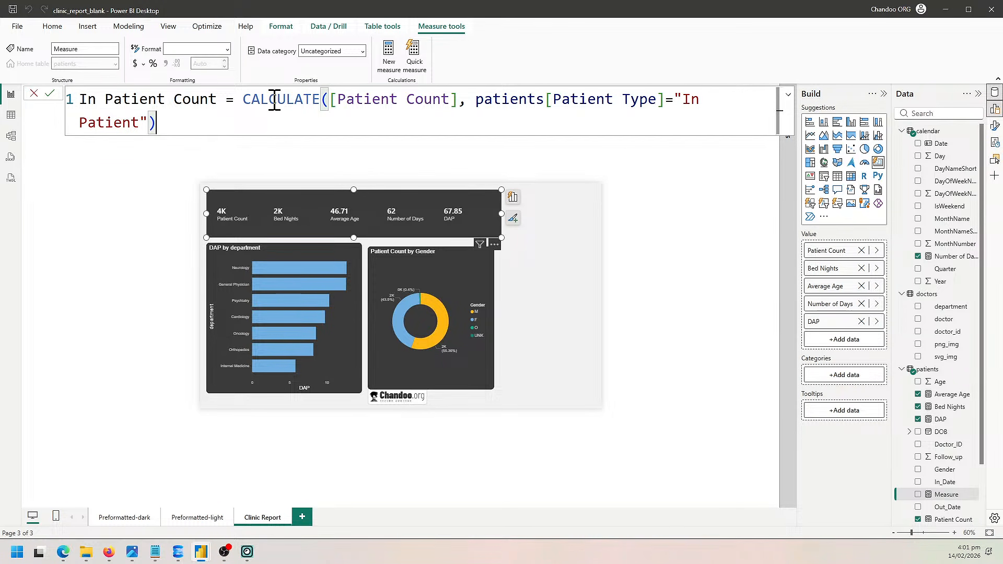
{"action": "left_click", "coordinate": [50, 93]}
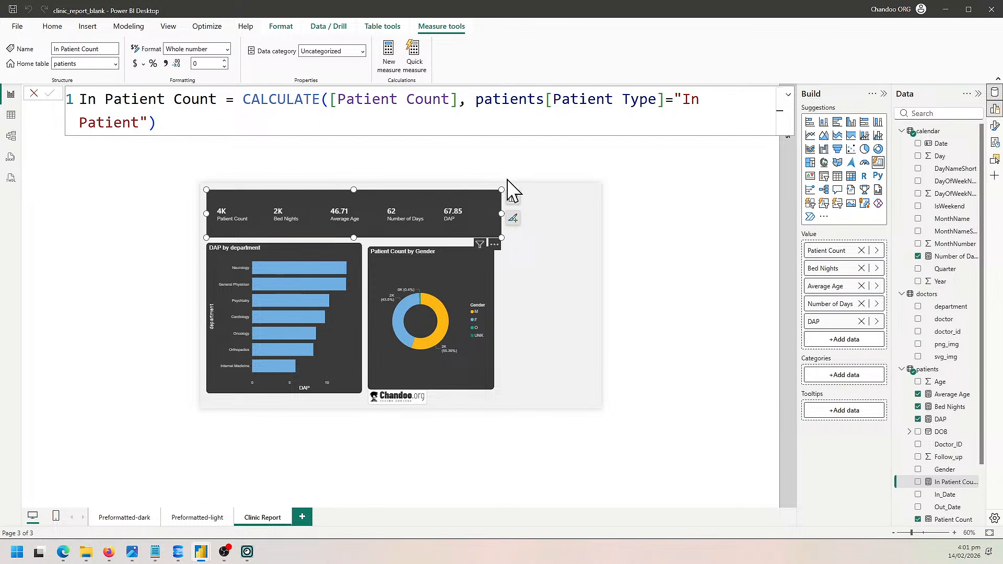
Examine the relationships between doctors, calendar and patients in the data model, enlarging the patients table, and return to the report.
{"action": "scroll", "coordinate": [508, 180], "scroll_direction": "up", "scroll_amount": 2}
{"action": "scroll", "coordinate": [510, 174], "scroll_direction": "down", "scroll_amount": 1}
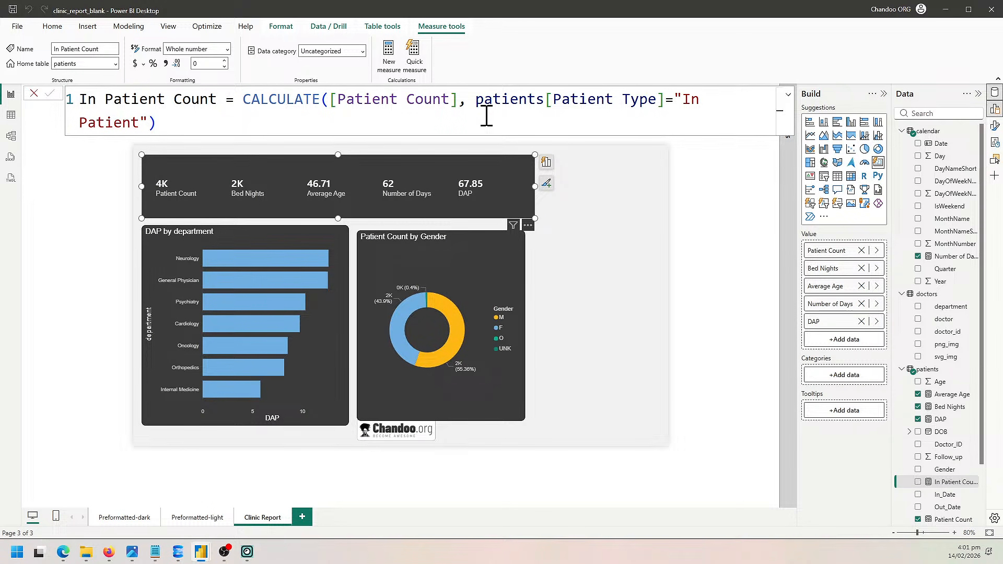
{"action": "left_click", "coordinate": [334, 117]}
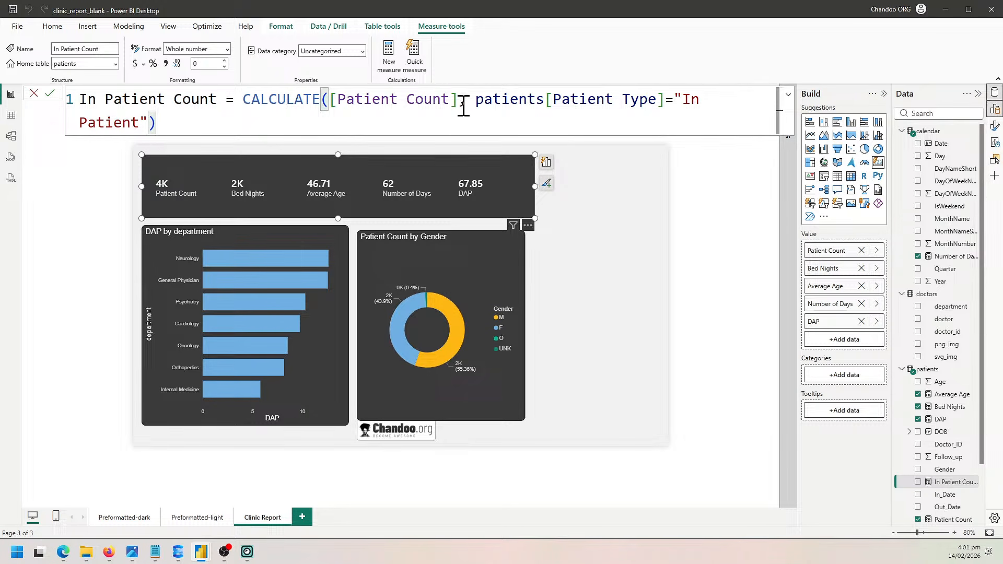
{"action": "left_click", "coordinate": [11, 136]}
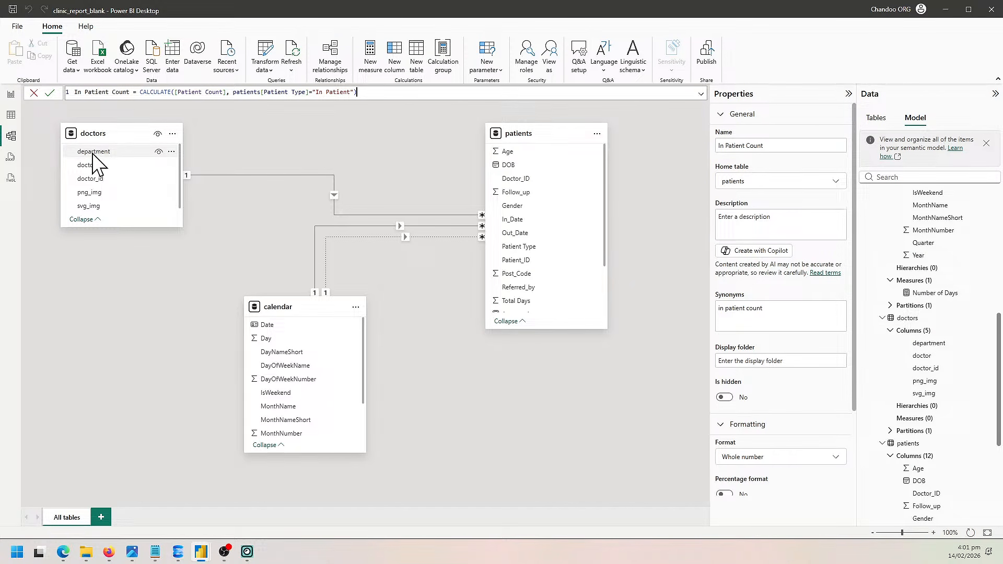
{"action": "left_click", "coordinate": [94, 153]}
{"action": "left_click_drag", "start_coordinate": [573, 329], "coordinate": [570, 377]}
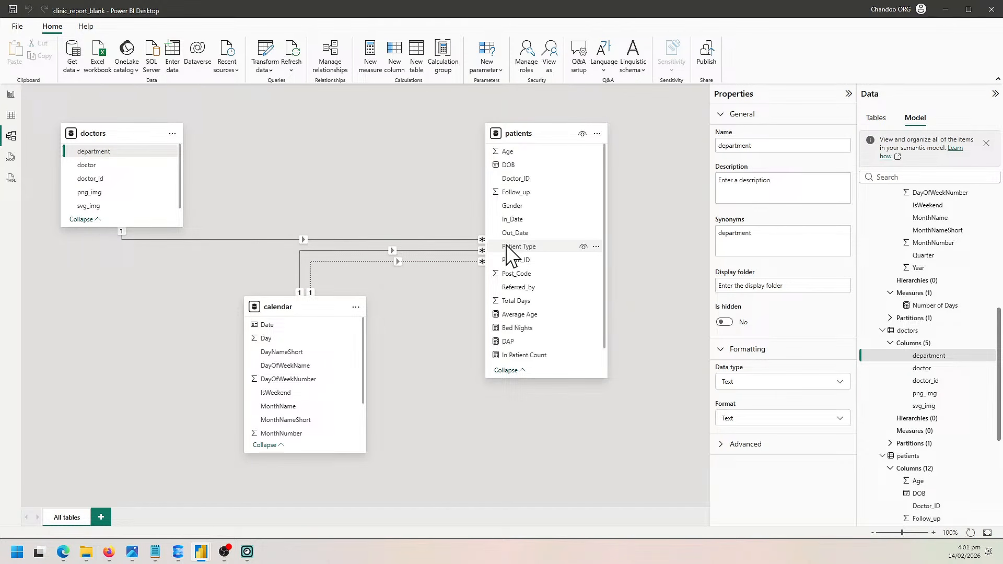
{"action": "left_click", "coordinate": [11, 94]}
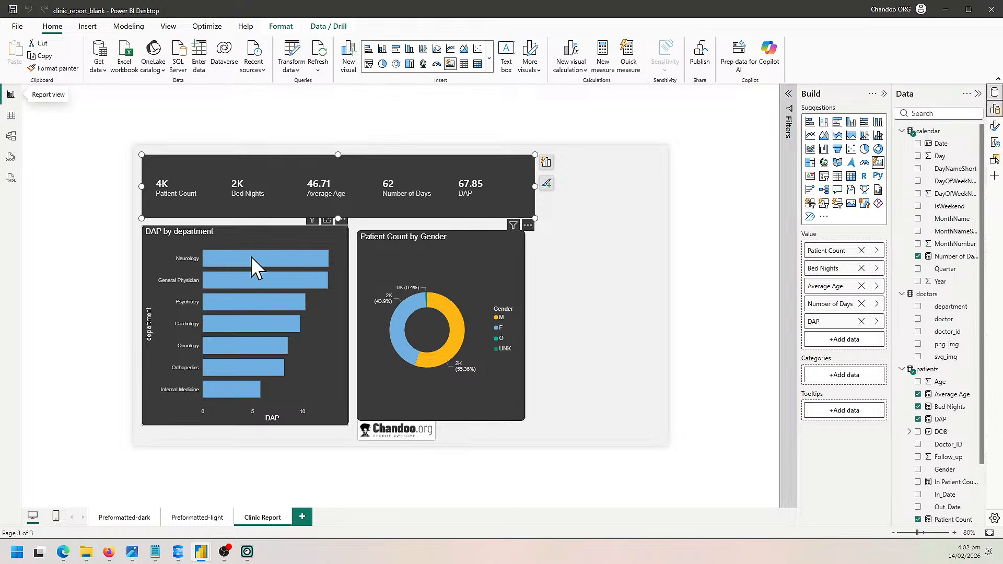
{"action": "key", "text": "ctrl+2"}
{"action": "mouse_move", "coordinate": [165, 252]}
{"action": "left_mouse_down"}
{"action": "mouse_move", "coordinate": [211, 277]}
{"action": "mouse_move", "coordinate": [206, 269]}
{"action": "left_mouse_up"}
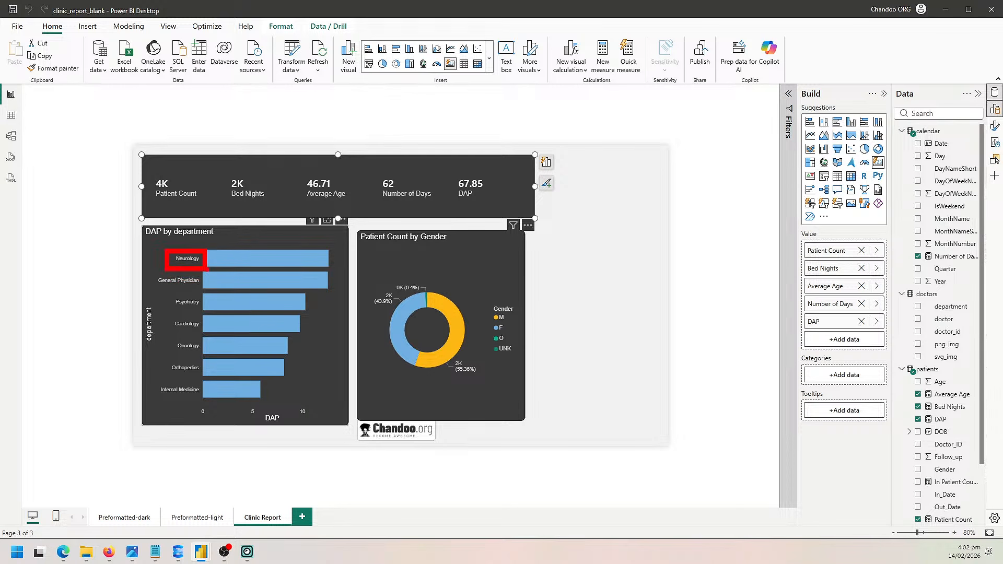
{"action": "key", "text": "Escape"}
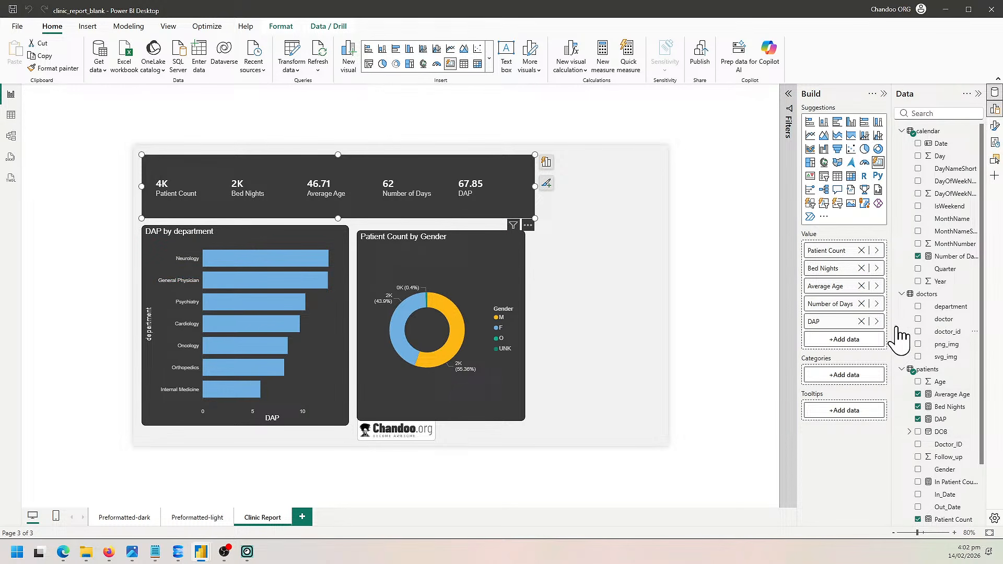
Widen the measures card and replace Number of Days with In Patient Count in it.
{"action": "left_click_drag", "start_coordinate": [534, 187], "coordinate": [615, 188]}
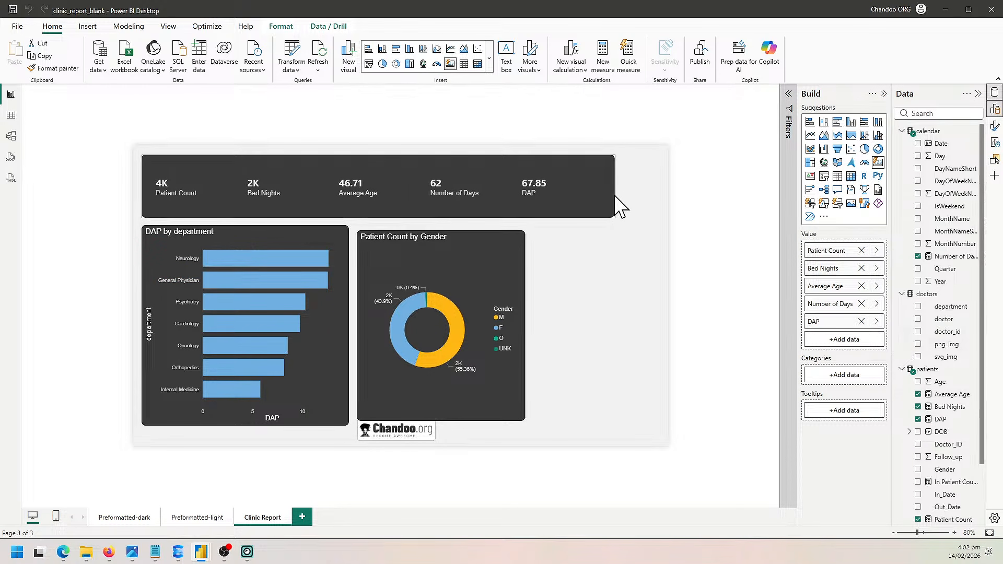
{"action": "left_click", "coordinate": [861, 304]}
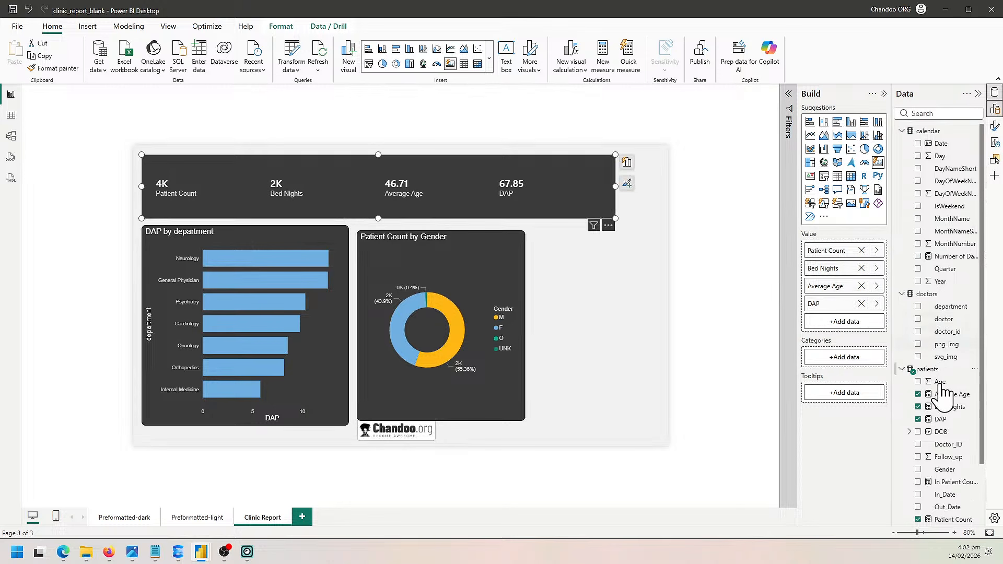
{"action": "scroll", "coordinate": [935, 418], "scroll_direction": "down", "scroll_amount": 2}
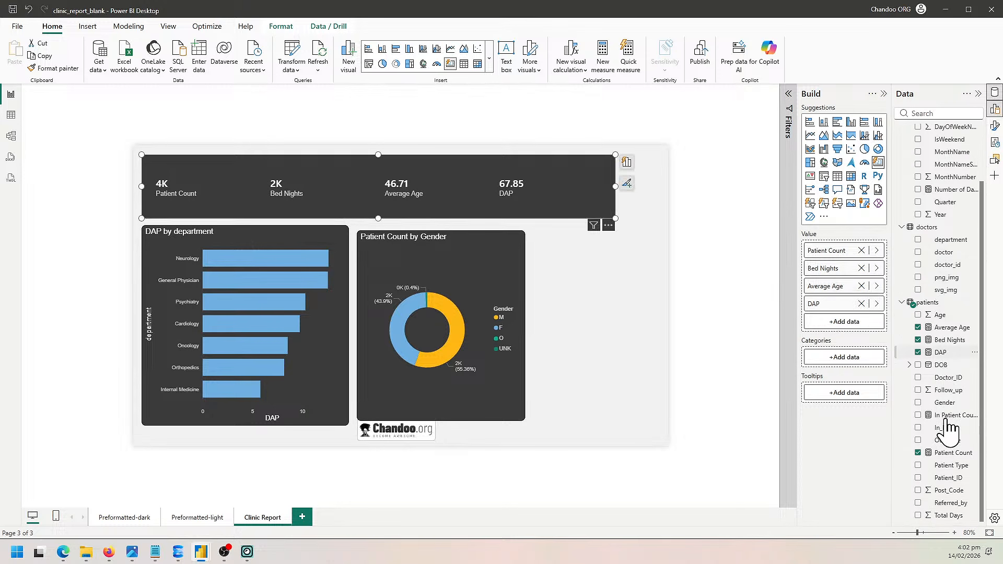
{"action": "left_click", "coordinate": [918, 415]}
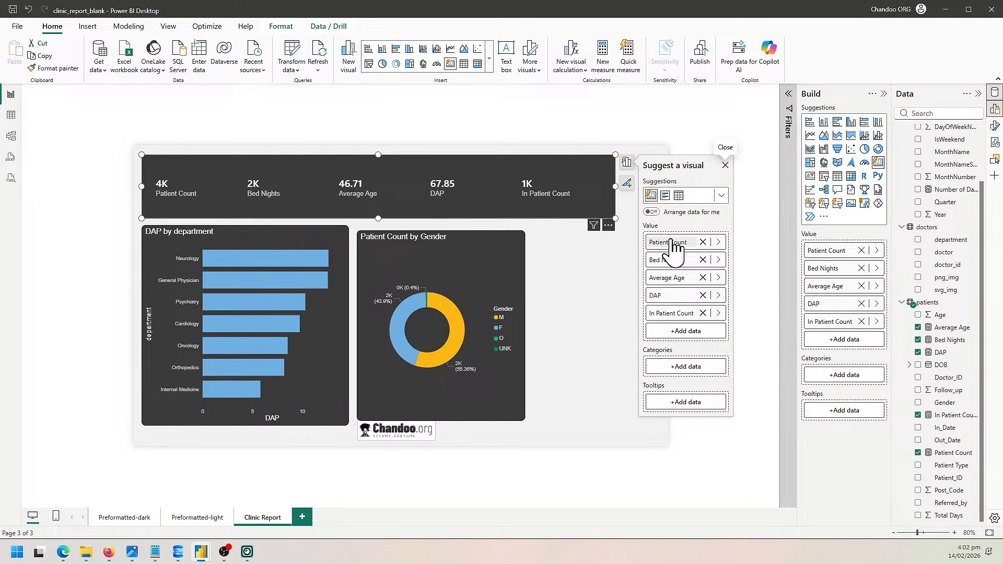
{"action": "left_click_drag", "start_coordinate": [508, 172], "coordinate": [595, 205]}
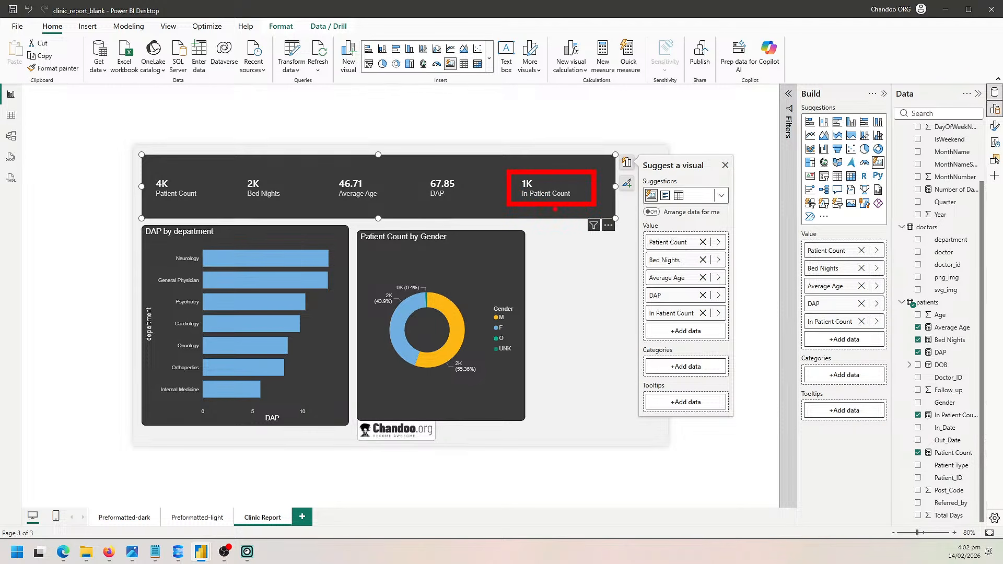
{"action": "left_click_drag", "start_coordinate": [550, 244], "coordinate": [621, 406]}
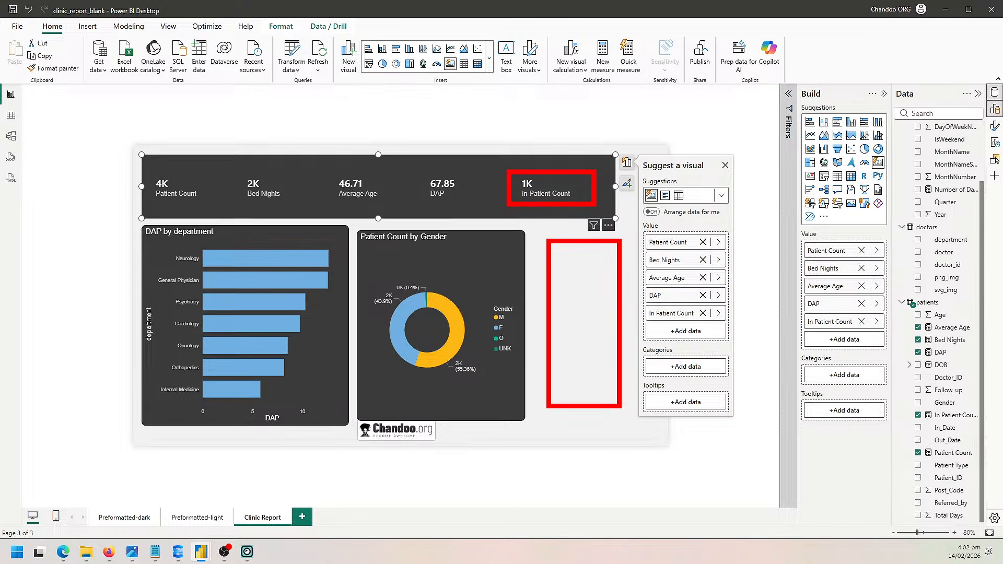
{"action": "key", "text": "Escape"}
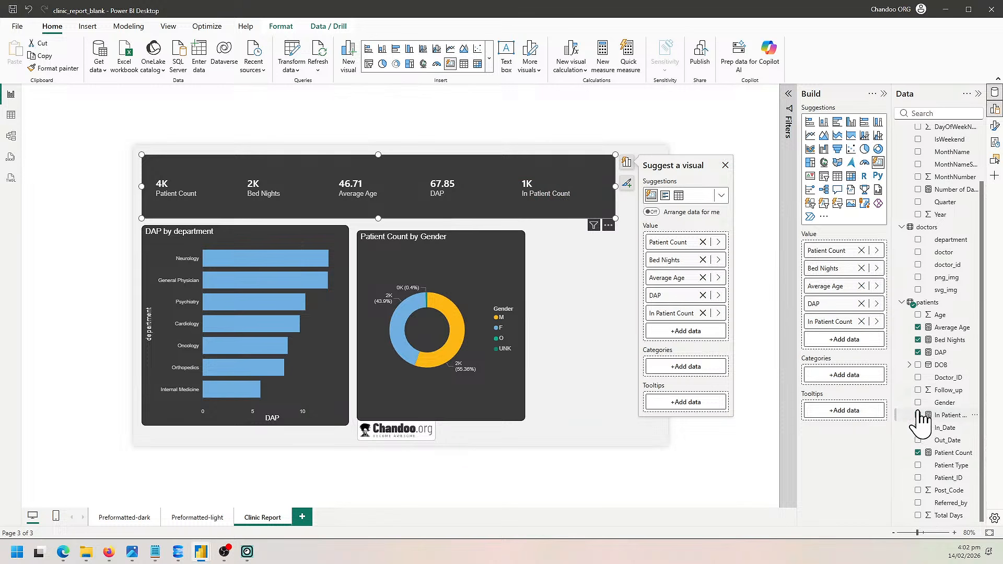
Review the Patient Type filter in the In Patient Count formula against the department chart and card, then leave the formula.
{"action": "left_click", "coordinate": [944, 414]}
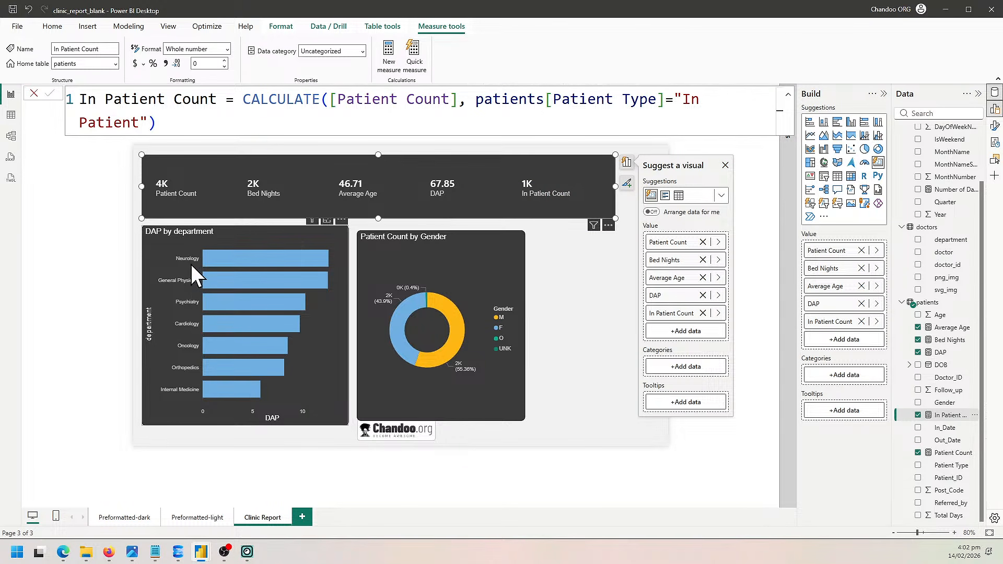
{"action": "key", "text": "ctrl+2"}
{"action": "left_click_drag", "start_coordinate": [164, 242], "coordinate": [209, 267]}
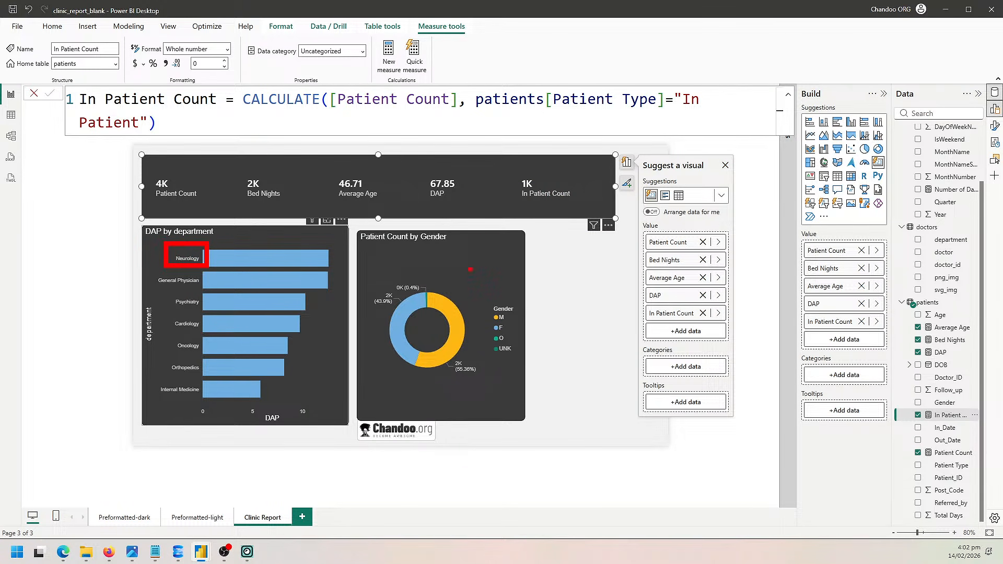
{"action": "key", "text": "Escape"}
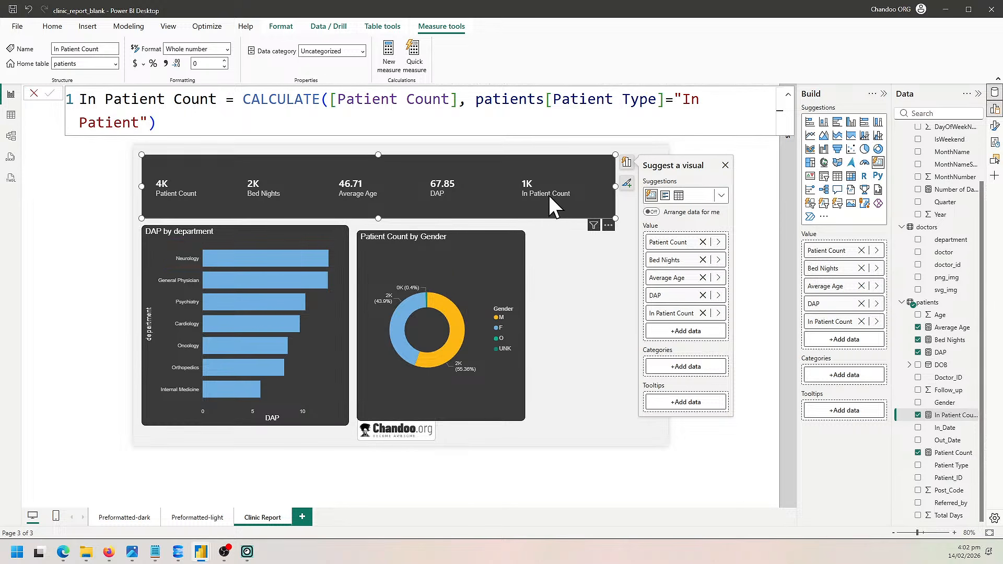
{"action": "left_click_drag", "start_coordinate": [476, 100], "coordinate": [711, 100]}
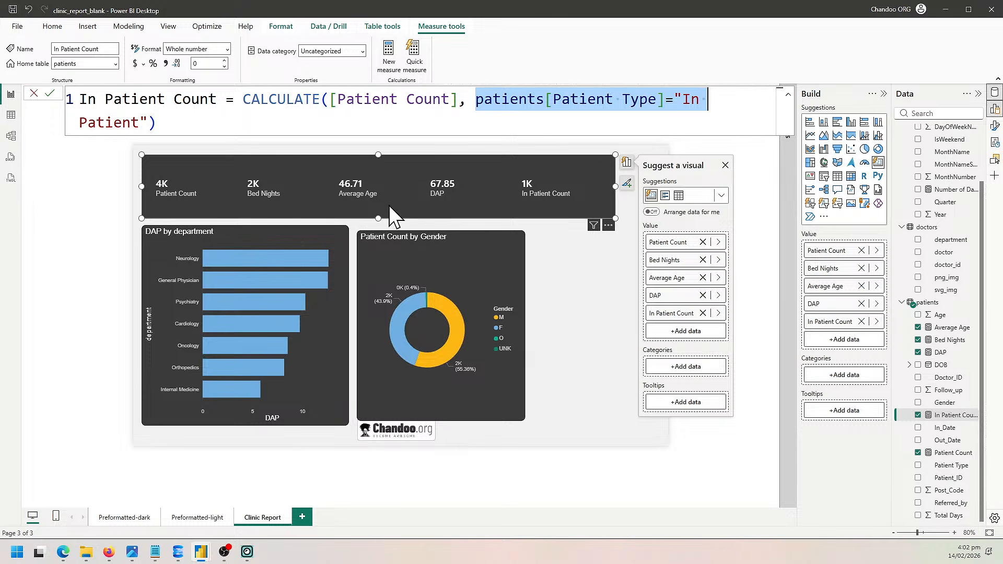
{"action": "key", "text": "Escape"}
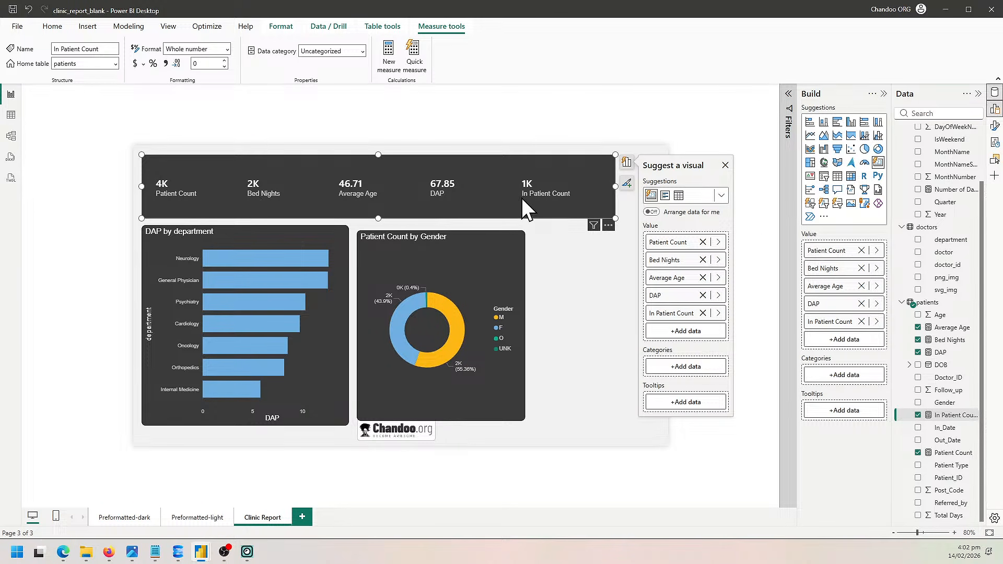
Cross-filter the card by several department bars, including Psychiatry, to check In Patient Count, then clear the filter and select the card.
{"action": "left_click", "coordinate": [231, 264]}
{"action": "left_click", "coordinate": [227, 304]}
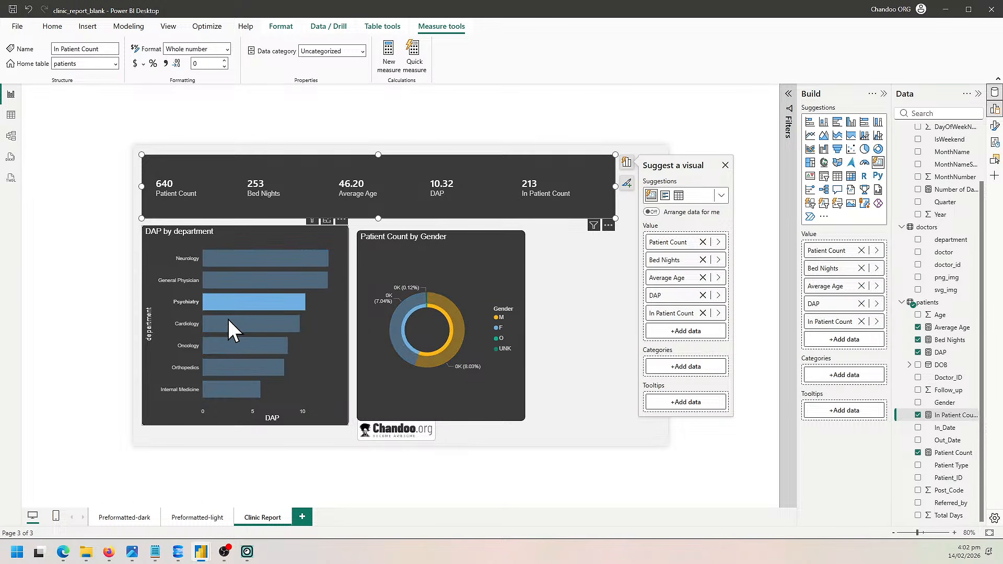
{"action": "left_click", "coordinate": [229, 342]}
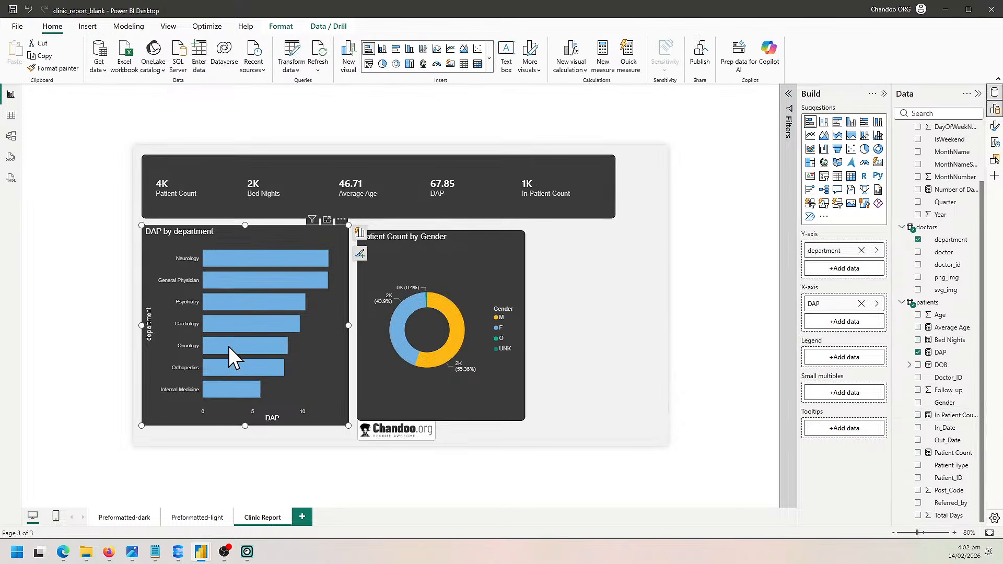
{"action": "left_click", "coordinate": [231, 387]}
{"action": "left_click", "coordinate": [229, 390]}
{"action": "left_click", "coordinate": [528, 194]}
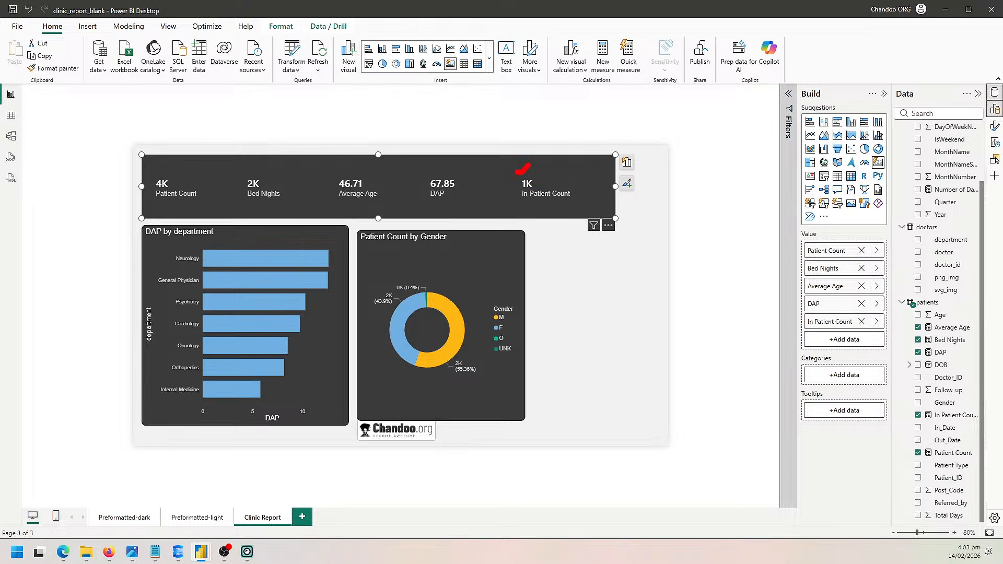
{"action": "left_click_drag", "start_coordinate": [166, 163], "coordinate": [154, 172]}
{"action": "key", "text": "Escape"}
Create a measure in the patients table defined as IP % = [In Patient Count] / [Patient Count].
{"action": "right_click", "coordinate": [921, 303]}
{"action": "left_click", "coordinate": [888, 332]}
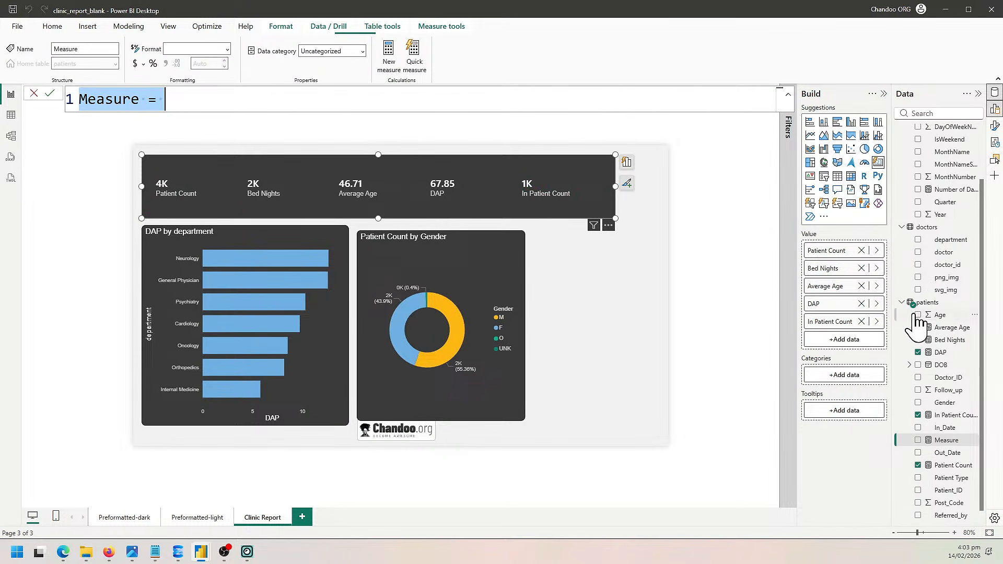
{"action": "type", "text": "i"}
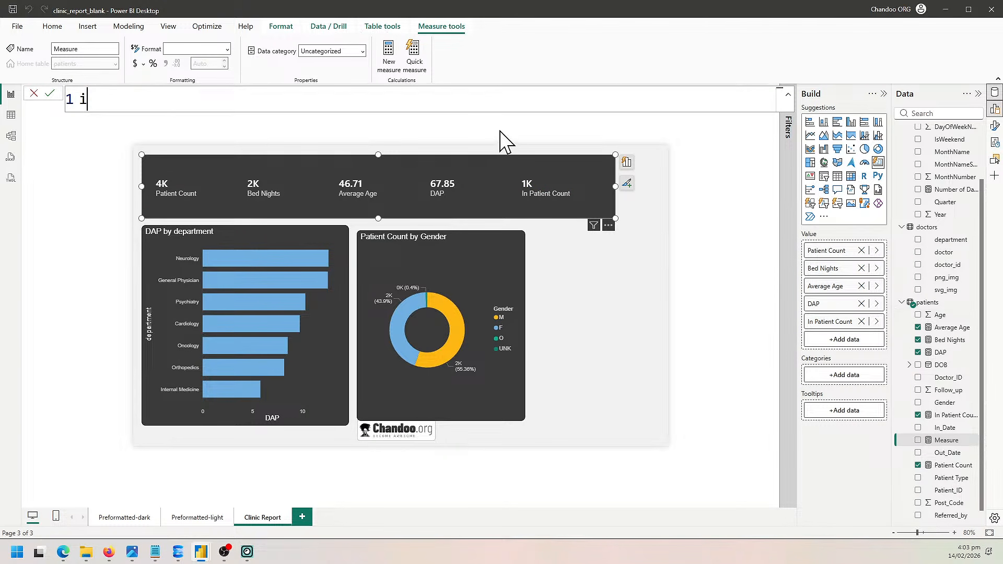
{"action": "key", "text": "BackSpace"}
{"action": "type", "text": "IP % = [in"}
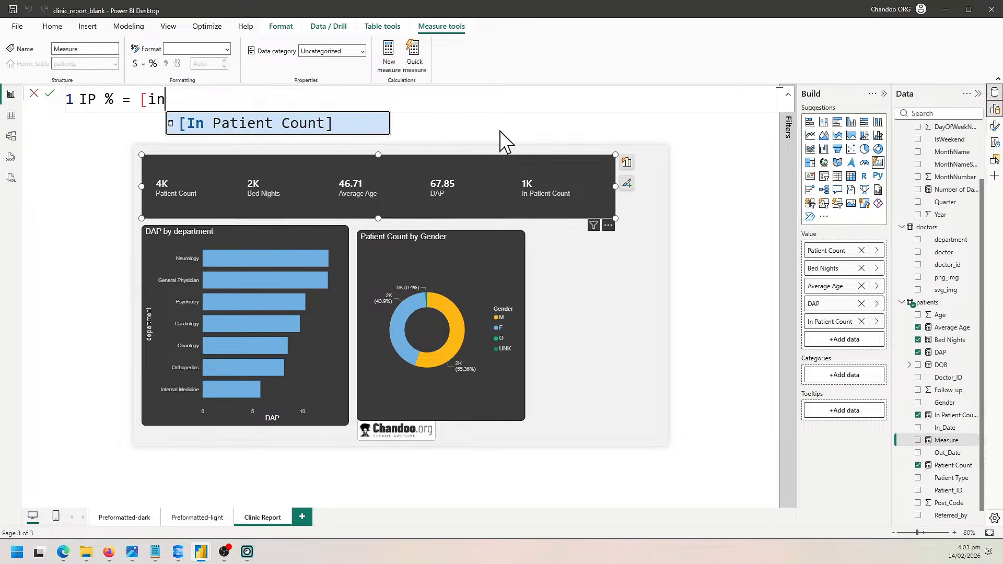
{"action": "key", "text": "Tab"}
{"action": "type", "text": "/ ["}
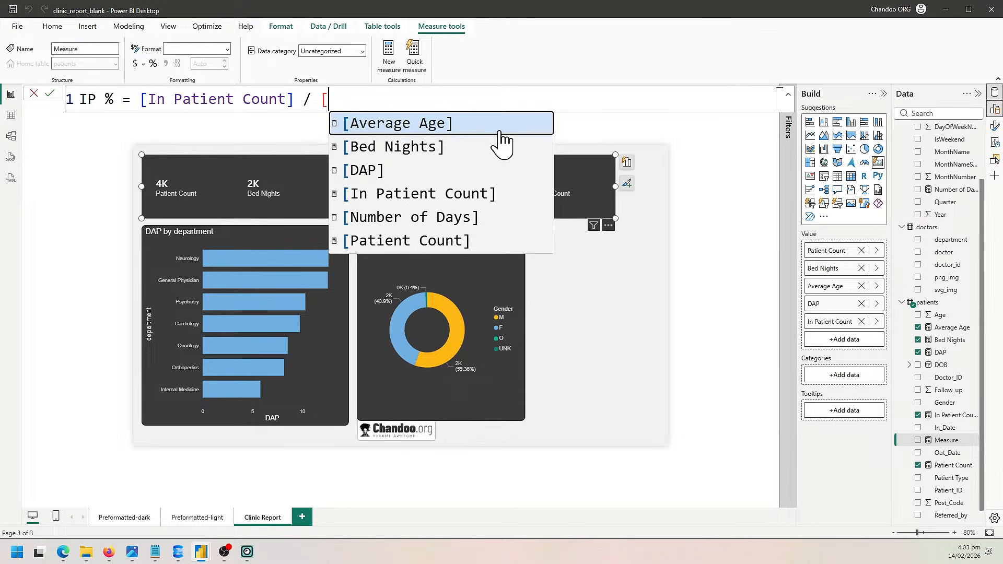
{"action": "type", "text": "pa"}
{"action": "key", "text": "Tab"}
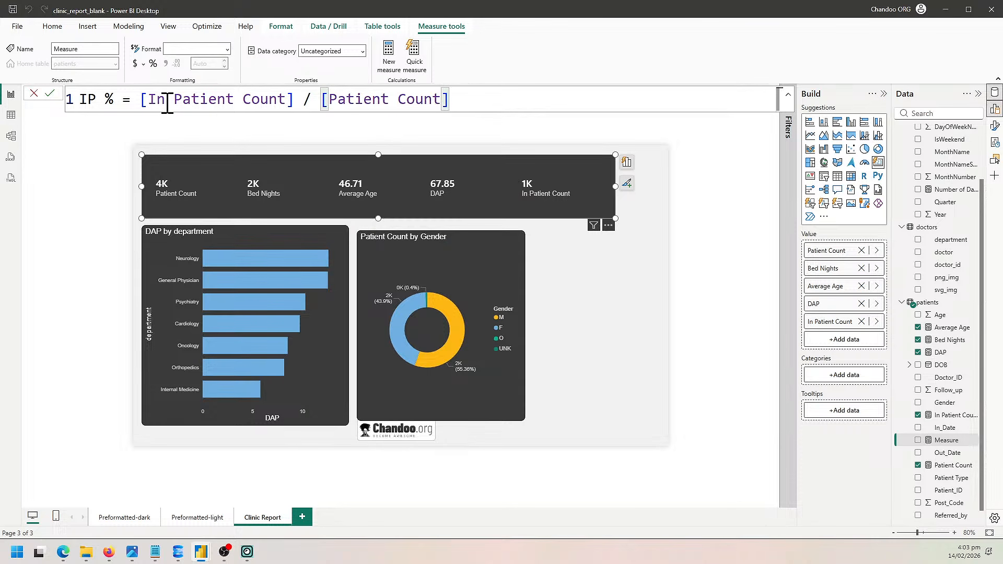
Remove the slash division from the IP % formula and wrap [In Patient Count] as the numerator of a DIVIDE function.
{"action": "left_click_drag", "start_coordinate": [319, 99], "coordinate": [303, 99]}
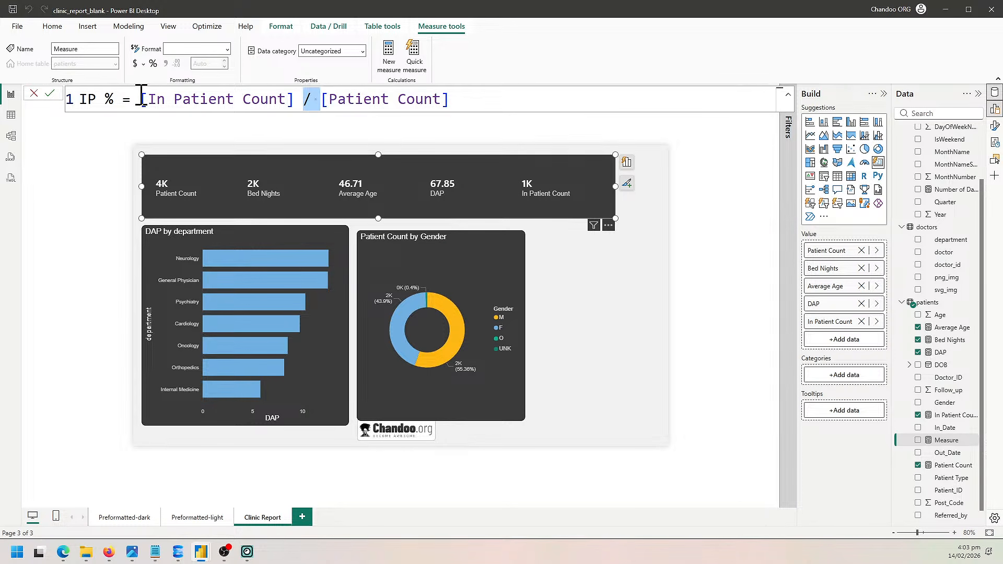
{"action": "left_click", "coordinate": [606, 109], "text": "shift"}
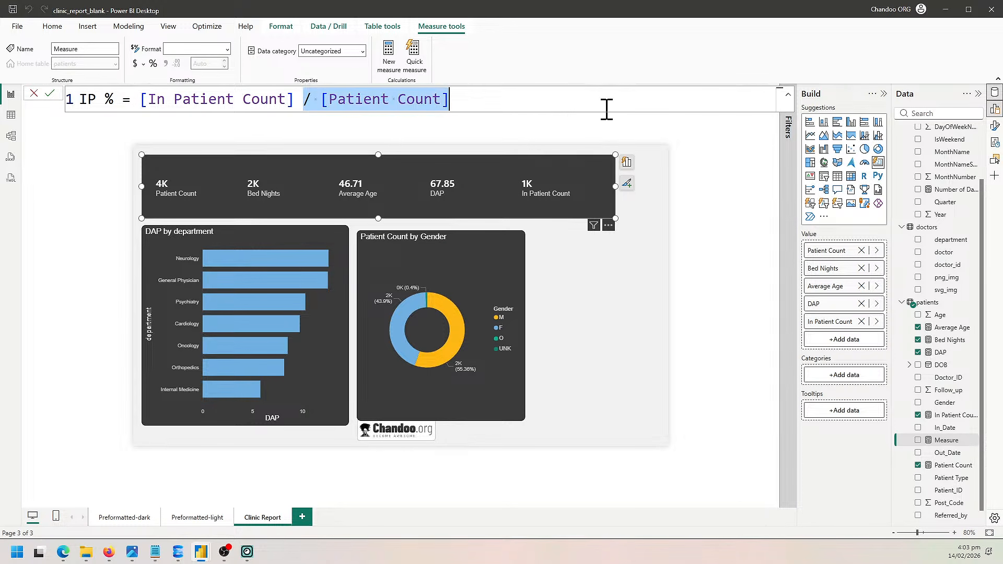
{"action": "key", "text": "BackSpace"}
{"action": "key", "text": "Home"}
{"action": "key", "text": "ctrl+Right"}
{"action": "key", "text": "ctrl+Right"}
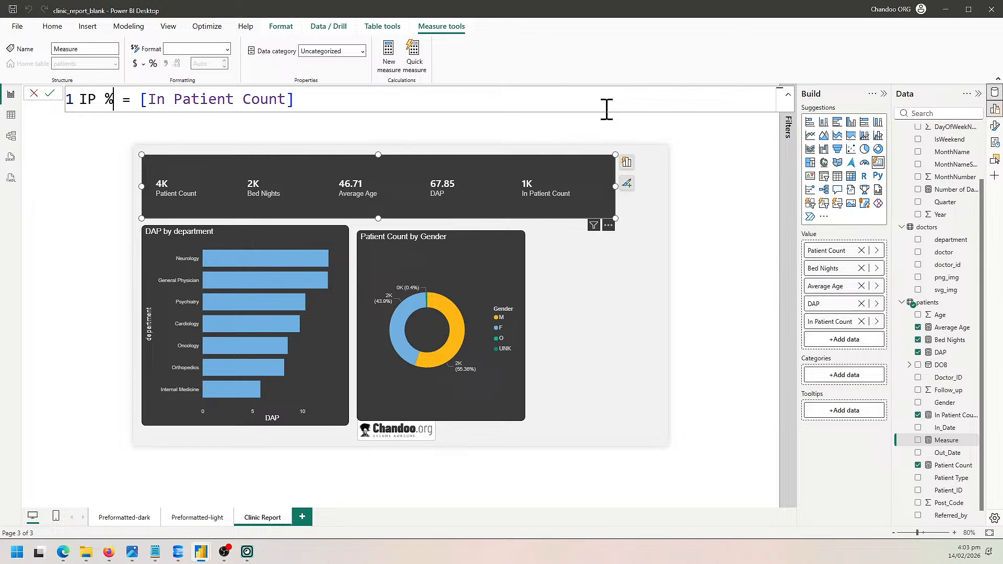
{"action": "key", "text": "Right"}
{"action": "key", "text": "Right"}
{"action": "key", "text": "Right"}
{"action": "type", "text": "divi"}
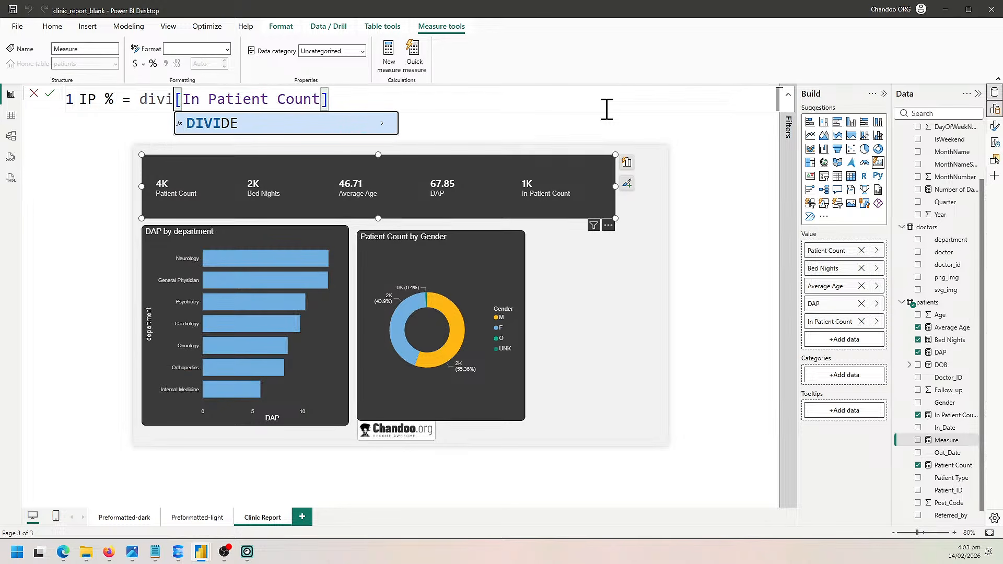
{"action": "key", "text": "Tab"}
{"action": "key", "text": "End"}
{"action": "type", "text": ","}
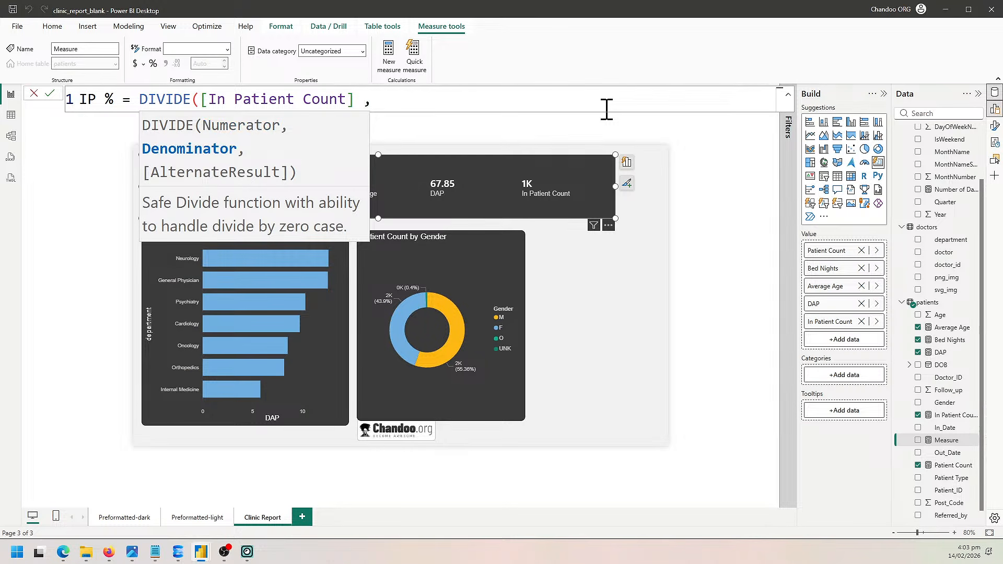
Add [Patient Count] as the DIVIDE denominator, close the function and commit the IP % measure.
{"action": "type", "text": " [["}
{"action": "key", "text": "BackSpace"}
{"action": "type", "text": "["}
{"action": "key", "text": "BackSpace"}
{"action": "type", "text": "P"}
{"action": "key", "text": "Tab"}
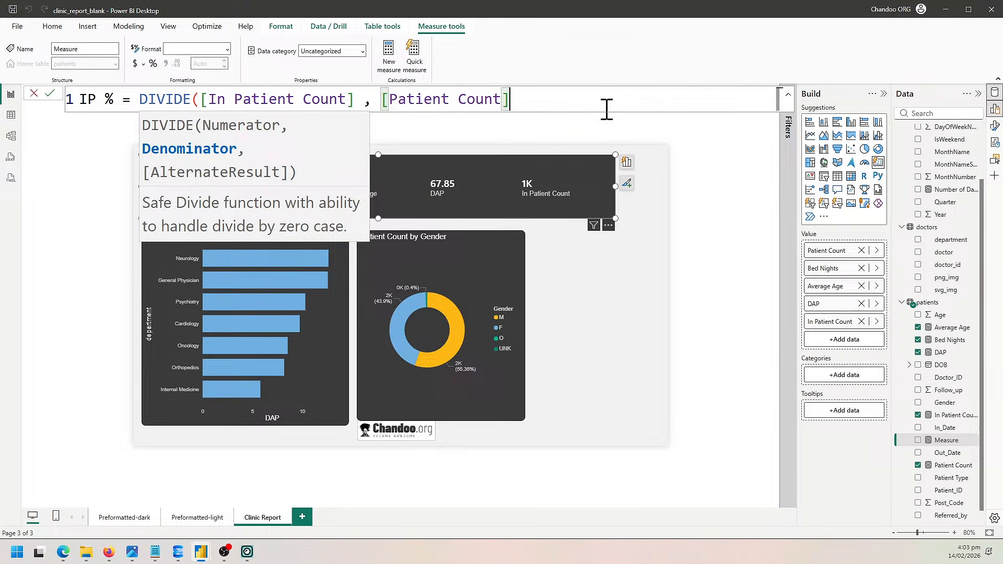
{"action": "type", "text": ")"}
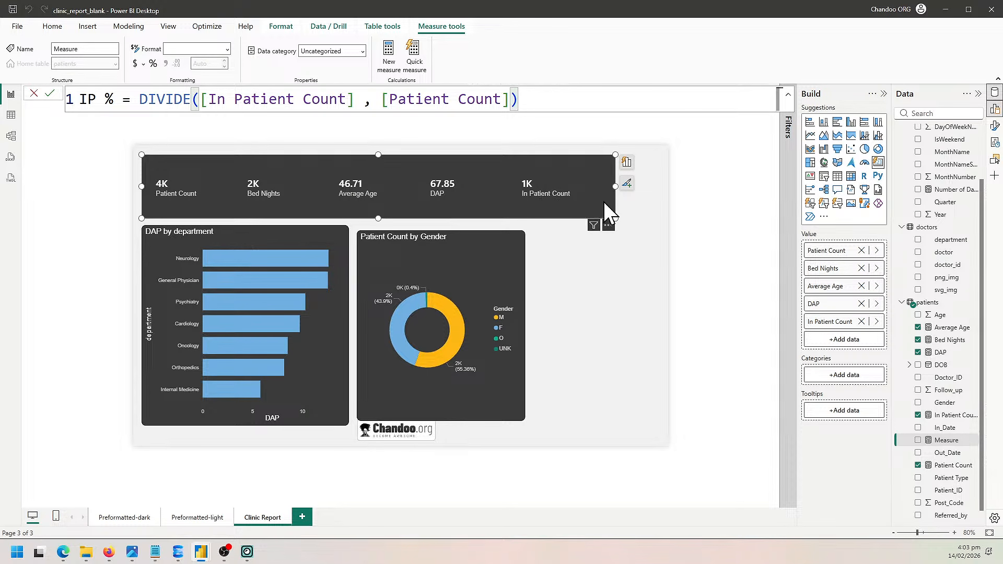
{"action": "double_click", "coordinate": [177, 99]}
{"action": "left_click", "coordinate": [208, 99]}
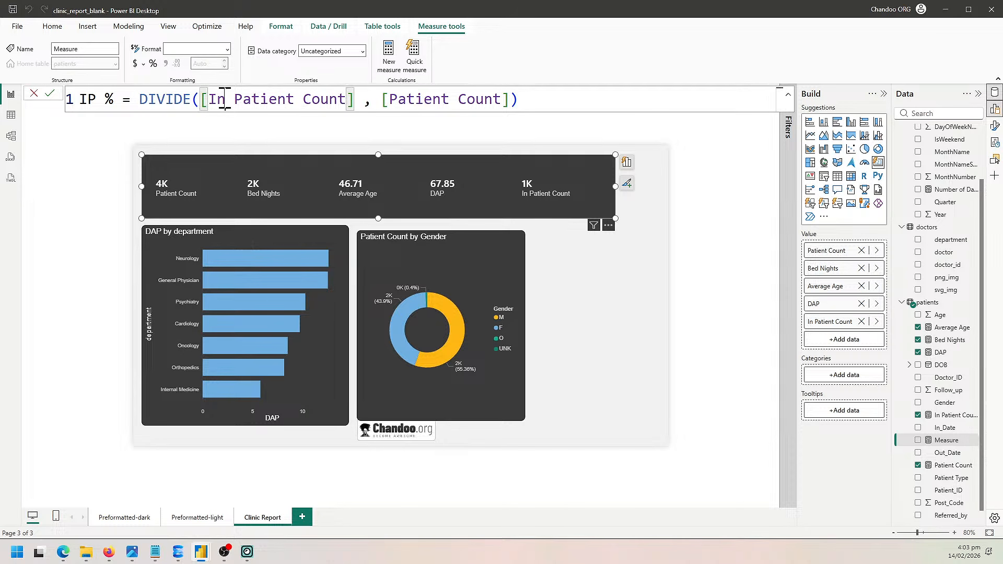
{"action": "double_click", "coordinate": [446, 99]}
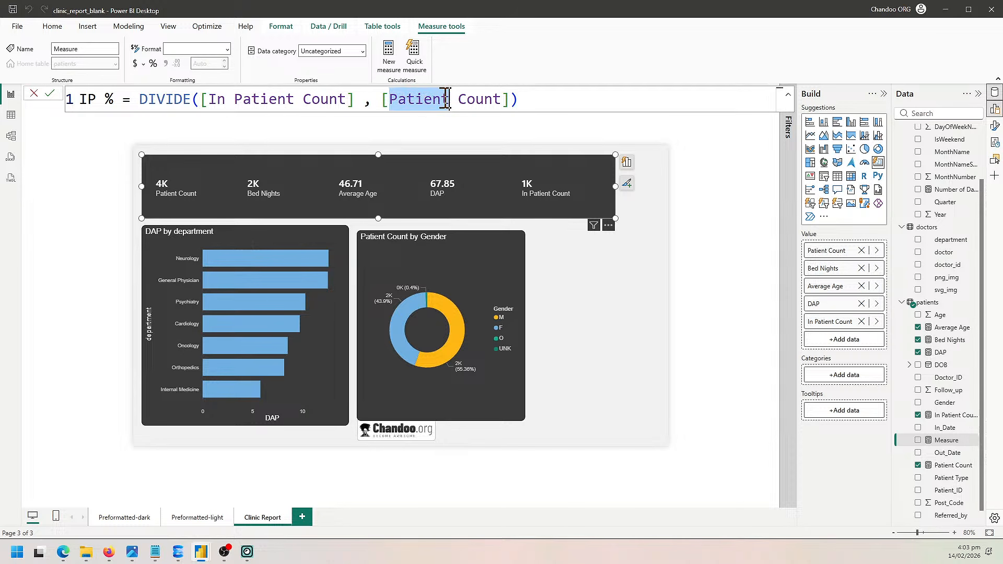
{"action": "left_click", "coordinate": [50, 93]}
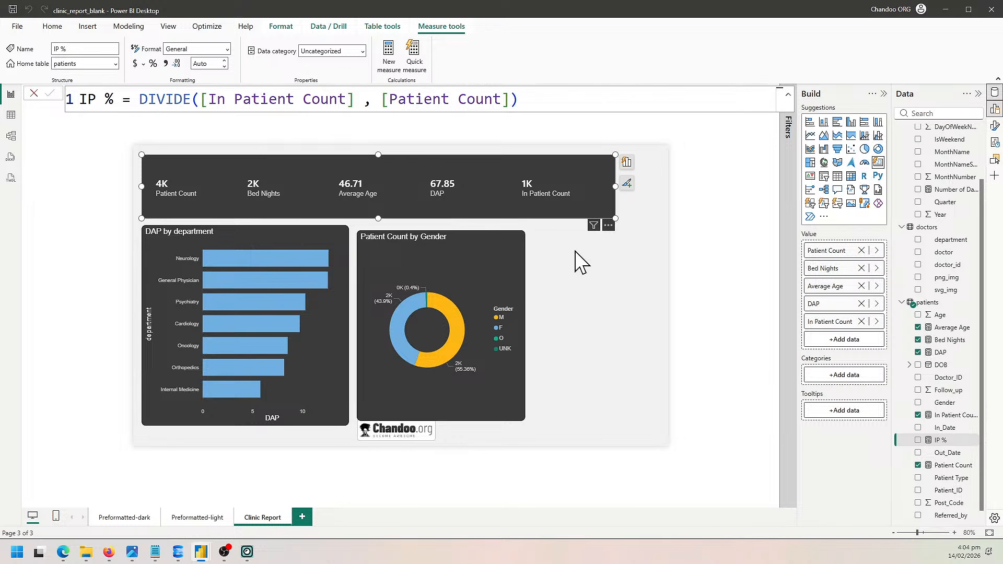
Add the IP % measure to the card and narrow the card slightly.
{"action": "left_click", "coordinate": [917, 439]}
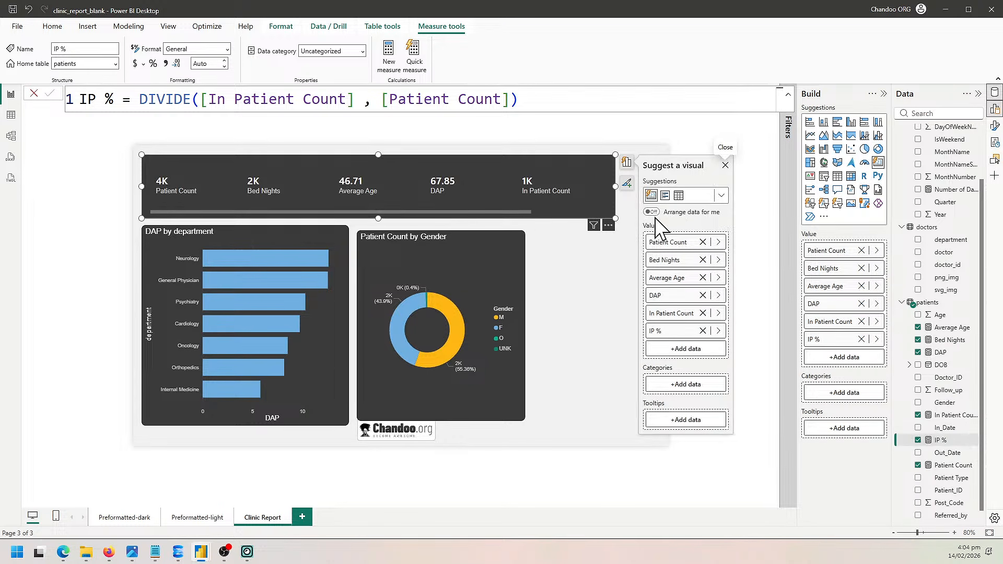
{"action": "mouse_move", "coordinate": [614, 188]}
{"action": "left_mouse_down"}
{"action": "mouse_move", "coordinate": [641, 190]}
{"action": "mouse_move", "coordinate": [608, 190]}
{"action": "left_mouse_up"}
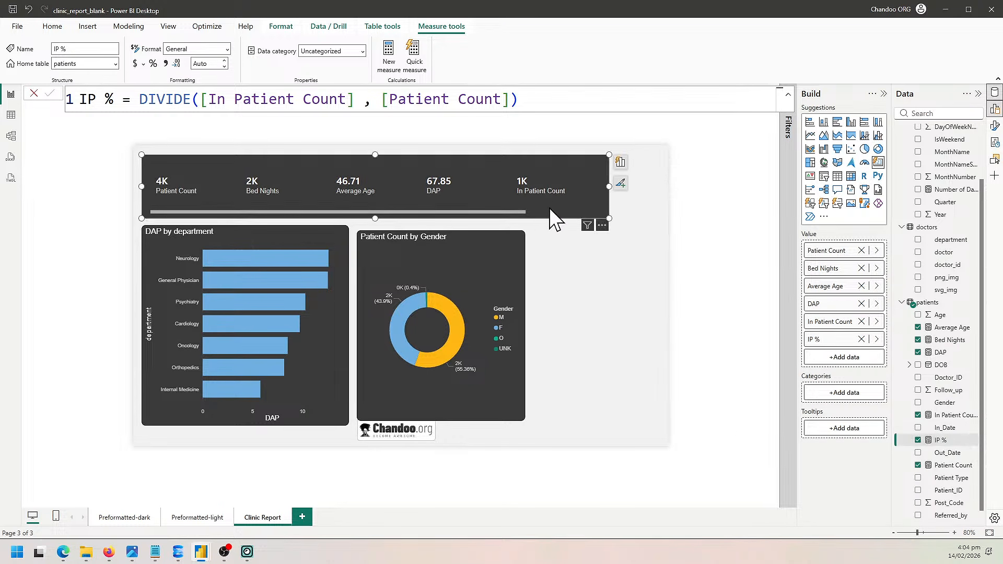
{"action": "left_click_drag", "start_coordinate": [543, 211], "coordinate": [616, 214]}
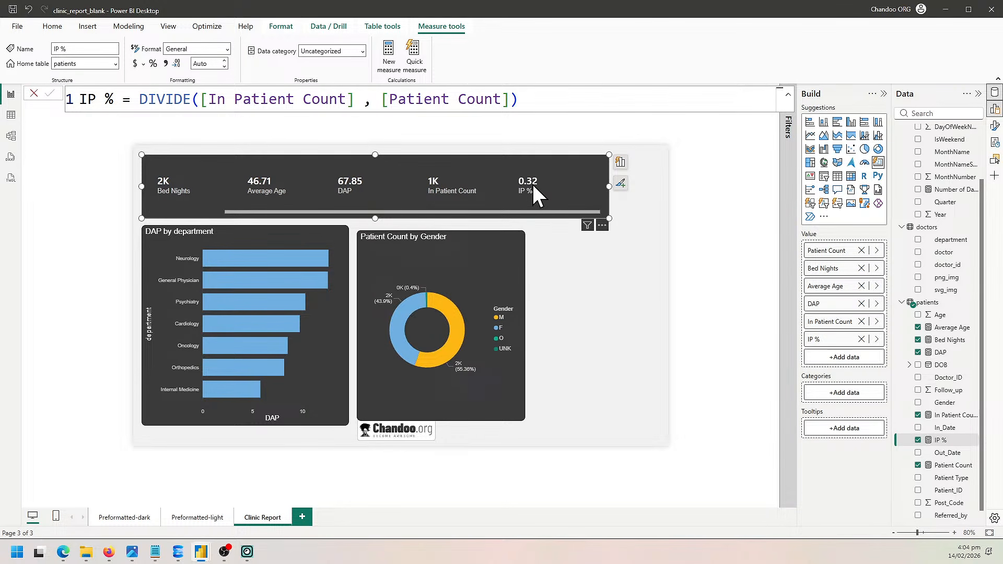
Cross-filter the card by department bars and the M and F gender segments to check IP %, then clear the filter and select the card.
{"action": "left_click", "coordinate": [281, 256]}
{"action": "left_click", "coordinate": [247, 284]}
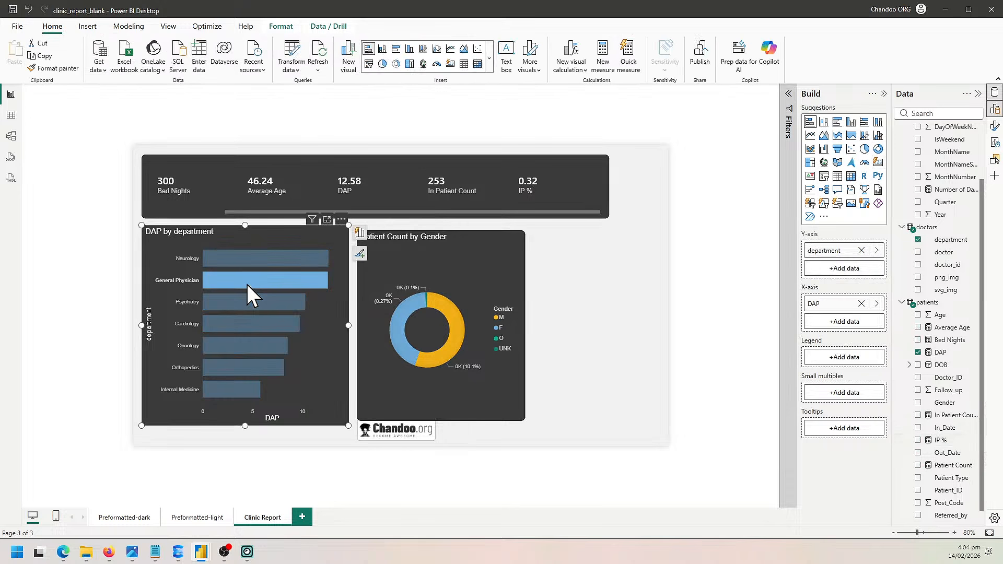
{"action": "left_click", "coordinate": [240, 305]}
{"action": "left_click", "coordinate": [241, 326]}
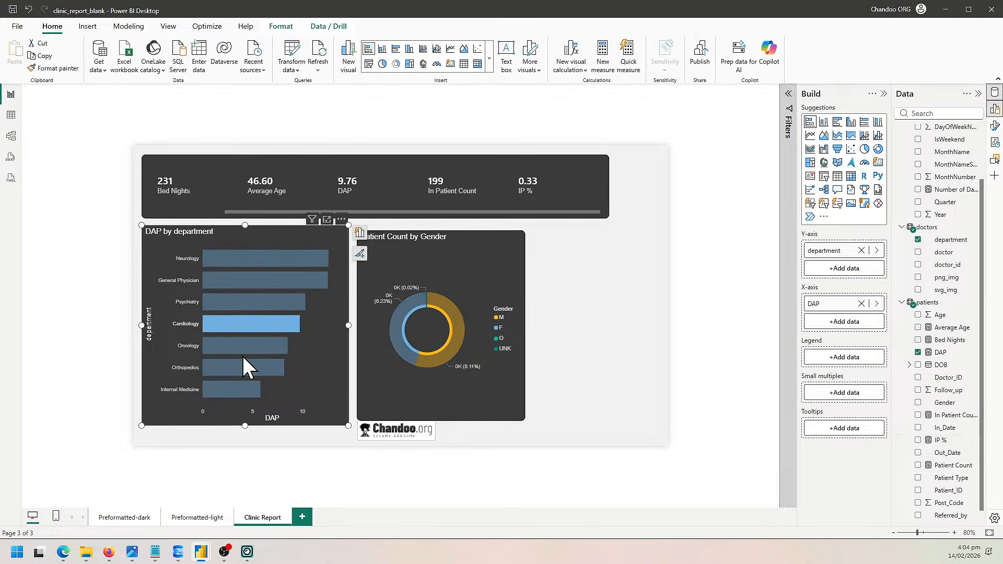
{"action": "left_click", "coordinate": [243, 355]}
{"action": "left_click", "coordinate": [239, 366]}
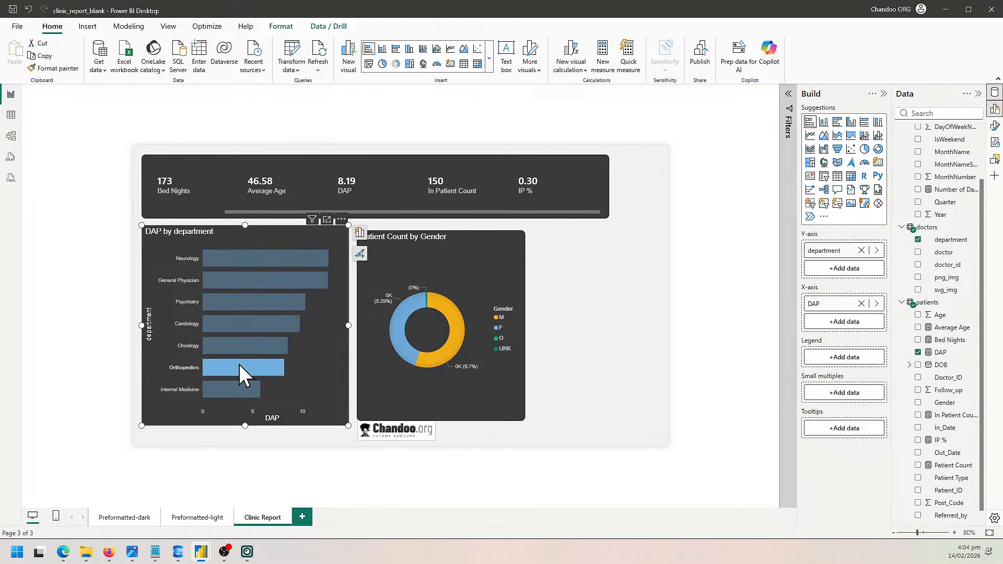
{"action": "left_click", "coordinate": [251, 389]}
{"action": "left_click", "coordinate": [451, 356]}
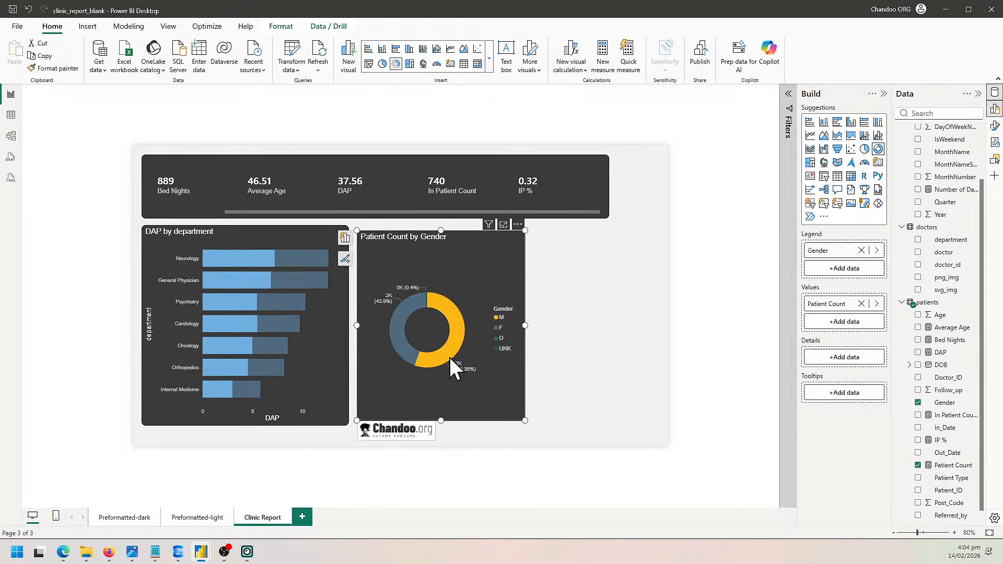
{"action": "left_click", "coordinate": [393, 342]}
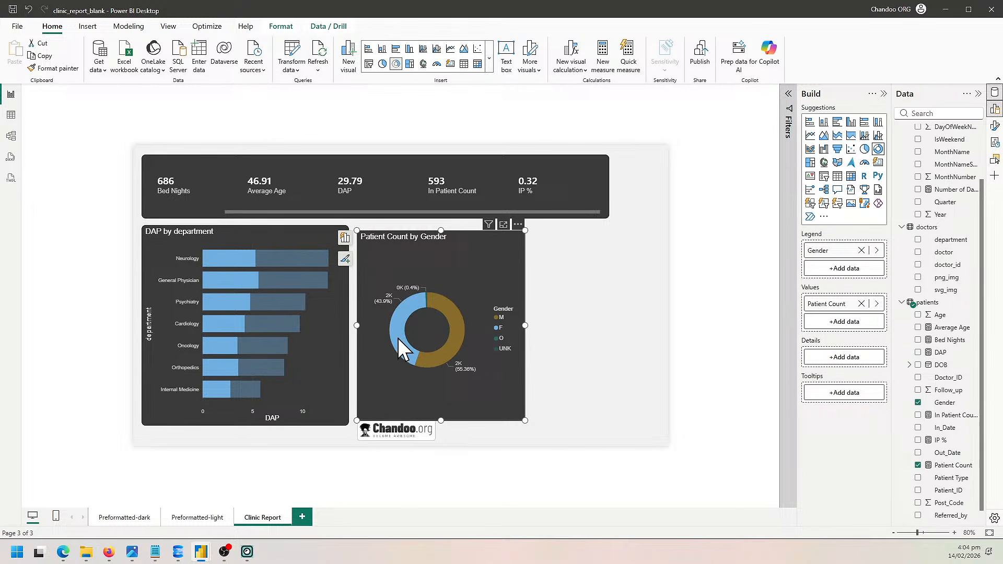
{"action": "left_click", "coordinate": [397, 337]}
{"action": "left_click", "coordinate": [558, 183]}
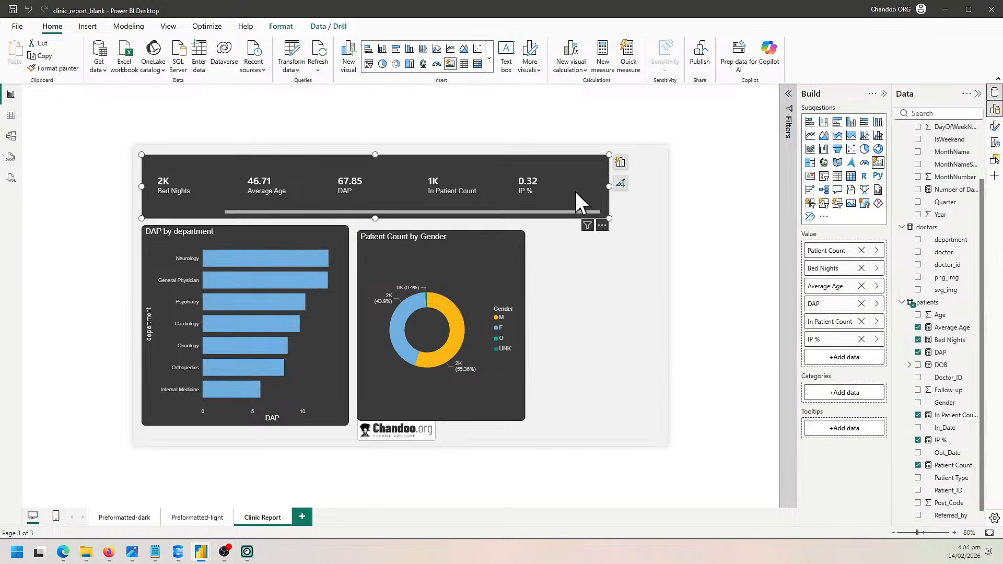
Format the IP % measure as a percentage with 1 decimal place and deselect the card.
{"action": "left_click_drag", "start_coordinate": [505, 168], "coordinate": [553, 207]}
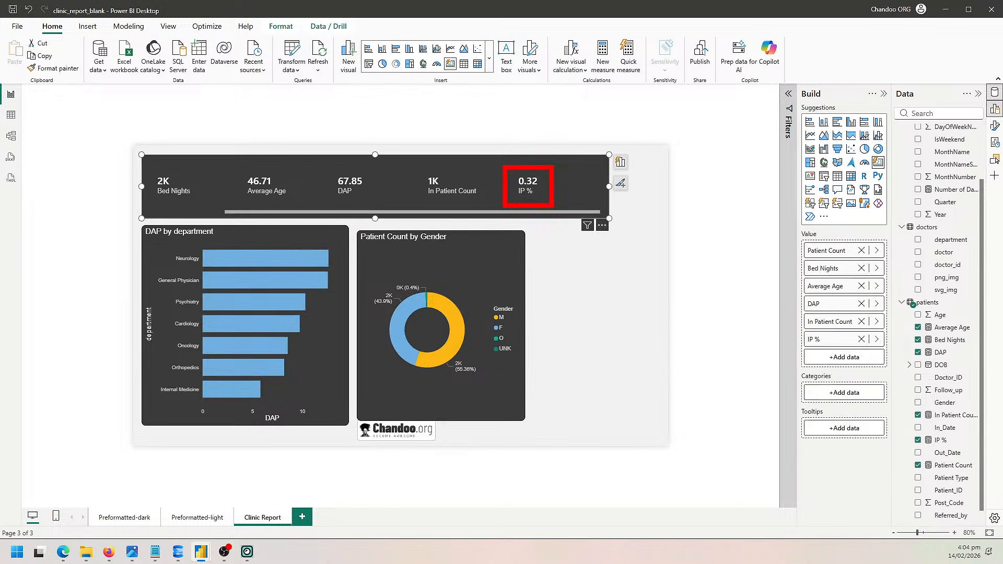
{"action": "left_click", "coordinate": [940, 440]}
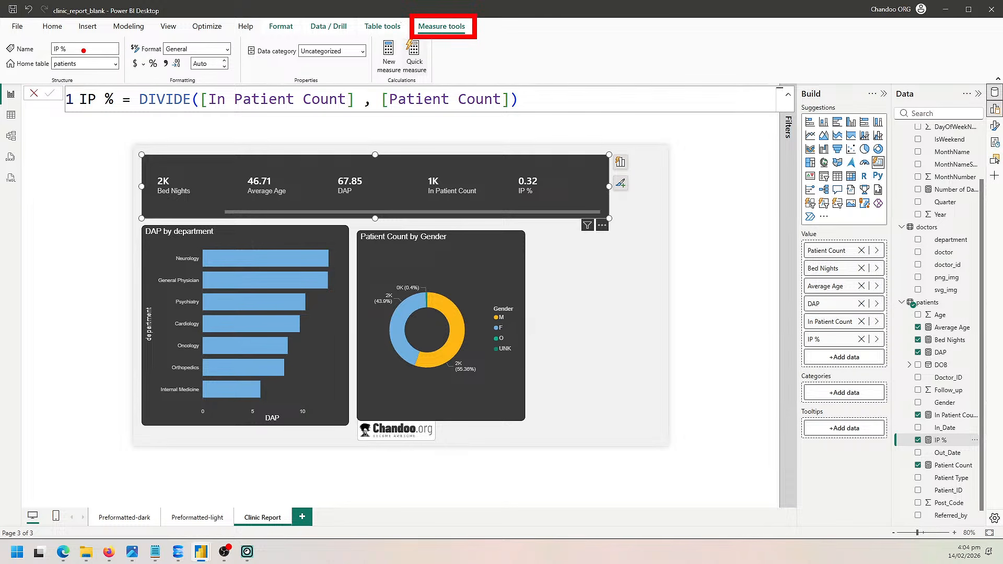
{"action": "mouse_move", "coordinate": [81, 51]}
{"action": "left_mouse_down"}
{"action": "mouse_move", "coordinate": [100, 44]}
{"action": "mouse_move", "coordinate": [102, 58]}
{"action": "left_mouse_up"}
{"action": "mouse_move", "coordinate": [142, 32]}
{"action": "left_mouse_down"}
{"action": "mouse_move", "coordinate": [130, 34]}
{"action": "mouse_move", "coordinate": [155, 83]}
{"action": "mouse_move", "coordinate": [232, 31]}
{"action": "mouse_move", "coordinate": [144, 30]}
{"action": "left_mouse_up"}
{"action": "left_click_drag", "start_coordinate": [156, 73], "coordinate": [144, 74]}
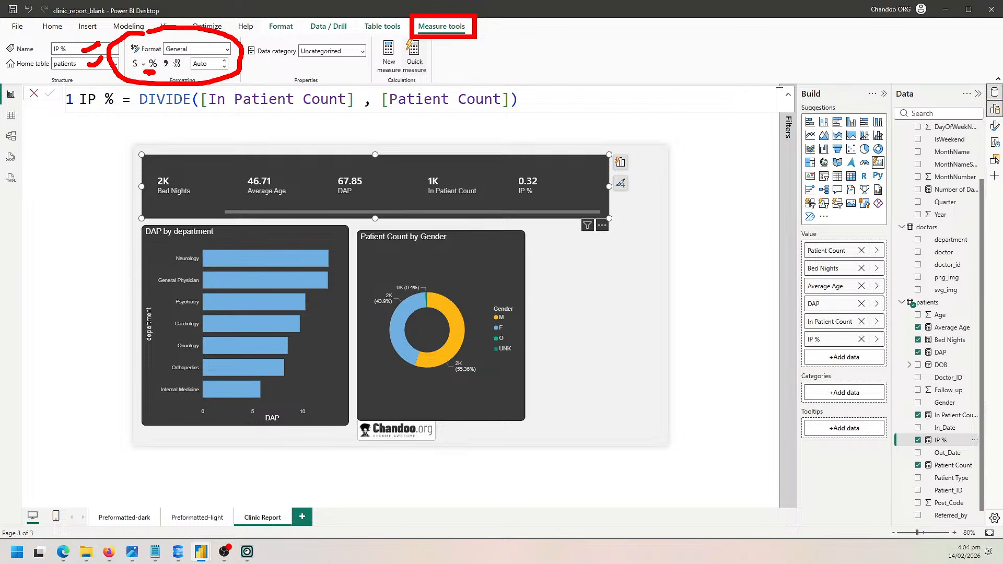
{"action": "key", "text": "Escape"}
{"action": "left_click", "coordinate": [153, 63]}
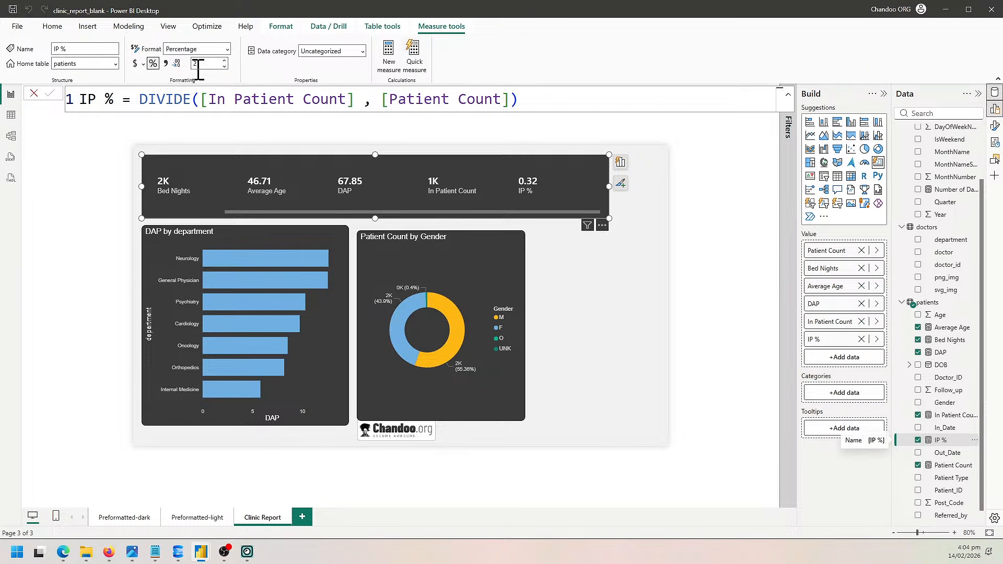
{"action": "double_click", "coordinate": [206, 63]}
{"action": "type", "text": "1"}
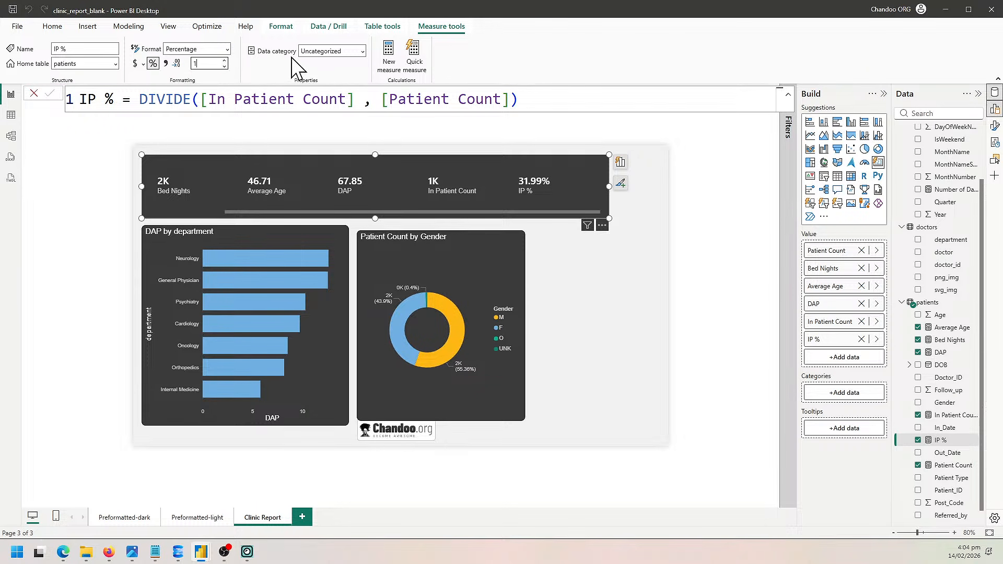
{"action": "key", "text": "Return"}
{"action": "left_click", "coordinate": [615, 251]}
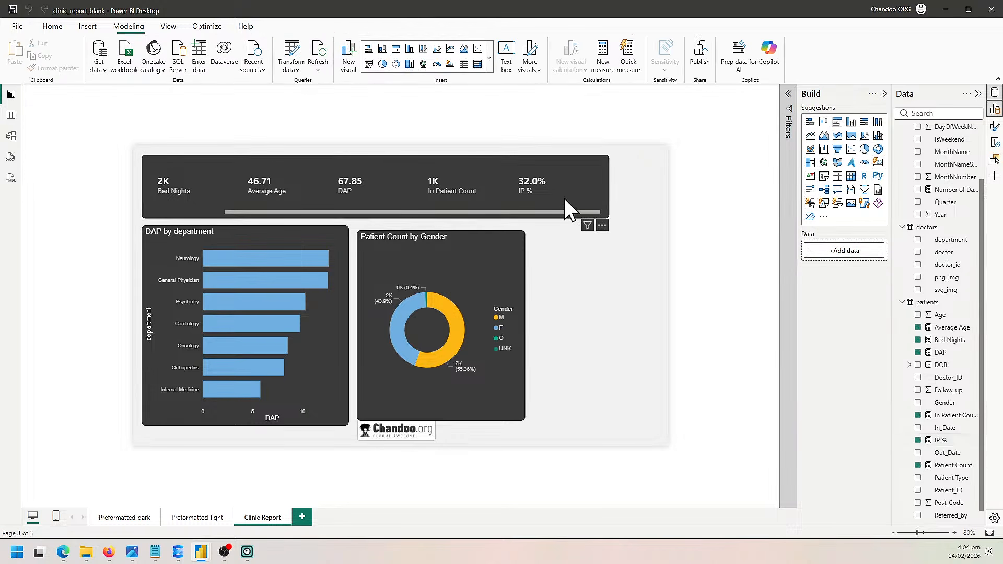
Check the IP % percentages by cross-filtering through the departments from General Physician to Internal Medicine, then clear the filter and return to the card's first measure.
{"action": "left_click", "coordinate": [298, 281]}
{"action": "left_click", "coordinate": [256, 306]}
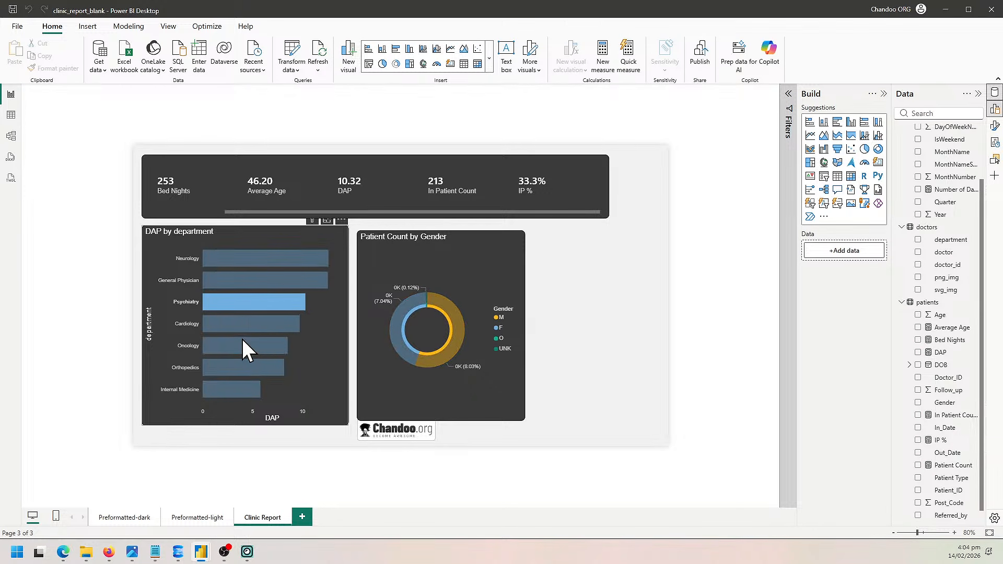
{"action": "left_click", "coordinate": [244, 330]}
{"action": "left_click", "coordinate": [237, 347]}
{"action": "left_click", "coordinate": [239, 369]}
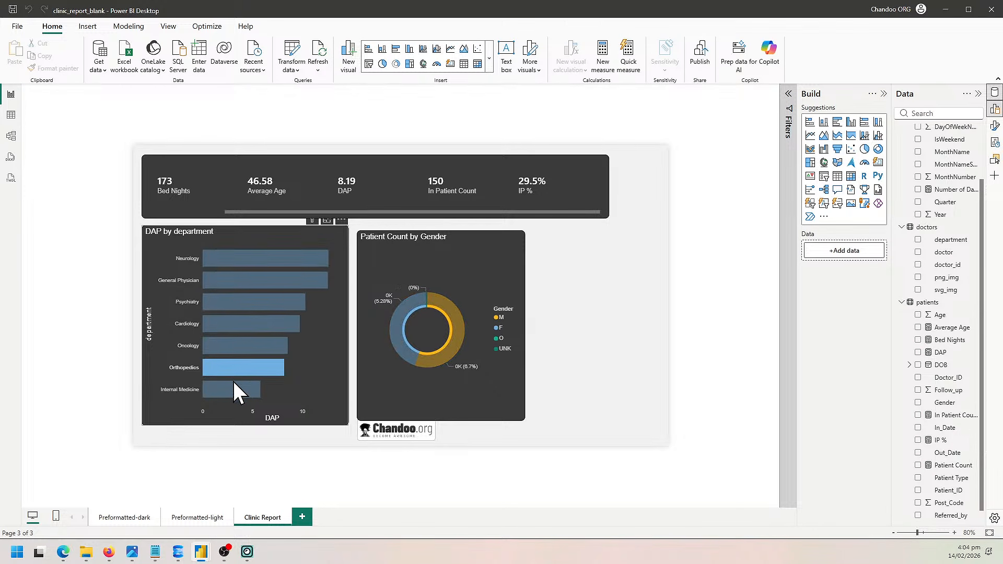
{"action": "left_click", "coordinate": [242, 386]}
{"action": "left_click", "coordinate": [252, 387]}
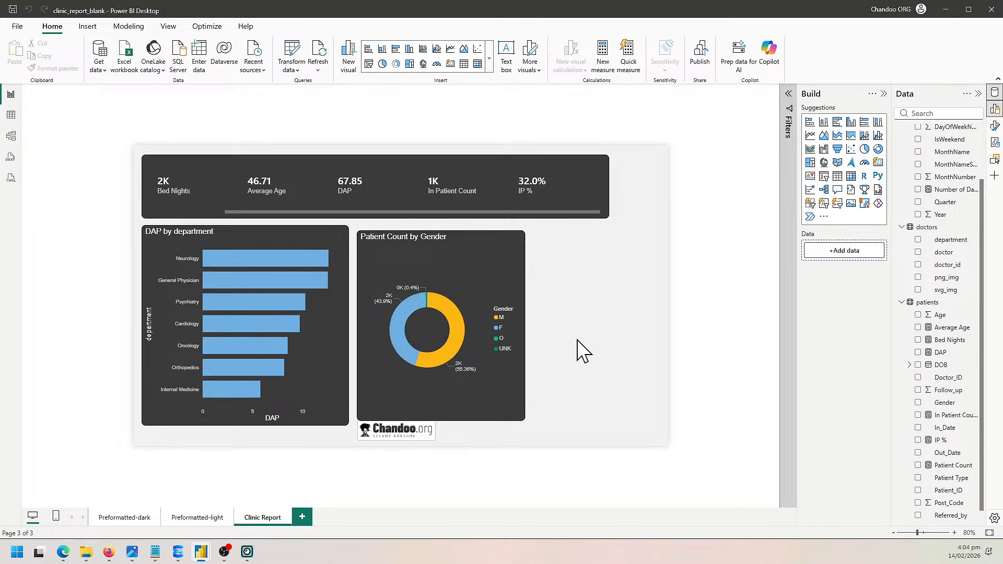
{"action": "left_click", "coordinate": [217, 212]}
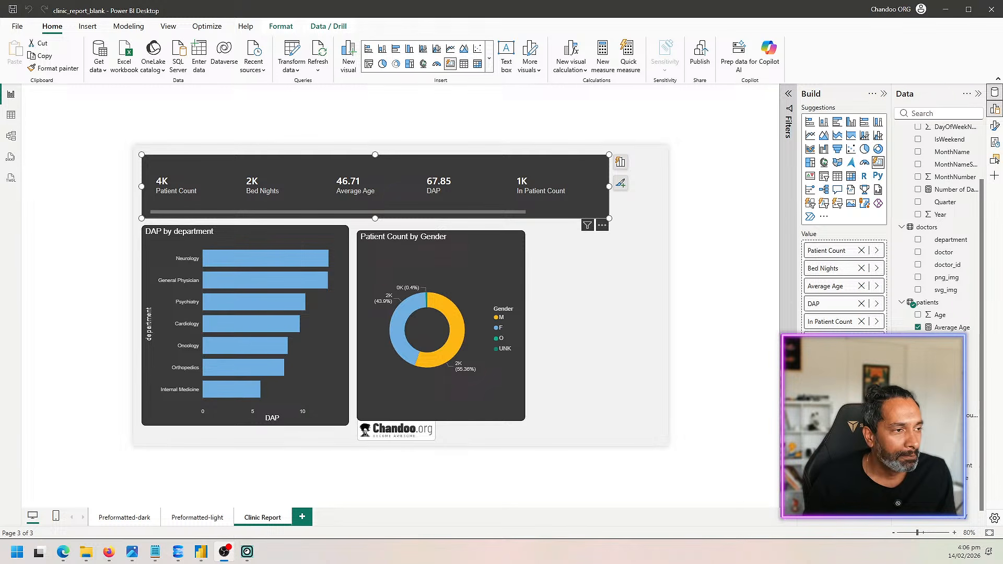
{"action": "left_click", "coordinate": [588, 309]}
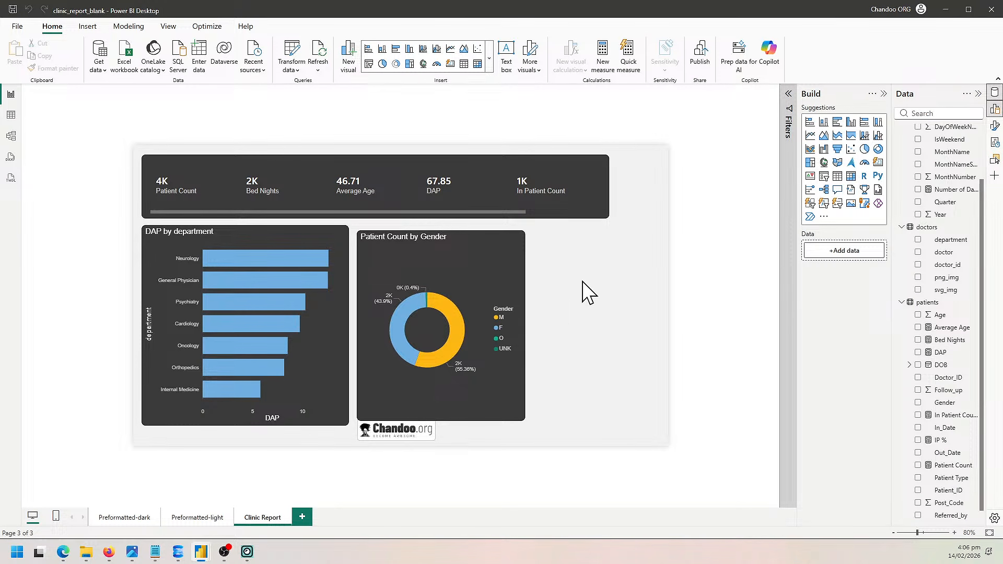
Switch to the Notepad analysis questions, review the follow-up percentage question and those on patients, departments and doctors, and return to the report.
{"action": "mouse_move", "coordinate": [131, 546]}
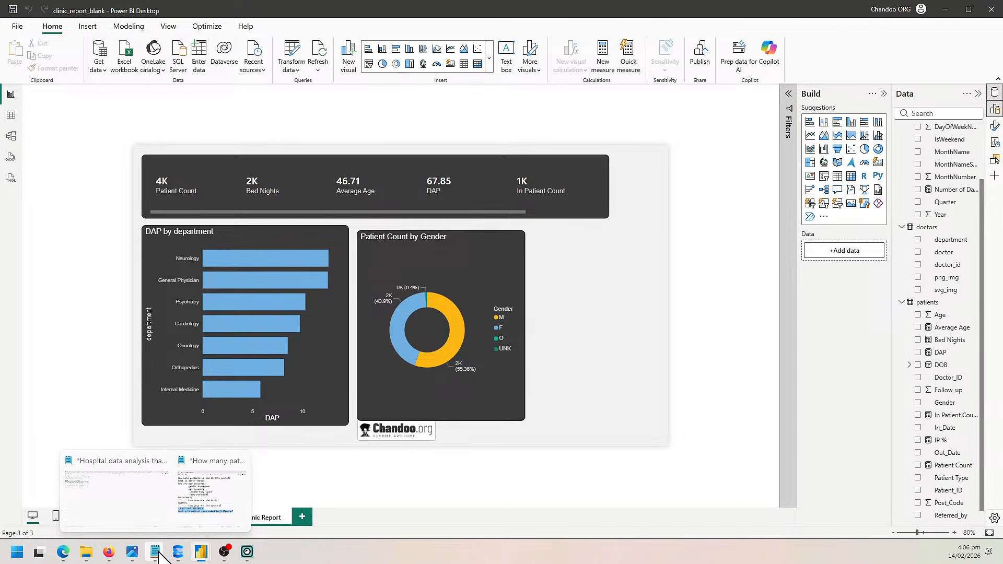
{"action": "left_click", "coordinate": [156, 511]}
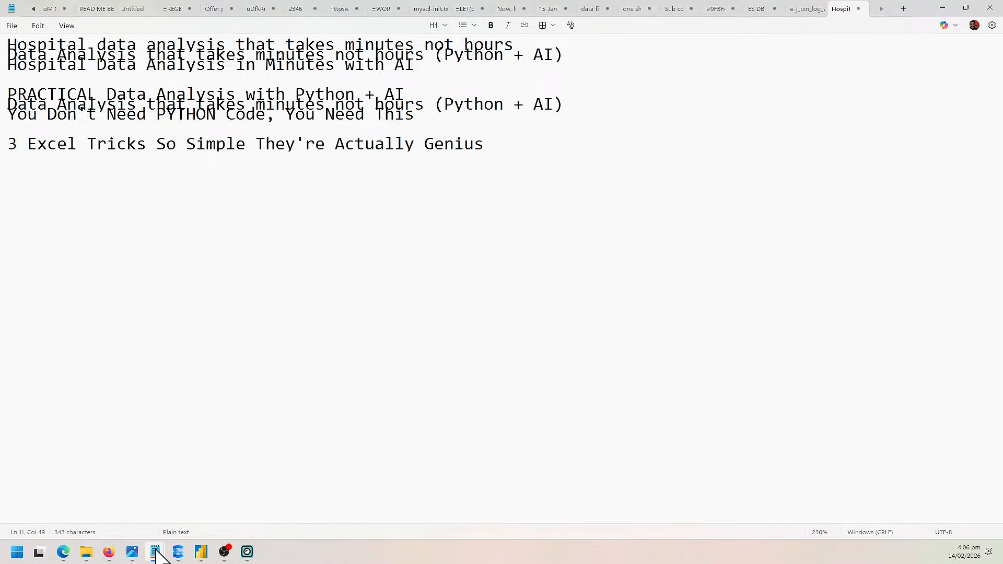
{"action": "left_click", "coordinate": [201, 490]}
{"action": "left_click", "coordinate": [513, 387]}
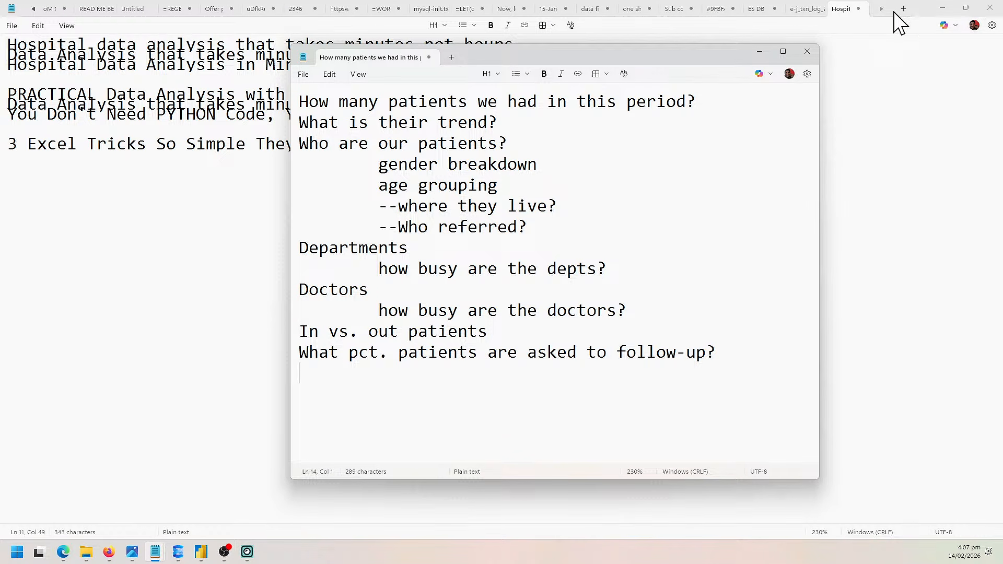
{"action": "left_click", "coordinate": [941, 8]}
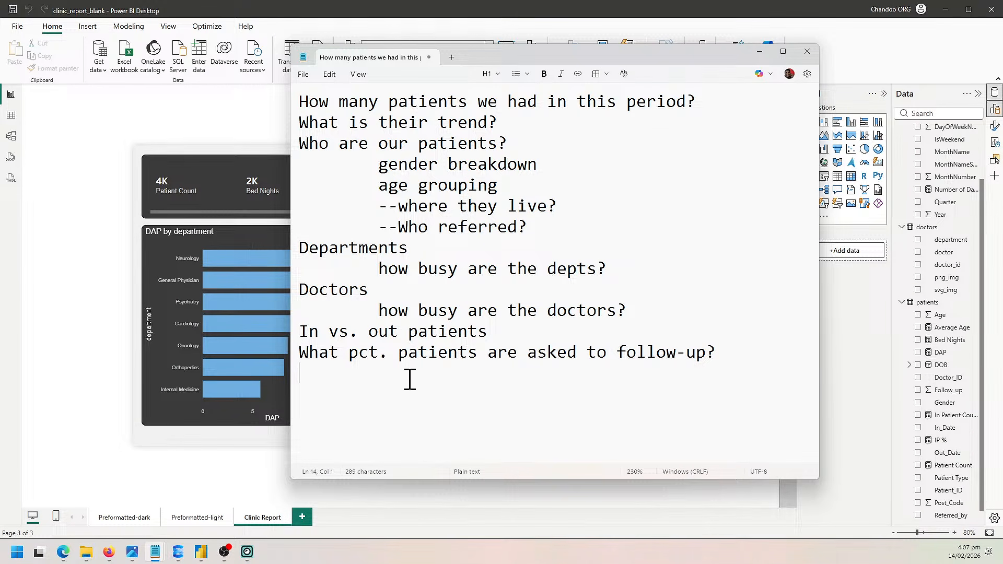
{"action": "left_click_drag", "start_coordinate": [300, 351], "coordinate": [727, 360]}
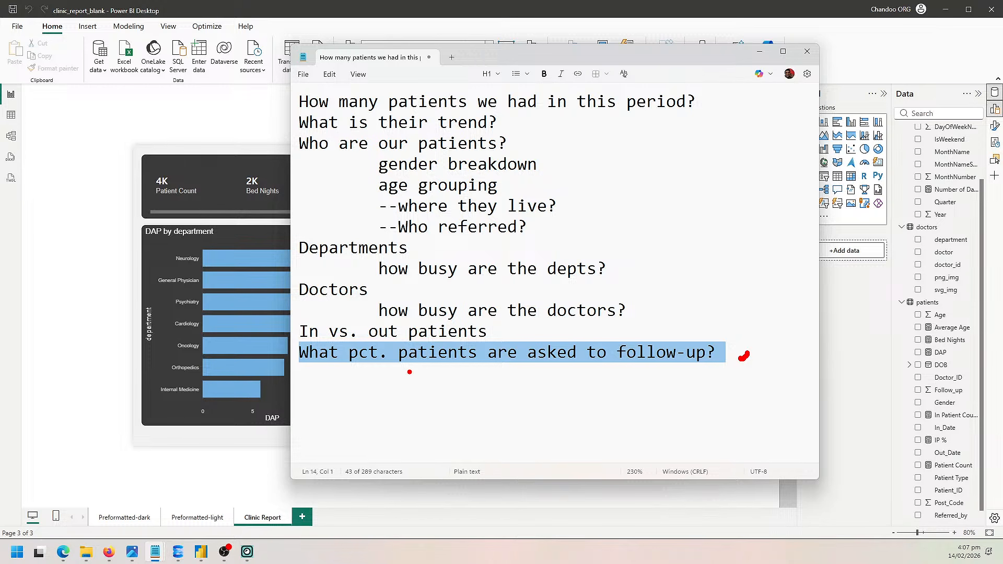
{"action": "key", "text": "Escape"}
{"action": "left_click", "coordinate": [507, 333]}
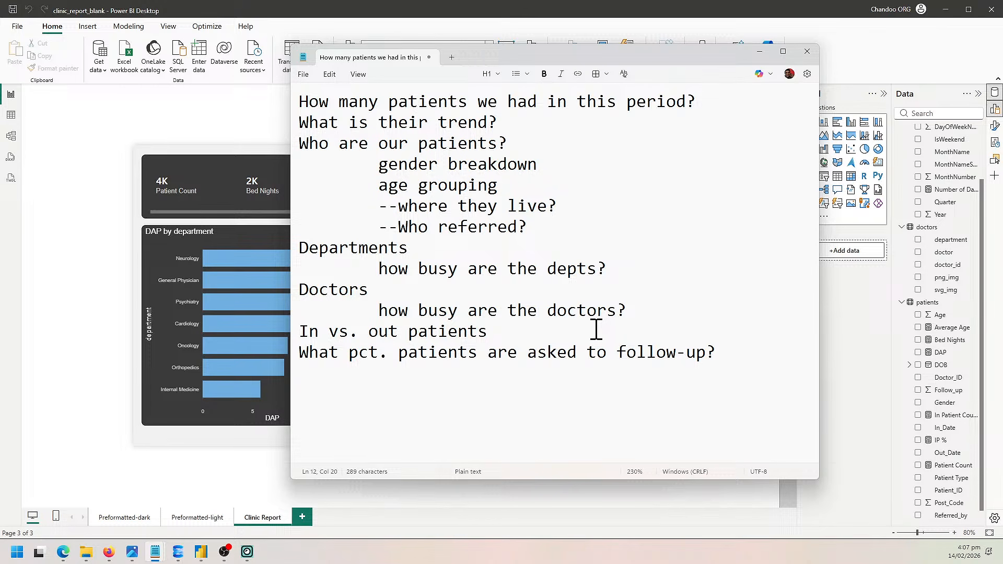
{"action": "left_click_drag", "start_coordinate": [639, 316], "coordinate": [284, 129]}
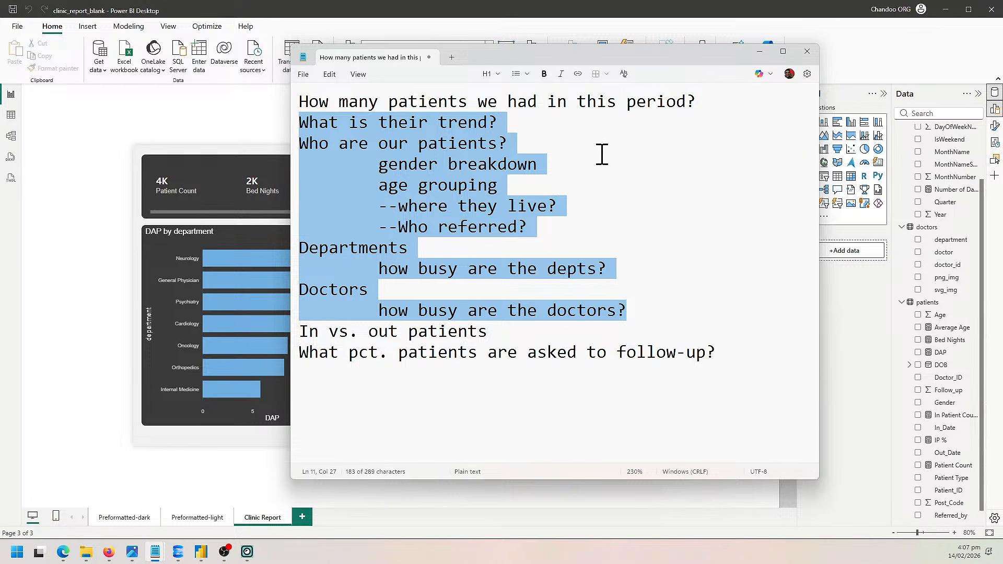
{"action": "left_click", "coordinate": [759, 51]}
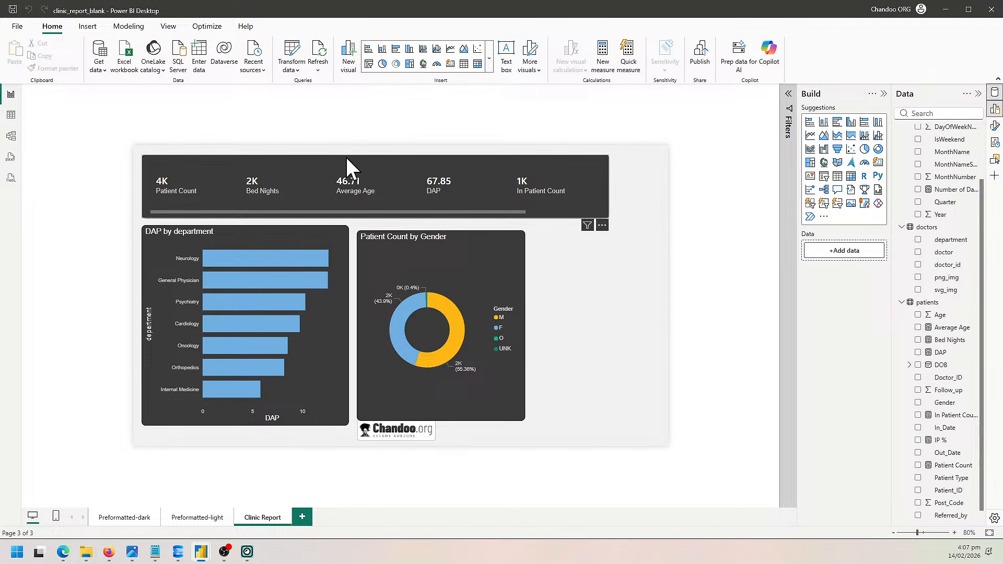
Rename the Clinic Report page as "Clinic Report play".
{"action": "double_click", "coordinate": [278, 519]}
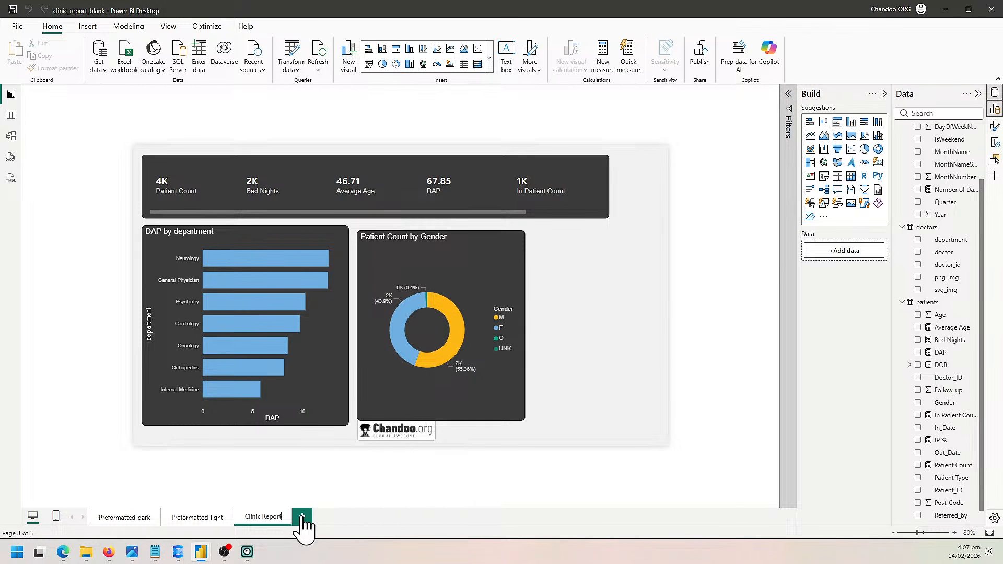
{"action": "type", "text": "play"}
{"action": "key", "text": "Return"}
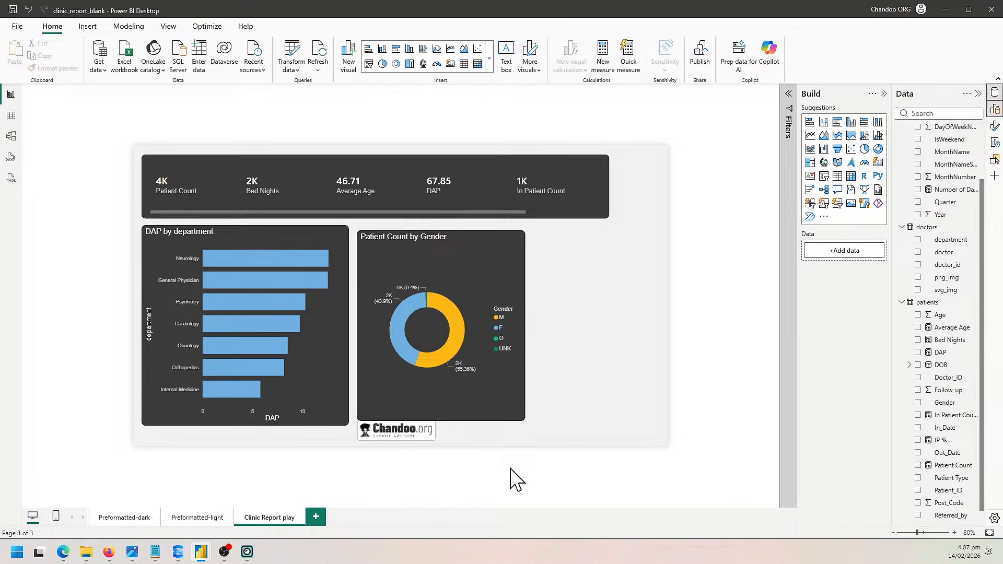
Duplicate the Clinic Report play page and rename the copy as "Clinic Report".
{"action": "right_click", "coordinate": [266, 520]}
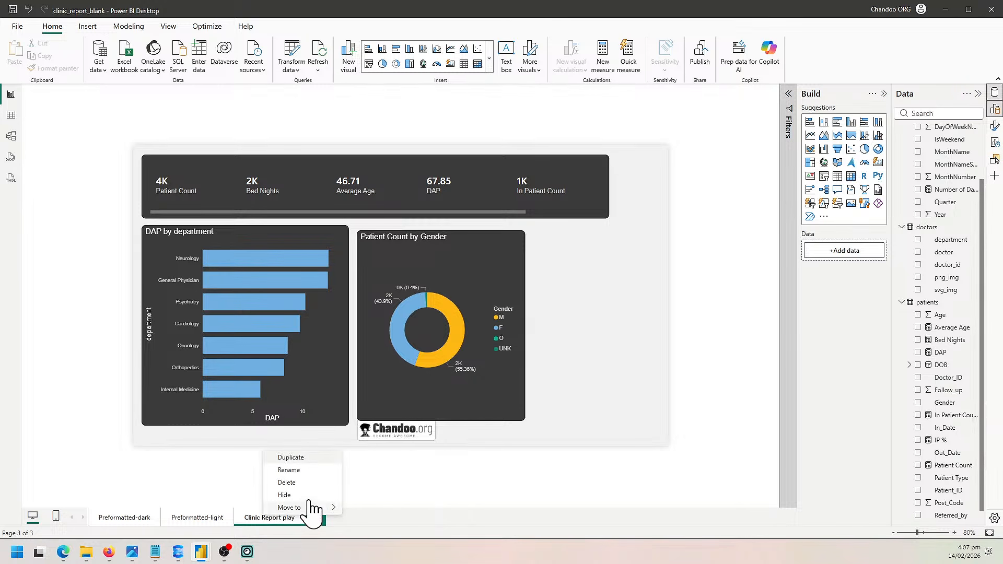
{"action": "left_click", "coordinate": [302, 458]}
{"action": "double_click", "coordinate": [347, 519]}
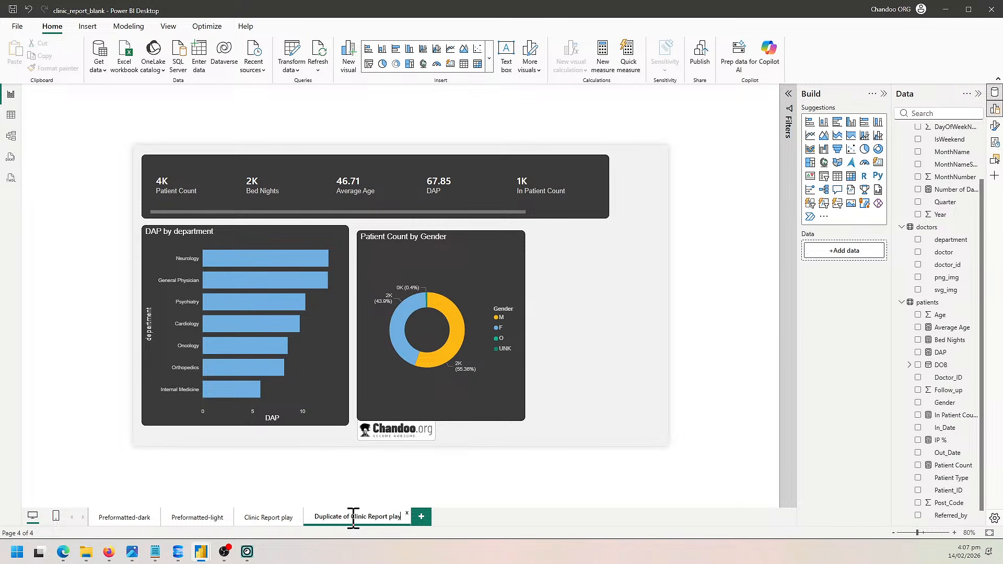
{"action": "left_click_drag", "start_coordinate": [349, 517], "coordinate": [230, 520]}
{"action": "key", "text": "BackSpace"}
{"action": "key", "text": "Return"}
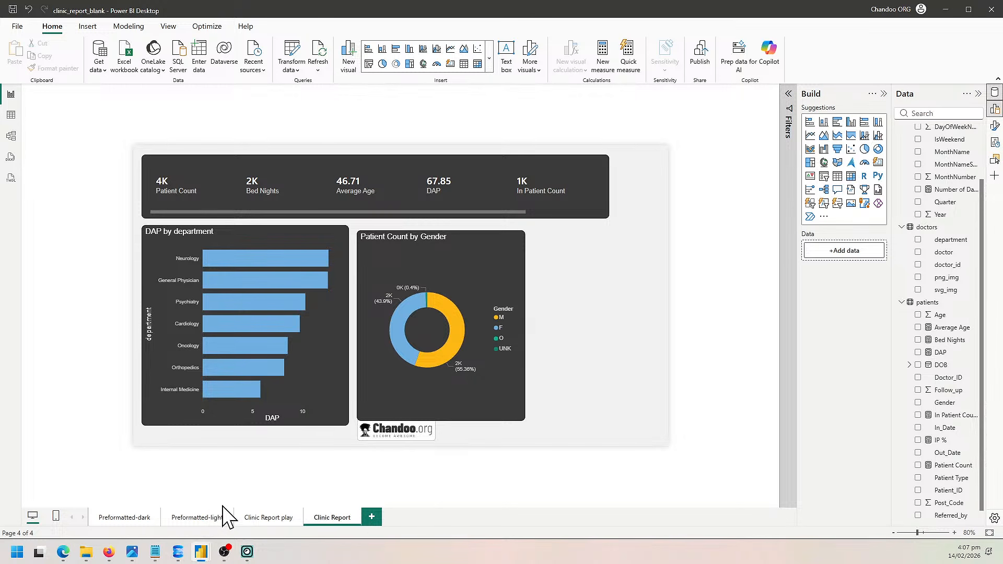
Delete the DAP by department bar chart and the Patient Count by Gender donut chart from the Clinic Report page.
{"action": "left_click", "coordinate": [274, 517]}
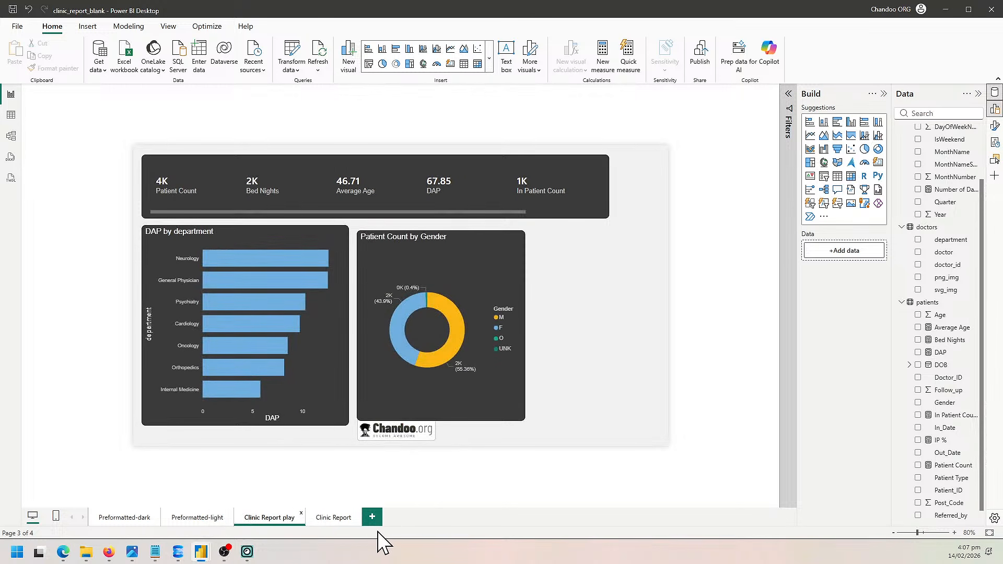
{"action": "left_click", "coordinate": [343, 517]}
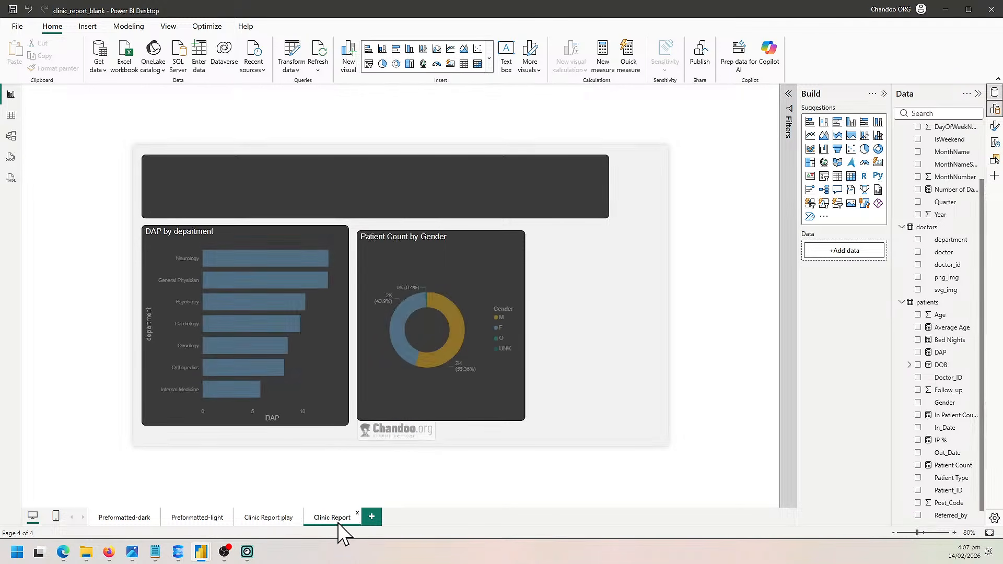
{"action": "left_click", "coordinate": [477, 359]}
{"action": "left_click", "coordinate": [333, 405], "text": "ctrl"}
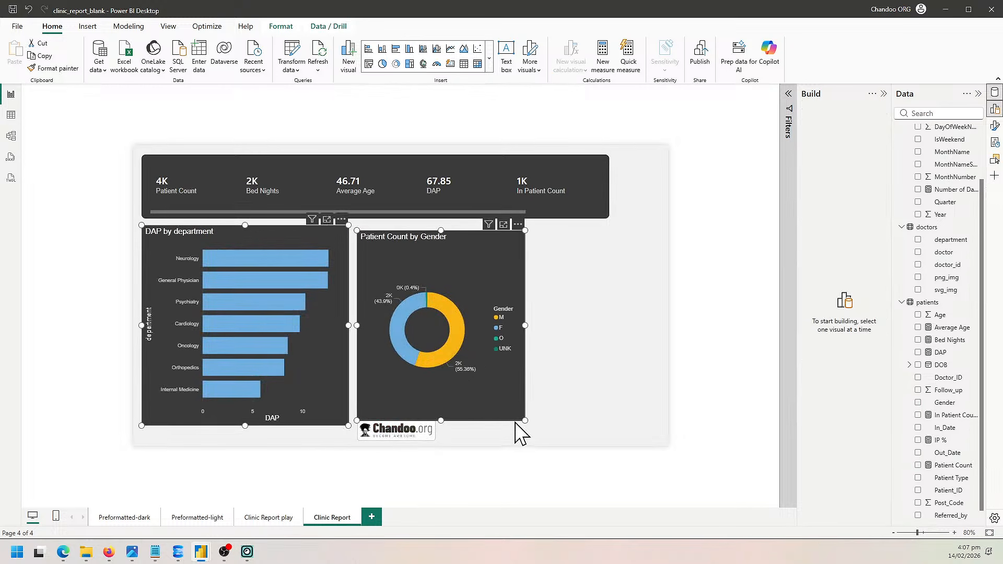
{"action": "key", "text": "Delete"}
Nudge the measures card slightly upward and remove the In Patient Count measure from it.
{"action": "left_click", "coordinate": [606, 214]}
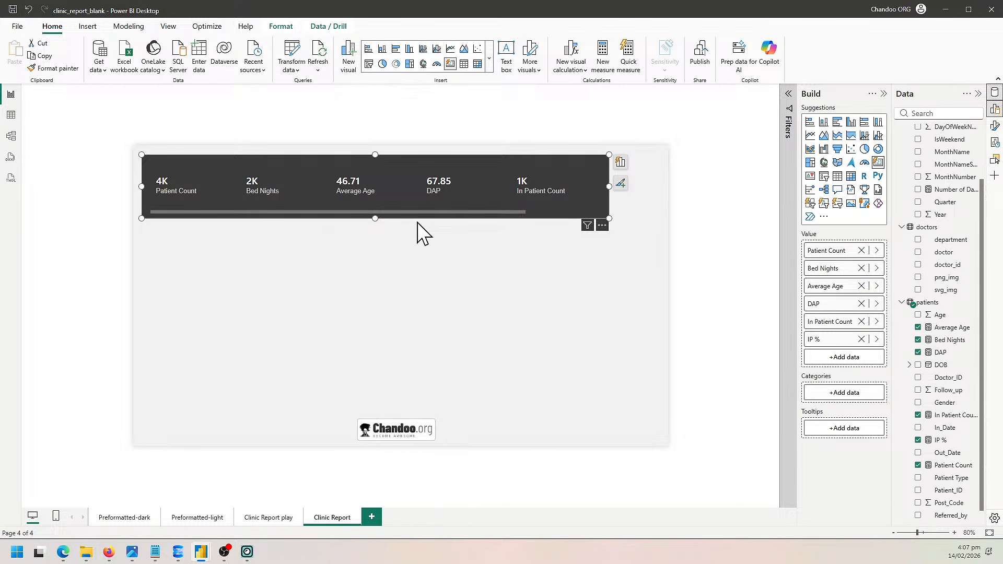
{"action": "mouse_move", "coordinate": [470, 216]}
{"action": "left_mouse_down"}
{"action": "mouse_move", "coordinate": [593, 218]}
{"action": "mouse_move", "coordinate": [470, 215]}
{"action": "left_mouse_up"}
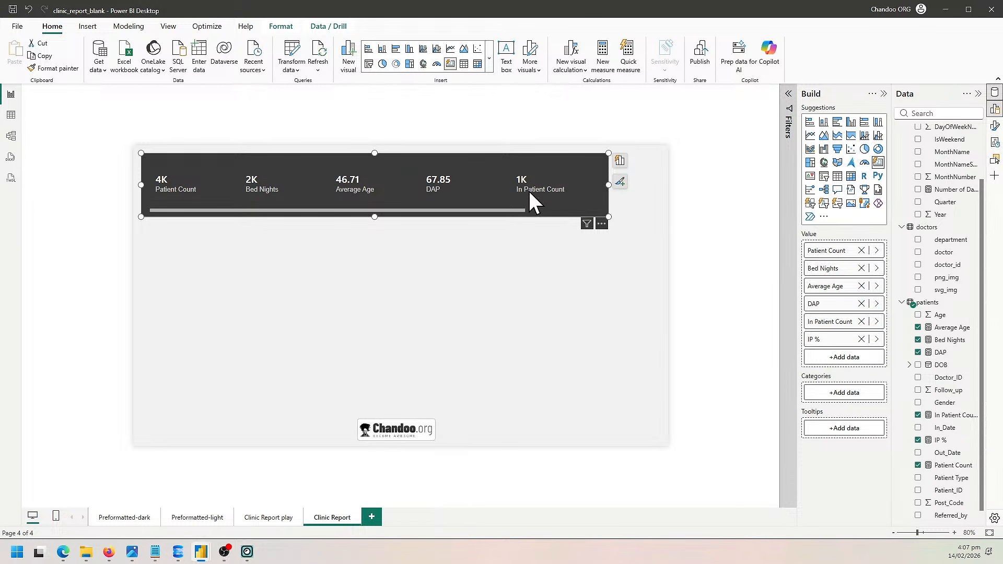
{"action": "left_click", "coordinate": [626, 389]}
{"action": "left_click", "coordinate": [533, 206]}
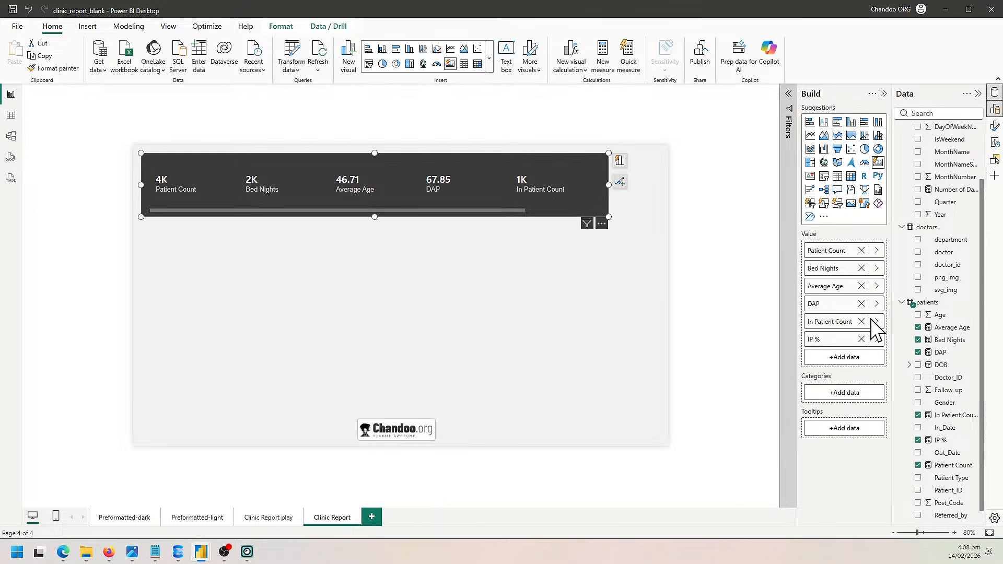
{"action": "left_click", "coordinate": [861, 321]}
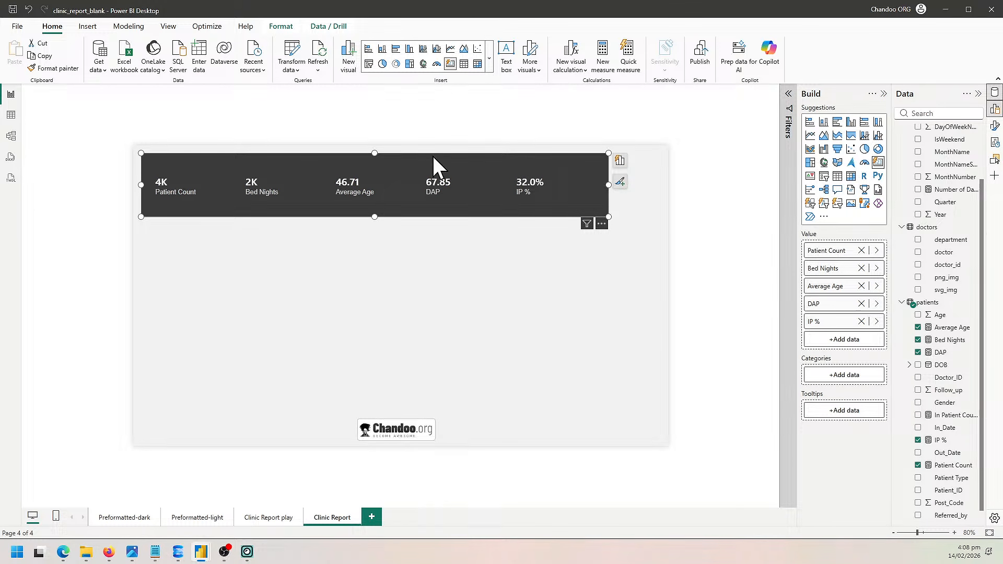
Move the card closer to the page's upper edge and narrow it around its five measures.
{"action": "left_click", "coordinate": [408, 251]}
{"action": "left_click_drag", "start_coordinate": [419, 220], "coordinate": [422, 221]}
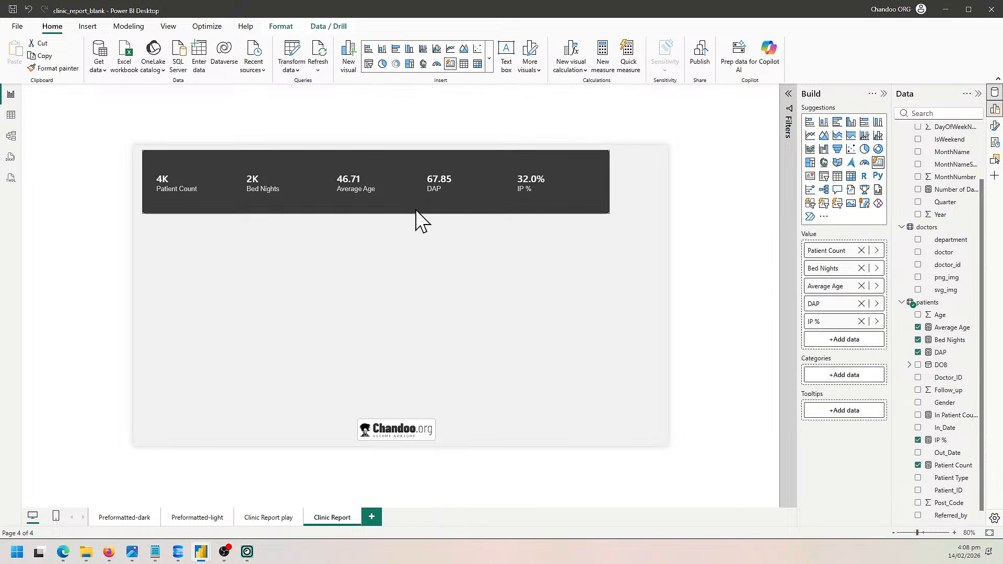
{"action": "left_click_drag", "start_coordinate": [609, 180], "coordinate": [548, 184]}
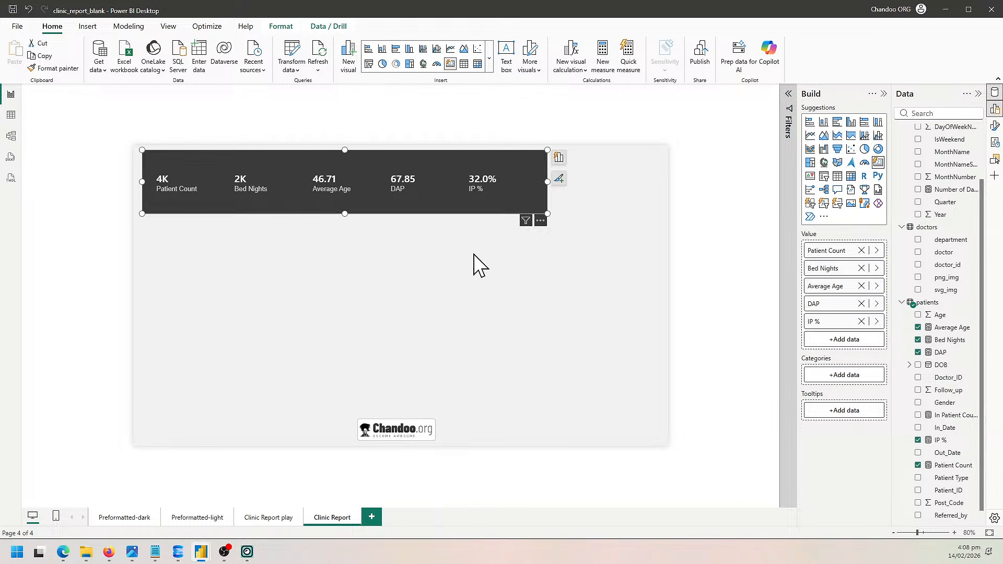
Set the report page zoom to 100%.
{"action": "scroll", "coordinate": [474, 254], "scroll_direction": "up", "scroll_amount": 2}
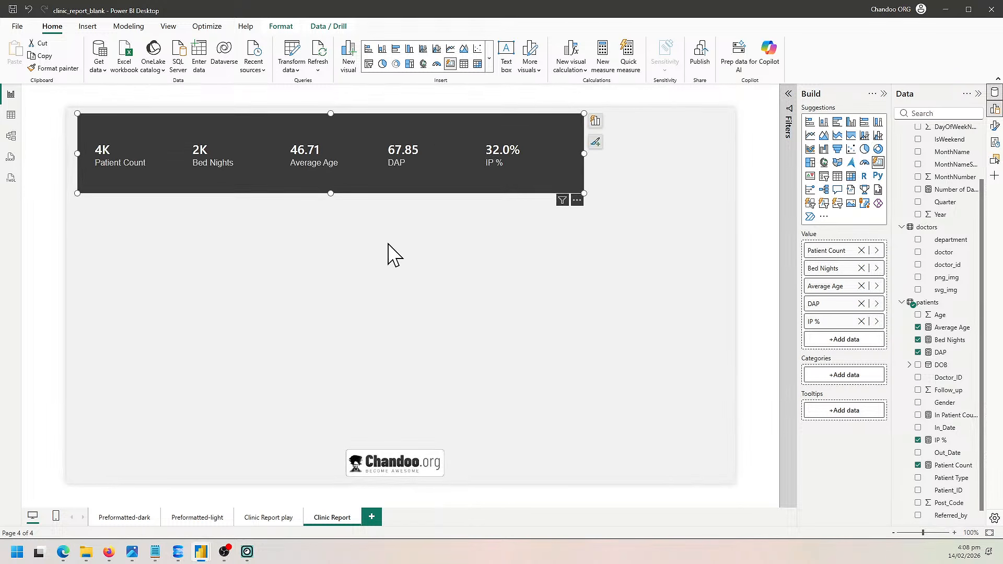
{"action": "scroll", "coordinate": [368, 256], "scroll_direction": "down", "scroll_amount": 2}
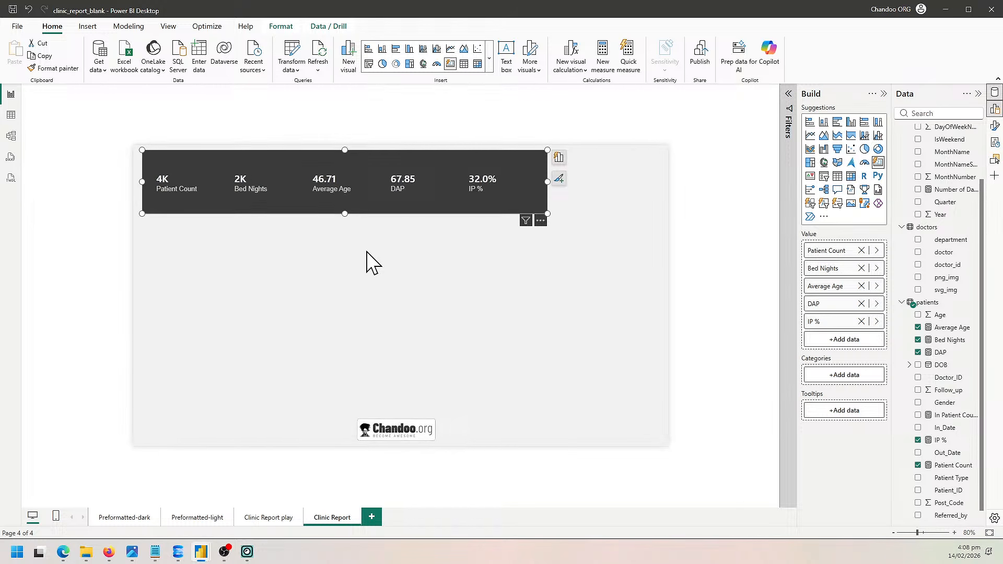
{"action": "scroll", "coordinate": [367, 253], "scroll_direction": "up", "scroll_amount": 2}
{"action": "scroll", "coordinate": [367, 252], "scroll_direction": "down", "scroll_amount": 2}
{"action": "scroll", "coordinate": [365, 252], "scroll_direction": "up", "scroll_amount": 1}
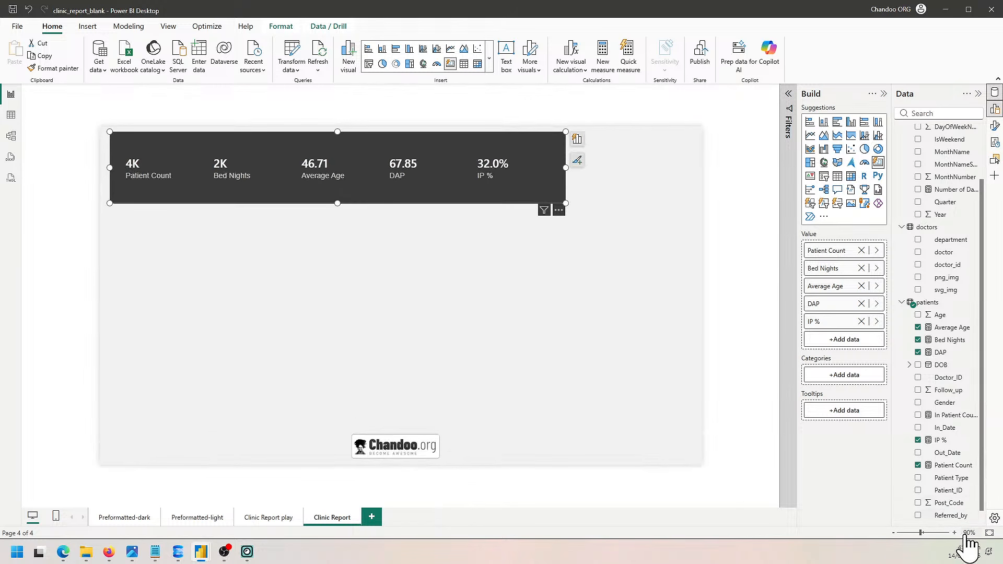
{"action": "scroll", "coordinate": [569, 340], "scroll_direction": "up", "scroll_amount": 1}
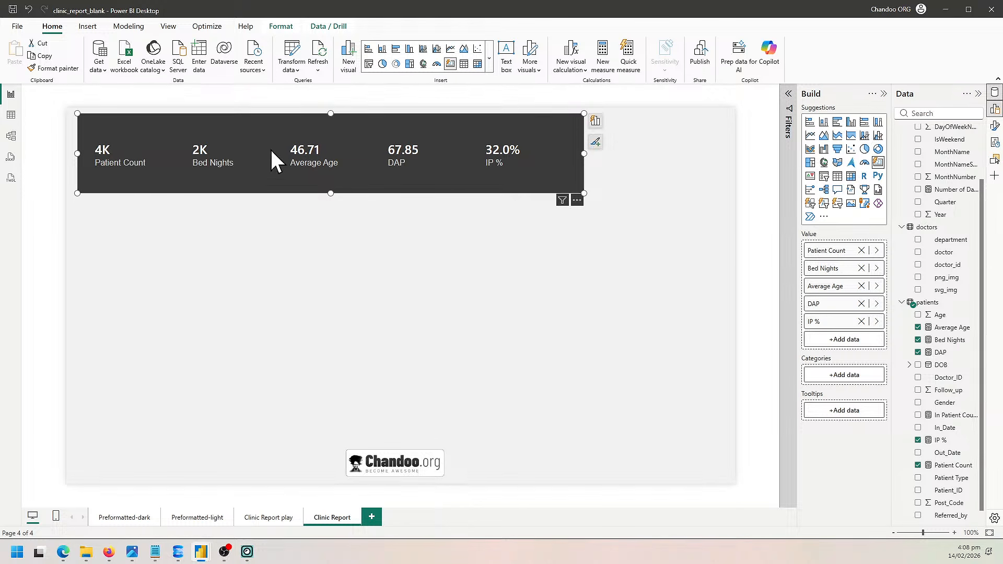
Look over the visual styles on the Preformatted-dark page and return to the Clinic Report page.
{"action": "left_click", "coordinate": [197, 518]}
{"action": "left_click", "coordinate": [113, 520]}
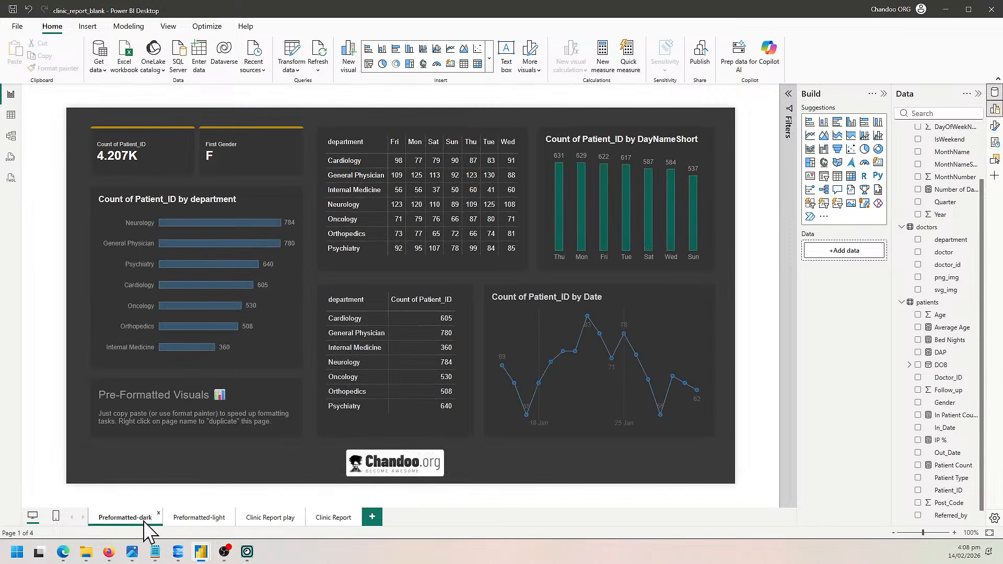
{"action": "left_click", "coordinate": [334, 518]}
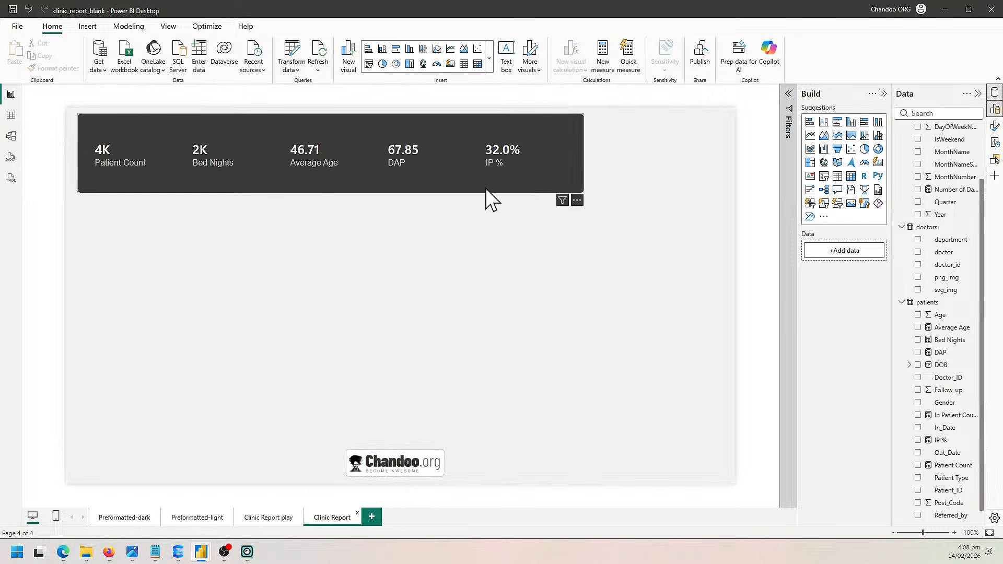
Select the measures card on the Clinic Report page and show its formatting options.
{"action": "left_click", "coordinate": [480, 190]}
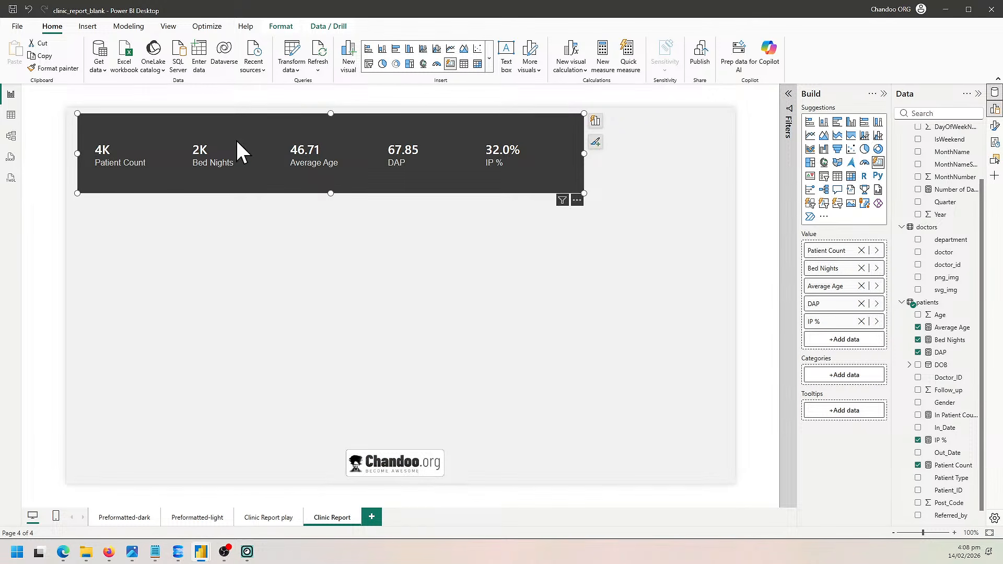
{"action": "left_click", "coordinate": [995, 127]}
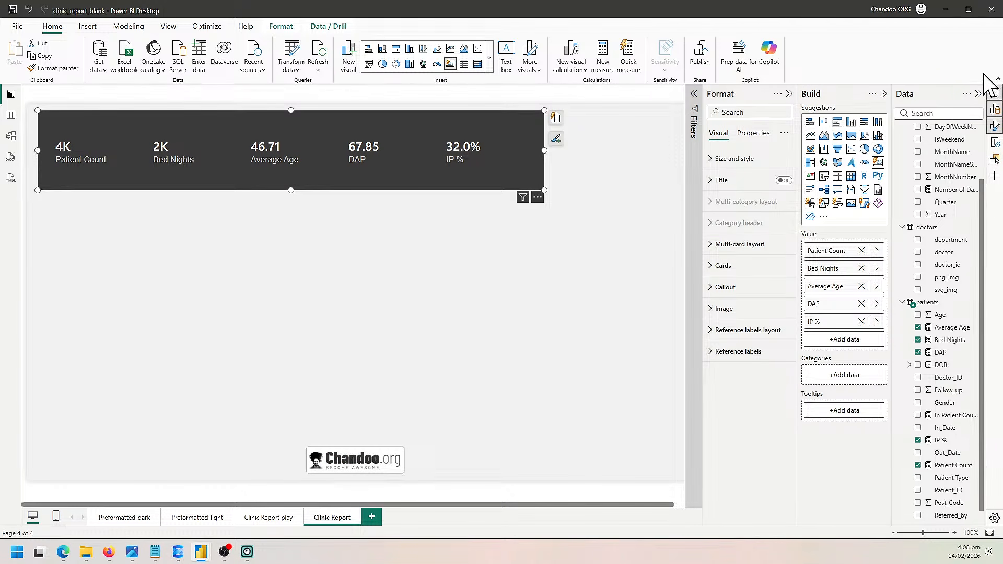
{"action": "left_click", "coordinate": [994, 126]}
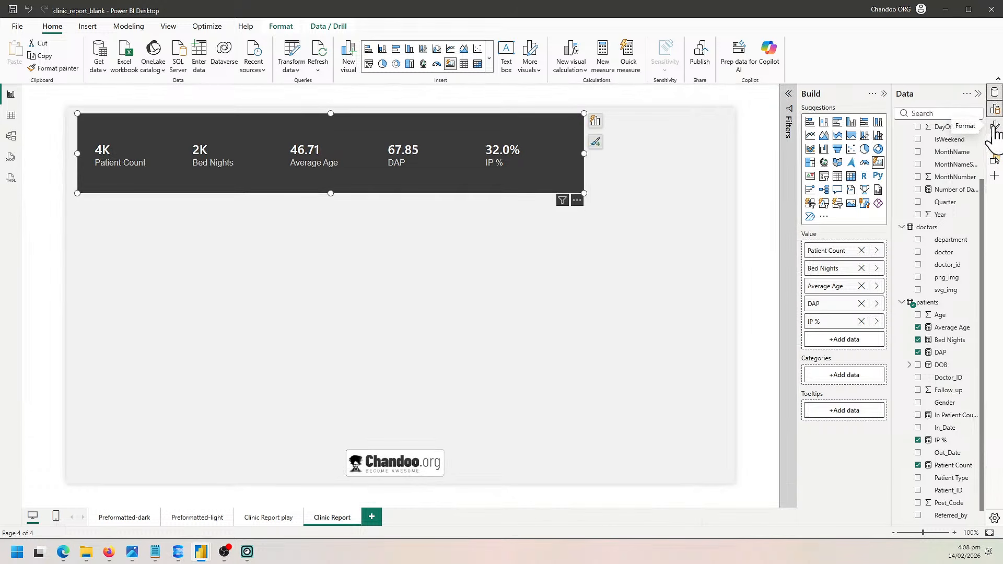
{"action": "left_click", "coordinate": [994, 127]}
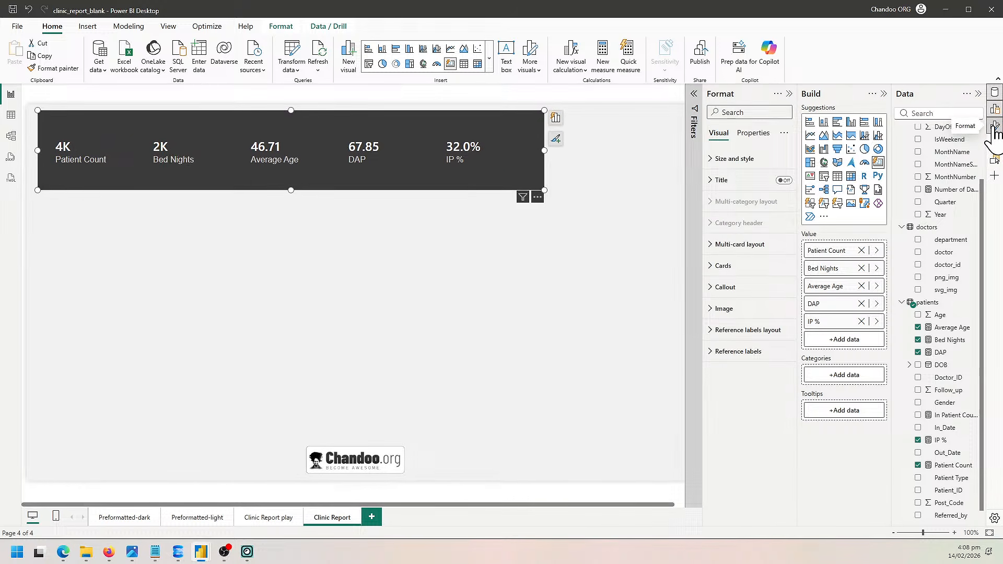
{"action": "left_click", "coordinate": [994, 128]}
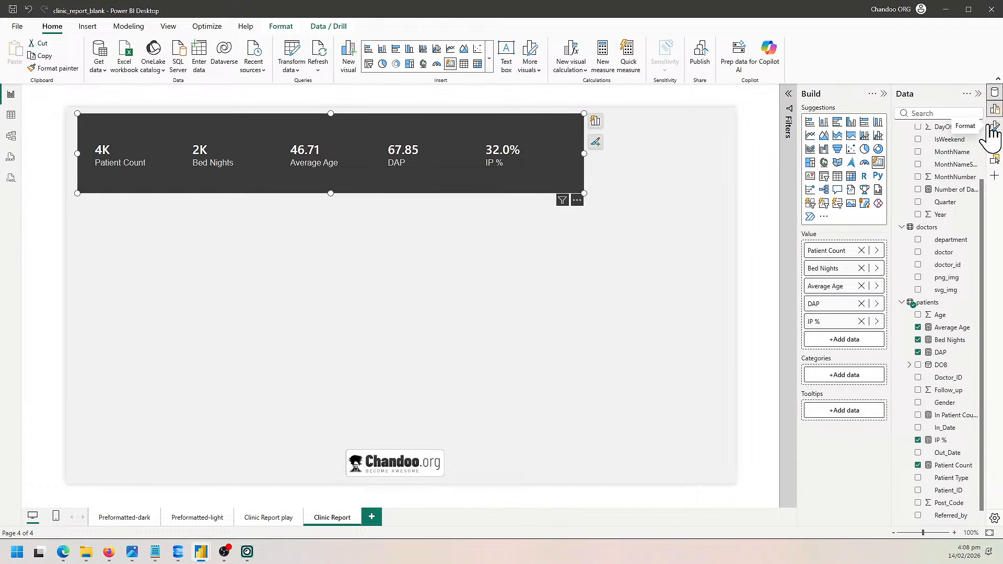
{"action": "left_click", "coordinate": [991, 129]}
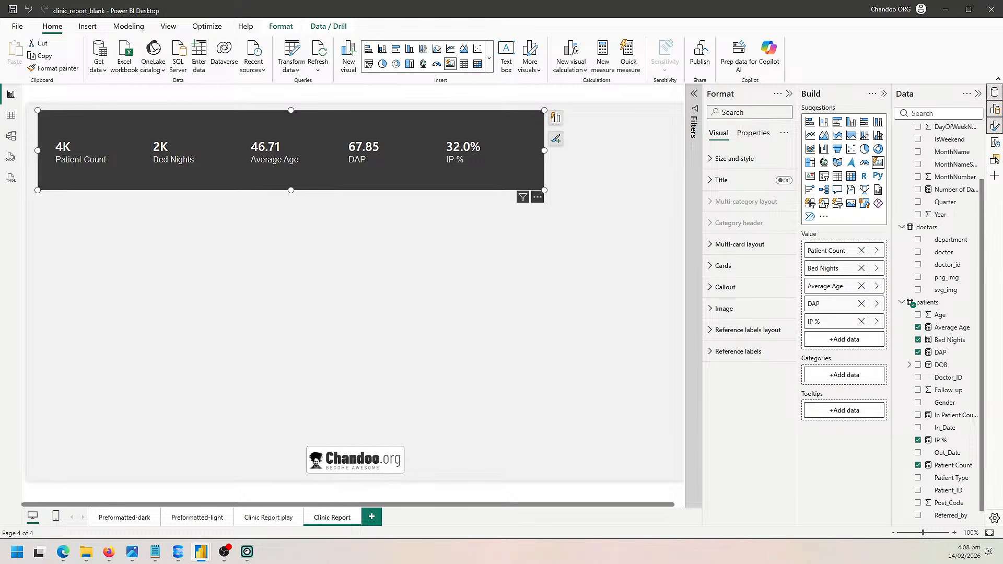
{"action": "left_click", "coordinate": [746, 249]}
{"action": "left_click", "coordinate": [752, 248]}
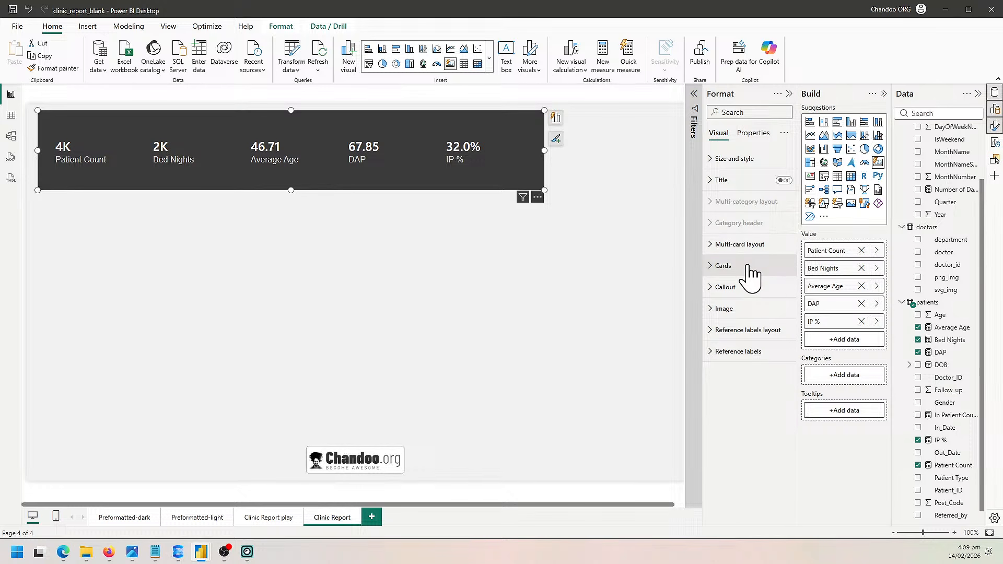
Set the measures card's overall visual background to the lightest grey theme shade, keeping the background enabled.
{"action": "left_click", "coordinate": [739, 158]}
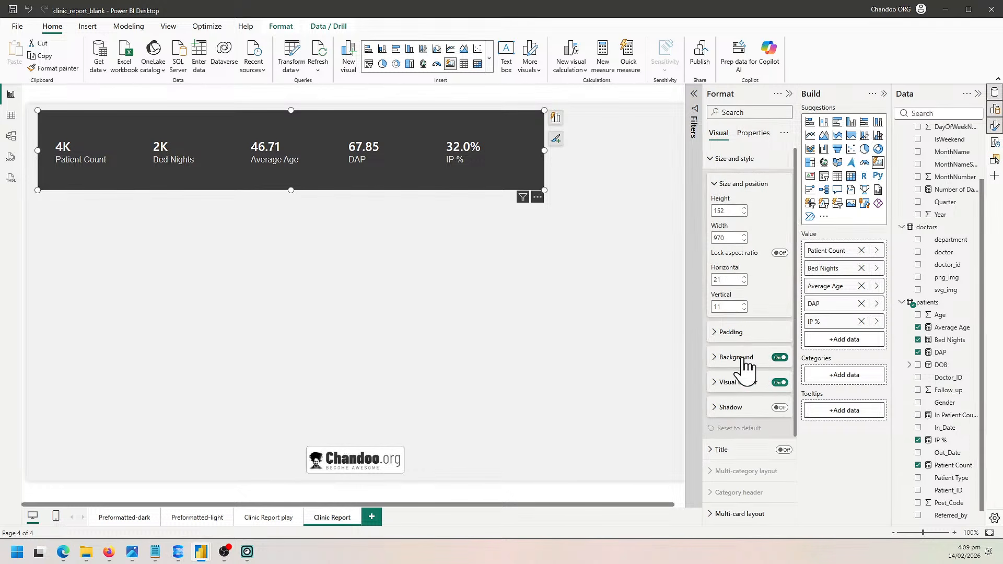
{"action": "left_click", "coordinate": [780, 358]}
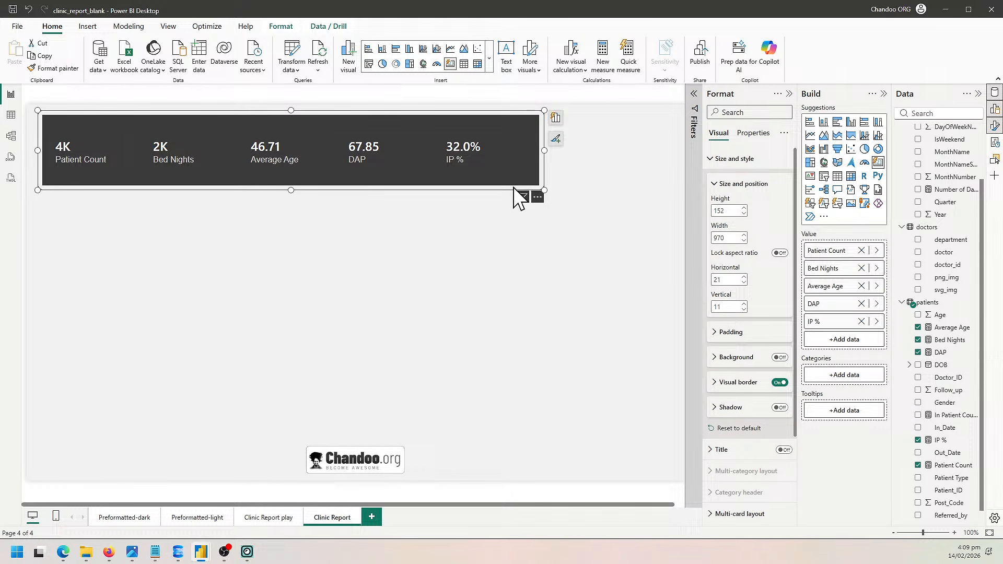
{"action": "left_click", "coordinate": [779, 357]}
{"action": "left_click", "coordinate": [727, 360]}
{"action": "left_click", "coordinate": [725, 384]}
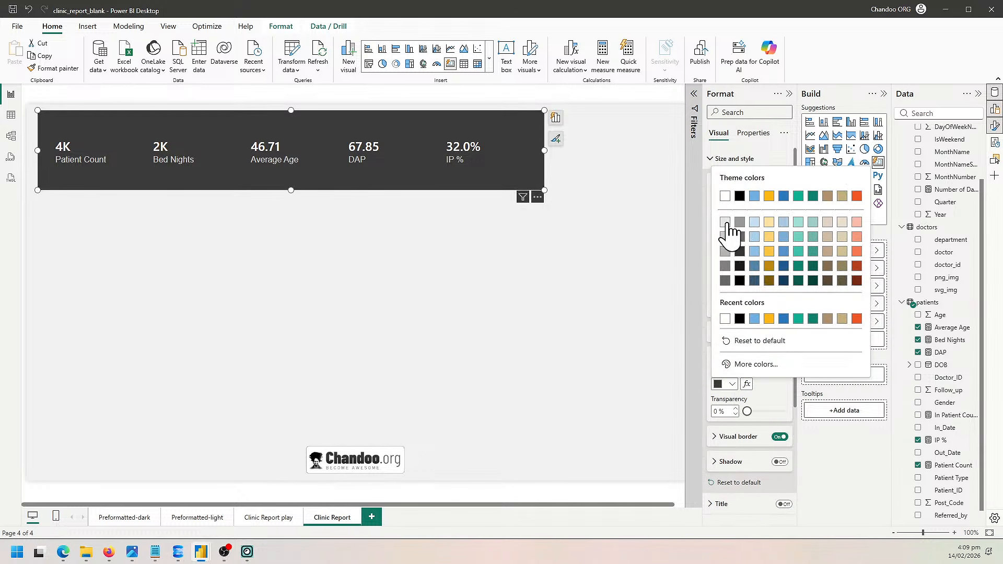
{"action": "left_click", "coordinate": [729, 227]}
{"action": "left_click", "coordinate": [518, 328]}
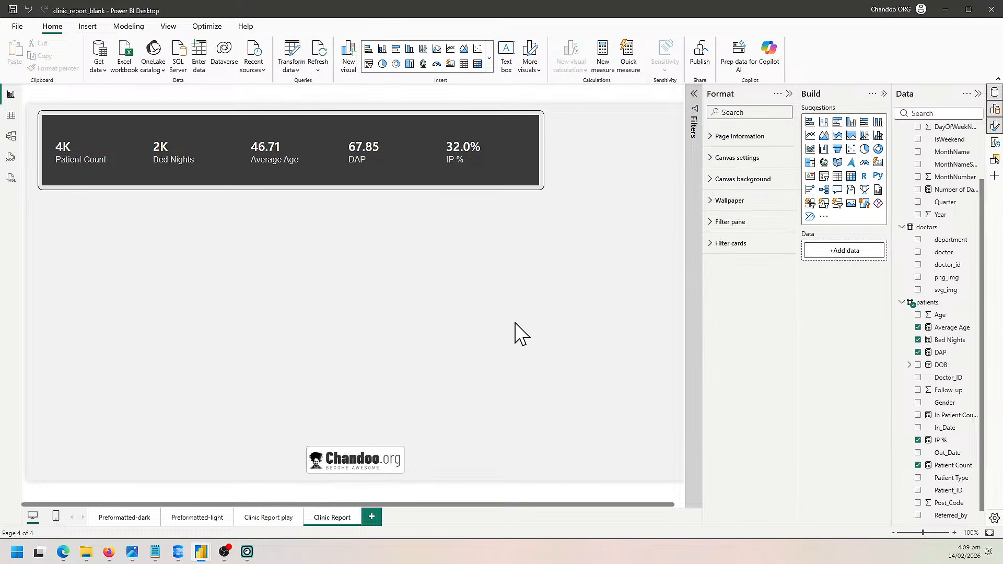
Change the measures card's visual border colour to the same light grey as its overall background.
{"action": "left_click", "coordinate": [533, 183]}
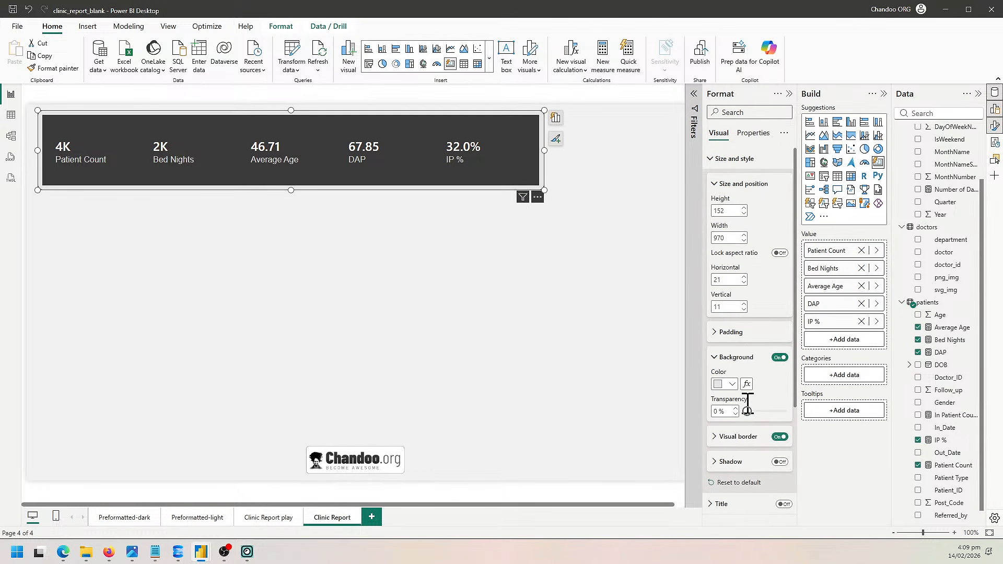
{"action": "scroll", "coordinate": [773, 335], "scroll_direction": "down", "scroll_amount": 3}
{"action": "left_click", "coordinate": [738, 272]}
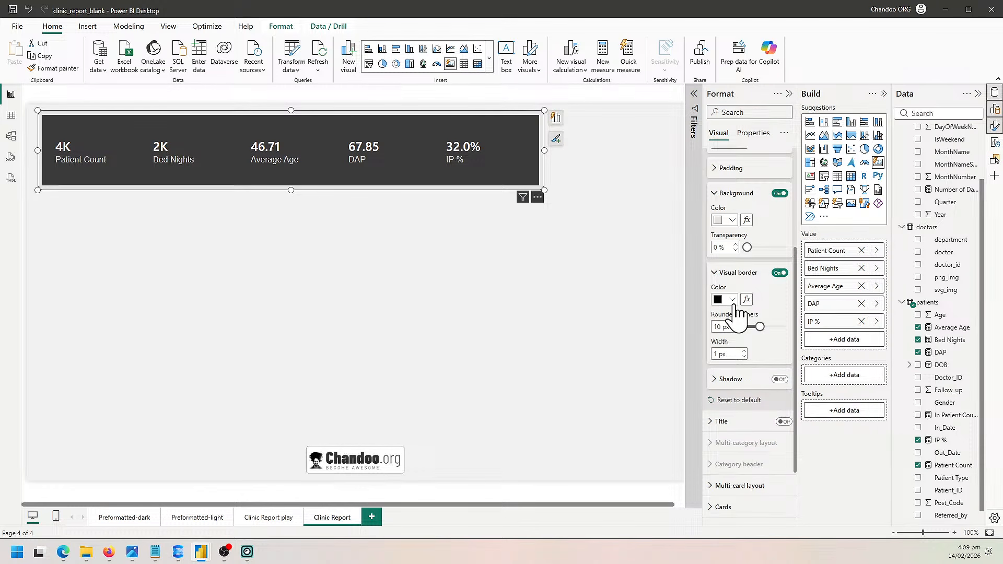
{"action": "left_click", "coordinate": [730, 299]}
{"action": "left_click", "coordinate": [724, 362]}
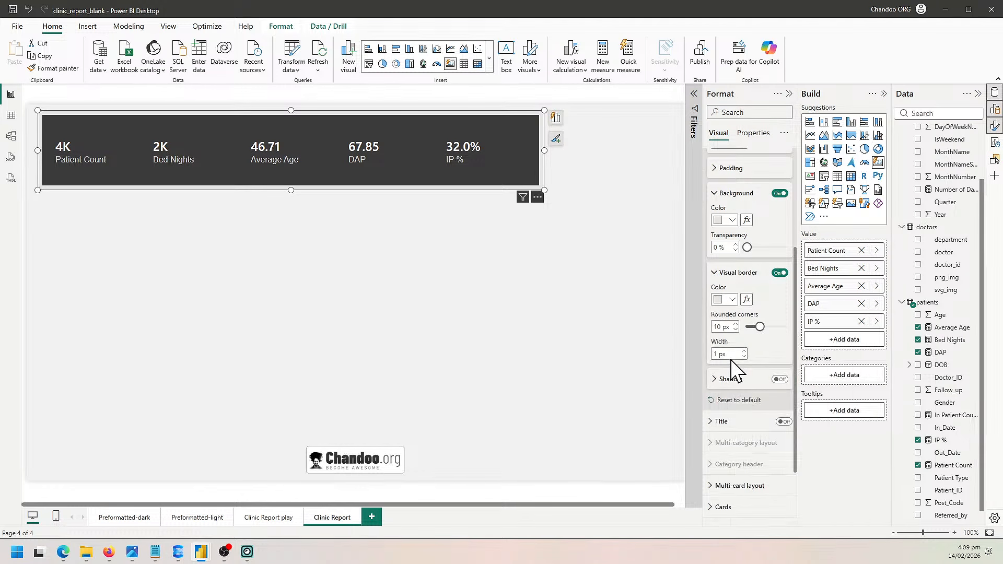
{"action": "left_click", "coordinate": [545, 276]}
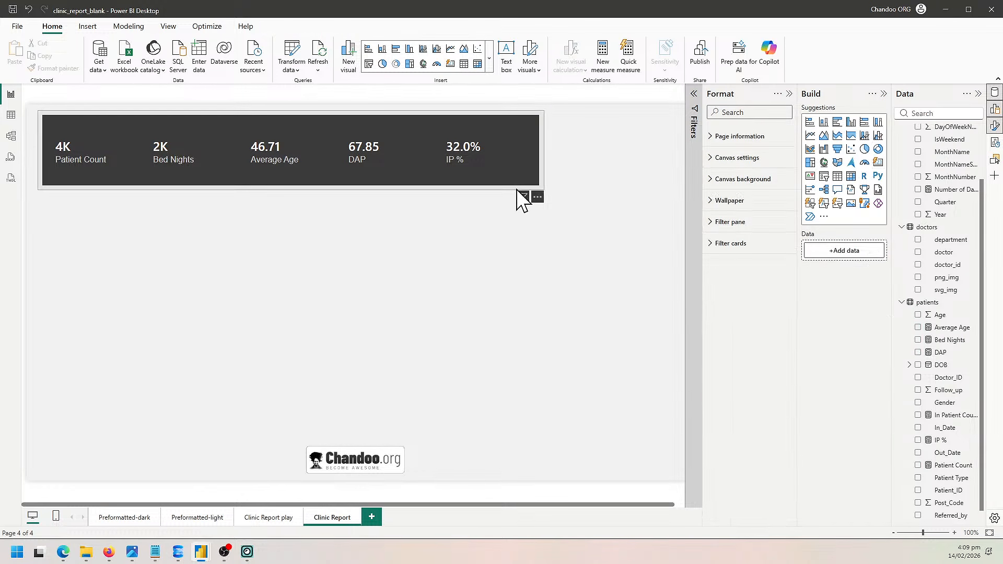
Examine the card's multi-card layout and background settings alongside its overall background and border settings.
{"action": "left_click", "coordinate": [521, 200]}
{"action": "scroll", "coordinate": [773, 376], "scroll_direction": "down", "scroll_amount": 5}
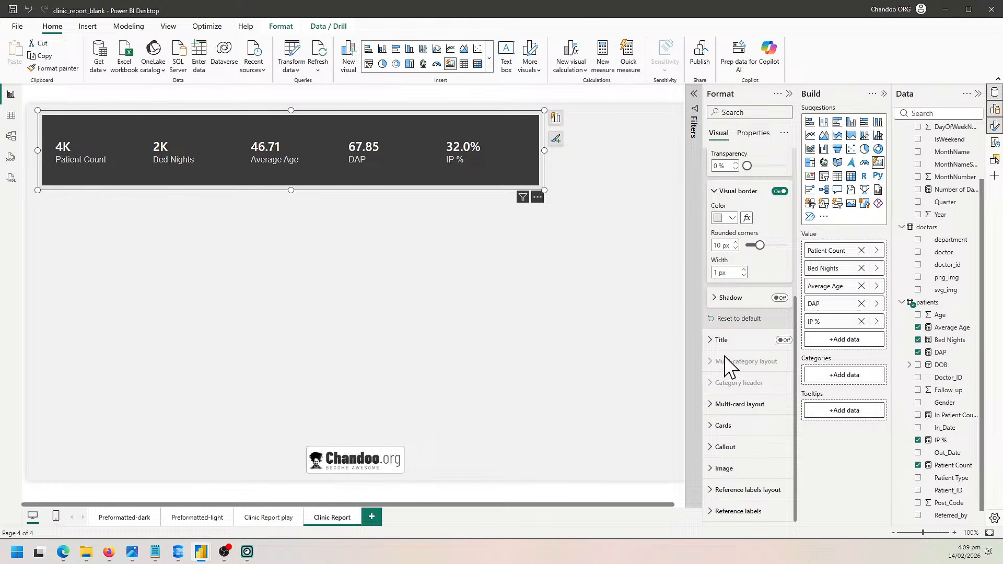
{"action": "left_click", "coordinate": [745, 410]}
{"action": "scroll", "coordinate": [752, 376], "scroll_direction": "down", "scroll_amount": 4}
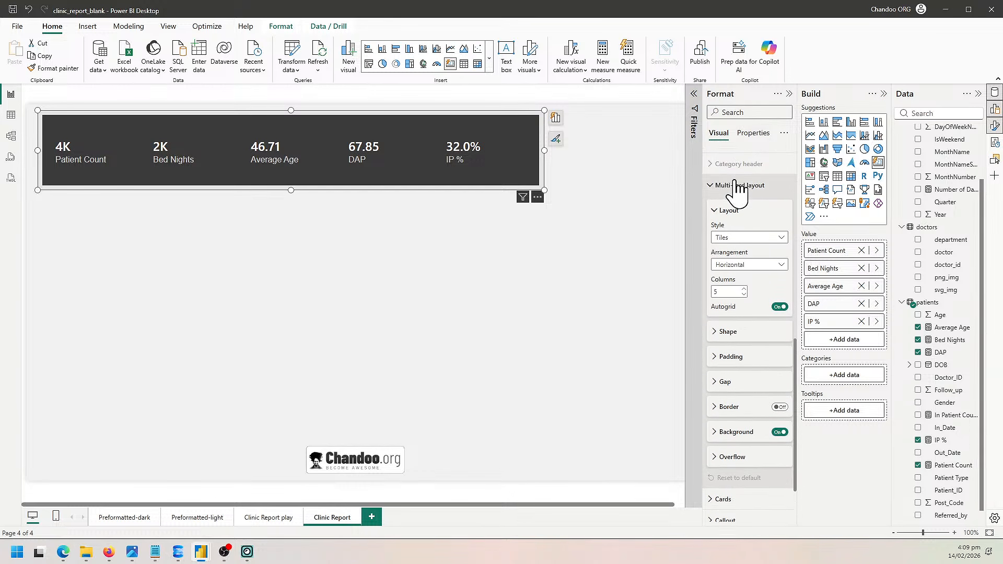
{"action": "scroll", "coordinate": [760, 345], "scroll_direction": "down", "scroll_amount": 3}
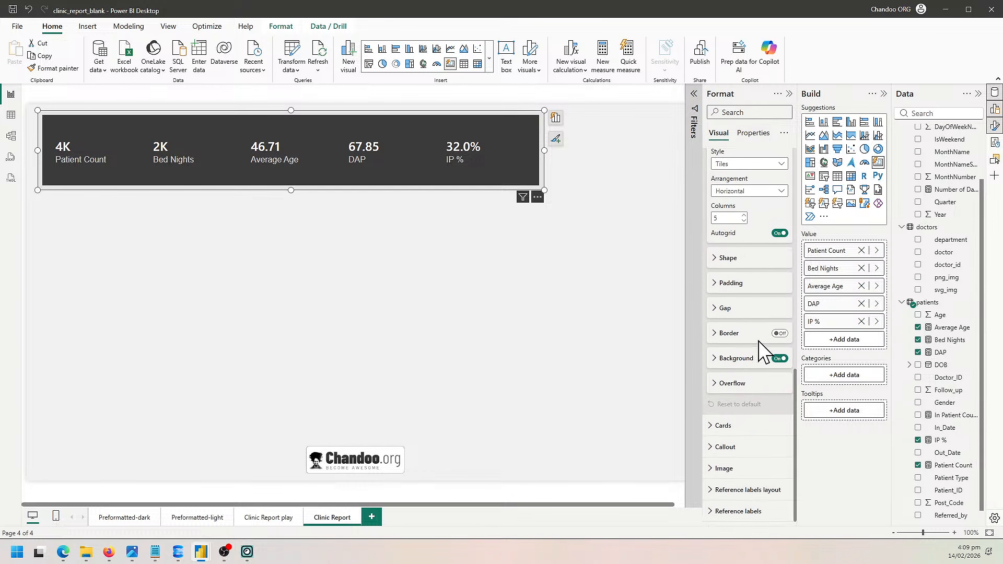
{"action": "left_click", "coordinate": [734, 361]}
{"action": "scroll", "coordinate": [752, 361], "scroll_direction": "down", "scroll_amount": 3}
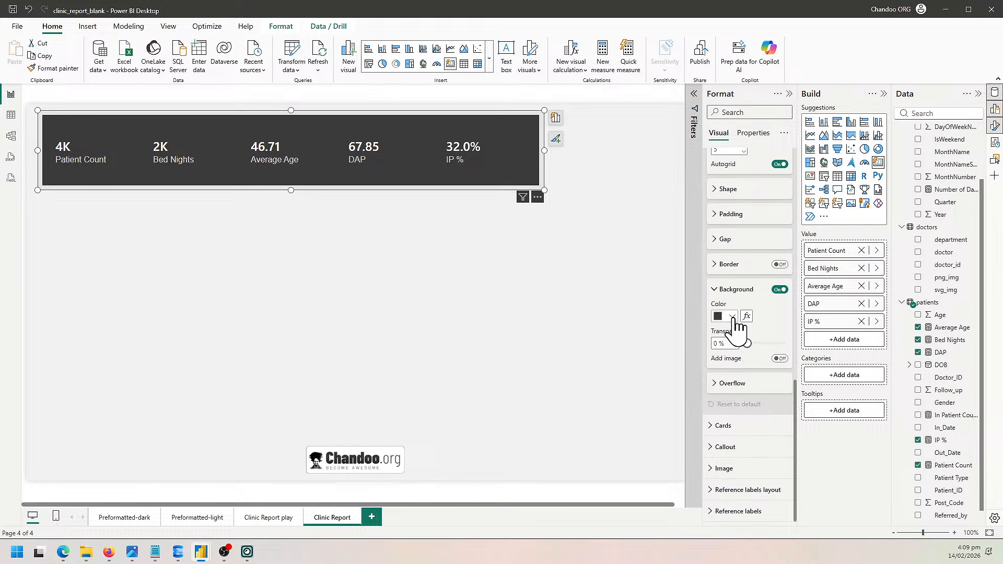
{"action": "scroll", "coordinate": [735, 303], "scroll_direction": "up", "scroll_amount": 10}
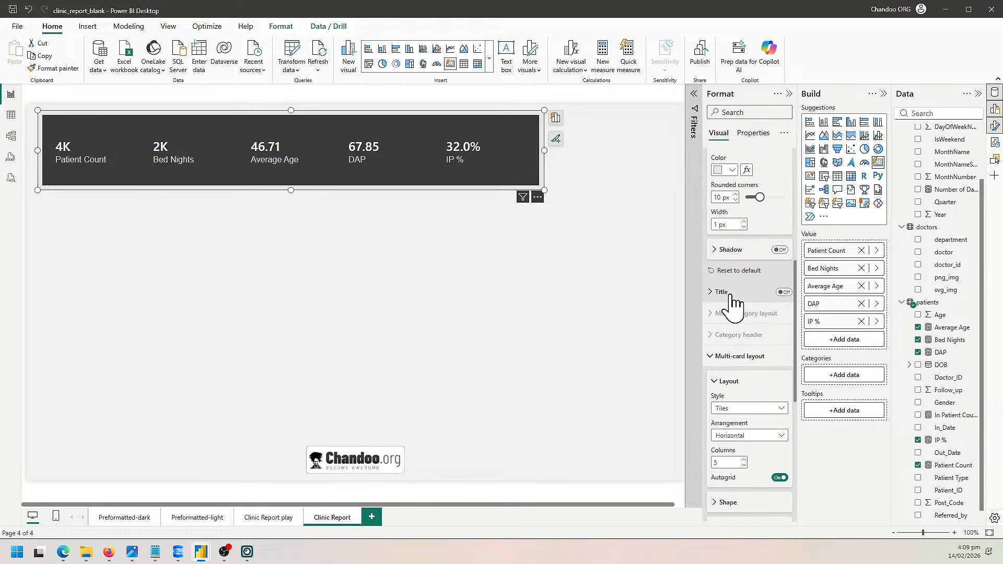
{"action": "scroll", "coordinate": [734, 303], "scroll_direction": "down", "scroll_amount": 6}
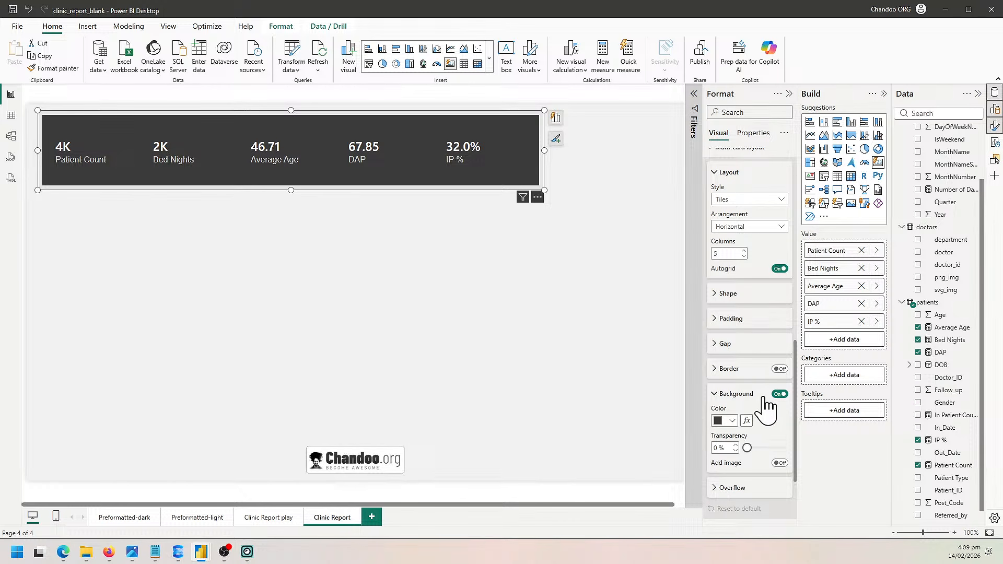
{"action": "scroll", "coordinate": [771, 341], "scroll_direction": "up", "scroll_amount": 10}
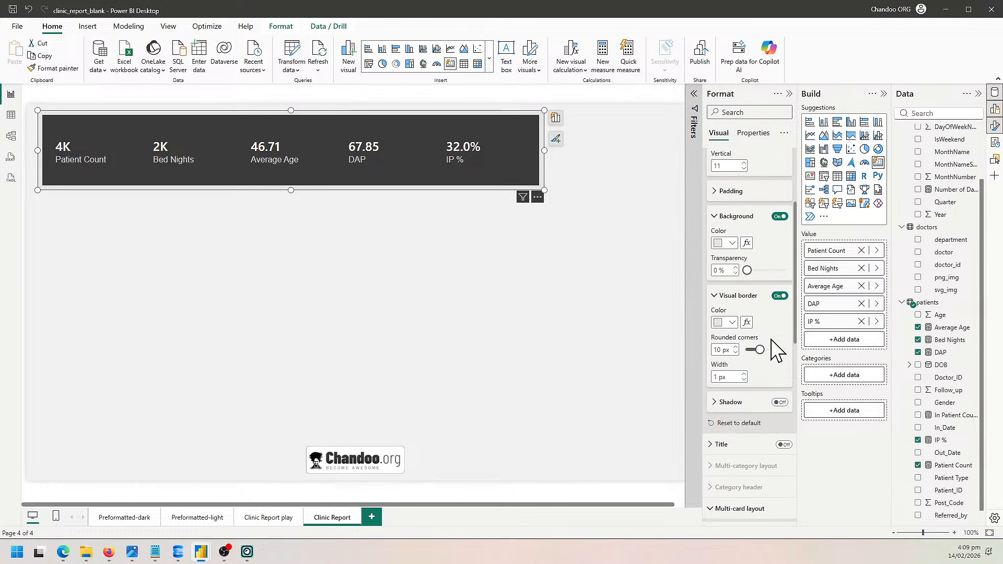
{"action": "scroll", "coordinate": [770, 339], "scroll_direction": "down", "scroll_amount": 10}
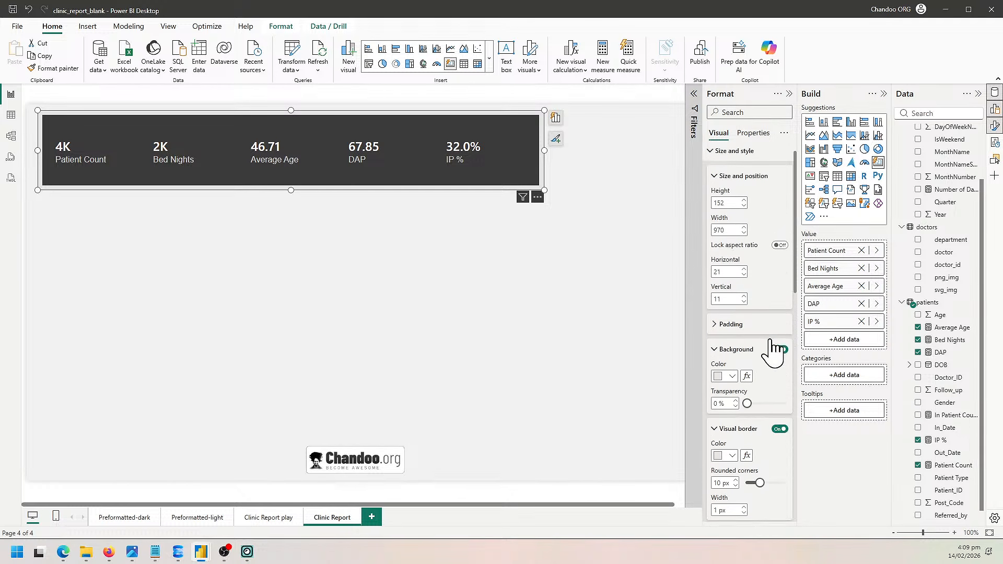
{"action": "scroll", "coordinate": [751, 328], "scroll_direction": "down", "scroll_amount": 3}
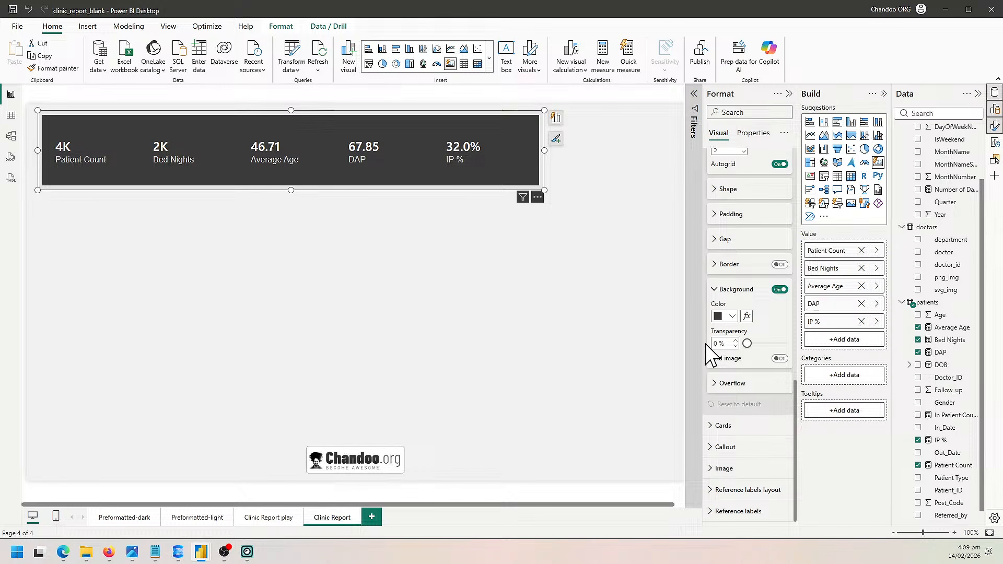
Widen the formatting pane and review the multi-card layout's padding and gap settings.
{"action": "left_click_drag", "start_coordinate": [696, 337], "coordinate": [665, 338]}
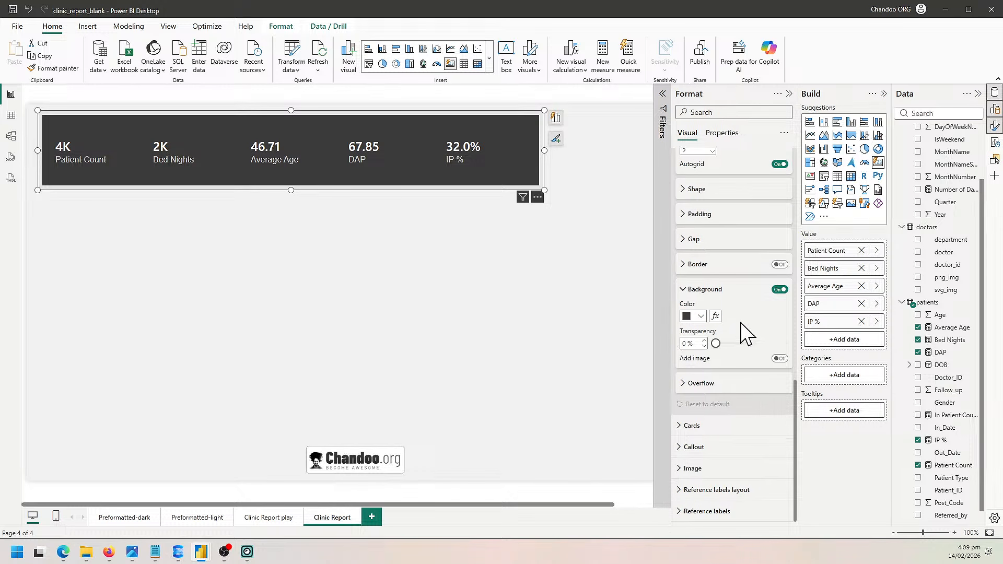
{"action": "scroll", "coordinate": [748, 324], "scroll_direction": "up", "scroll_amount": 5}
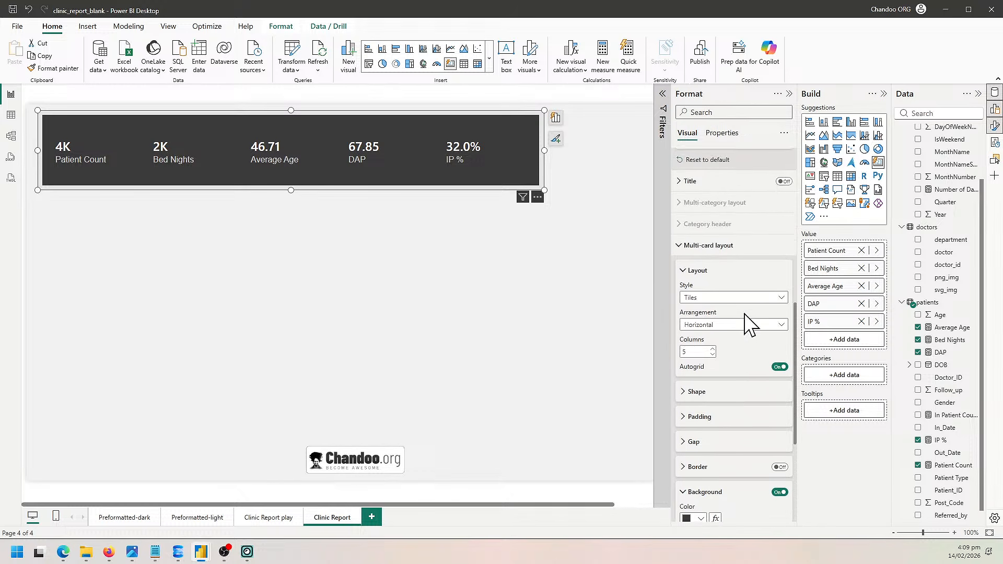
{"action": "scroll", "coordinate": [748, 324], "scroll_direction": "down", "scroll_amount": 4}
{"action": "left_click", "coordinate": [690, 266]}
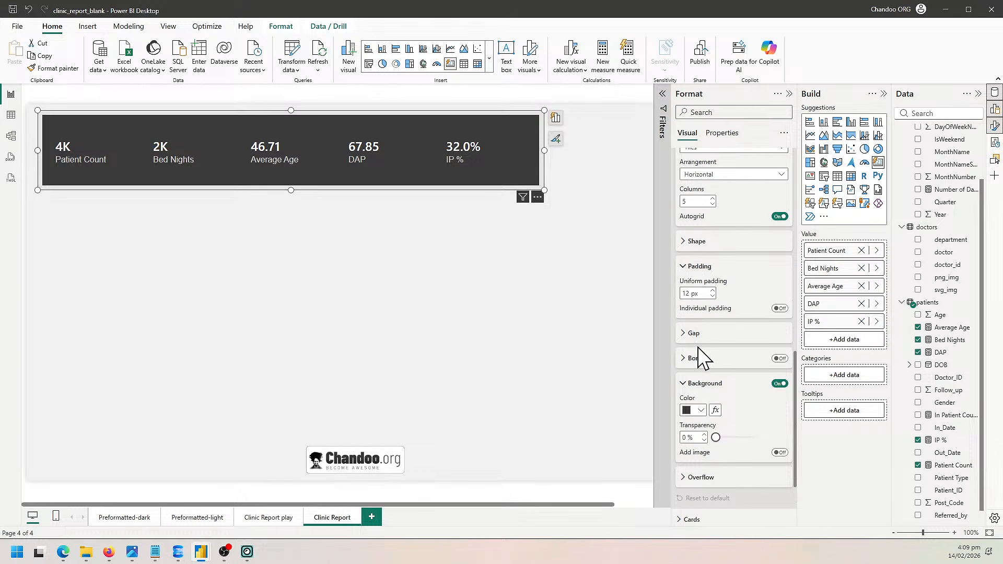
{"action": "left_click", "coordinate": [687, 334]}
{"action": "scroll", "coordinate": [725, 434], "scroll_direction": "down", "scroll_amount": 3}
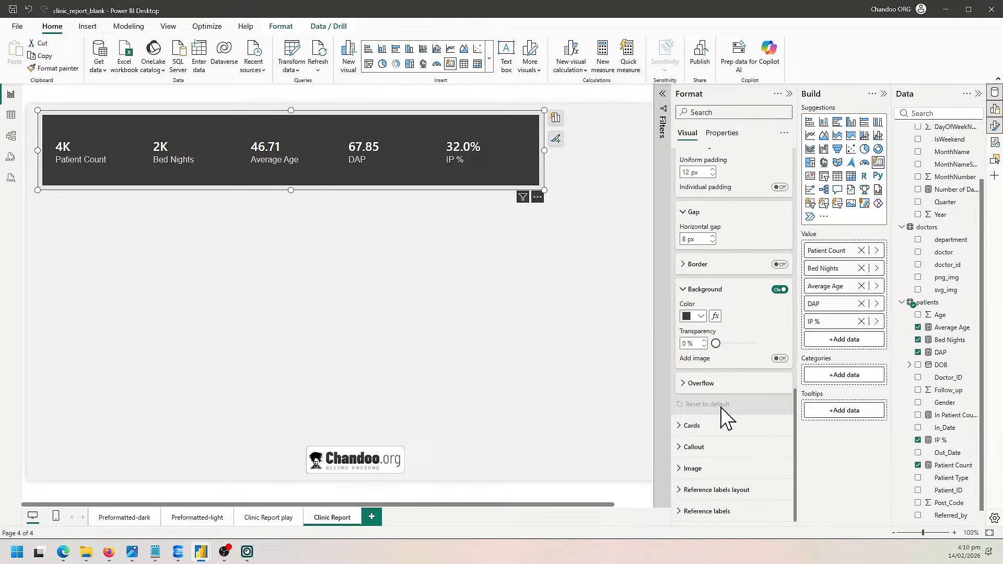
Set the multi-card layout's background to the lightest grey theme shade.
{"action": "left_click", "coordinate": [724, 110]}
{"action": "left_click", "coordinate": [696, 317]}
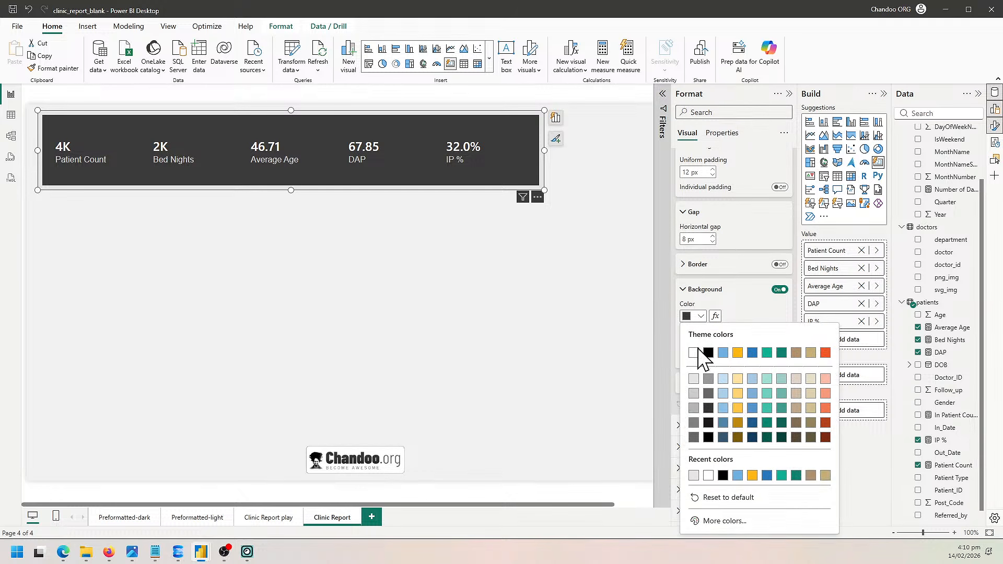
{"action": "left_click", "coordinate": [693, 378]}
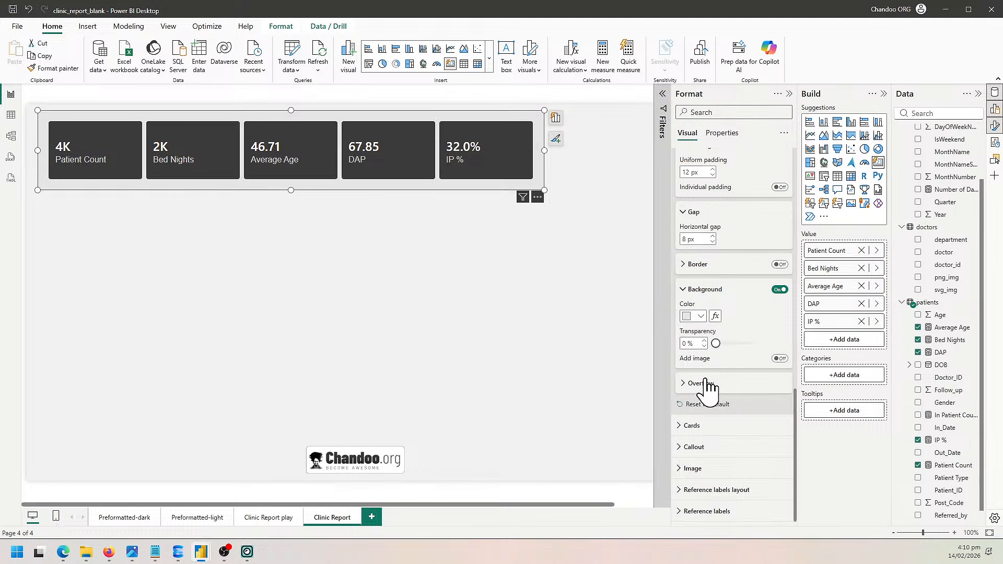
{"action": "left_click", "coordinate": [700, 318]}
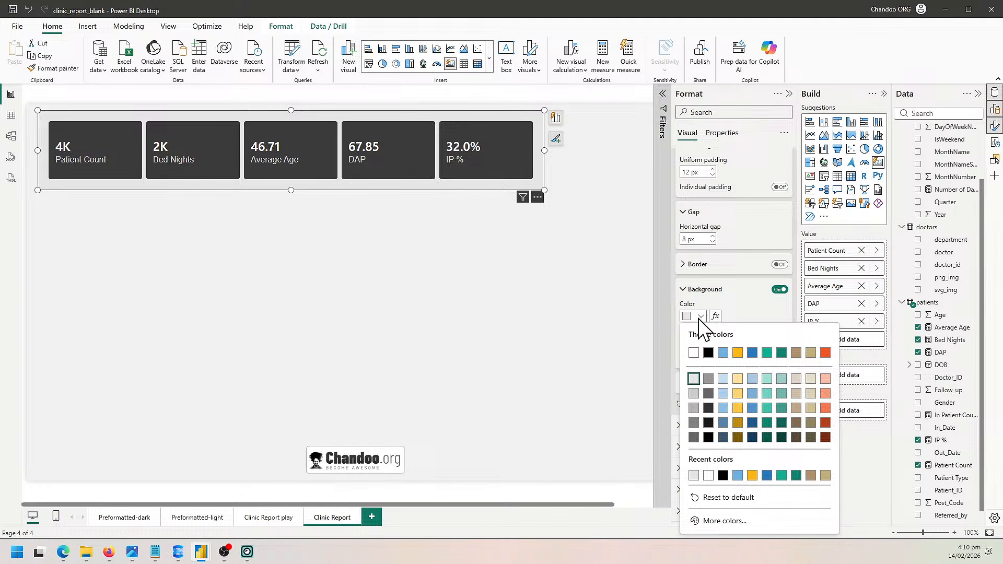
{"action": "left_click", "coordinate": [700, 318]}
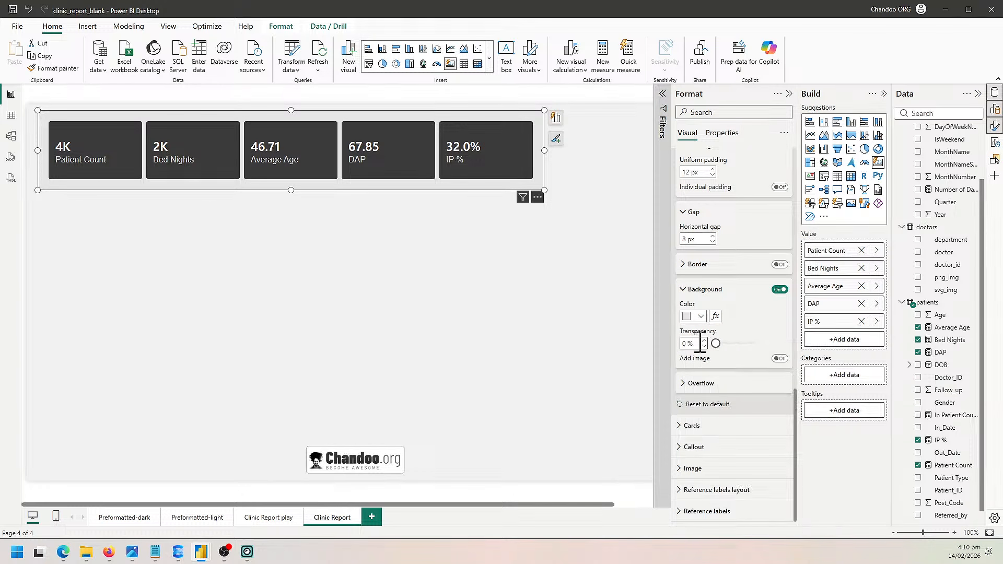
Change the background fill of all individual cards to the lightest grey theme shade.
{"action": "left_click", "coordinate": [695, 425]}
{"action": "scroll", "coordinate": [723, 334], "scroll_direction": "down", "scroll_amount": 1}
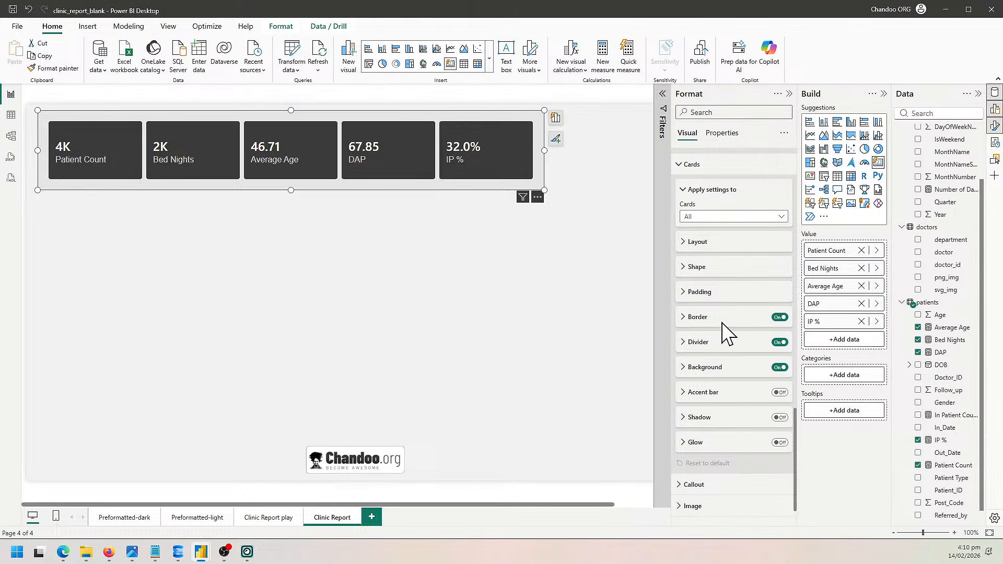
{"action": "left_click", "coordinate": [716, 365]}
{"action": "scroll", "coordinate": [721, 369], "scroll_direction": "down", "scroll_amount": 3}
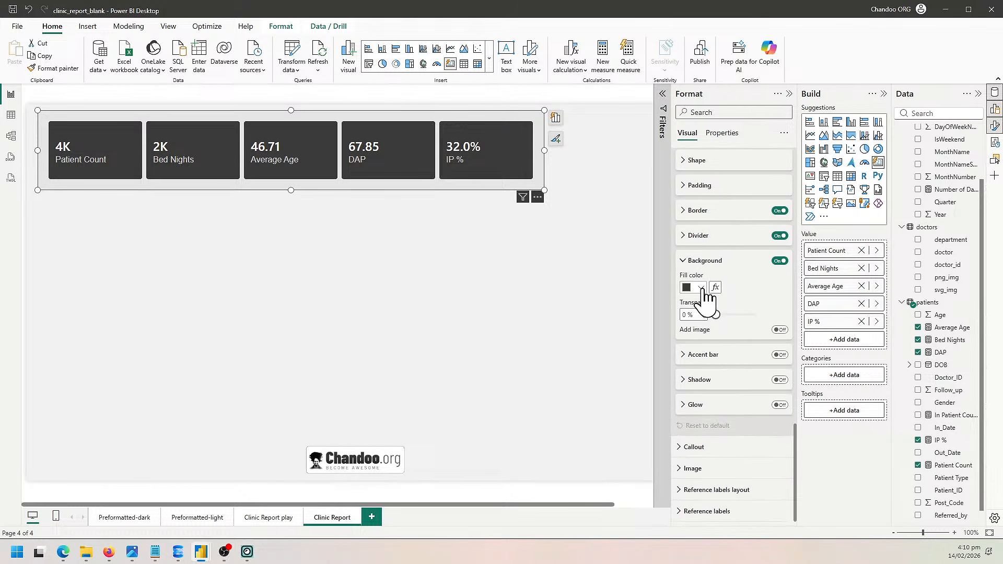
{"action": "left_click", "coordinate": [700, 288]}
{"action": "left_click", "coordinate": [693, 350]}
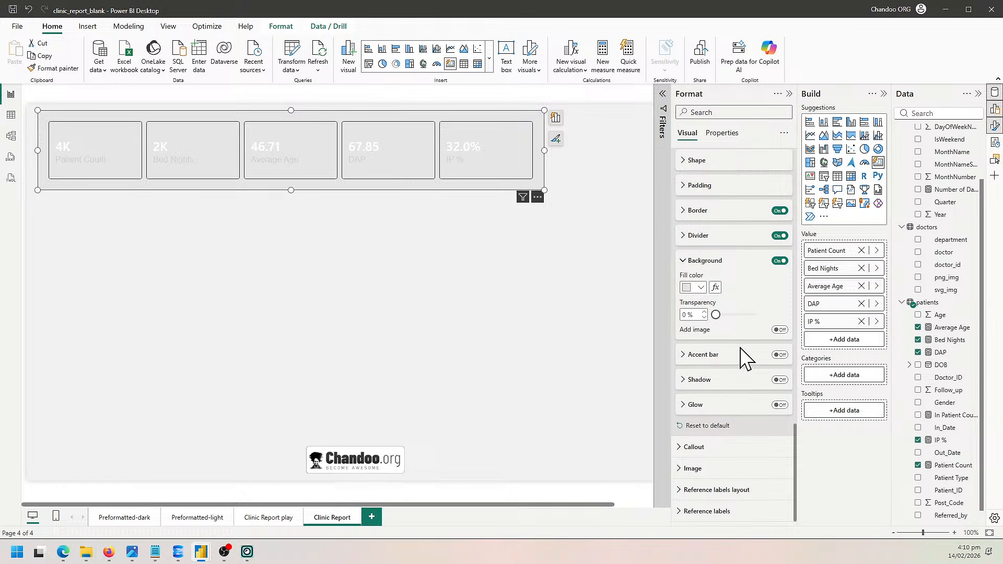
Set the background fill of all individual cards to the second-lightest grey theme shade and turn off their borders.
{"action": "left_click", "coordinate": [700, 288]}
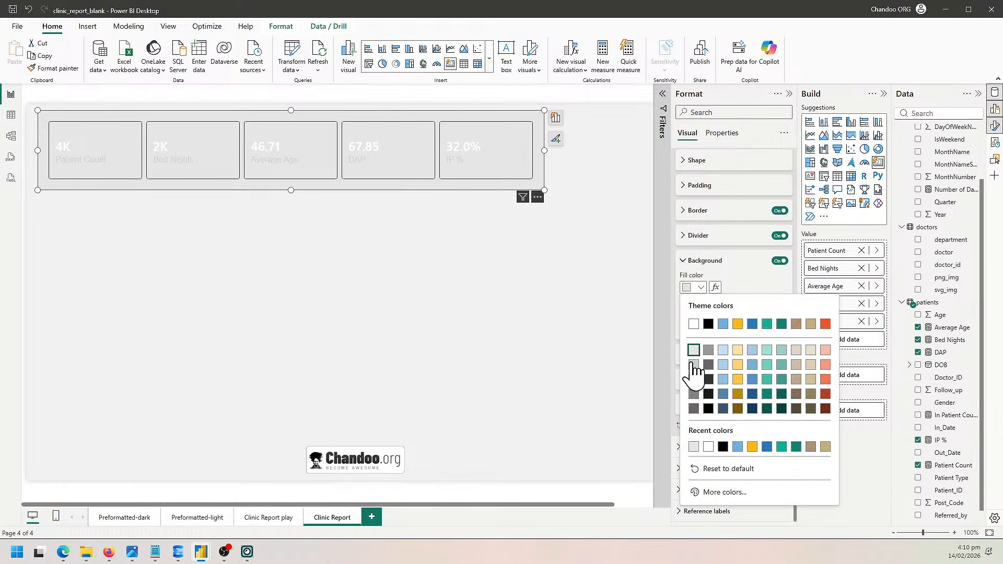
{"action": "left_click", "coordinate": [692, 363]}
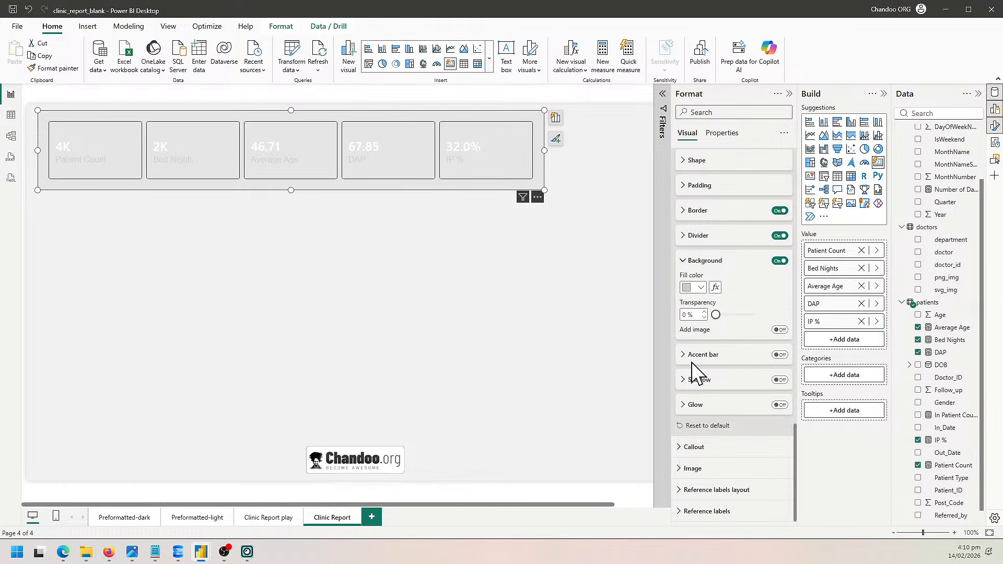
{"action": "left_click", "coordinate": [700, 288]}
{"action": "left_click", "coordinate": [744, 291]}
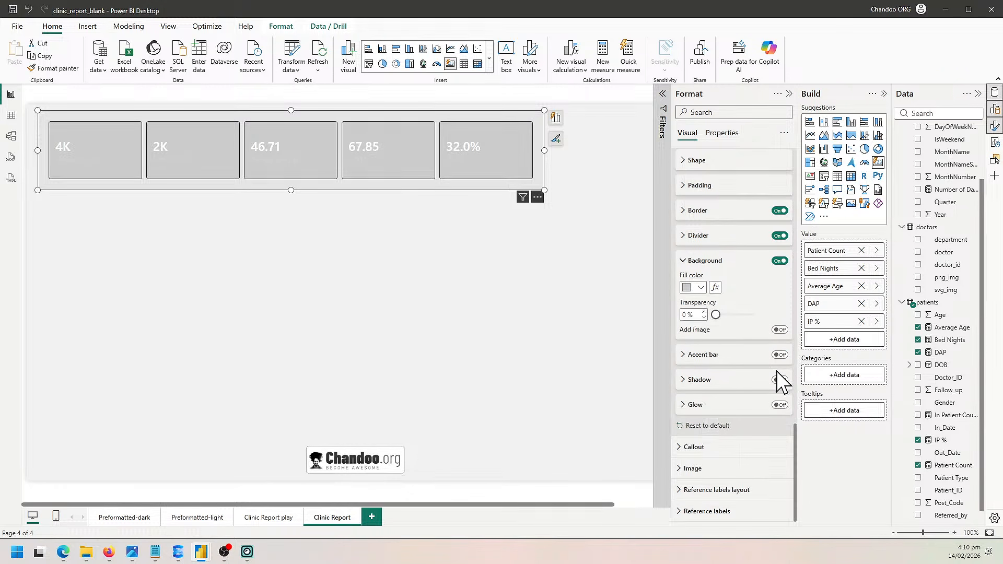
{"action": "left_click", "coordinate": [779, 211]}
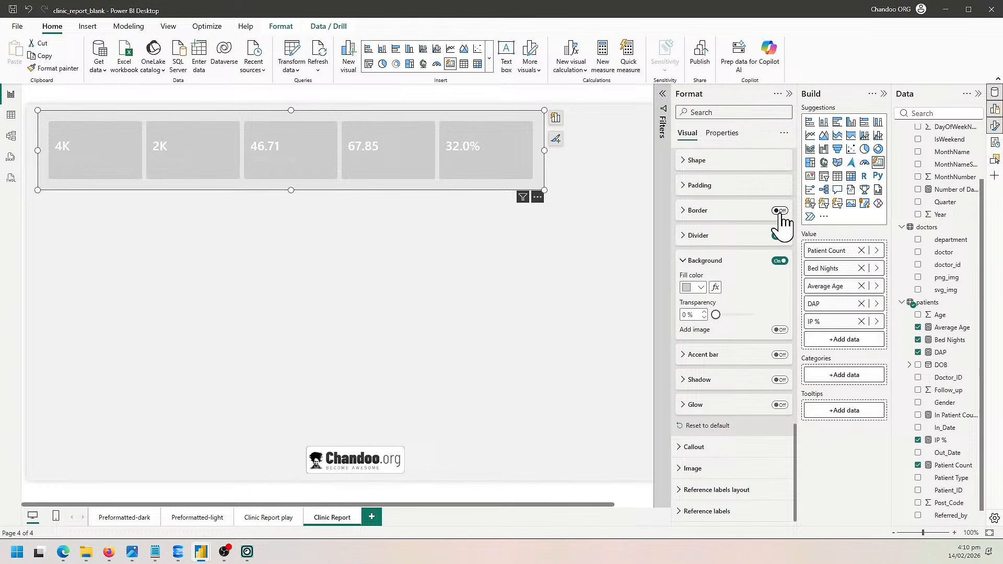
Format the callout values of all cards in bold Arial with a near-black theme colour.
{"action": "left_click", "coordinate": [717, 448]}
{"action": "scroll", "coordinate": [731, 397], "scroll_direction": "down", "scroll_amount": 4}
{"action": "left_click", "coordinate": [710, 357]}
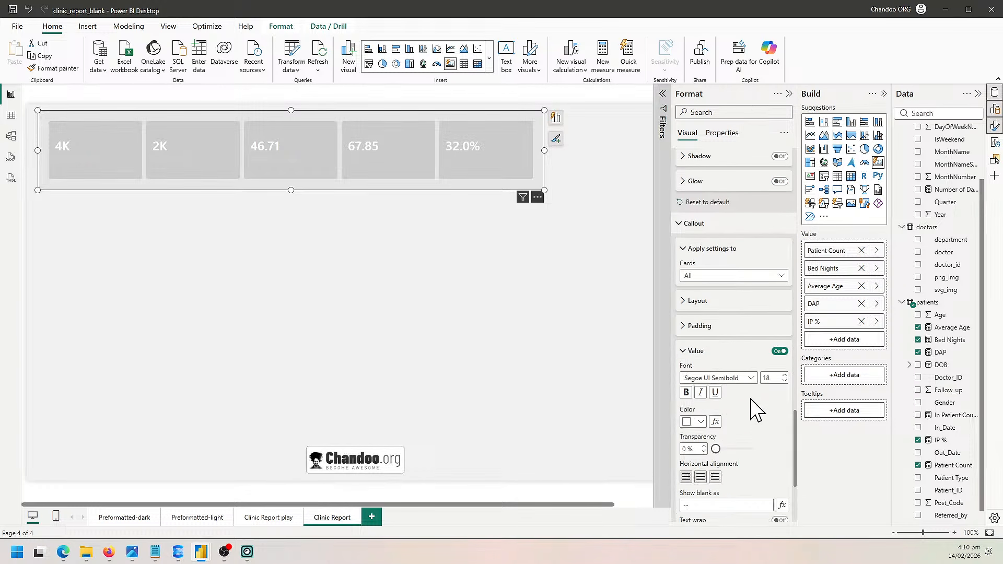
{"action": "left_click", "coordinate": [701, 421]}
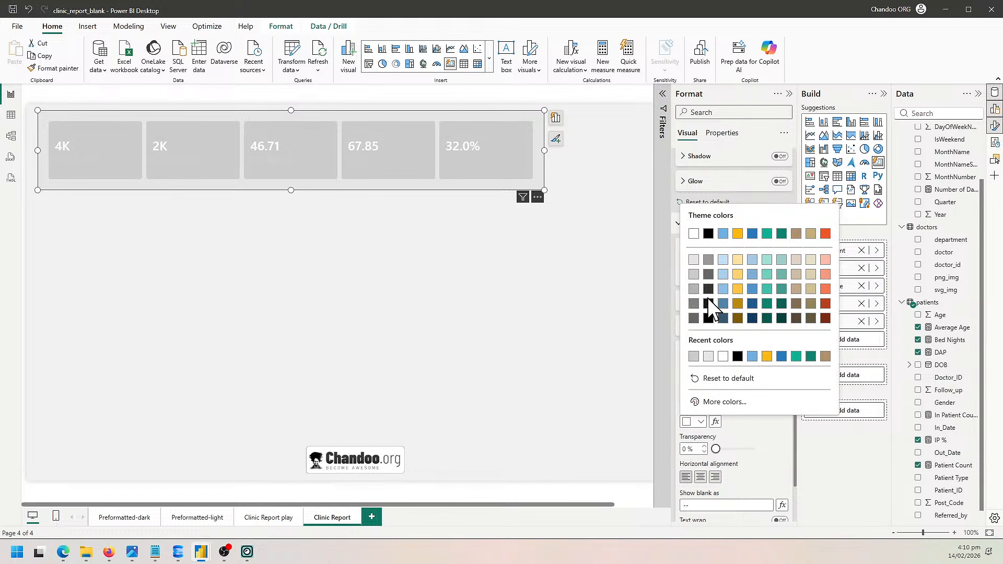
{"action": "left_click", "coordinate": [708, 289]}
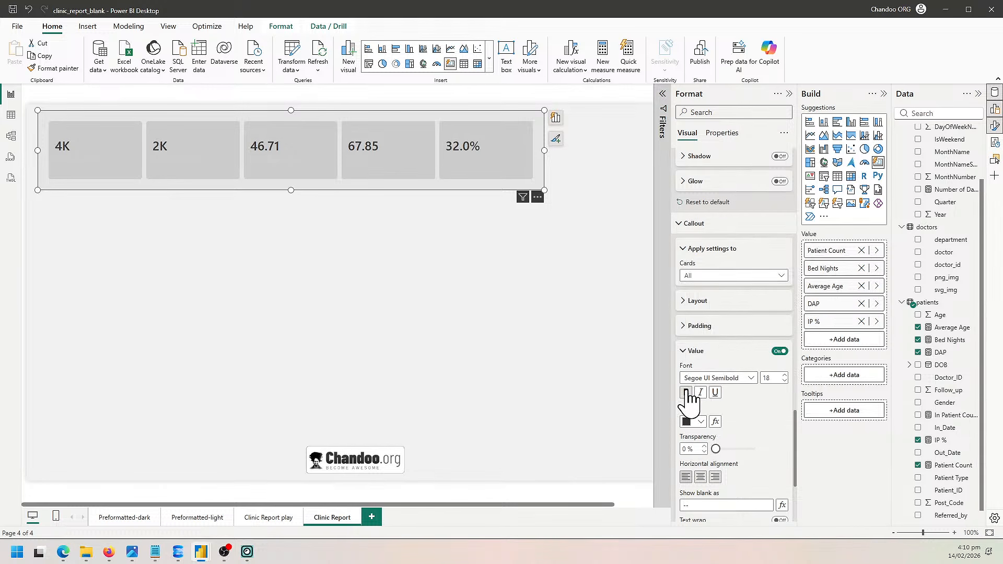
{"action": "left_click", "coordinate": [727, 379]}
{"action": "scroll", "coordinate": [716, 261], "scroll_direction": "up", "scroll_amount": 6}
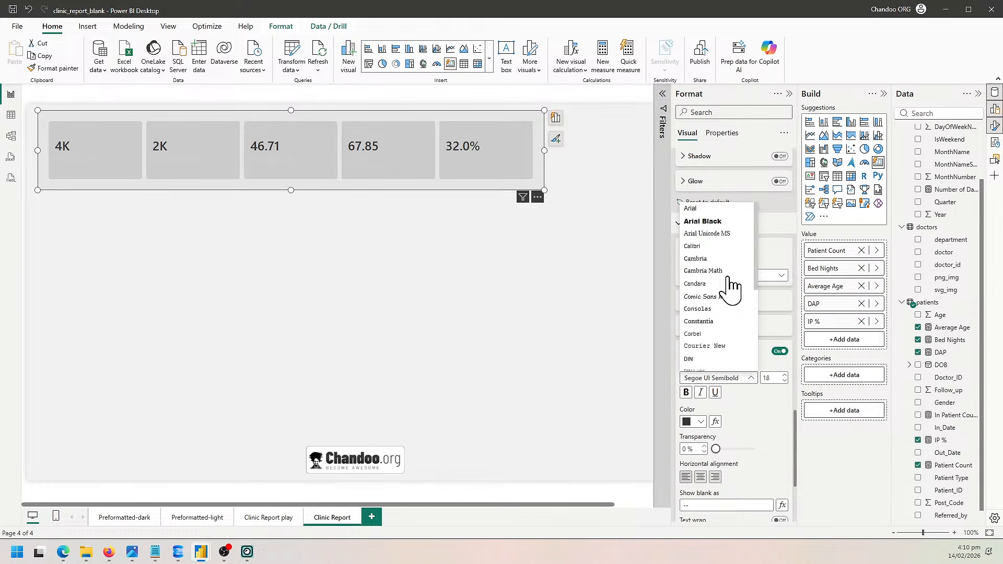
{"action": "left_click", "coordinate": [708, 209]}
{"action": "left_click", "coordinate": [685, 392]}
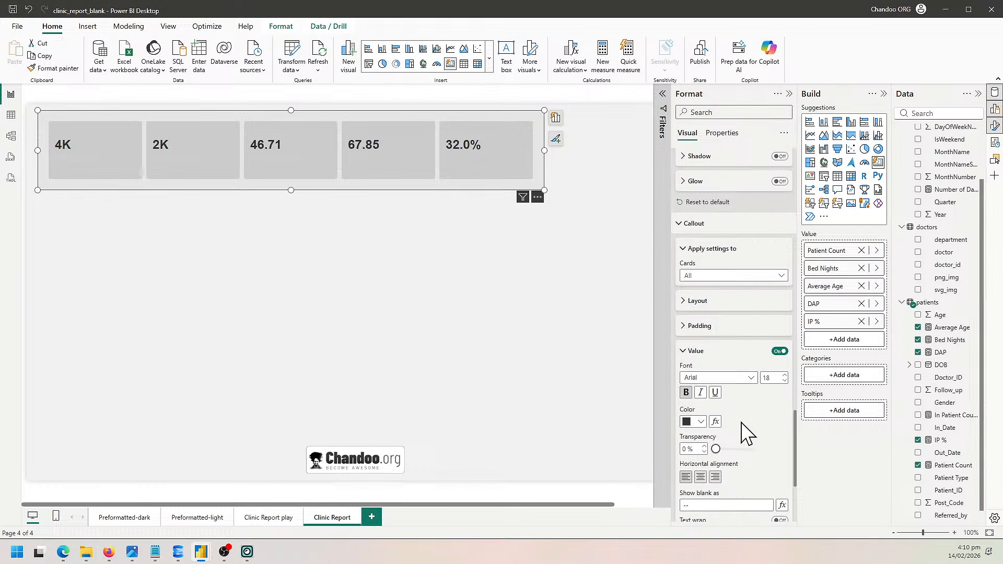
Set the callout labels' colour to a dark grey theme shade and their font size to 10.
{"action": "scroll", "coordinate": [742, 429], "scroll_direction": "down", "scroll_amount": 4}
{"action": "left_click", "coordinate": [720, 379]}
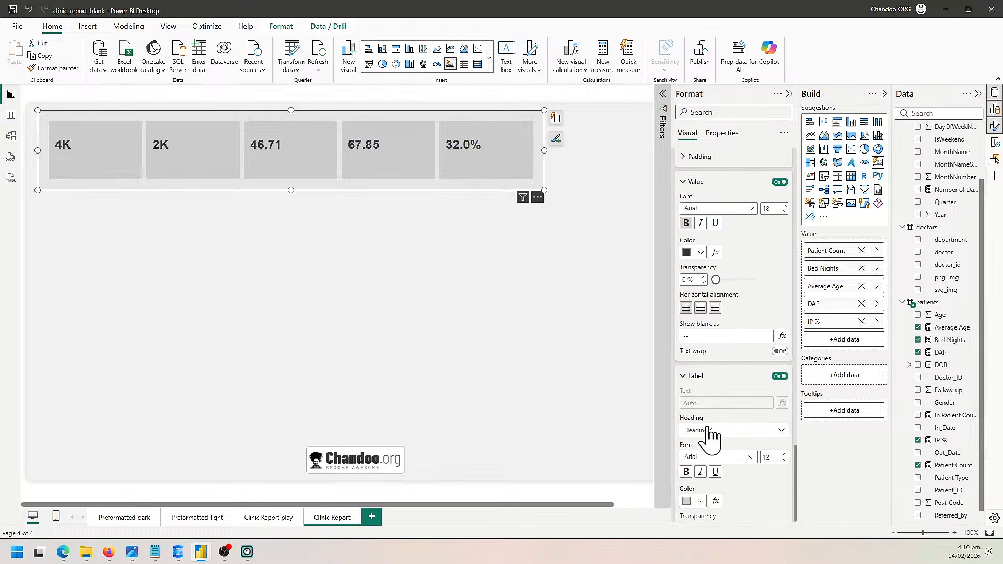
{"action": "left_click", "coordinate": [700, 502]}
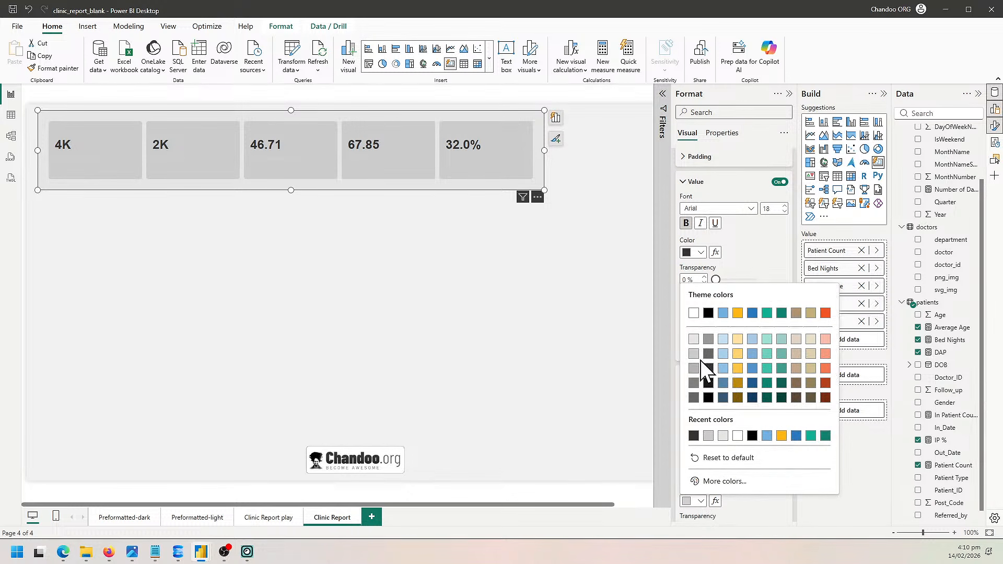
{"action": "left_click", "coordinate": [708, 354]}
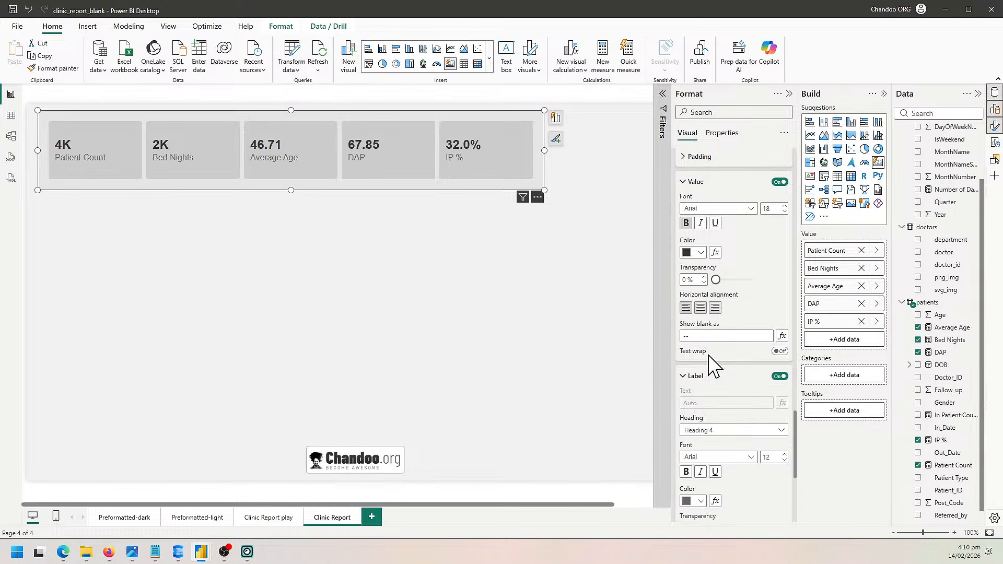
{"action": "left_click", "coordinate": [784, 460]}
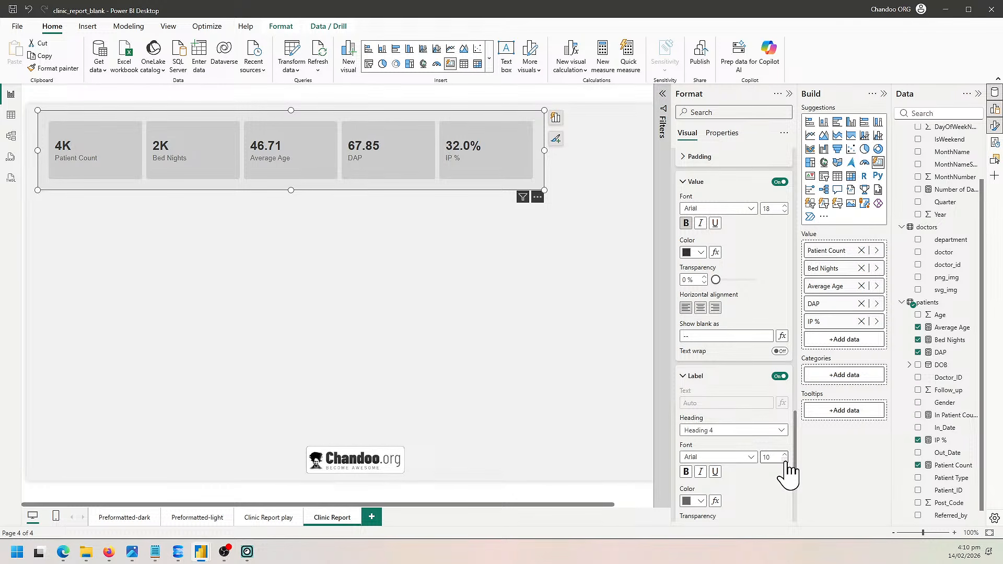
{"action": "left_click", "coordinate": [516, 342]}
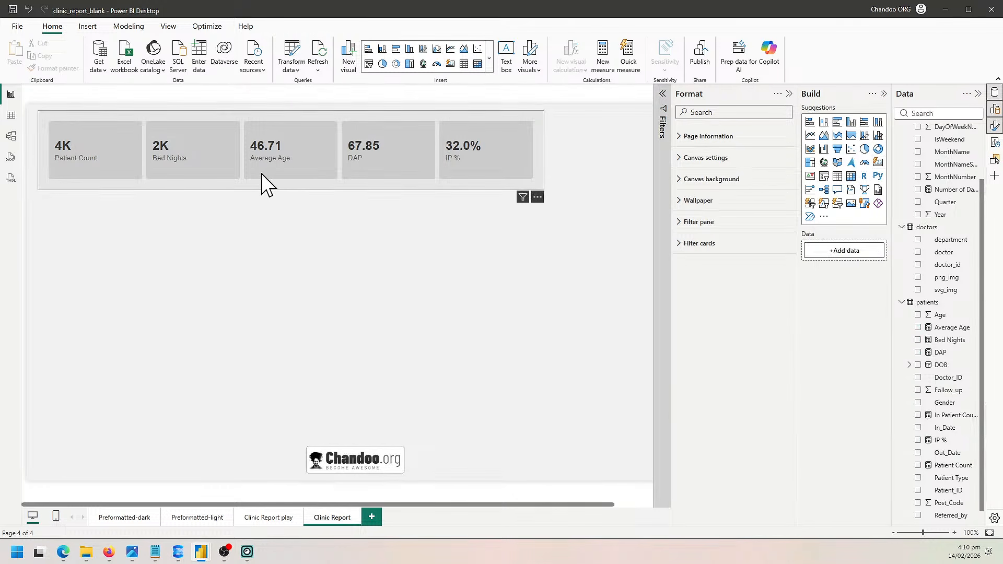
Resize the card visual to a height of about 131 and a width of about 907.
{"action": "left_click", "coordinate": [267, 185]}
{"action": "left_click_drag", "start_coordinate": [290, 191], "coordinate": [290, 179]}
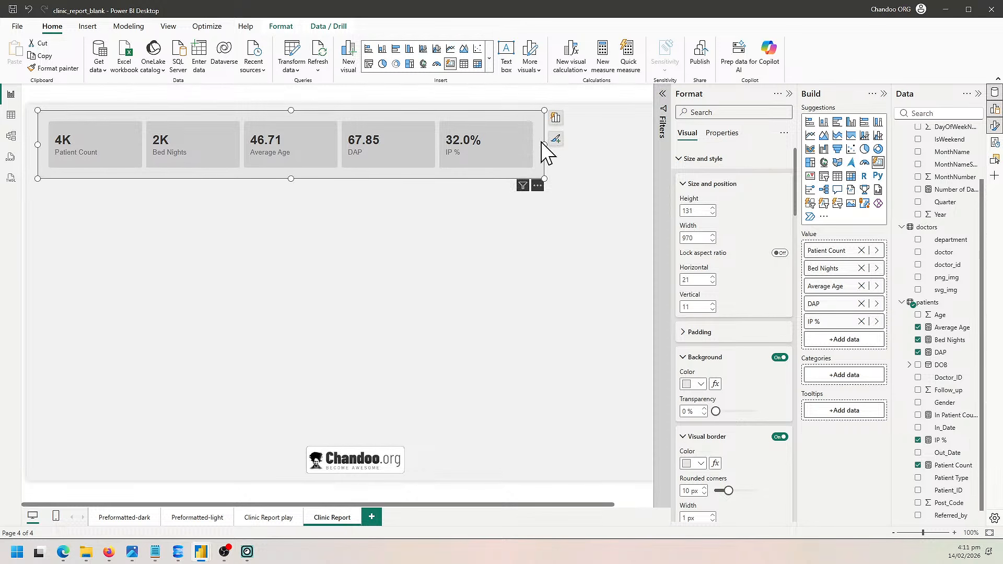
{"action": "left_click_drag", "start_coordinate": [544, 144], "coordinate": [511, 145]}
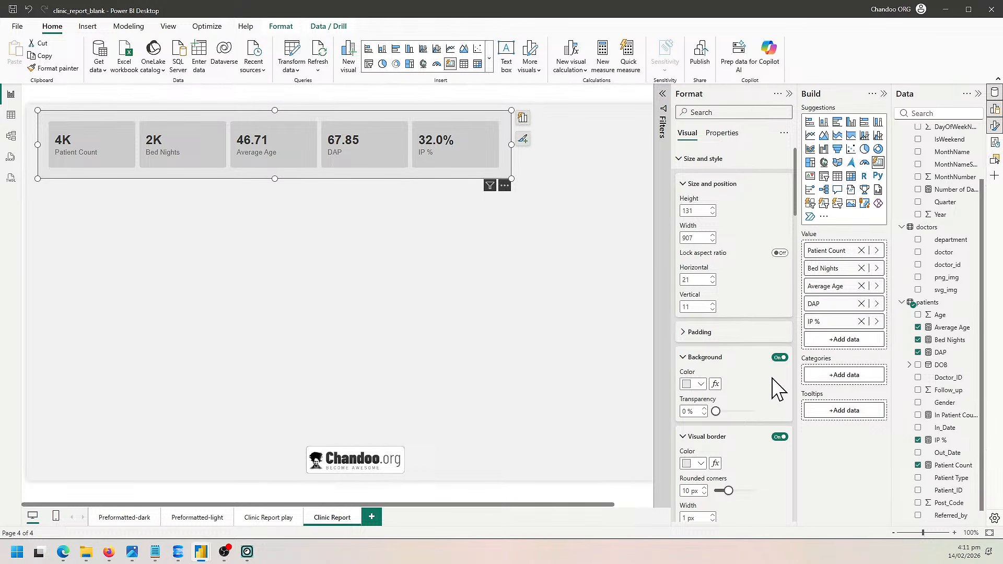
Turn off the card visual's overall background and visual border, and the multi-card layout's background, and expand the overall padding settings.
{"action": "left_click", "coordinate": [780, 357]}
{"action": "left_click", "coordinate": [780, 437]}
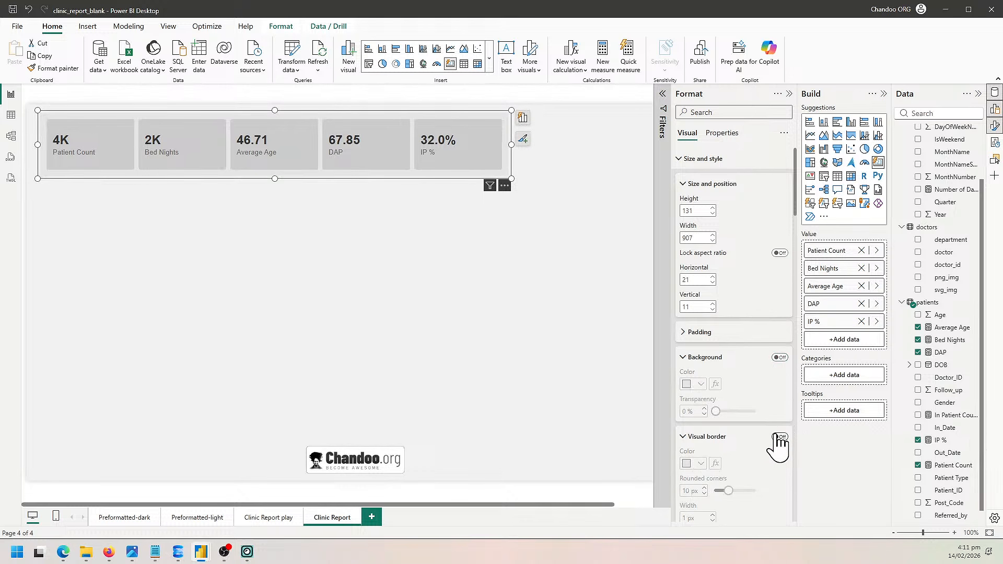
{"action": "scroll", "coordinate": [752, 442], "scroll_direction": "down", "scroll_amount": 10}
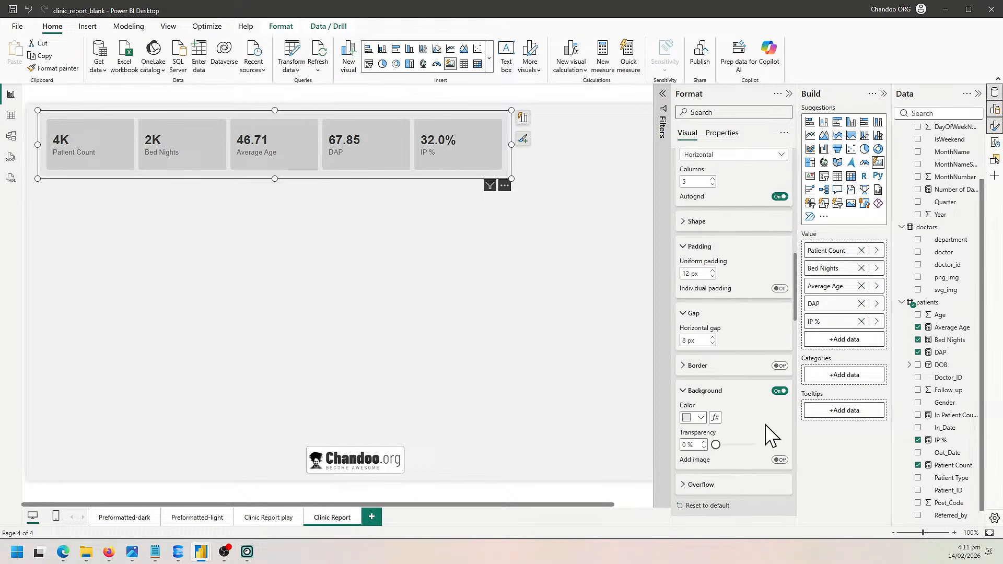
{"action": "left_click", "coordinate": [778, 392]}
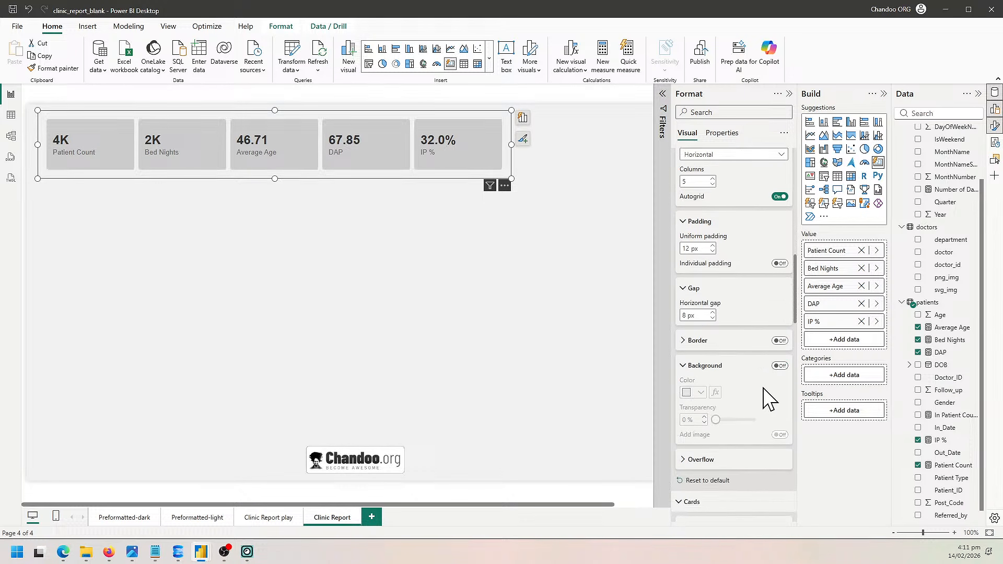
{"action": "scroll", "coordinate": [748, 308], "scroll_direction": "up", "scroll_amount": 10}
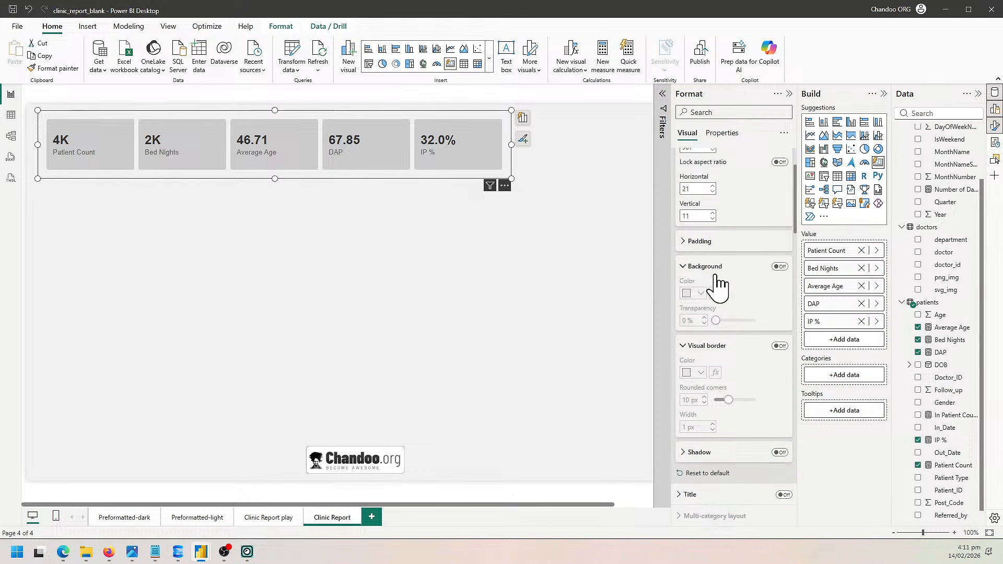
{"action": "left_click", "coordinate": [711, 335]}
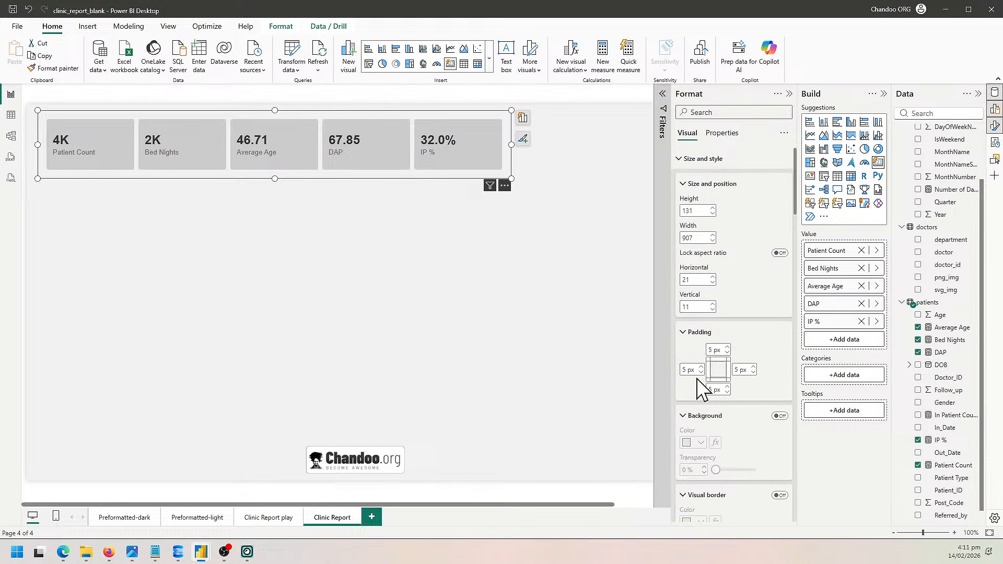
Move the card visual closer to the page's upper-left corner, to about horizontal 13 and vertical 7.
{"action": "left_click", "coordinate": [548, 234]}
{"action": "left_click", "coordinate": [449, 176]}
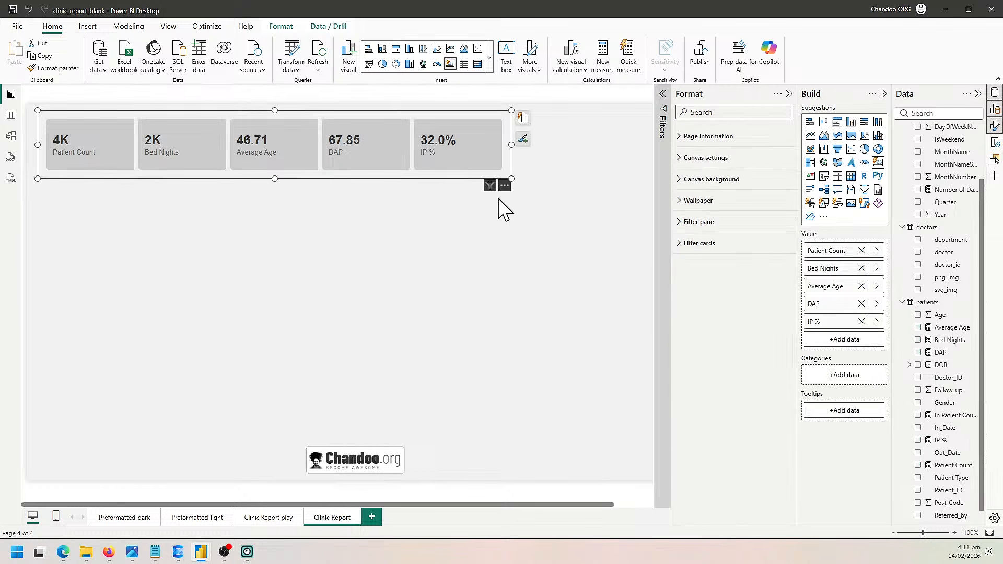
{"action": "left_click", "coordinate": [424, 261]}
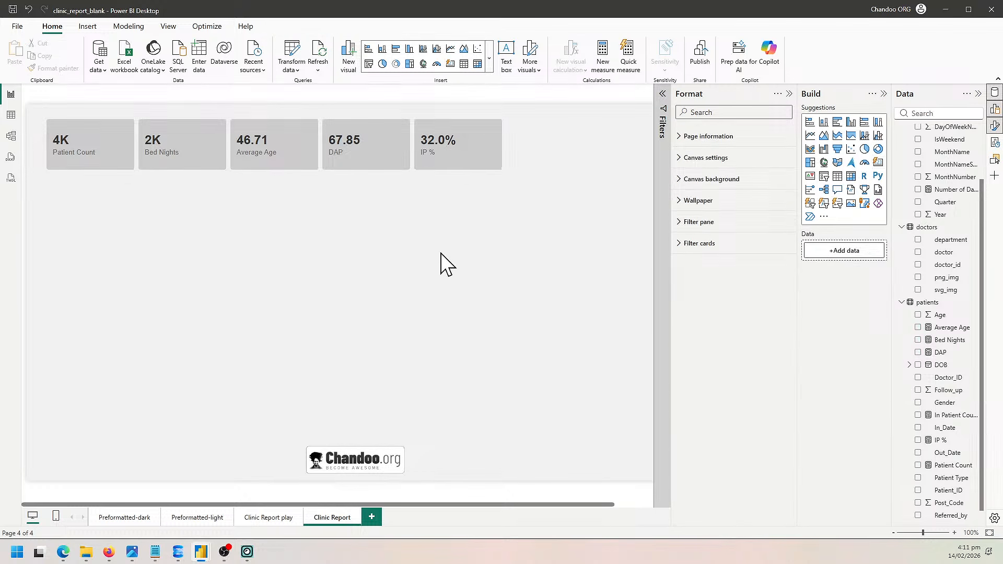
{"action": "left_click", "coordinate": [410, 177]}
{"action": "left_click", "coordinate": [428, 227]}
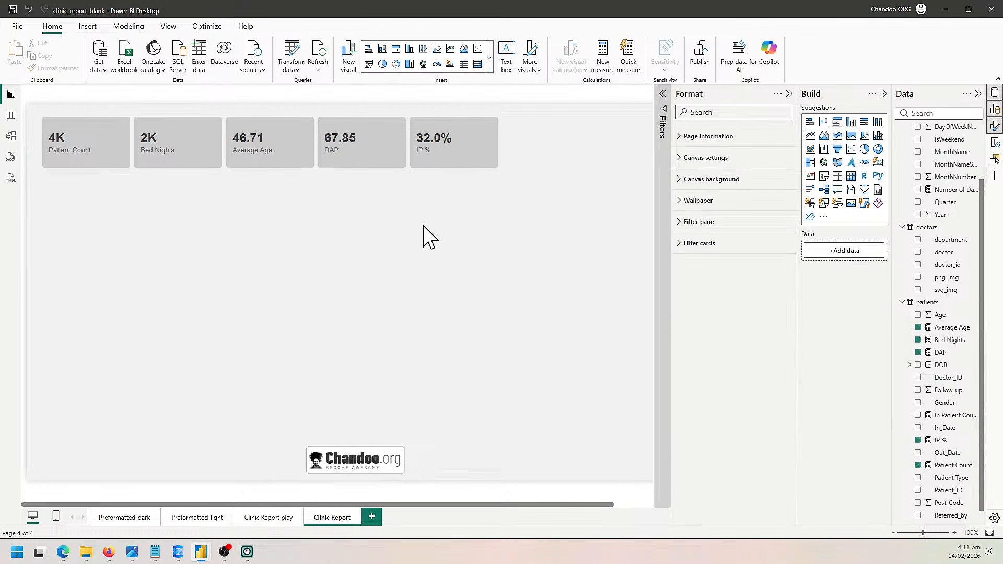
Copy the two-card visual from the Preformatted-light page onto the Clinic Report page and place it in the empty area below the measures card.
{"action": "left_click", "coordinate": [190, 518]}
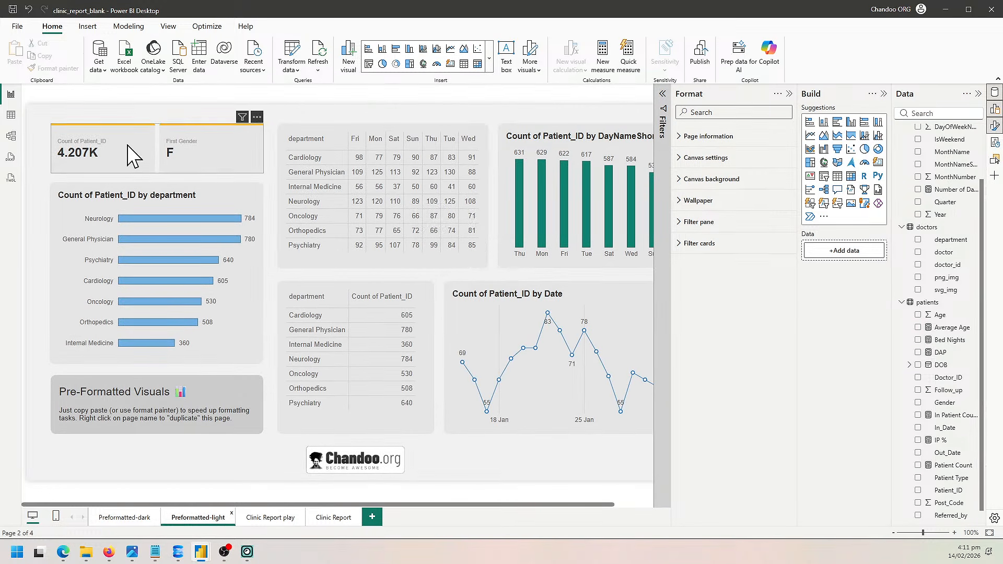
{"action": "left_click", "coordinate": [133, 155]}
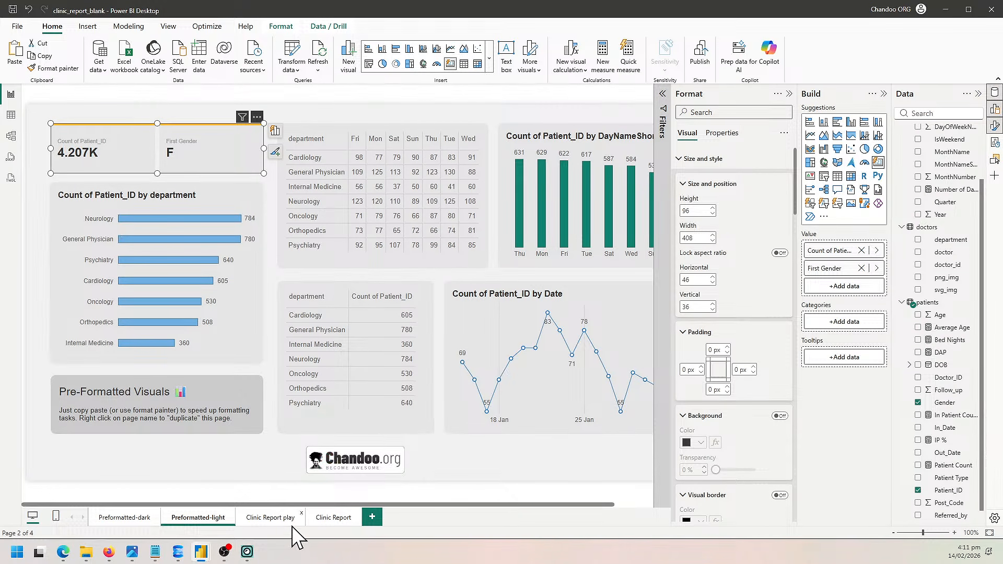
{"action": "left_click", "coordinate": [332, 517]}
{"action": "key", "text": "ctrl+v"}
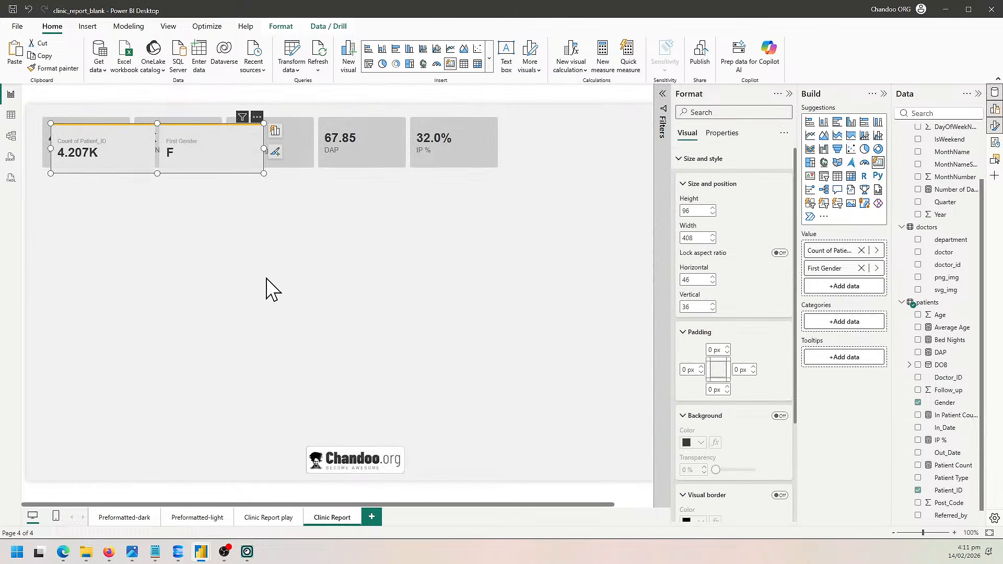
{"action": "left_click_drag", "start_coordinate": [217, 214], "coordinate": [364, 331]}
{"action": "left_click", "coordinate": [467, 350]}
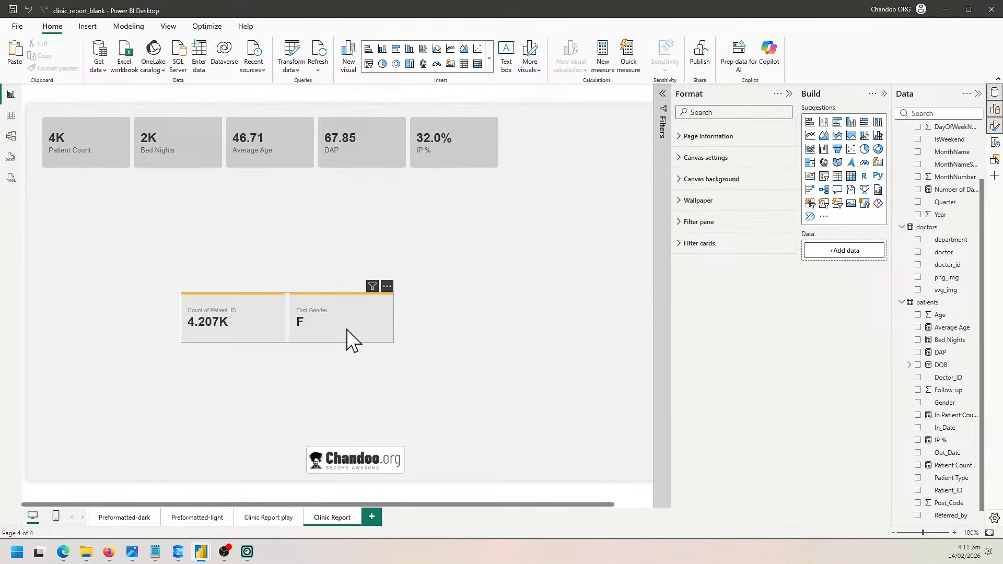
Apply the pasted preformatted card's formatting to the five-measure card with Format painter.
{"action": "left_click", "coordinate": [345, 328]}
{"action": "left_click", "coordinate": [426, 156]}
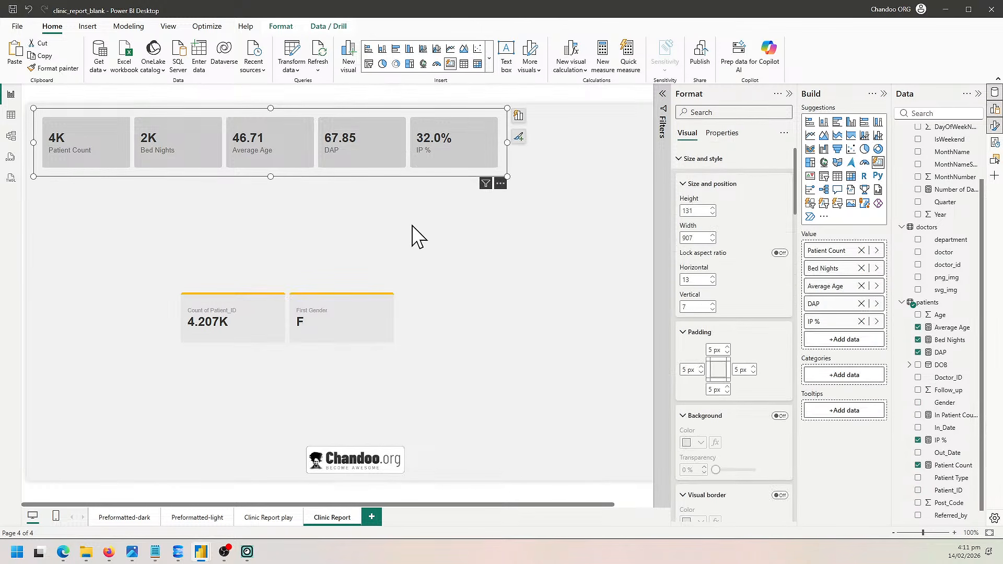
{"action": "left_click", "coordinate": [353, 335]}
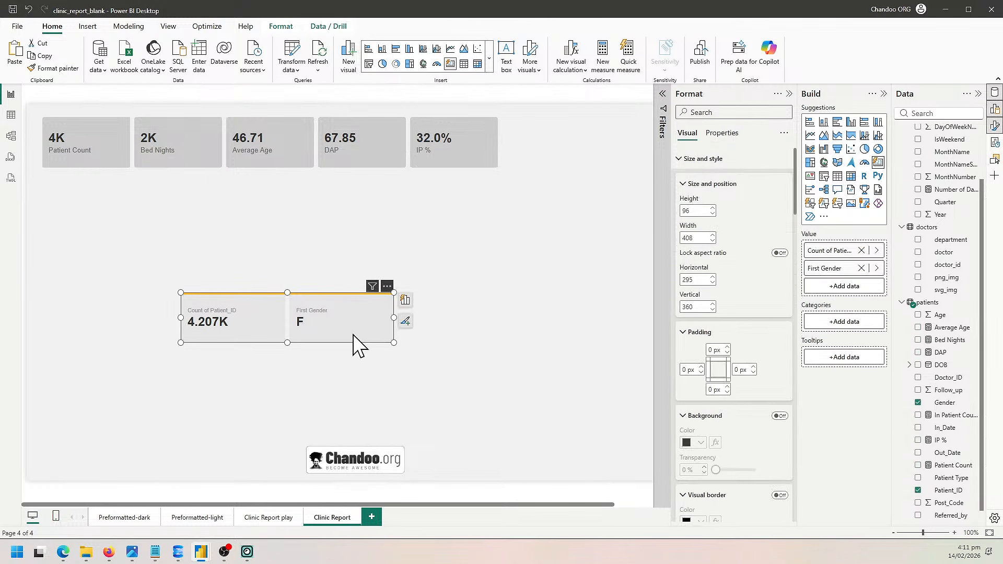
{"action": "left_click", "coordinate": [68, 69]}
{"action": "left_click", "coordinate": [413, 156]}
{"action": "left_click", "coordinate": [337, 227]}
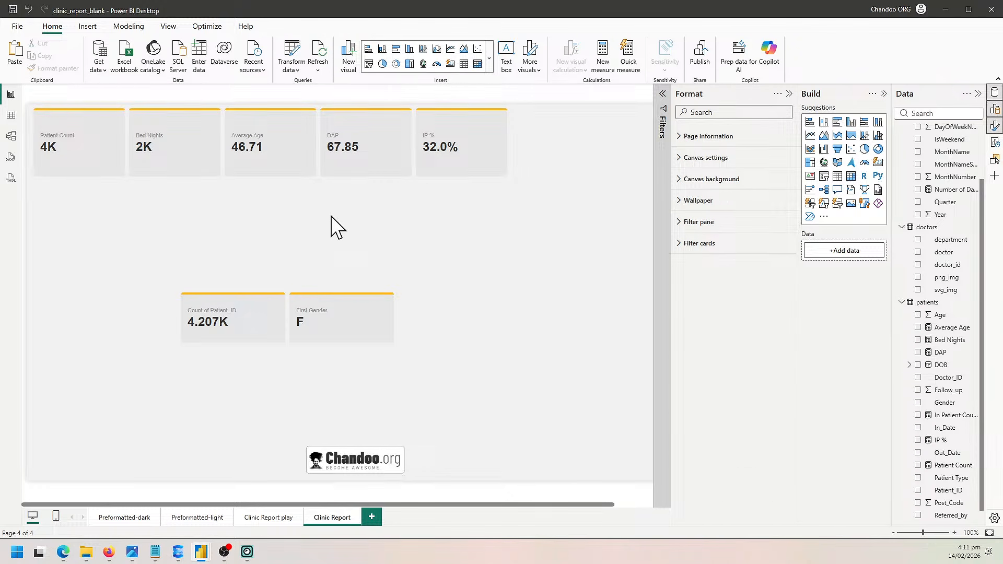
Reduce the measures card's height to about 85 and shift the card slightly down the page.
{"action": "left_click", "coordinate": [269, 181]}
{"action": "left_click_drag", "start_coordinate": [269, 180], "coordinate": [267, 155]}
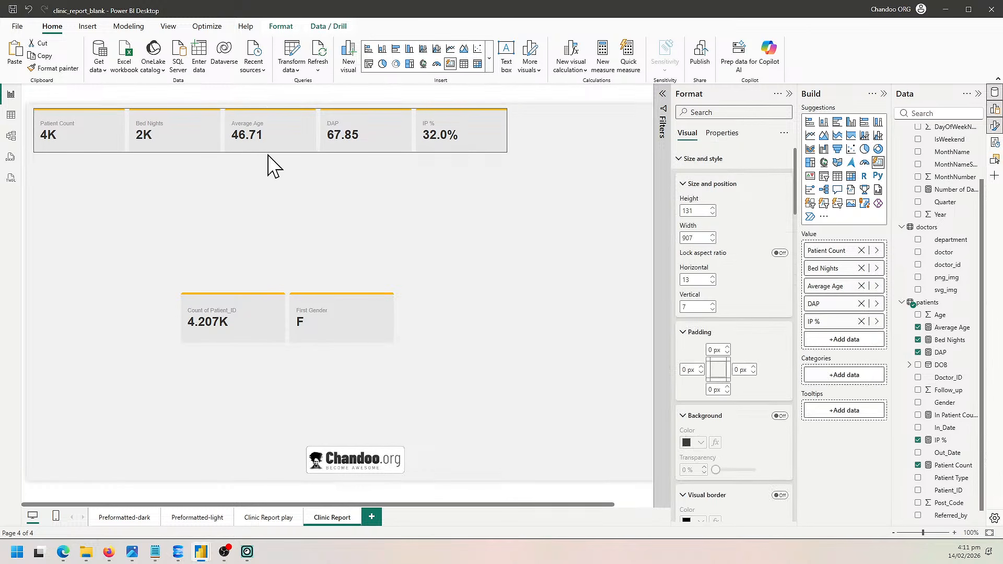
{"action": "left_click", "coordinate": [345, 230]}
{"action": "left_click", "coordinate": [360, 334]}
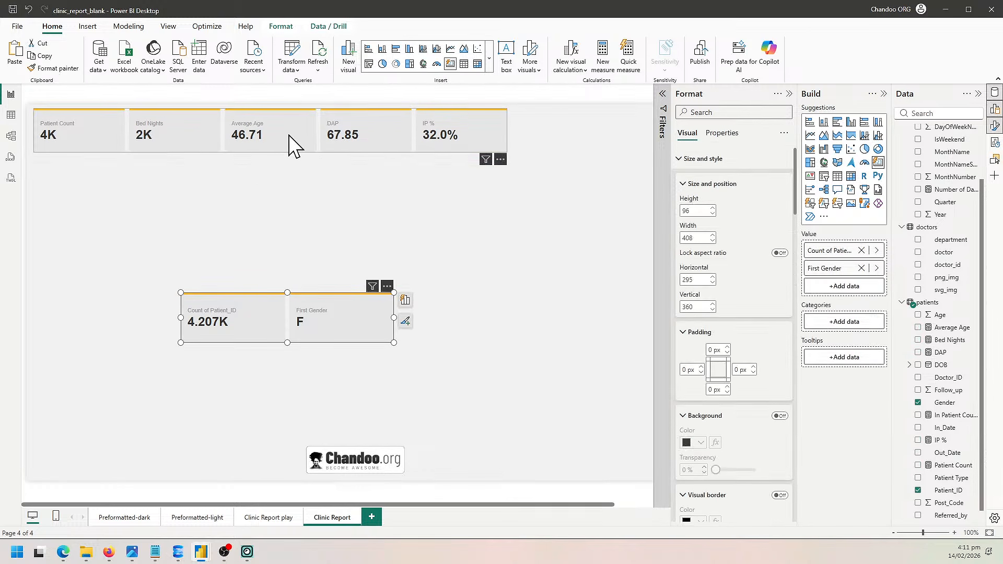
{"action": "left_click", "coordinate": [291, 146]}
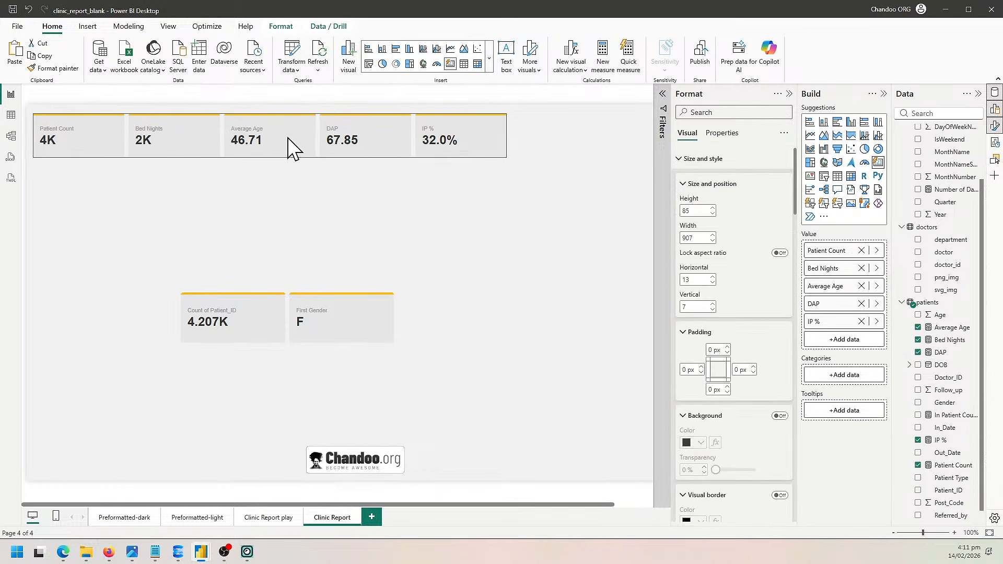
Delete the pasted two-card sample visual from the Clinic Report page.
{"action": "left_click", "coordinate": [336, 180]}
{"action": "left_click", "coordinate": [385, 320]}
{"action": "key", "text": "Delete"}
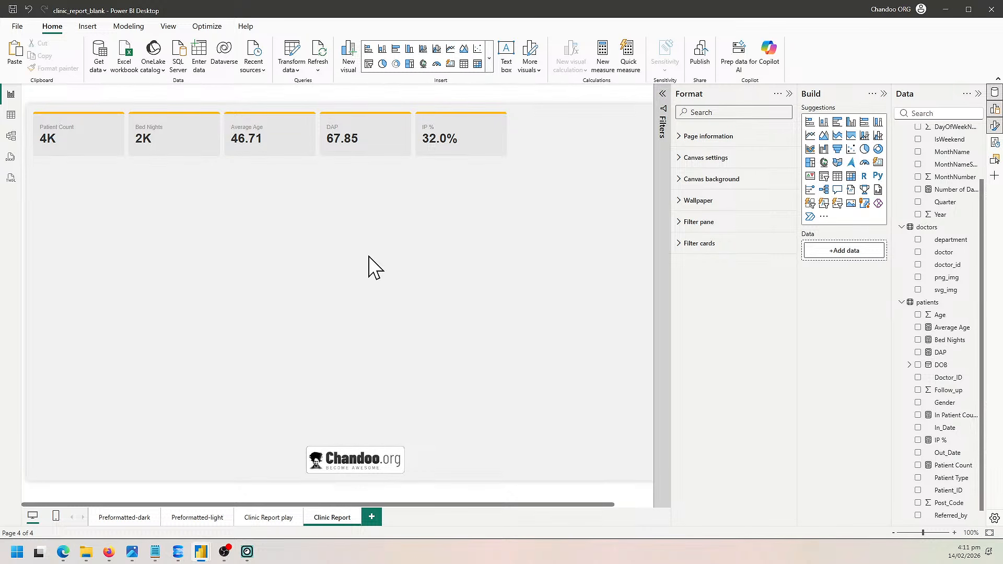
Insert an empty line chart below the measures card and resize it to span about the first three cards' width.
{"action": "scroll", "coordinate": [368, 256], "scroll_direction": "down", "scroll_amount": 1}
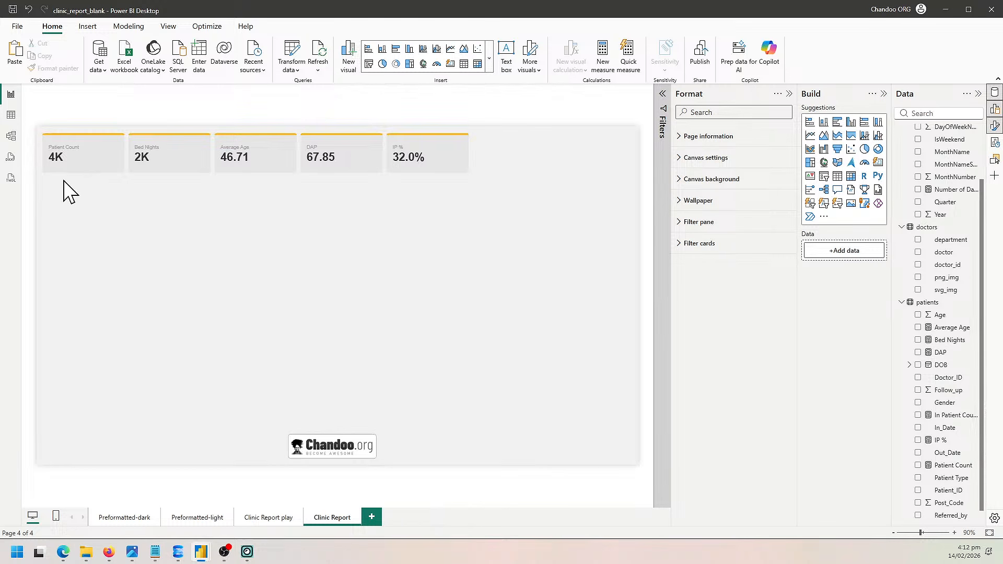
{"action": "left_click", "coordinate": [95, 165]}
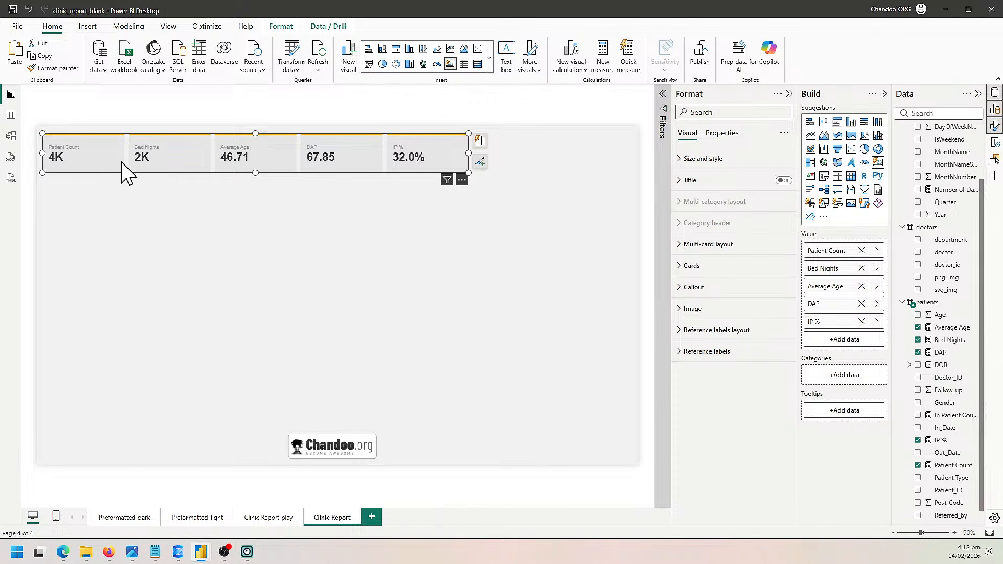
{"action": "left_click", "coordinate": [259, 243]}
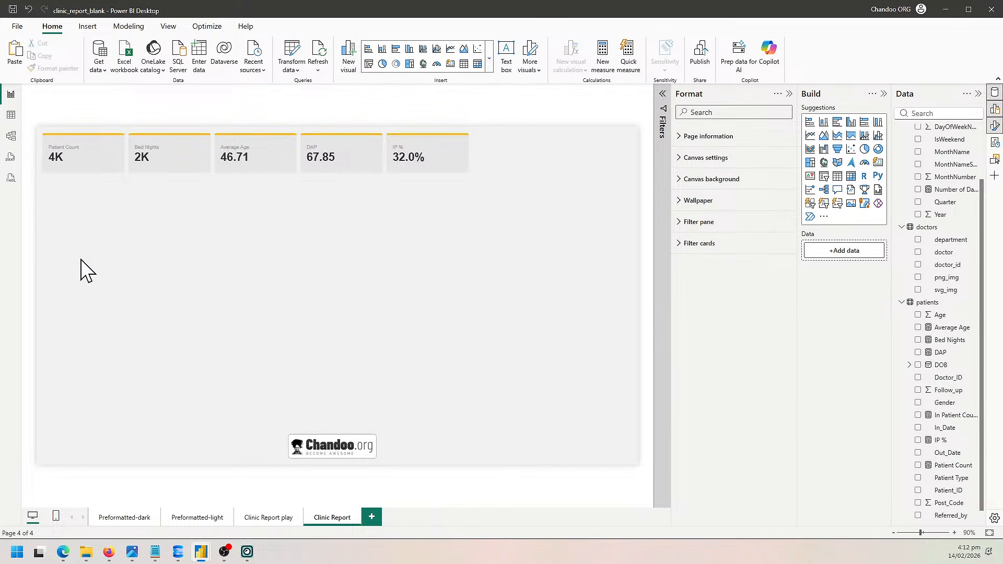
{"action": "left_click", "coordinate": [810, 137]}
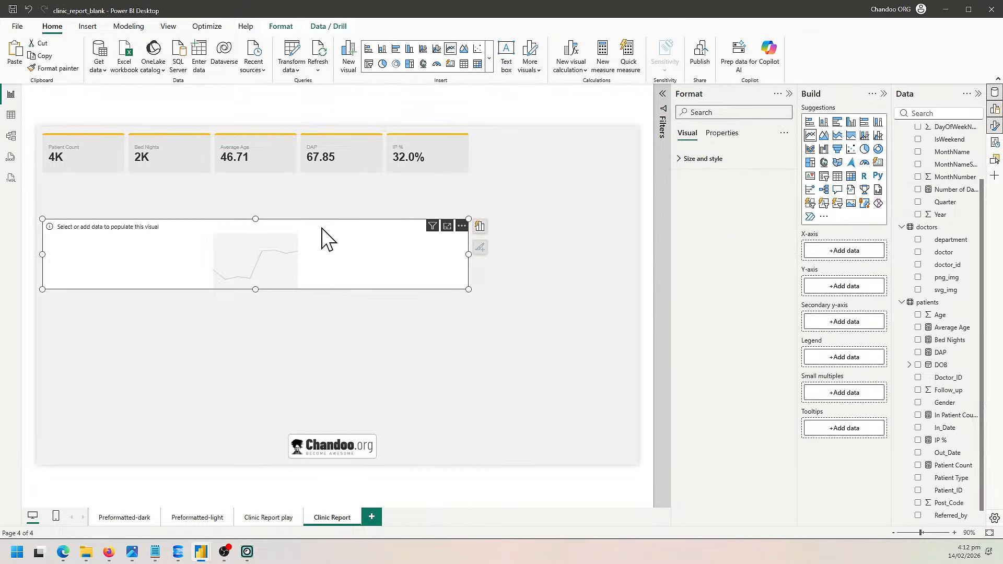
{"action": "left_click_drag", "start_coordinate": [327, 240], "coordinate": [330, 219]}
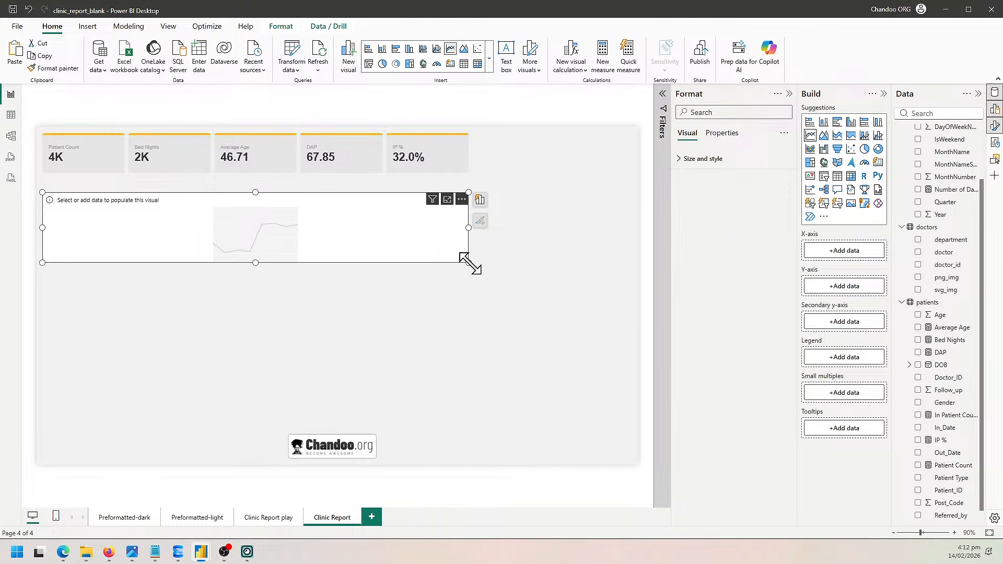
{"action": "left_click_drag", "start_coordinate": [468, 262], "coordinate": [299, 347]}
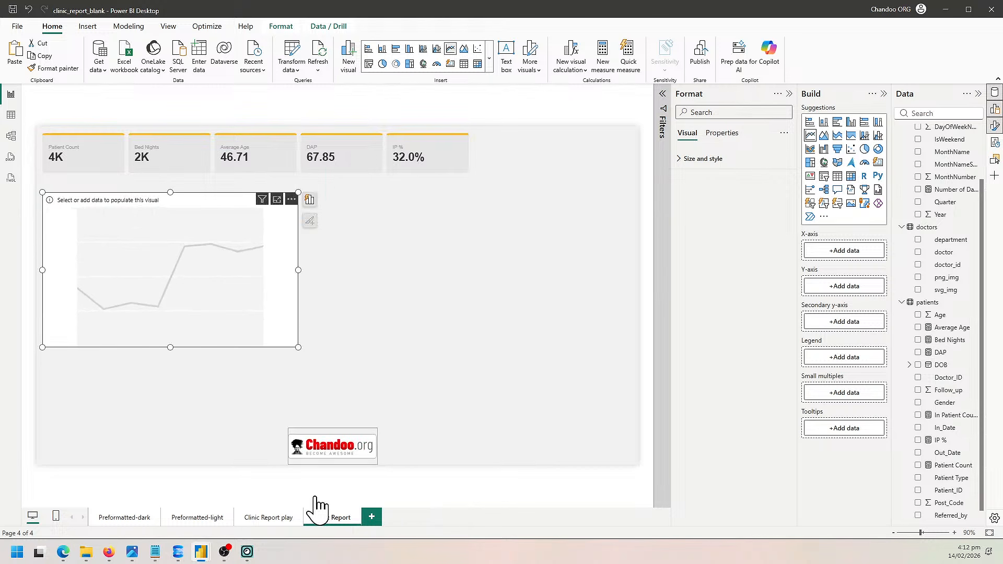
Check the sample visuals on the Preformatted-light page and slightly reduce the empty line chart's height on the Clinic Report page.
{"action": "left_click", "coordinate": [193, 517]}
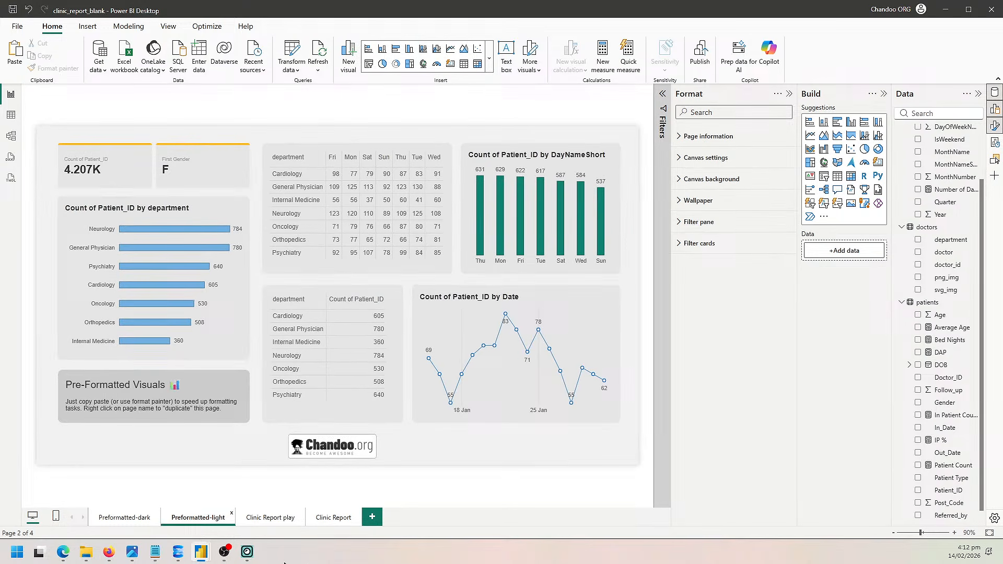
{"action": "left_click", "coordinate": [333, 517]}
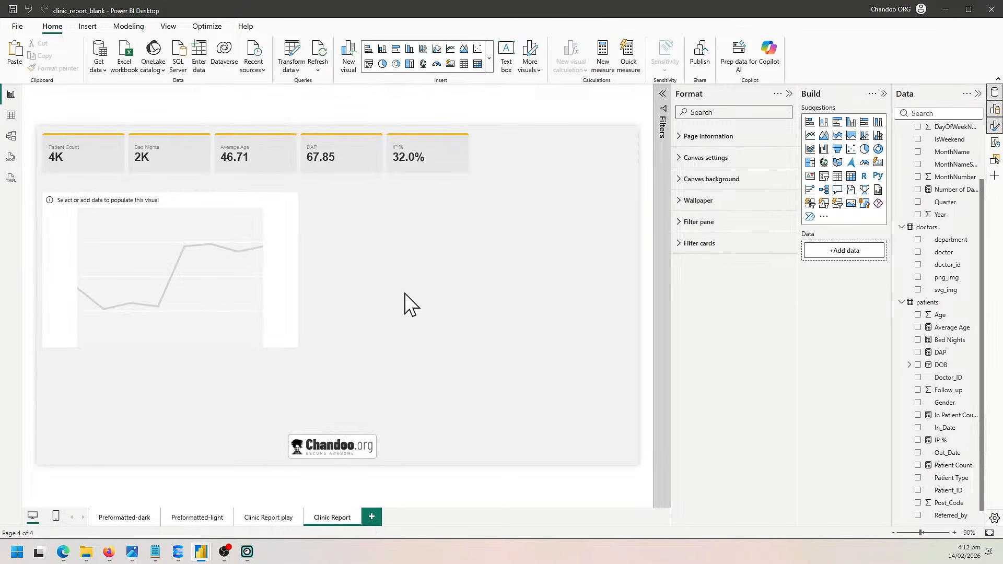
{"action": "left_click", "coordinate": [296, 342]}
{"action": "mouse_move", "coordinate": [297, 349]}
{"action": "left_mouse_down"}
{"action": "mouse_move", "coordinate": [294, 335]}
{"action": "mouse_move", "coordinate": [298, 343]}
{"action": "left_mouse_up"}
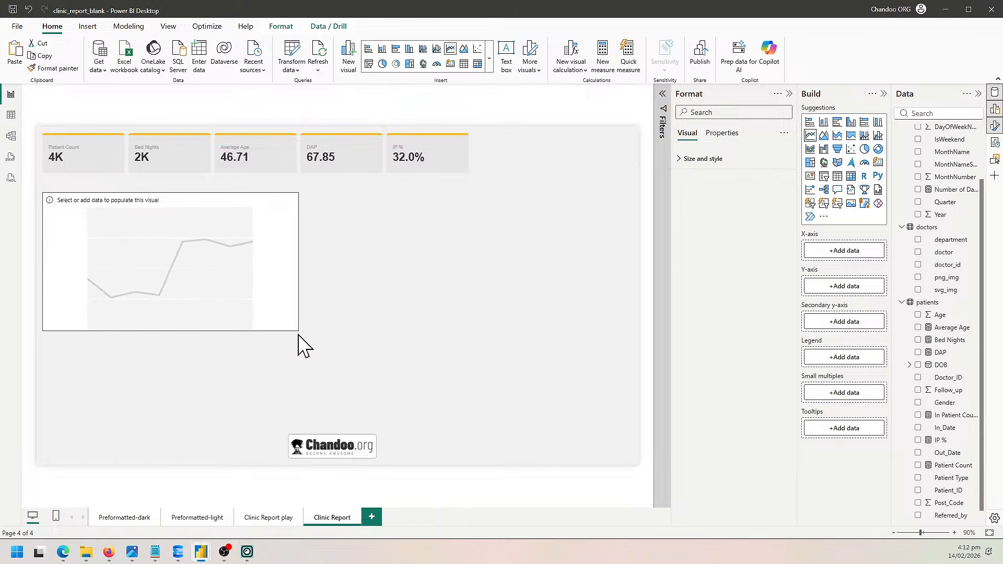
{"action": "left_click", "coordinate": [347, 304]}
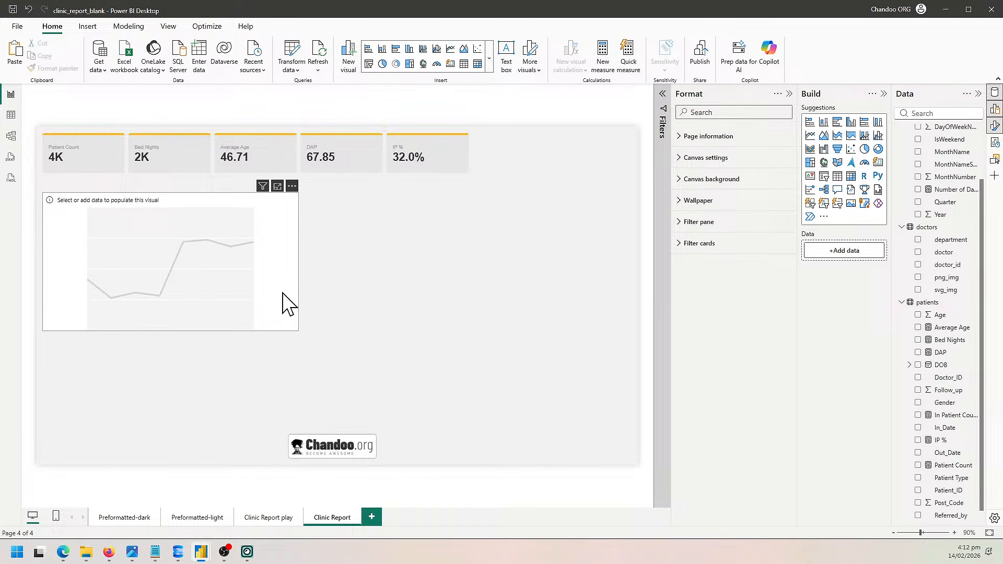
Plot Patient Count on the line chart's Y-axis against Date on its X-axis.
{"action": "left_click", "coordinate": [278, 277]}
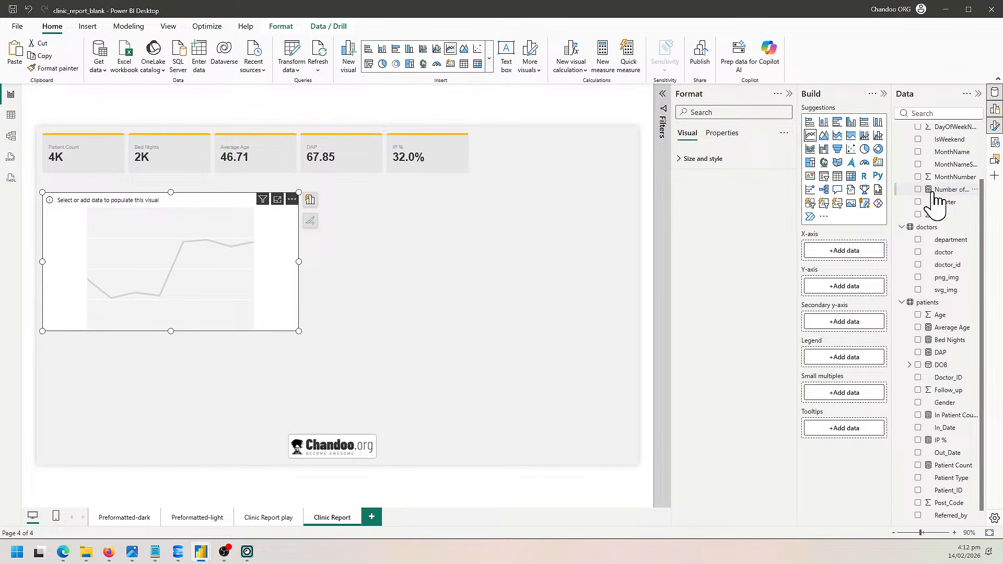
{"action": "scroll", "coordinate": [937, 193], "scroll_direction": "up", "scroll_amount": 3}
{"action": "left_click_drag", "start_coordinate": [939, 147], "coordinate": [839, 250]}
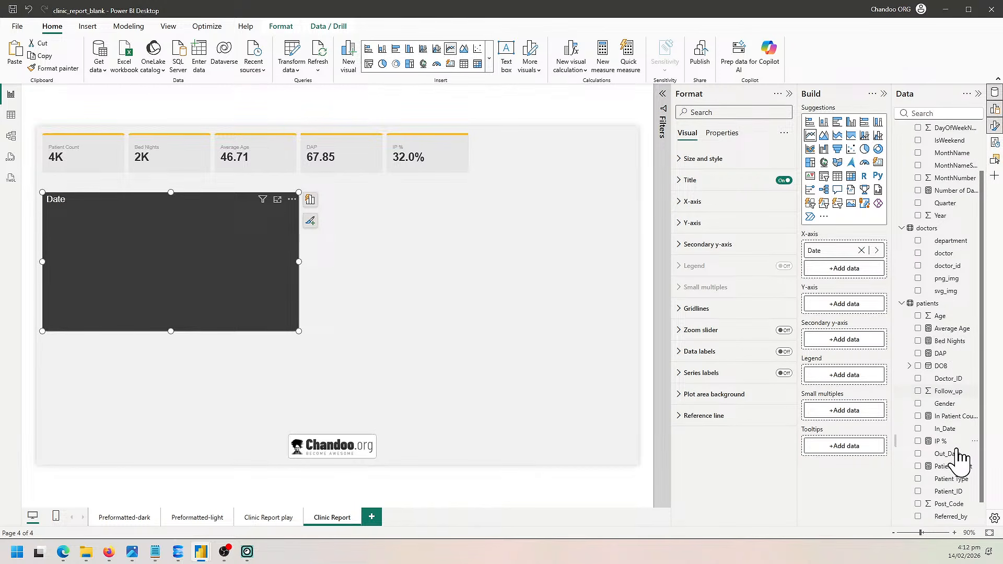
{"action": "scroll", "coordinate": [961, 464], "scroll_direction": "down", "scroll_amount": 3}
{"action": "left_click_drag", "start_coordinate": [950, 452], "coordinate": [867, 313]}
{"action": "left_click", "coordinate": [308, 366]}
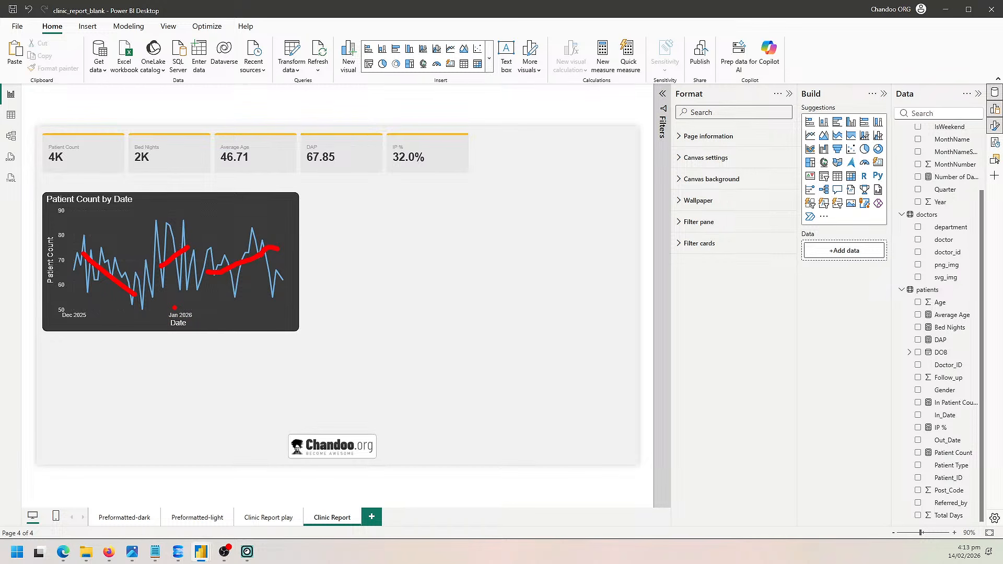
{"action": "key", "text": "Escape"}
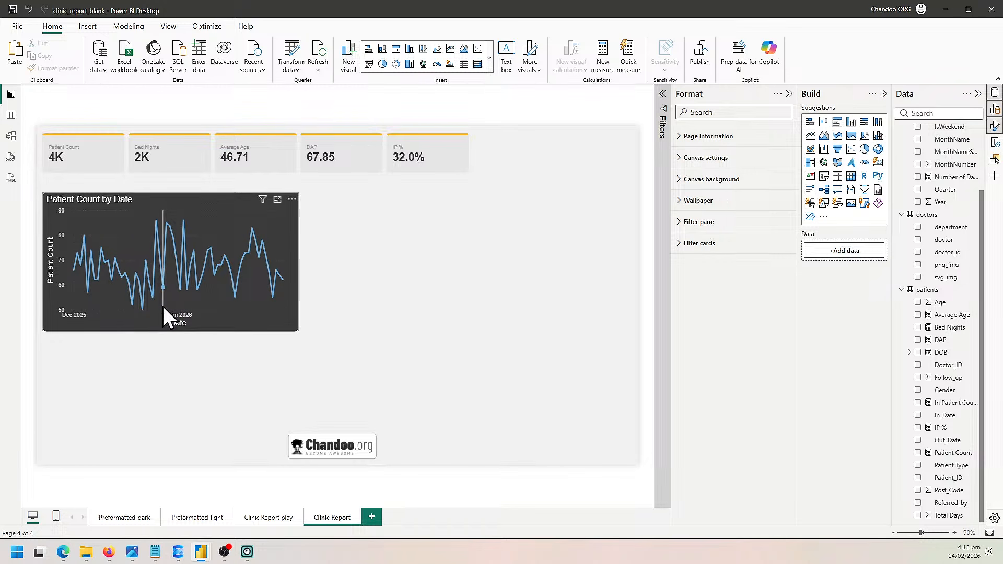
{"action": "left_click", "coordinate": [147, 327]}
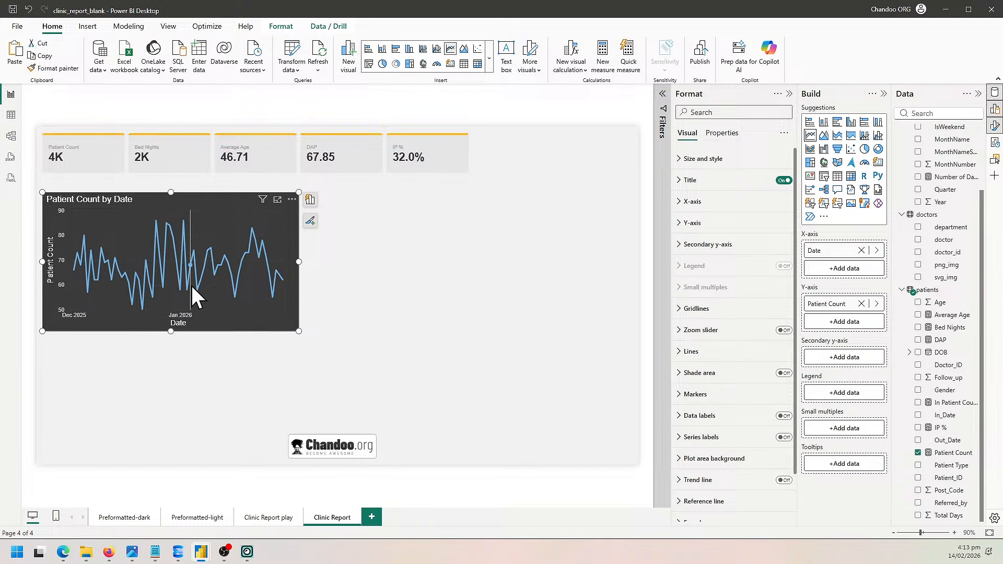
{"action": "left_click_drag", "start_coordinate": [197, 214], "coordinate": [291, 320]}
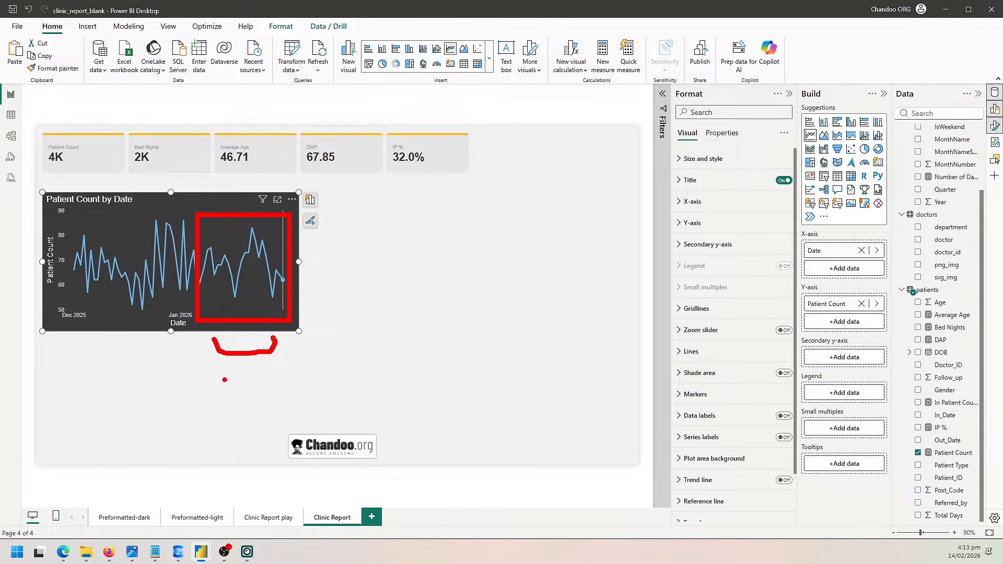
{"action": "key", "text": "Escape"}
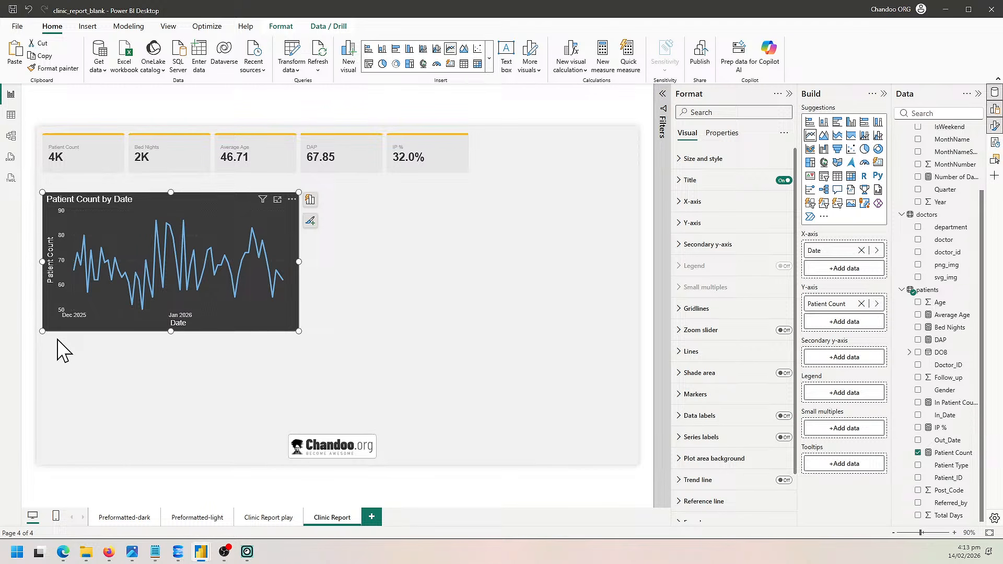
{"action": "key", "text": "ctrl+2"}
{"action": "mouse_move", "coordinate": [26, 122]}
{"action": "left_mouse_down"}
{"action": "mouse_move", "coordinate": [314, 181]}
{"action": "mouse_move", "coordinate": [496, 196]}
{"action": "left_mouse_up"}
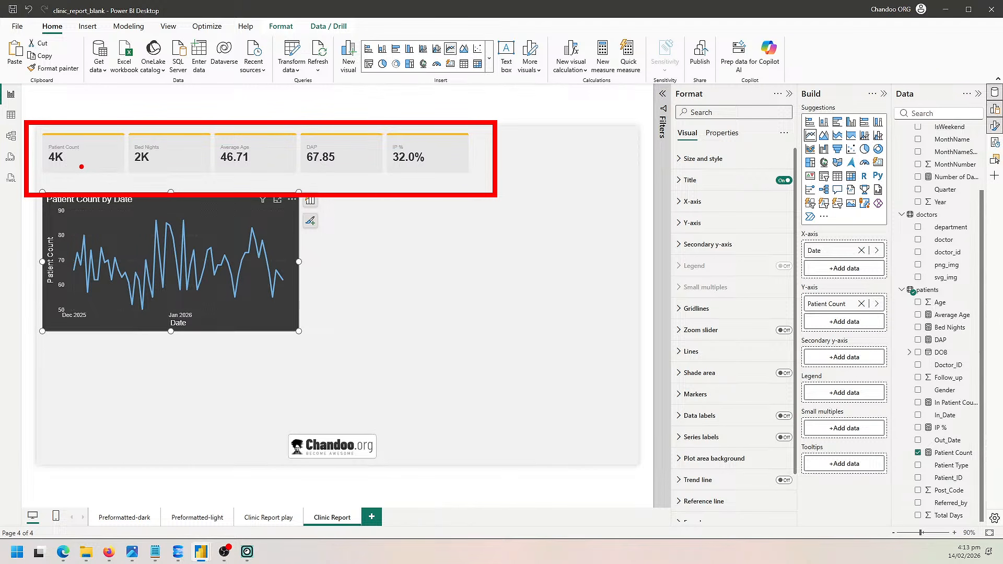
{"action": "key", "text": "Escape"}
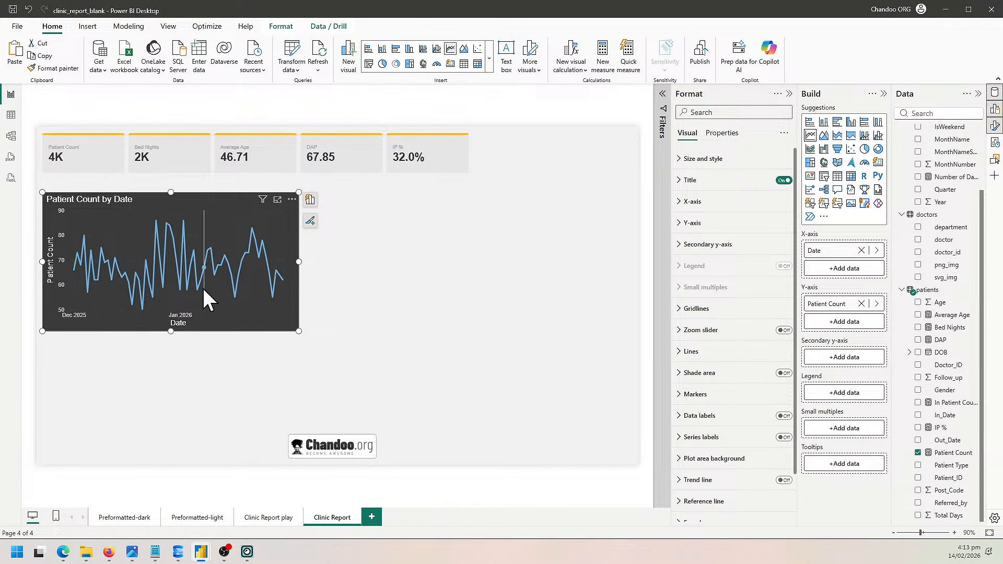
Expand the filters for the Patient Count by Date chart and switch its Date filter to advanced filtering.
{"action": "left_click", "coordinate": [664, 95]}
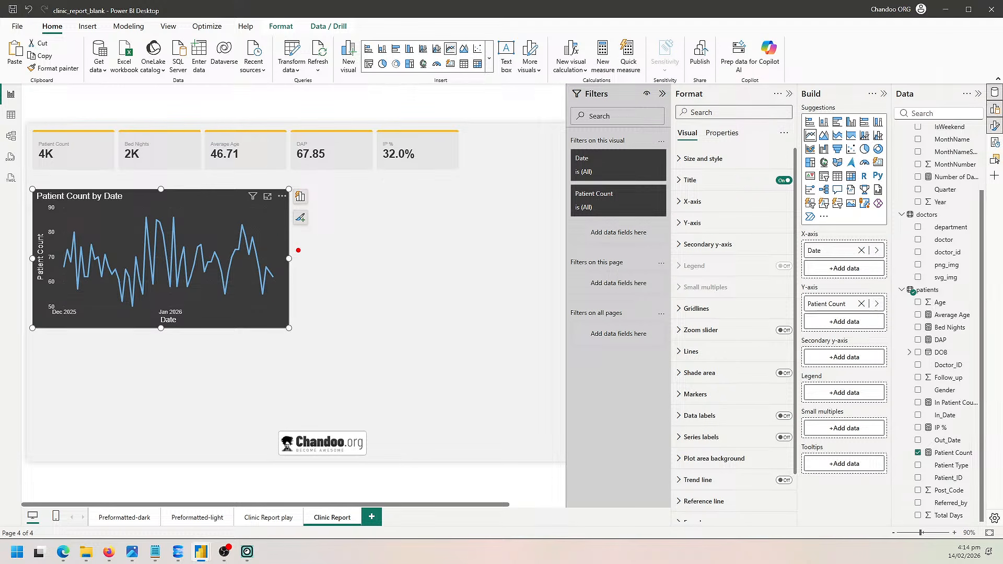
{"action": "left_click_drag", "start_coordinate": [562, 134], "coordinate": [676, 224]}
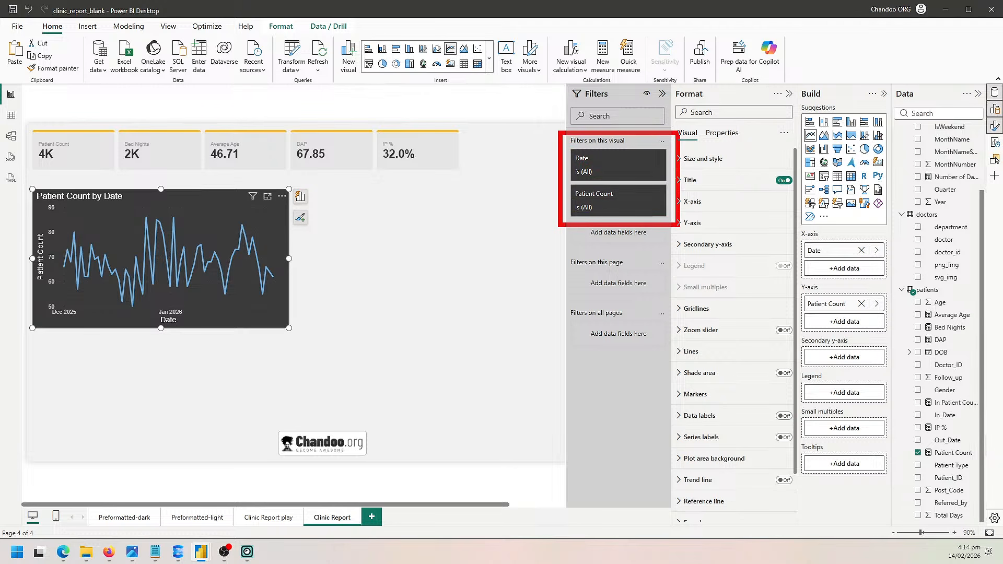
{"action": "mouse_move", "coordinate": [283, 290]}
{"action": "left_mouse_down"}
{"action": "mouse_move", "coordinate": [430, 269]}
{"action": "mouse_move", "coordinate": [541, 217]}
{"action": "left_mouse_up"}
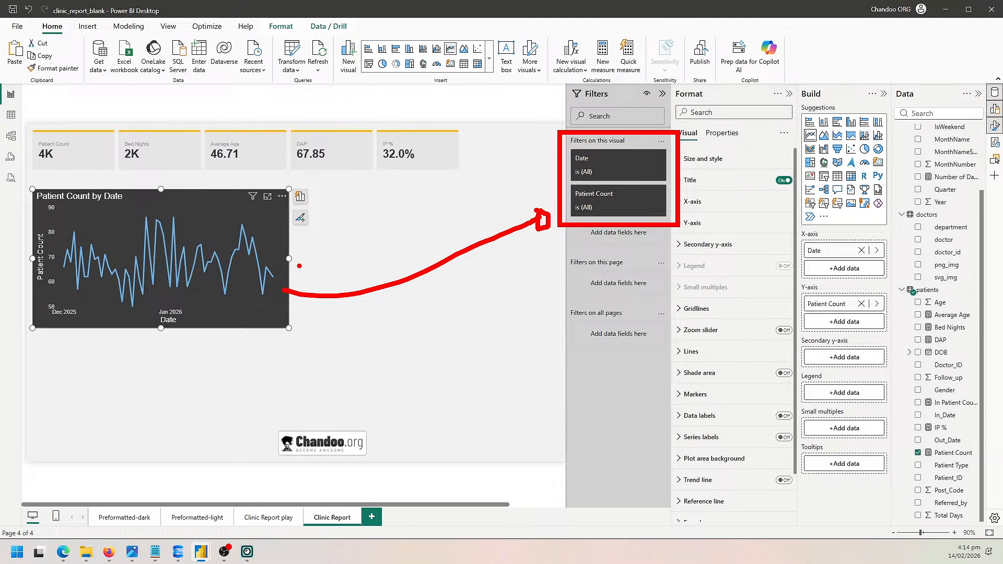
{"action": "key", "text": "Escape"}
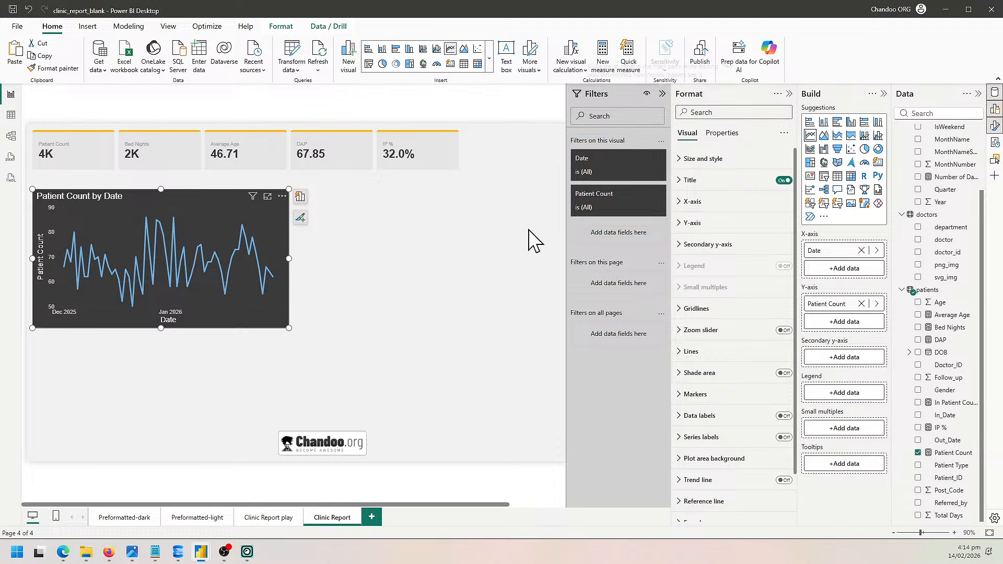
{"action": "left_click", "coordinate": [617, 167]}
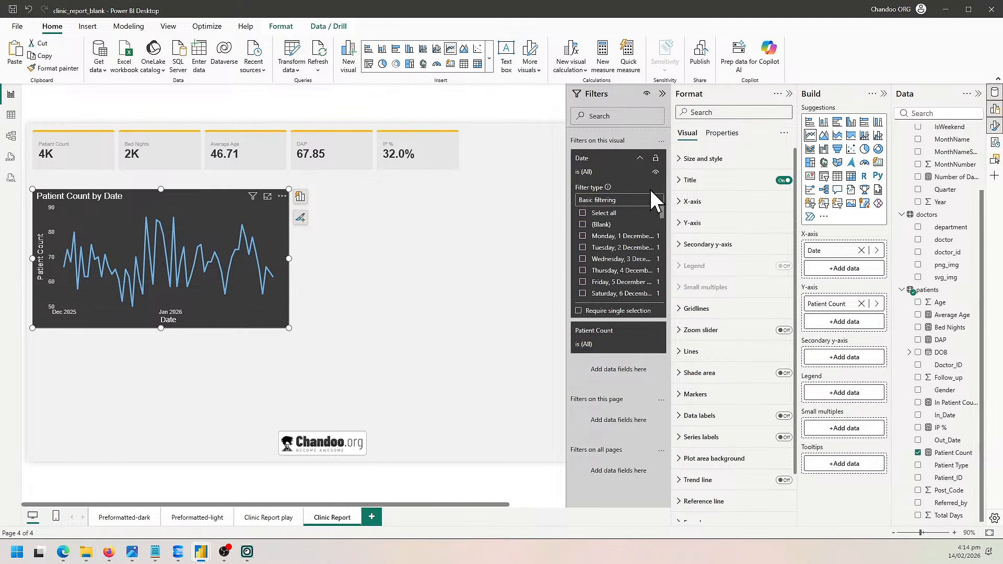
{"action": "left_click", "coordinate": [620, 201]}
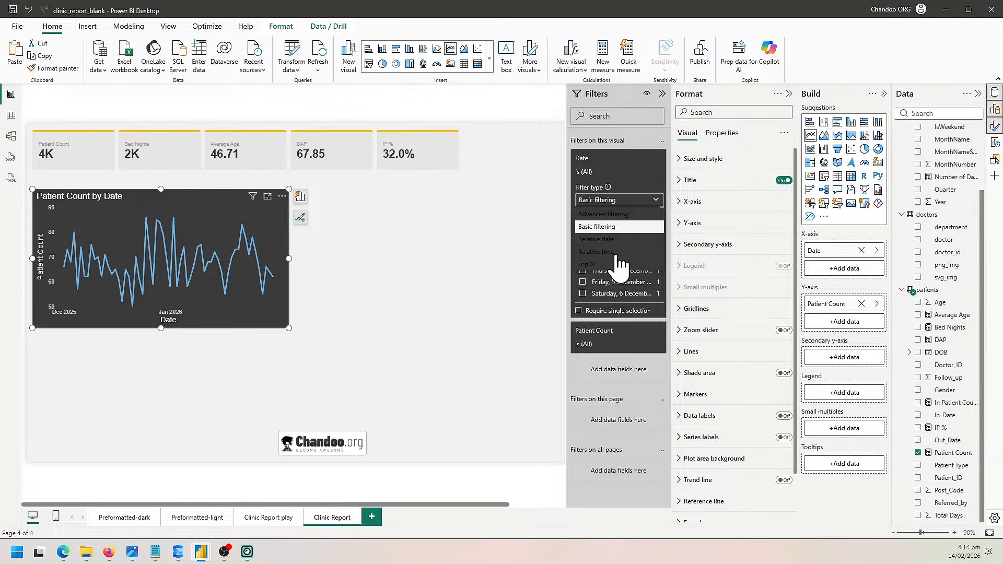
{"action": "left_click", "coordinate": [615, 214]}
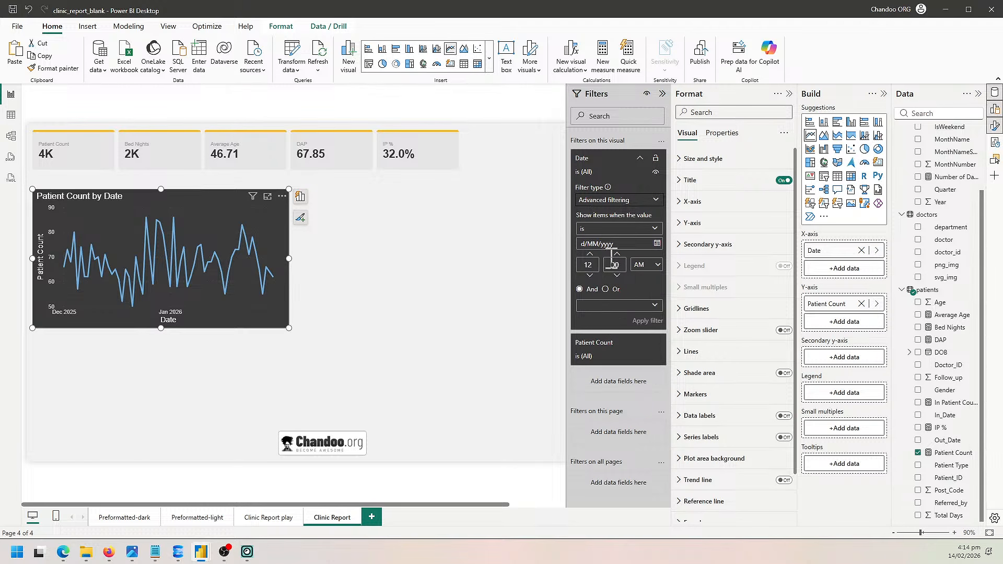
Filter the line chart to show dates on or after 10/01/2026 and apply the filter.
{"action": "left_click", "coordinate": [636, 229]}
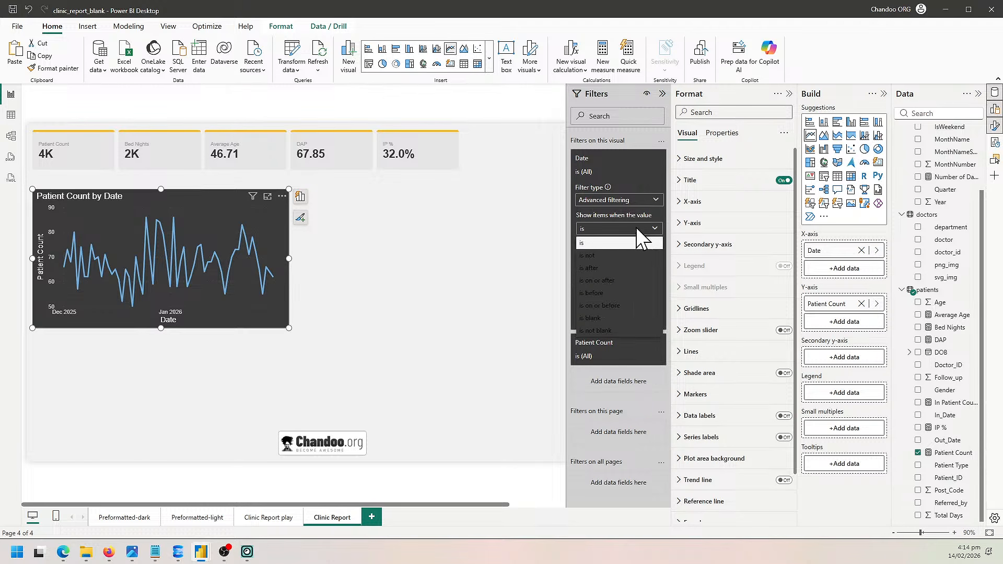
{"action": "left_click", "coordinate": [635, 224]}
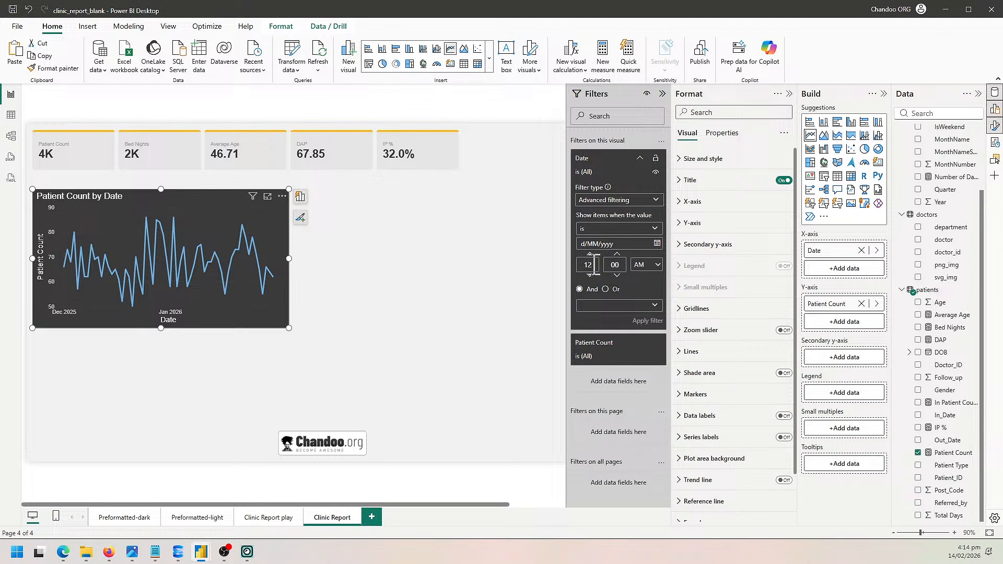
{"action": "left_click", "coordinate": [652, 230]}
{"action": "left_click", "coordinate": [627, 282]}
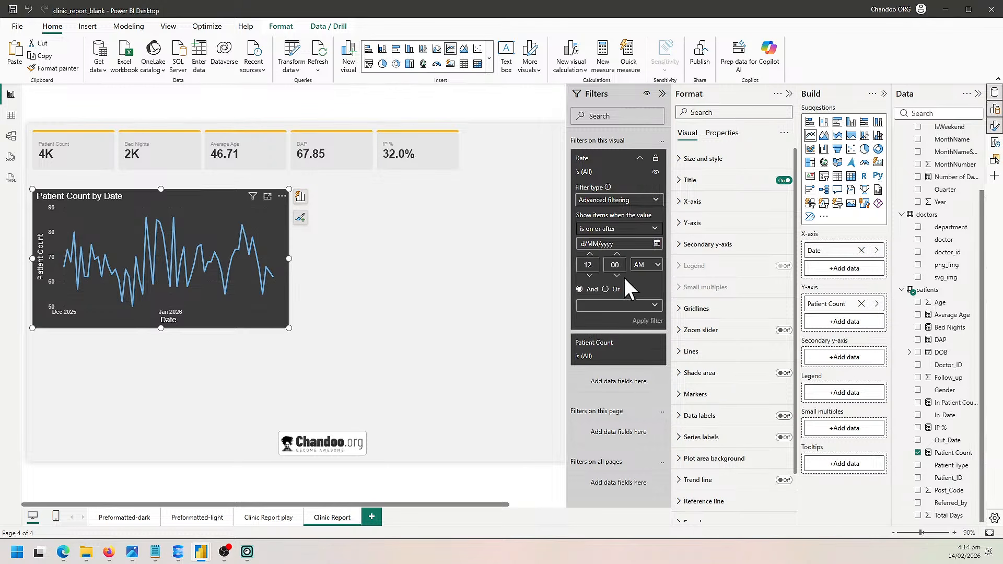
{"action": "left_click", "coordinate": [656, 243]}
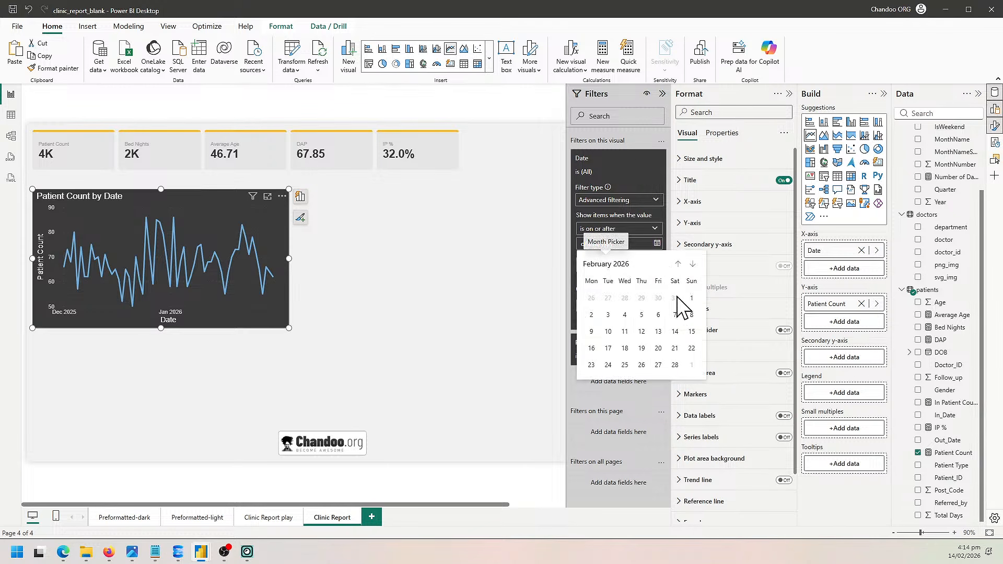
{"action": "left_click", "coordinate": [678, 263]}
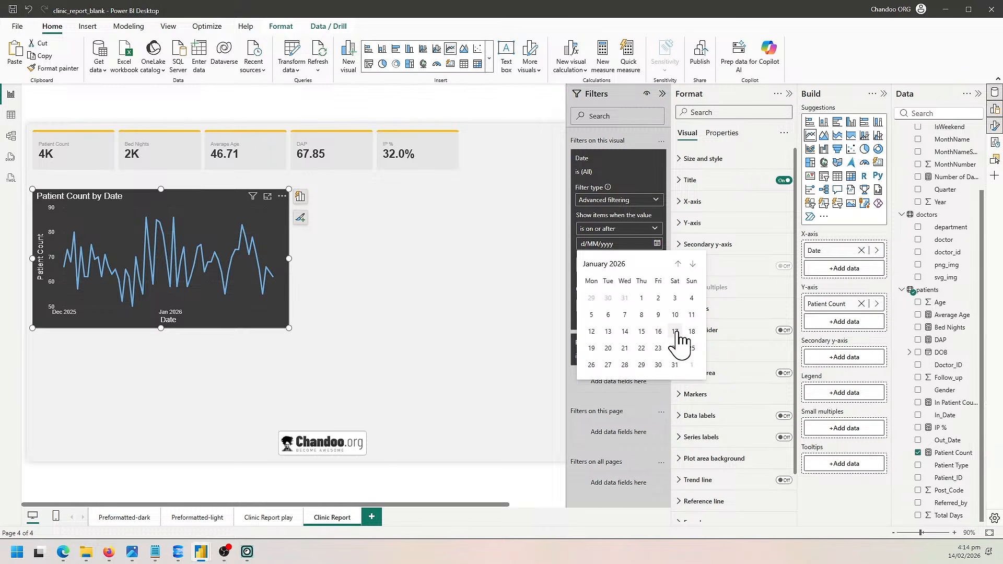
{"action": "left_click", "coordinate": [675, 315]}
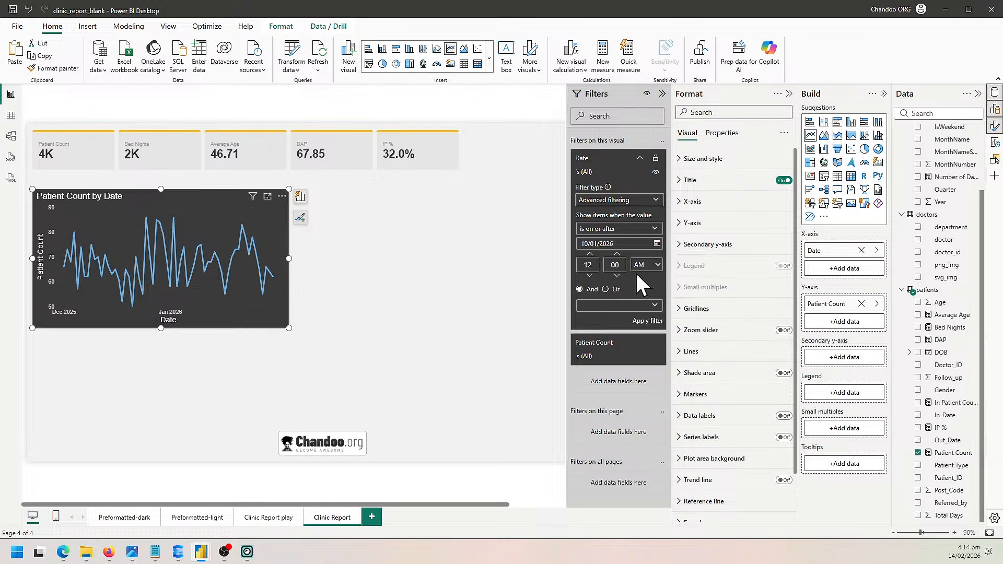
{"action": "left_click", "coordinate": [635, 322]}
{"action": "left_click", "coordinate": [361, 355]}
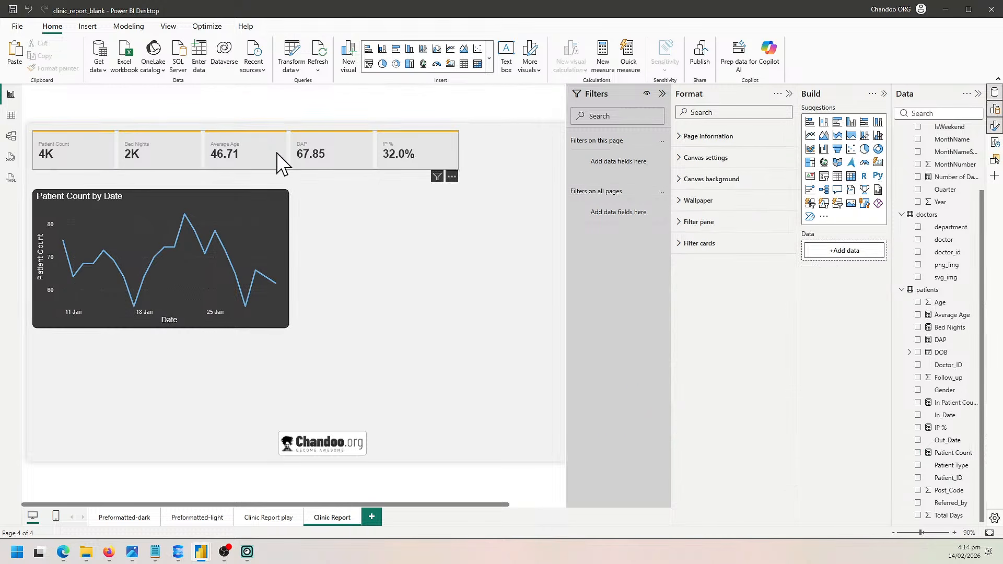
{"action": "left_click", "coordinate": [257, 322]}
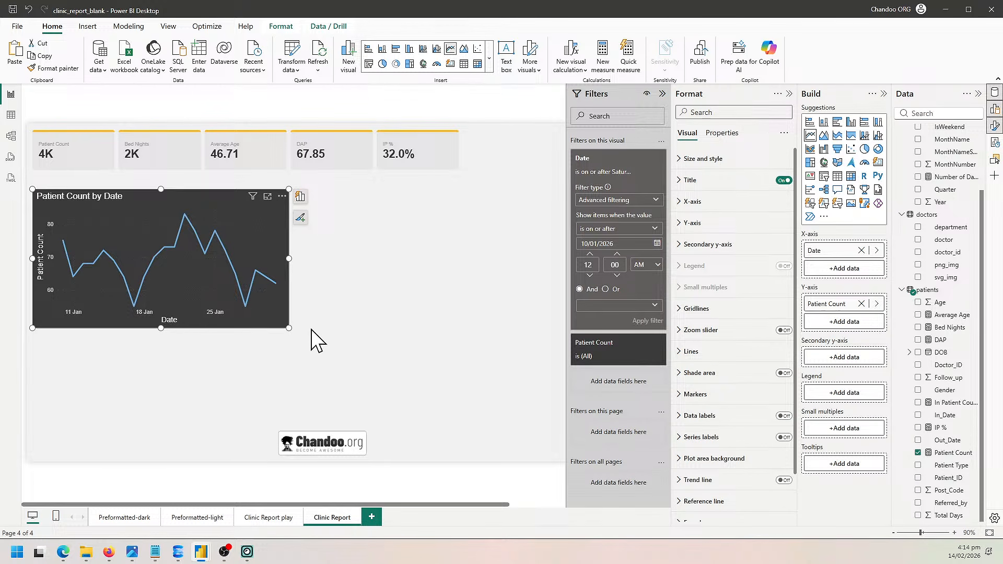
{"action": "left_click", "coordinate": [325, 275]}
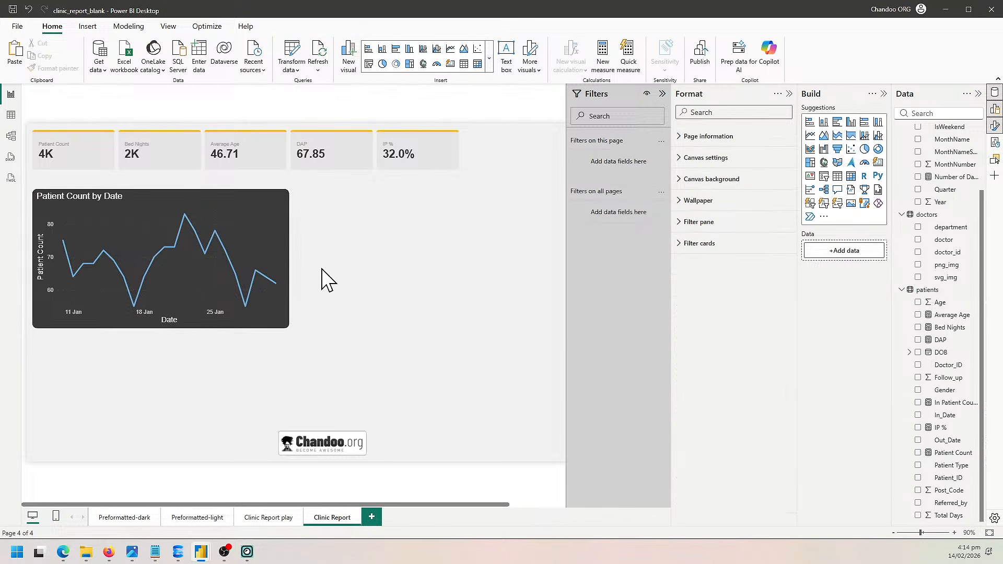
Set the background and visual border colours of the Patient Count by Date chart to light grey.
{"action": "left_click", "coordinate": [268, 207]}
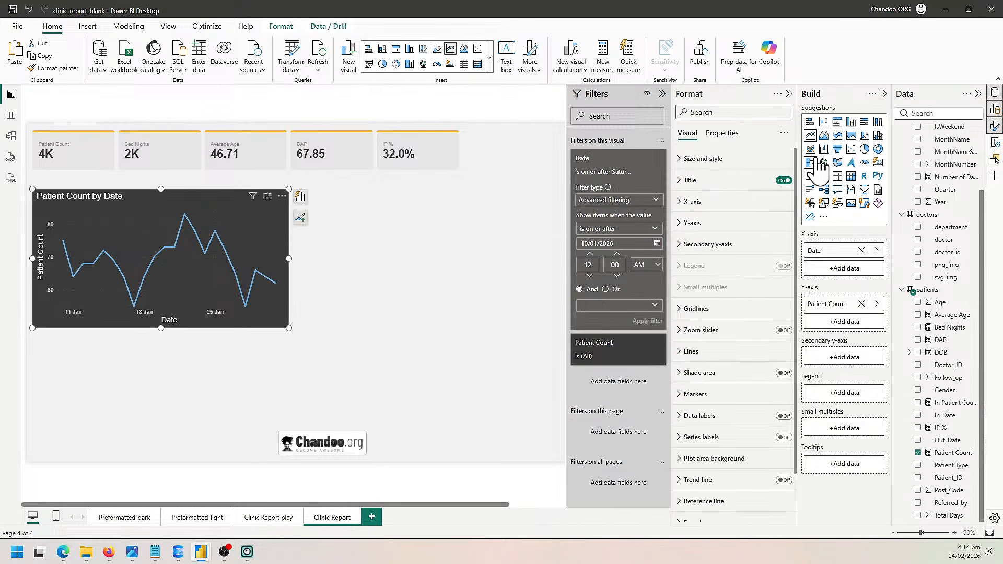
{"action": "left_click", "coordinate": [718, 159]}
{"action": "left_click", "coordinate": [719, 360]}
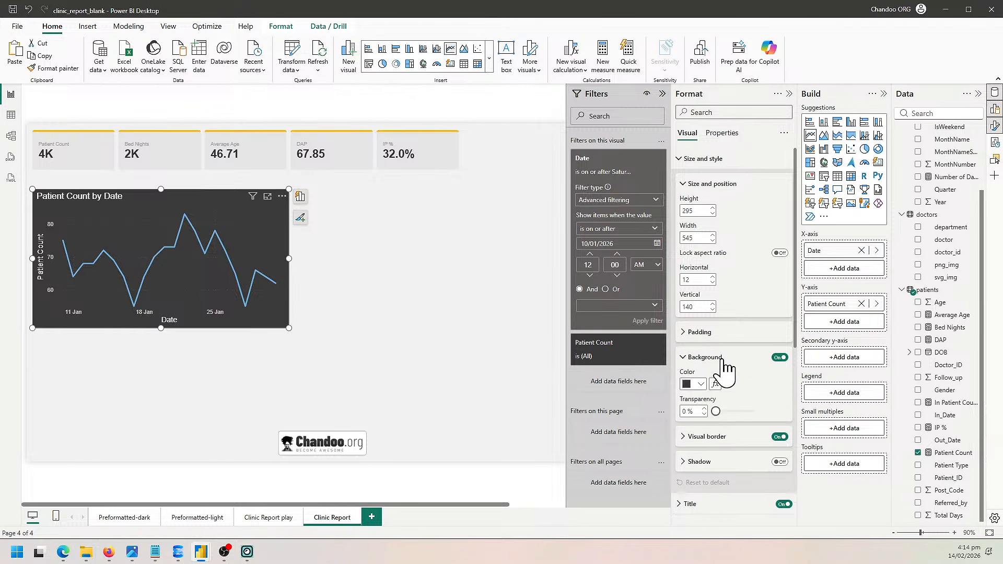
{"action": "left_click", "coordinate": [701, 385]}
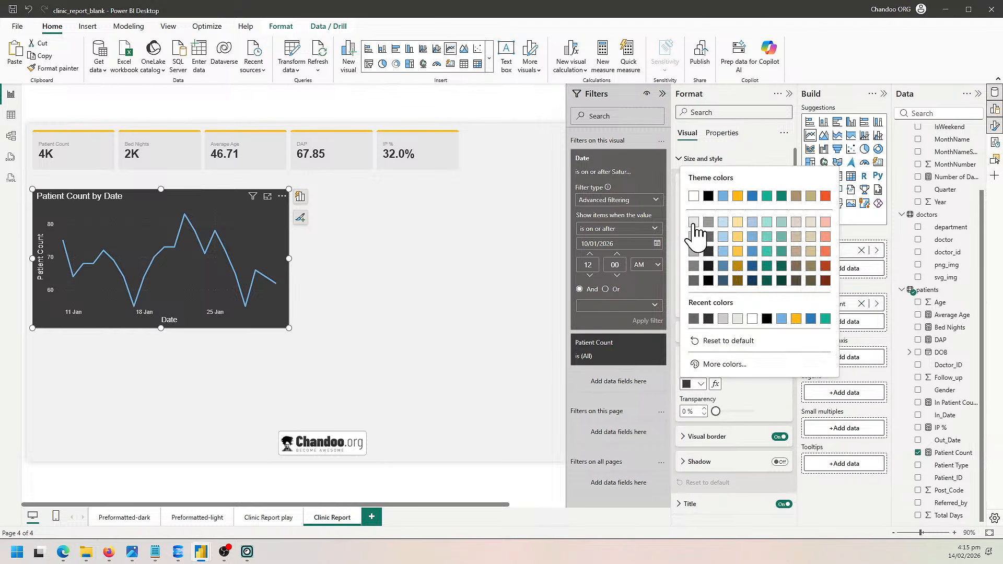
{"action": "left_click", "coordinate": [685, 226]}
{"action": "left_click", "coordinate": [724, 438]}
{"action": "left_click", "coordinate": [699, 463]}
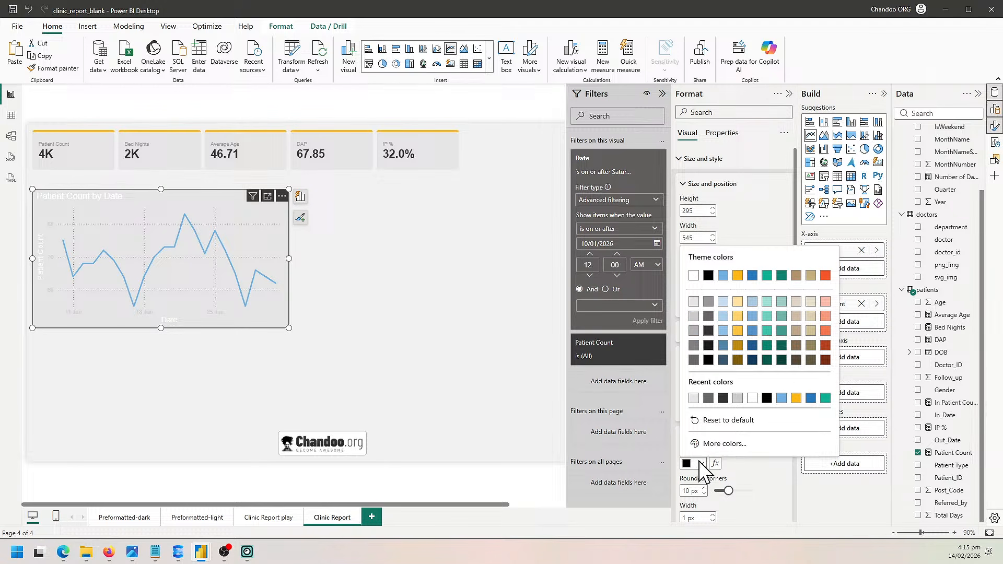
{"action": "left_click", "coordinate": [694, 301]}
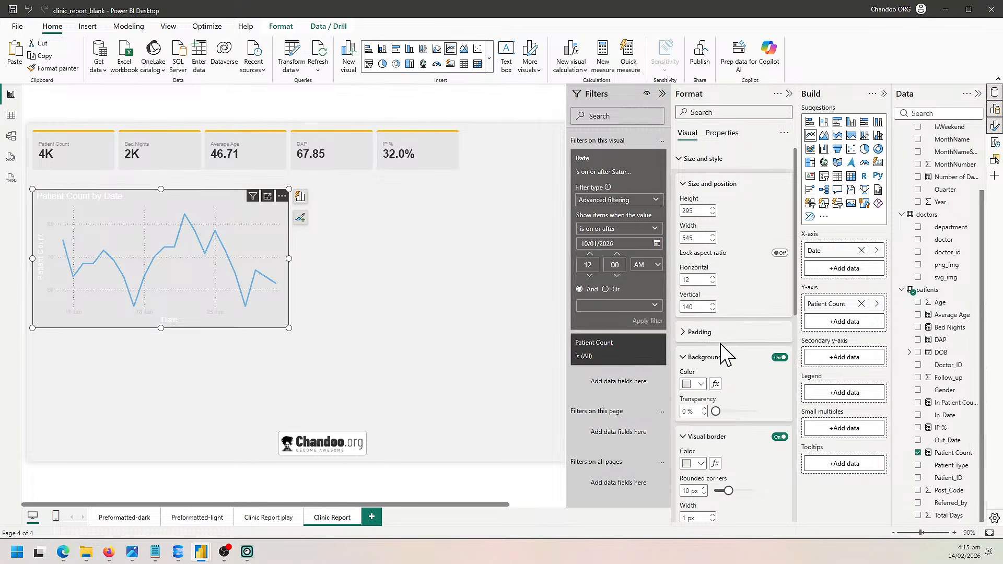
Recolour the chart's line dark blue and set its width to 1 px.
{"action": "scroll", "coordinate": [734, 274], "scroll_direction": "up", "scroll_amount": 5}
{"action": "left_click", "coordinate": [728, 297]}
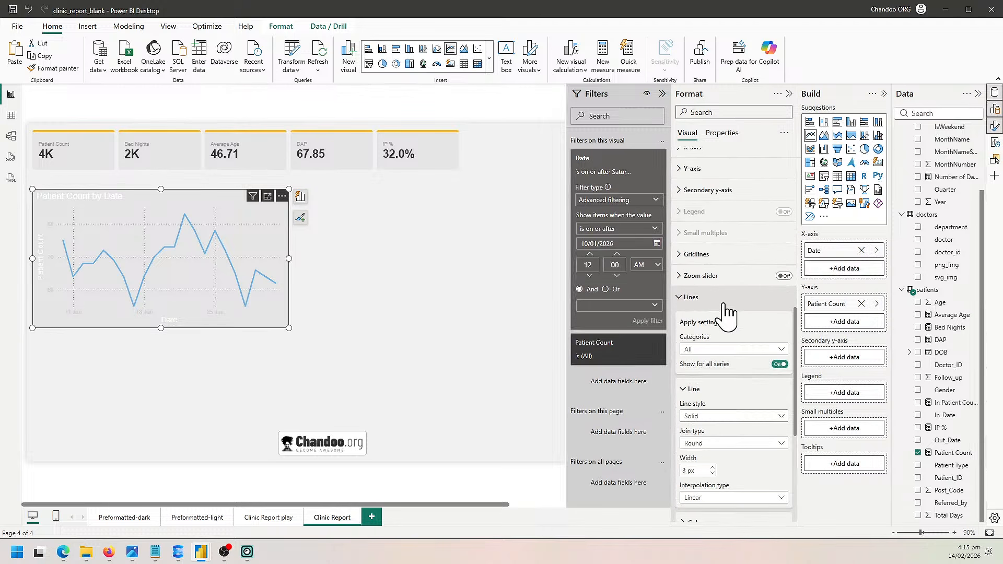
{"action": "scroll", "coordinate": [759, 399], "scroll_direction": "down", "scroll_amount": 5}
{"action": "left_click", "coordinate": [716, 313]}
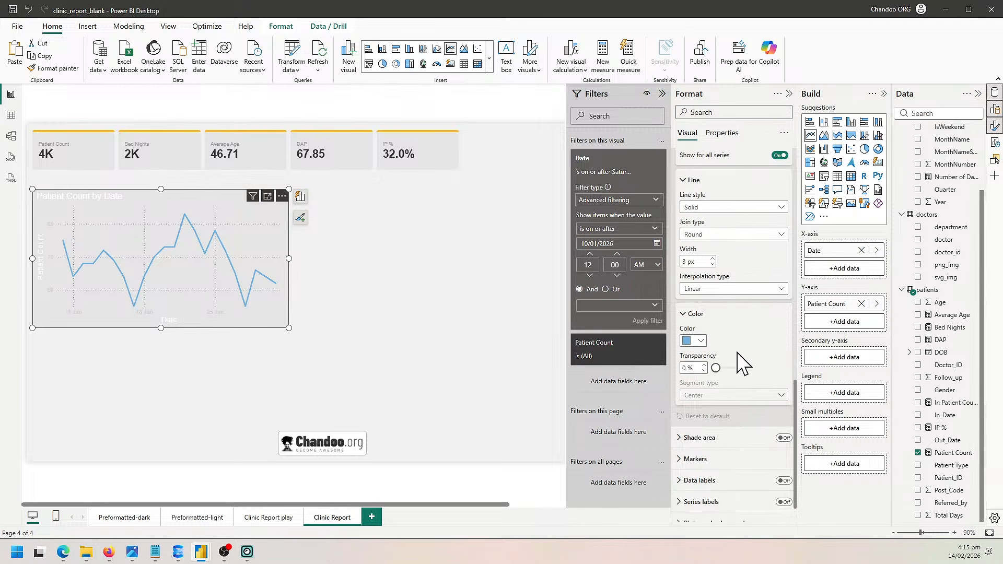
{"action": "left_click", "coordinate": [700, 341]}
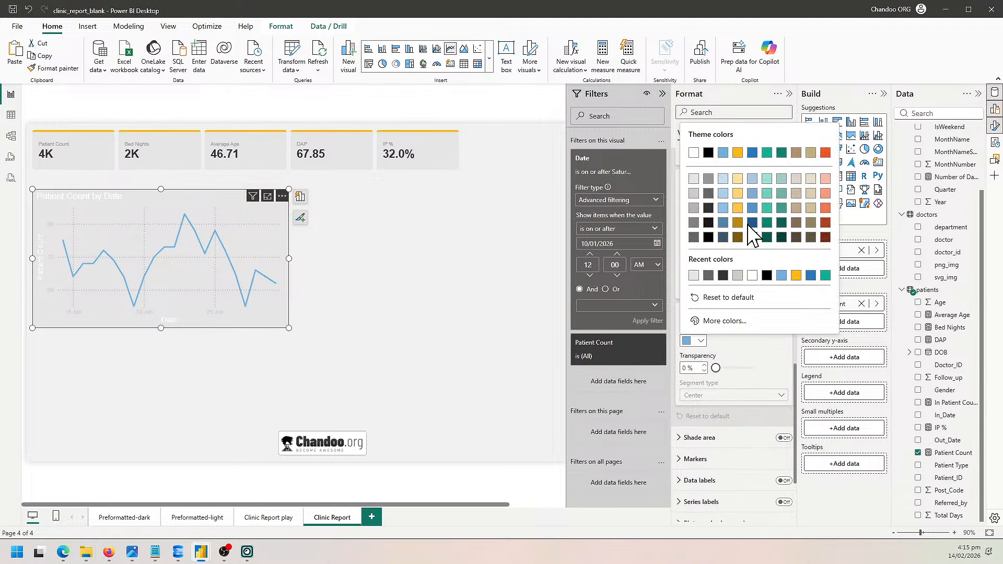
{"action": "left_click", "coordinate": [751, 223]}
{"action": "scroll", "coordinate": [734, 387], "scroll_direction": "down", "scroll_amount": 5}
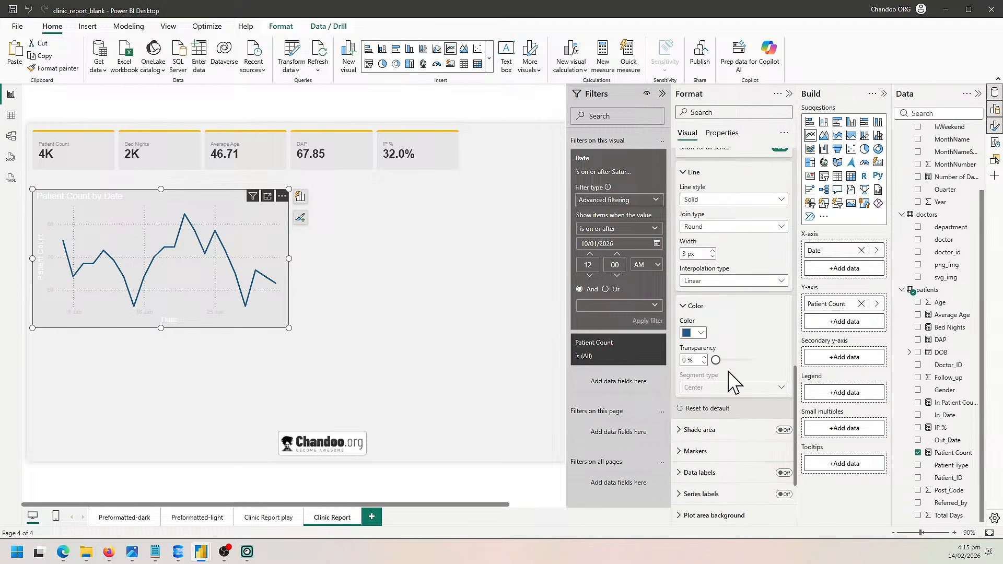
{"action": "scroll", "coordinate": [721, 353], "scroll_direction": "up", "scroll_amount": 4}
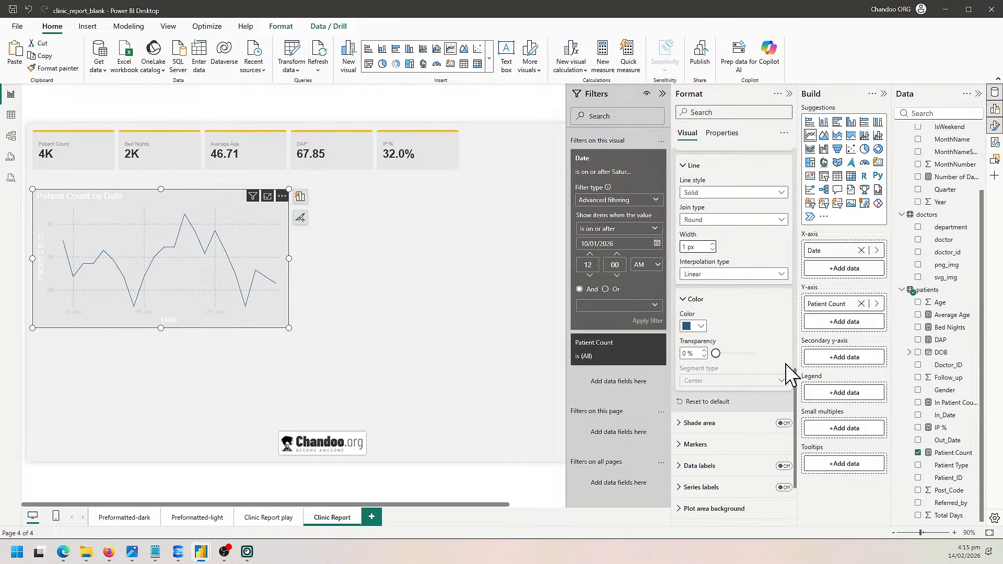
Turn on data labels for the line chart and set their value colour to dark grey.
{"action": "scroll", "coordinate": [768, 381], "scroll_direction": "down", "scroll_amount": 3}
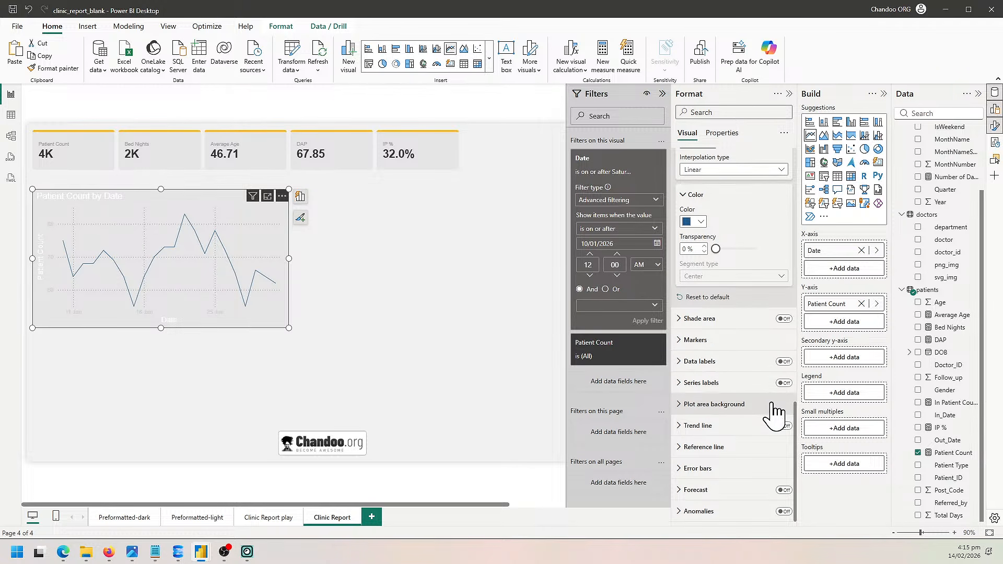
{"action": "left_click", "coordinate": [783, 361]}
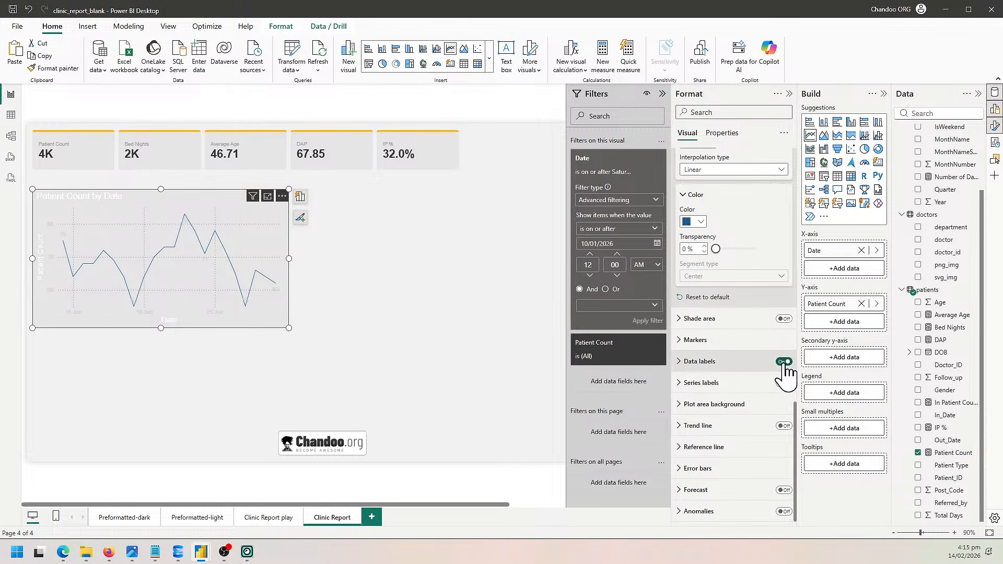
{"action": "left_click", "coordinate": [741, 365]}
{"action": "scroll", "coordinate": [747, 408], "scroll_direction": "down", "scroll_amount": 4}
{"action": "scroll", "coordinate": [752, 439], "scroll_direction": "down", "scroll_amount": 3}
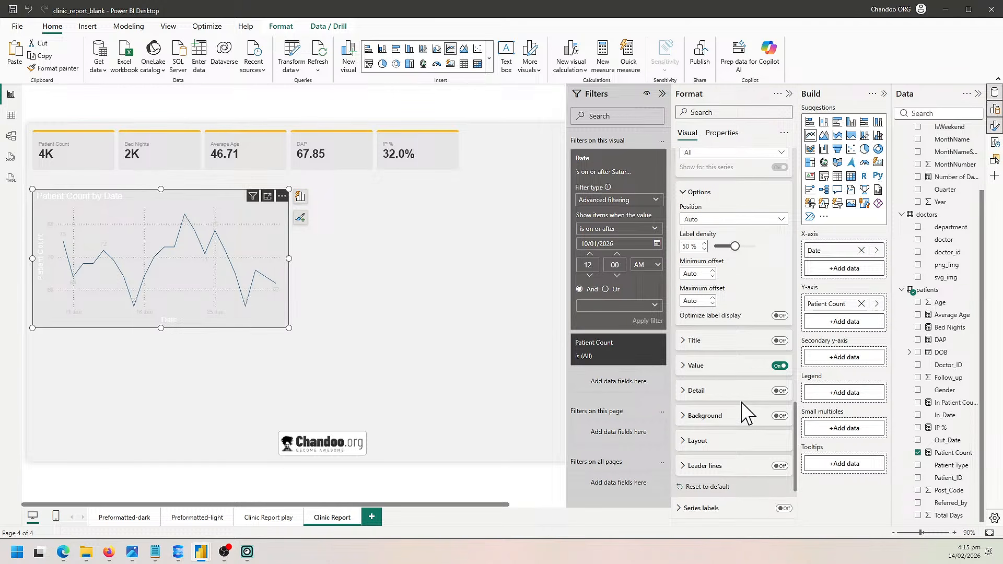
{"action": "left_click", "coordinate": [744, 367]}
{"action": "left_click", "coordinate": [704, 472]}
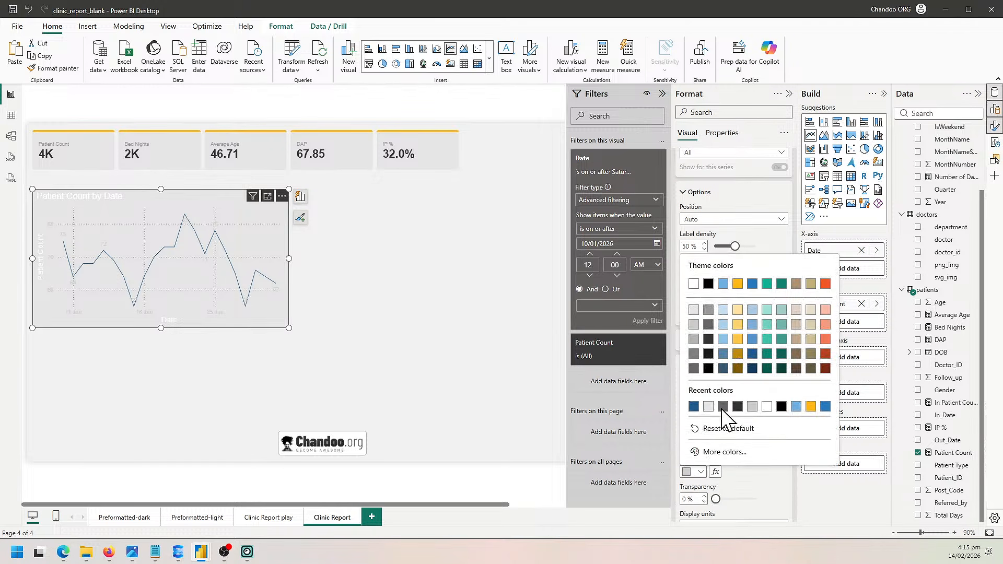
{"action": "left_click", "coordinate": [708, 339]}
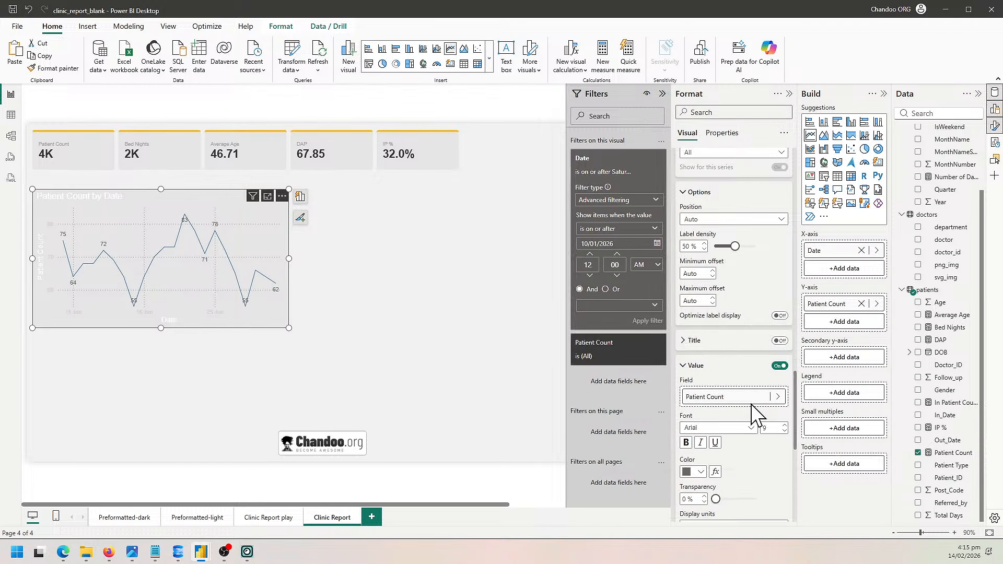
Set the Patient Count by Date chart's title text to dark grey and make it bold.
{"action": "scroll", "coordinate": [762, 360], "scroll_direction": "up", "scroll_amount": 1}
{"action": "scroll", "coordinate": [761, 360], "scroll_direction": "up", "scroll_amount": 5}
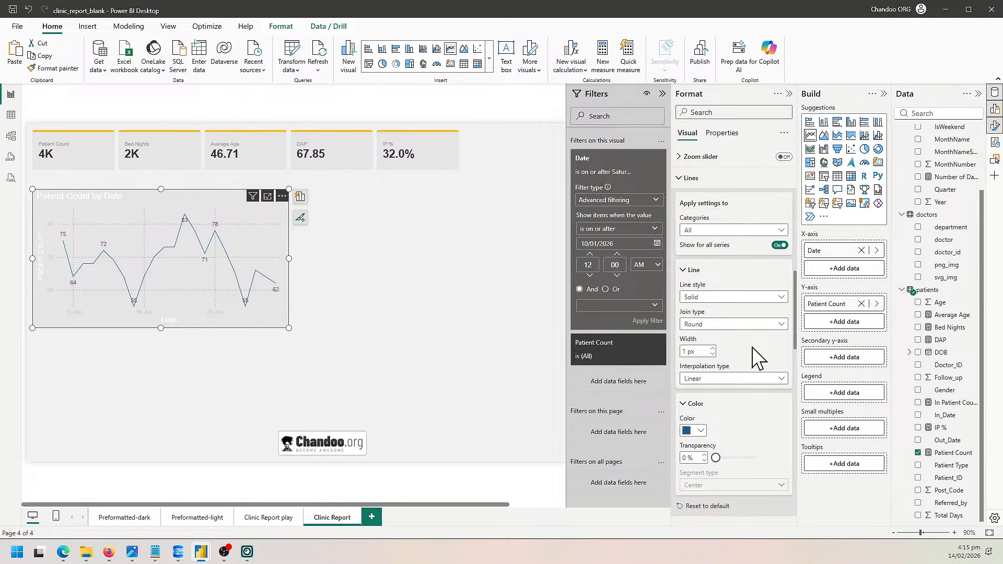
{"action": "scroll", "coordinate": [757, 360], "scroll_direction": "up", "scroll_amount": 10}
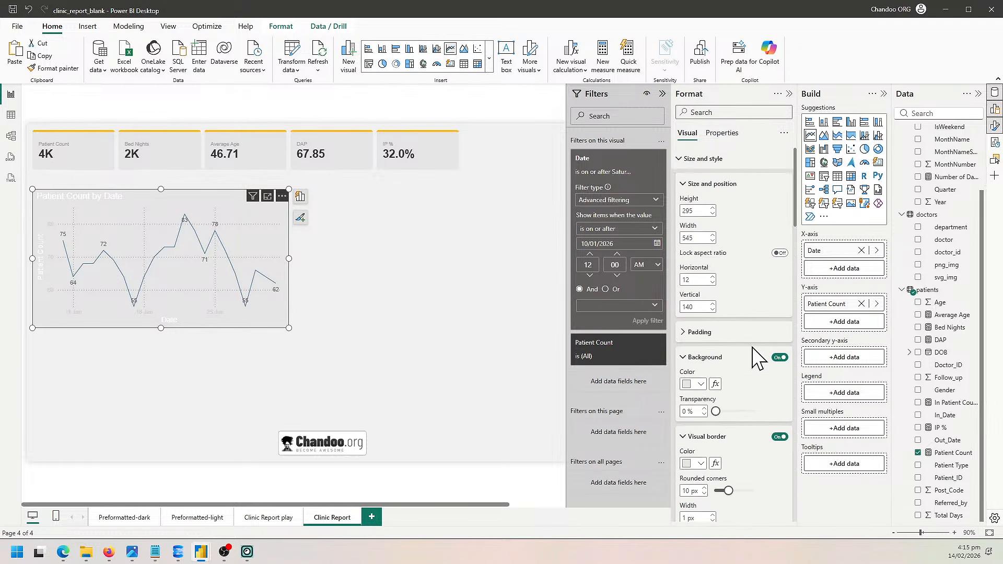
{"action": "scroll", "coordinate": [757, 359], "scroll_direction": "down", "scroll_amount": 3}
{"action": "scroll", "coordinate": [757, 360], "scroll_direction": "down", "scroll_amount": 4}
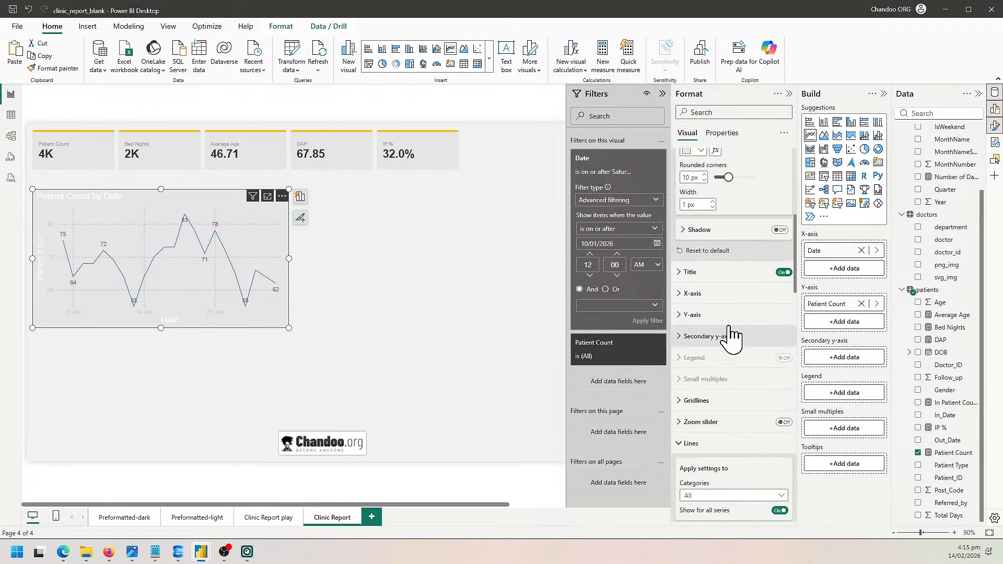
{"action": "left_click", "coordinate": [719, 273]}
{"action": "left_click", "coordinate": [700, 422]}
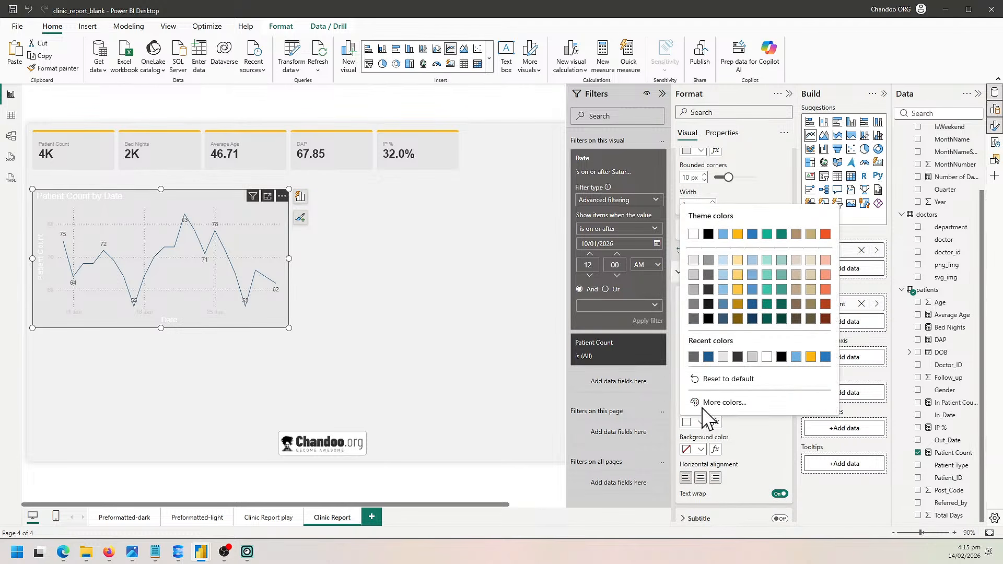
{"action": "left_click", "coordinate": [707, 292]}
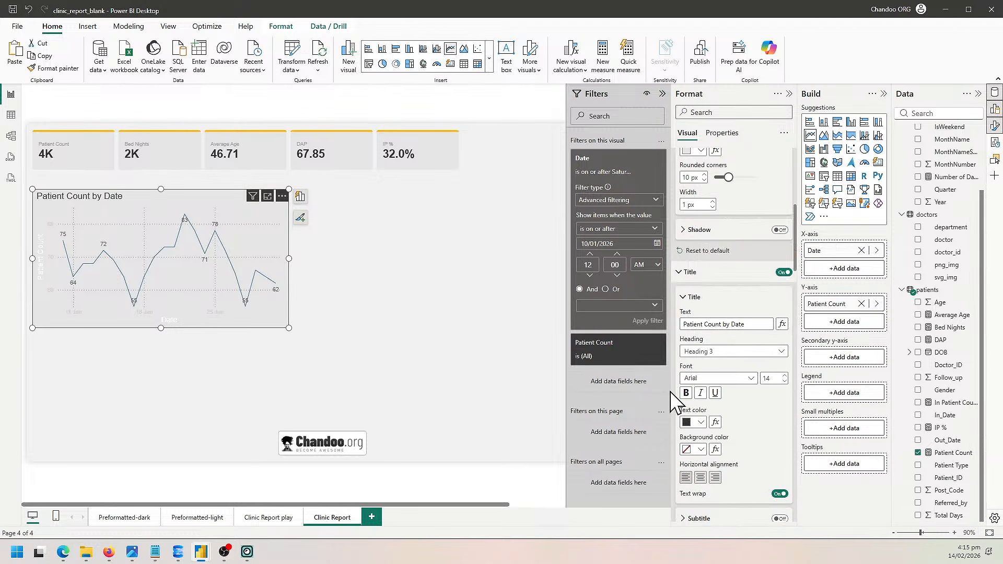
{"action": "left_click", "coordinate": [685, 392]}
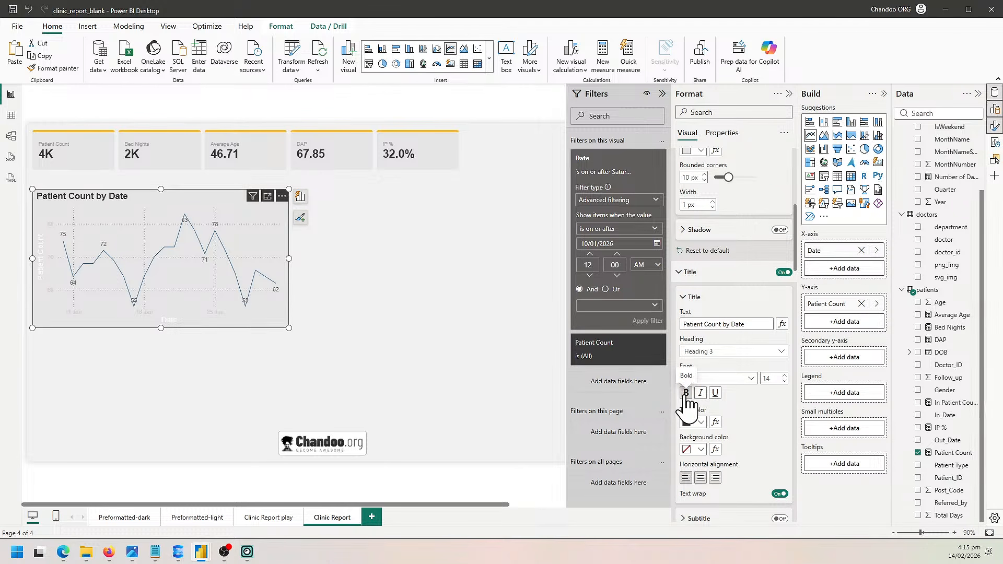
{"action": "left_click", "coordinate": [697, 272]}
Turn off the values and the title of the line chart's Y-axis.
{"action": "scroll", "coordinate": [739, 357], "scroll_direction": "down", "scroll_amount": 4}
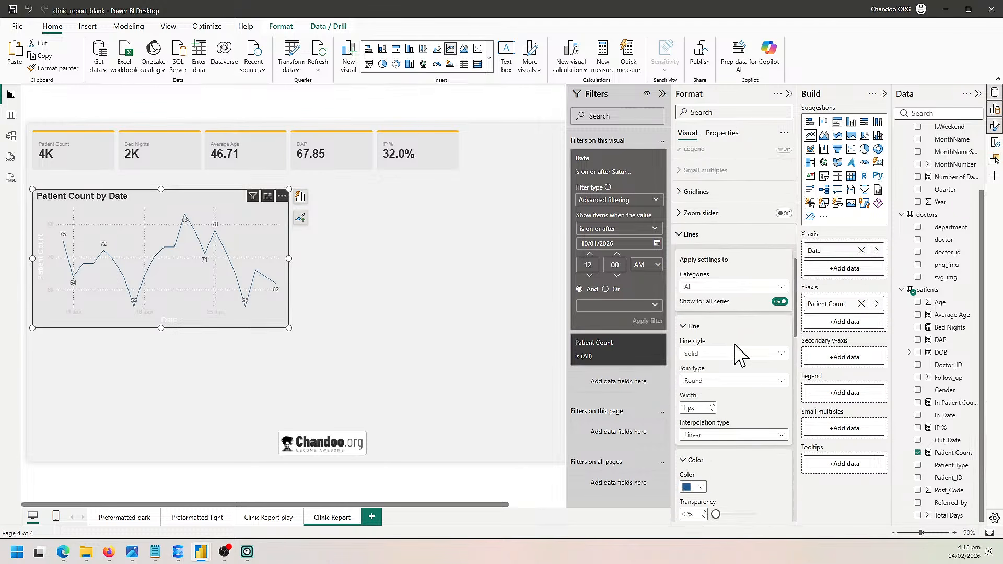
{"action": "scroll", "coordinate": [739, 357], "scroll_direction": "down", "scroll_amount": 1}
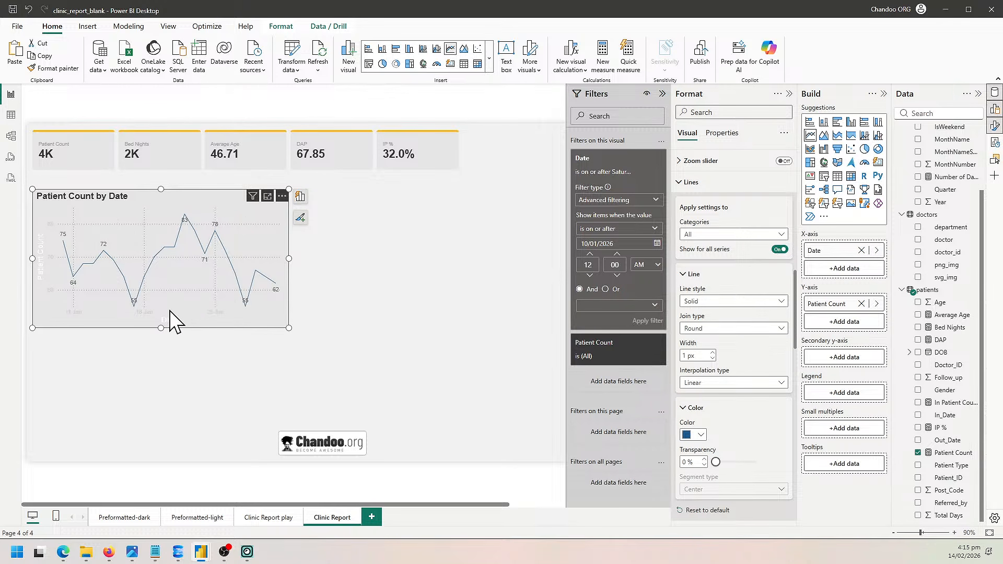
{"action": "scroll", "coordinate": [737, 316], "scroll_direction": "up", "scroll_amount": 5}
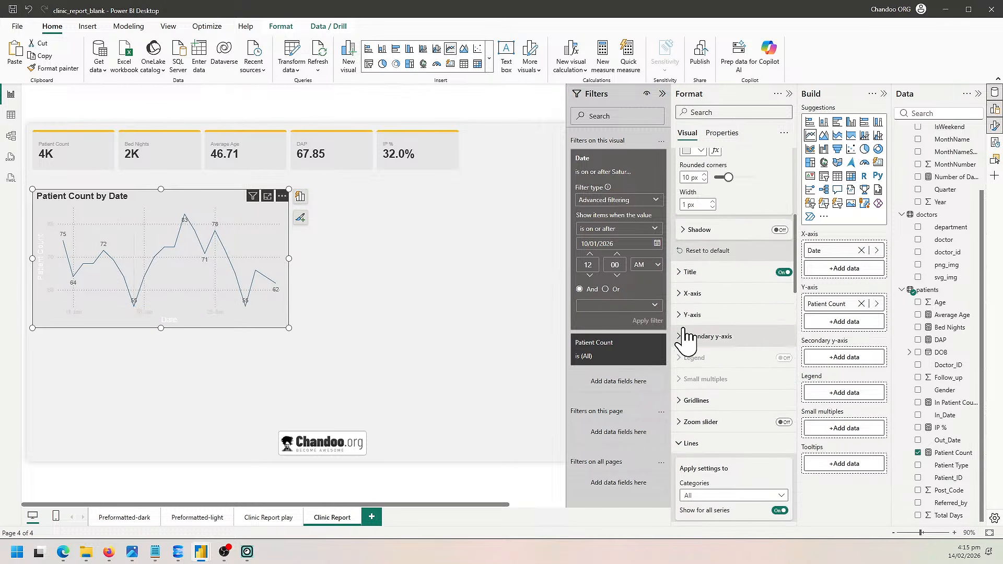
{"action": "left_click", "coordinate": [683, 294]}
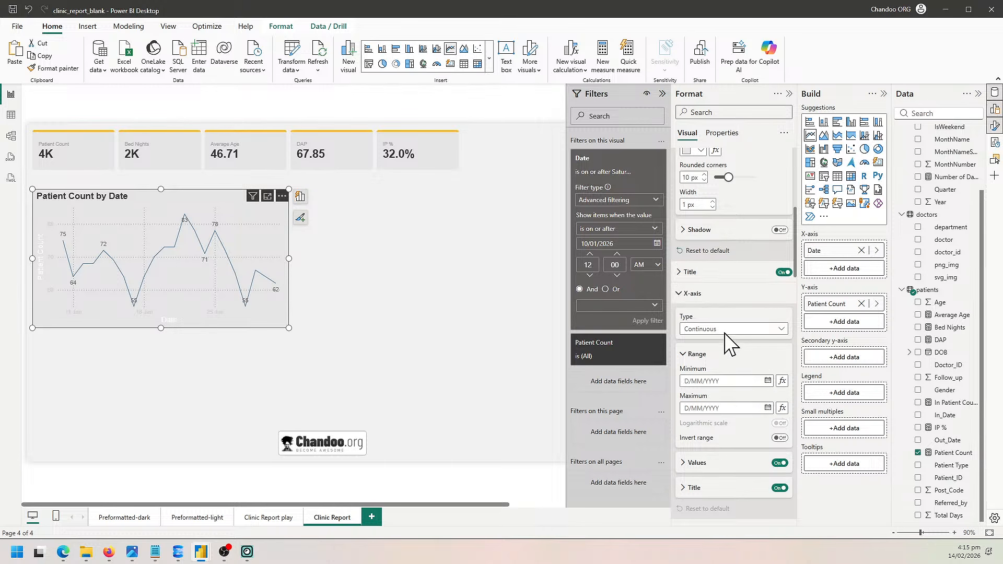
{"action": "left_click", "coordinate": [692, 293]}
{"action": "left_click", "coordinate": [693, 314]}
{"action": "scroll", "coordinate": [789, 402], "scroll_direction": "down", "scroll_amount": 1}
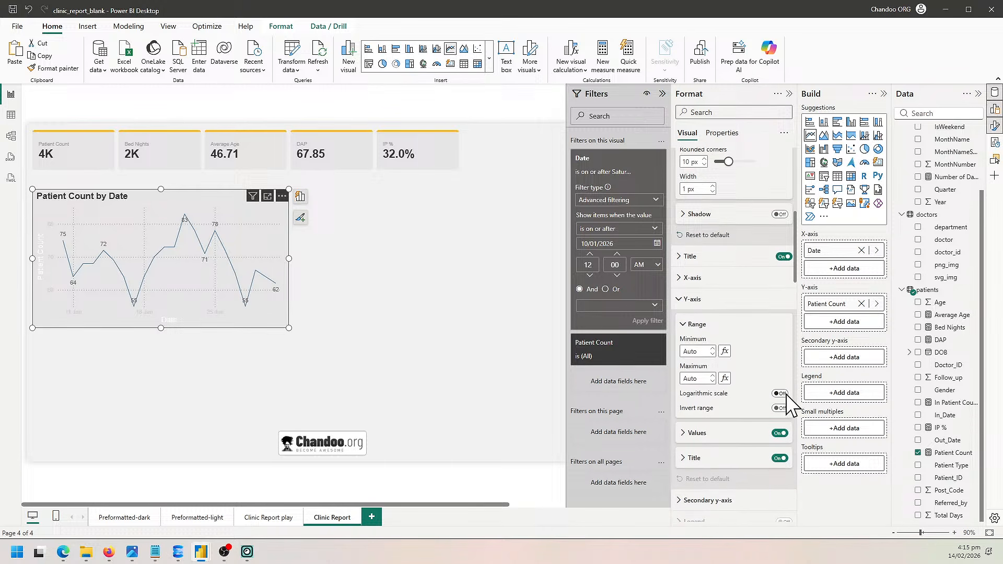
{"action": "scroll", "coordinate": [789, 402], "scroll_direction": "down", "scroll_amount": 3}
{"action": "left_click", "coordinate": [779, 343]}
{"action": "left_click", "coordinate": [780, 370]}
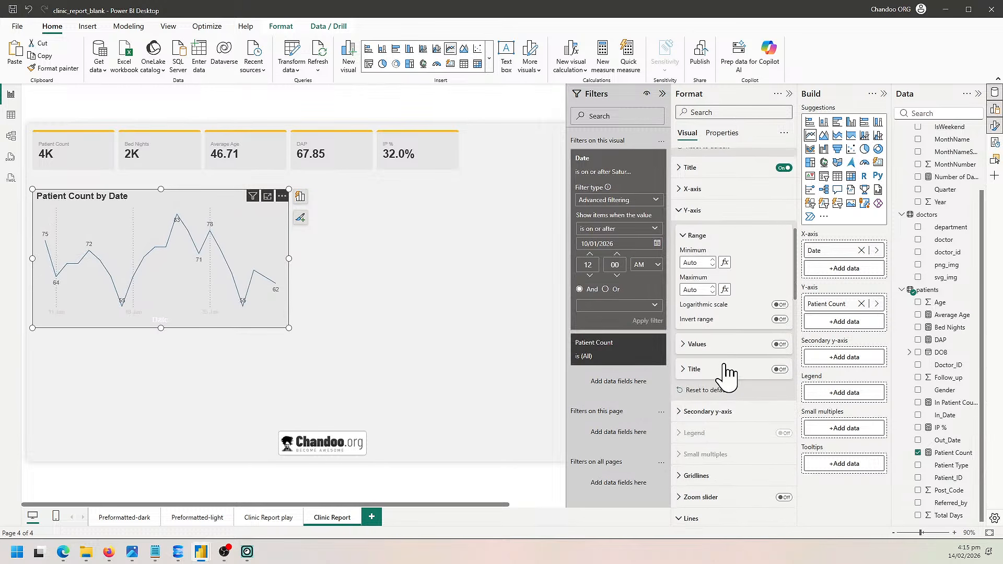
Set the colour of the line chart's X-axis values to dark grey and turn off the X-axis title.
{"action": "left_click", "coordinate": [697, 189]}
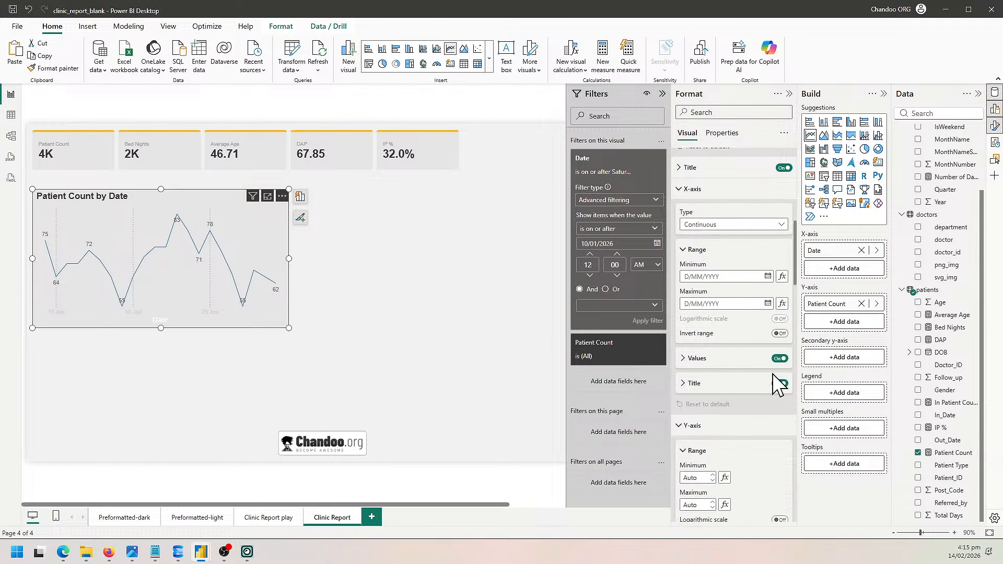
{"action": "left_click", "coordinate": [716, 359]}
{"action": "scroll", "coordinate": [739, 409], "scroll_direction": "down", "scroll_amount": 1}
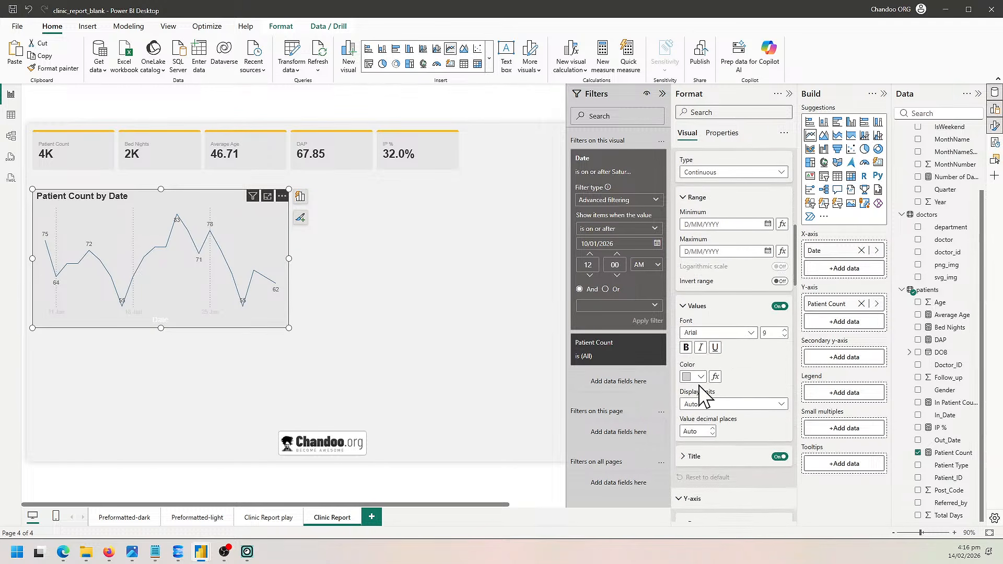
{"action": "left_click", "coordinate": [699, 377]}
{"action": "left_click", "coordinate": [708, 244]}
{"action": "left_click", "coordinate": [778, 457]}
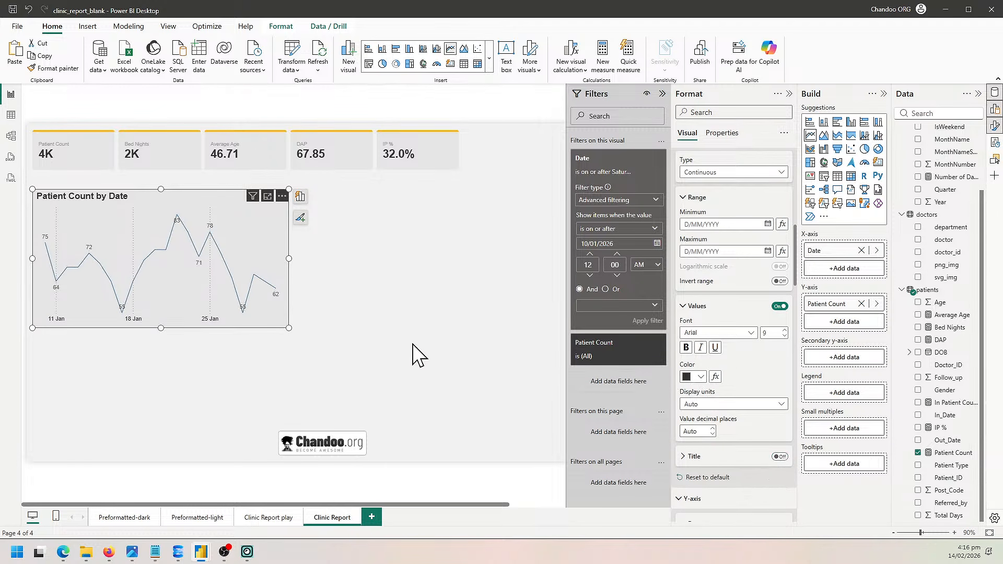
Turn off the vertical gridlines of the Patient Count by Date chart.
{"action": "scroll", "coordinate": [781, 405], "scroll_direction": "down", "scroll_amount": 10}
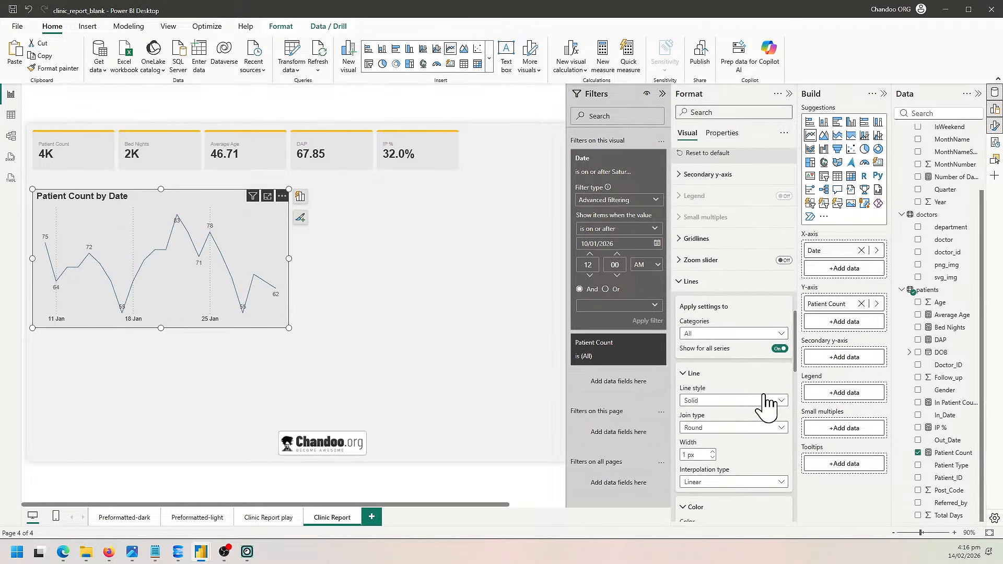
{"action": "scroll", "coordinate": [767, 407], "scroll_direction": "down", "scroll_amount": 2}
{"action": "scroll", "coordinate": [766, 406], "scroll_direction": "down", "scroll_amount": 10}
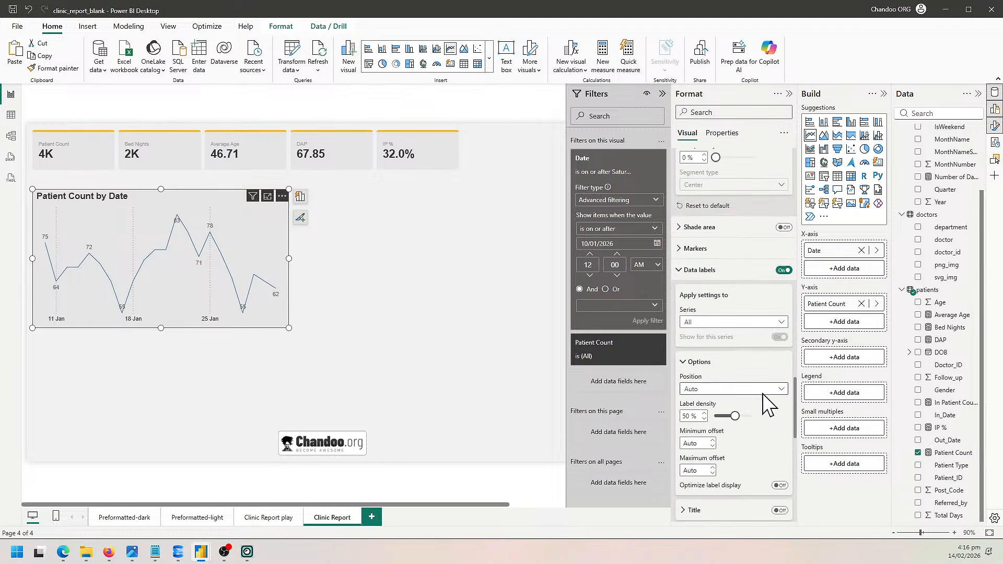
{"action": "scroll", "coordinate": [721, 372], "scroll_direction": "down", "scroll_amount": 10}
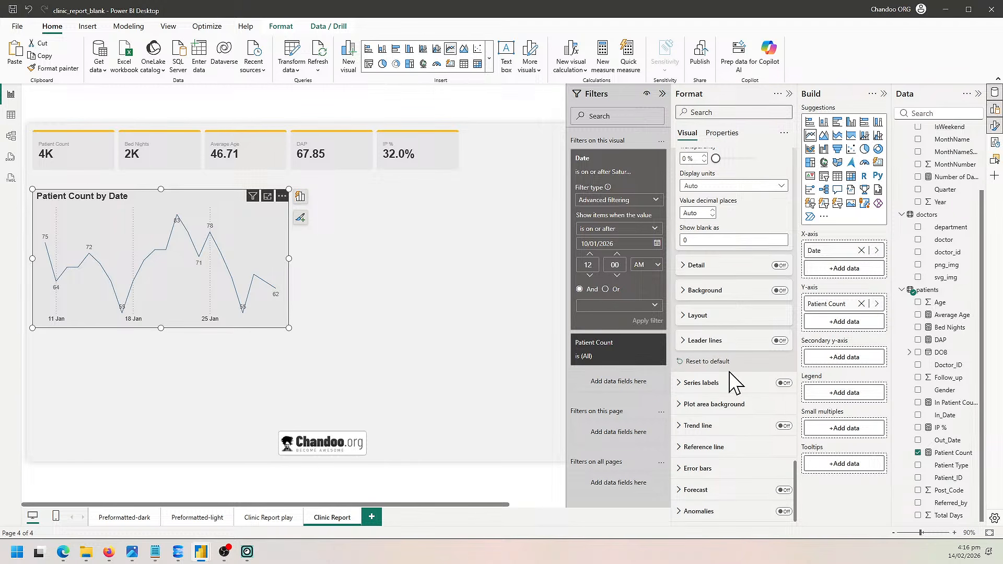
{"action": "scroll", "coordinate": [734, 392], "scroll_direction": "up", "scroll_amount": 15}
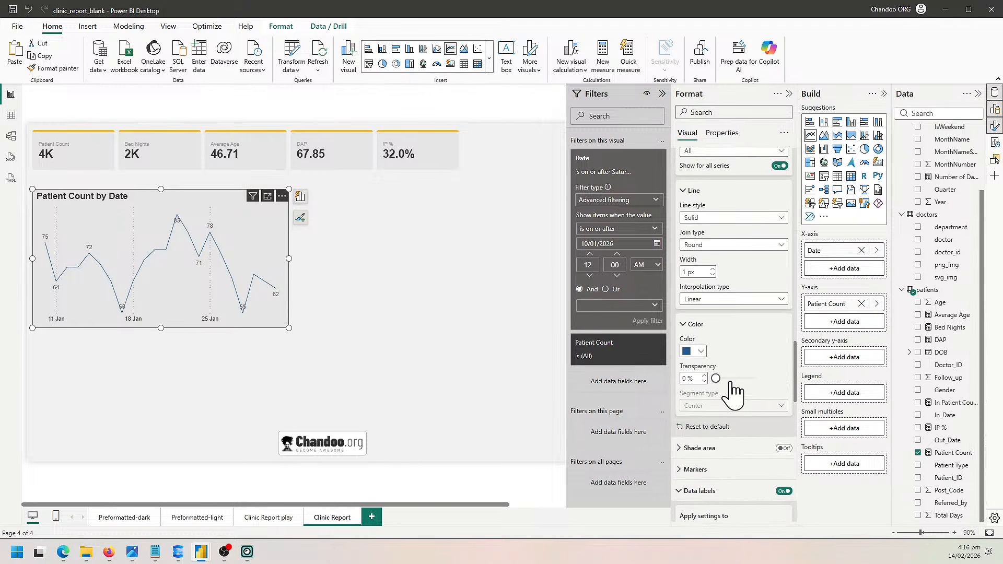
{"action": "scroll", "coordinate": [720, 450], "scroll_direction": "up", "scroll_amount": 3}
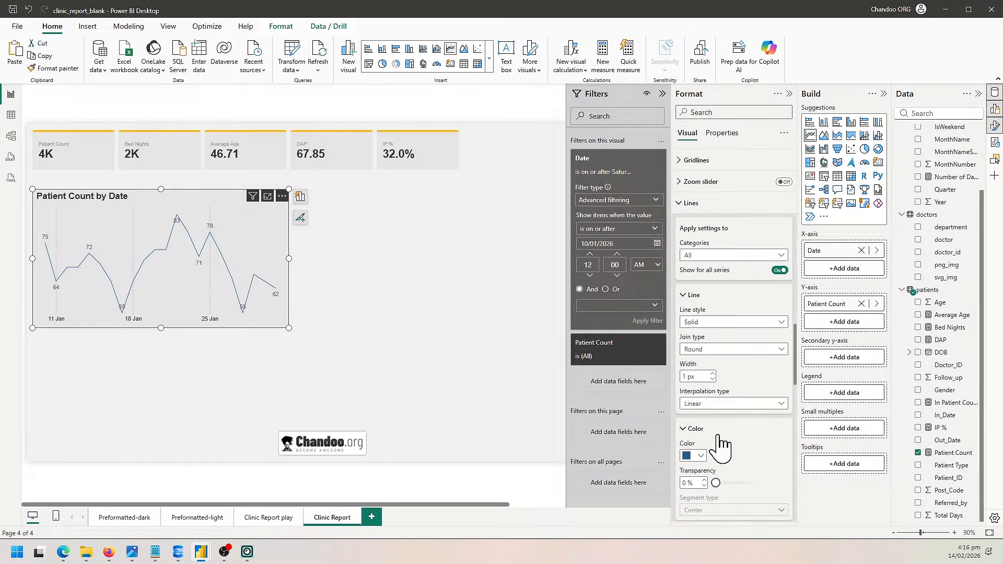
{"action": "left_click", "coordinate": [699, 160]}
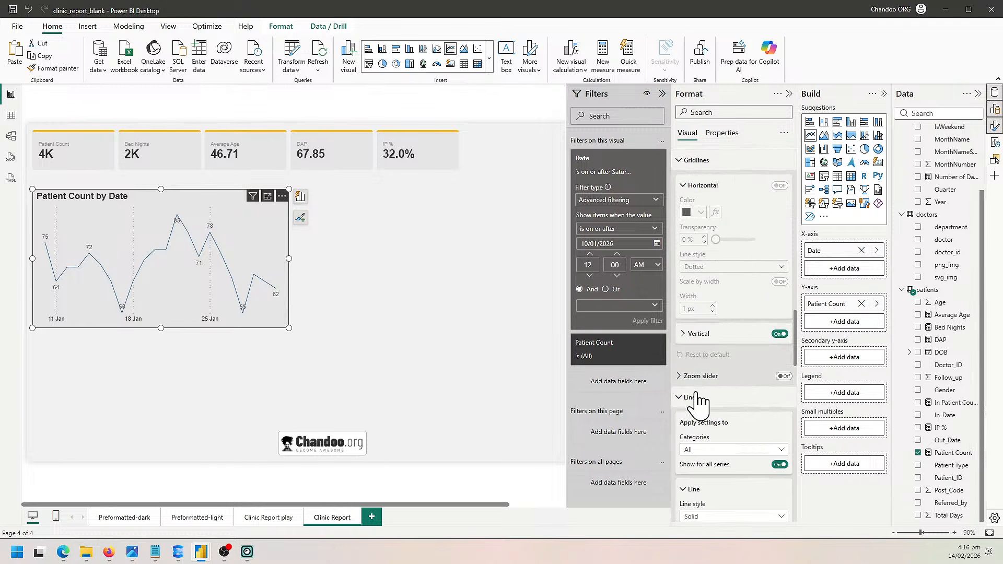
{"action": "left_click", "coordinate": [780, 335]}
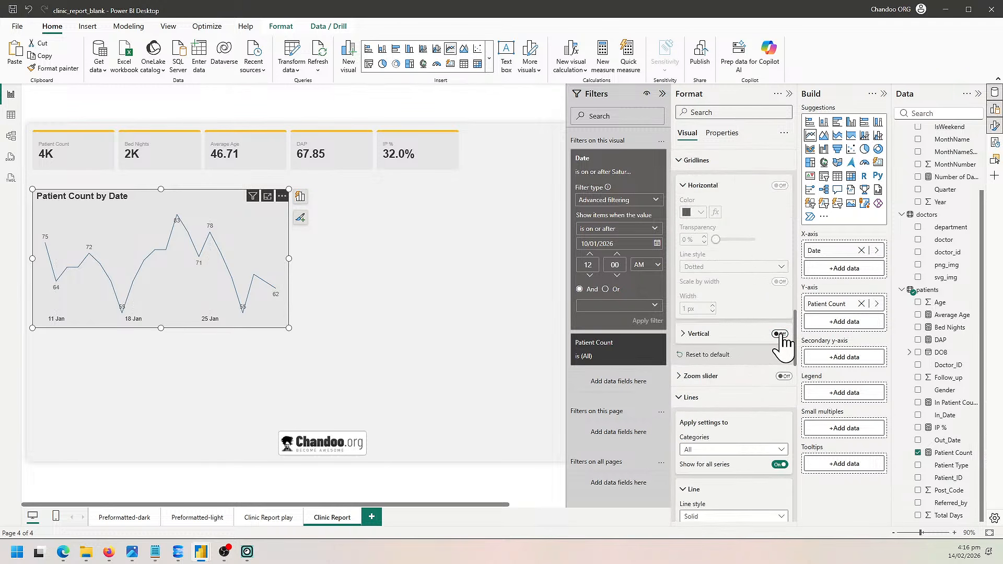
Turn on markers for all categories of the line chart and show their shape settings.
{"action": "scroll", "coordinate": [715, 379], "scroll_direction": "down", "scroll_amount": 10}
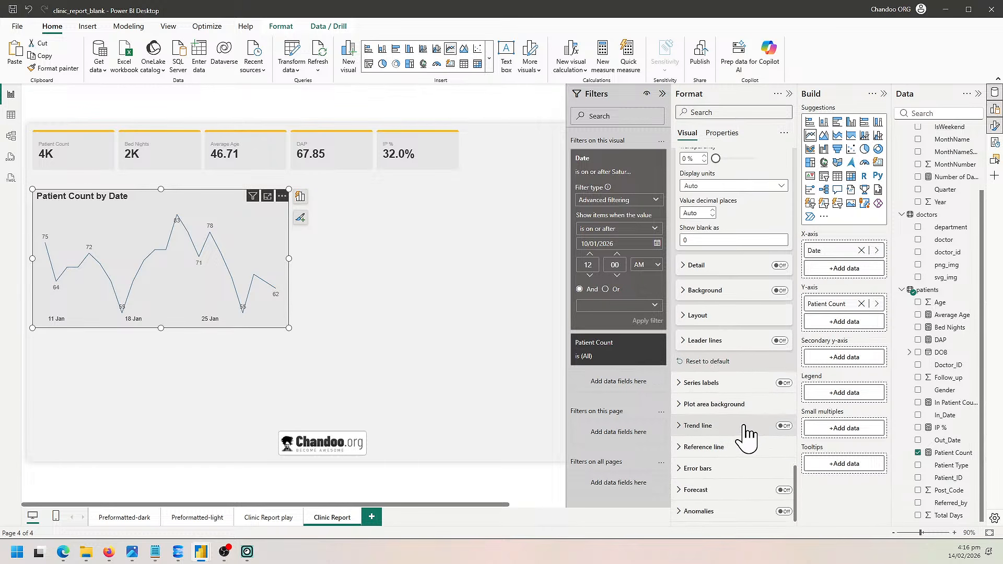
{"action": "scroll", "coordinate": [745, 426], "scroll_direction": "up", "scroll_amount": 5}
{"action": "scroll", "coordinate": [716, 253], "scroll_direction": "up", "scroll_amount": 3}
{"action": "scroll", "coordinate": [713, 253], "scroll_direction": "up", "scroll_amount": 4}
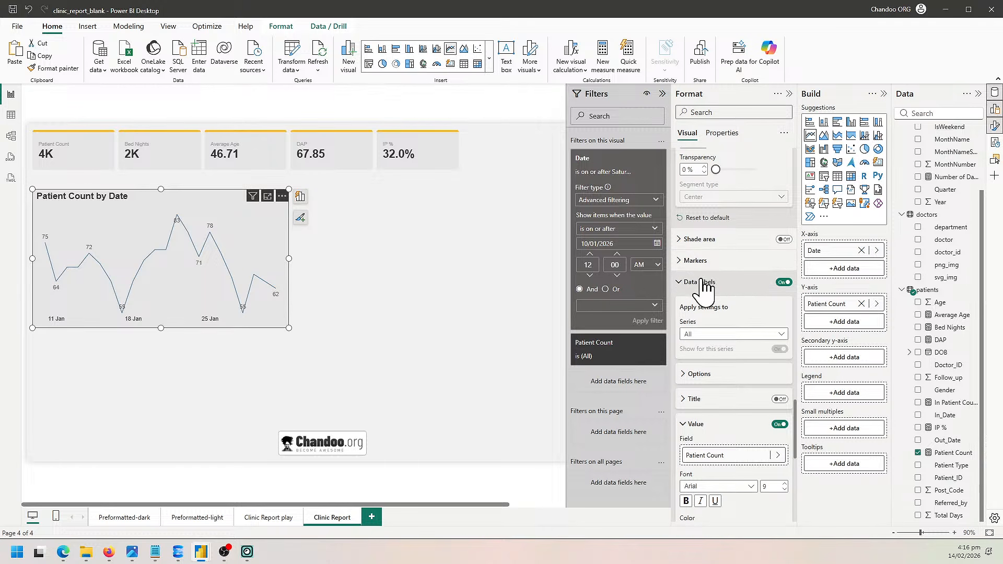
{"action": "left_click", "coordinate": [714, 282]}
{"action": "left_click", "coordinate": [701, 342]}
{"action": "scroll", "coordinate": [752, 360], "scroll_direction": "down", "scroll_amount": 3}
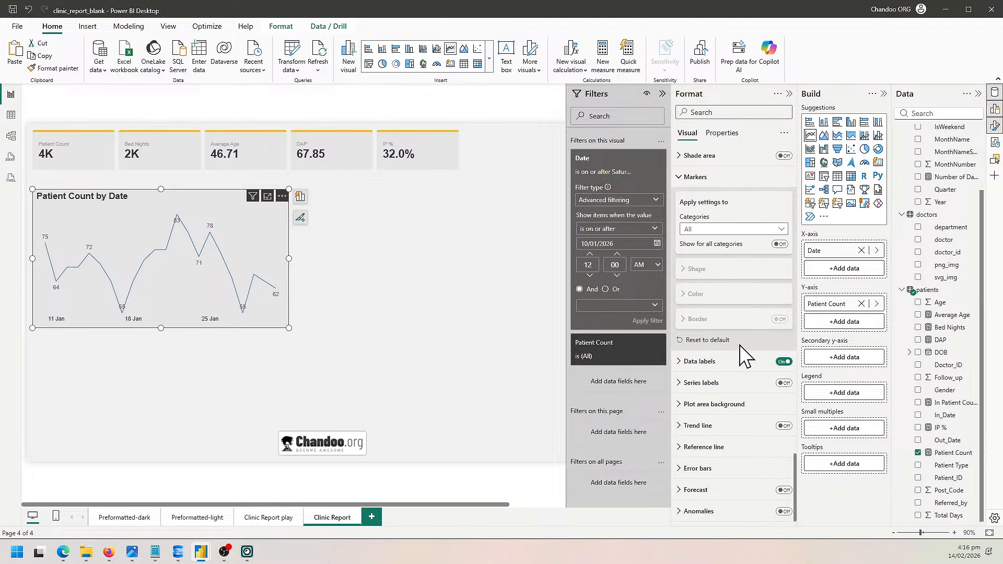
{"action": "left_click", "coordinate": [779, 244]}
{"action": "left_click", "coordinate": [787, 268]}
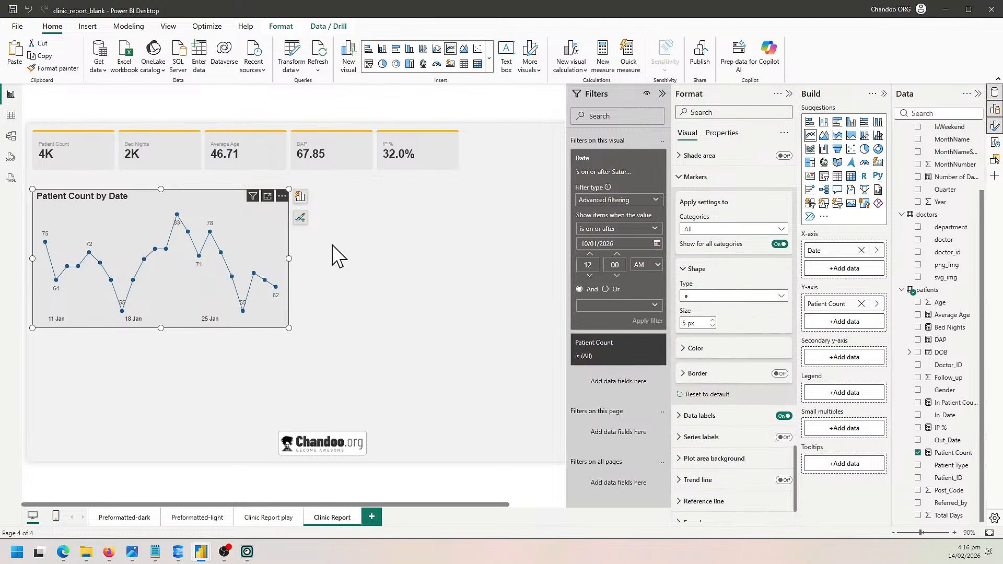
{"action": "left_click", "coordinate": [296, 324]}
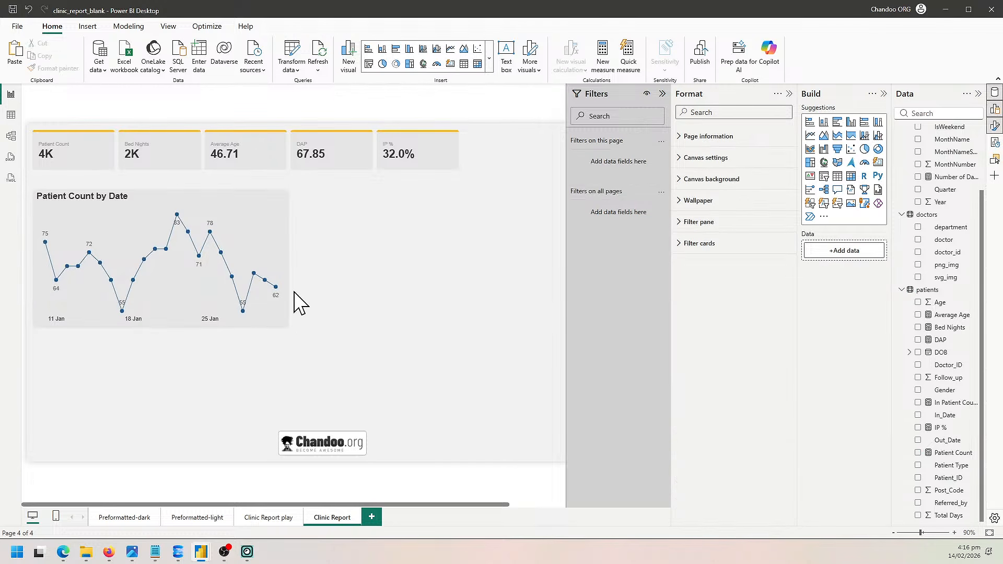
Collapse the line chart's open formatting sections and move the chart up slightly, closer to the KPI cards.
{"action": "left_click", "coordinate": [280, 324]}
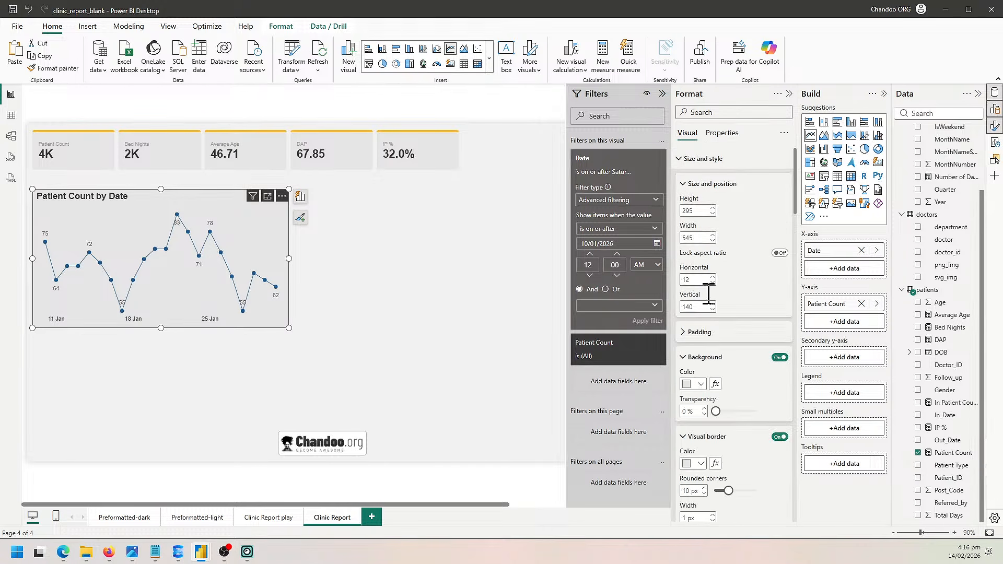
{"action": "left_click", "coordinate": [699, 161]}
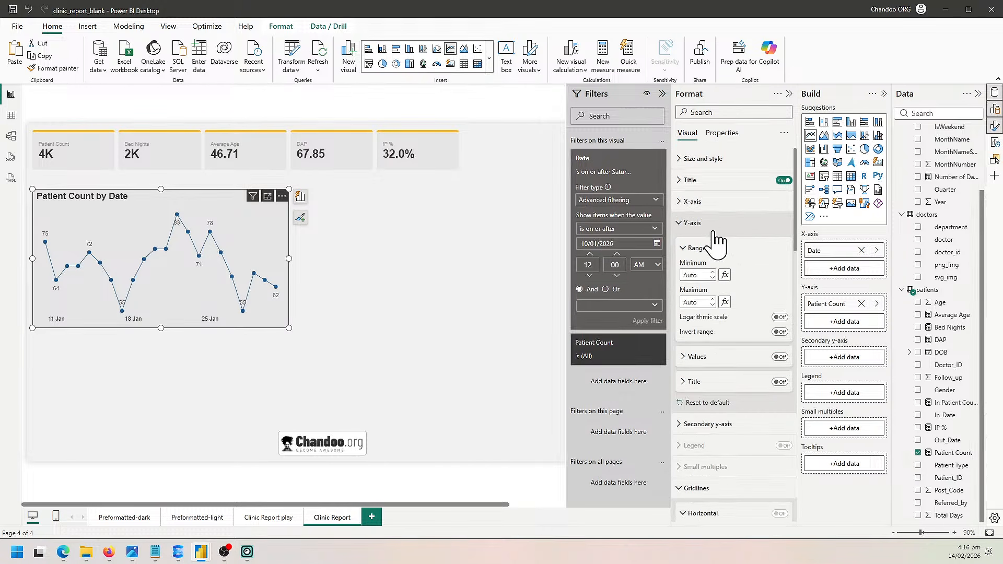
{"action": "left_click", "coordinate": [713, 224]}
{"action": "left_click", "coordinate": [721, 312]}
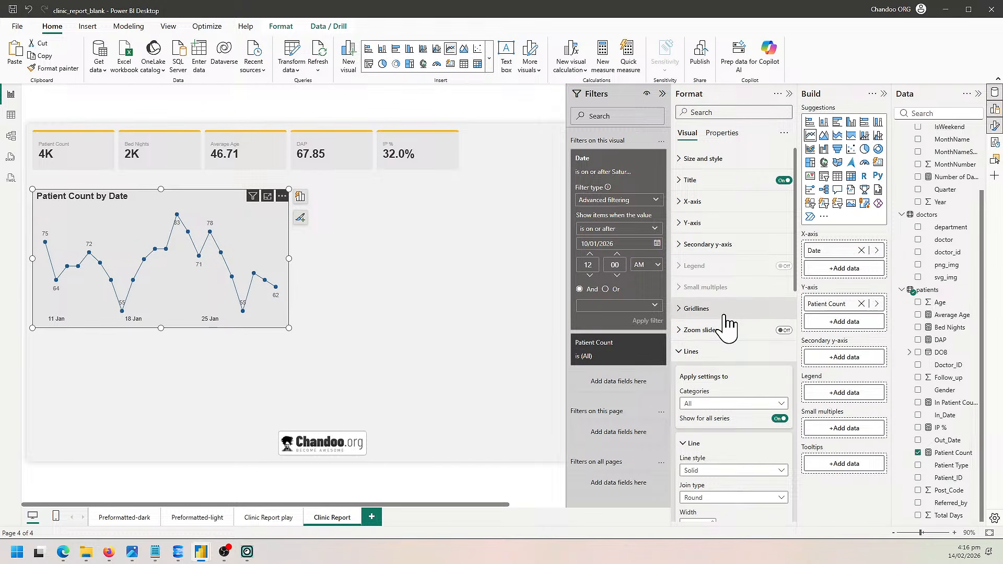
{"action": "left_click", "coordinate": [717, 352]}
{"action": "scroll", "coordinate": [721, 350], "scroll_direction": "down", "scroll_amount": 5}
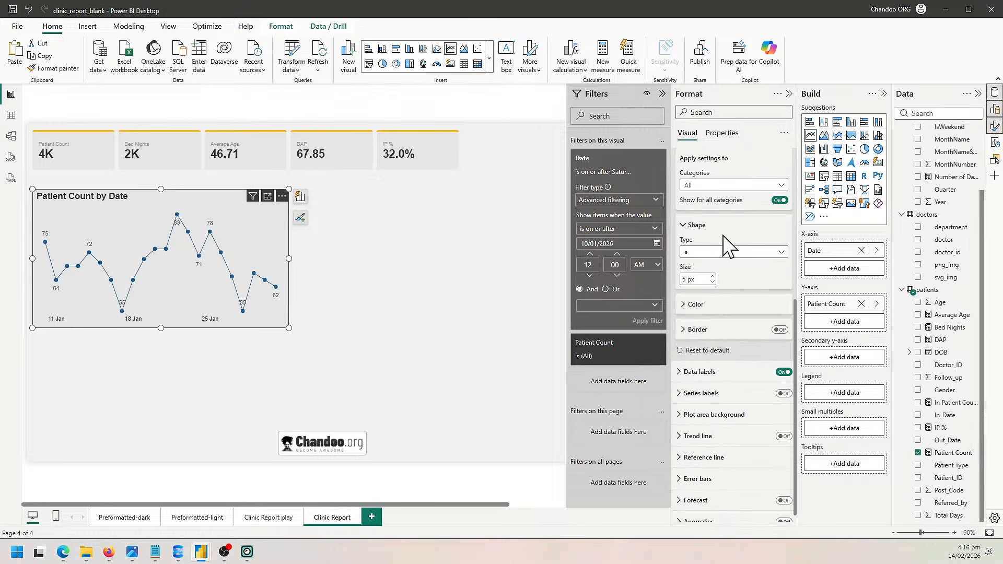
{"action": "scroll", "coordinate": [727, 287], "scroll_direction": "up", "scroll_amount": 3}
{"action": "left_click", "coordinate": [712, 340]}
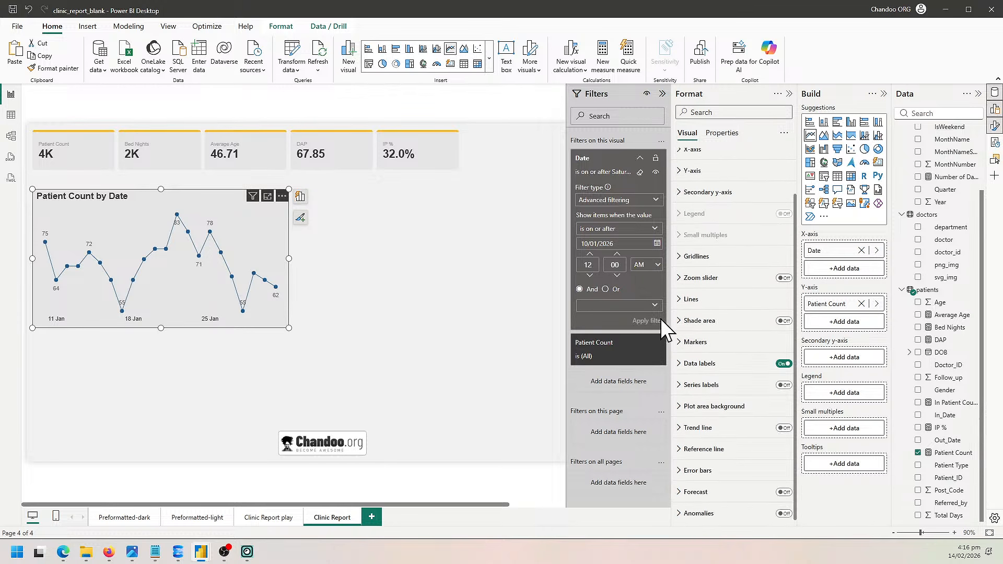
{"action": "left_click", "coordinate": [369, 420]}
{"action": "mouse_move", "coordinate": [246, 218]}
{"action": "left_mouse_down"}
{"action": "mouse_move", "coordinate": [224, 199]}
{"action": "mouse_move", "coordinate": [249, 198]}
{"action": "left_mouse_up"}
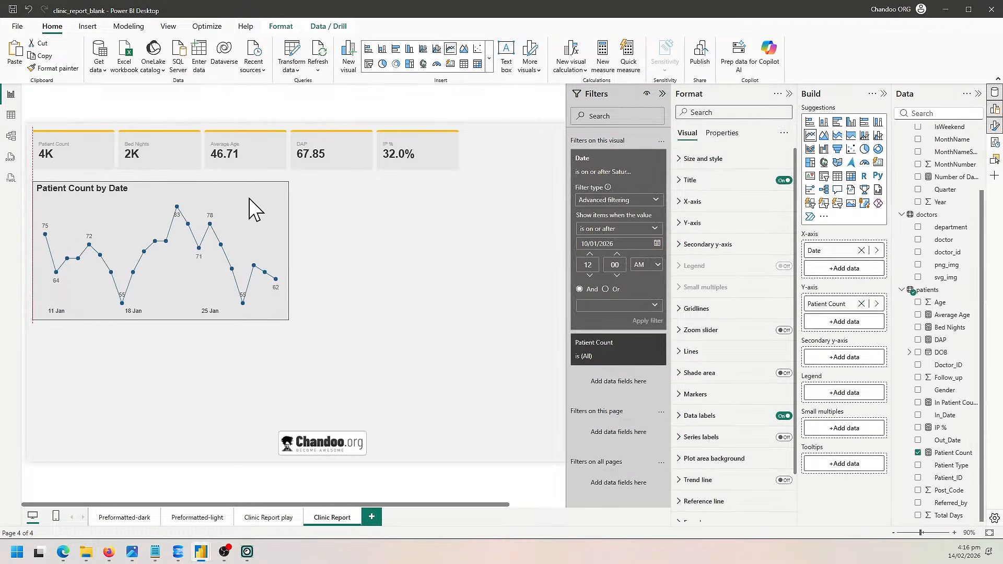
Go to the Preformatted-light page, collapse the filters area and select the Count of Patient_ID by Date line chart.
{"action": "left_click", "coordinate": [198, 517]}
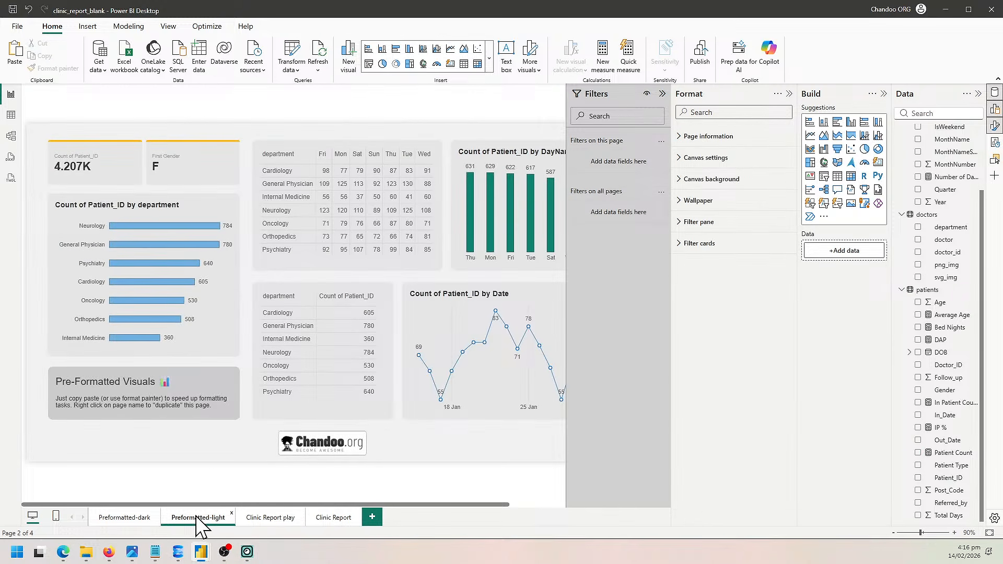
{"action": "left_click", "coordinate": [662, 94]}
{"action": "left_click", "coordinate": [555, 316]}
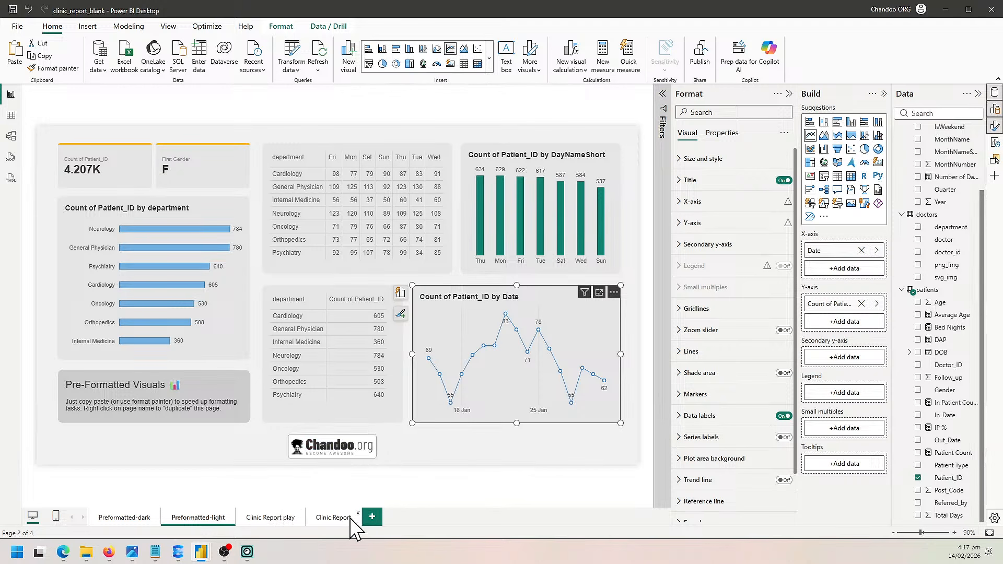
Copy the Count of Patient_ID by department bar chart from the Preformatted-light page onto the Clinic Report page.
{"action": "left_click", "coordinate": [218, 358]}
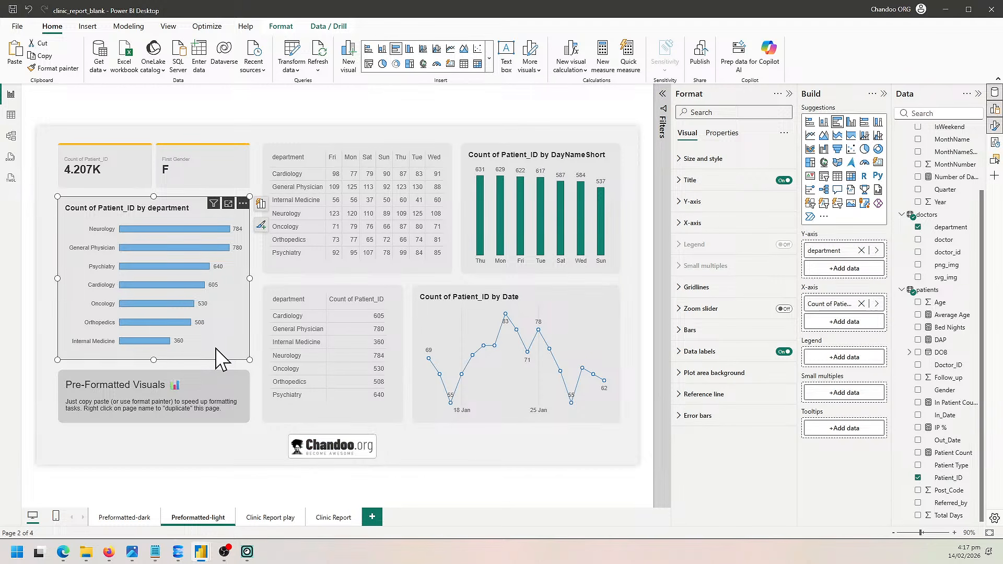
{"action": "left_click", "coordinate": [318, 519]}
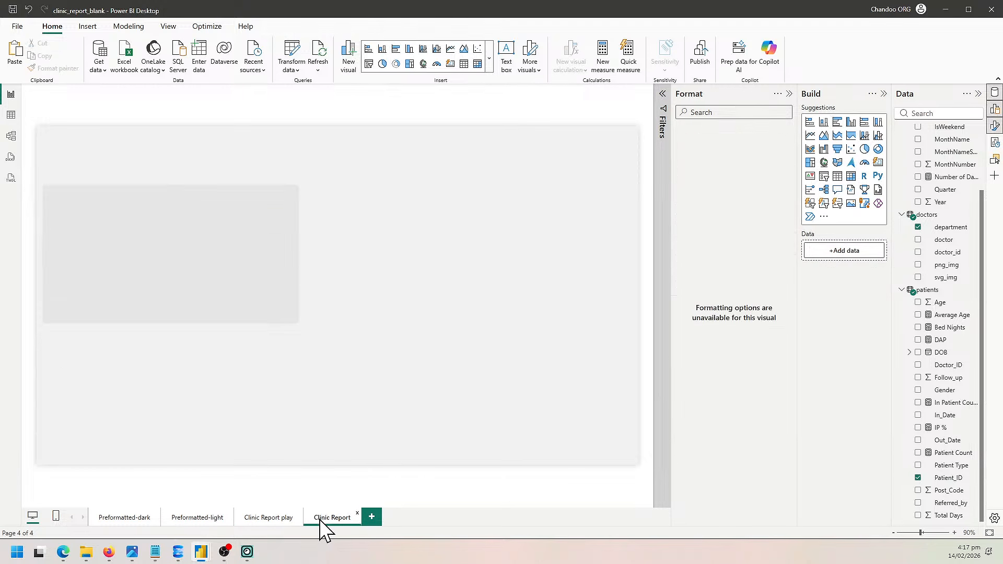
{"action": "key", "text": "ctrl+v"}
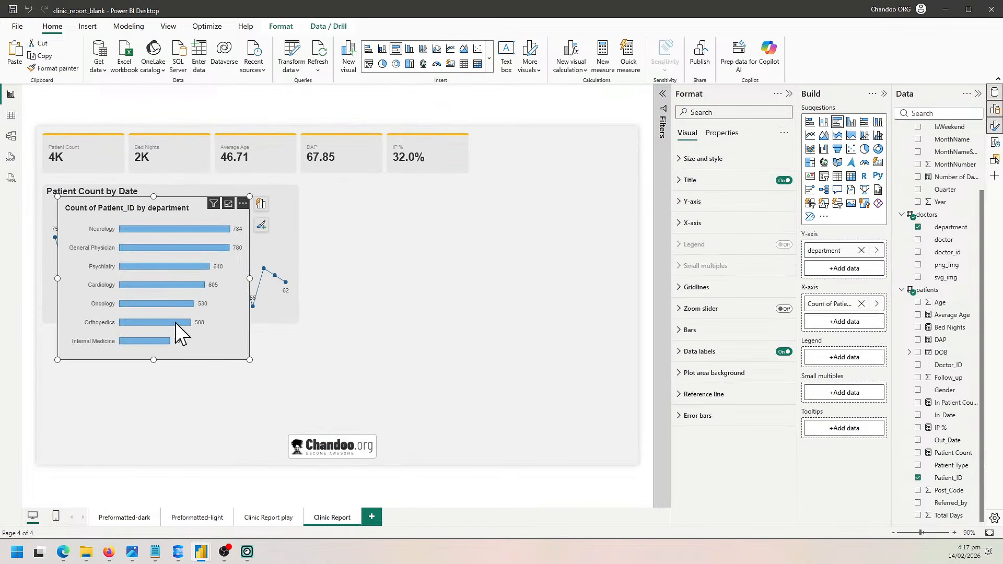
Place the department bar chart below the Patient Count by Date chart and resize it to the line chart's width.
{"action": "left_click_drag", "start_coordinate": [177, 325], "coordinate": [154, 450]}
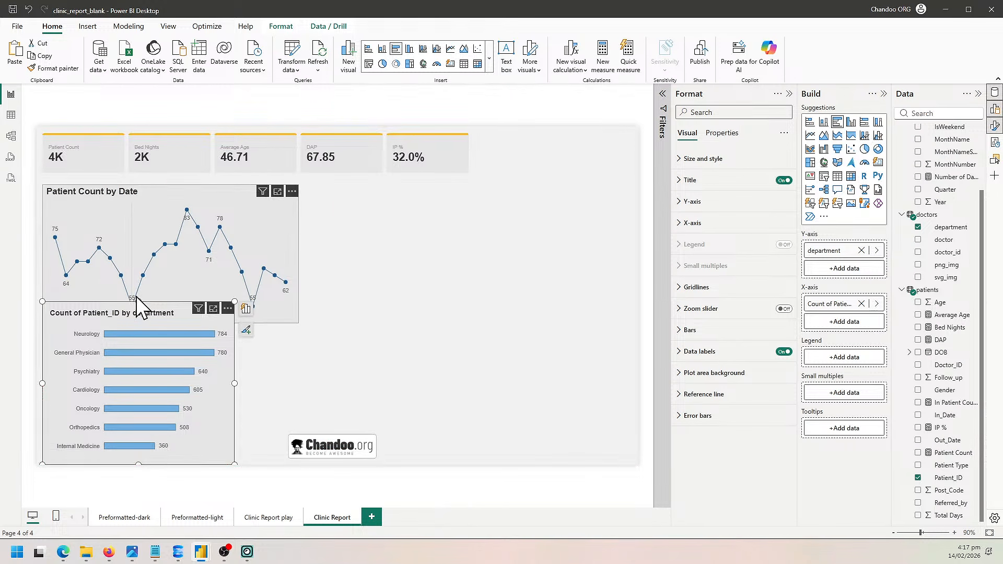
{"action": "left_click_drag", "start_coordinate": [140, 302], "coordinate": [139, 333]}
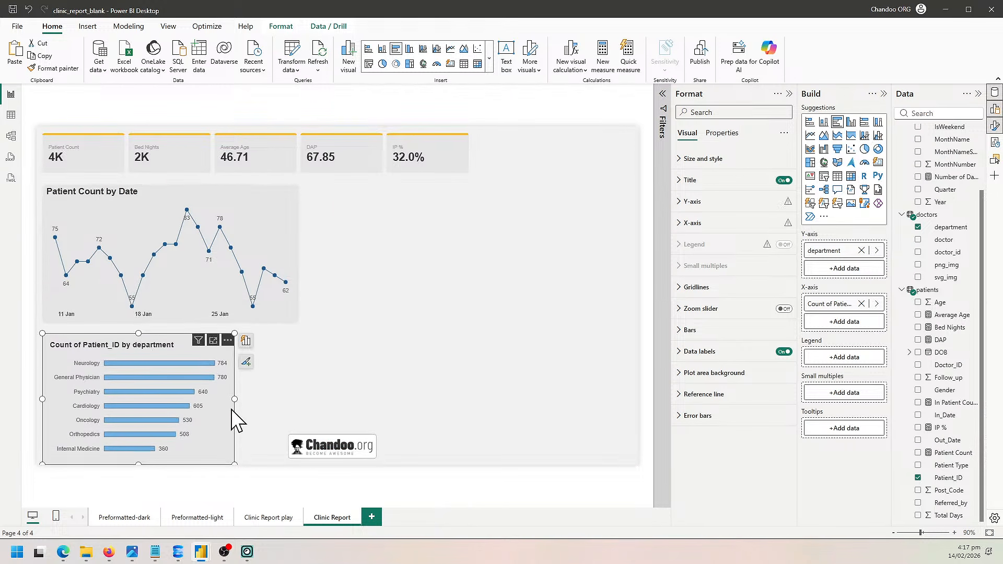
{"action": "left_click_drag", "start_coordinate": [235, 400], "coordinate": [299, 411]}
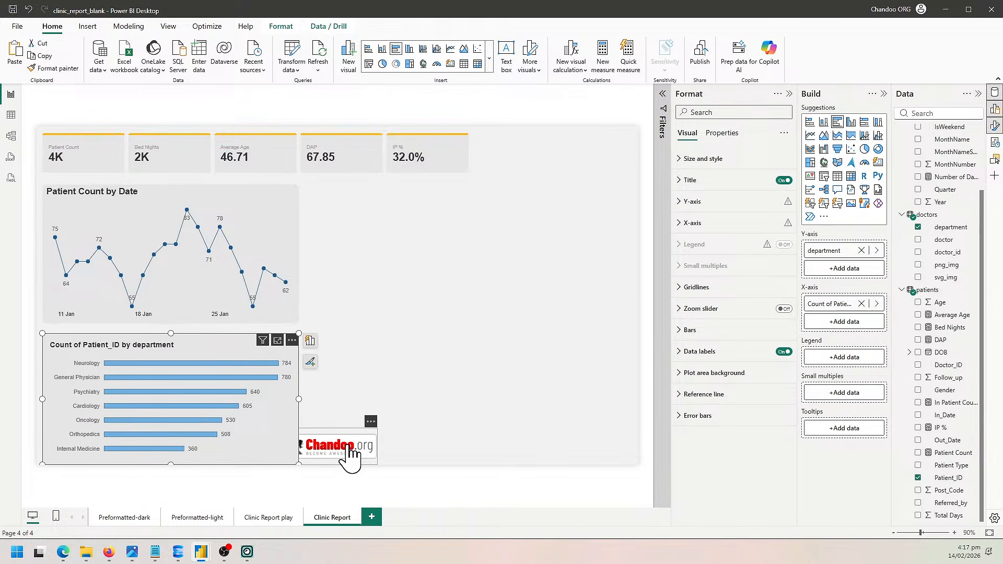
Delete the Chandoo.org logo and shorten the department bar chart to leave a small margin at the page's lower edge.
{"action": "left_click", "coordinate": [360, 444]}
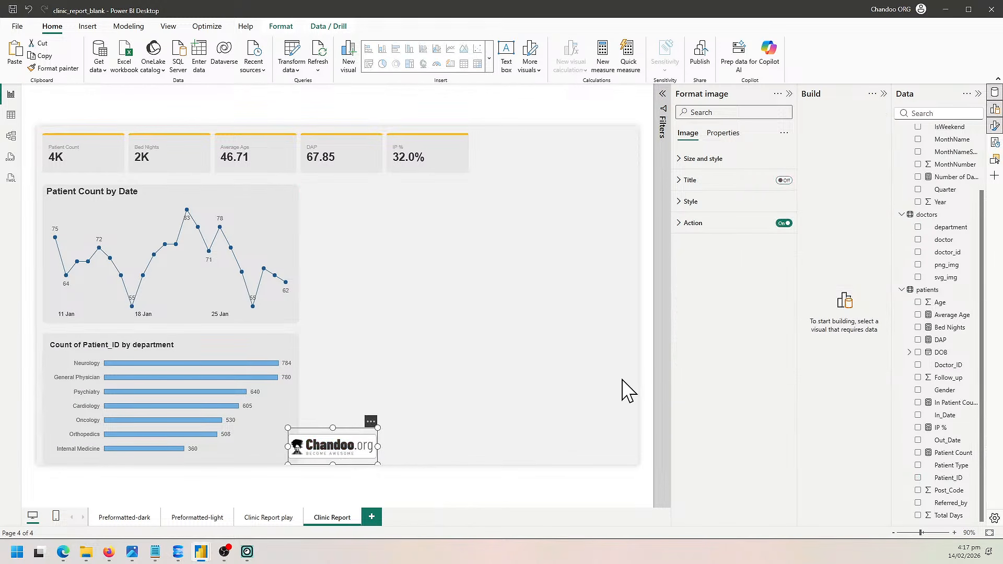
{"action": "left_click", "coordinate": [628, 390]}
{"action": "left_click", "coordinate": [172, 459]}
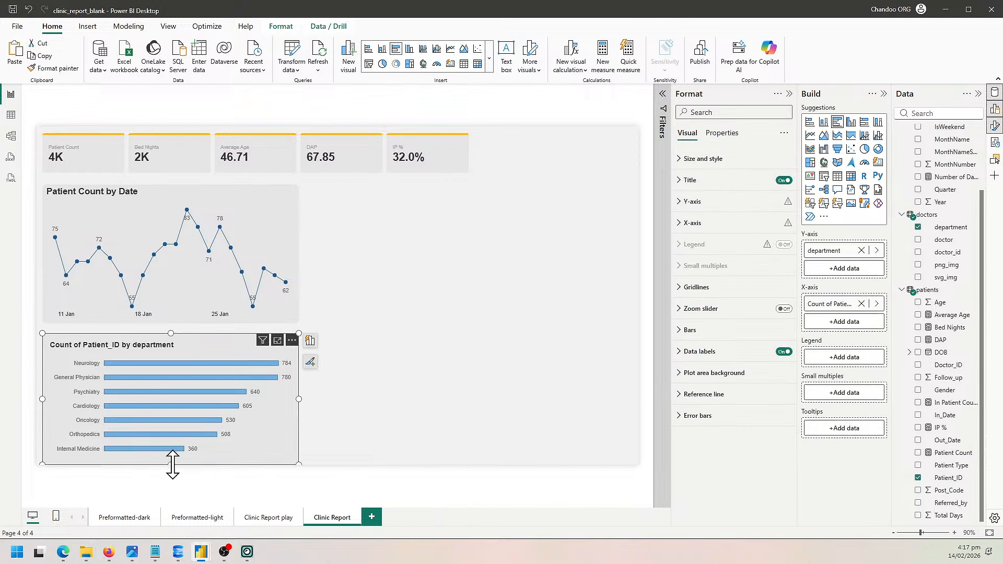
{"action": "mouse_move", "coordinate": [172, 463]}
{"action": "left_mouse_down"}
{"action": "mouse_move", "coordinate": [179, 522]}
{"action": "mouse_move", "coordinate": [182, 453]}
{"action": "left_mouse_up"}
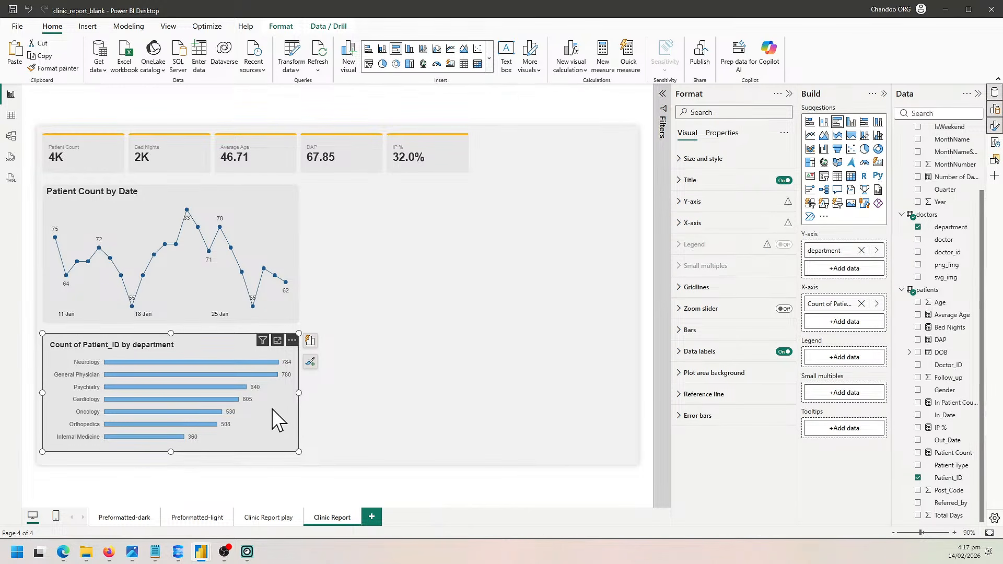
Replace Count of Patient_ID with the Patient Count measure on the department bar chart's x-axis.
{"action": "left_click", "coordinate": [861, 303]}
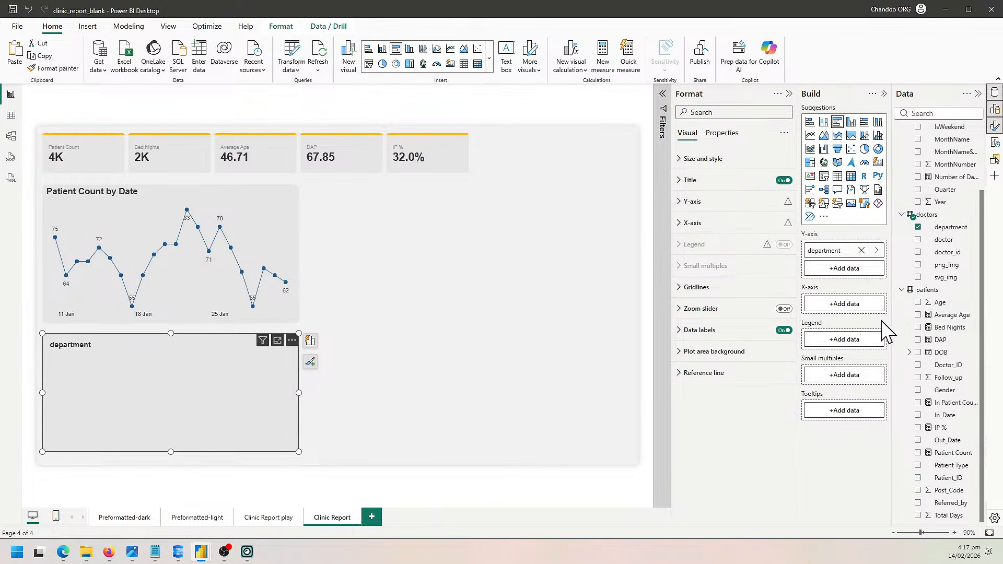
{"action": "left_click_drag", "start_coordinate": [952, 454], "coordinate": [844, 303]}
{"action": "left_click", "coordinate": [412, 448]}
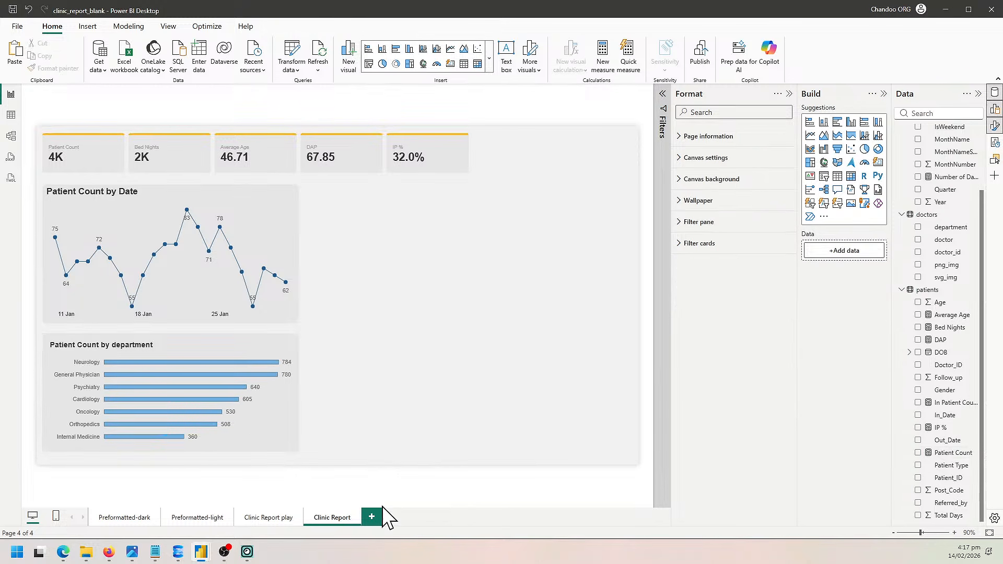
Review the finished Clinic Report page in the clinic_report_demo file and return to clinic_report_blank.
{"action": "mouse_move", "coordinate": [201, 552]}
{"action": "left_click", "coordinate": [177, 517]}
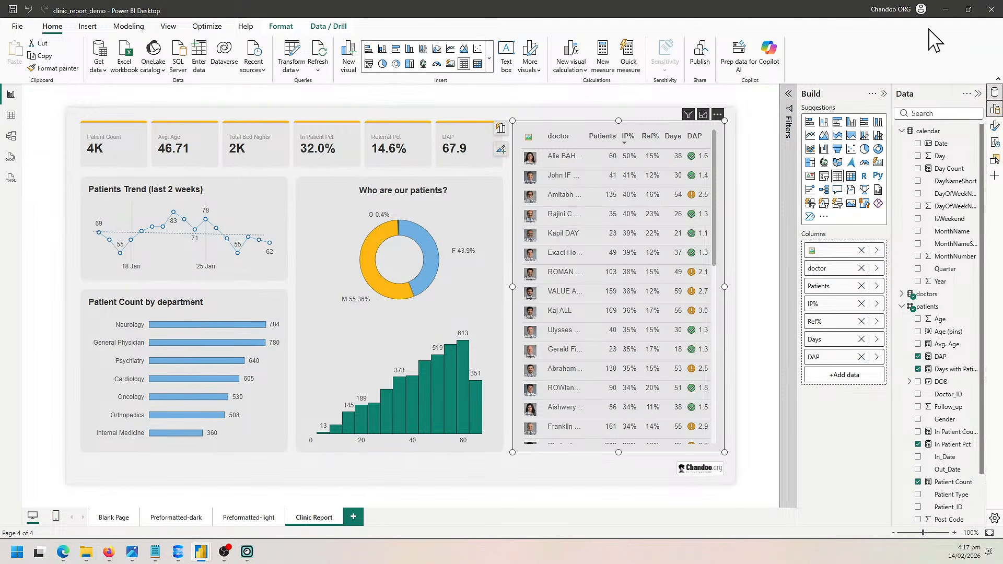
{"action": "left_click", "coordinate": [944, 9]}
Add a dashed trend line to the Patient Count by Date chart, with a dark color and a thinner width.
{"action": "left_click", "coordinate": [281, 228]}
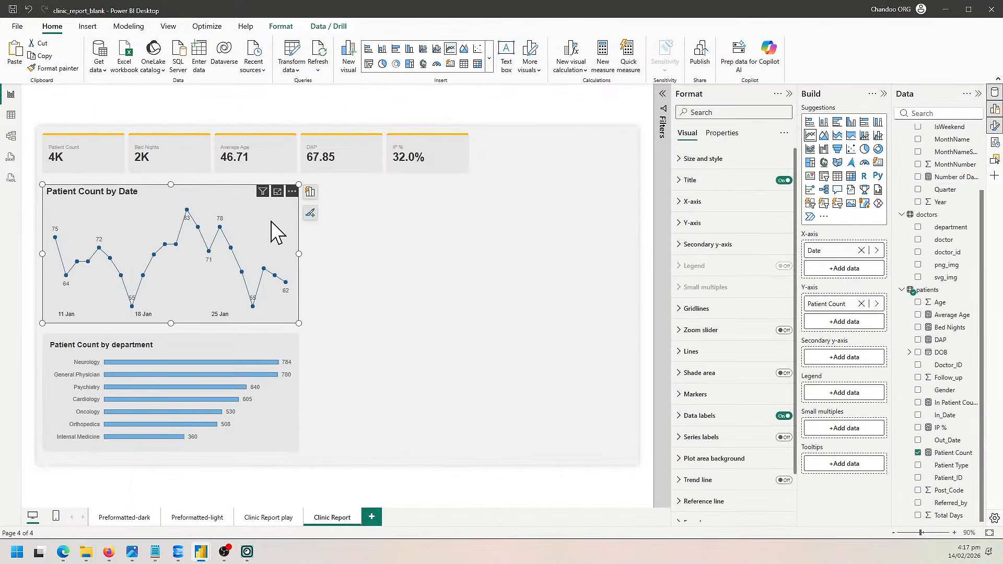
{"action": "scroll", "coordinate": [694, 329], "scroll_direction": "down", "scroll_amount": 2}
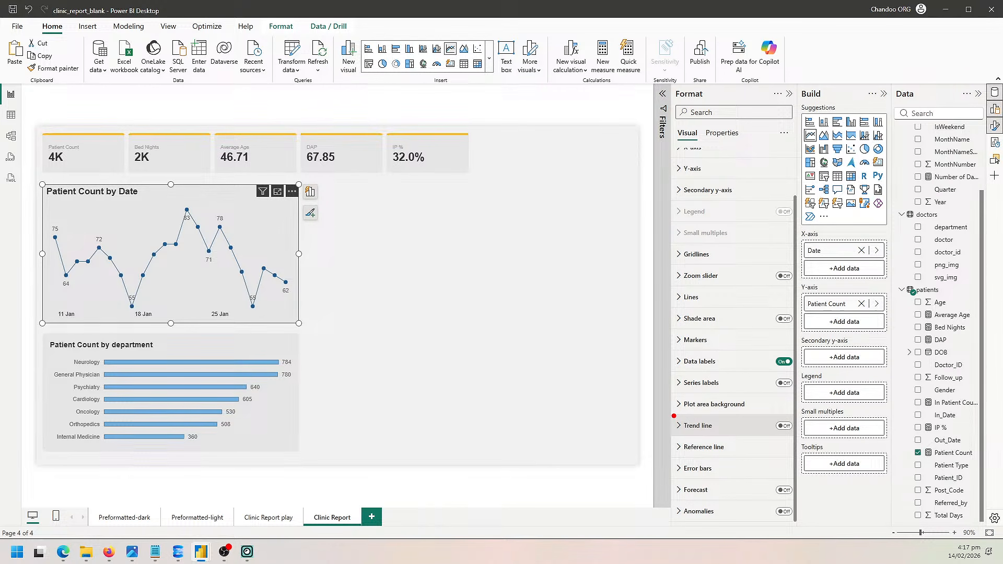
{"action": "left_click", "coordinate": [784, 426]}
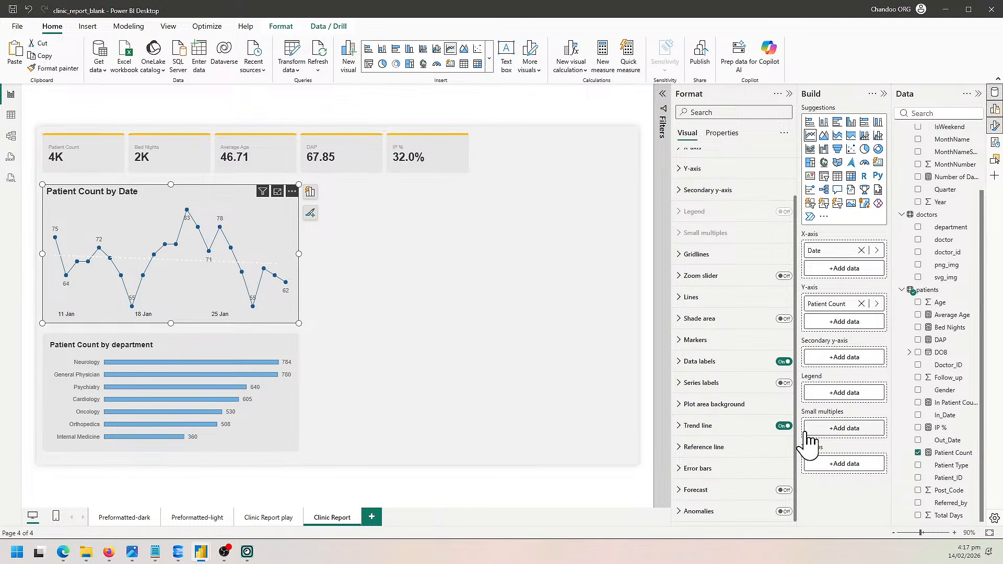
{"action": "left_click", "coordinate": [708, 429]}
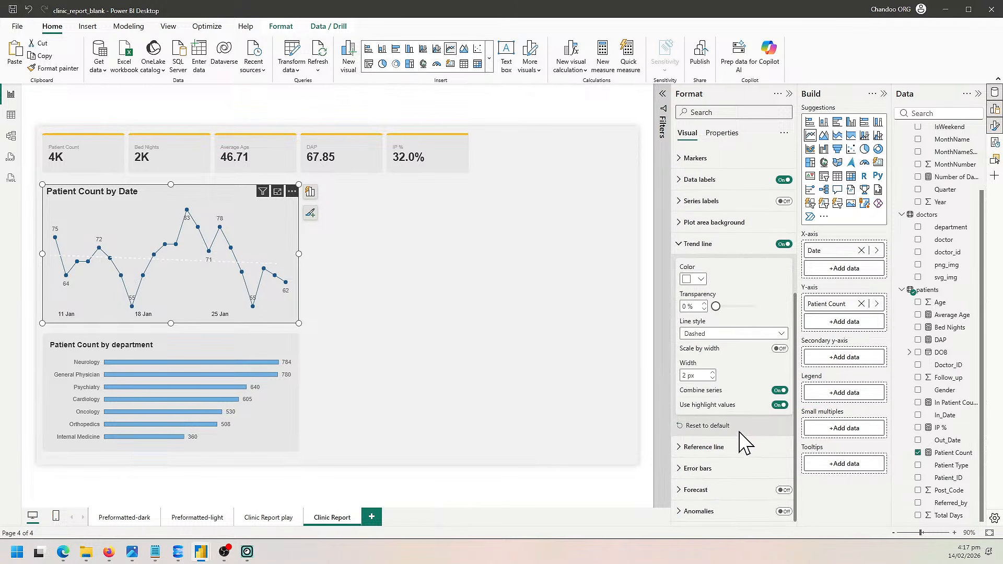
{"action": "left_click", "coordinate": [699, 280]}
{"action": "left_click", "coordinate": [723, 399]}
{"action": "left_click", "coordinate": [712, 378]}
{"action": "left_click", "coordinate": [443, 326]}
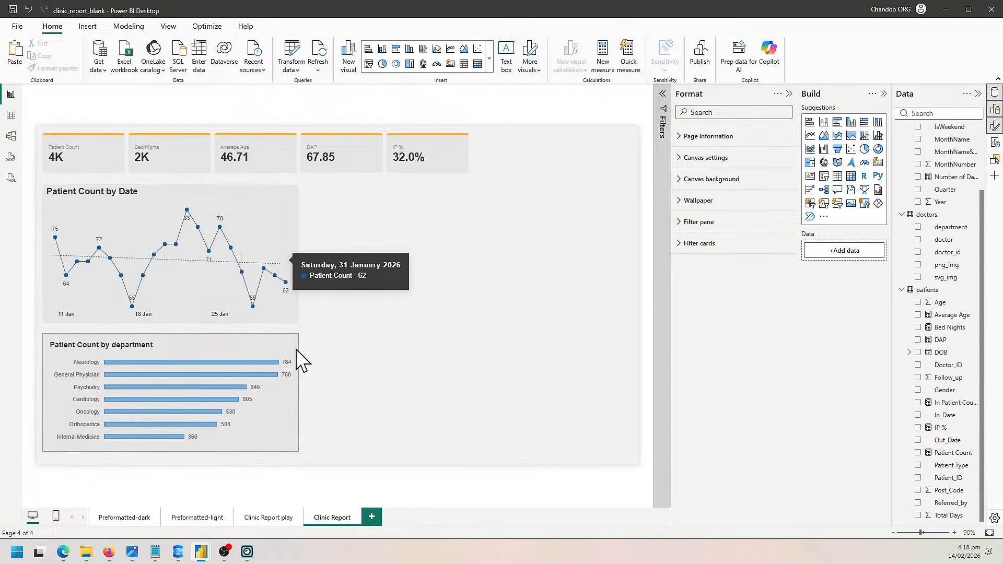
Test cross-filtering the page by department with Psychiatry, Cardiology, Internal Medicine and Neurology, and clear the selection.
{"action": "left_click", "coordinate": [154, 387]}
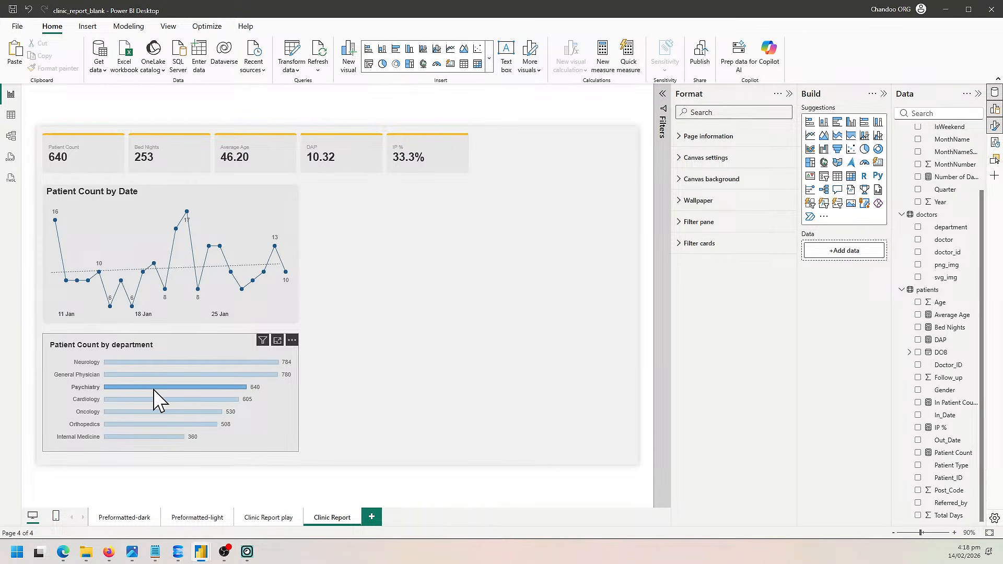
{"action": "left_click", "coordinate": [134, 400]}
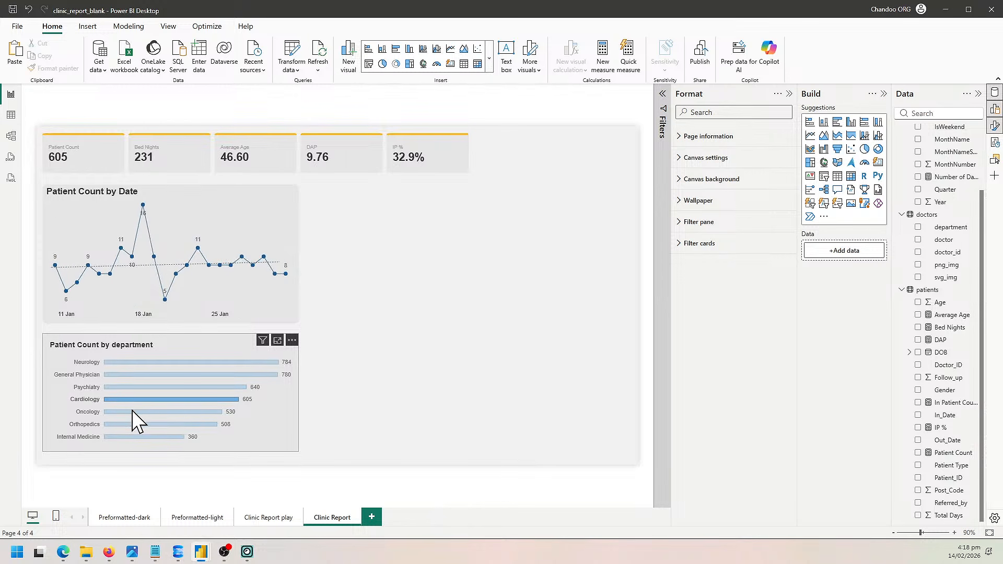
{"action": "left_click", "coordinate": [123, 428]}
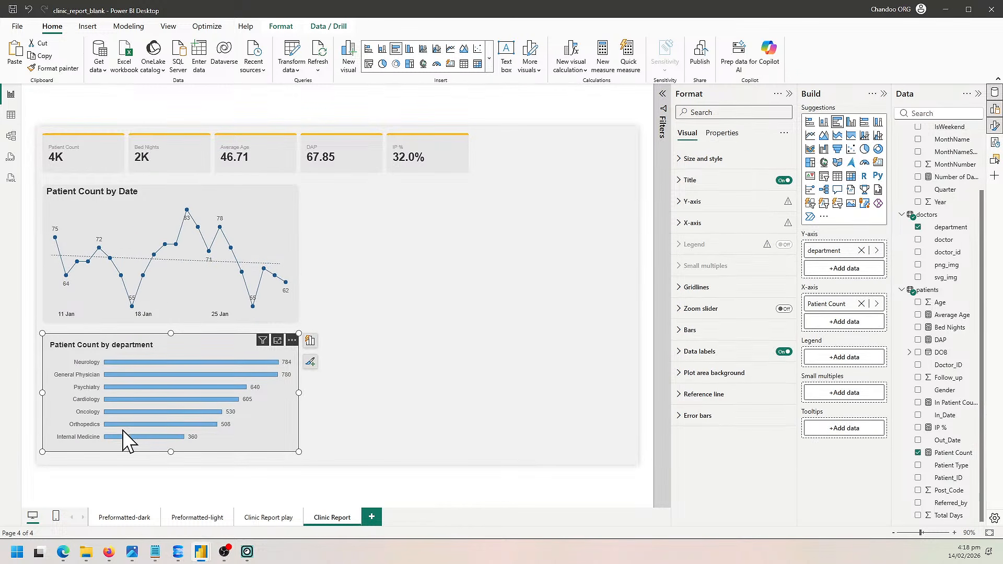
{"action": "left_click", "coordinate": [123, 438]}
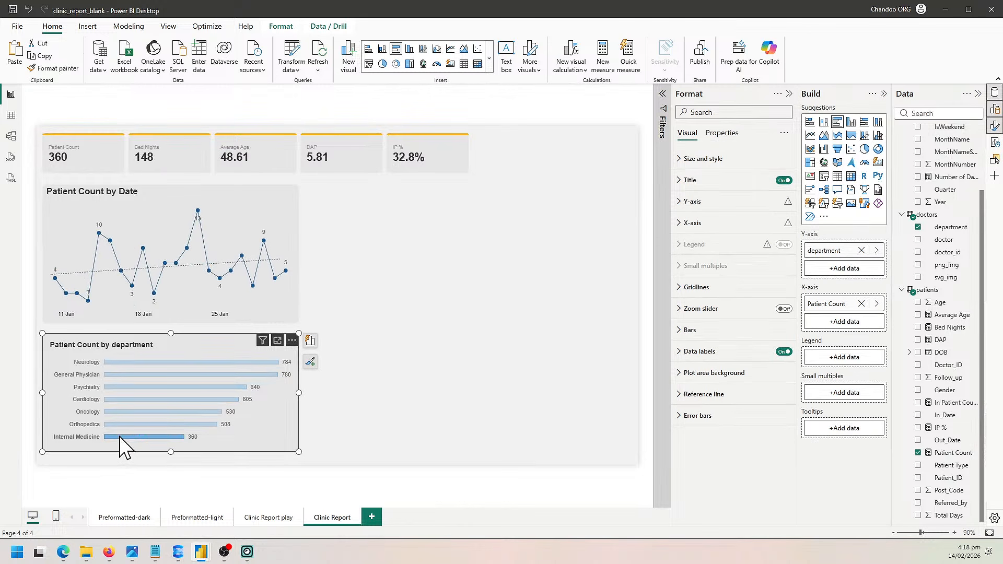
{"action": "left_click", "coordinate": [126, 364]}
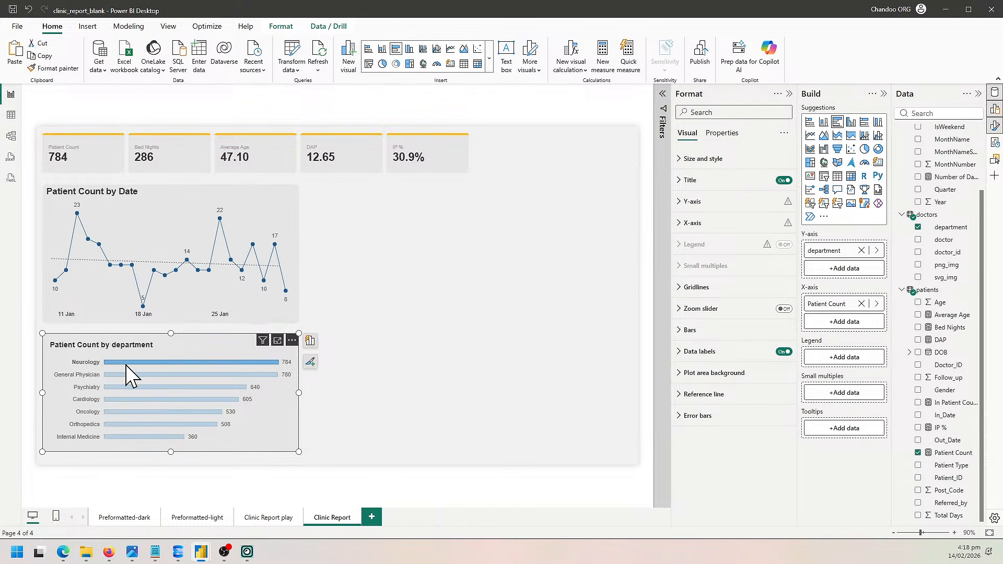
{"action": "left_click", "coordinate": [126, 364]}
{"action": "left_click", "coordinate": [357, 281]}
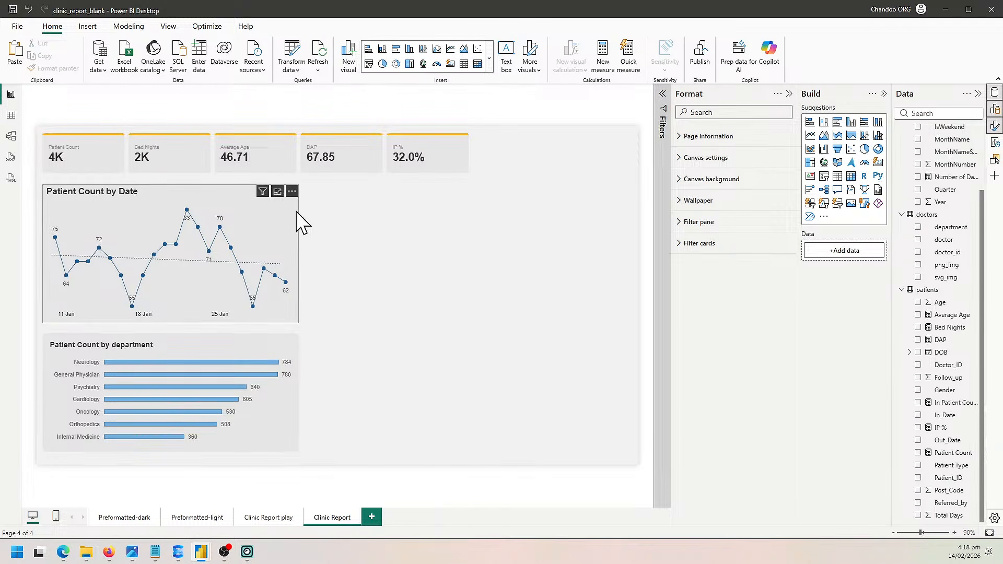
{"action": "left_click", "coordinate": [877, 149]}
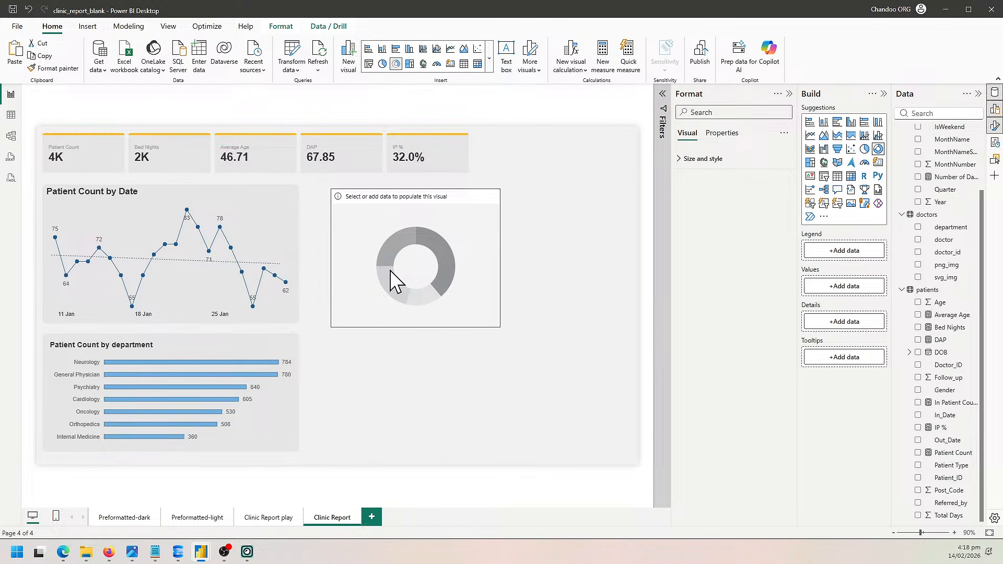
{"action": "key", "text": "Delete"}
{"action": "left_click", "coordinate": [256, 520]}
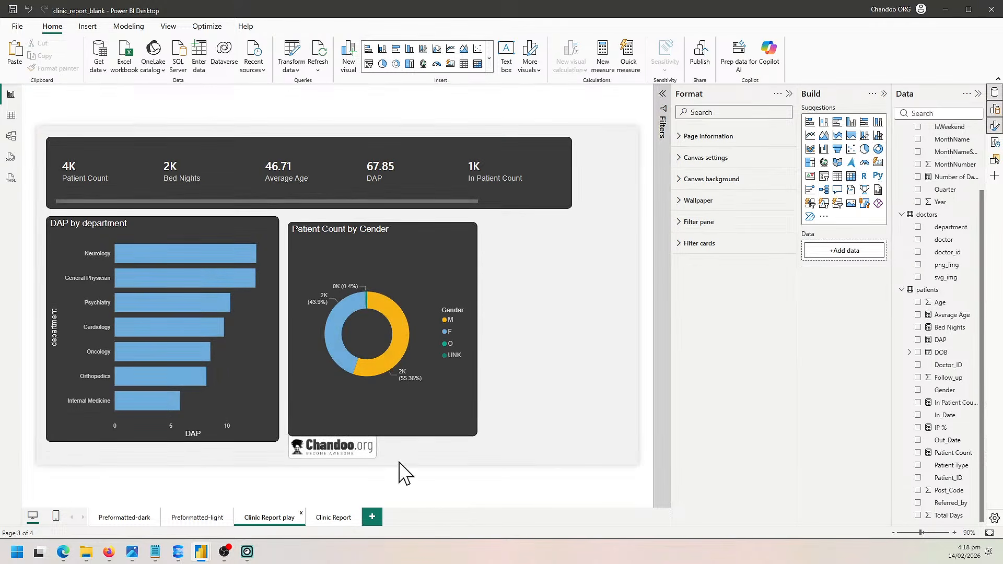
{"action": "left_click", "coordinate": [334, 518]}
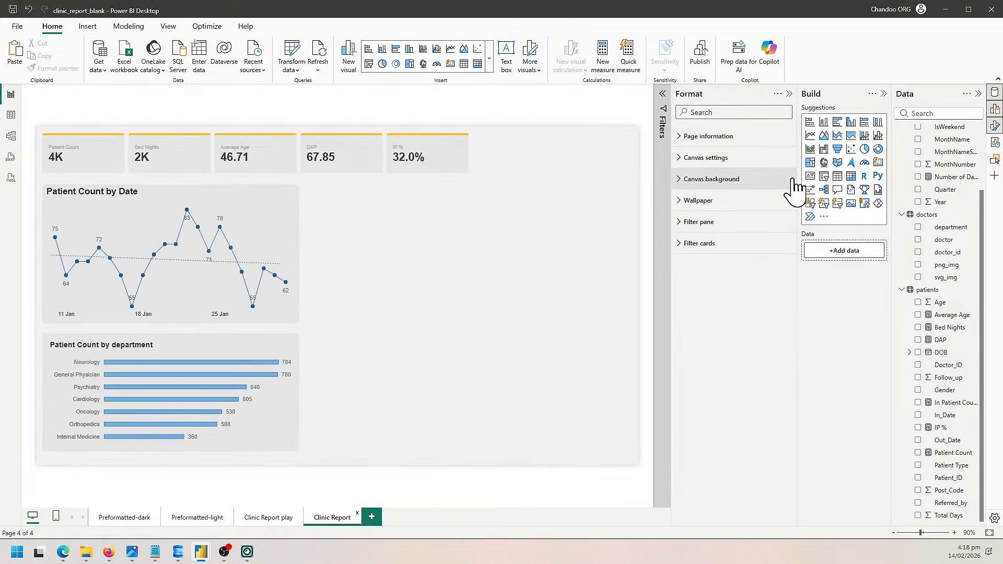
Insert a donut chart beside the Patient Count by Date chart, sized to end at the IP % card's outer edge.
{"action": "left_click", "coordinate": [877, 148]}
{"action": "left_click_drag", "start_coordinate": [399, 284], "coordinate": [407, 285]}
{"action": "left_click_drag", "start_coordinate": [480, 323], "coordinate": [469, 320]}
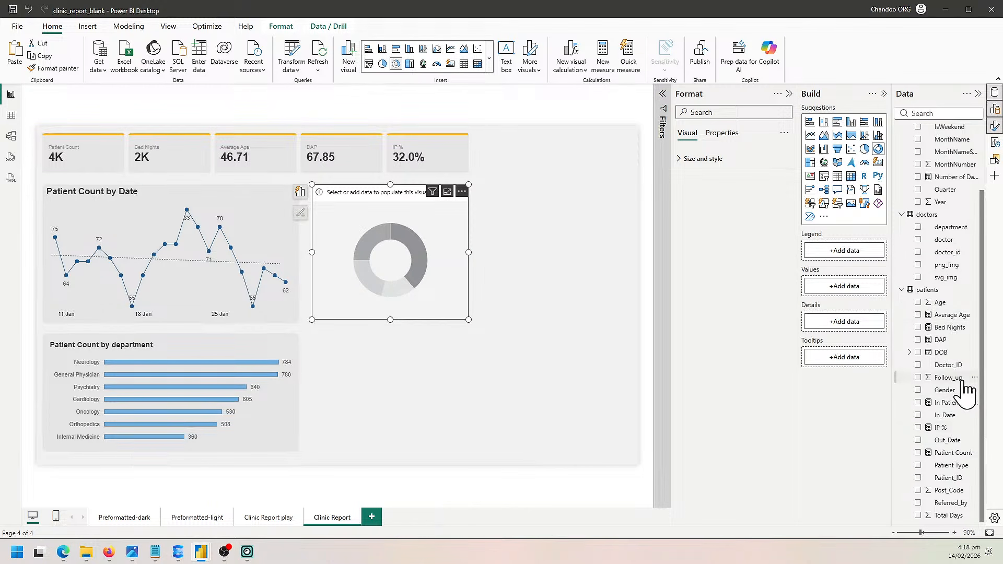
Show Patient Count by Gender in the donut chart and extend its lower edge to align with the line chart.
{"action": "left_click_drag", "start_coordinate": [948, 398], "coordinate": [842, 252]}
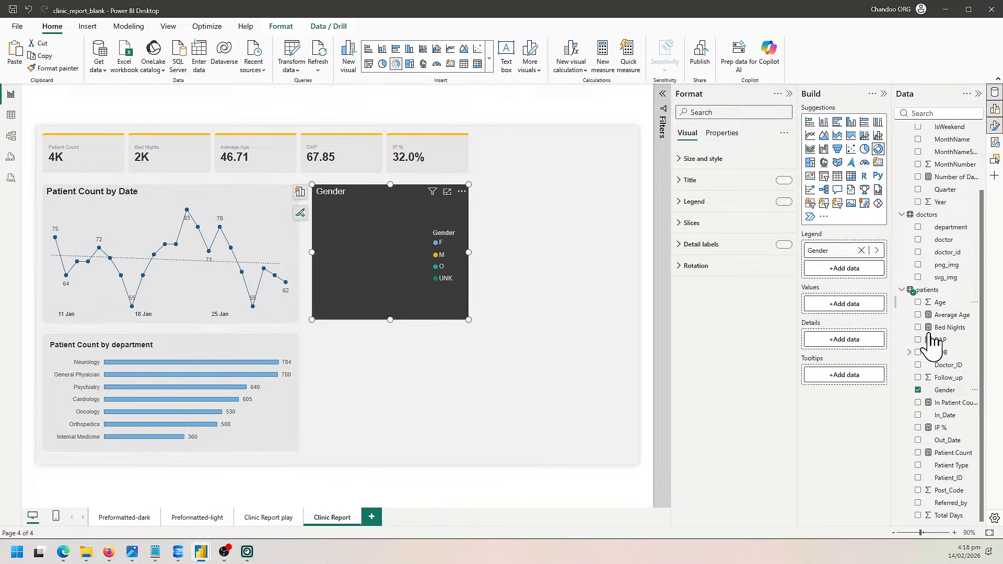
{"action": "left_click_drag", "start_coordinate": [951, 453], "coordinate": [850, 318]}
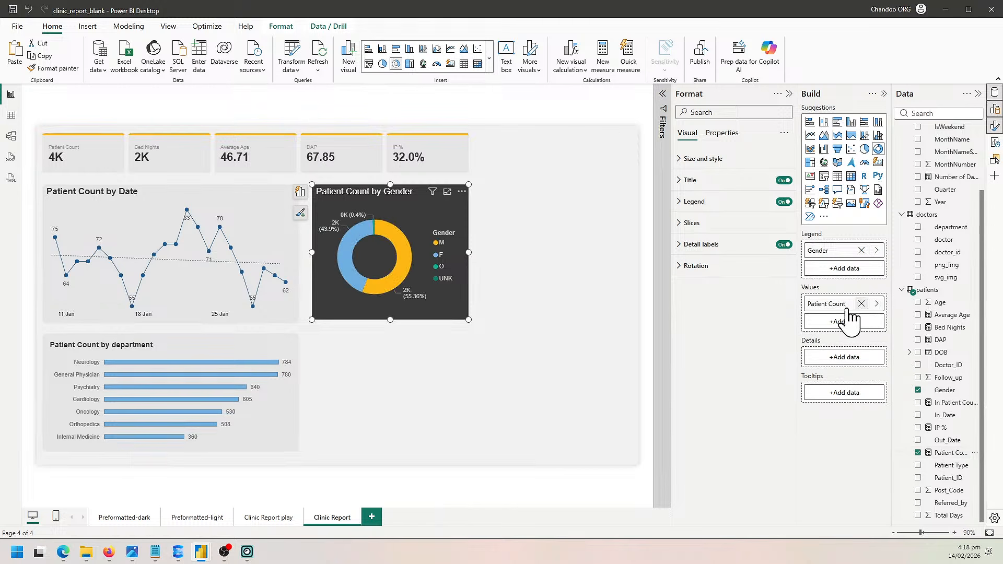
{"action": "left_click", "coordinate": [571, 363]}
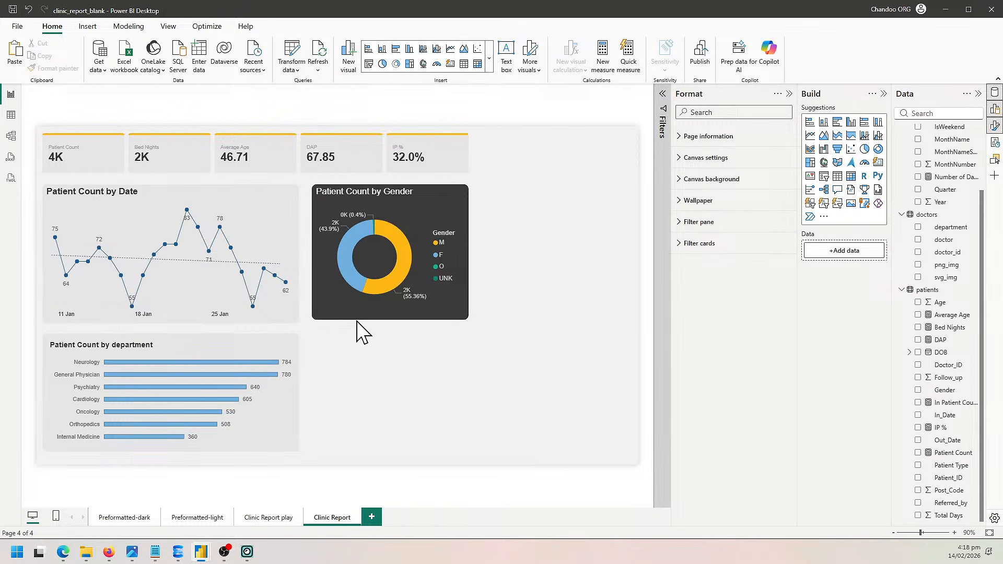
{"action": "left_click", "coordinate": [370, 315]}
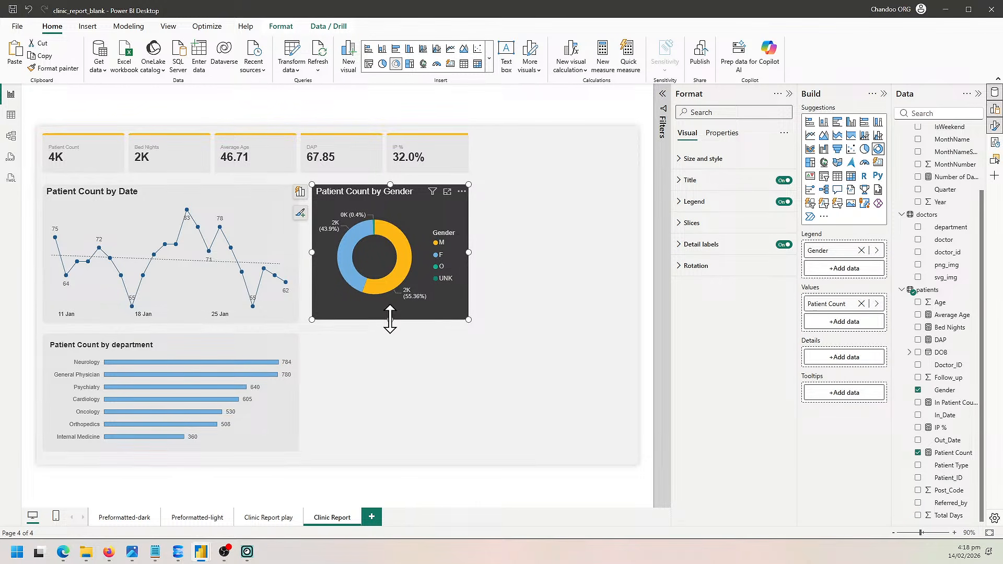
{"action": "left_click_drag", "start_coordinate": [390, 319], "coordinate": [391, 323]}
{"action": "left_click", "coordinate": [387, 351]}
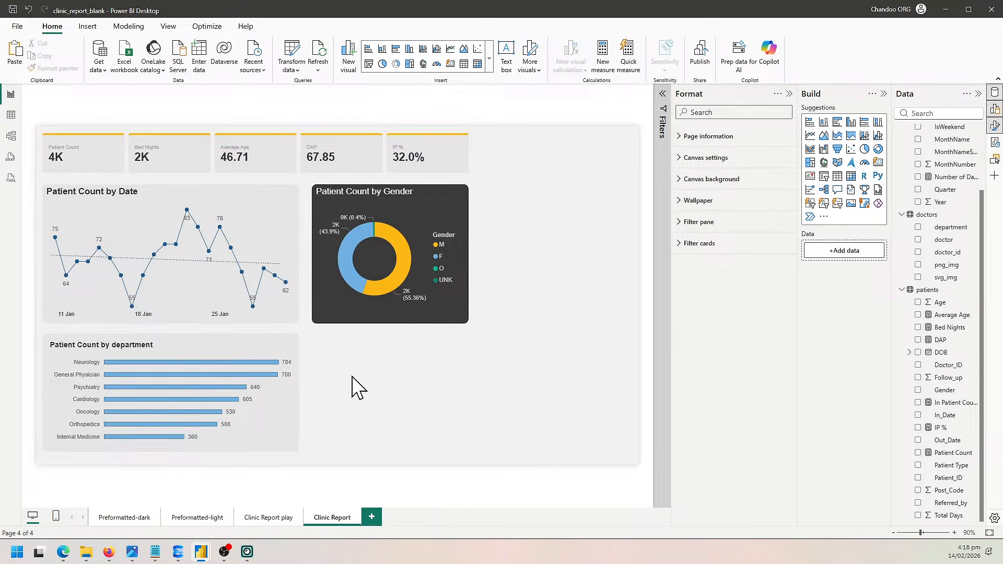
Add a stacked column chart below the donut chart with Age on the x-axis and Patient Count on the y-axis.
{"action": "left_click", "coordinate": [824, 122]}
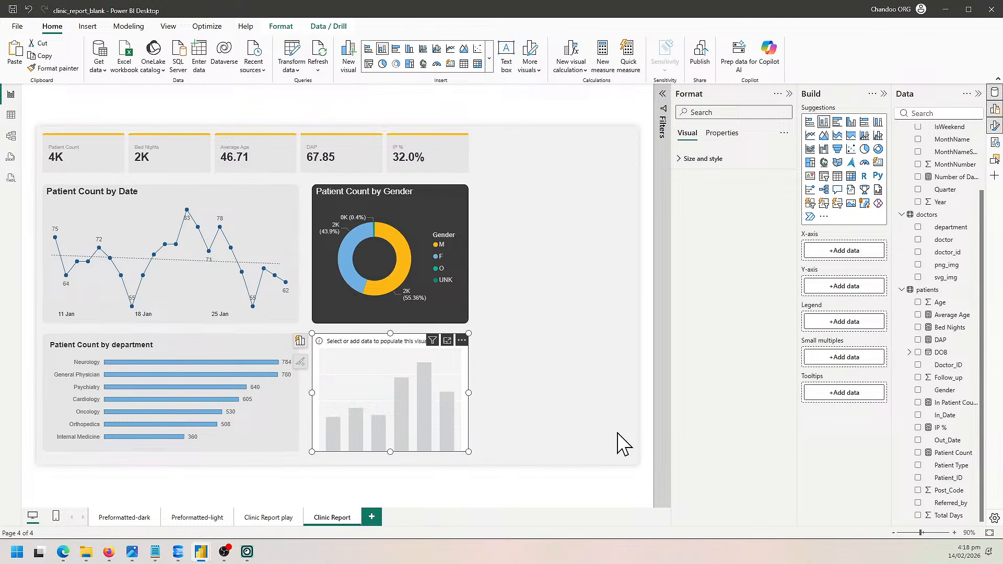
{"action": "left_click_drag", "start_coordinate": [940, 303], "coordinate": [851, 256]}
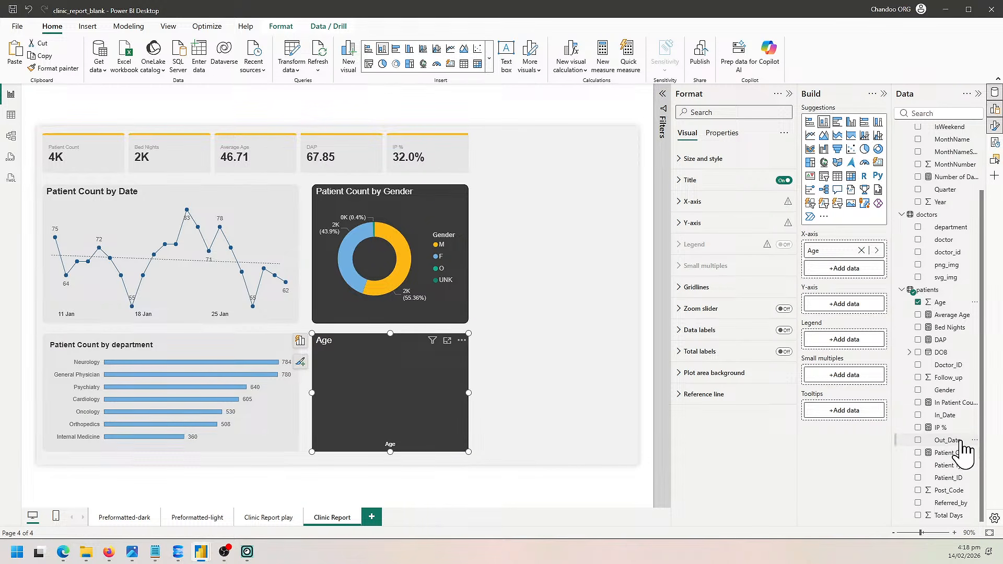
{"action": "left_click_drag", "start_coordinate": [950, 452], "coordinate": [842, 308]}
{"action": "left_click", "coordinate": [488, 444]}
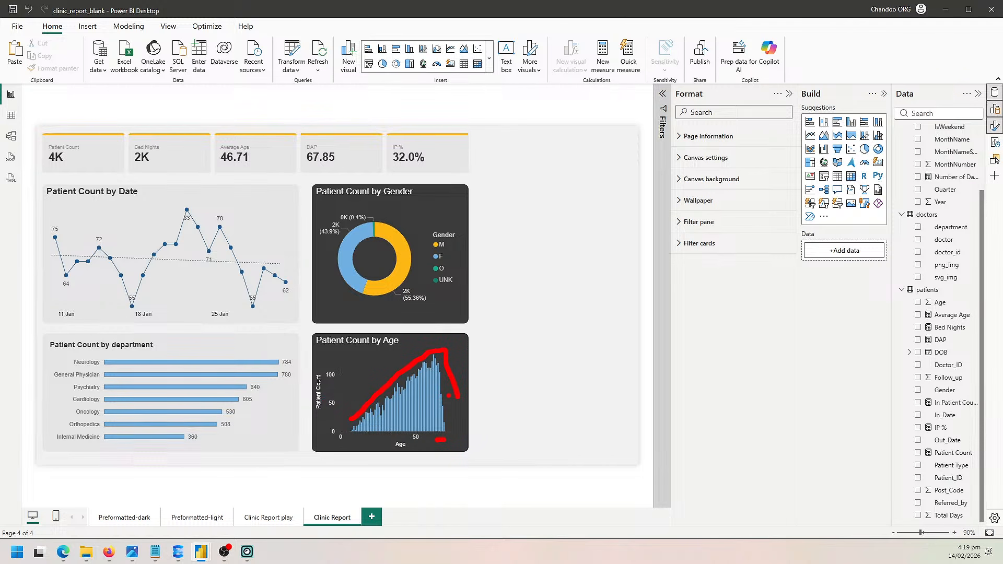
{"action": "key", "text": "Escape"}
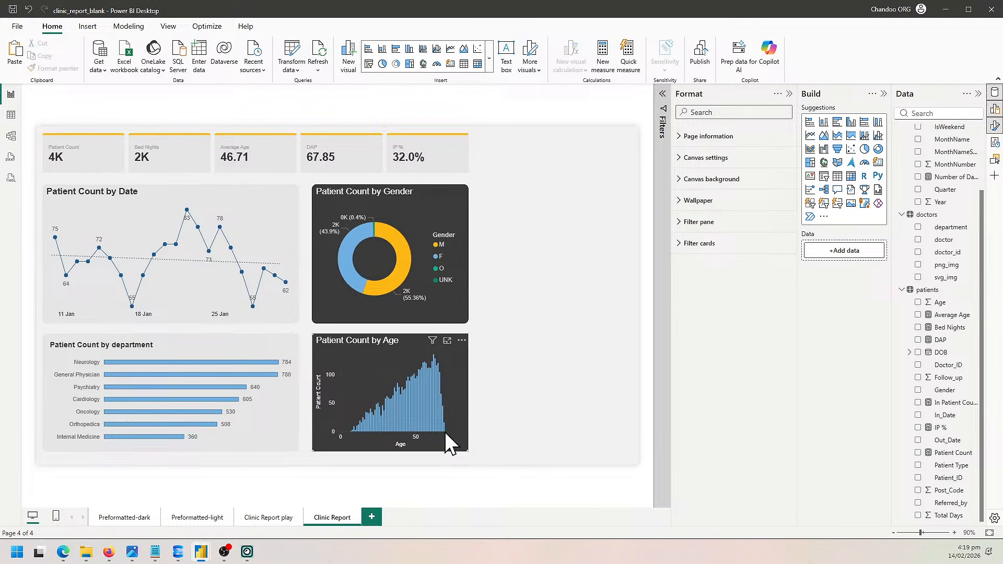
{"action": "left_click", "coordinate": [385, 281]}
{"action": "left_click", "coordinate": [340, 276]}
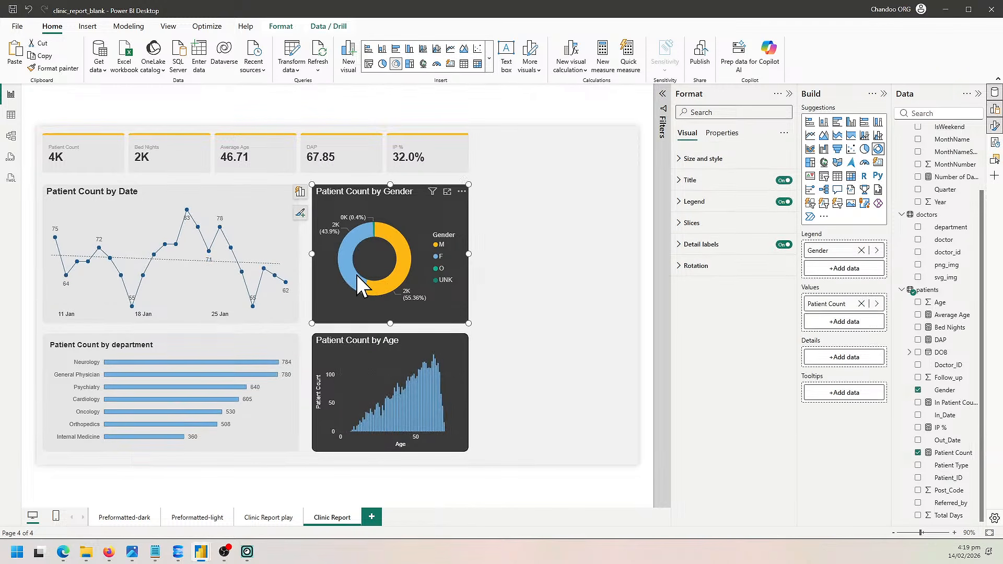
{"action": "left_click", "coordinate": [356, 275]}
{"action": "left_click", "coordinate": [357, 275]}
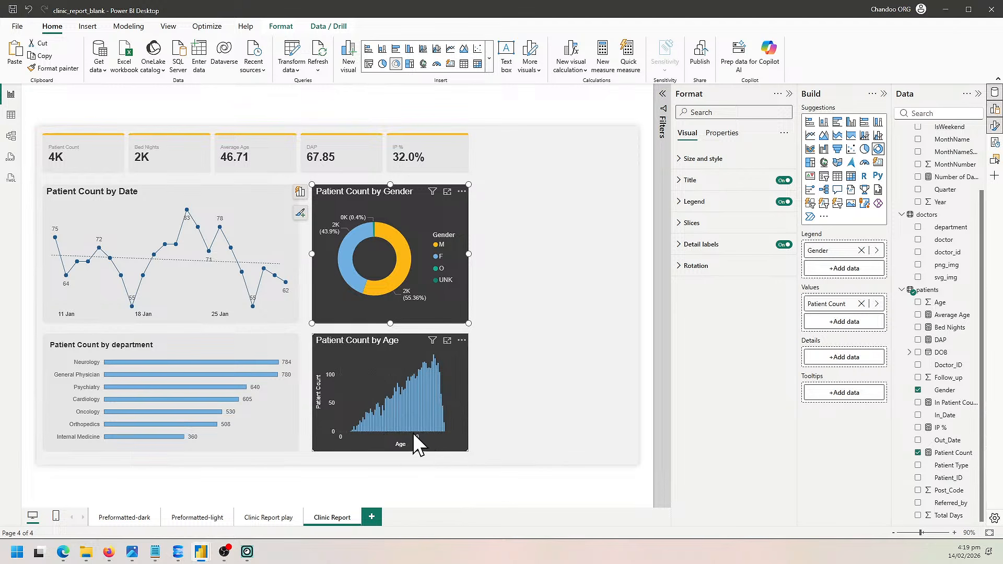
Create a binned group from the patients table's Age field with a bin size of 5.
{"action": "right_click", "coordinate": [938, 303]}
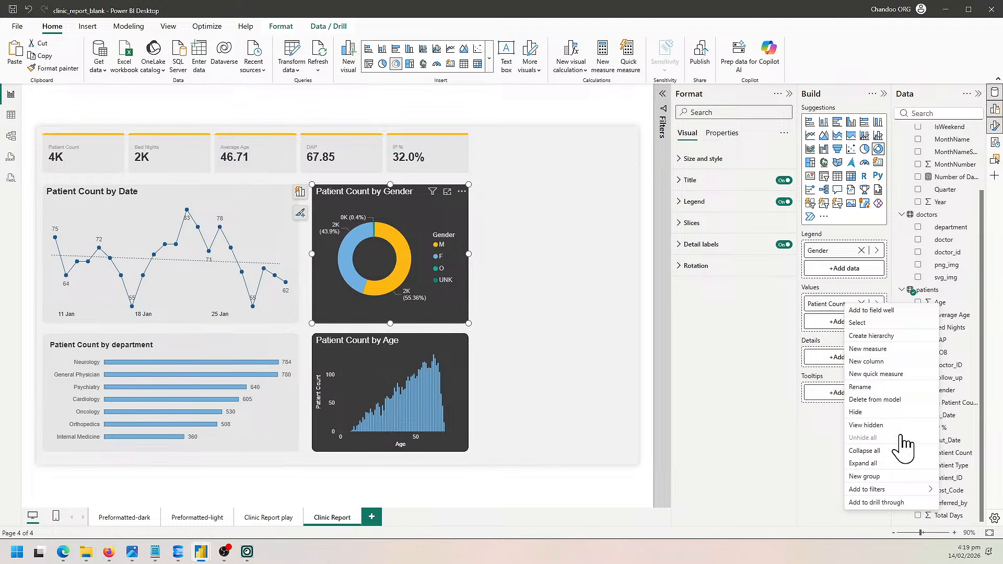
{"action": "left_click", "coordinate": [879, 476]}
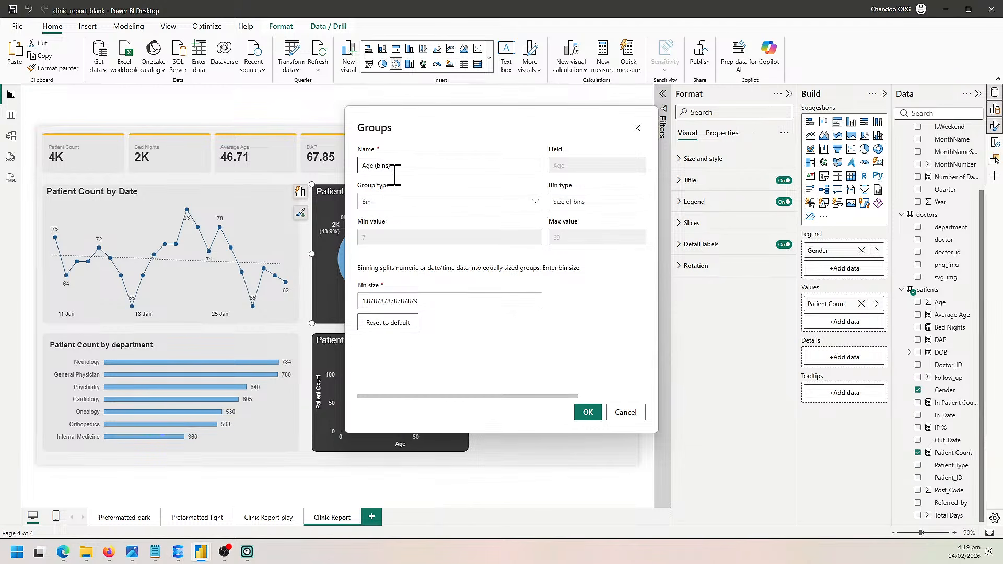
{"action": "double_click", "coordinate": [399, 296]}
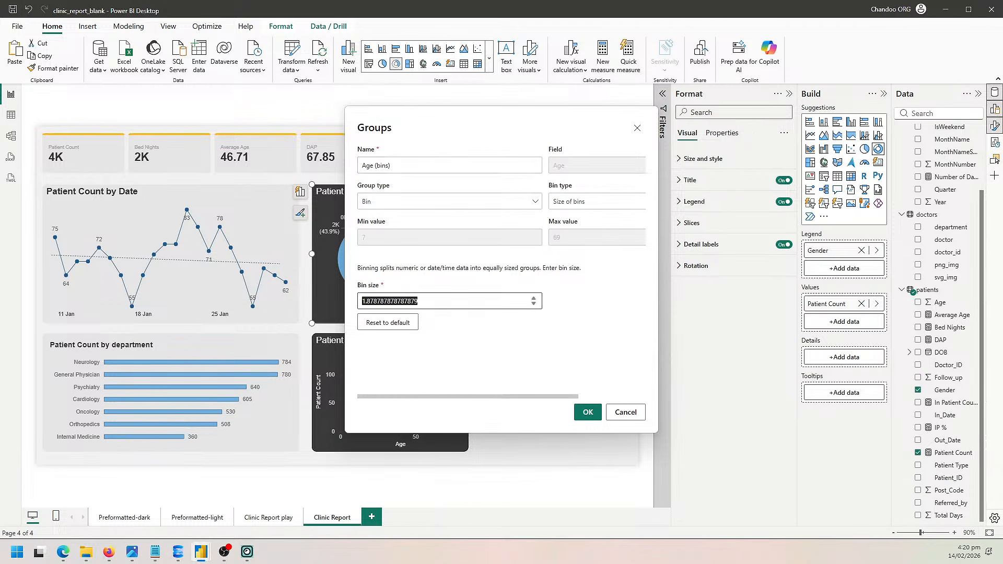
{"action": "type", "text": "5"}
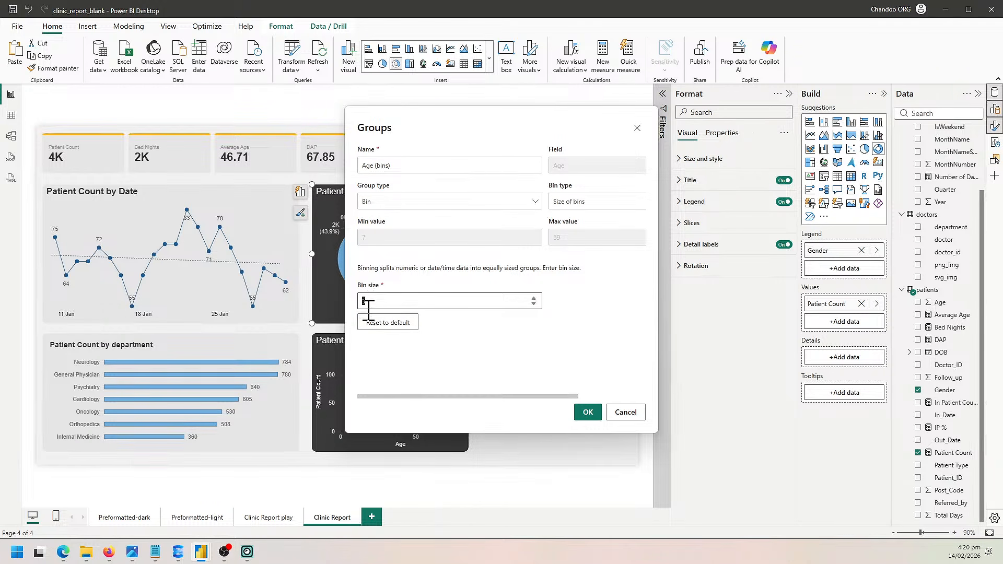
{"action": "left_click", "coordinate": [587, 412]}
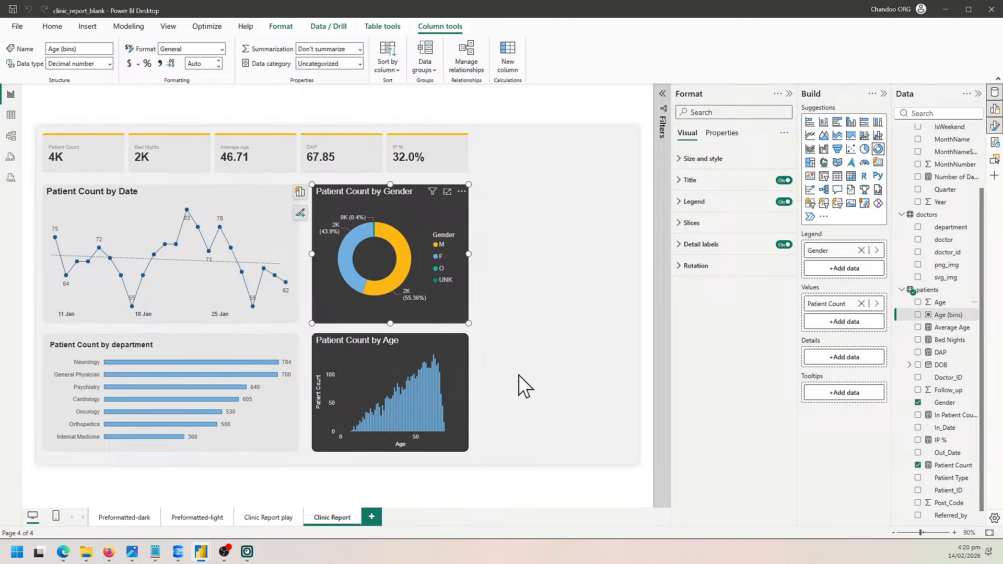
Replace Age with Age (bins) on the x-axis of the Patient Count by Age column chart.
{"action": "left_click", "coordinate": [444, 397]}
{"action": "left_click", "coordinate": [450, 394]}
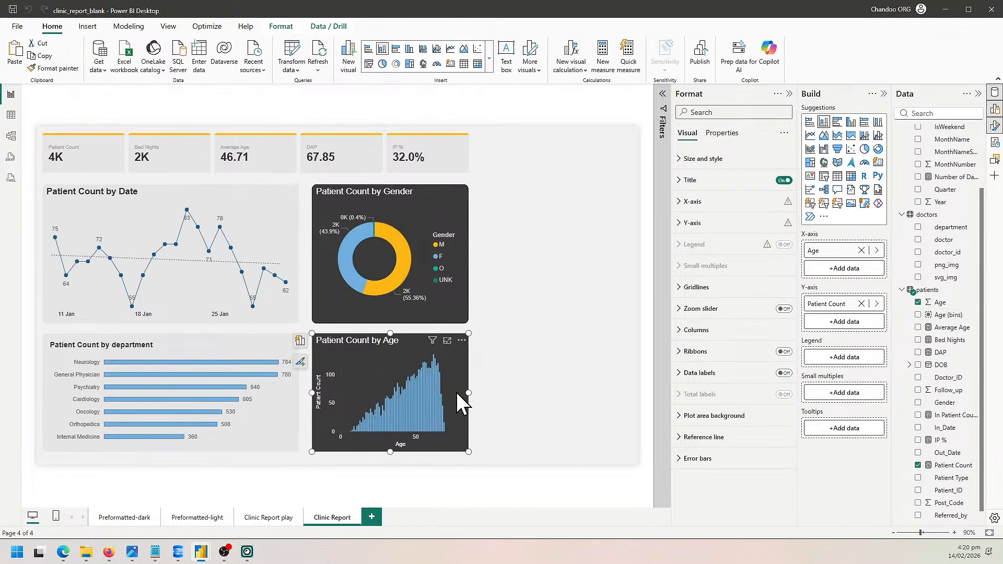
{"action": "left_click", "coordinate": [861, 250]}
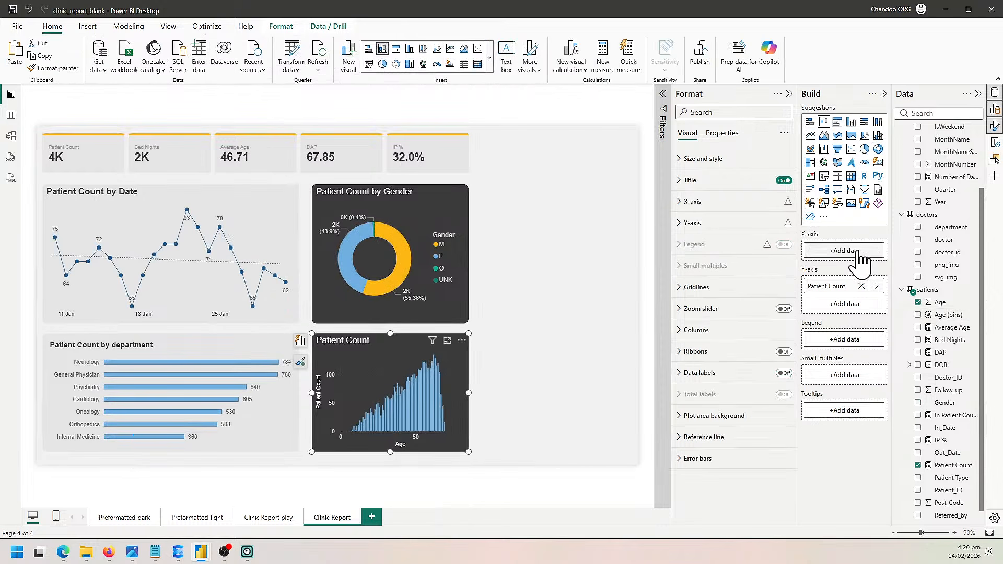
{"action": "left_click_drag", "start_coordinate": [957, 320], "coordinate": [833, 253]}
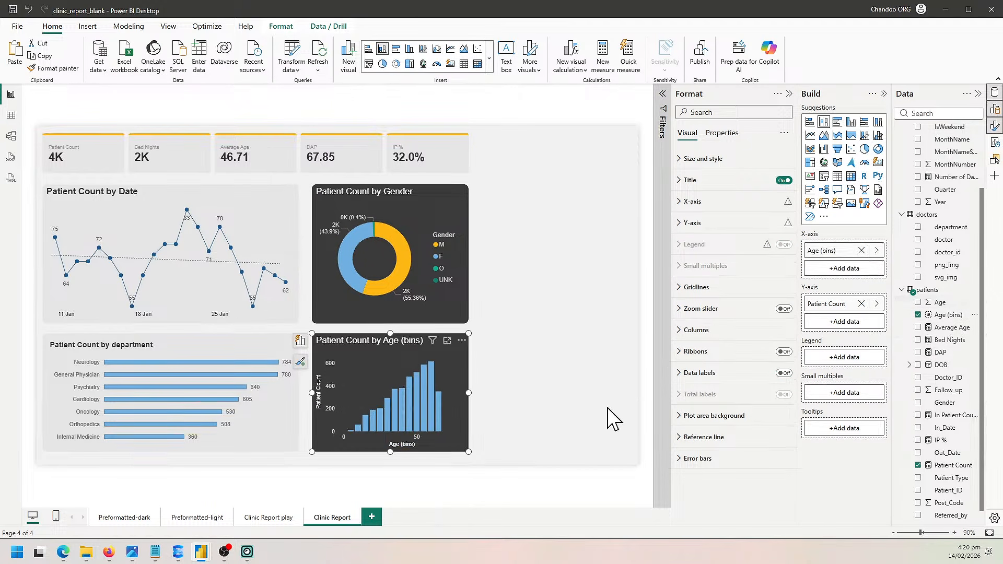
{"action": "left_click", "coordinate": [416, 452]}
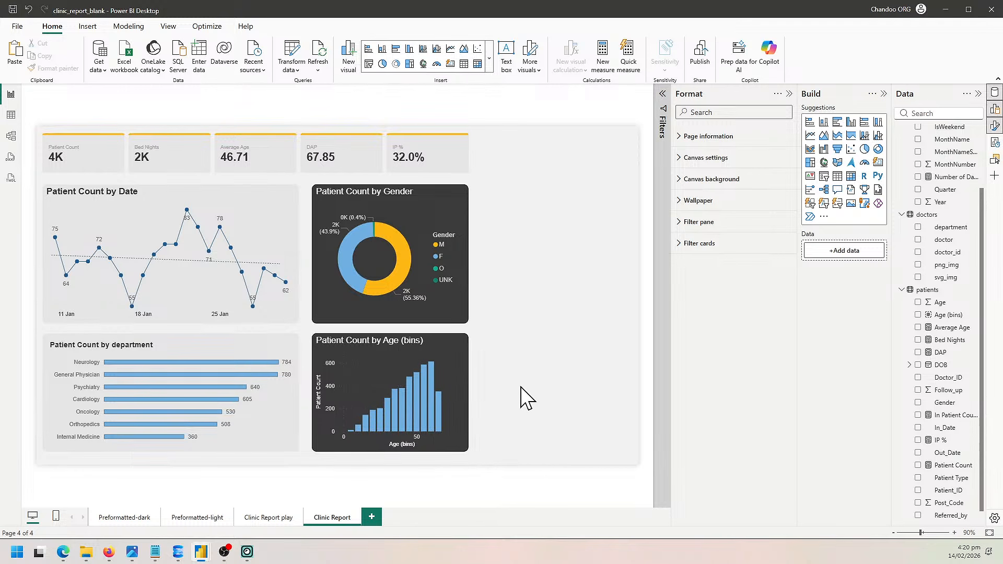
Narrow the Patient Count by department and Patient Count by Date charts to the same width.
{"action": "left_click_drag", "start_coordinate": [479, 179], "coordinate": [634, 462]}
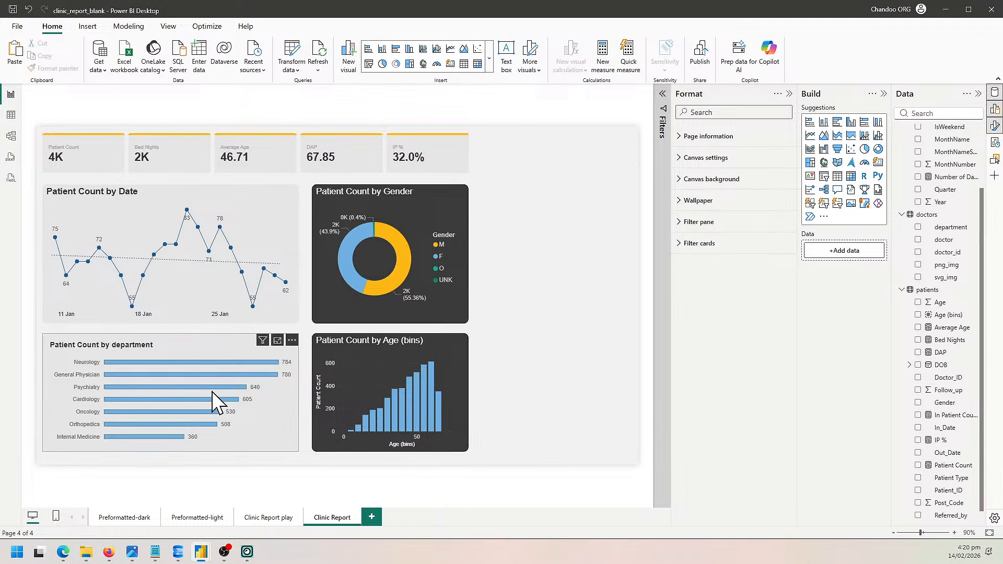
{"action": "left_click", "coordinate": [284, 263]}
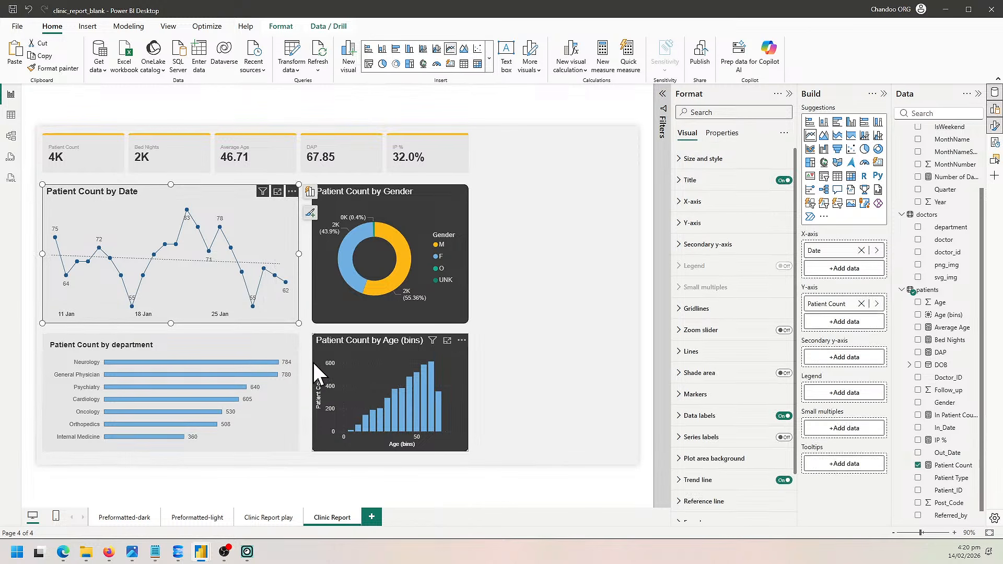
{"action": "left_click", "coordinate": [286, 351], "text": "ctrl"}
{"action": "left_click_drag", "start_coordinate": [297, 394], "coordinate": [255, 409]}
{"action": "left_click", "coordinate": [284, 409]}
{"action": "left_click", "coordinate": [295, 245]}
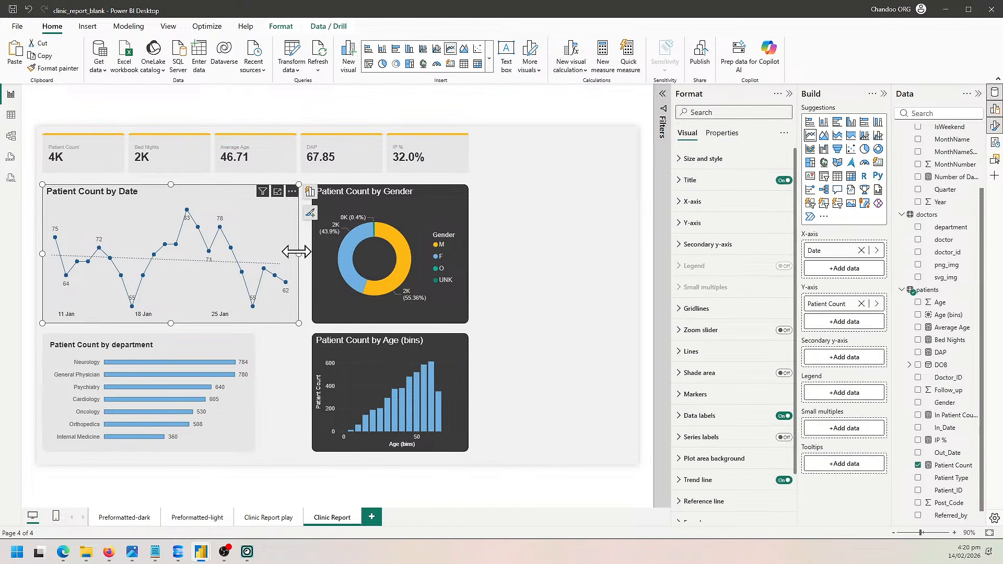
{"action": "left_click_drag", "start_coordinate": [298, 248], "coordinate": [257, 256]}
{"action": "left_click", "coordinate": [248, 256]}
{"action": "left_click", "coordinate": [250, 255]}
Move the gender donut and the age column chart over beside the narrowed charts, keeping their edges aligned.
{"action": "left_click_drag", "start_coordinate": [415, 198], "coordinate": [373, 200]}
{"action": "left_click_drag", "start_coordinate": [424, 355], "coordinate": [378, 349]}
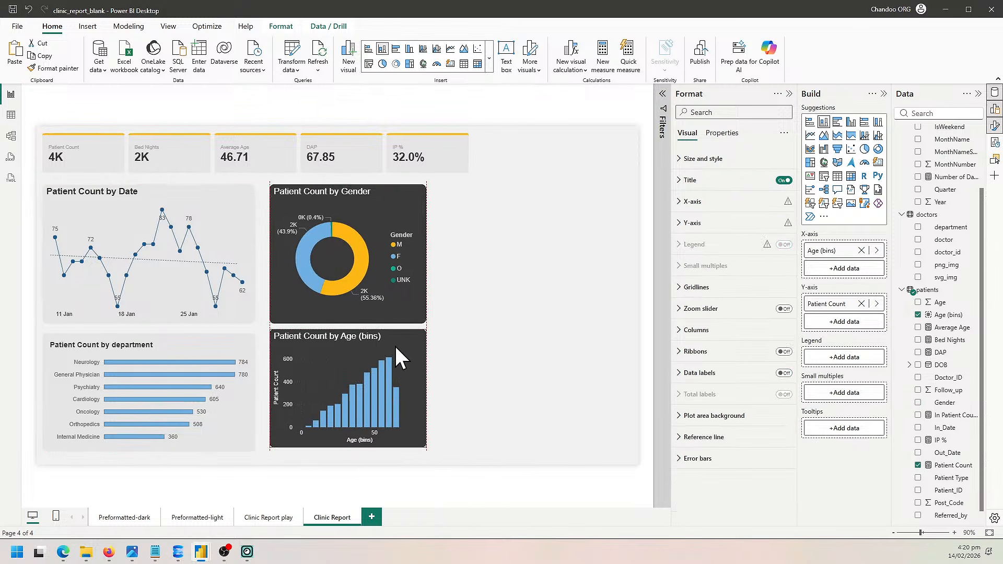
{"action": "left_click", "coordinate": [481, 342]}
Insert a table visual beside the donut chart, extending it down to the age chart's lower edge and out near the page edge.
{"action": "left_click_drag", "start_coordinate": [444, 184], "coordinate": [625, 454]}
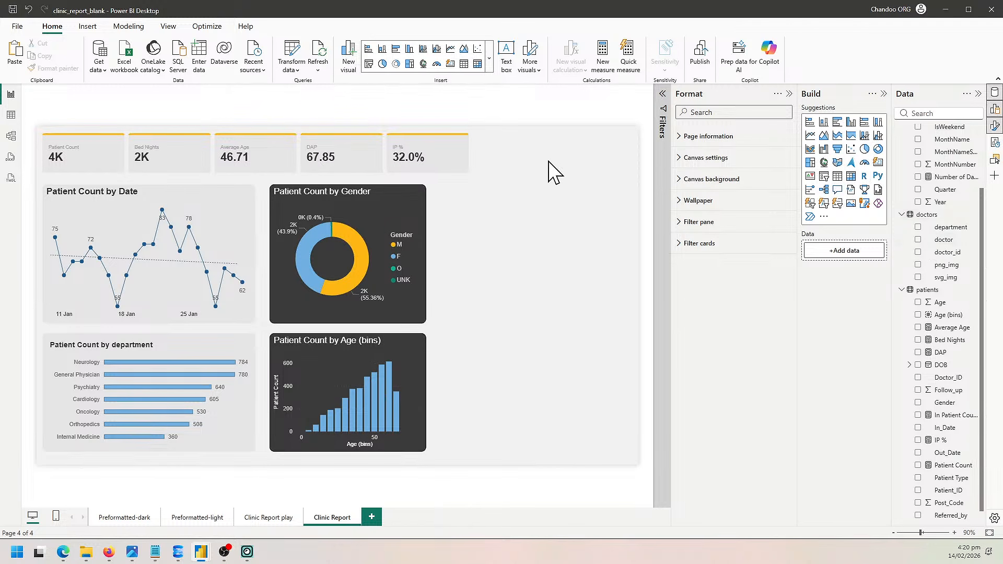
{"action": "left_click", "coordinate": [837, 178]}
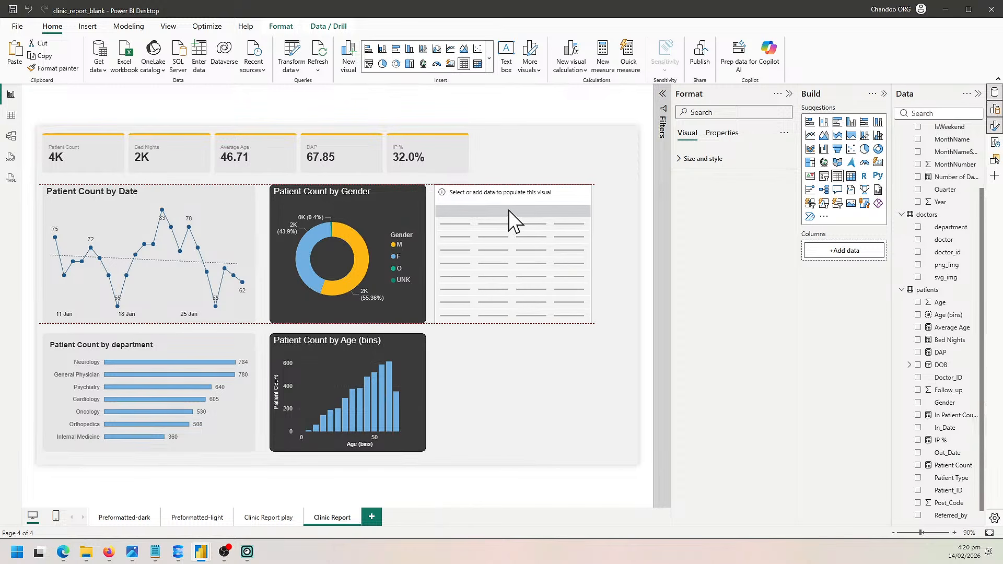
{"action": "left_click_drag", "start_coordinate": [512, 327], "coordinate": [500, 462]}
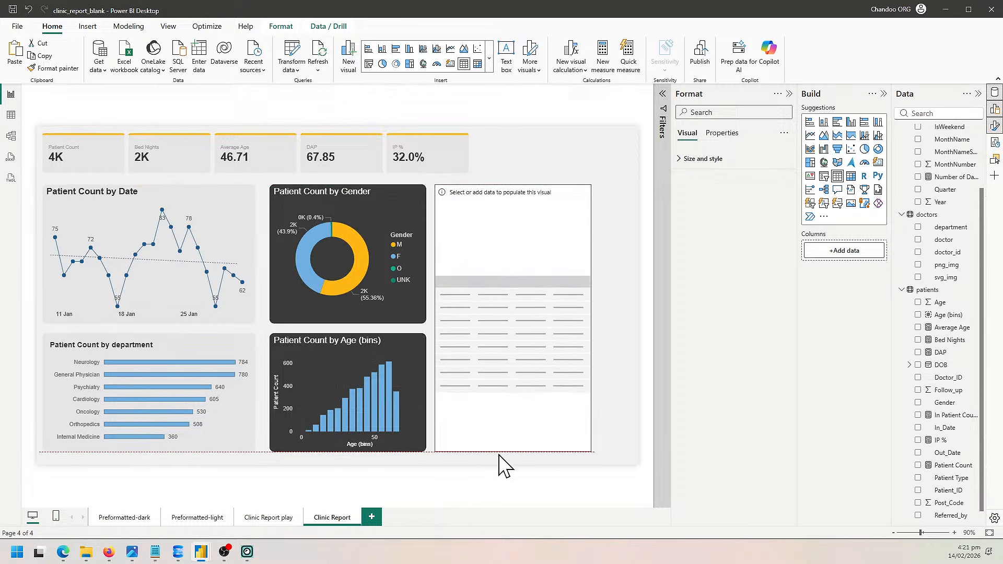
{"action": "left_click_drag", "start_coordinate": [587, 323], "coordinate": [631, 329]}
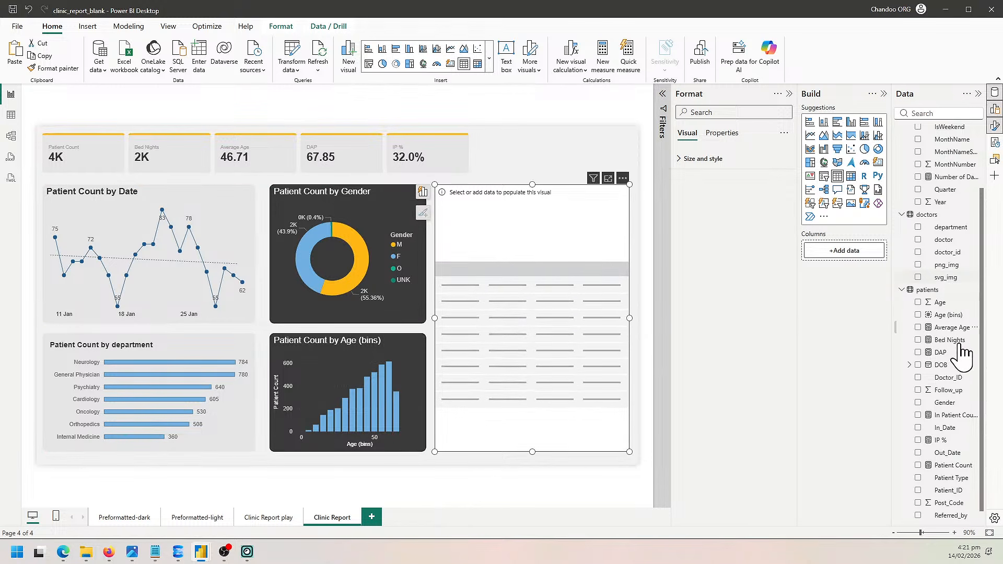
Add the doctor field to the table visual and place png_img as the column before it.
{"action": "left_click_drag", "start_coordinate": [952, 249], "coordinate": [851, 253]}
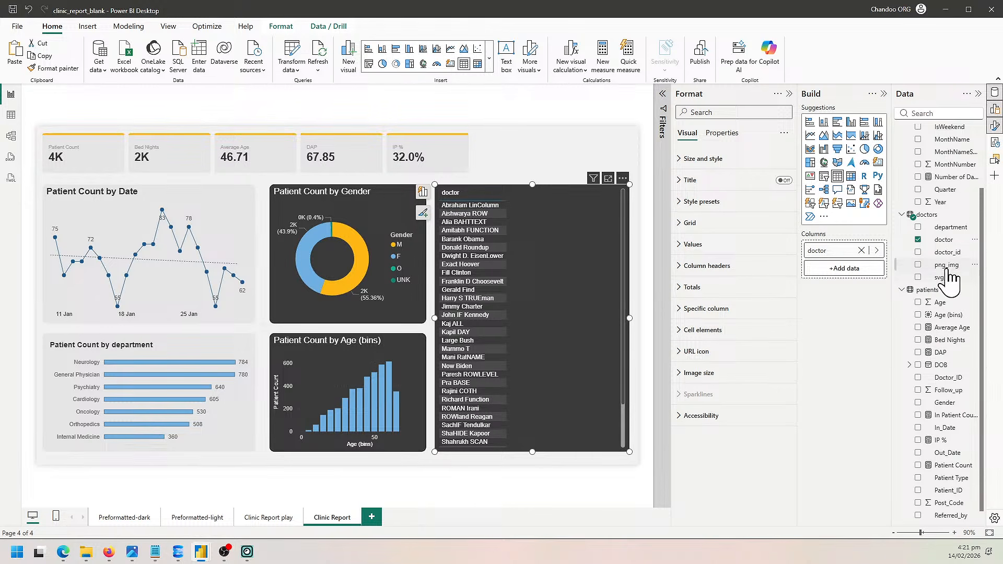
{"action": "left_click_drag", "start_coordinate": [946, 278], "coordinate": [853, 246]}
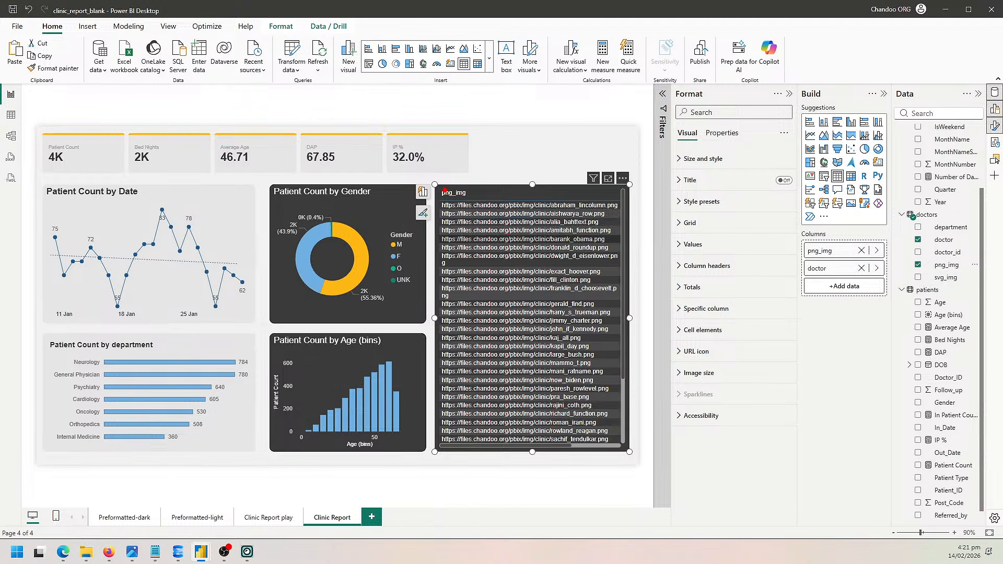
{"action": "mouse_move", "coordinate": [440, 186]}
{"action": "left_mouse_down"}
{"action": "mouse_move", "coordinate": [453, 226]}
{"action": "mouse_move", "coordinate": [632, 292]}
{"action": "mouse_move", "coordinate": [622, 291]}
{"action": "left_mouse_up"}
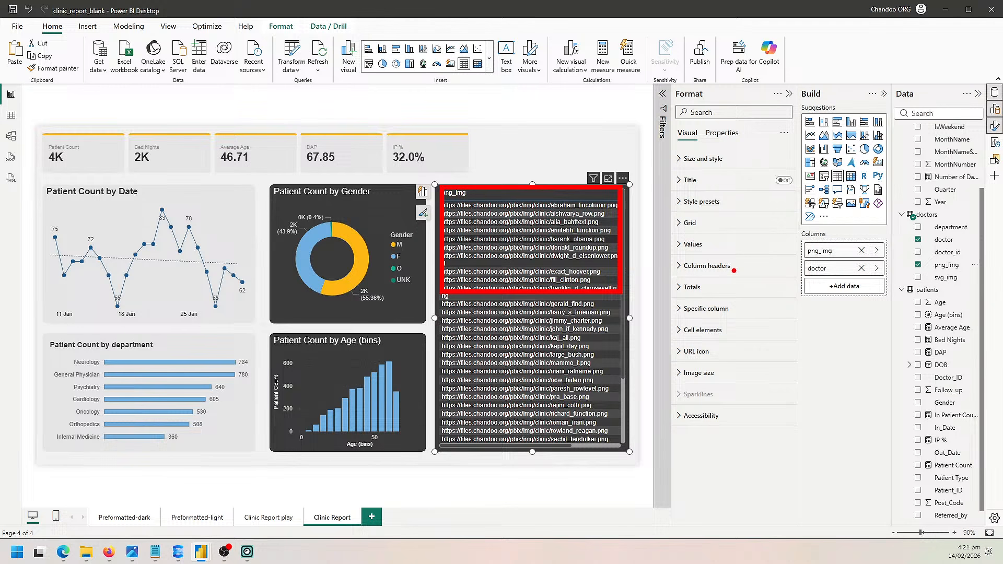
{"action": "key", "text": "Escape"}
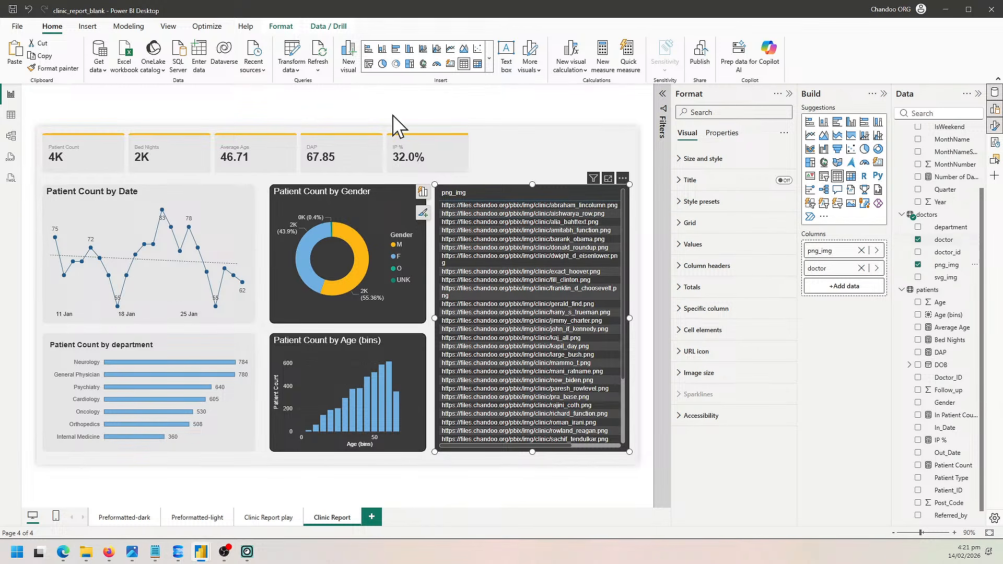
Set the data category of the doctors table's png_img column to Image URL in the table view.
{"action": "left_click", "coordinate": [11, 115]}
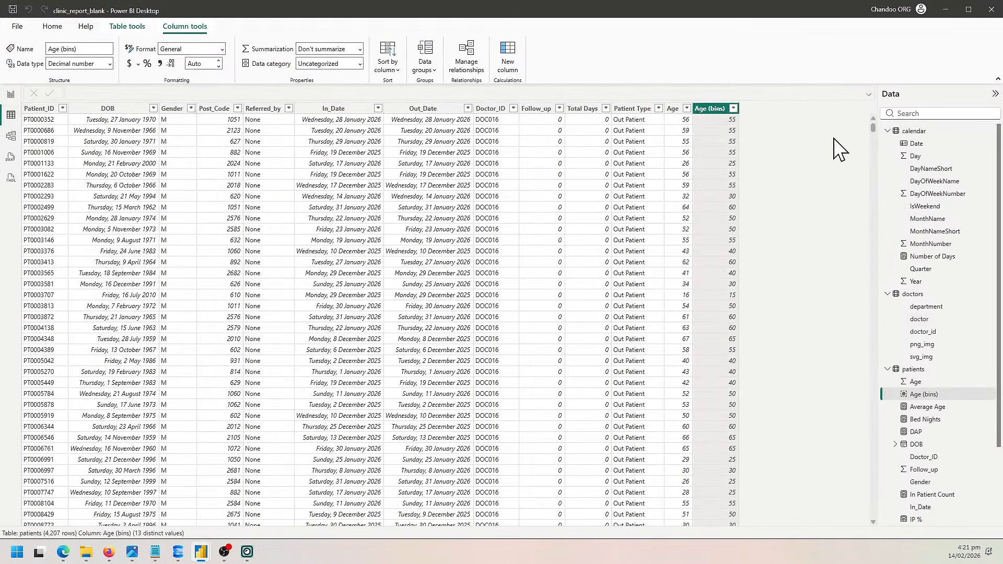
{"action": "left_click", "coordinate": [919, 131]}
{"action": "left_click", "coordinate": [917, 294]}
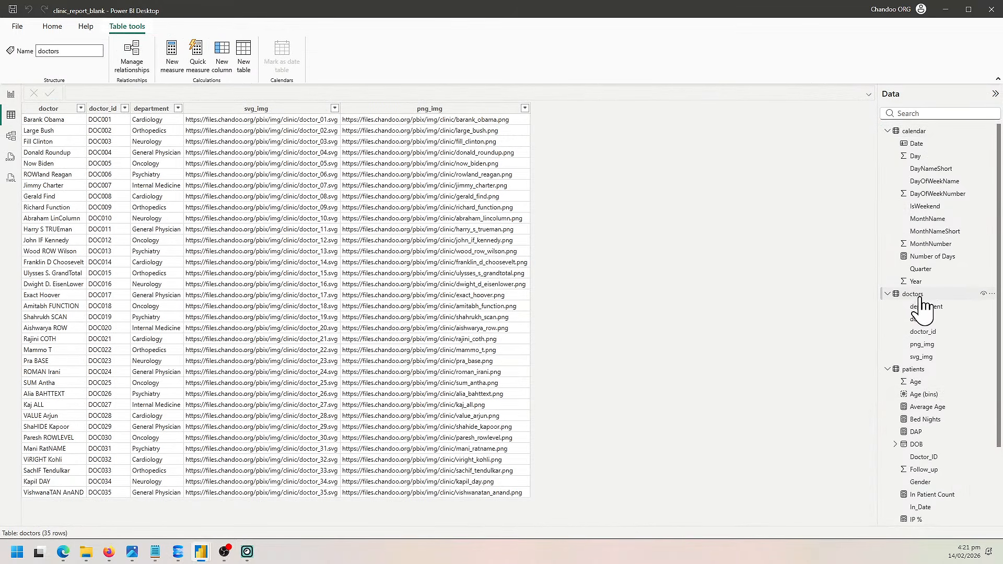
{"action": "left_click", "coordinate": [424, 109]}
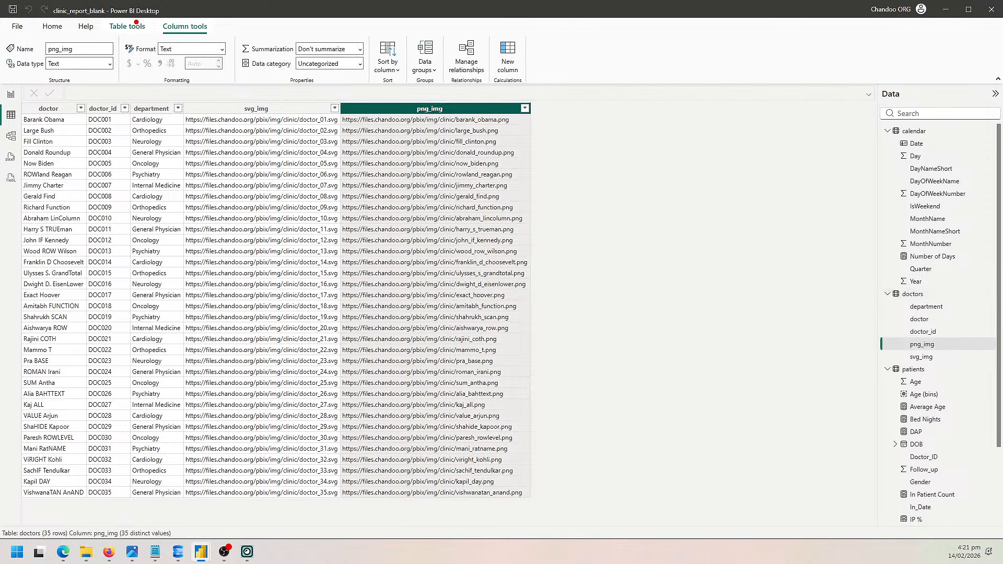
{"action": "left_click_drag", "start_coordinate": [155, 15], "coordinate": [371, 78]}
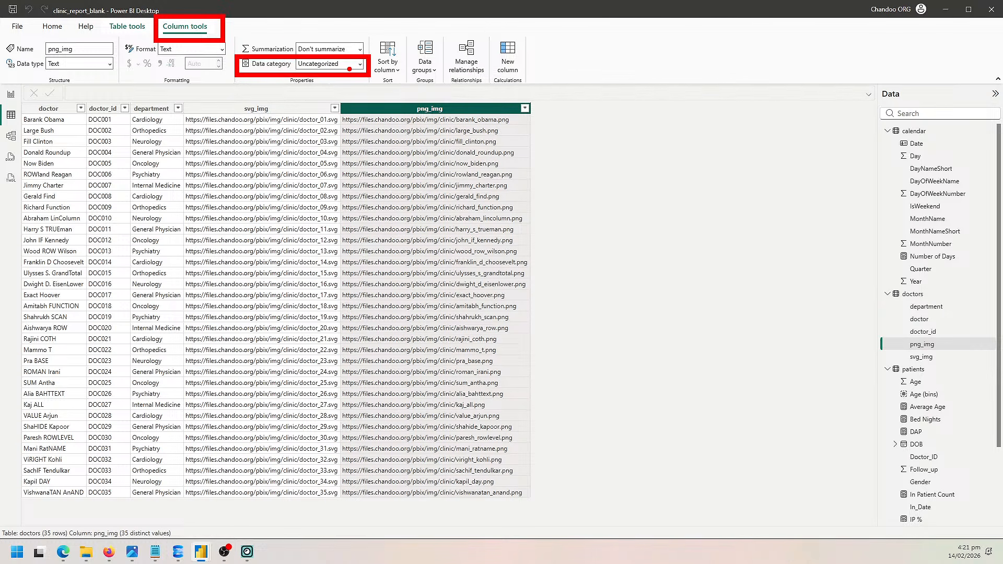
{"action": "key", "text": "Escape"}
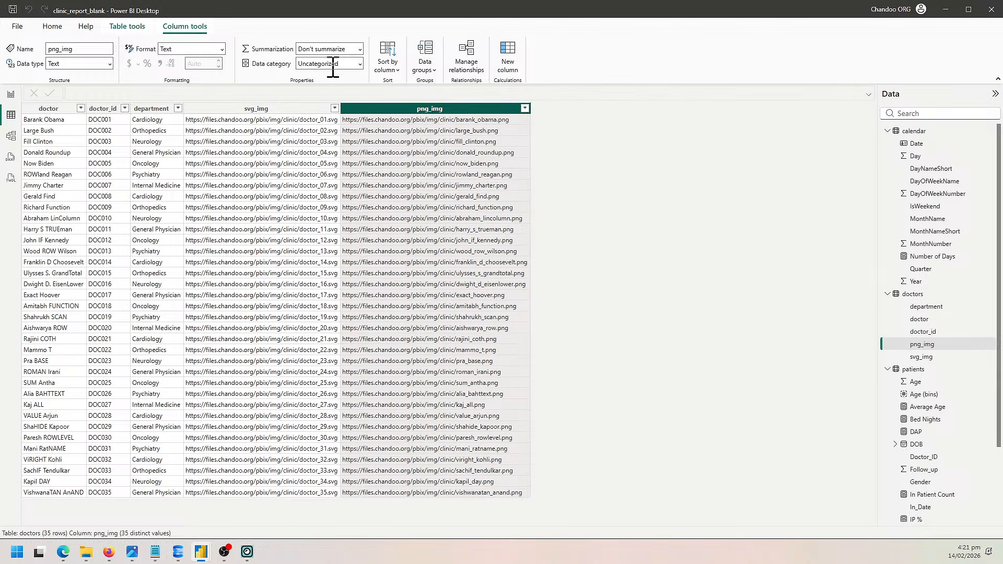
{"action": "left_click", "coordinate": [357, 63]}
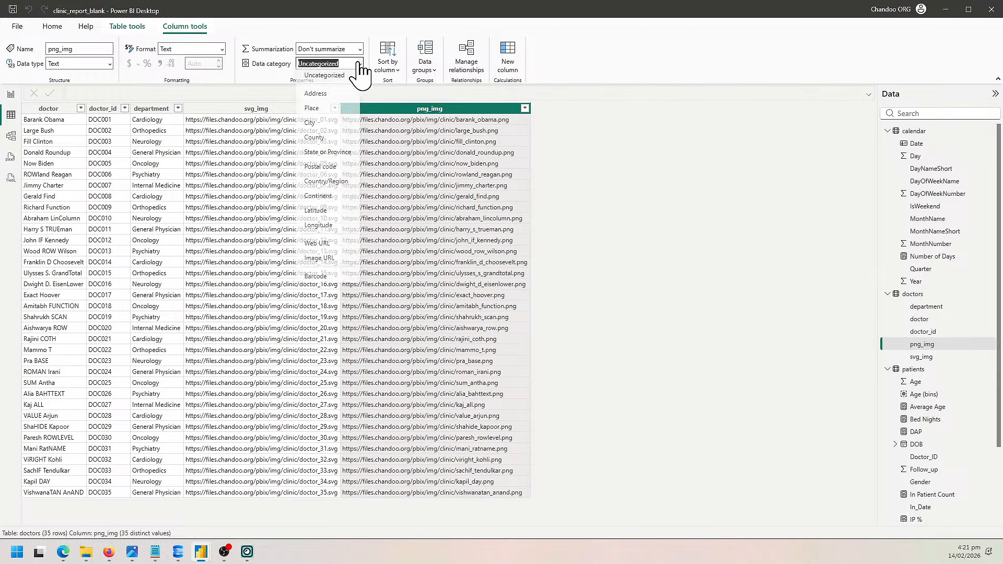
{"action": "left_click", "coordinate": [336, 261]}
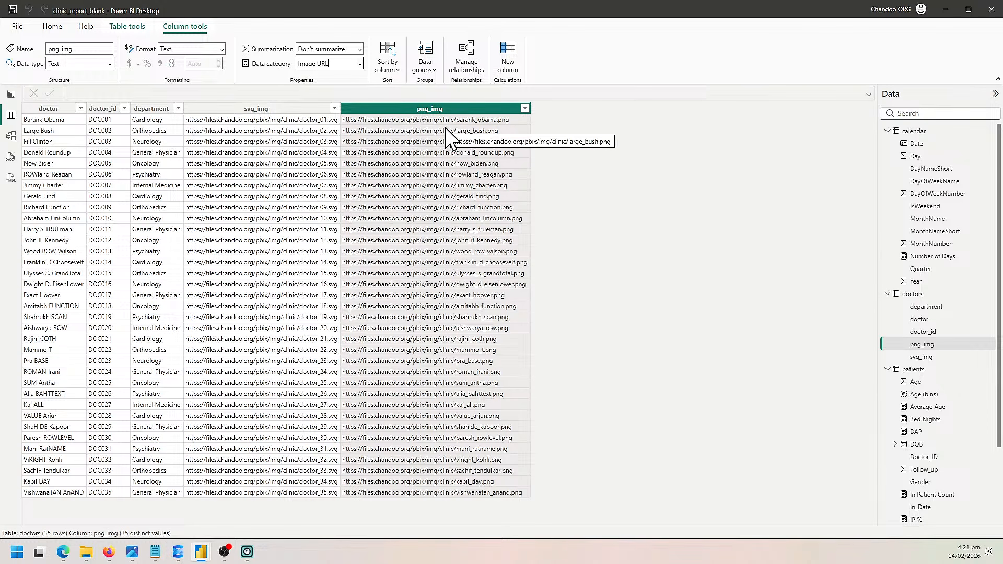
Set the svg_img column's data category to Image URL and return to the report to check the doctor table's images.
{"action": "left_click", "coordinate": [257, 110]}
{"action": "left_click", "coordinate": [359, 64]}
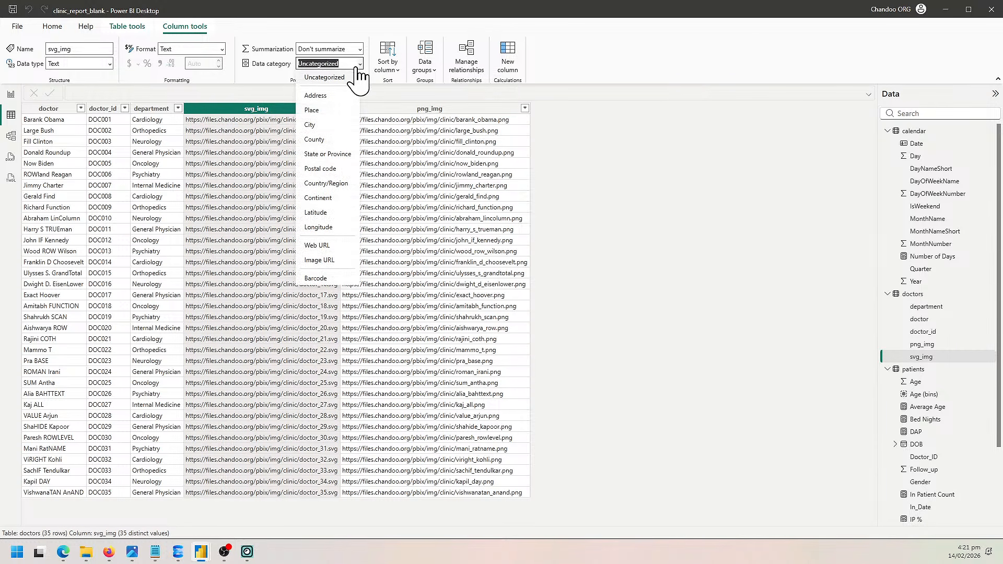
{"action": "left_click", "coordinate": [324, 262]}
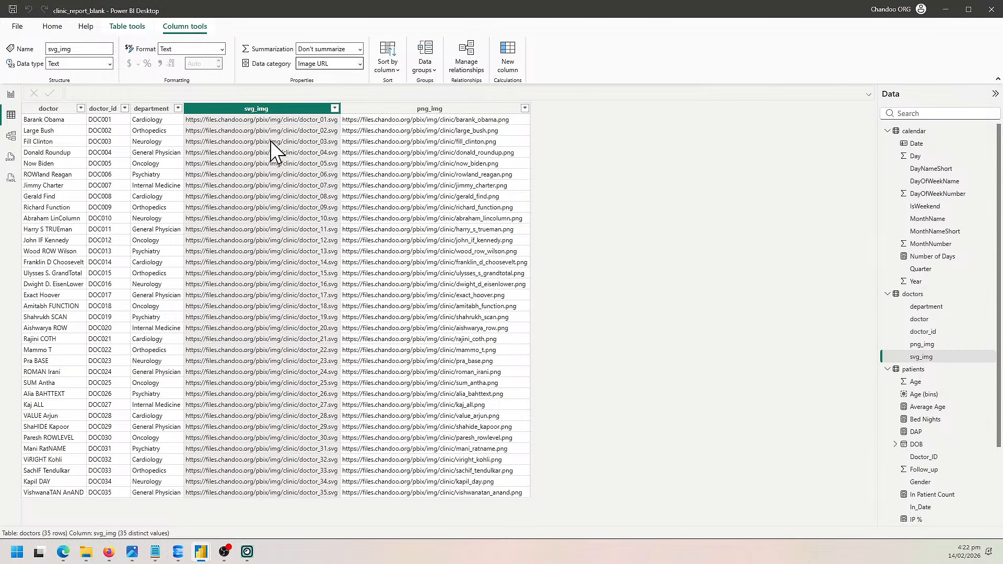
{"action": "left_click", "coordinate": [10, 95]}
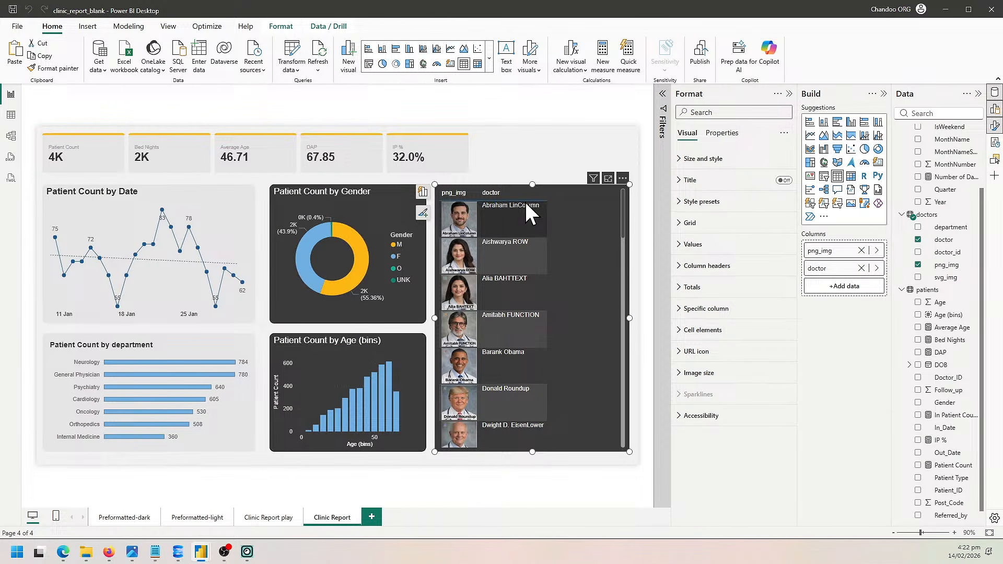
{"action": "scroll", "coordinate": [473, 300], "scroll_direction": "down", "scroll_amount": 5}
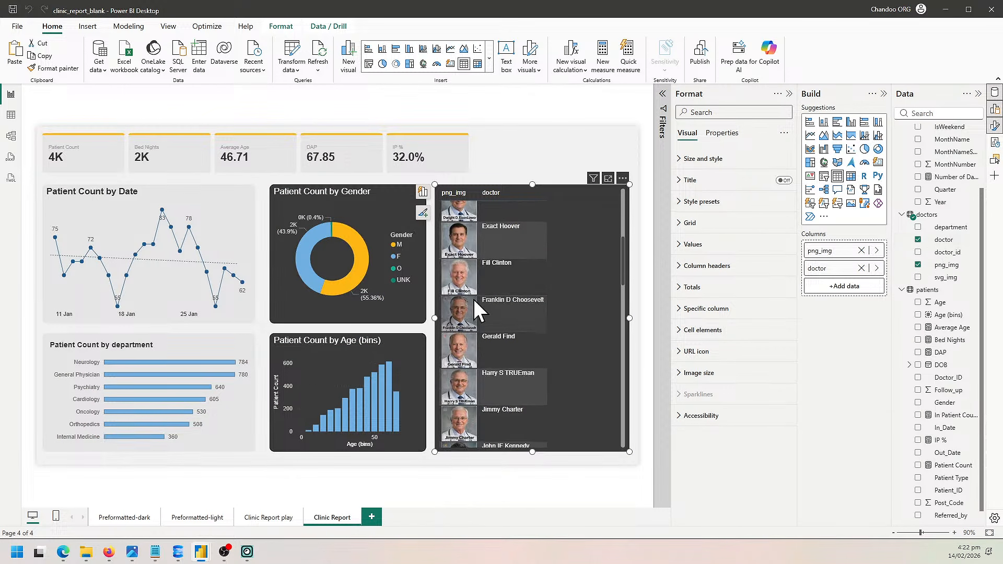
Add the Patient Count, IP % and DAP measures to the doctor table.
{"action": "scroll", "coordinate": [473, 299], "scroll_direction": "down", "scroll_amount": 4}
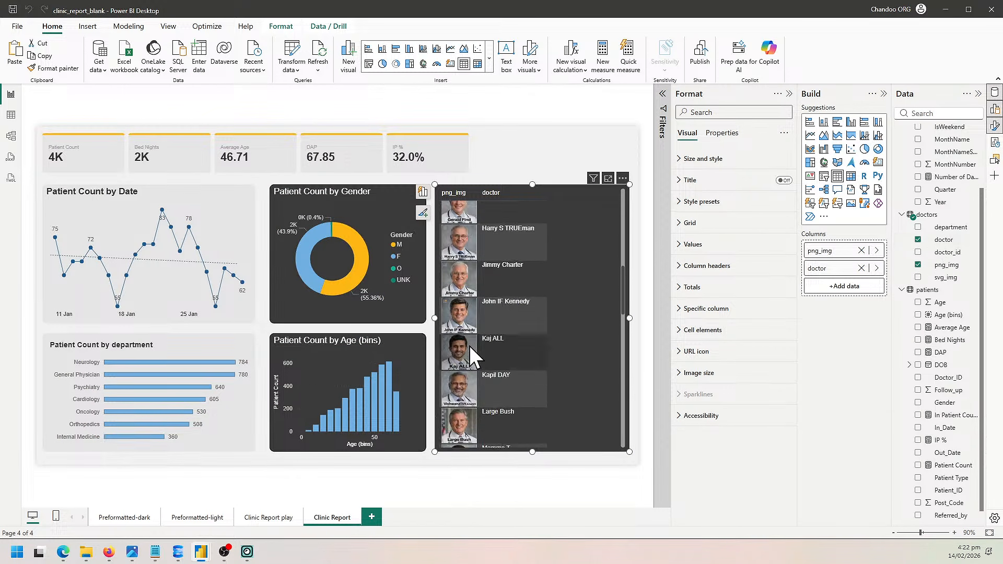
{"action": "scroll", "coordinate": [468, 346], "scroll_direction": "up", "scroll_amount": 9}
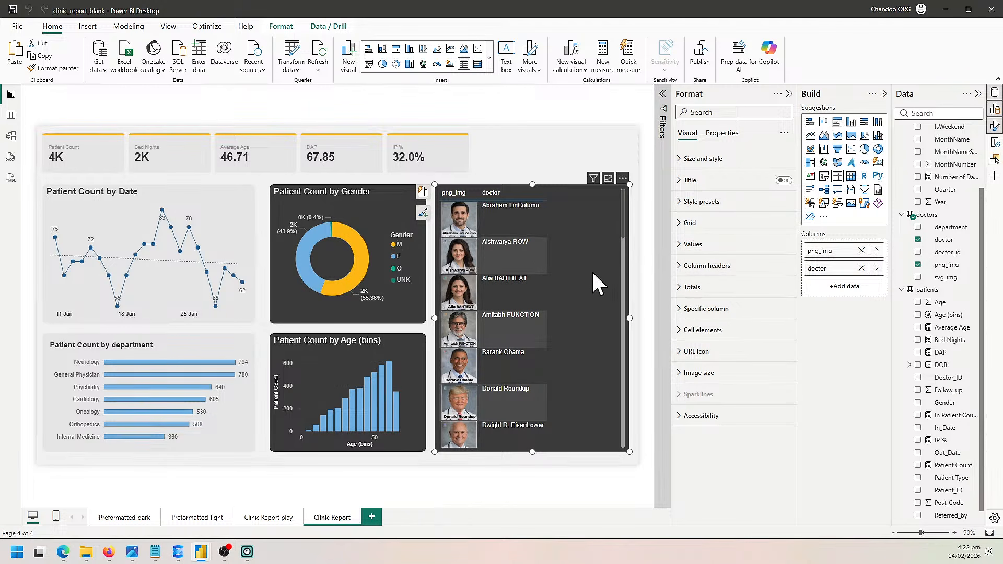
{"action": "scroll", "coordinate": [531, 326], "scroll_direction": "down", "scroll_amount": 3}
{"action": "scroll", "coordinate": [532, 326], "scroll_direction": "up", "scroll_amount": 3}
{"action": "scroll", "coordinate": [523, 411], "scroll_direction": "down", "scroll_amount": 5}
{"action": "scroll", "coordinate": [524, 412], "scroll_direction": "up", "scroll_amount": 5}
{"action": "left_click", "coordinate": [918, 465]}
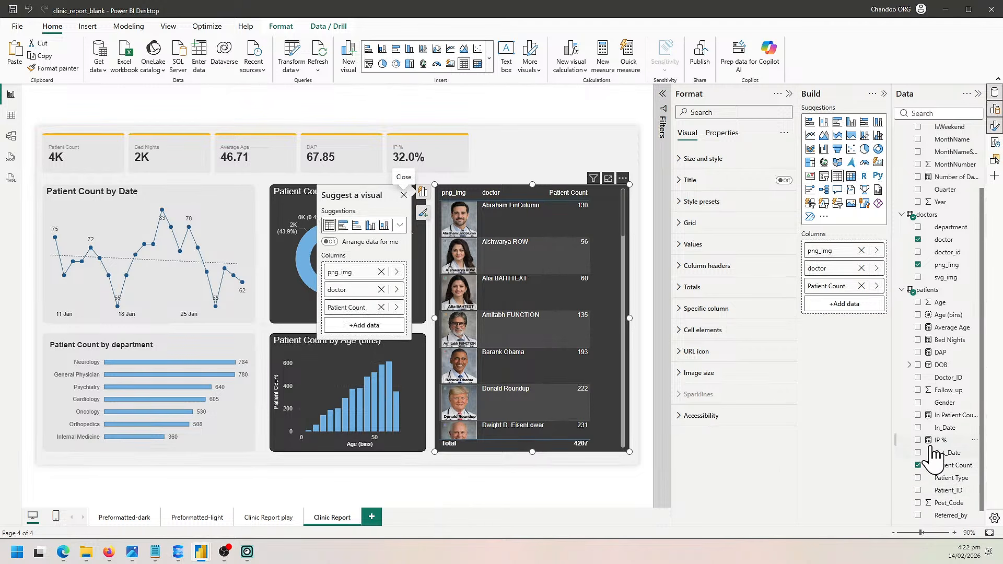
{"action": "left_click", "coordinate": [917, 440]}
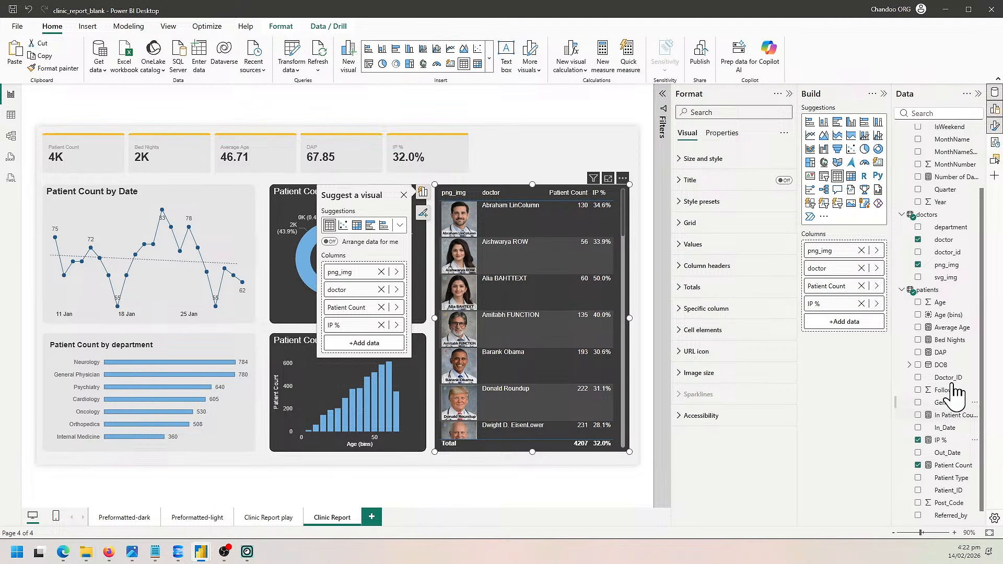
{"action": "scroll", "coordinate": [923, 360], "scroll_direction": "down", "scroll_amount": 1}
{"action": "left_click", "coordinate": [917, 340]}
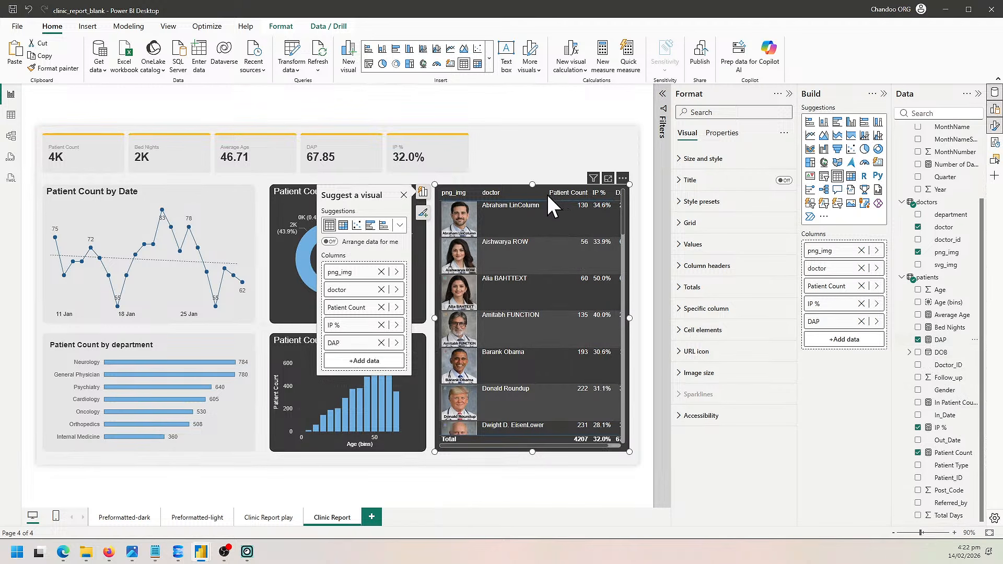
Narrow the doctor column in the table until the DAP column fits inside the visual, and check the rows.
{"action": "left_click_drag", "start_coordinate": [546, 192], "coordinate": [534, 193]}
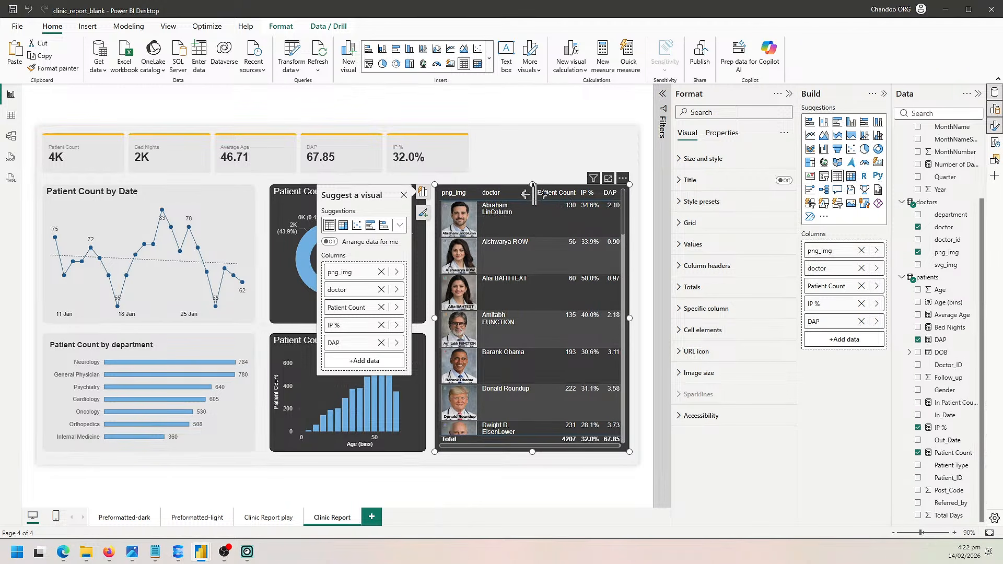
{"action": "left_click_drag", "start_coordinate": [531, 193], "coordinate": [522, 193]}
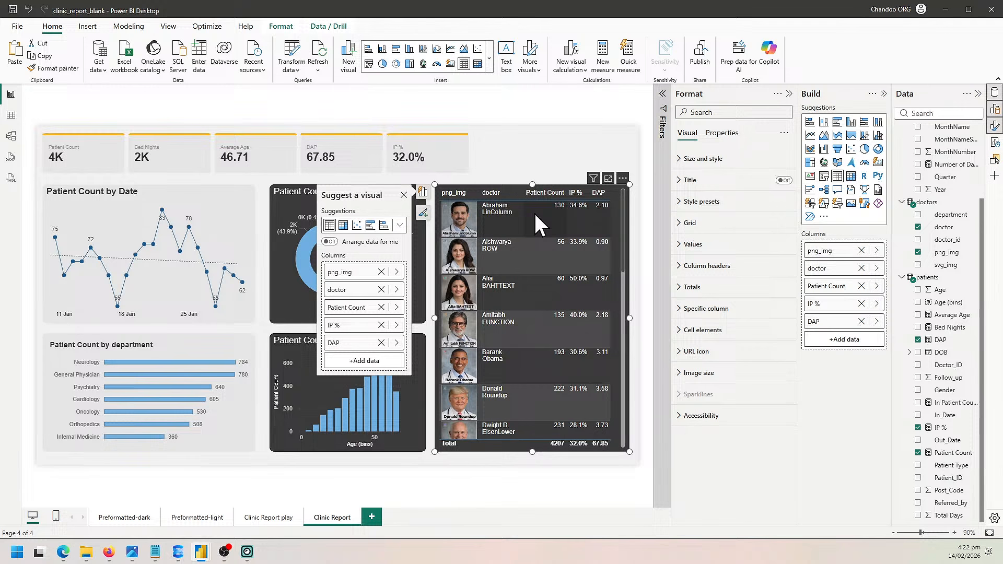
{"action": "scroll", "coordinate": [559, 317], "scroll_direction": "down", "scroll_amount": 6}
{"action": "scroll", "coordinate": [555, 322], "scroll_direction": "up", "scroll_amount": 6}
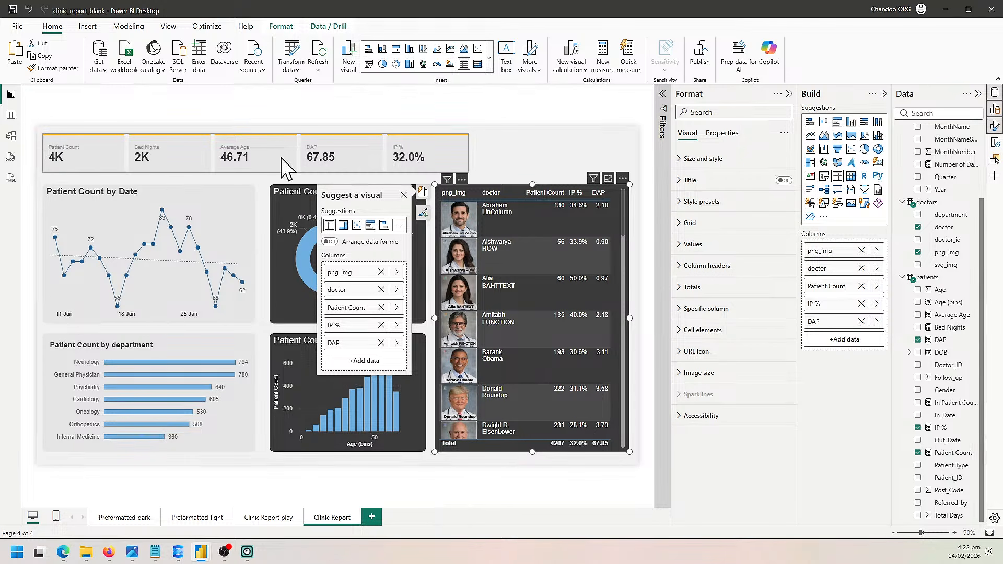
Turn off the totals row of the doctor table.
{"action": "left_click", "coordinate": [714, 287]}
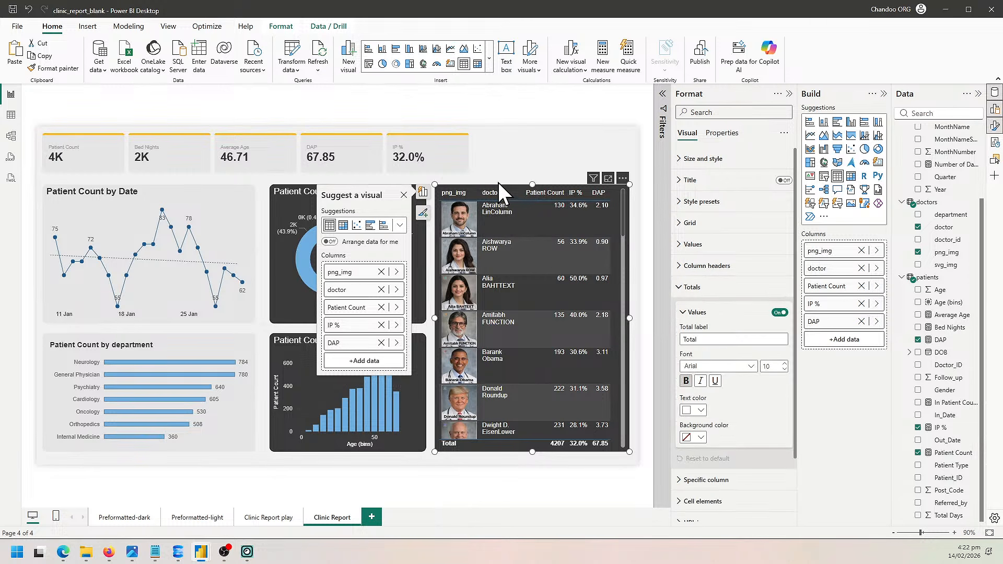
{"action": "left_click", "coordinate": [778, 312]}
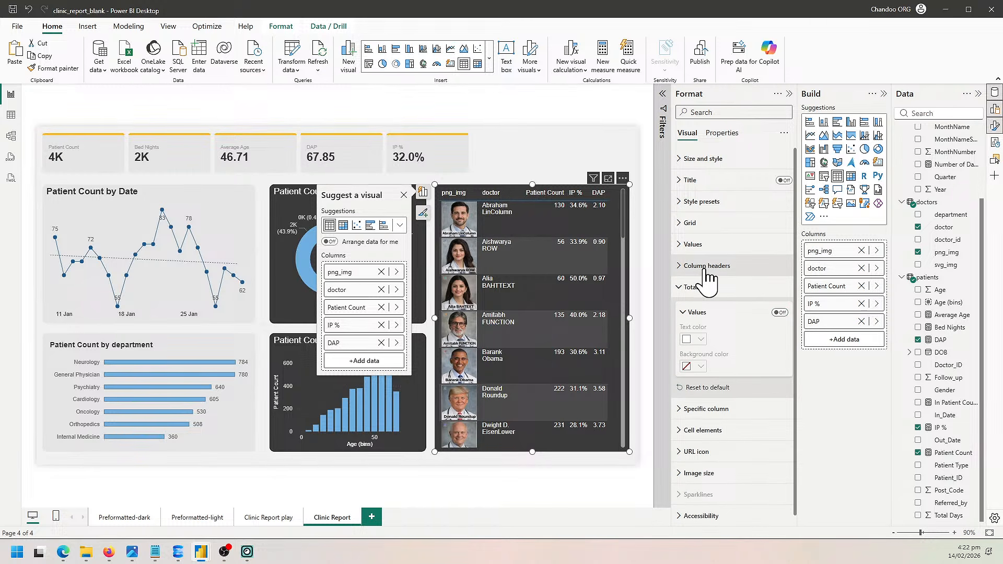
{"action": "left_click", "coordinate": [694, 288]}
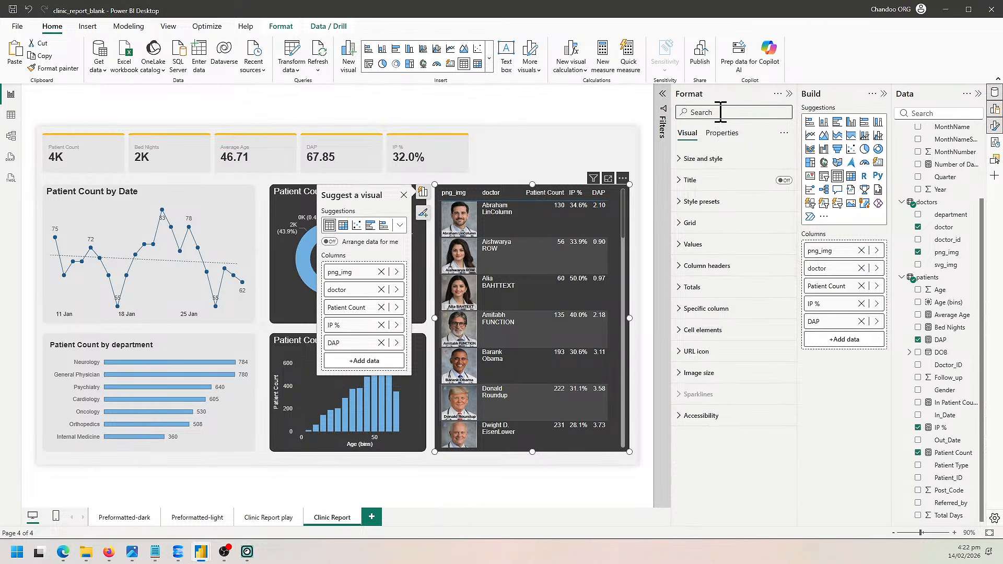
Try an image height of 24 px in the doctor table and settle on 32 px.
{"action": "type", "text": "IMAG"}
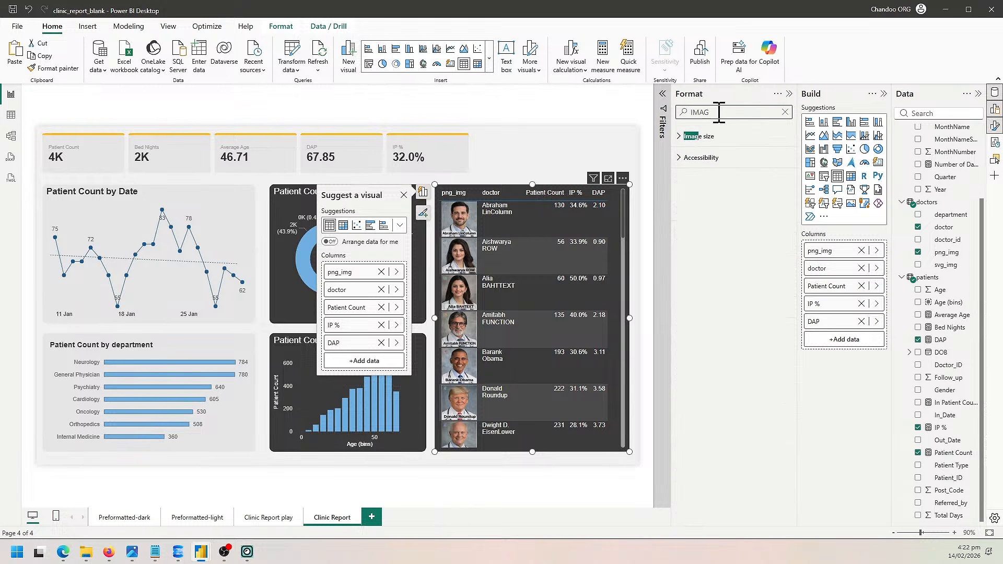
{"action": "left_click", "coordinate": [699, 138]}
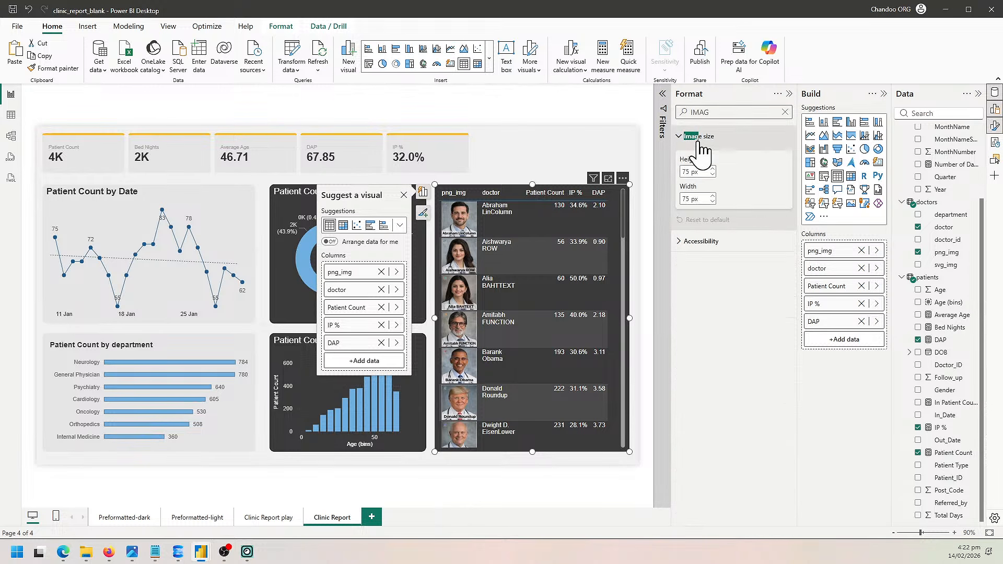
{"action": "double_click", "coordinate": [686, 172]}
{"action": "type", "text": "24"}
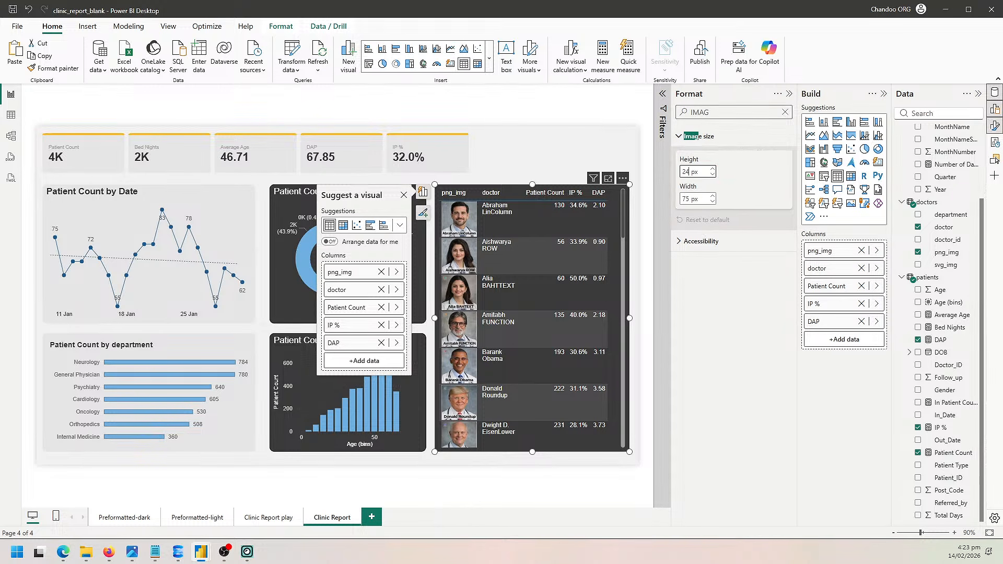
{"action": "key", "text": "Return"}
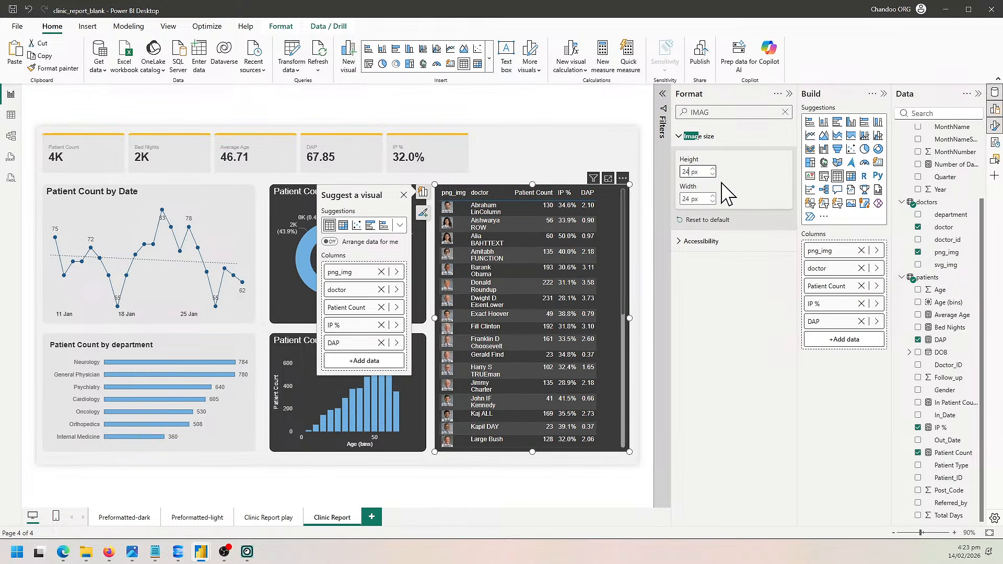
{"action": "type", "text": "32"}
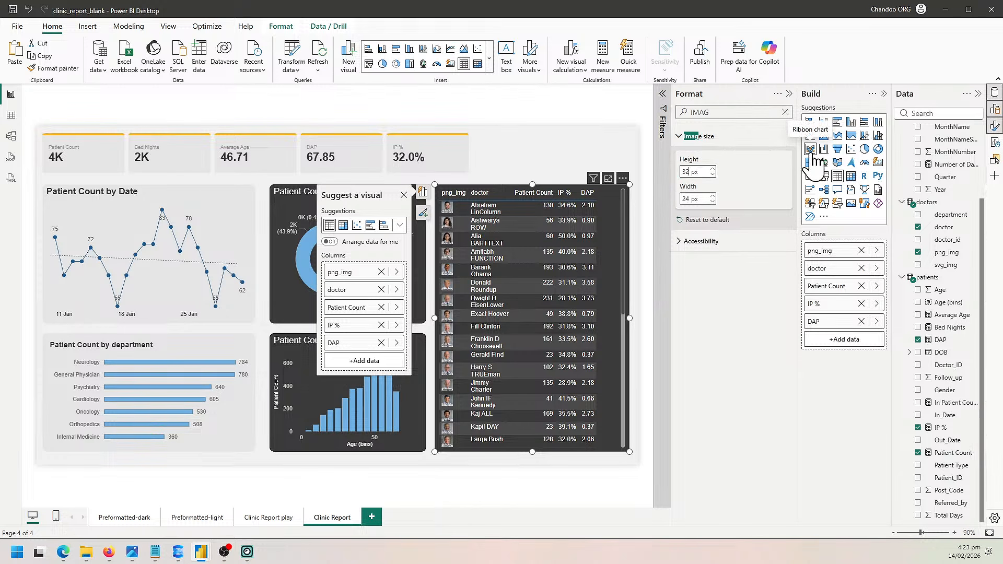
{"action": "key", "text": "Tab"}
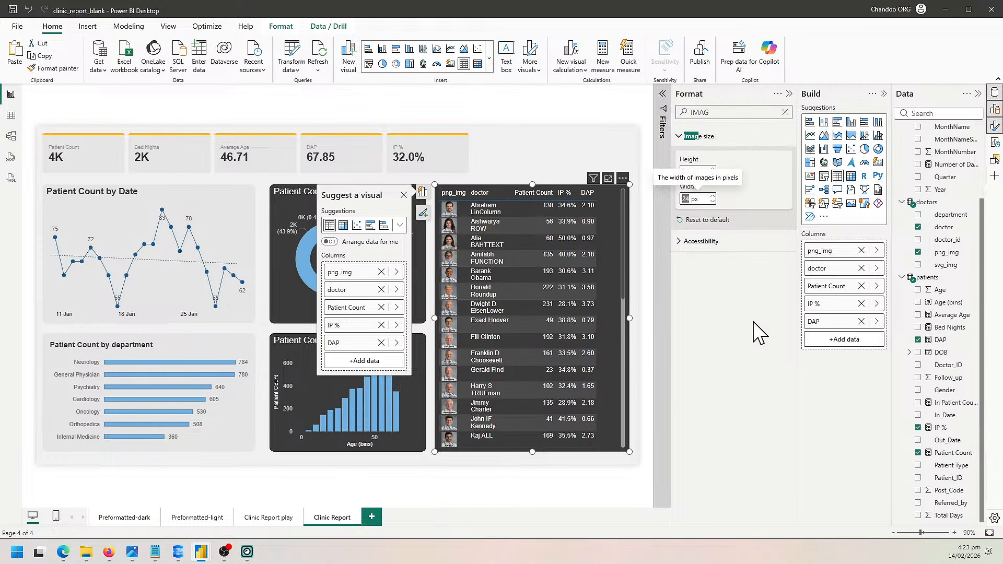
{"action": "left_click", "coordinate": [785, 112]}
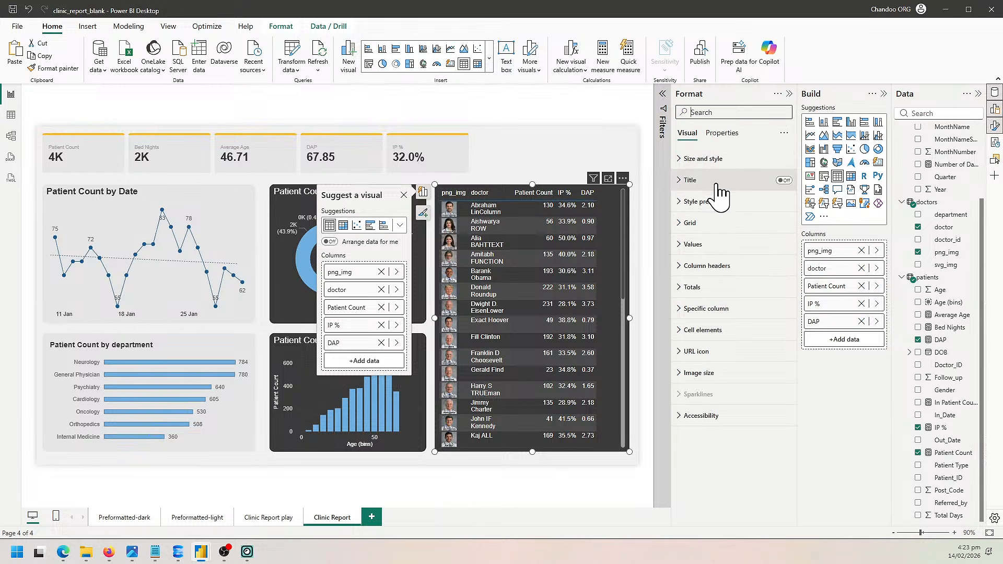
Change the doctor table's background colour, trying white and settling on the lightest grey theme shade.
{"action": "left_click", "coordinate": [711, 159]}
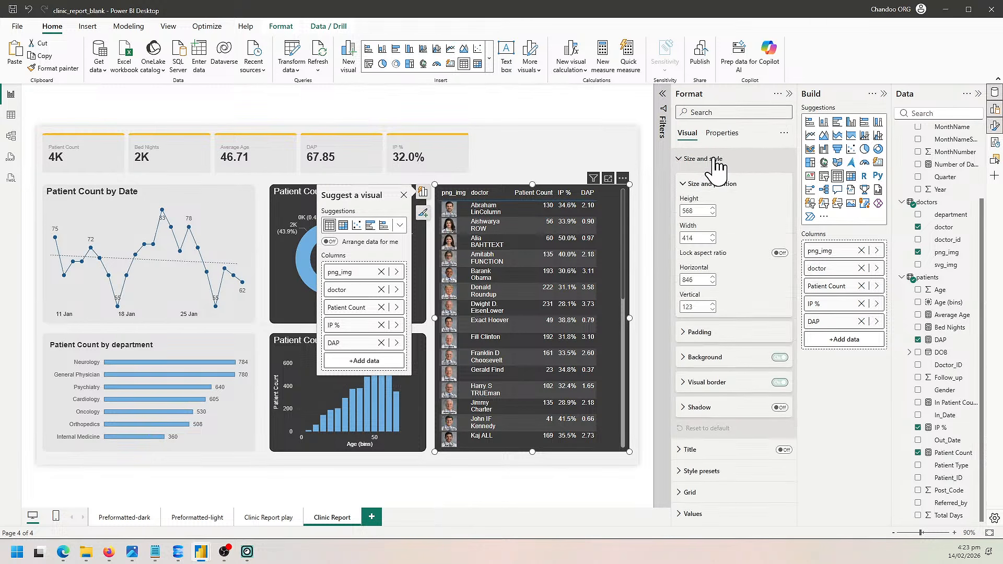
{"action": "left_click", "coordinate": [728, 358]}
{"action": "left_click", "coordinate": [700, 384]}
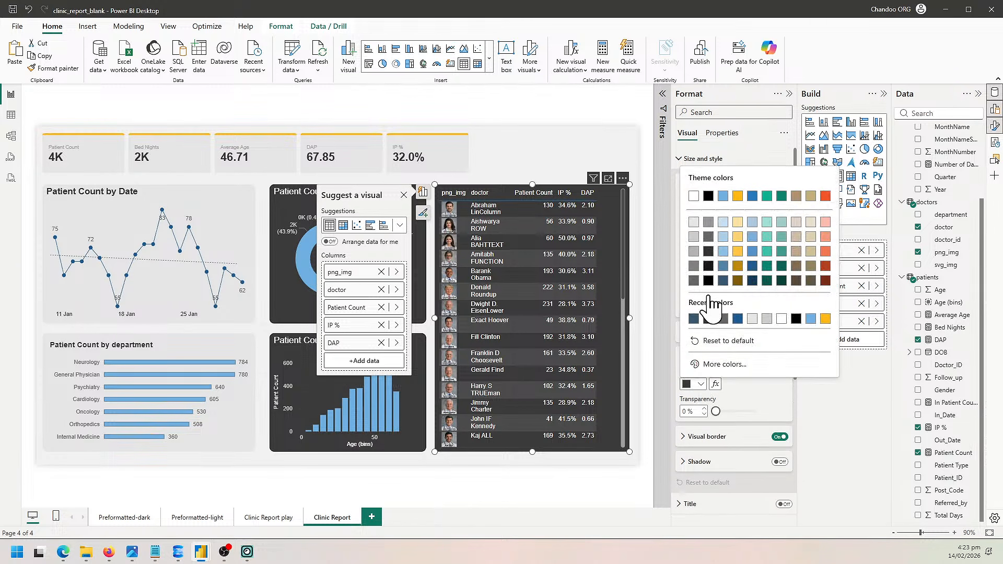
{"action": "left_click", "coordinate": [696, 198]}
{"action": "left_click", "coordinate": [695, 385]}
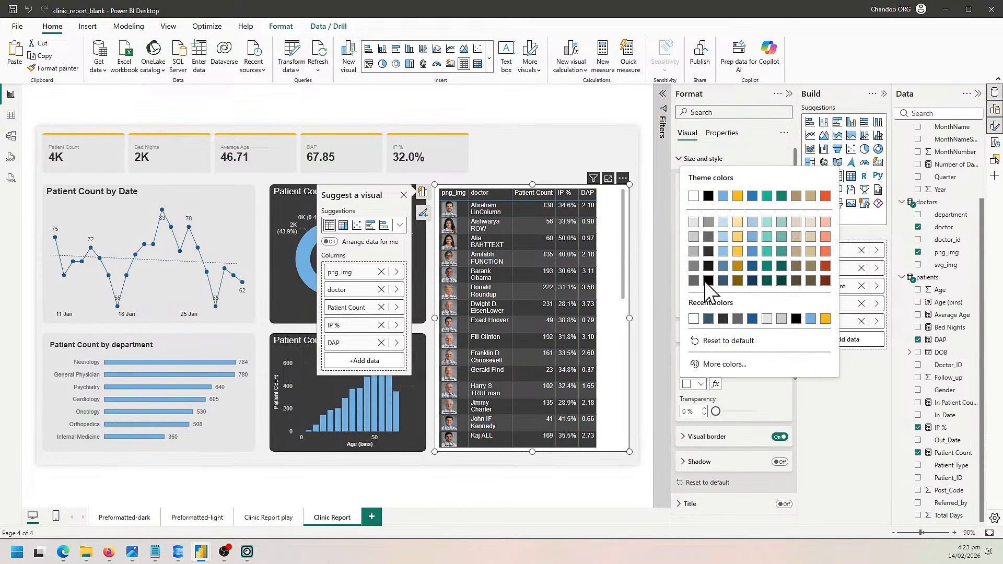
{"action": "left_click", "coordinate": [697, 211]}
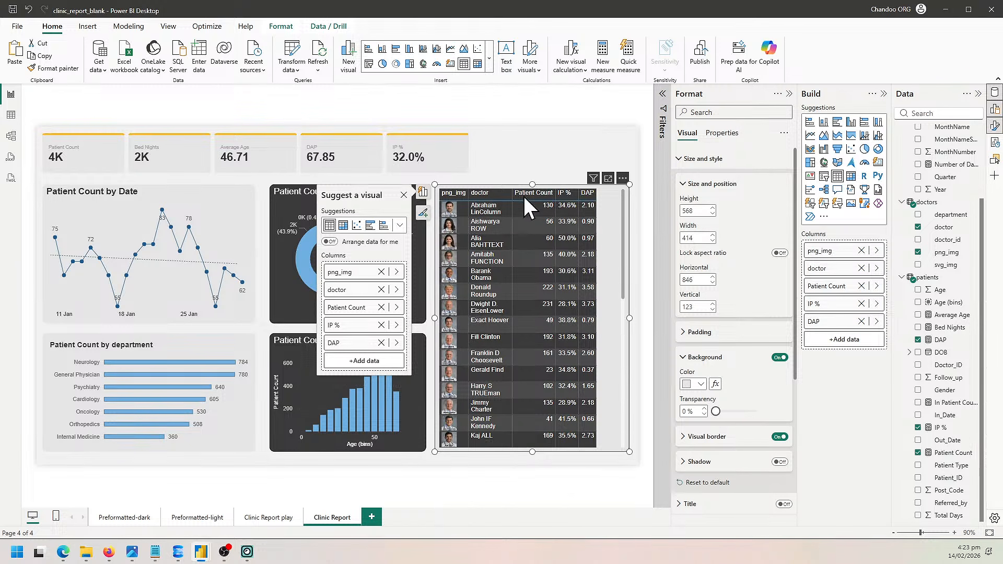
{"action": "left_click", "coordinate": [603, 496]}
{"action": "left_click", "coordinate": [617, 447]}
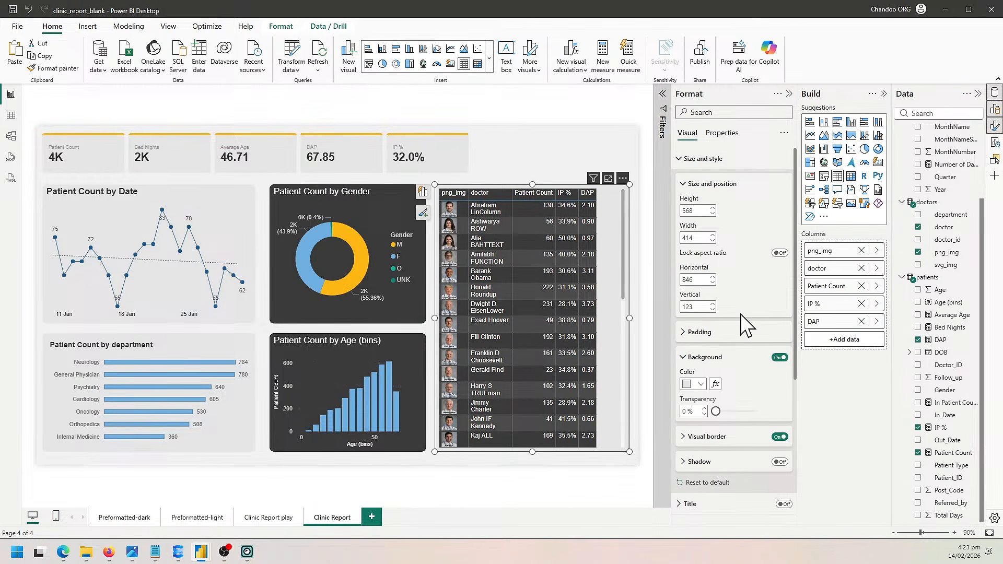
Set the doctor table's visual border colour to a light grey theme shade.
{"action": "left_click", "coordinate": [785, 442]}
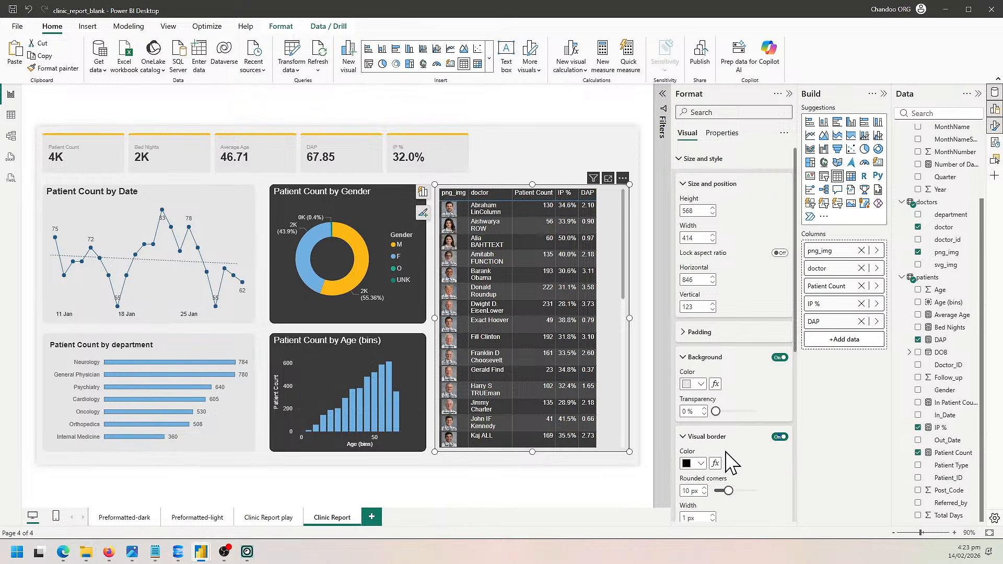
{"action": "left_click", "coordinate": [699, 463]}
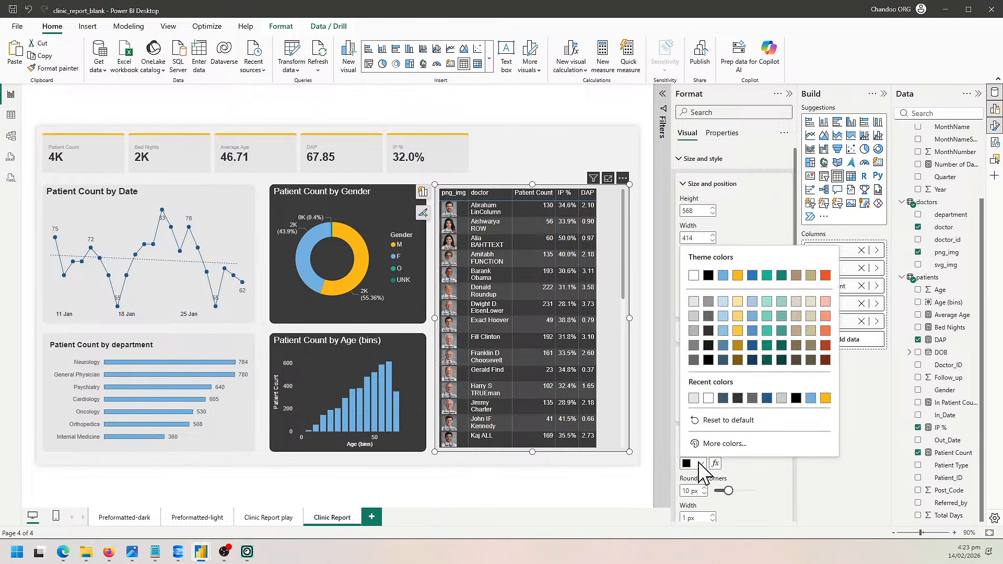
{"action": "left_click", "coordinate": [694, 315]}
{"action": "left_click", "coordinate": [703, 158]}
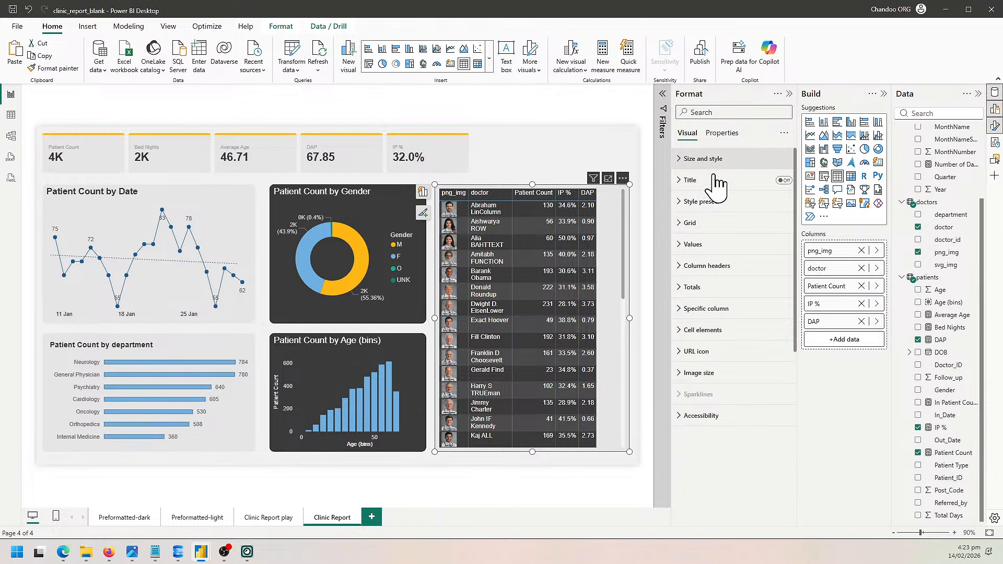
Set the row padding in the doctor table's grid options to 5.
{"action": "left_click", "coordinate": [719, 230]}
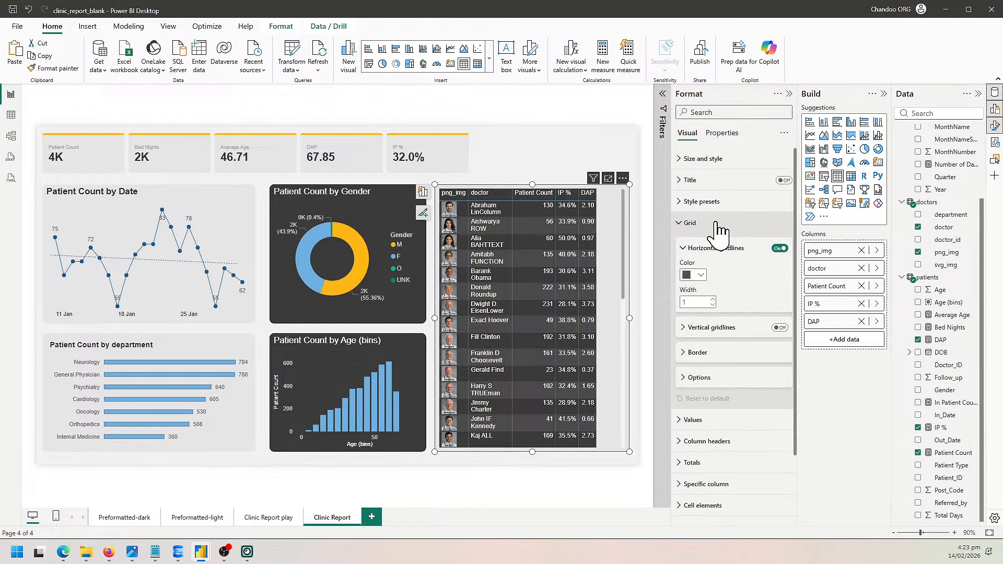
{"action": "left_click", "coordinate": [720, 379]}
{"action": "scroll", "coordinate": [724, 367], "scroll_direction": "down", "scroll_amount": 3}
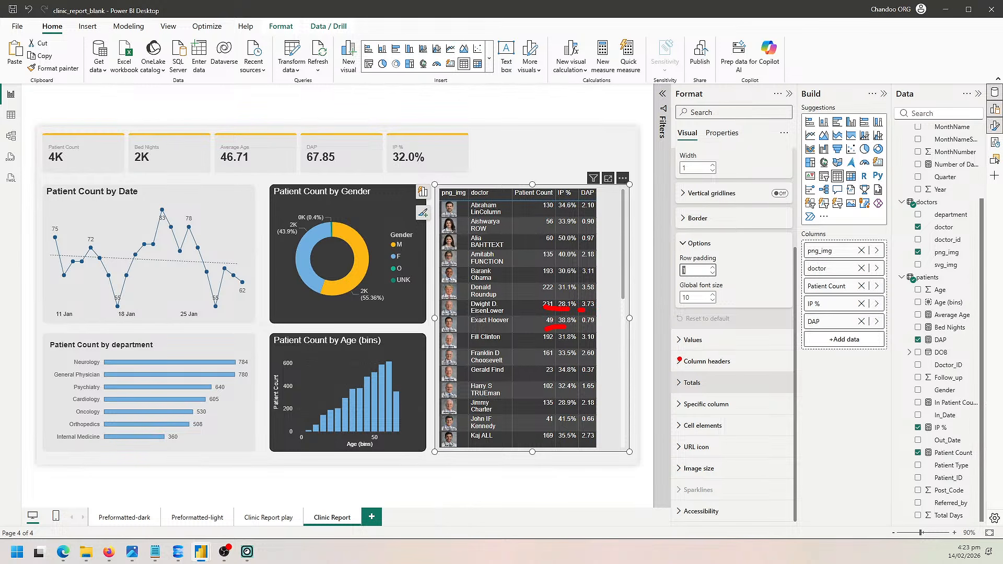
{"action": "key", "text": "Escape"}
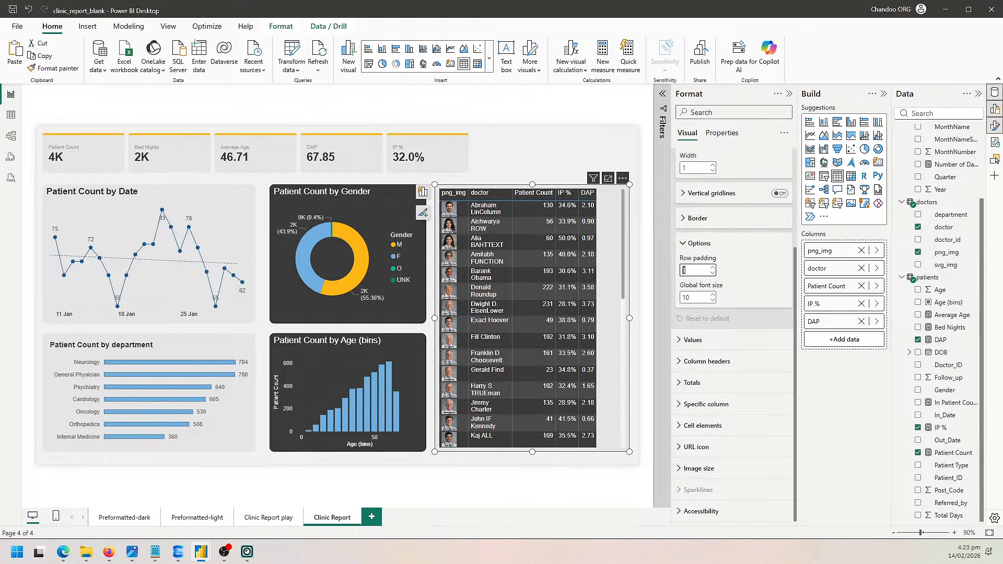
{"action": "key", "text": "Return"}
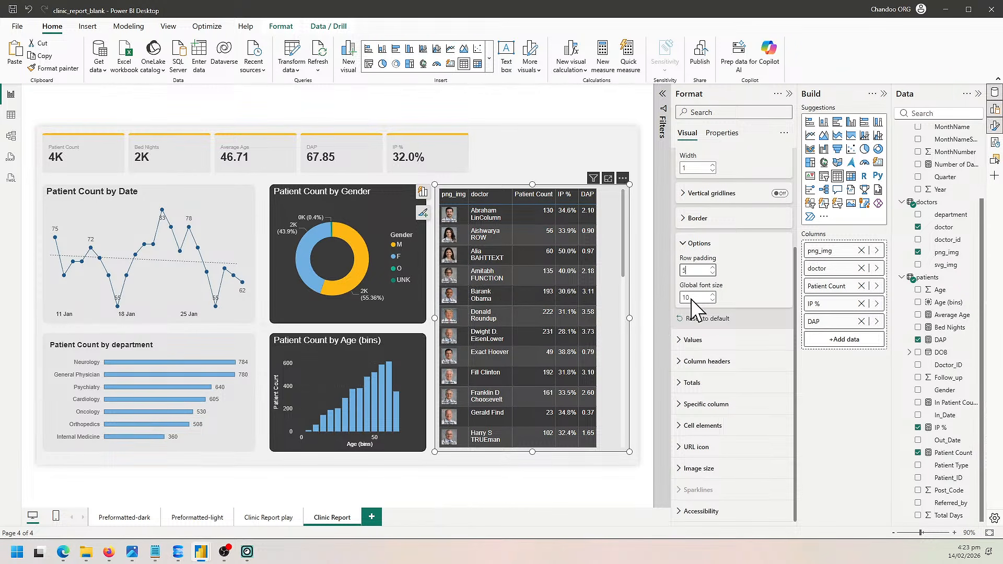
{"action": "double_click", "coordinate": [704, 270]}
{"action": "key", "text": "Return"}
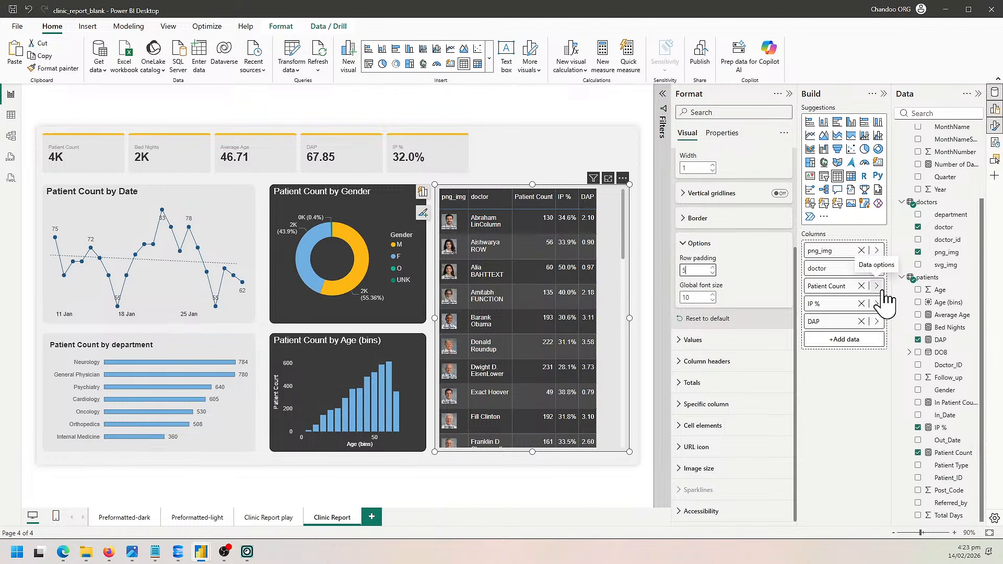
{"action": "key", "text": "Return"}
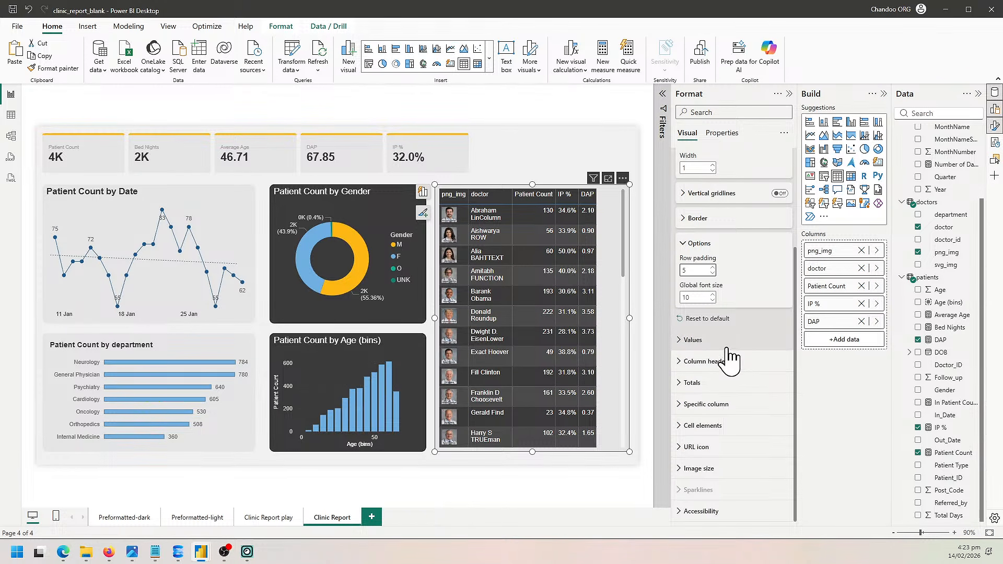
Set the doctor table's grid border colour to a light grey theme shade.
{"action": "scroll", "coordinate": [731, 360], "scroll_direction": "up", "scroll_amount": 1}
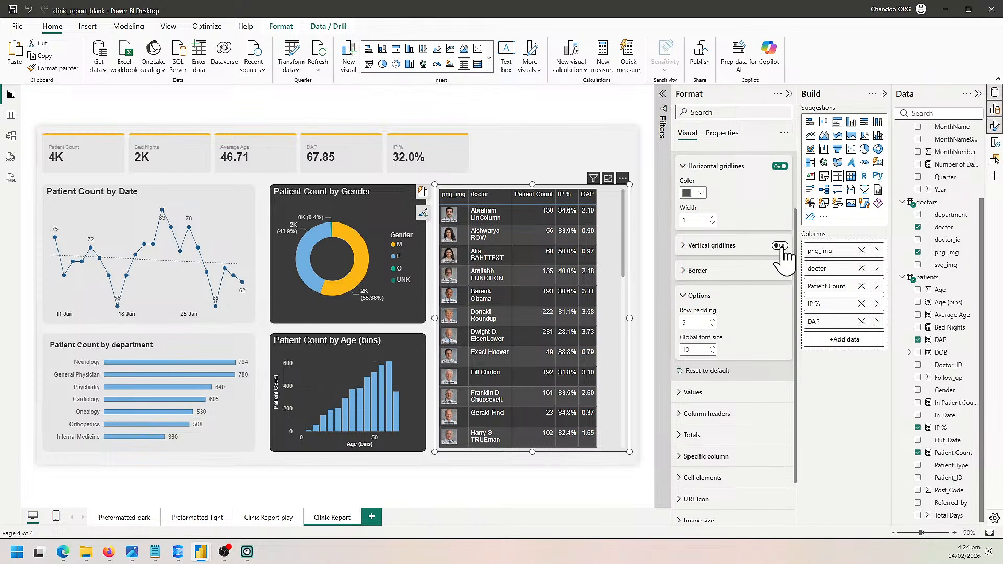
{"action": "left_click", "coordinate": [744, 245]}
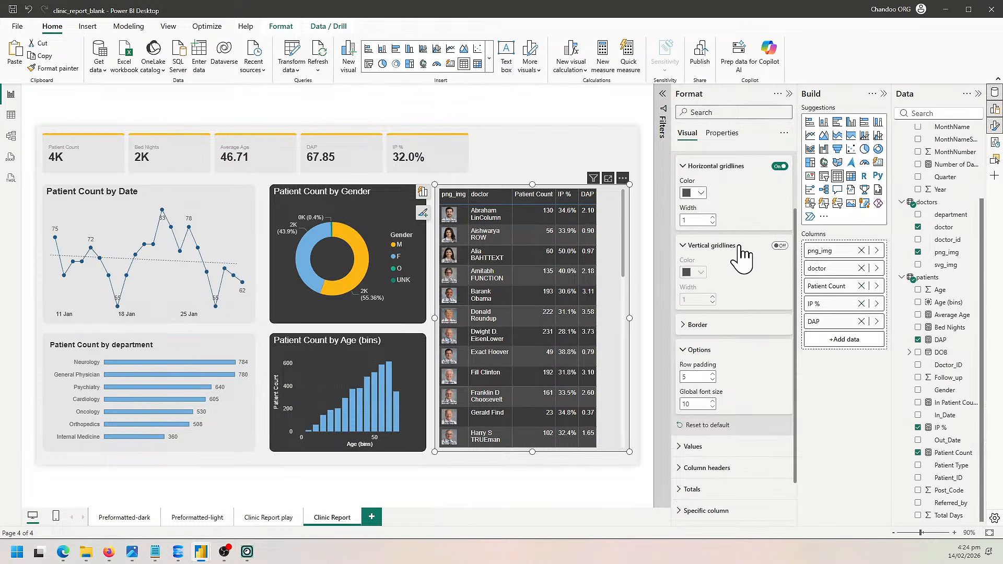
{"action": "scroll", "coordinate": [752, 290], "scroll_direction": "up", "scroll_amount": 2}
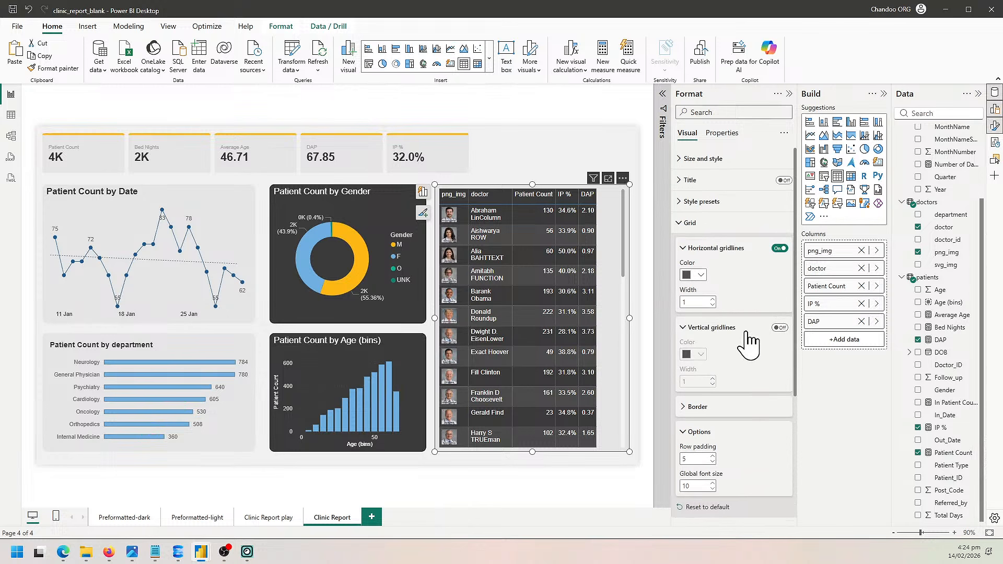
{"action": "scroll", "coordinate": [749, 342], "scroll_direction": "down", "scroll_amount": 2}
{"action": "left_click", "coordinate": [728, 306]}
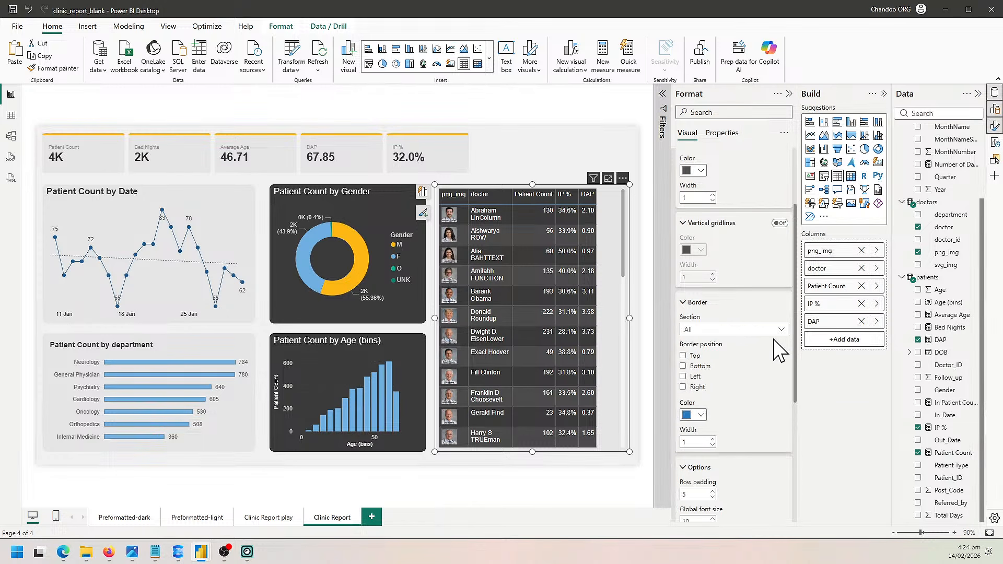
{"action": "scroll", "coordinate": [757, 340], "scroll_direction": "down", "scroll_amount": 2}
{"action": "left_click", "coordinate": [701, 310]}
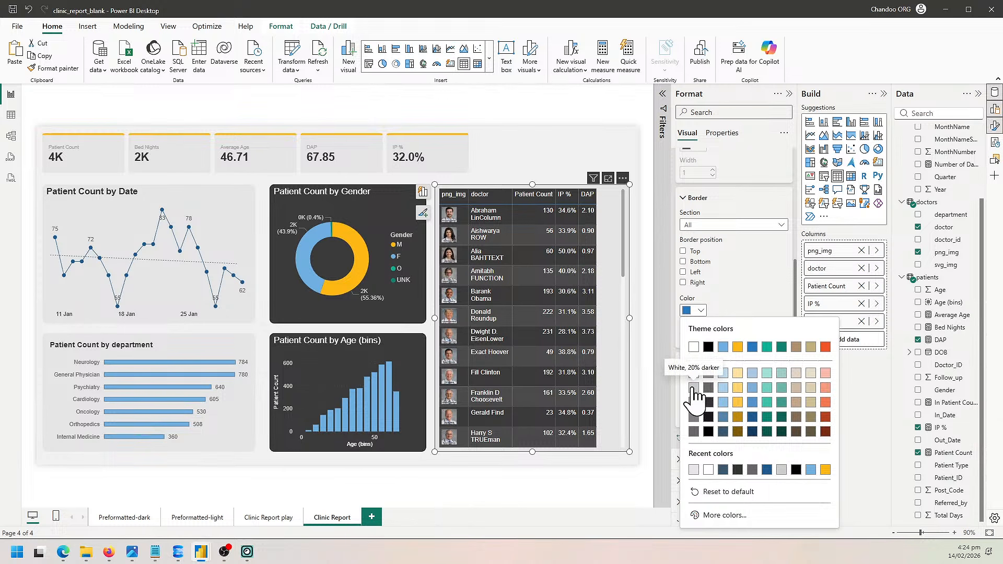
{"action": "left_click", "coordinate": [694, 389]}
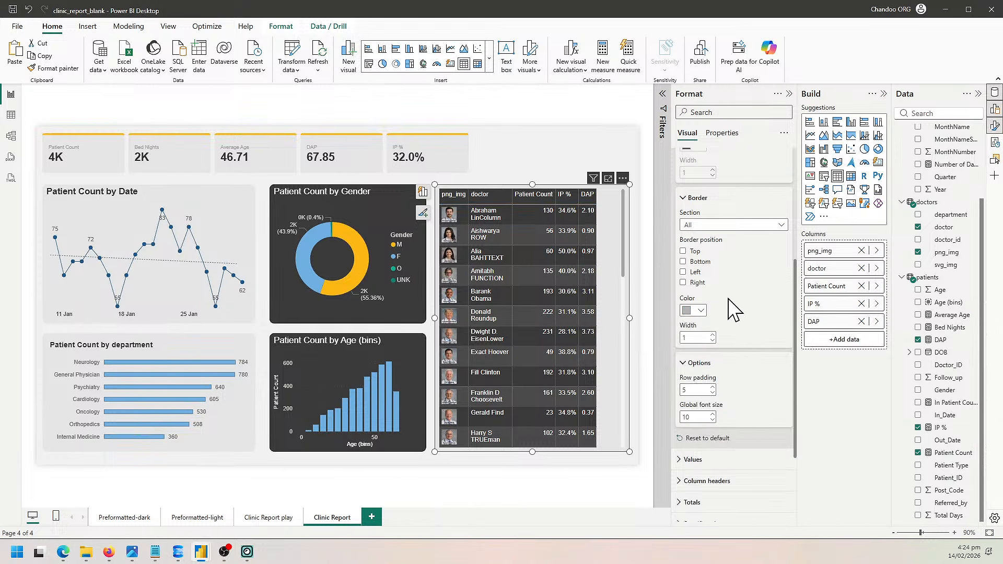
Set both the background colour and the alternate background colour of the doctor table's values to the lightest grey theme shade.
{"action": "scroll", "coordinate": [728, 299], "scroll_direction": "up", "scroll_amount": 2}
{"action": "scroll", "coordinate": [728, 299], "scroll_direction": "down", "scroll_amount": 4}
{"action": "scroll", "coordinate": [727, 299], "scroll_direction": "up", "scroll_amount": 3}
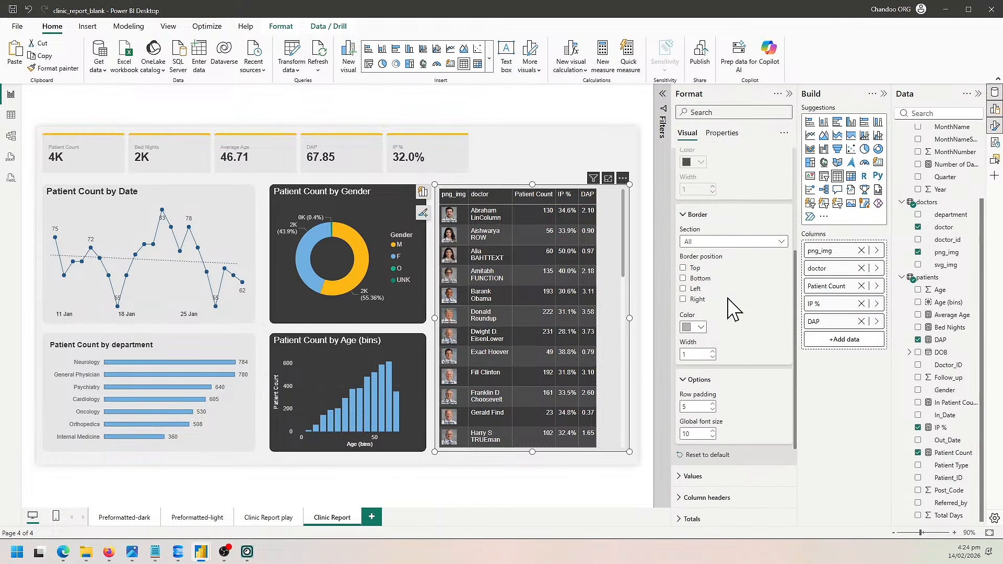
{"action": "scroll", "coordinate": [728, 298], "scroll_direction": "up", "scroll_amount": 3}
{"action": "scroll", "coordinate": [757, 379], "scroll_direction": "down", "scroll_amount": 4}
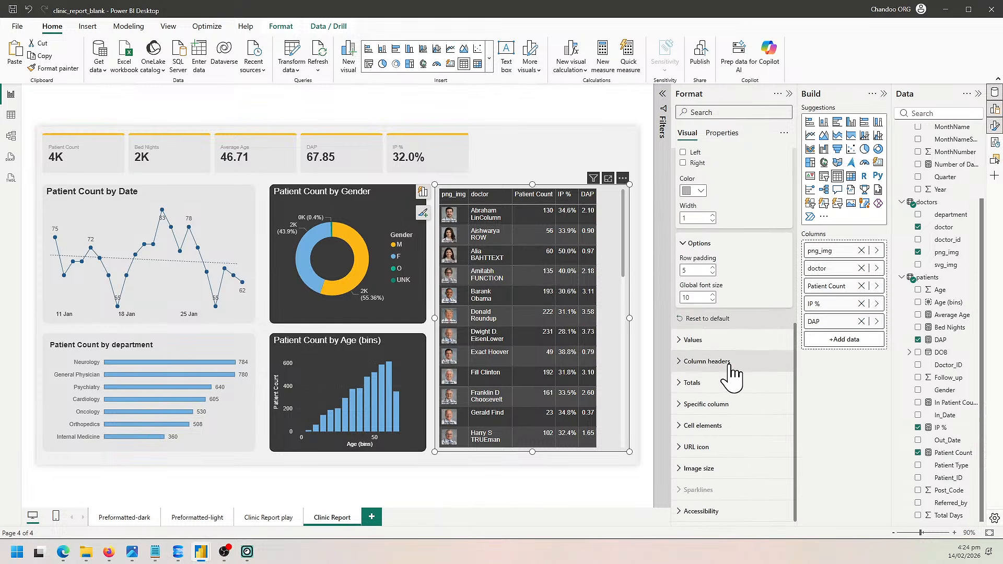
{"action": "left_click", "coordinate": [712, 341]}
{"action": "scroll", "coordinate": [756, 398], "scroll_direction": "down", "scroll_amount": 4}
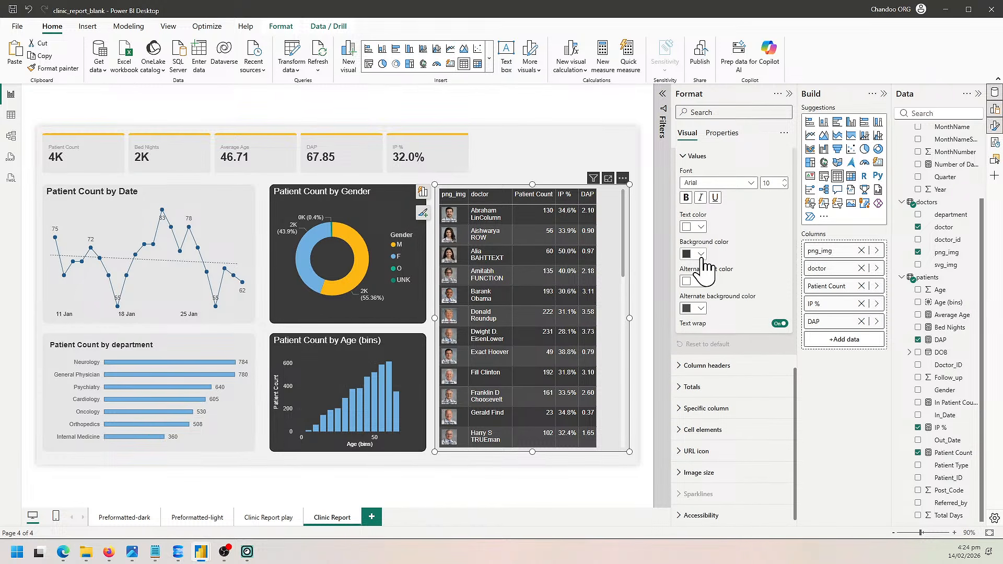
{"action": "left_click", "coordinate": [697, 254]}
{"action": "left_click", "coordinate": [693, 317]}
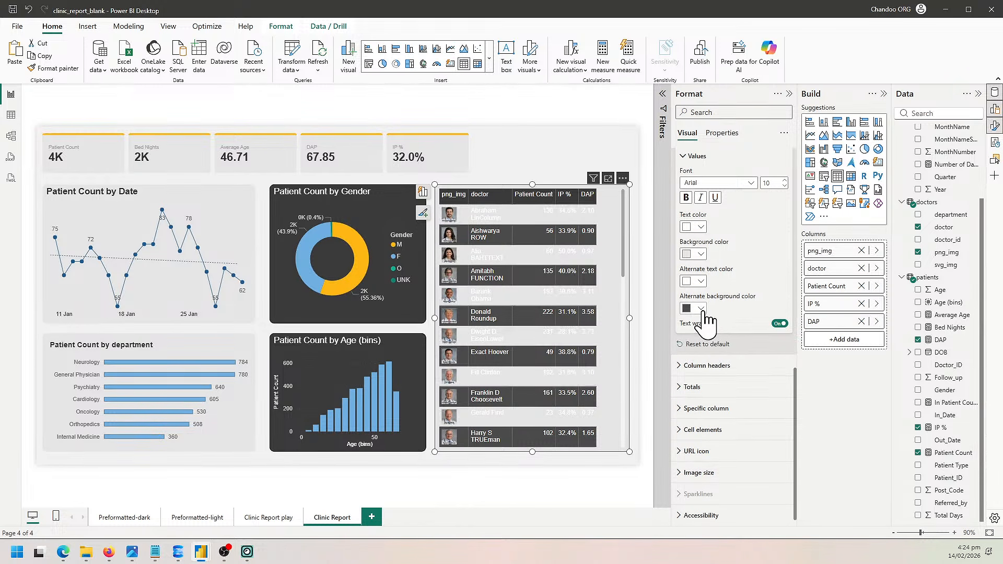
{"action": "left_click", "coordinate": [697, 309]}
{"action": "left_click", "coordinate": [694, 370]}
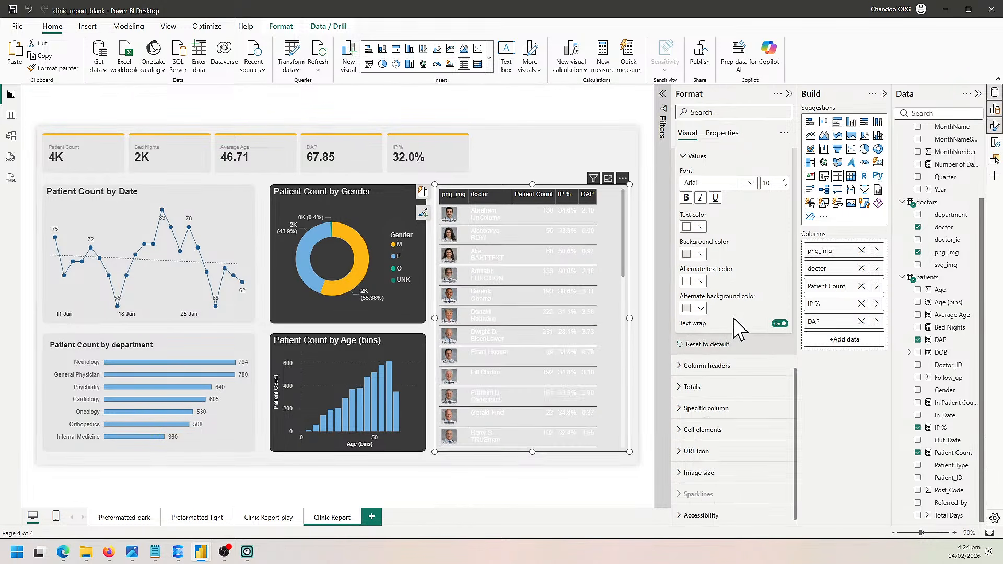
Set the text colour and alternate text colour of the doctor table's values to Black, 20% lighter.
{"action": "left_click", "coordinate": [700, 227]}
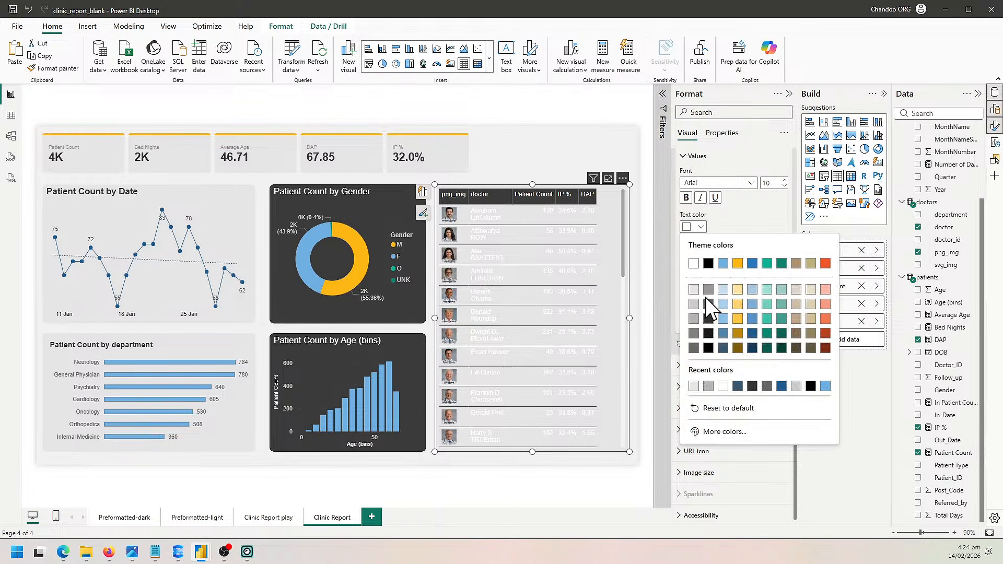
{"action": "left_click", "coordinate": [708, 318]}
{"action": "left_click", "coordinate": [700, 282]}
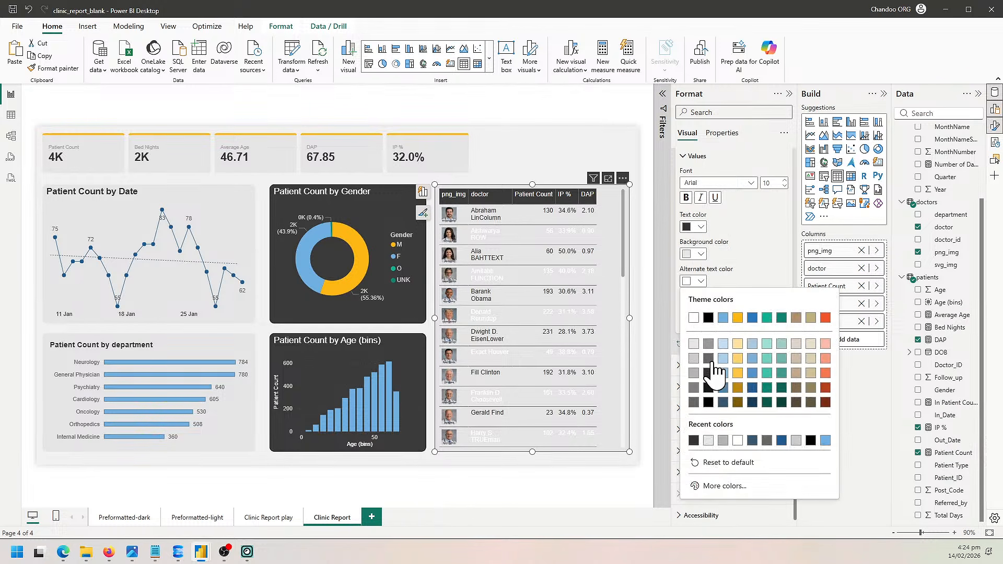
{"action": "left_click", "coordinate": [708, 373]}
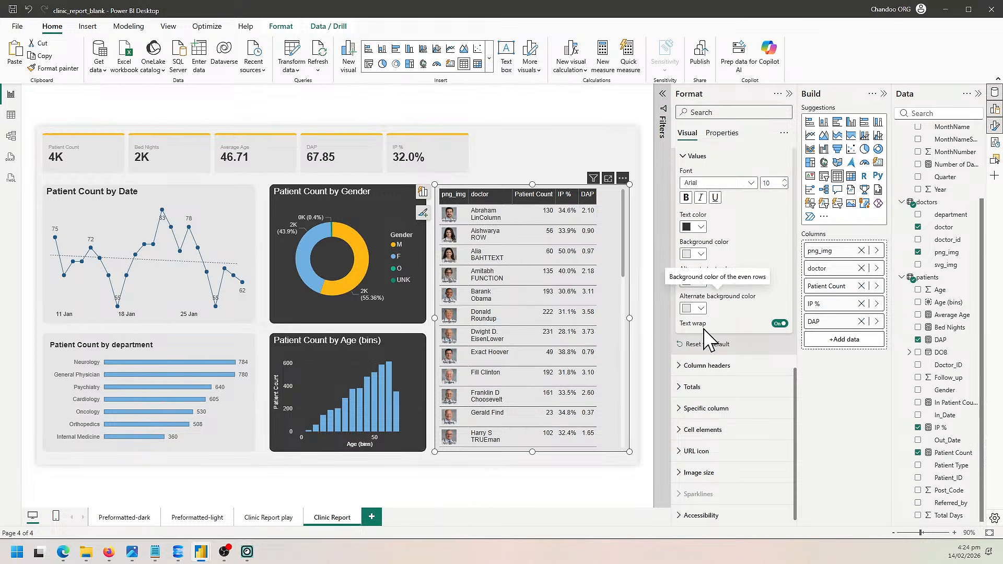
{"action": "scroll", "coordinate": [720, 377], "scroll_direction": "down", "scroll_amount": 2}
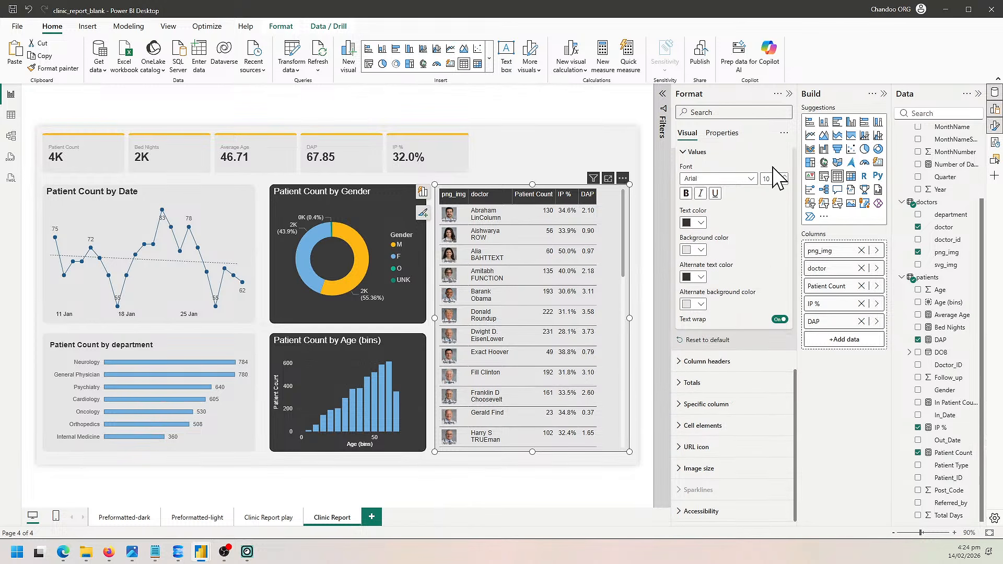
Find the wrap settings and turn off text wrap for the doctor table's values and column headers.
{"action": "scroll", "coordinate": [778, 178], "scroll_direction": "up", "scroll_amount": 5}
{"action": "left_click", "coordinate": [723, 112]}
{"action": "type", "text": "w"}
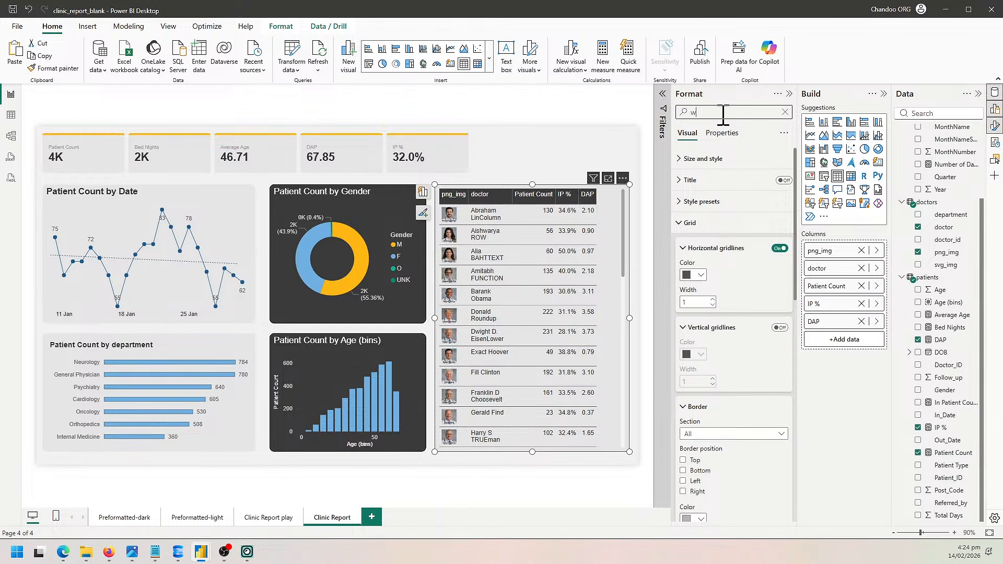
{"action": "type", "text": "rap"}
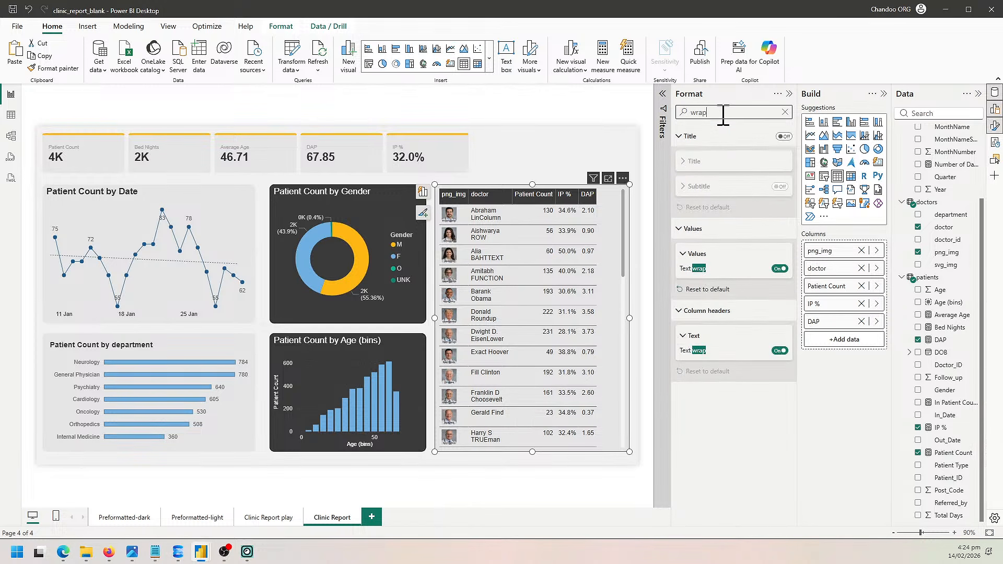
{"action": "left_click", "coordinate": [779, 268]}
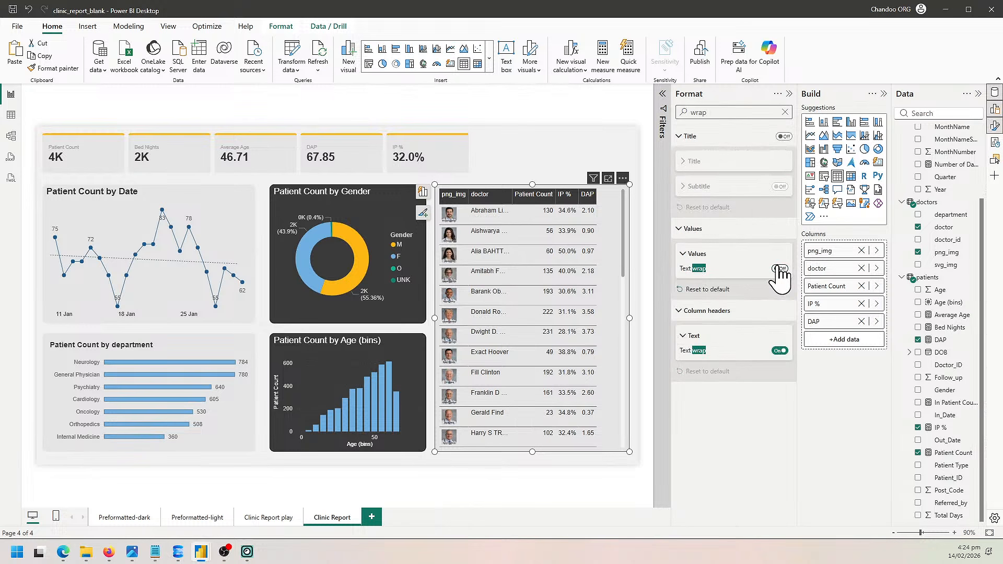
{"action": "left_click", "coordinate": [779, 350]}
{"action": "left_click", "coordinate": [784, 112]}
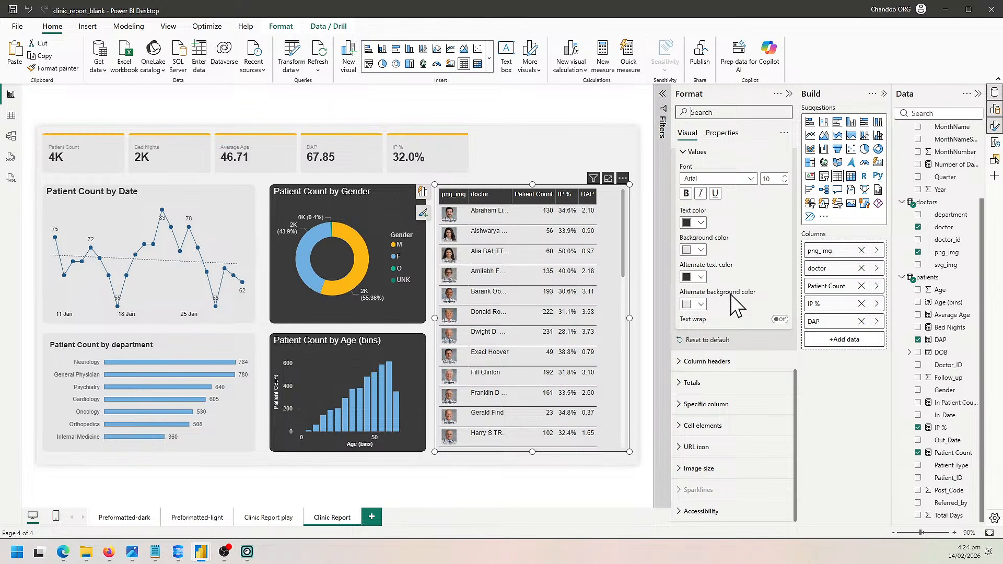
Format the doctor table's column headers with the lightest grey background and bold text in Black, 20% lighter.
{"action": "left_click", "coordinate": [711, 360]}
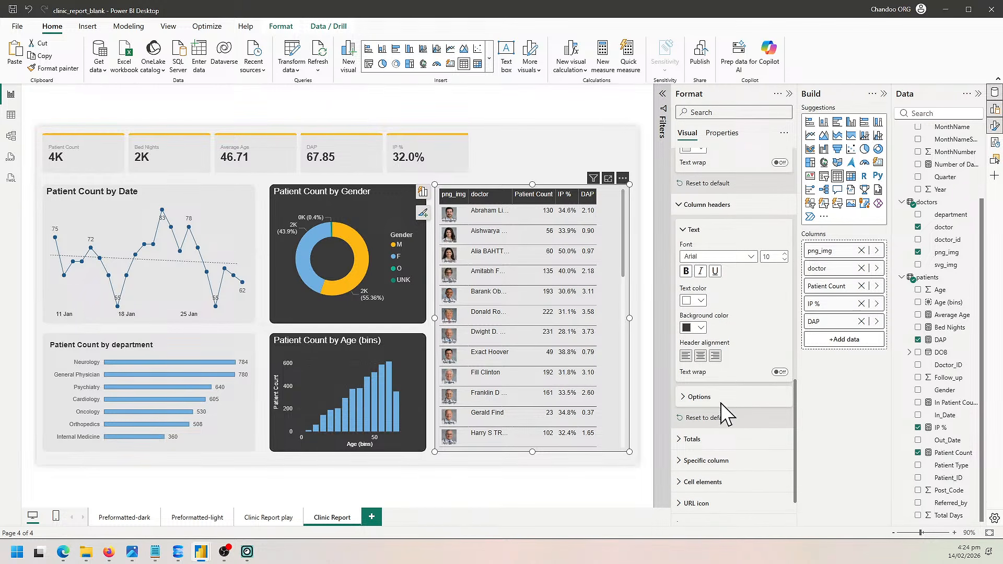
{"action": "left_click", "coordinate": [701, 327]}
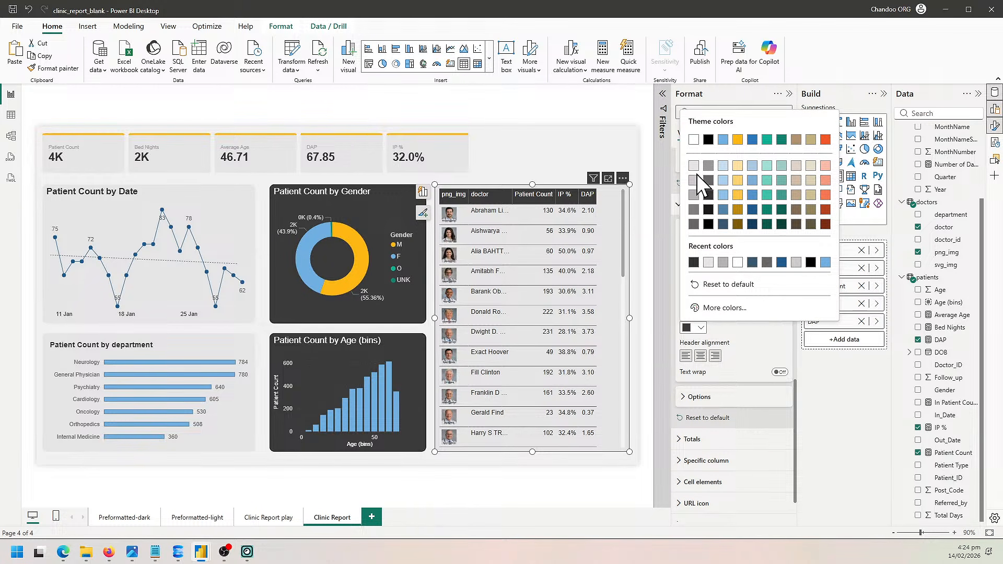
{"action": "left_click", "coordinate": [696, 166]}
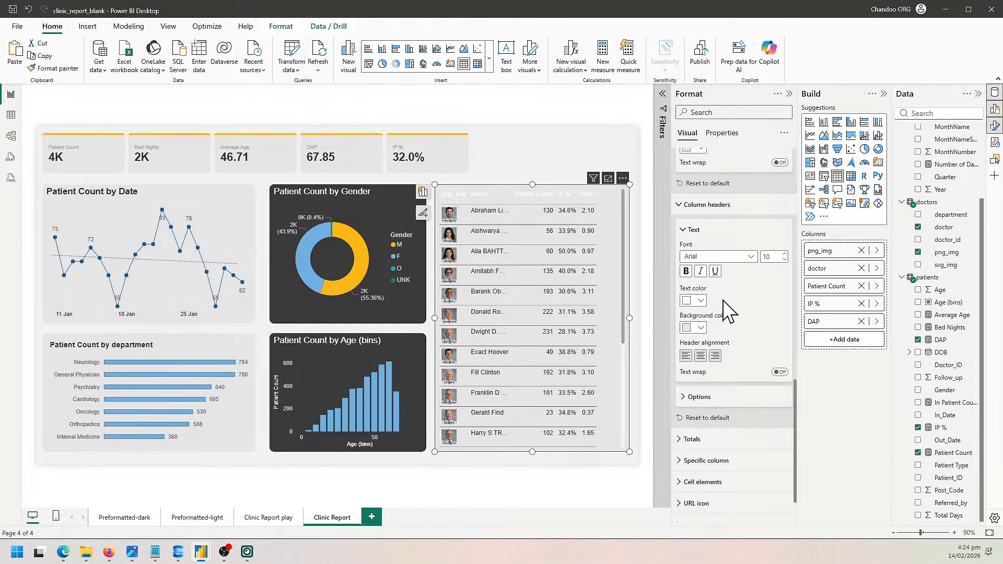
{"action": "left_click", "coordinate": [700, 301]}
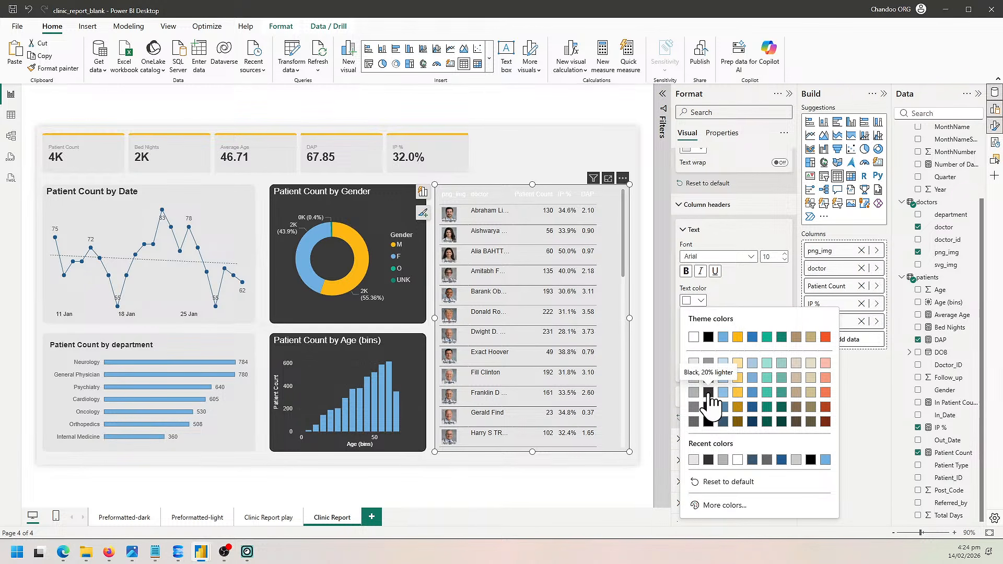
{"action": "left_click", "coordinate": [707, 392]}
{"action": "left_click", "coordinate": [686, 272]}
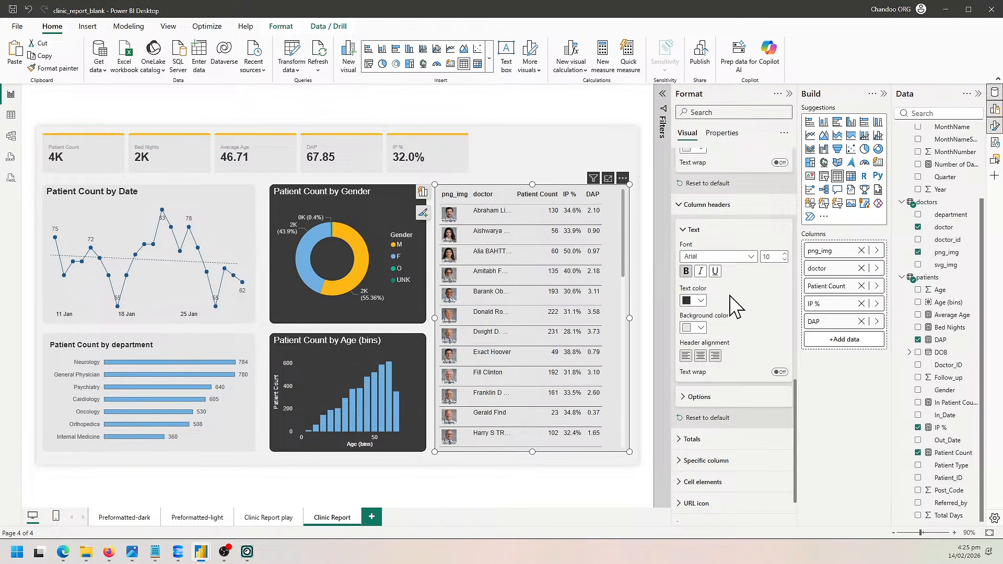
Change the doctor table's horizontal gridline colour, trying the second-lightest grey theme shade and settling on the next darker one.
{"action": "scroll", "coordinate": [752, 305], "scroll_direction": "up", "scroll_amount": 5}
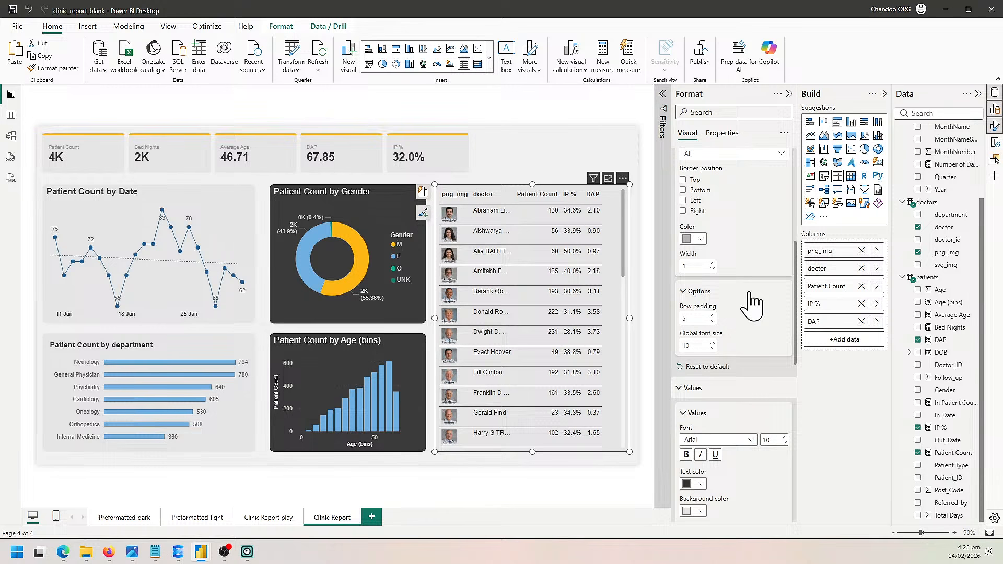
{"action": "scroll", "coordinate": [752, 306], "scroll_direction": "up", "scroll_amount": 5}
{"action": "left_click", "coordinate": [694, 255]}
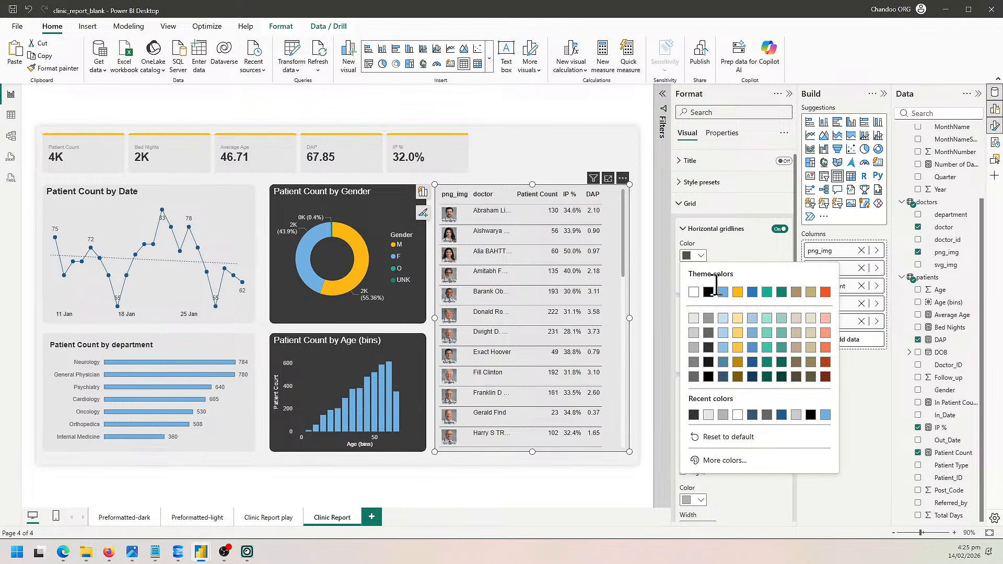
{"action": "left_click", "coordinate": [694, 336]}
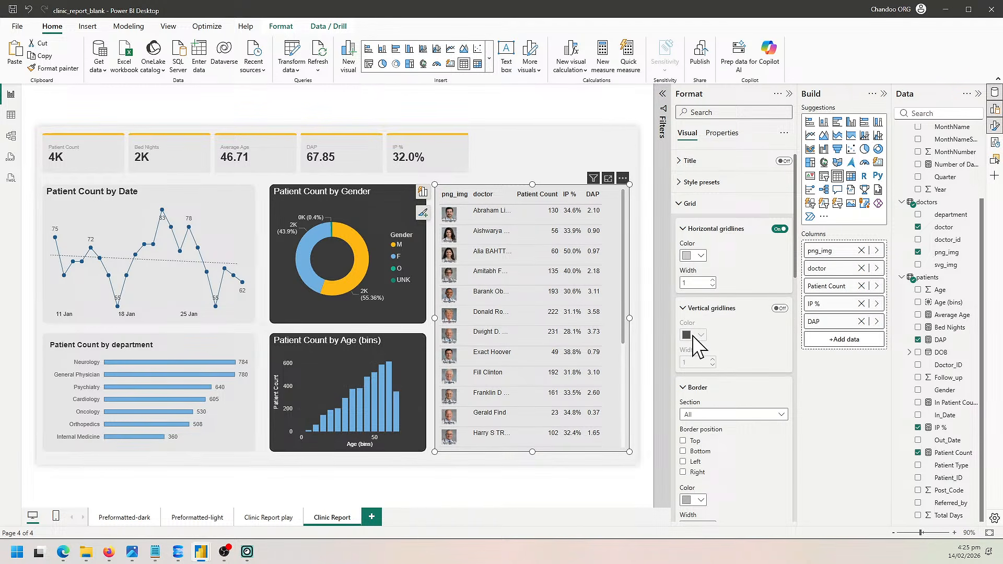
{"action": "left_click", "coordinate": [697, 256]}
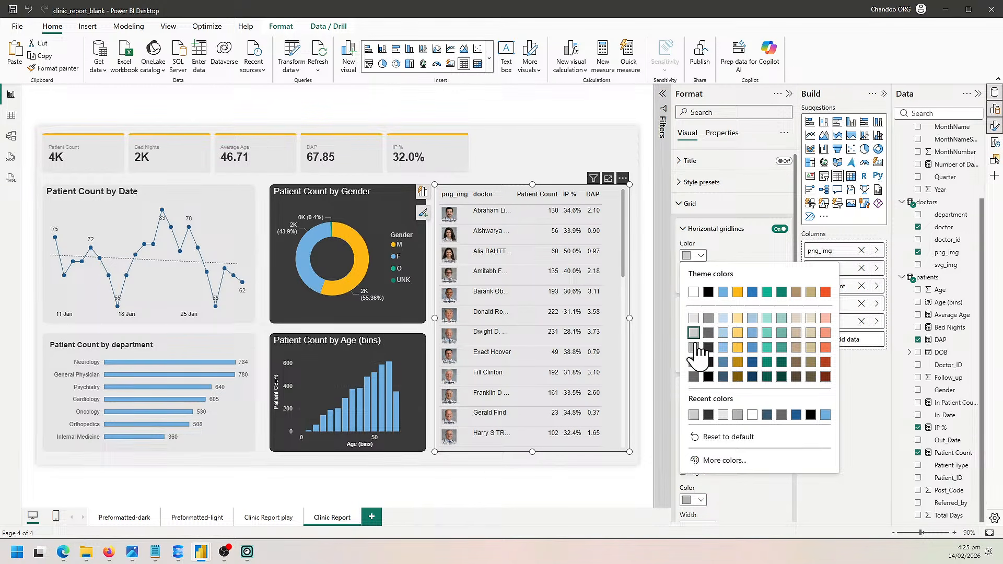
{"action": "left_click", "coordinate": [694, 347]}
{"action": "left_click", "coordinate": [557, 475]}
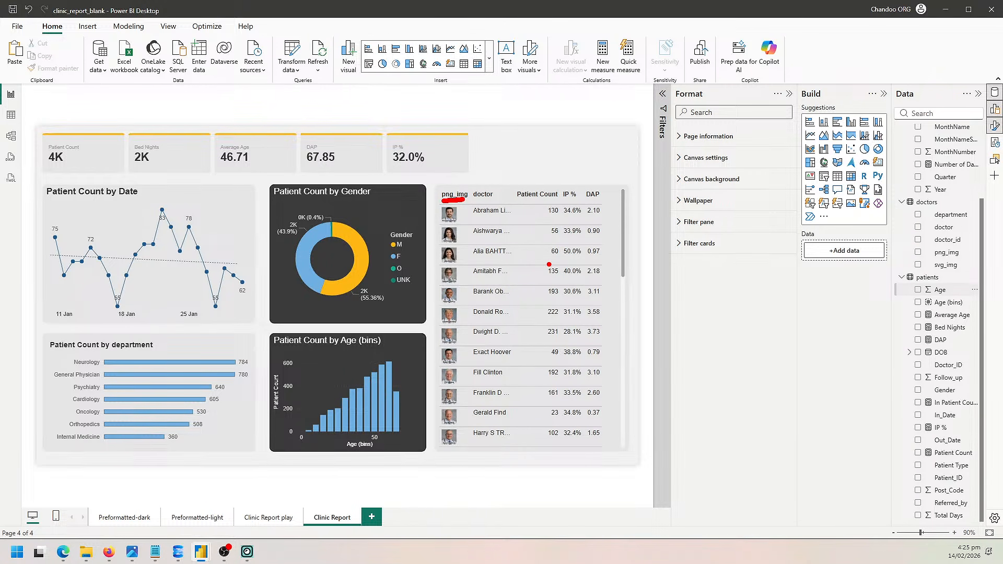
Replace the doctor table's png_img column name with the framed picture emoji.
{"action": "left_click", "coordinate": [620, 252]}
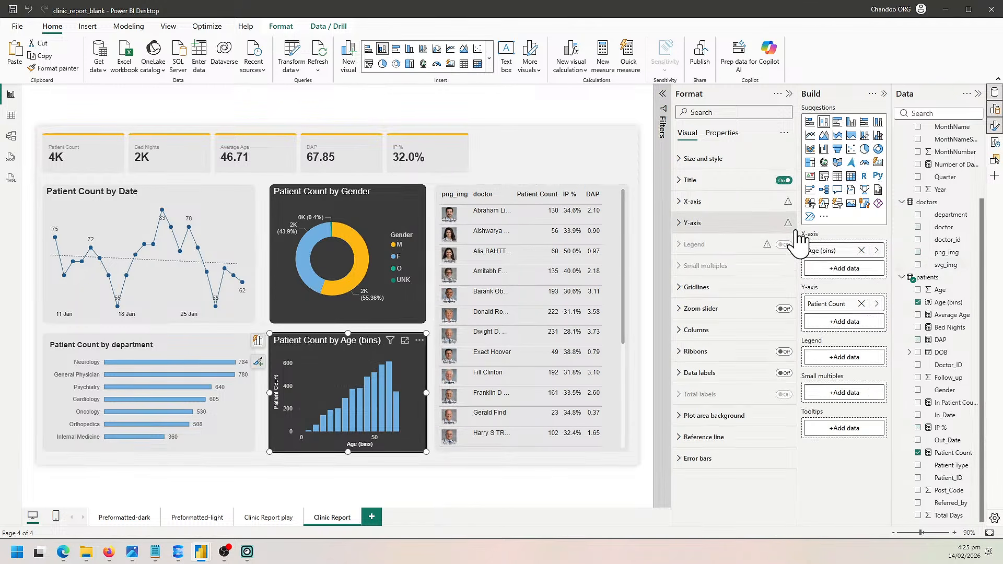
{"action": "left_click", "coordinate": [488, 223]}
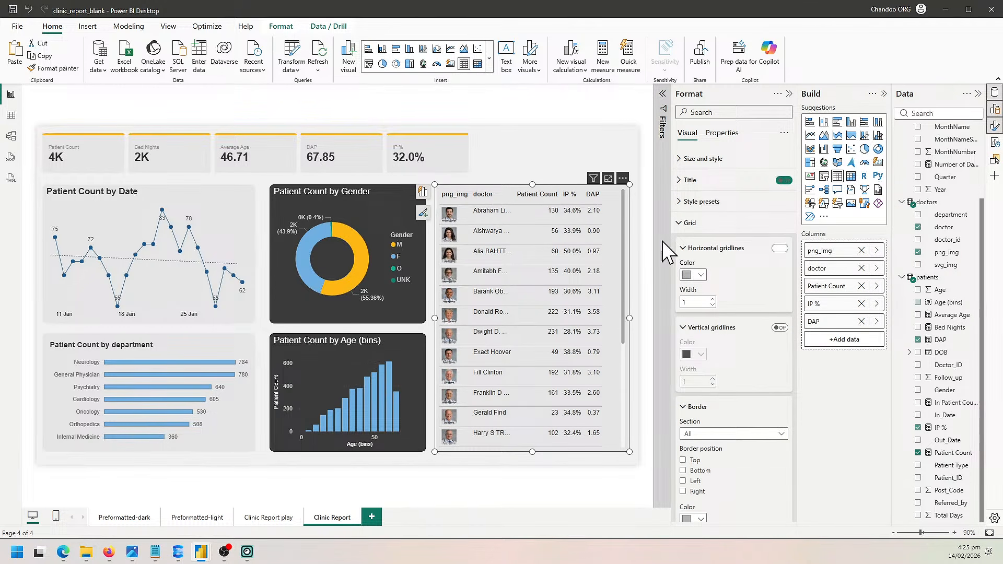
{"action": "double_click", "coordinate": [819, 250]}
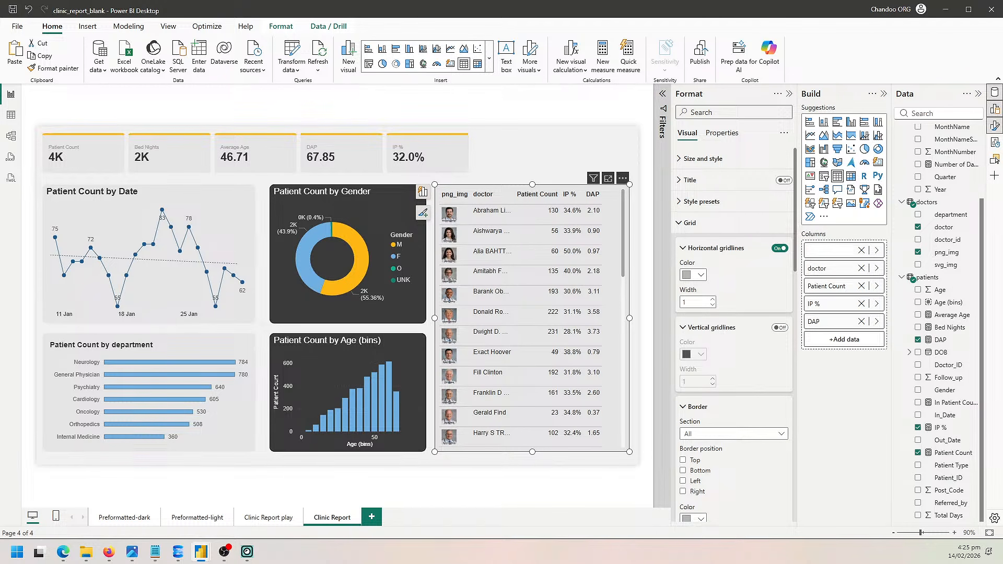
{"action": "key", "text": "super+period"}
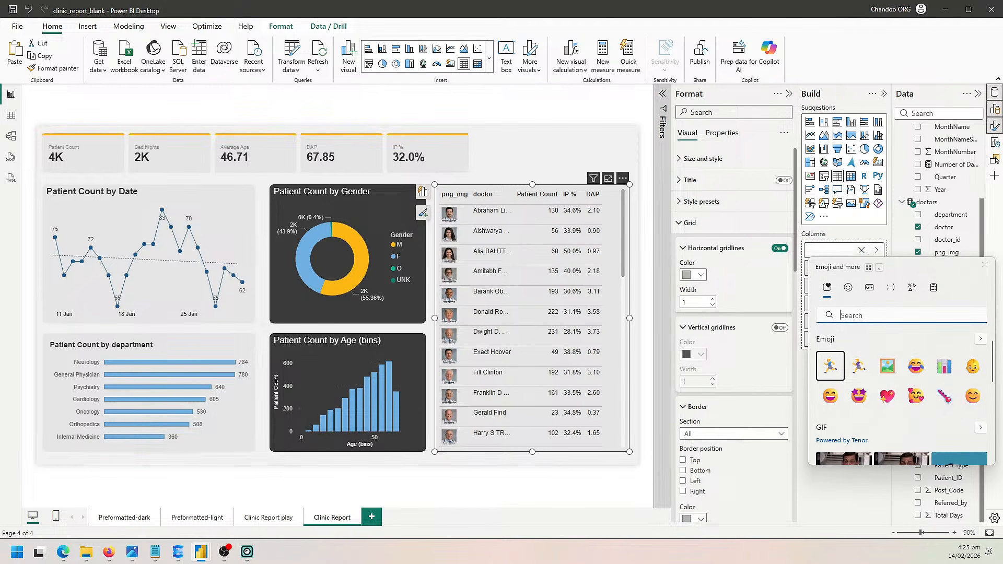
{"action": "left_click", "coordinate": [887, 366]}
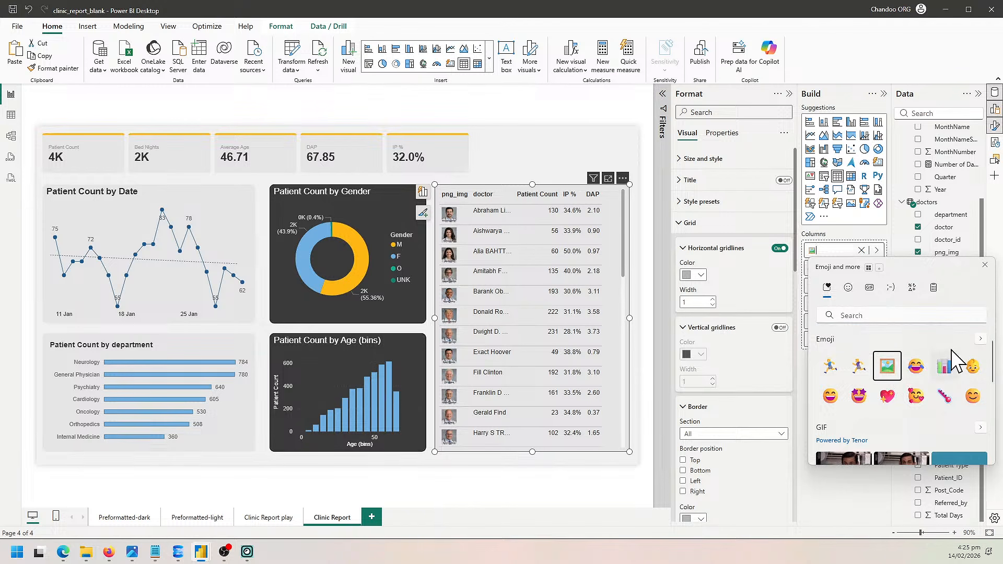
{"action": "left_click", "coordinate": [985, 264]}
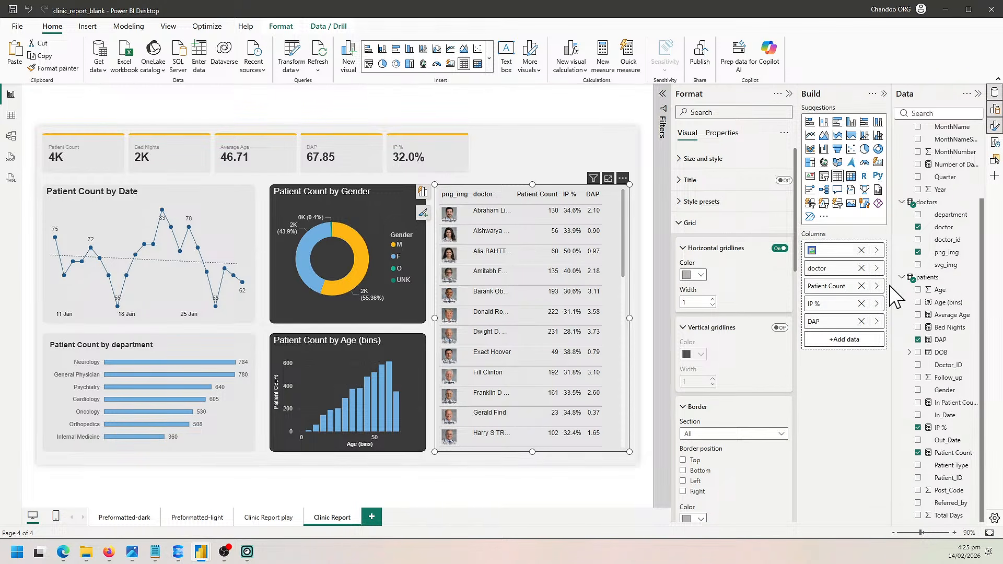
{"action": "key", "text": "Return"}
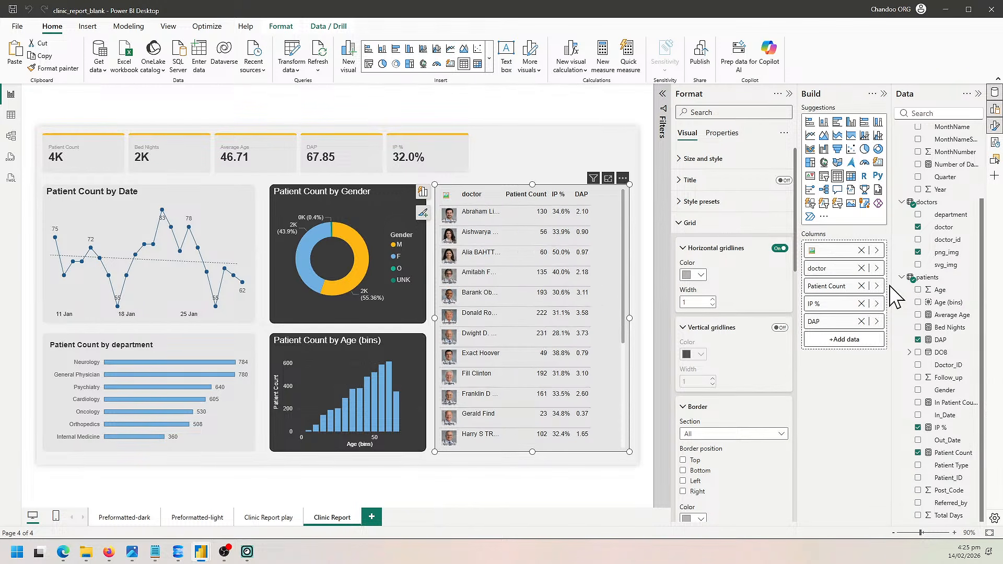
Rename the doctor table's Patient Count column as Patients and widen that column.
{"action": "double_click", "coordinate": [836, 286]}
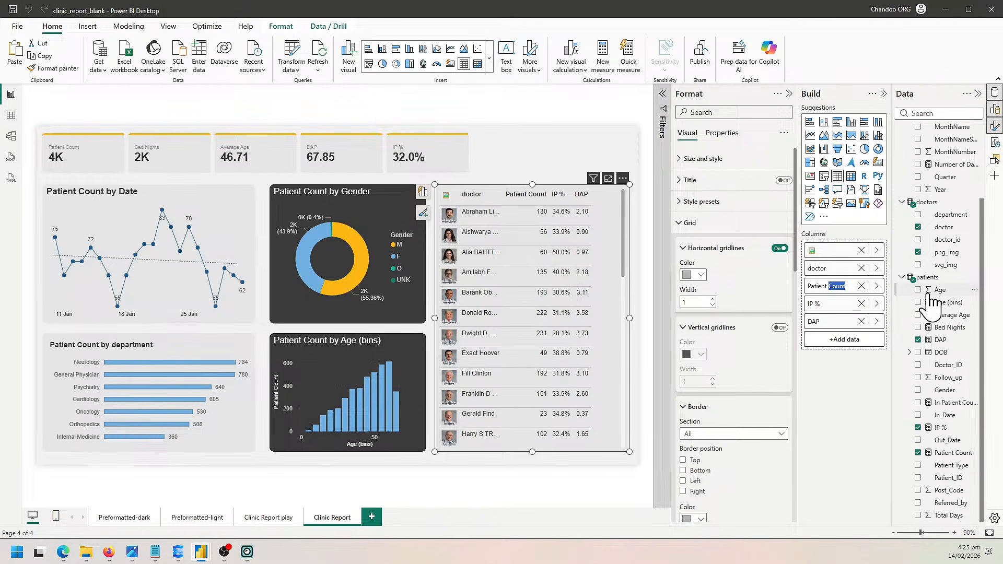
{"action": "key", "text": "Return"}
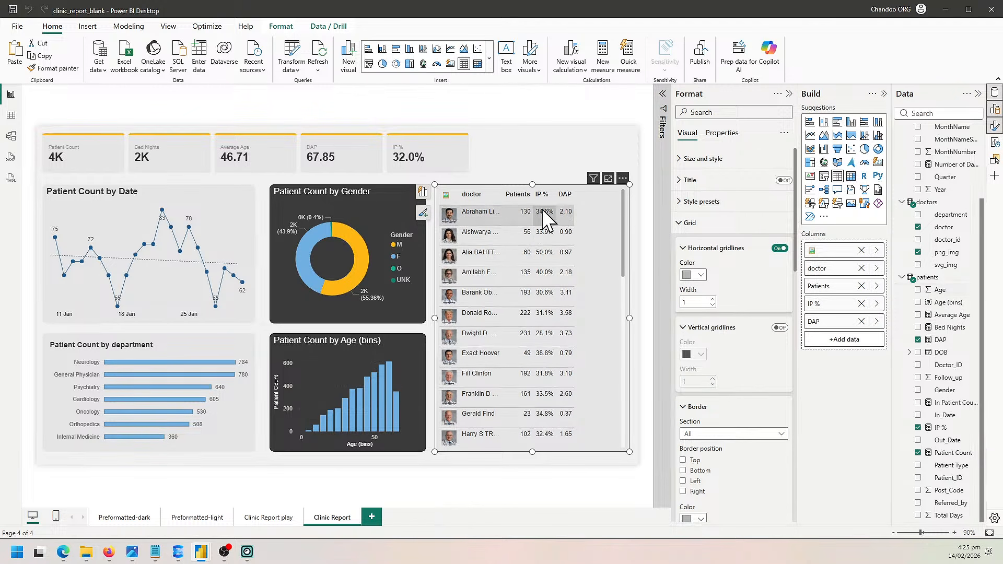
{"action": "left_click_drag", "start_coordinate": [532, 195], "coordinate": [552, 195]}
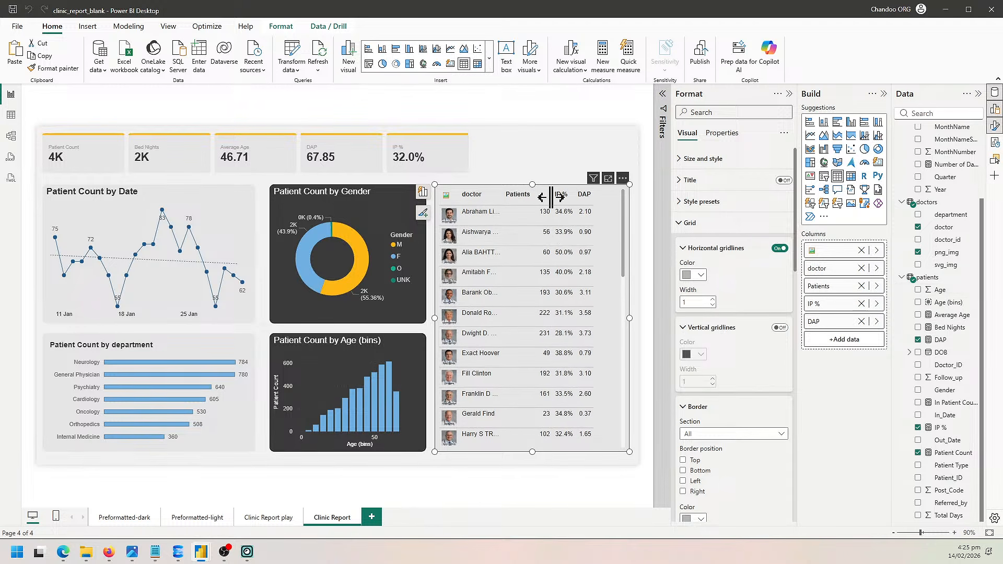
Sort the doctor table by Patients in descending order, widen the doctor column and deselect the table.
{"action": "left_click", "coordinate": [503, 197]}
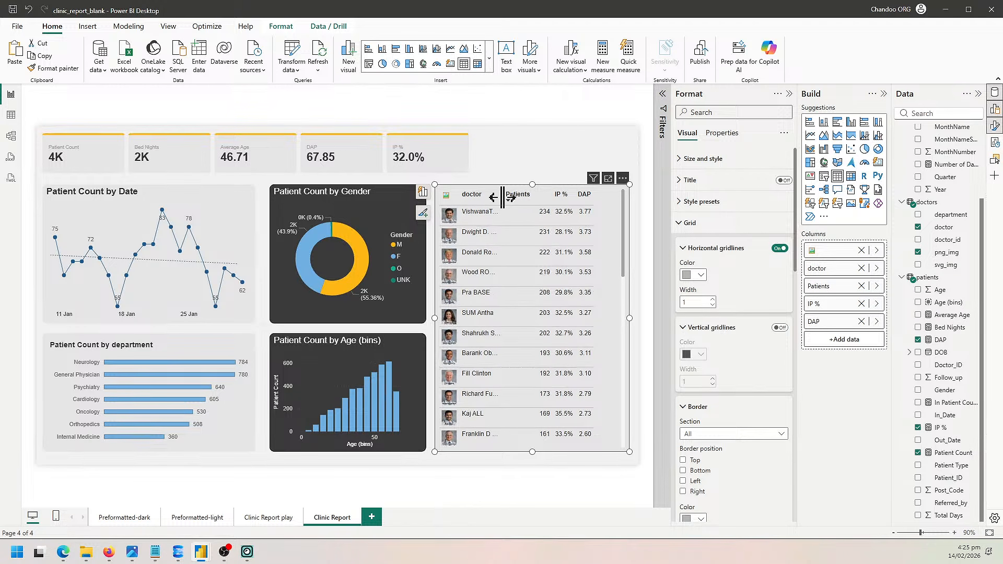
{"action": "left_click_drag", "start_coordinate": [502, 197], "coordinate": [557, 197]}
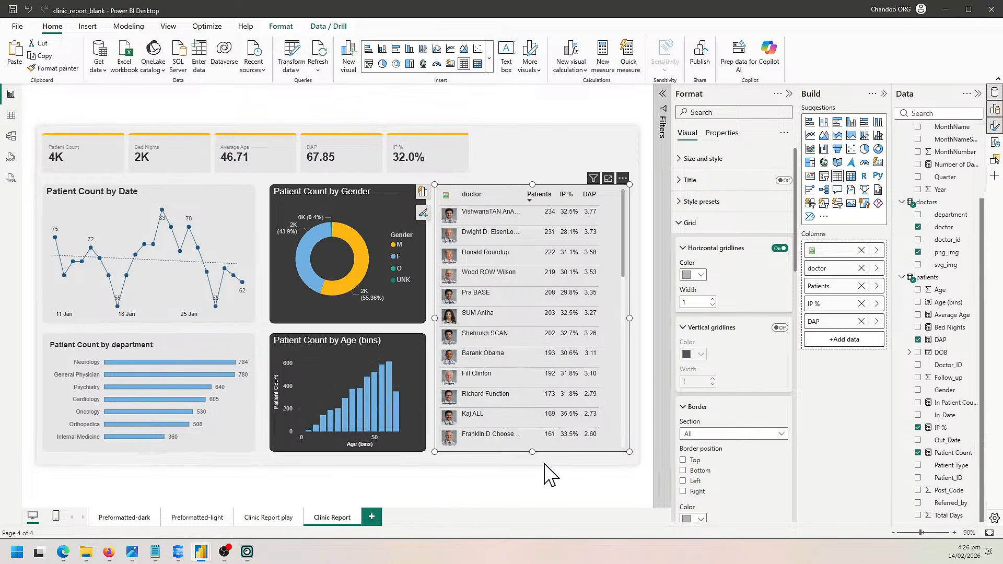
{"action": "left_click", "coordinate": [537, 495]}
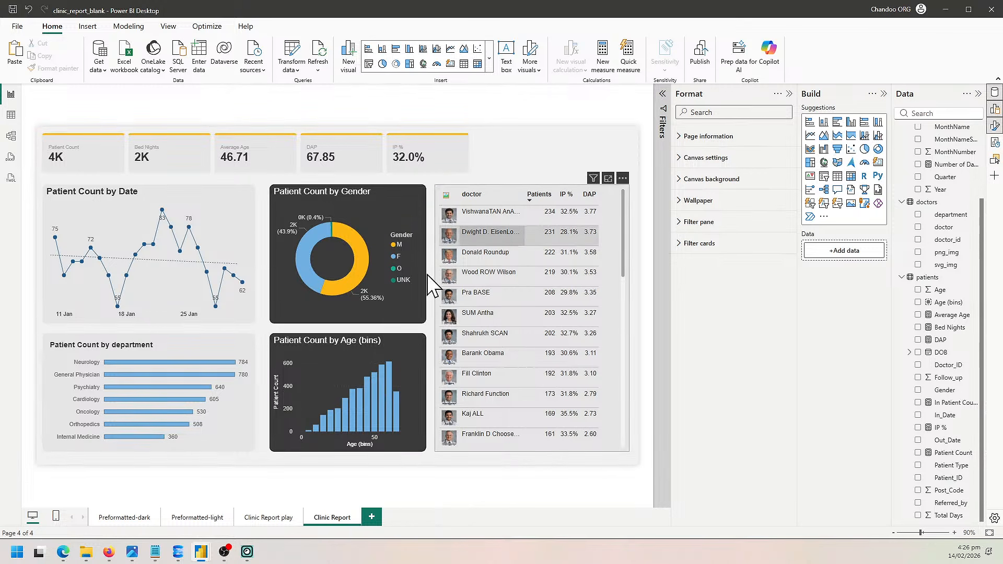
Check the page's cross-filtering by selecting and clearing a department bar, age bars, single doctor rows and a gender slice.
{"action": "left_click", "coordinate": [114, 363]}
{"action": "left_click", "coordinate": [115, 364]}
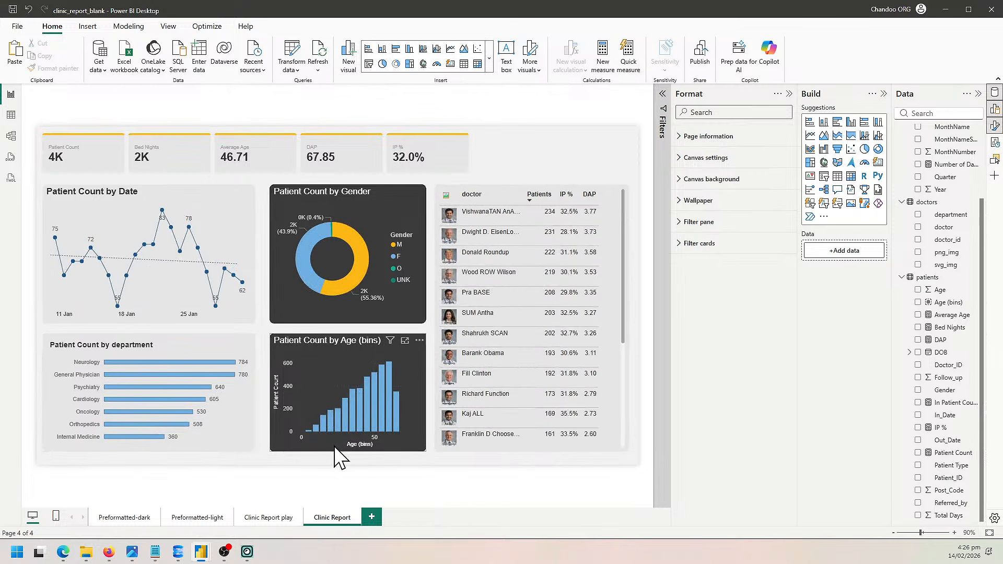
{"action": "left_click", "coordinate": [389, 428]}
{"action": "left_click", "coordinate": [390, 429]}
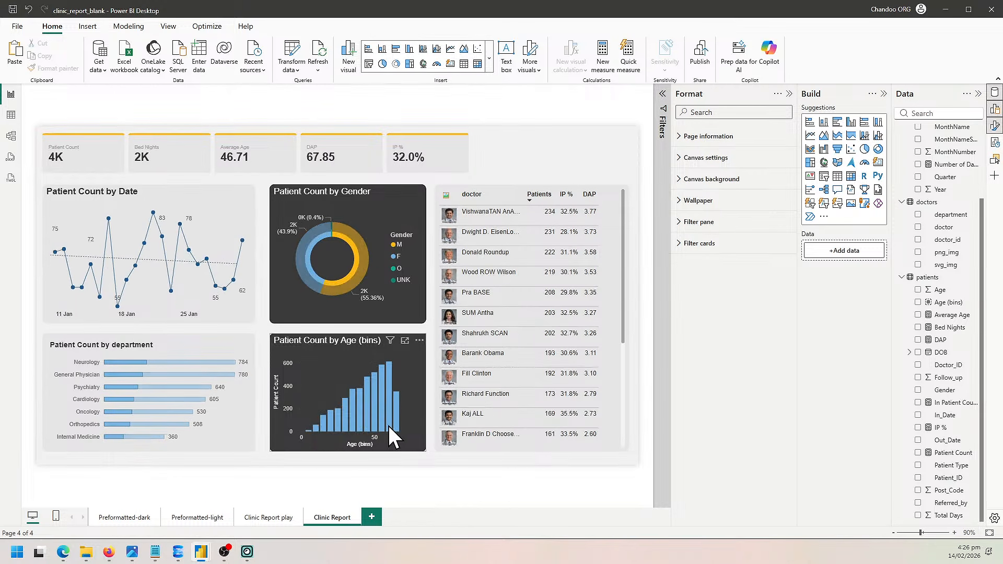
{"action": "left_click", "coordinate": [480, 252]}
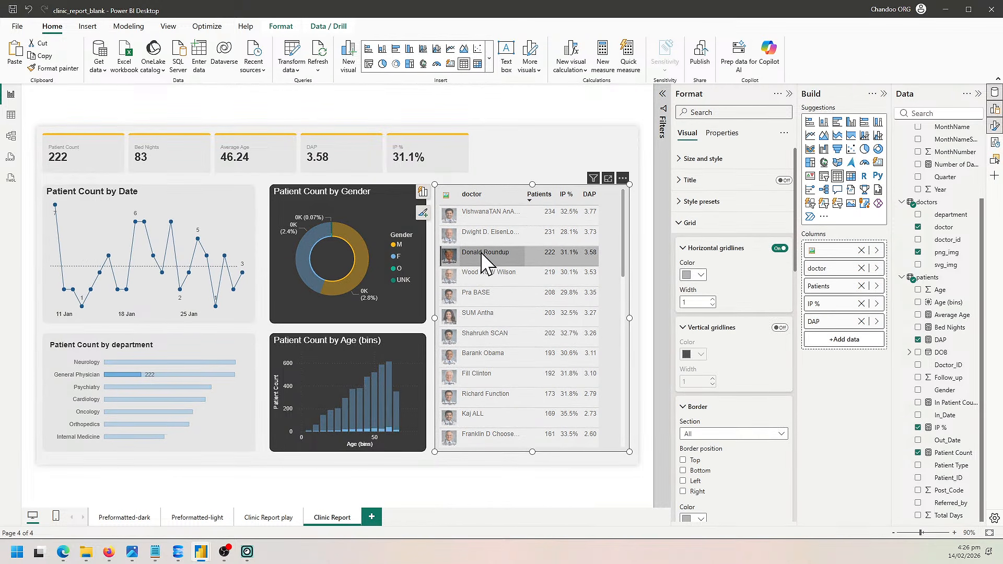
{"action": "left_click", "coordinate": [481, 252]}
{"action": "left_click", "coordinate": [478, 293]}
{"action": "left_click", "coordinate": [478, 294]}
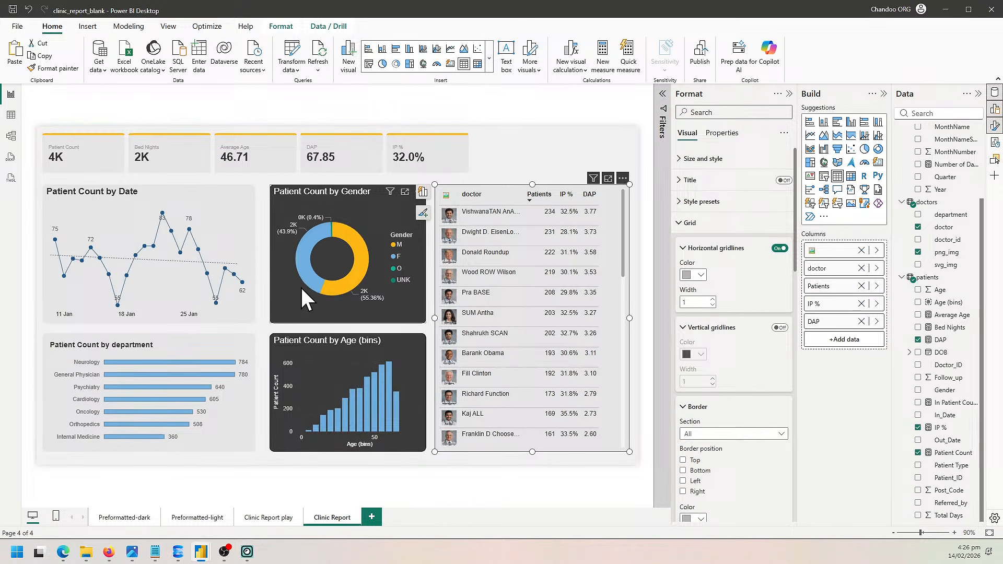
{"action": "left_click", "coordinate": [330, 293]}
{"action": "left_click", "coordinate": [330, 293]}
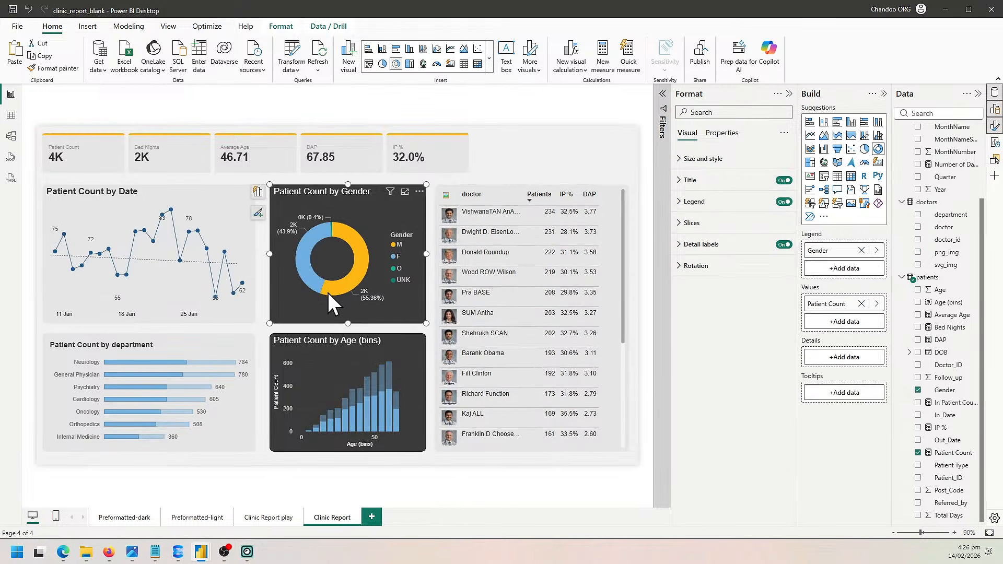
{"action": "left_click", "coordinate": [384, 405]}
{"action": "left_click", "coordinate": [387, 407]}
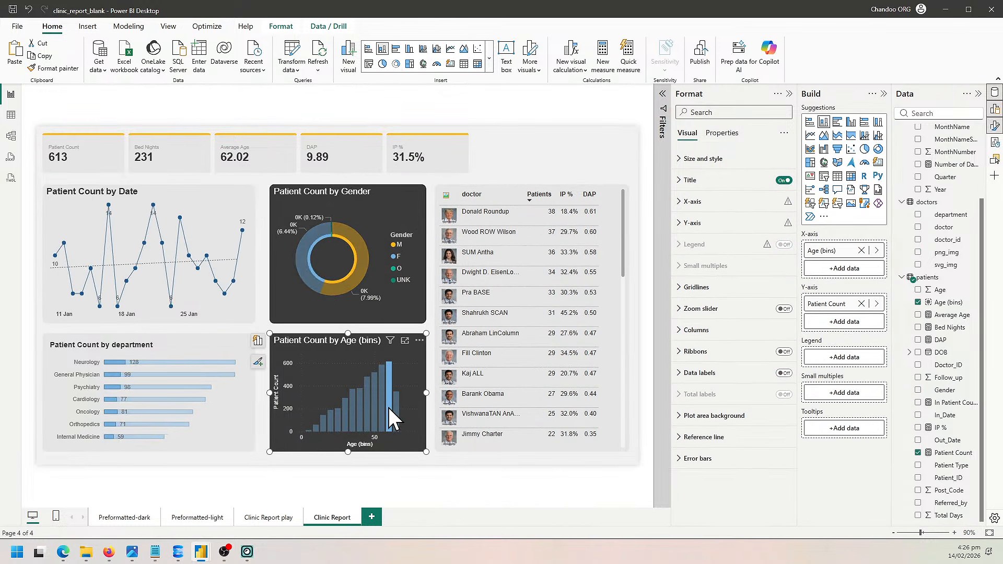
{"action": "left_click", "coordinate": [387, 407]}
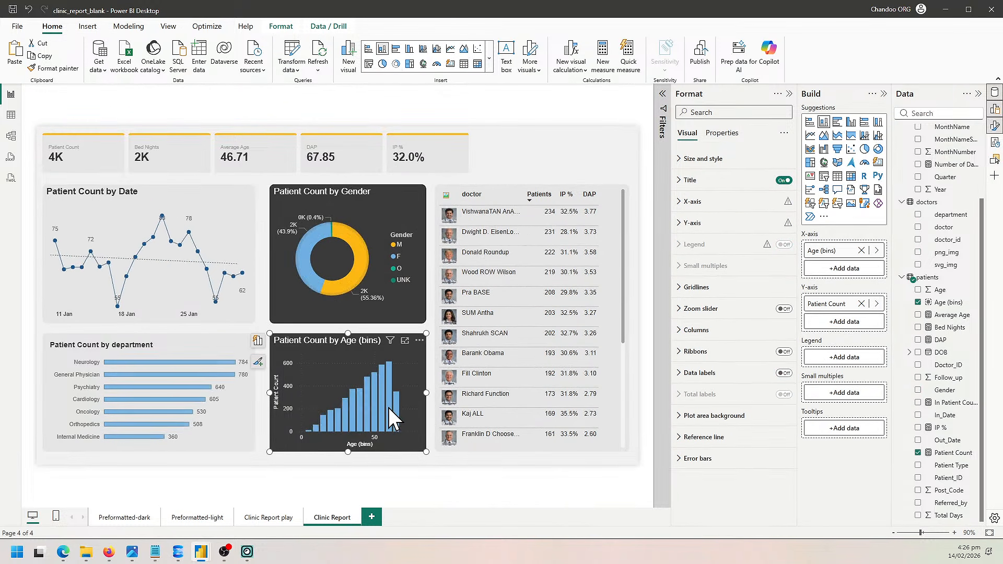
Check how the cards and charts respond to five doctor rows selected together, and clear the selection.
{"action": "left_click", "coordinate": [500, 256]}
{"action": "left_click", "coordinate": [497, 272], "text": "ctrl"}
{"action": "left_click", "coordinate": [497, 293], "text": "ctrl"}
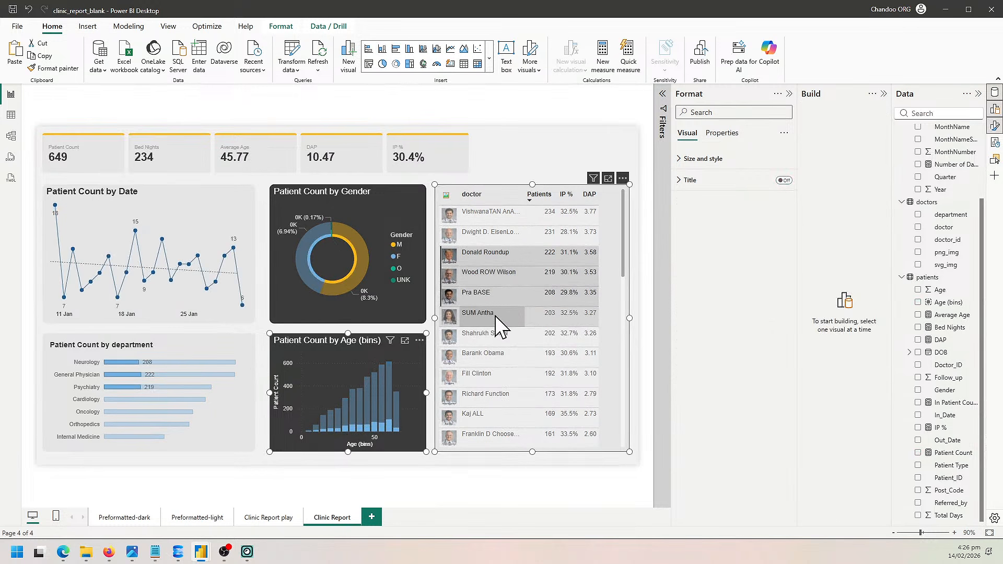
{"action": "left_click", "coordinate": [495, 316], "text": "ctrl"}
{"action": "left_click", "coordinate": [496, 335], "text": "ctrl"}
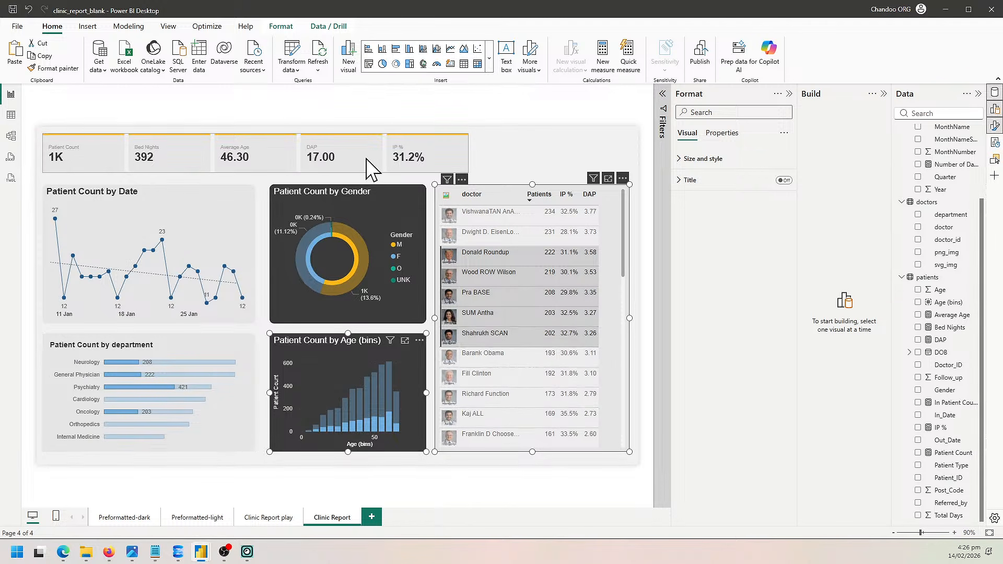
{"action": "left_click", "coordinate": [491, 338]}
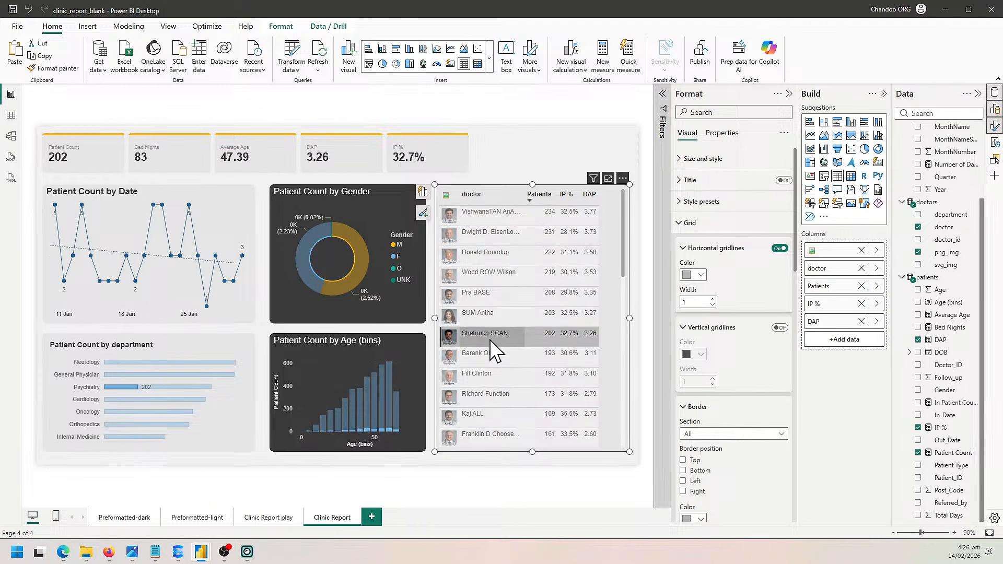
{"action": "left_click", "coordinate": [490, 342]}
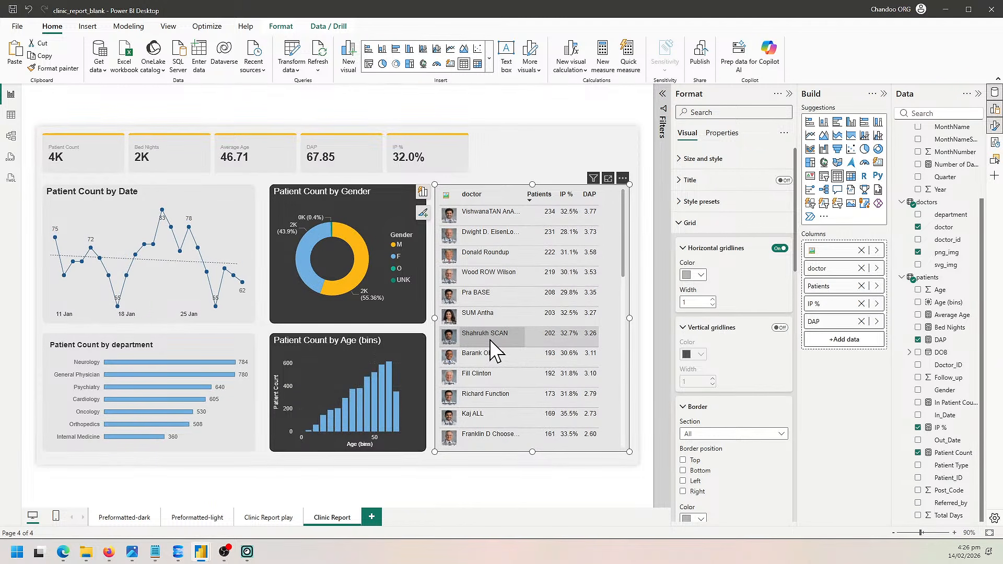
{"action": "left_click", "coordinate": [534, 170]}
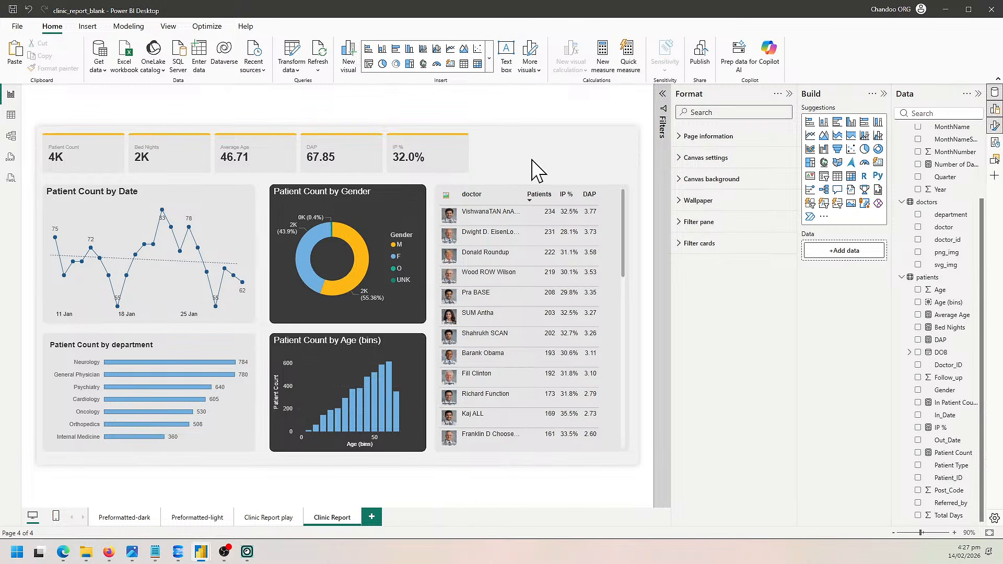
Look at the Clinic Report play page, return to Clinic Report, and switch to clinic_report_demo to examine its additional measures.
{"action": "left_click", "coordinate": [251, 518]}
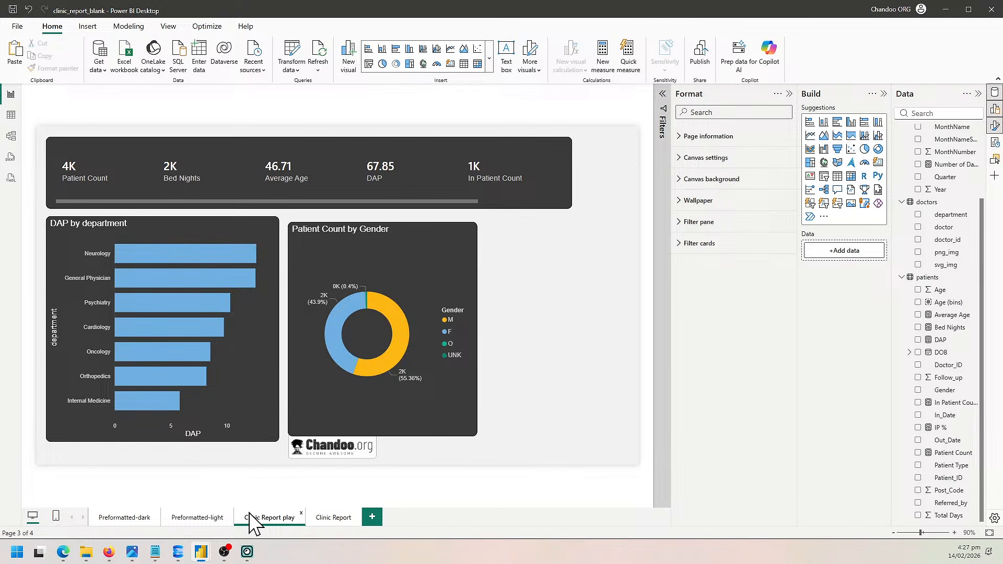
{"action": "left_click", "coordinate": [332, 517]}
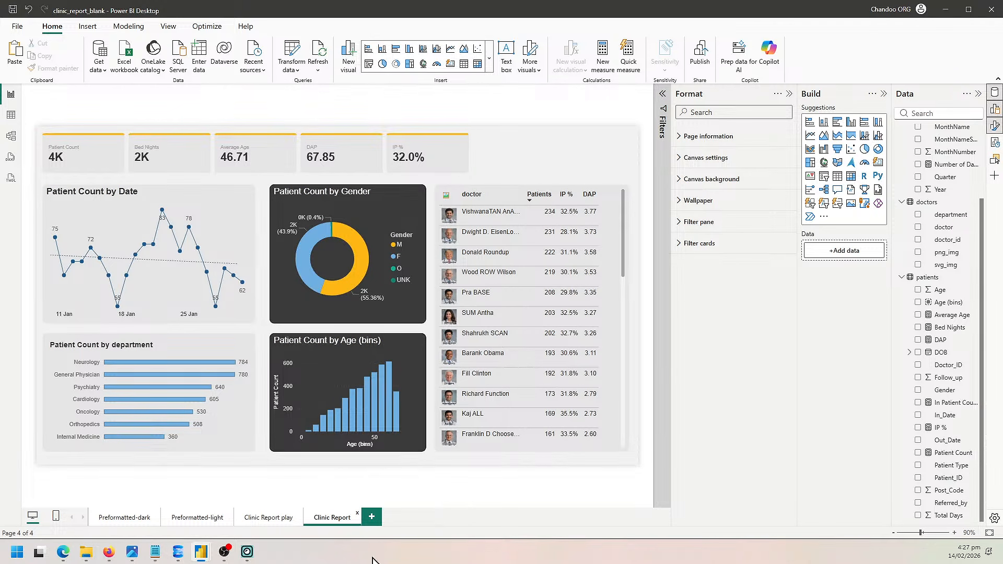
{"action": "mouse_move", "coordinate": [201, 552]}
{"action": "left_click", "coordinate": [148, 525]}
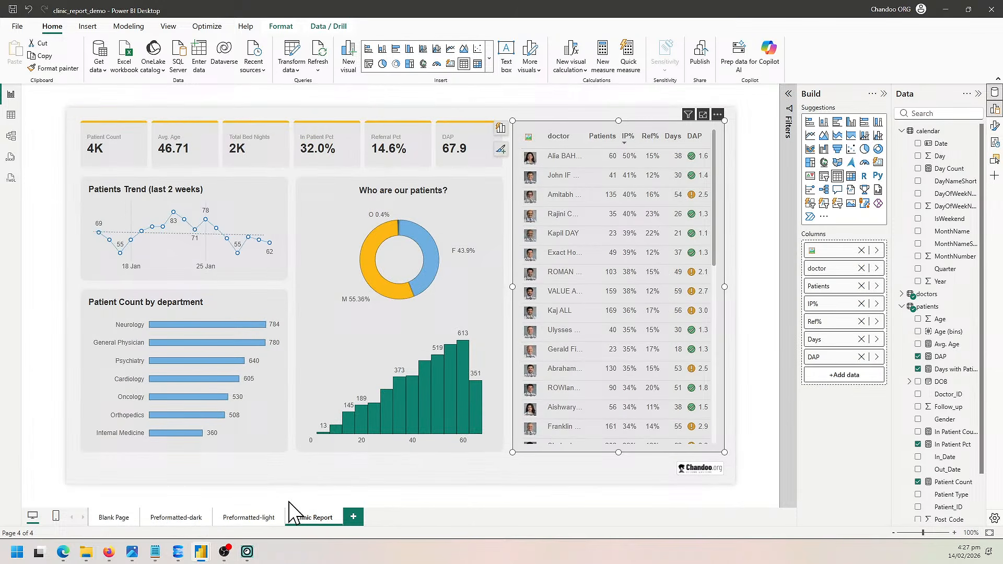
{"action": "mouse_move", "coordinate": [200, 551]}
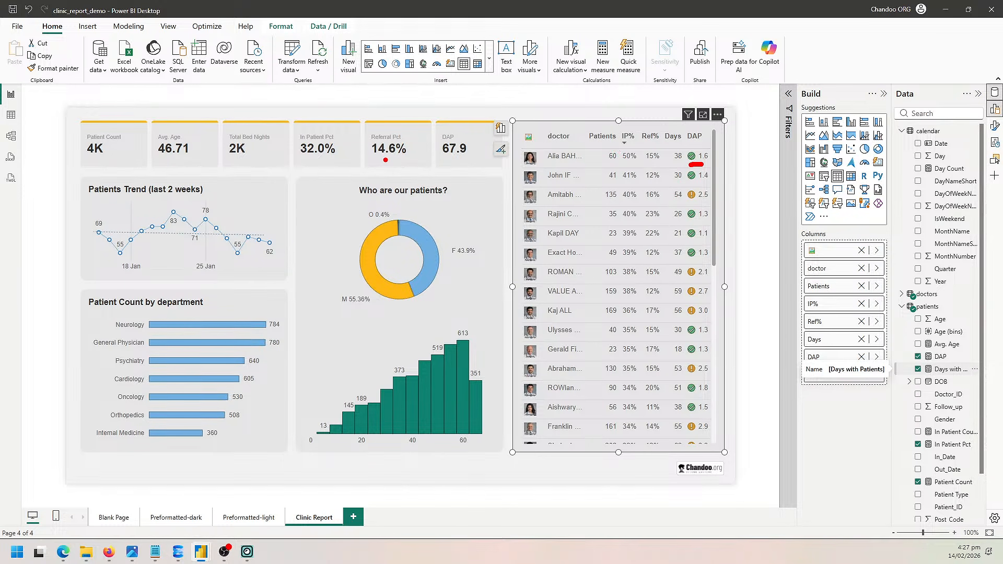
{"action": "left_click_drag", "start_coordinate": [372, 160], "coordinate": [418, 164]}
{"action": "key", "text": "Escape"}
{"action": "scroll", "coordinate": [945, 371], "scroll_direction": "down", "scroll_amount": 2}
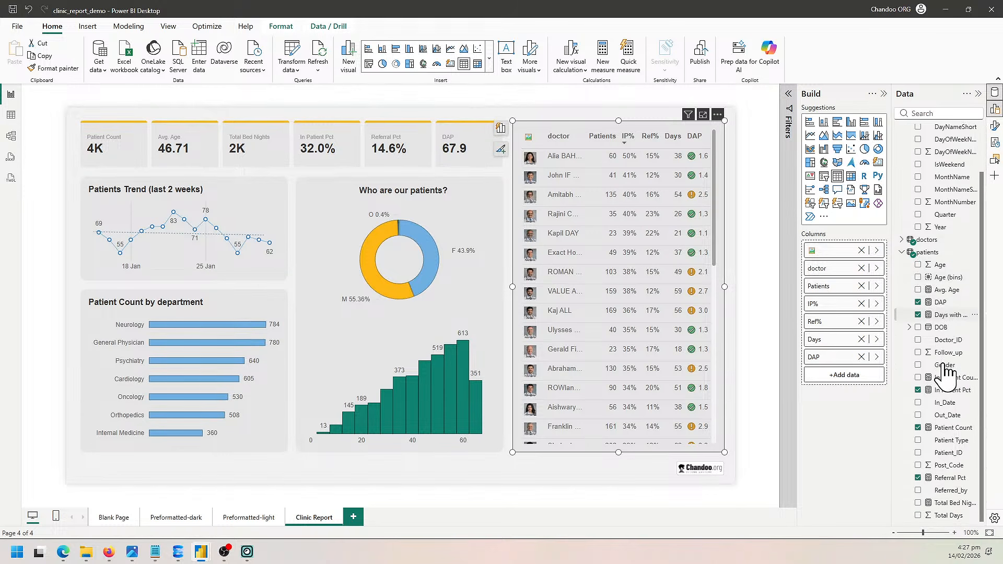
Examine the Referral Pct measure's formula, including its ref_count variable and DIVIDE expression, and close the formula editor.
{"action": "left_click", "coordinate": [949, 477]}
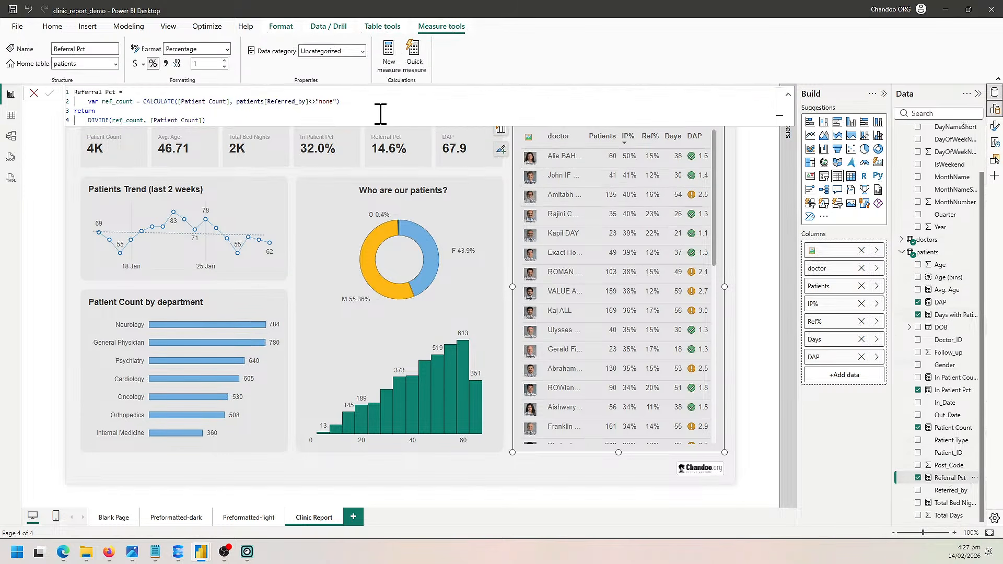
{"action": "scroll", "coordinate": [380, 114], "scroll_direction": "up", "scroll_amount": 5, "text": "ctrl"}
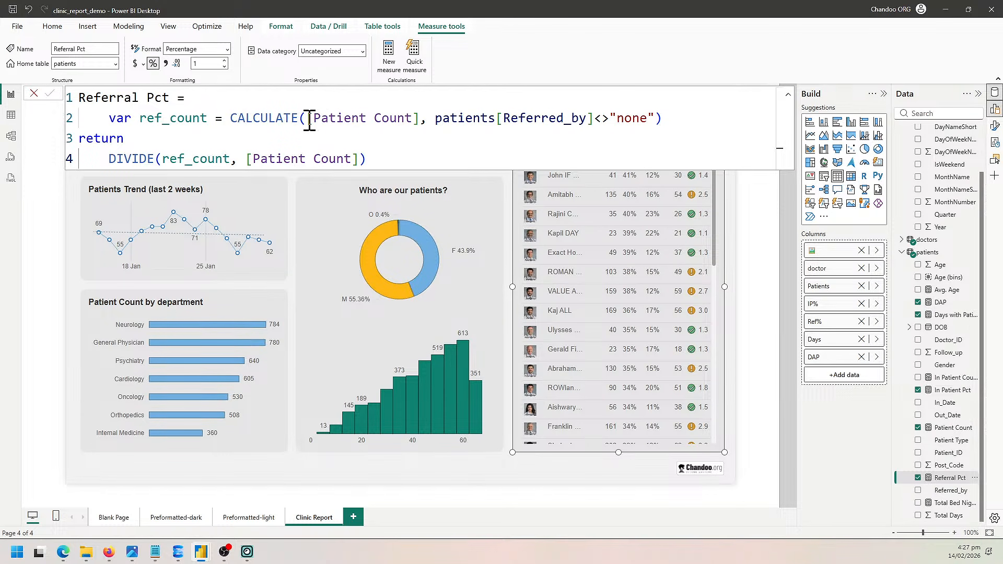
{"action": "left_click_drag", "start_coordinate": [310, 121], "coordinate": [109, 121]}
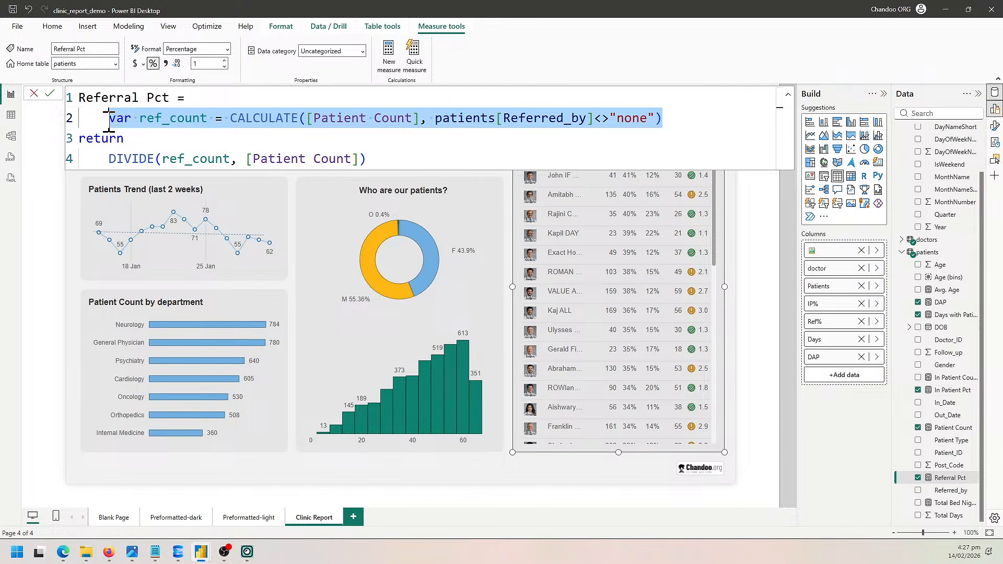
{"action": "left_click", "coordinate": [169, 118]}
{"action": "left_click", "coordinate": [187, 157]}
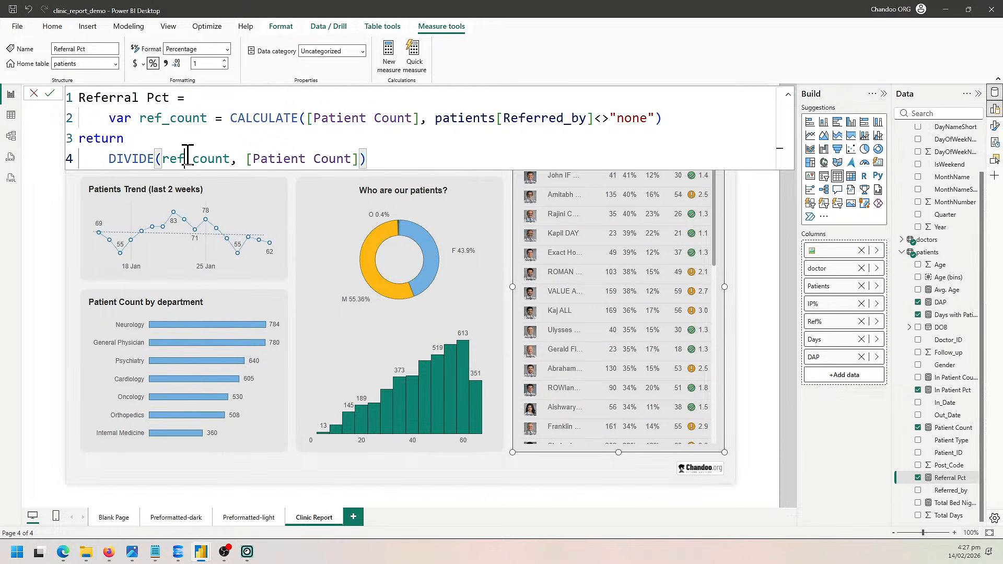
{"action": "double_click", "coordinate": [187, 156]}
{"action": "left_click_drag", "start_coordinate": [247, 158], "coordinate": [78, 98]}
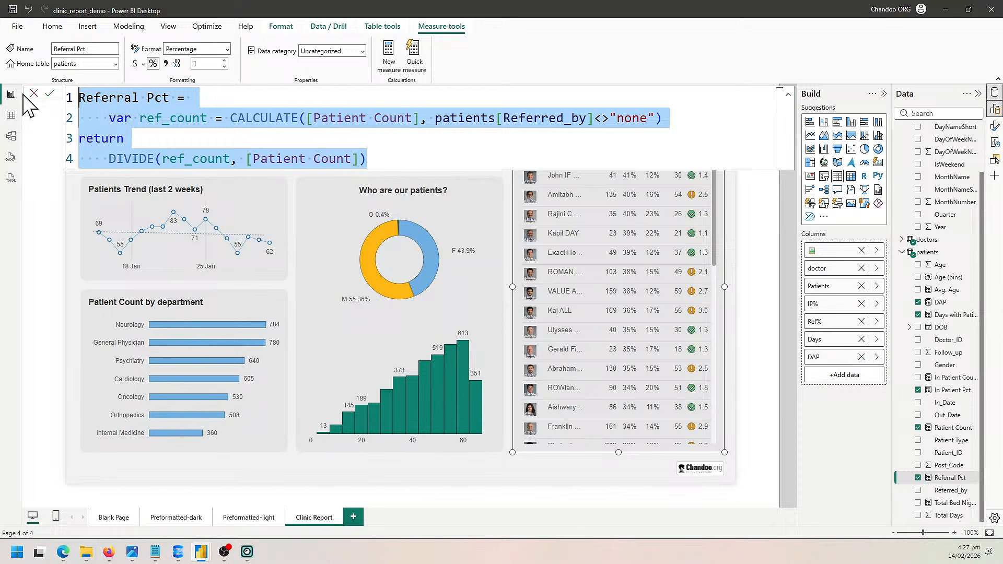
{"action": "left_click", "coordinate": [602, 215]}
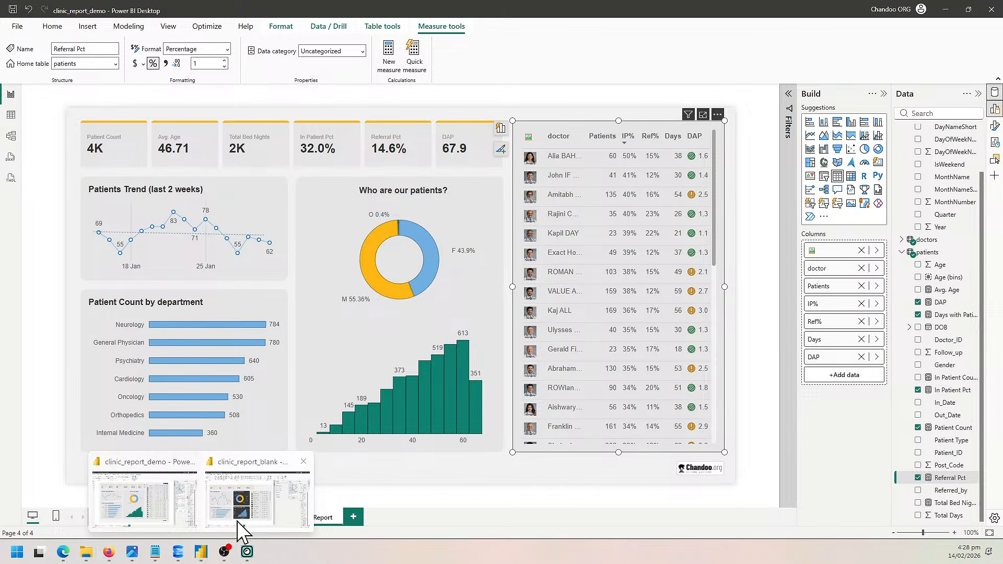
Switch to clinic_report_blank, look through the doctor table's formatting options and collapse the expanded Grid, Values and Column headers settings.
{"action": "left_click", "coordinate": [238, 517]}
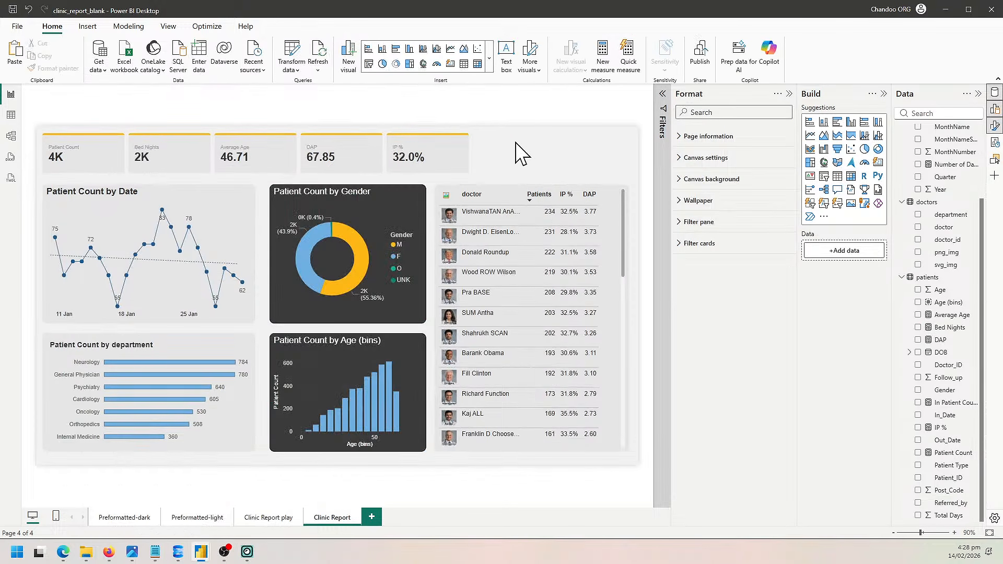
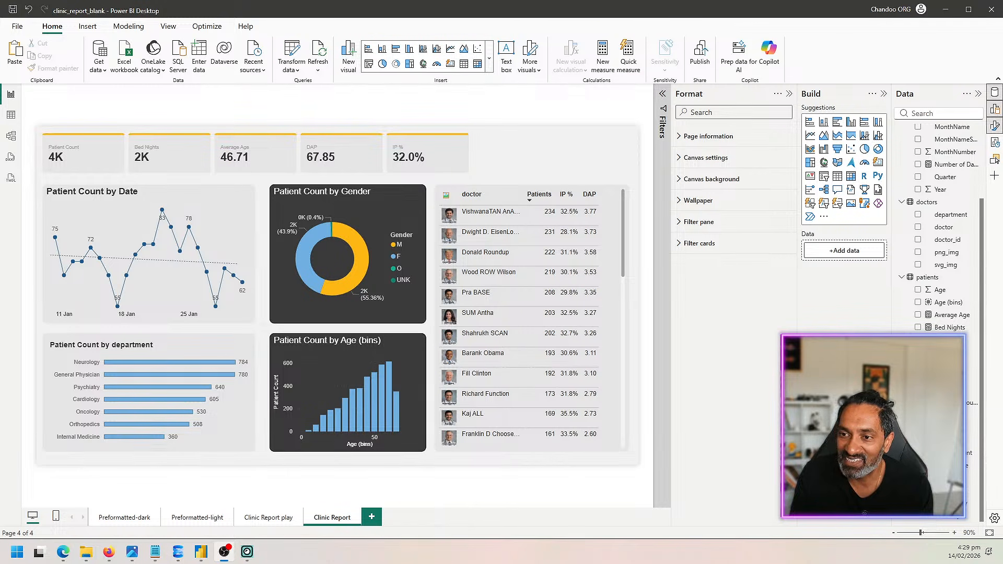
{"action": "left_click", "coordinate": [509, 196]}
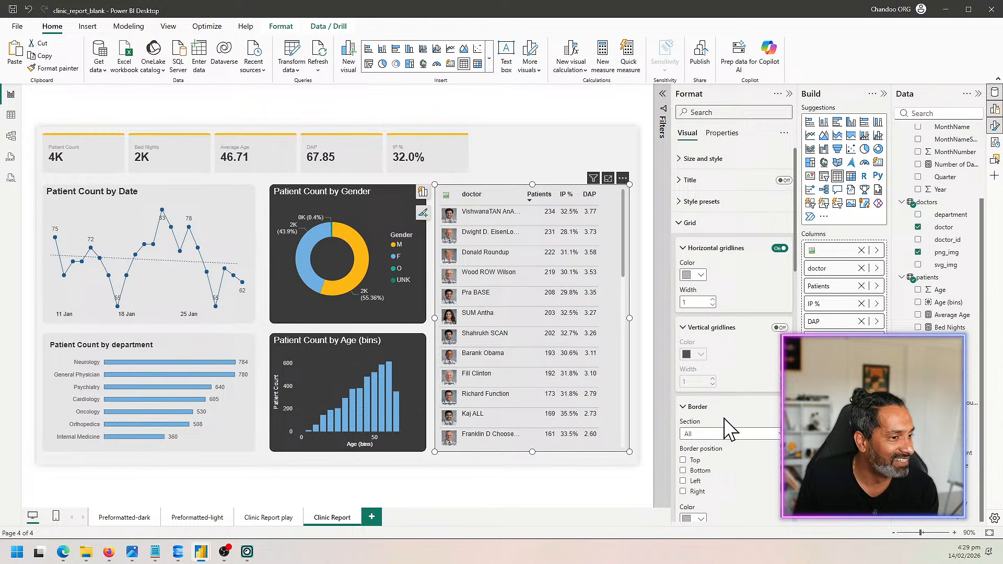
{"action": "scroll", "coordinate": [729, 423], "scroll_direction": "down", "scroll_amount": 10}
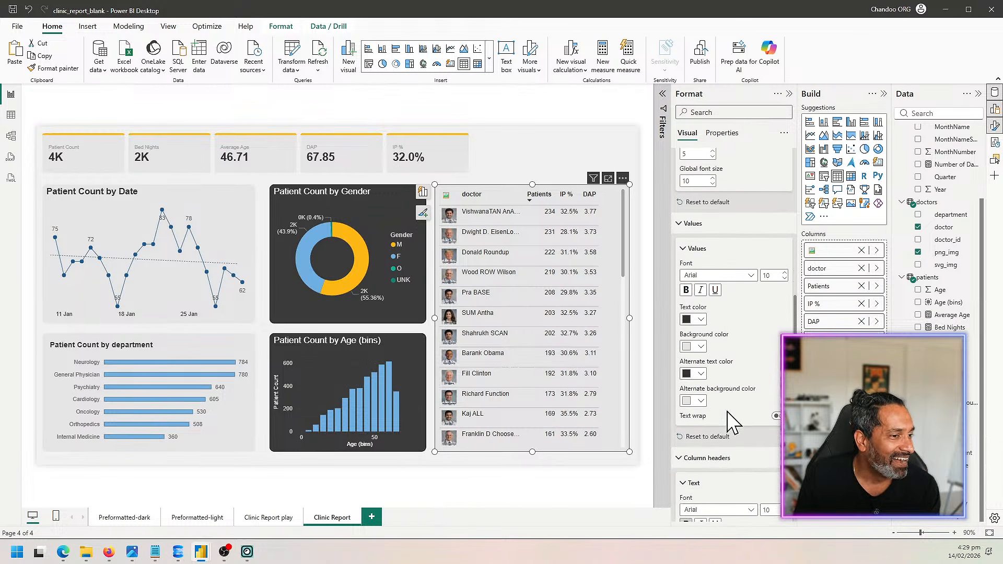
{"action": "scroll", "coordinate": [728, 413], "scroll_direction": "down", "scroll_amount": 3}
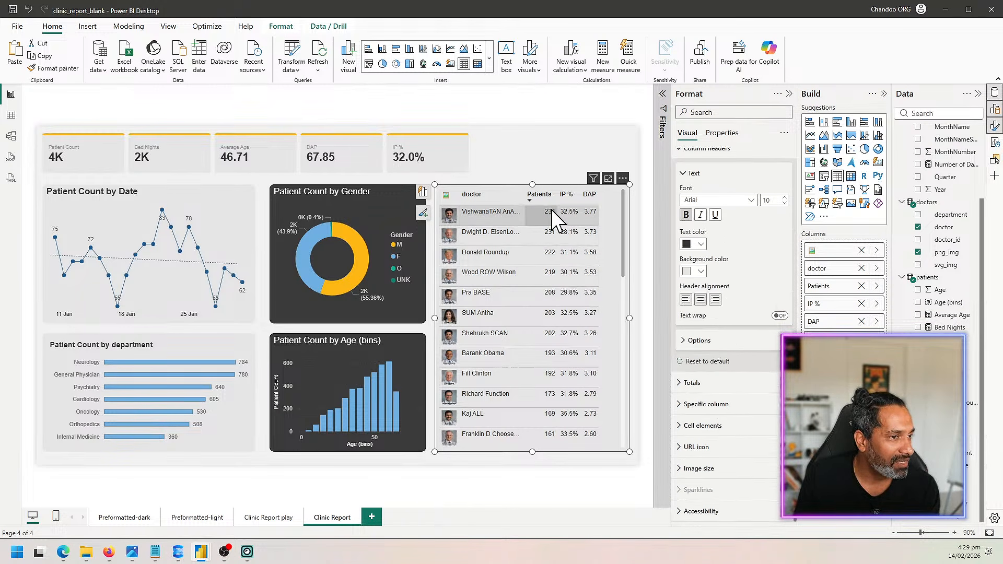
{"action": "scroll", "coordinate": [705, 250], "scroll_direction": "up", "scroll_amount": 8}
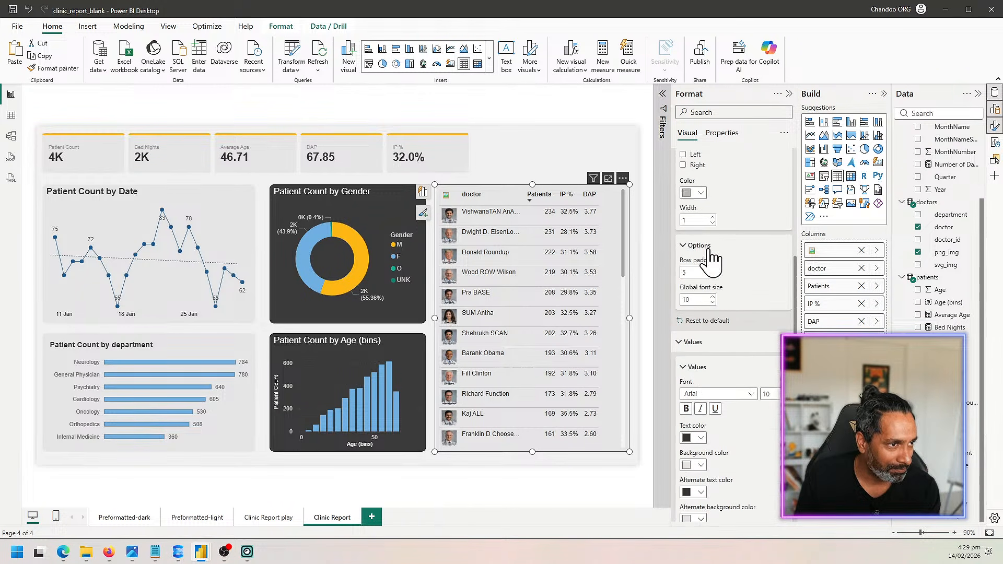
{"action": "left_click", "coordinate": [700, 222]}
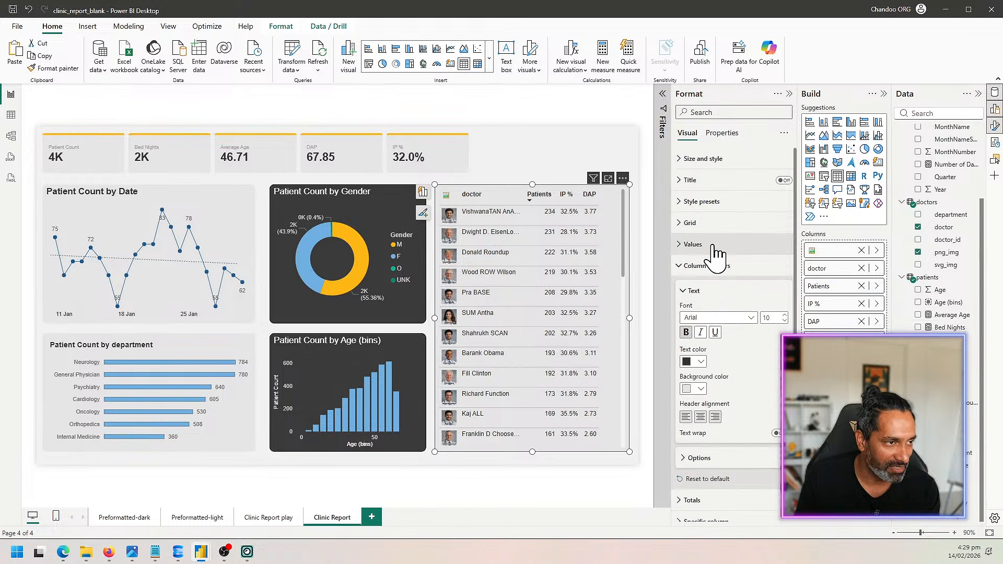
{"action": "left_click", "coordinate": [716, 266]}
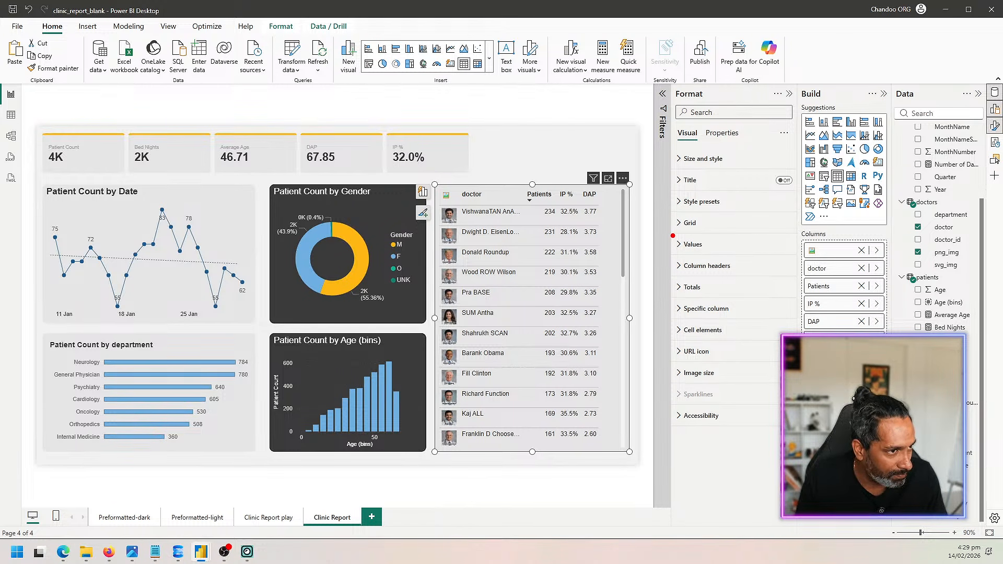
{"action": "left_click_drag", "start_coordinate": [672, 235], "coordinate": [723, 253]}
{"action": "mouse_move", "coordinate": [438, 207]}
{"action": "left_mouse_down"}
{"action": "mouse_move", "coordinate": [570, 404]}
{"action": "mouse_move", "coordinate": [629, 452]}
{"action": "mouse_move", "coordinate": [612, 449]}
{"action": "left_mouse_up"}
{"action": "mouse_move", "coordinate": [670, 255]}
{"action": "left_mouse_down"}
{"action": "mouse_move", "coordinate": [700, 255]}
{"action": "mouse_move", "coordinate": [735, 274]}
{"action": "mouse_move", "coordinate": [671, 264]}
{"action": "left_mouse_up"}
{"action": "left_click_drag", "start_coordinate": [439, 186], "coordinate": [610, 200]}
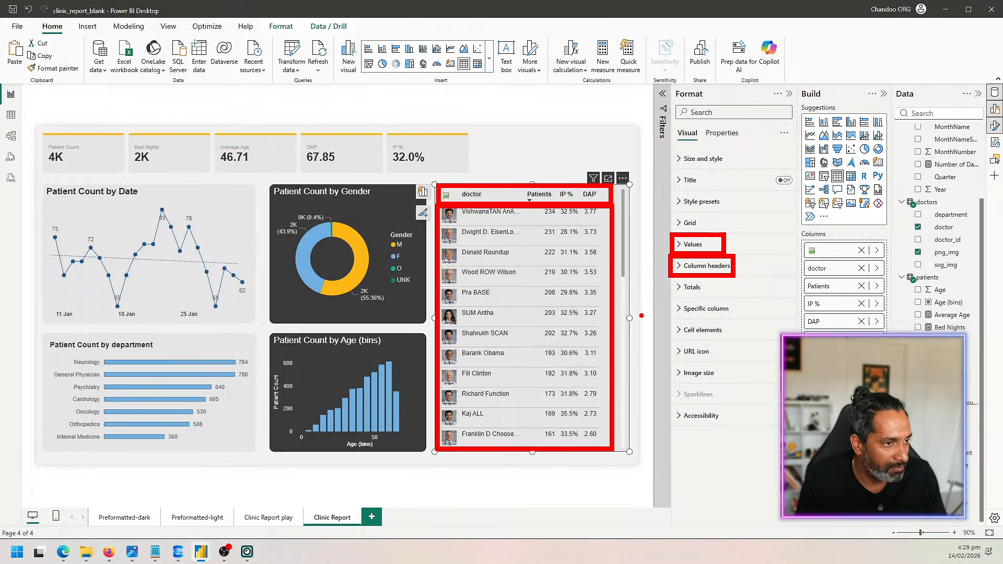
{"action": "mouse_move", "coordinate": [670, 297]}
{"action": "left_mouse_down"}
{"action": "mouse_move", "coordinate": [739, 322]}
{"action": "mouse_move", "coordinate": [741, 342]}
{"action": "mouse_move", "coordinate": [742, 318]}
{"action": "left_mouse_up"}
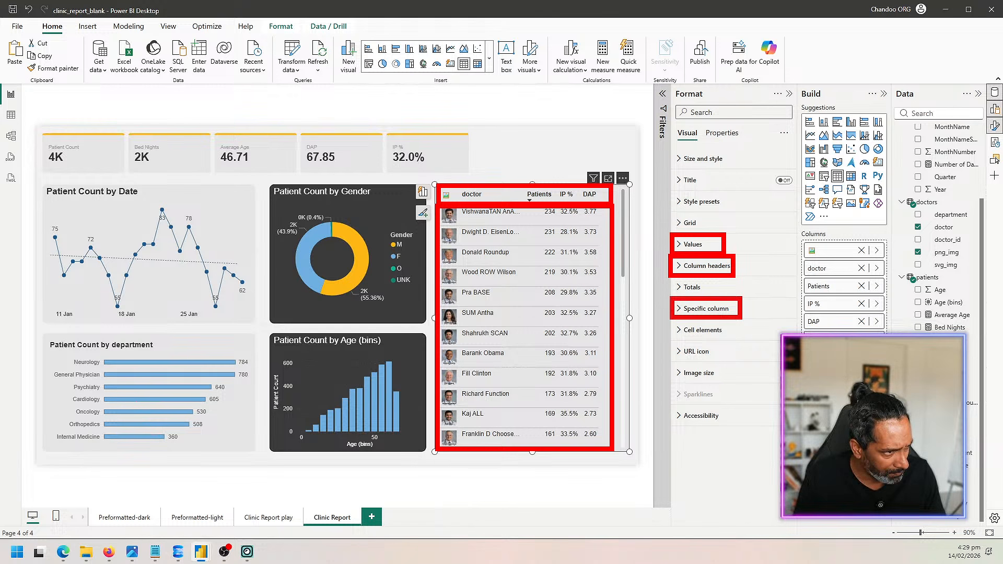
{"action": "left_click_drag", "start_coordinate": [741, 319], "coordinate": [740, 317]}
{"action": "mouse_move", "coordinate": [521, 226]}
{"action": "left_mouse_down"}
{"action": "mouse_move", "coordinate": [522, 254]}
{"action": "mouse_move", "coordinate": [594, 258]}
{"action": "left_mouse_up"}
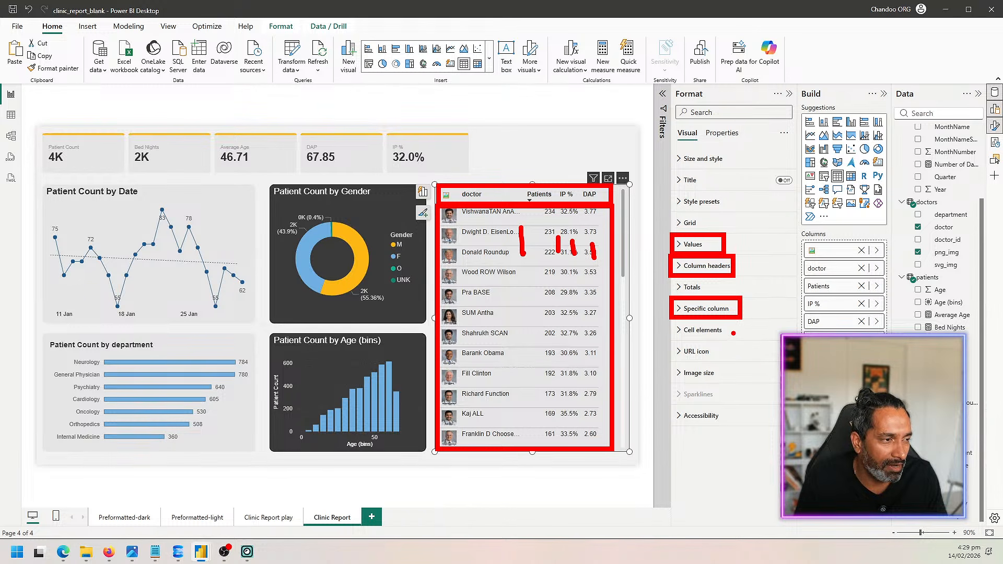
{"action": "key", "text": "Escape"}
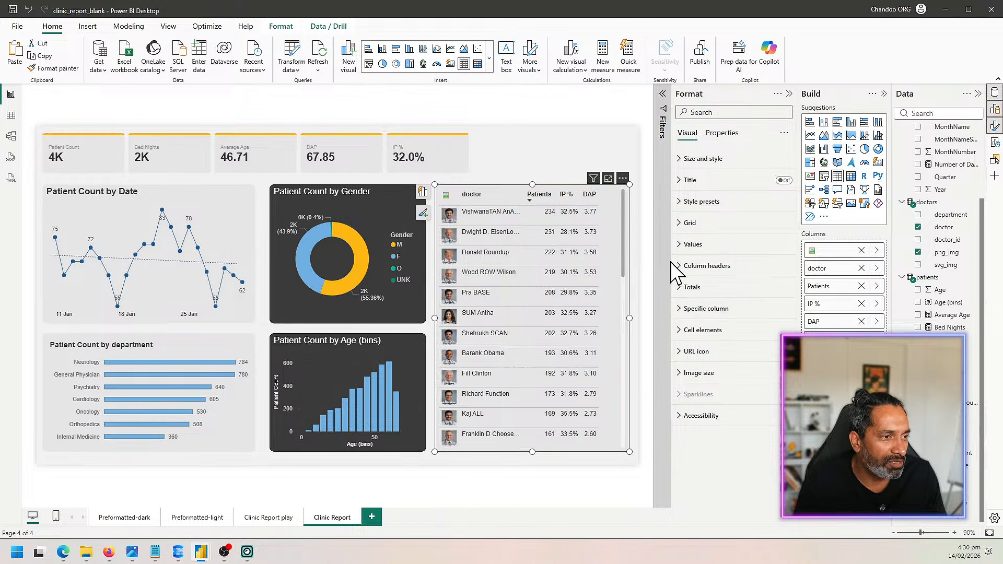
Examine the doctor table's Values, Totals and Grid formatting options.
{"action": "left_click", "coordinate": [679, 247]}
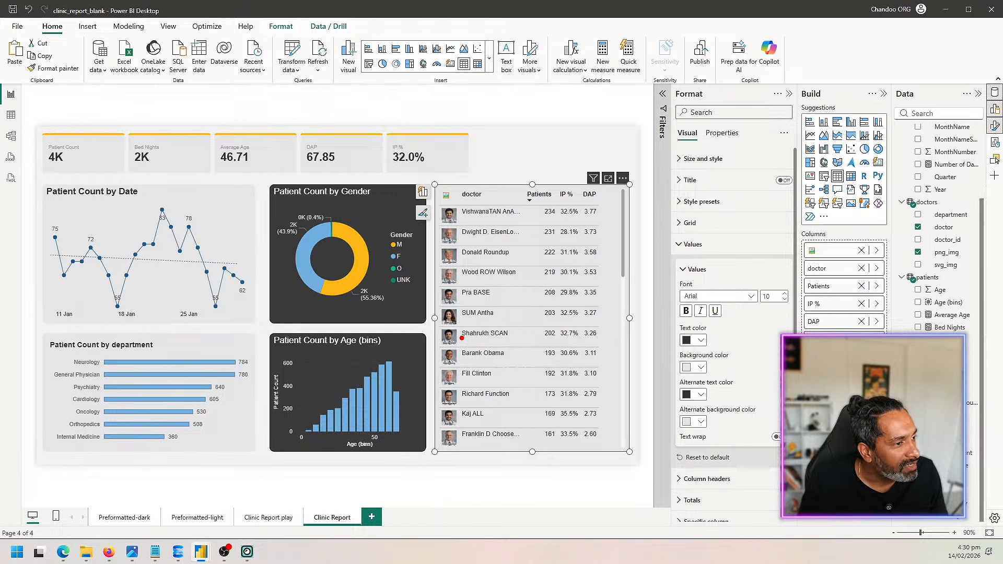
{"action": "left_click_drag", "start_coordinate": [462, 338], "coordinate": [521, 343]}
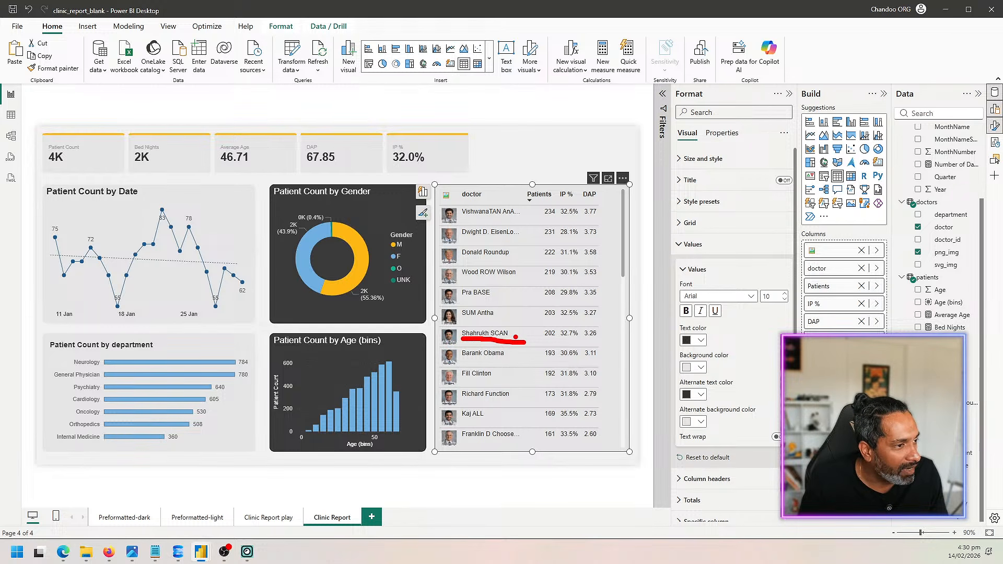
{"action": "left_click_drag", "start_coordinate": [543, 337], "coordinate": [599, 339]}
{"action": "key", "text": "Escape"}
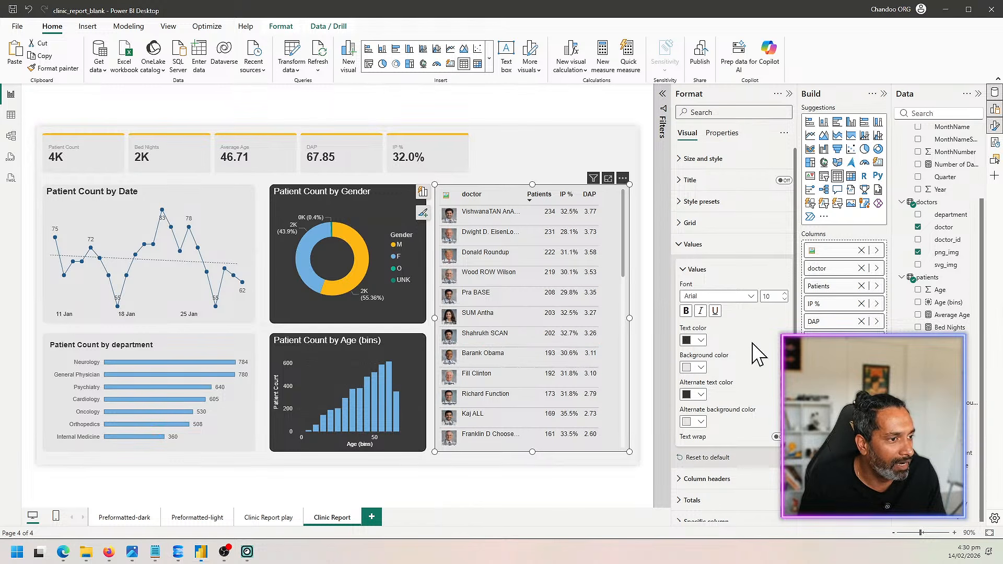
{"action": "scroll", "coordinate": [713, 379], "scroll_direction": "down", "scroll_amount": 3}
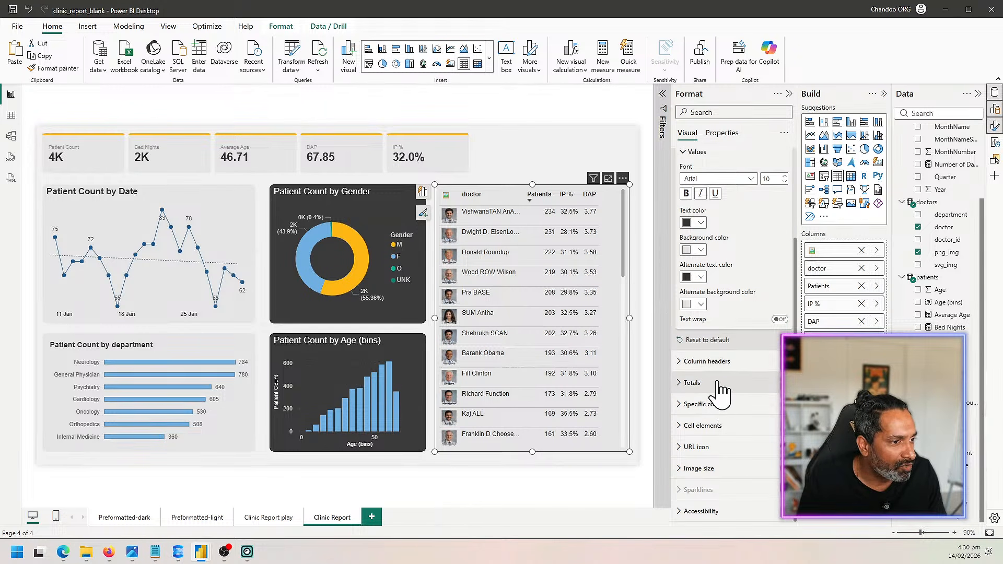
{"action": "left_click", "coordinate": [711, 382]}
{"action": "scroll", "coordinate": [718, 439], "scroll_direction": "down", "scroll_amount": 2}
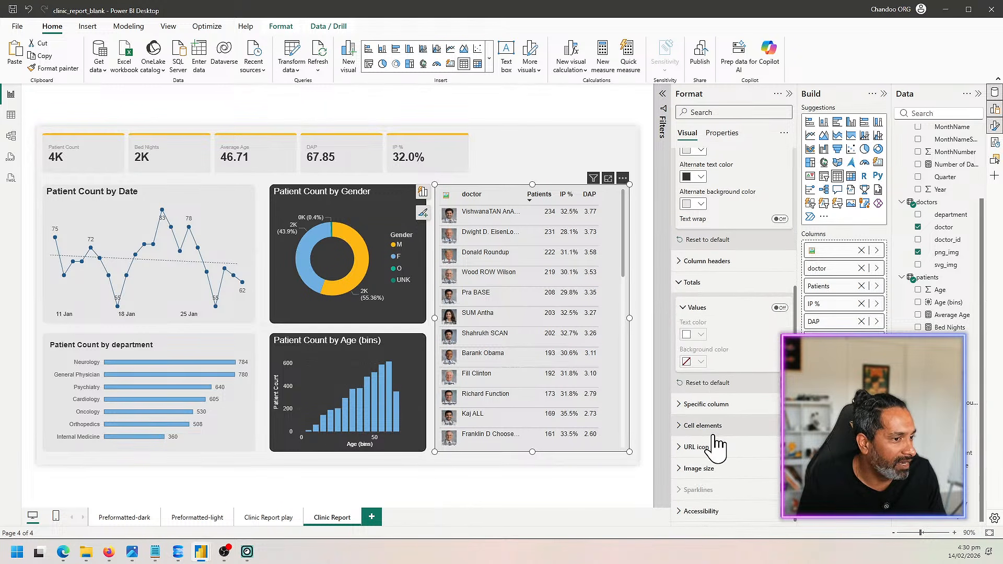
{"action": "scroll", "coordinate": [711, 380], "scroll_direction": "up", "scroll_amount": 5}
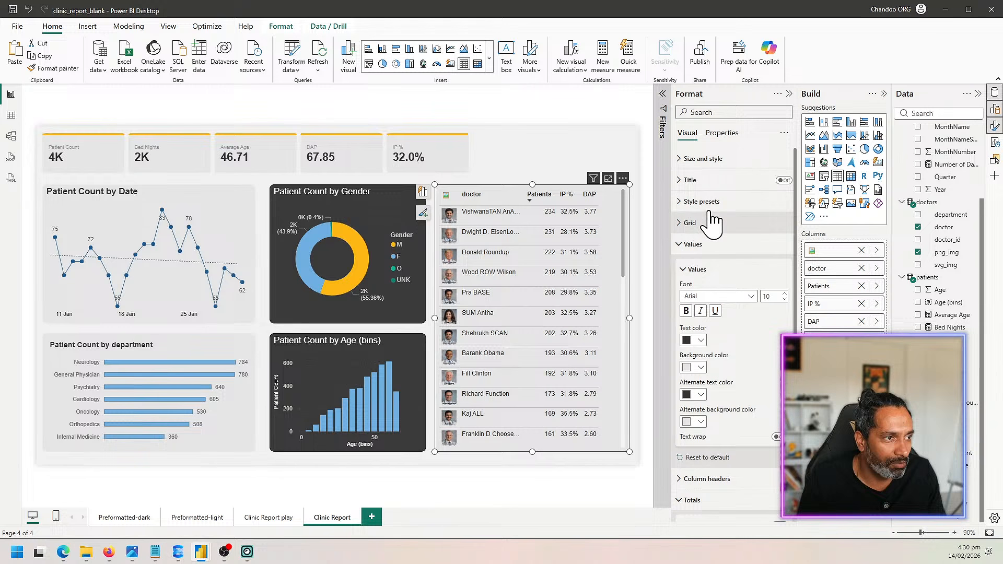
{"action": "left_click", "coordinate": [697, 224]}
{"action": "scroll", "coordinate": [749, 303], "scroll_direction": "down", "scroll_amount": 1}
{"action": "scroll", "coordinate": [744, 339], "scroll_direction": "down", "scroll_amount": 10}
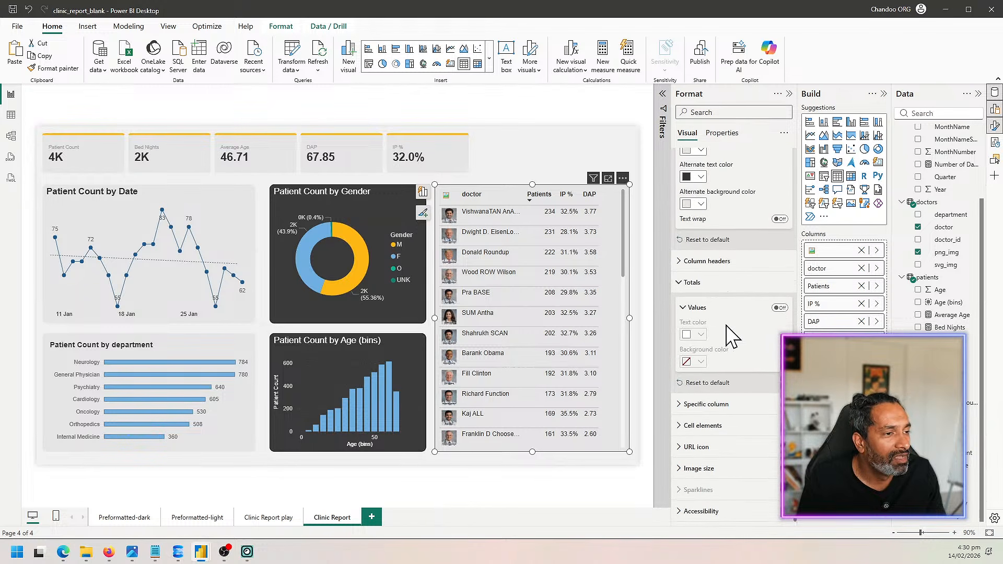
Try centre alignment for the doctor table's column headers and undo it.
{"action": "left_click", "coordinate": [710, 261]}
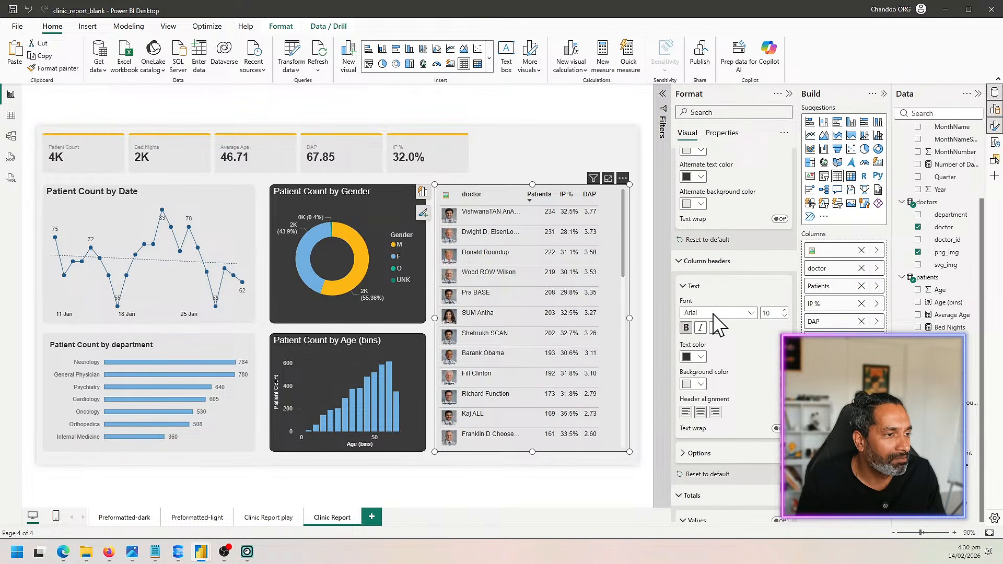
{"action": "left_click", "coordinate": [702, 414]}
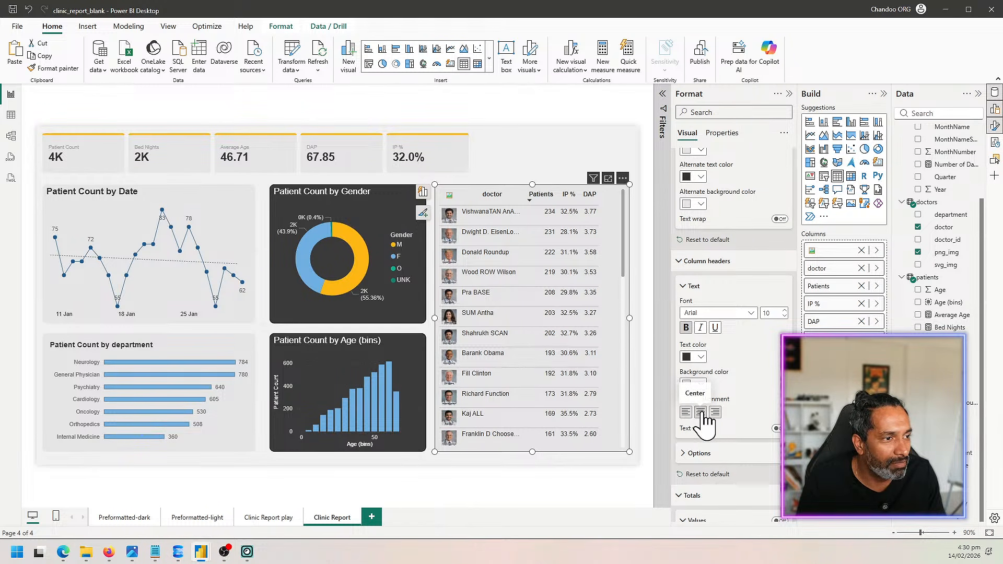
{"action": "key", "text": "ctrl+z"}
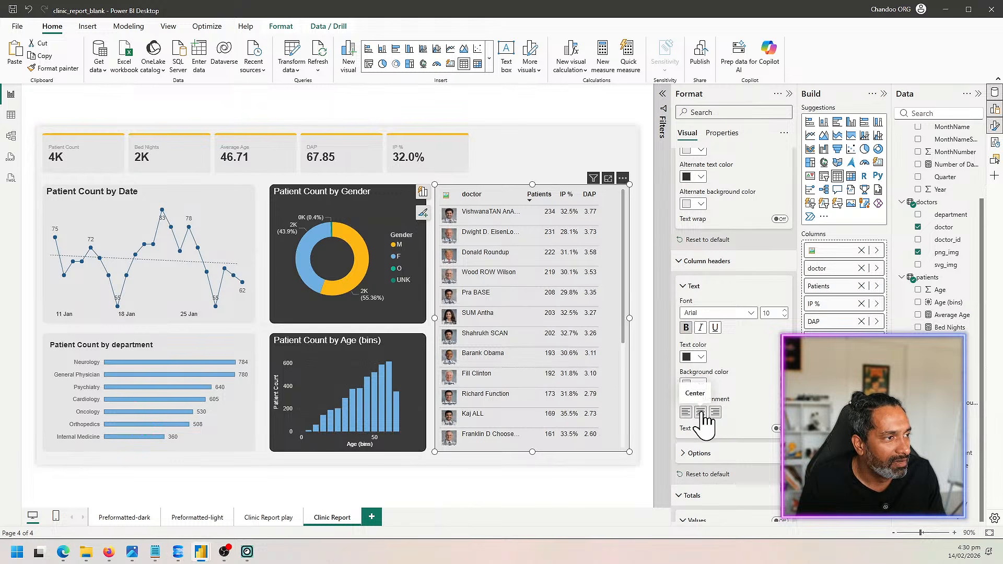
Apply the Patients column's specific formatting to its header as well as its values, and right-align the column.
{"action": "scroll", "coordinate": [715, 366], "scroll_direction": "down", "scroll_amount": 8}
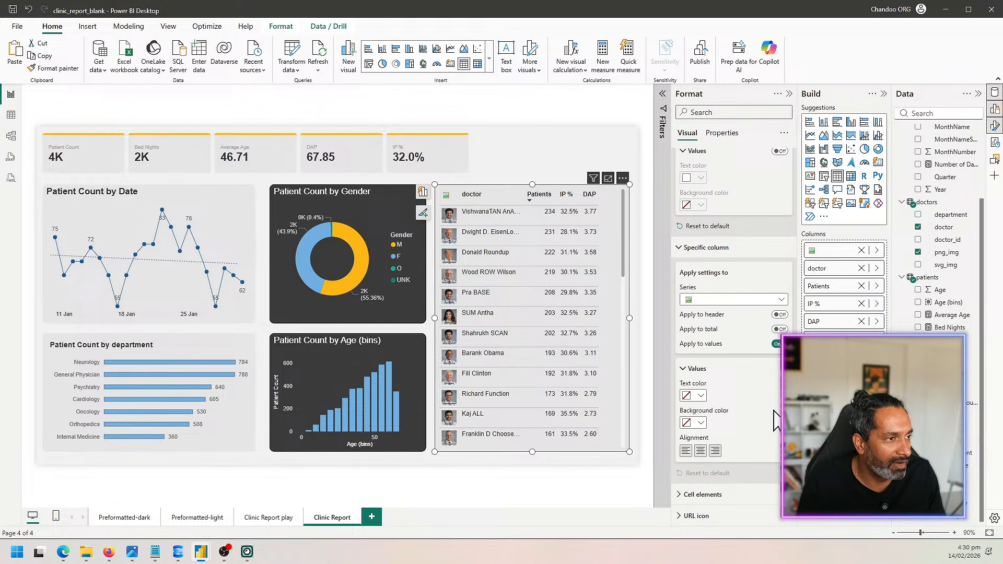
{"action": "left_click", "coordinate": [724, 300]}
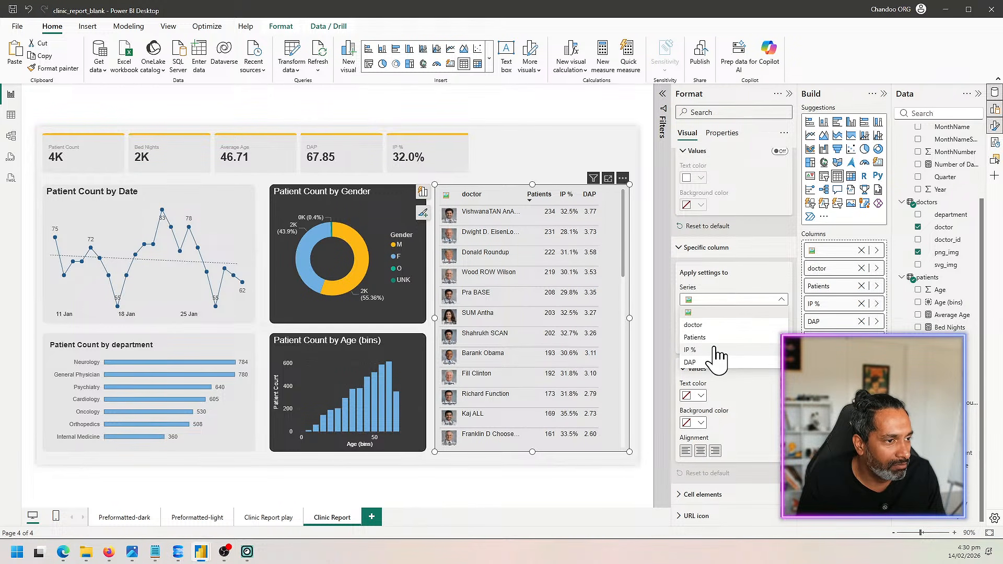
{"action": "left_click", "coordinate": [722, 337]}
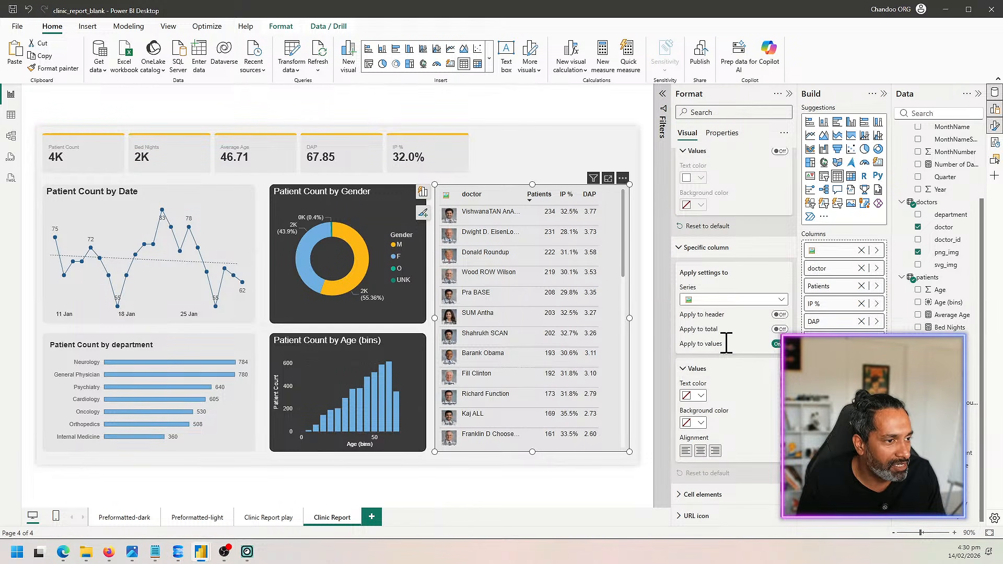
{"action": "left_click", "coordinate": [780, 314]}
{"action": "left_click", "coordinate": [715, 450]}
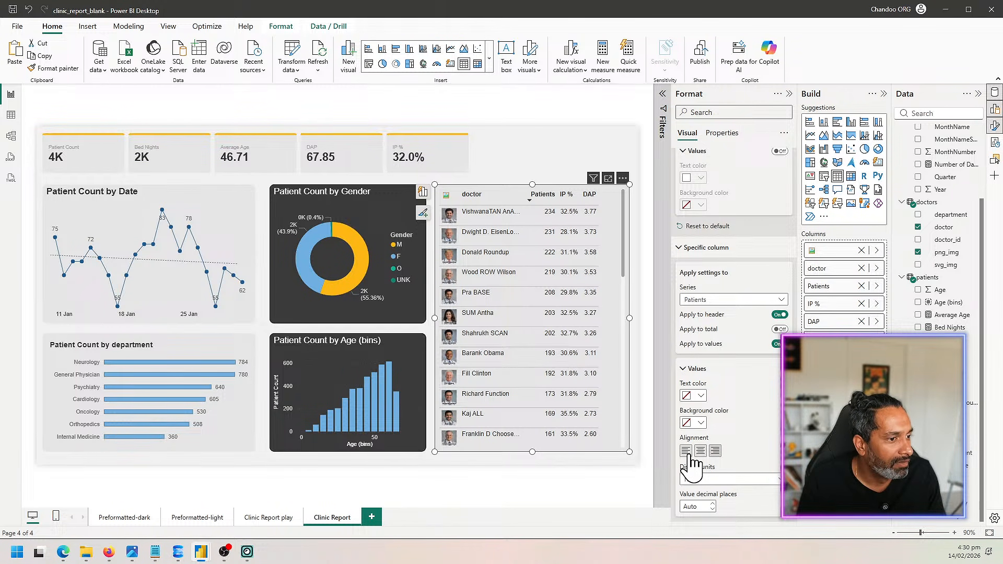
{"action": "left_click", "coordinate": [699, 451]}
{"action": "left_click", "coordinate": [715, 451]}
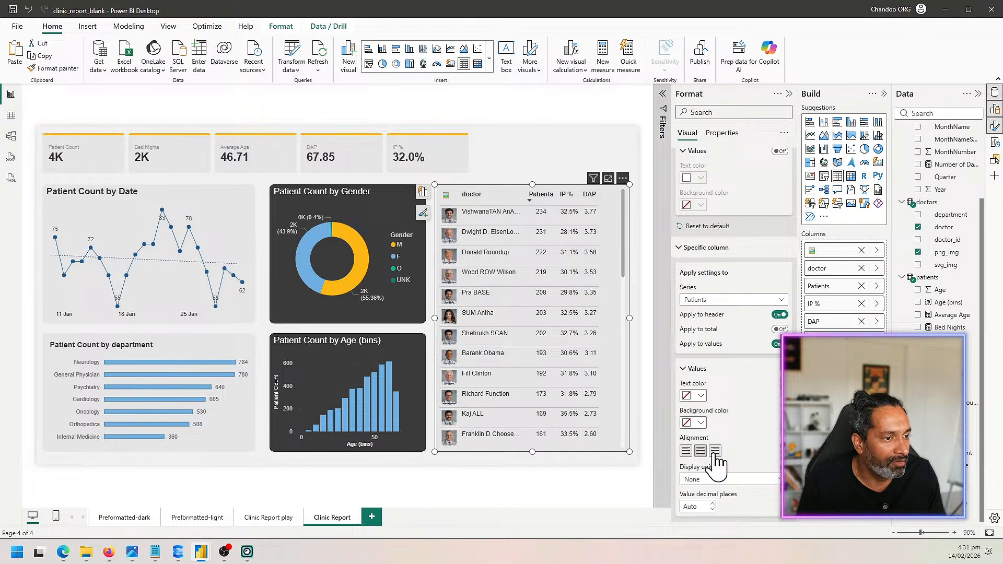
{"action": "scroll", "coordinate": [763, 434], "scroll_direction": "down", "scroll_amount": 2}
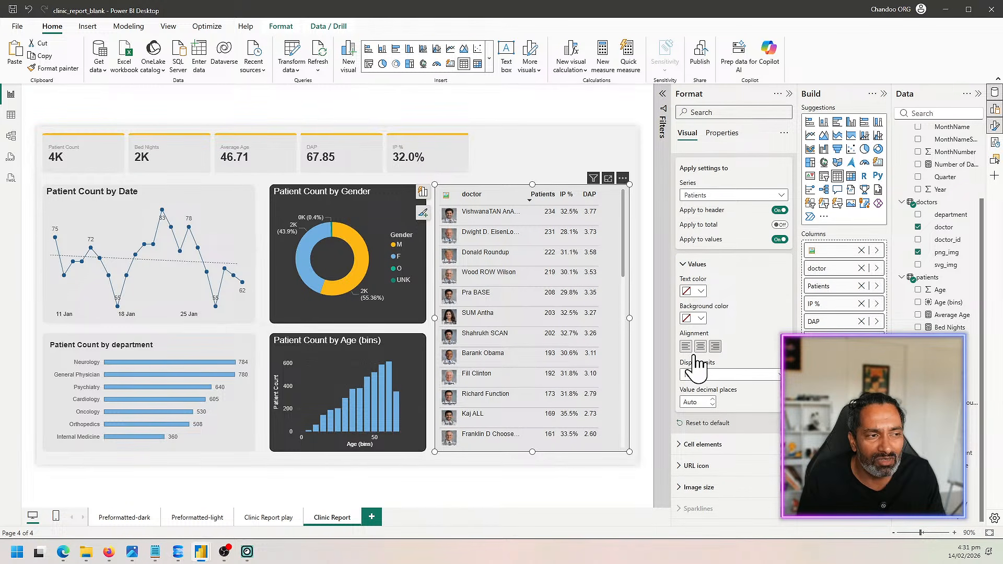
{"action": "scroll", "coordinate": [731, 365], "scroll_direction": "down", "scroll_amount": 1}
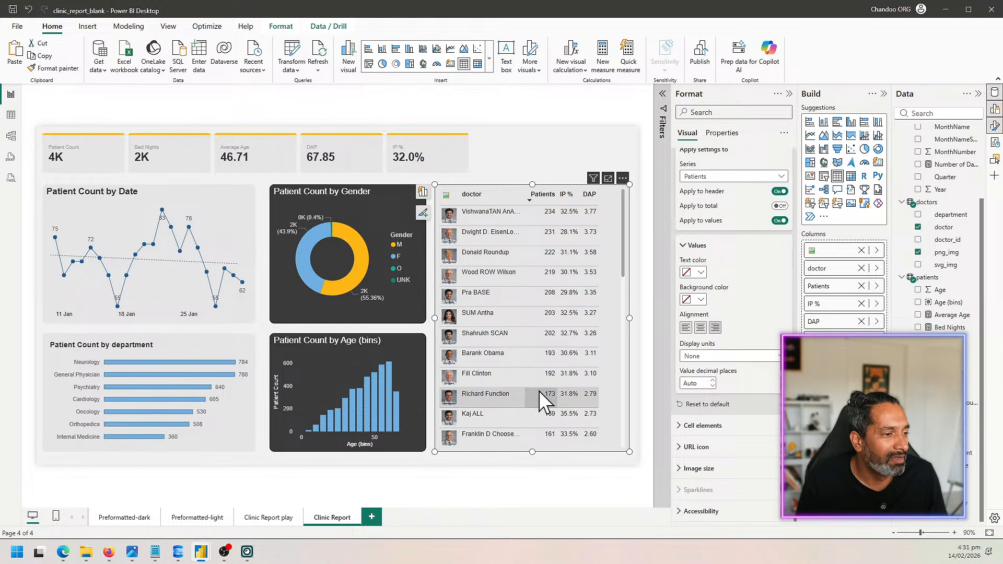
Examine the doctor table's rows from the first to the last doctor and clear the table selection.
{"action": "scroll", "coordinate": [532, 383], "scroll_direction": "down", "scroll_amount": 3}
{"action": "scroll", "coordinate": [532, 383], "scroll_direction": "up", "scroll_amount": 3}
{"action": "scroll", "coordinate": [533, 384], "scroll_direction": "down", "scroll_amount": 3}
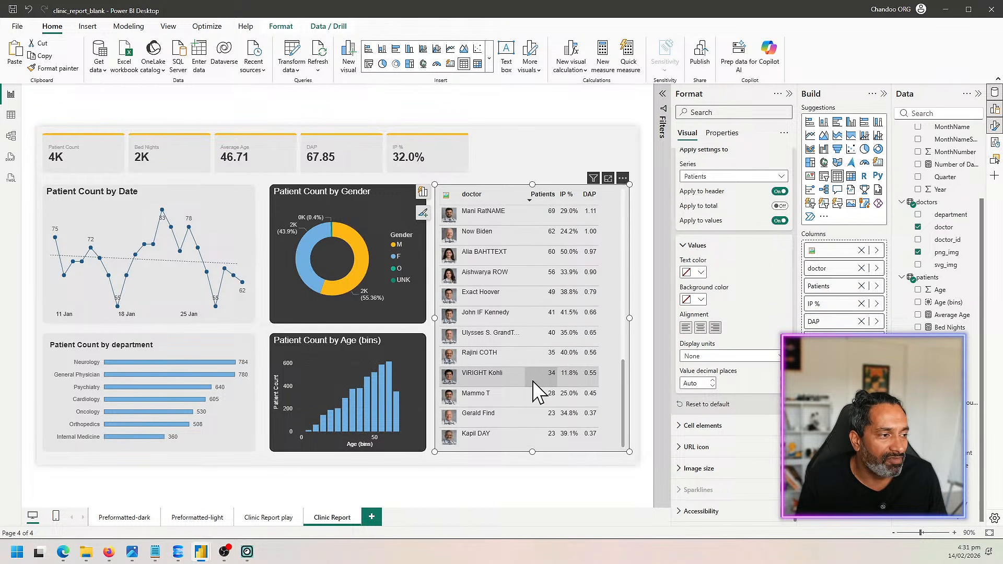
{"action": "scroll", "coordinate": [533, 384], "scroll_direction": "up", "scroll_amount": 3}
{"action": "scroll", "coordinate": [536, 384], "scroll_direction": "down", "scroll_amount": 3}
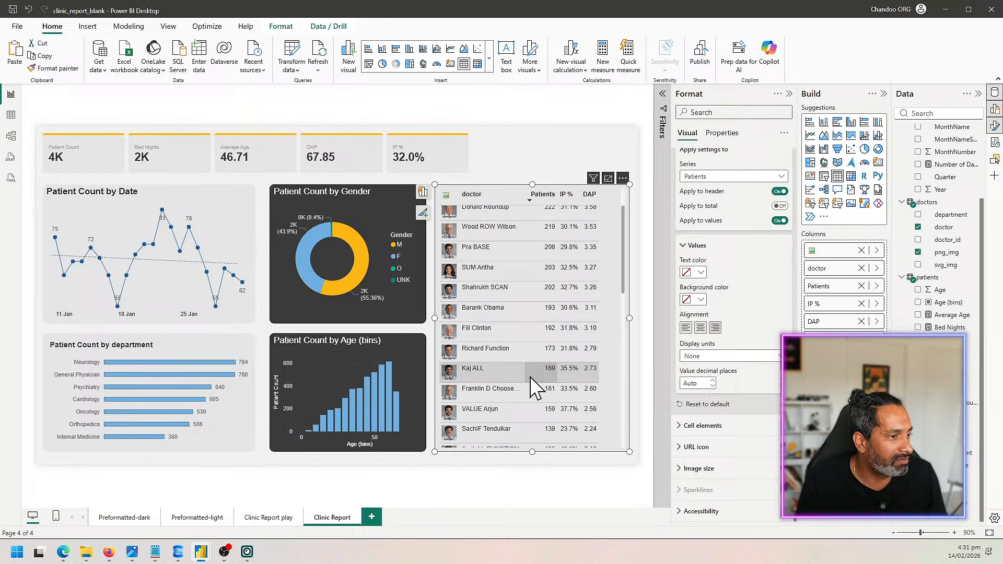
{"action": "scroll", "coordinate": [536, 385], "scroll_direction": "up", "scroll_amount": 3}
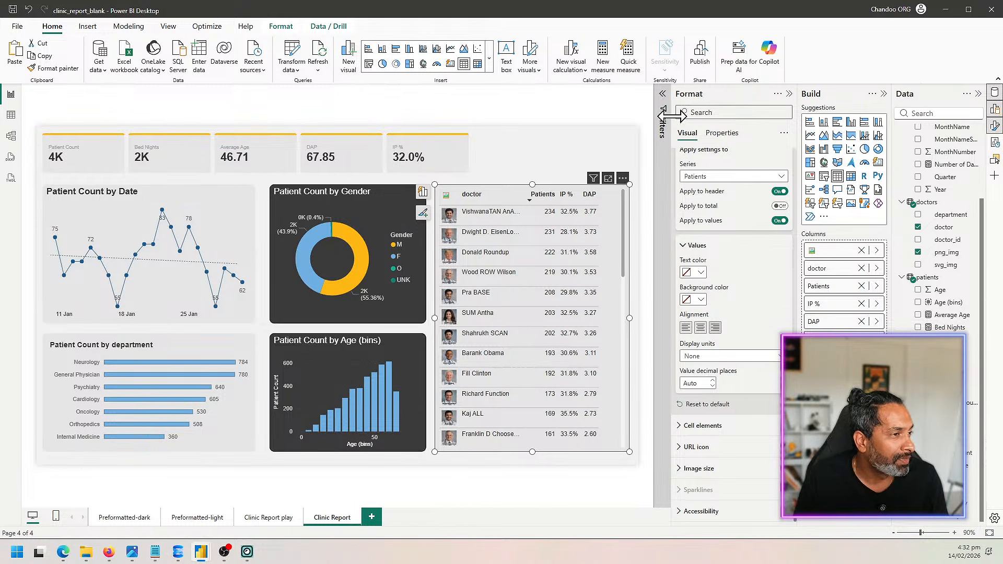
{"action": "left_click", "coordinate": [517, 159]}
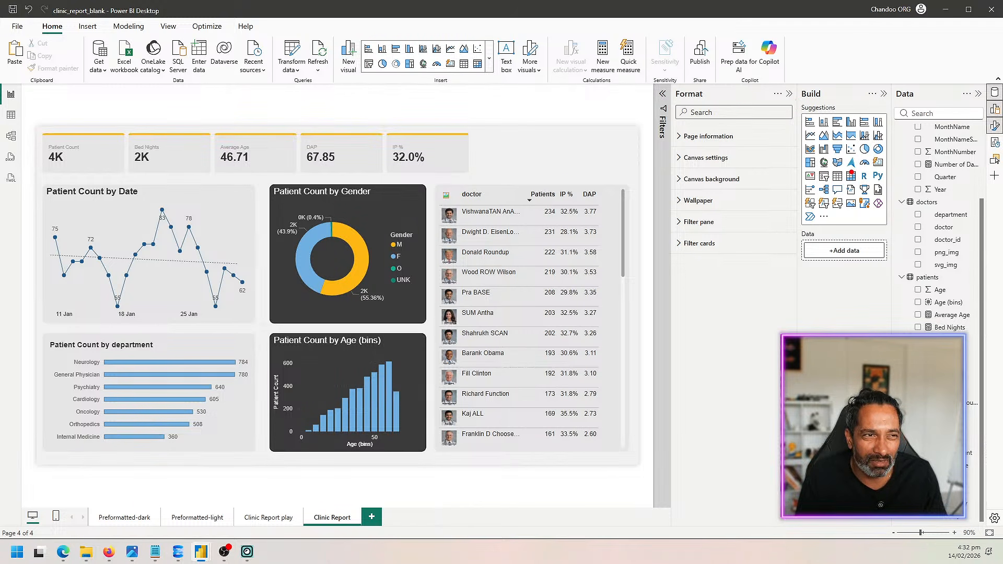
{"action": "left_click_drag", "start_coordinate": [797, 107], "coordinate": [894, 231]}
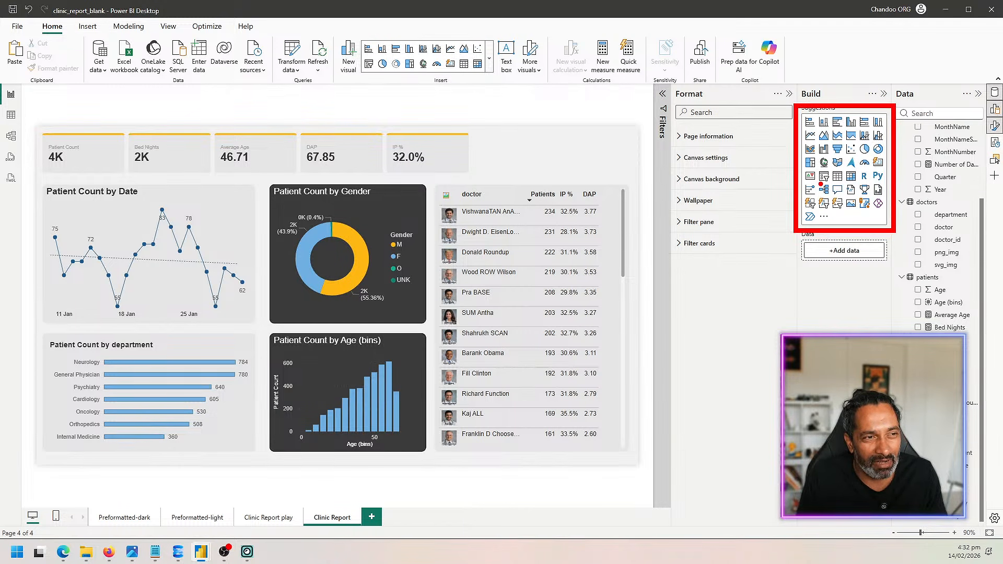
{"action": "mouse_move", "coordinate": [821, 184]}
{"action": "left_mouse_down"}
{"action": "mouse_move", "coordinate": [812, 211]}
{"action": "mouse_move", "coordinate": [830, 212]}
{"action": "left_mouse_up"}
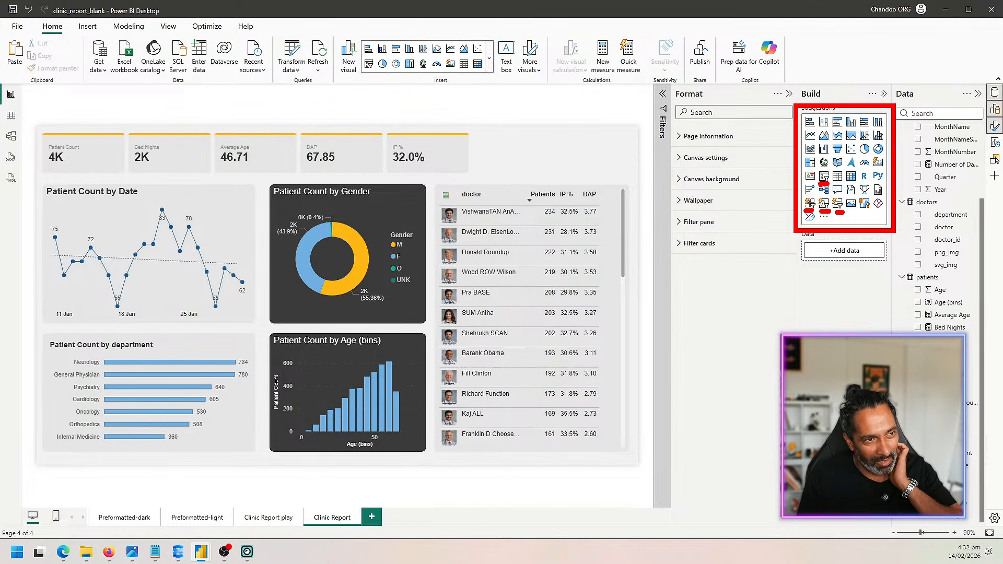
{"action": "mouse_move", "coordinate": [818, 170]}
{"action": "left_mouse_down"}
{"action": "mouse_move", "coordinate": [839, 171]}
{"action": "mouse_move", "coordinate": [810, 183]}
{"action": "left_mouse_up"}
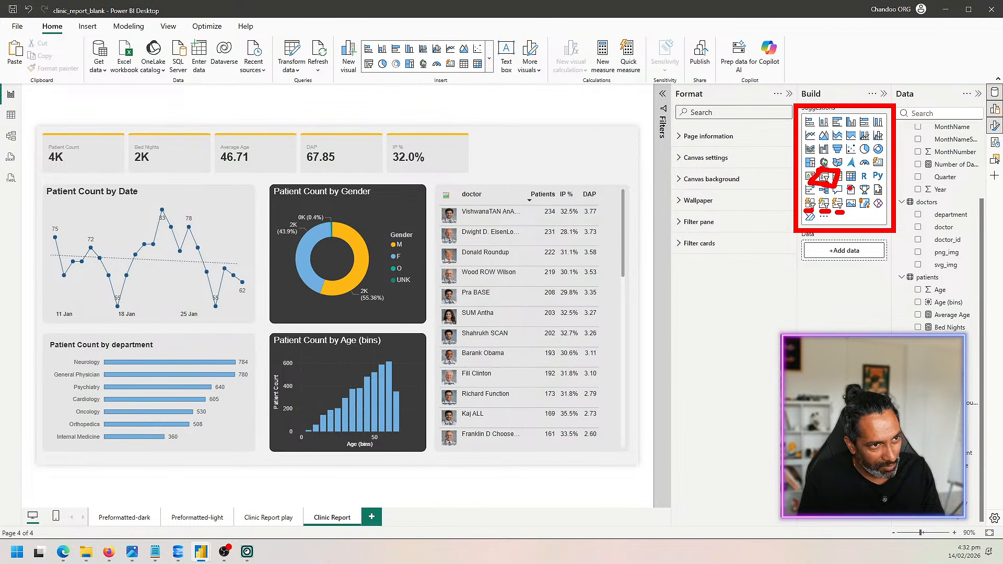
{"action": "key", "text": "Escape"}
Add a compact slicer for the calendar table's Date field beside the KPI cards, above the doctor table.
{"action": "left_click", "coordinate": [824, 176]}
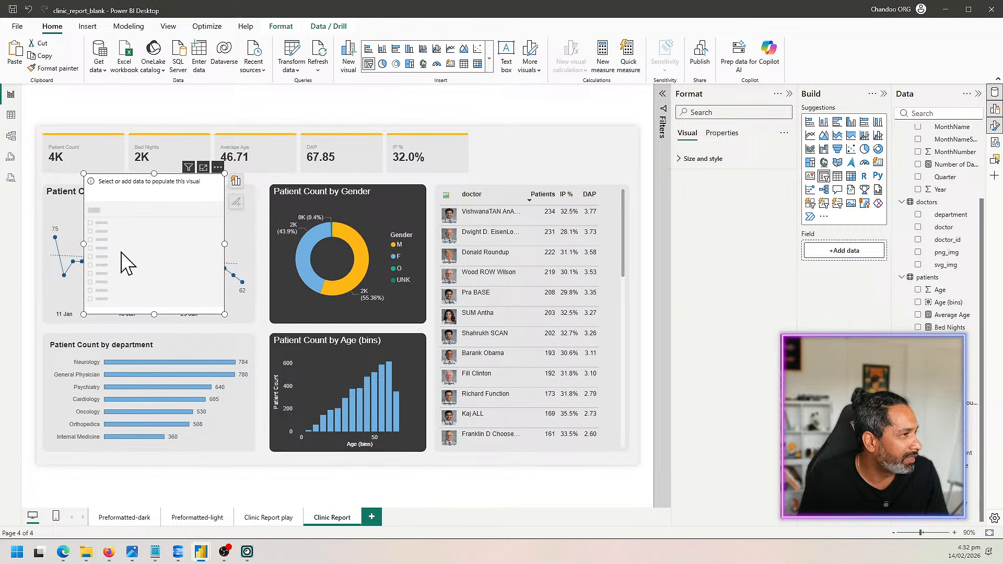
{"action": "left_click_drag", "start_coordinate": [121, 261], "coordinate": [511, 222]}
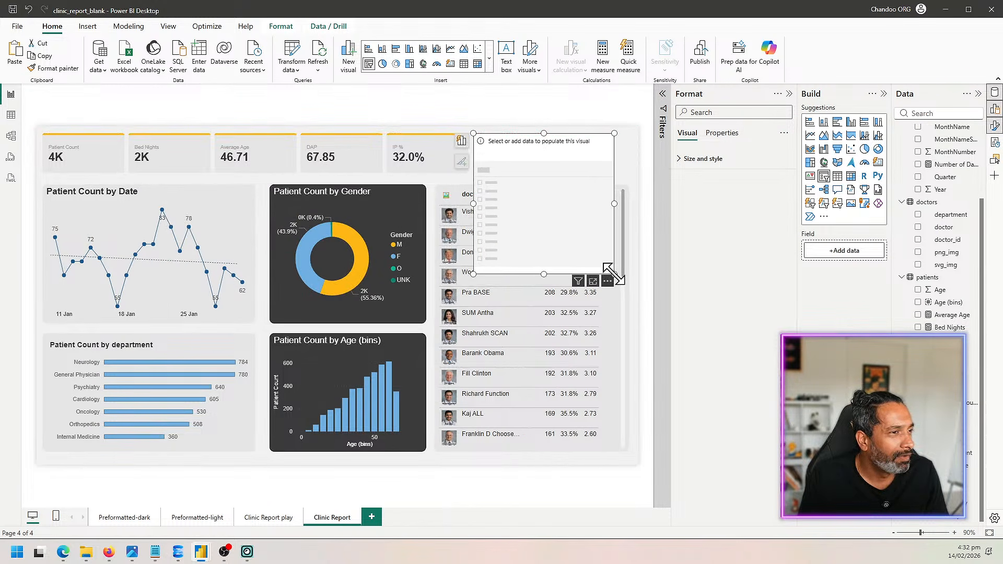
{"action": "left_click_drag", "start_coordinate": [614, 274], "coordinate": [631, 175]}
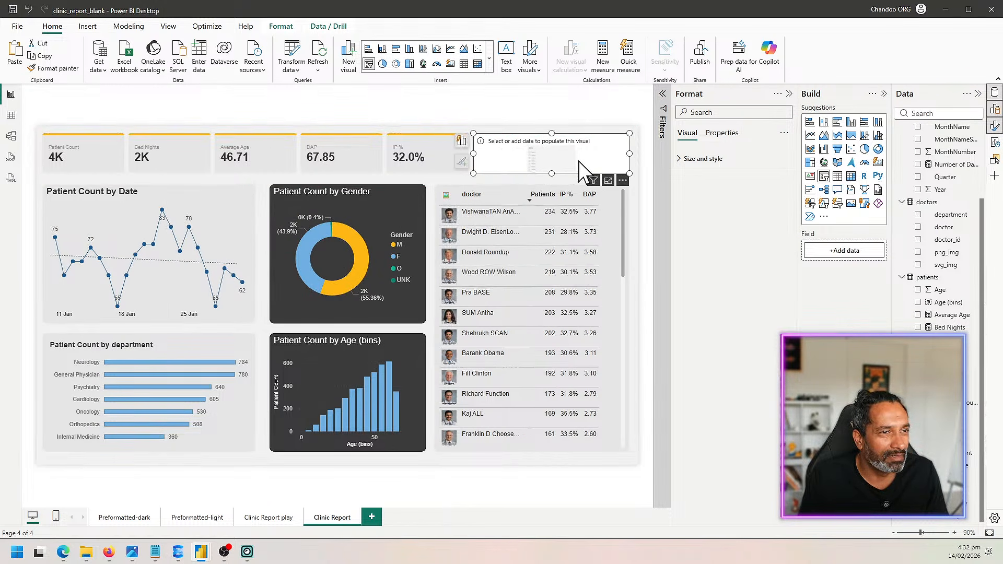
{"action": "scroll", "coordinate": [909, 182], "scroll_direction": "up", "scroll_amount": 3}
{"action": "left_click_drag", "start_coordinate": [940, 143], "coordinate": [859, 255]}
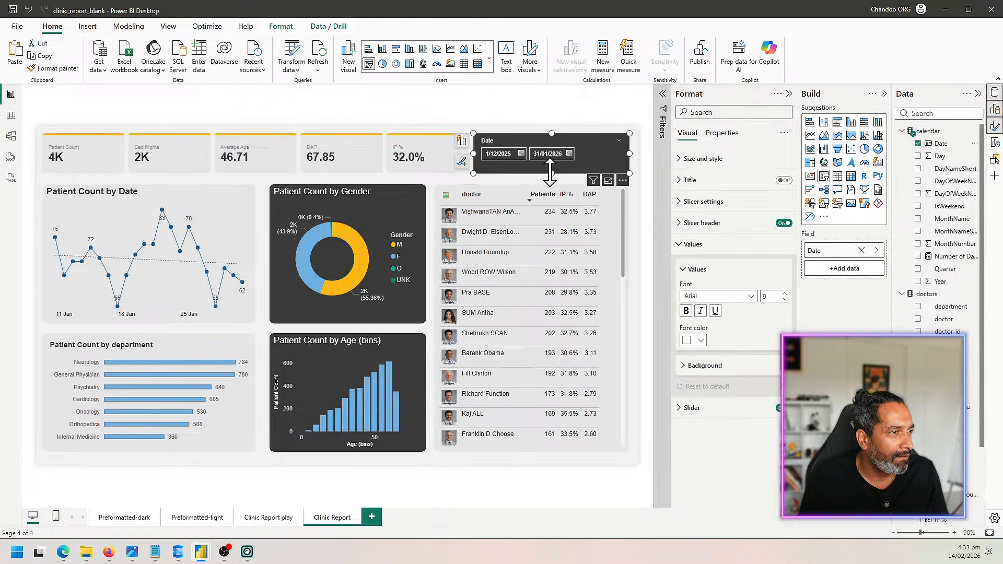
Make the date slicer taller to fit its range slider and set the range from 25/12/2025 to 4/01/2026.
{"action": "left_click_drag", "start_coordinate": [549, 173], "coordinate": [551, 179]}
{"action": "mouse_move", "coordinate": [546, 177]}
{"action": "left_mouse_down"}
{"action": "mouse_move", "coordinate": [552, 162]}
{"action": "mouse_move", "coordinate": [555, 198]}
{"action": "mouse_move", "coordinate": [555, 186]}
{"action": "left_mouse_up"}
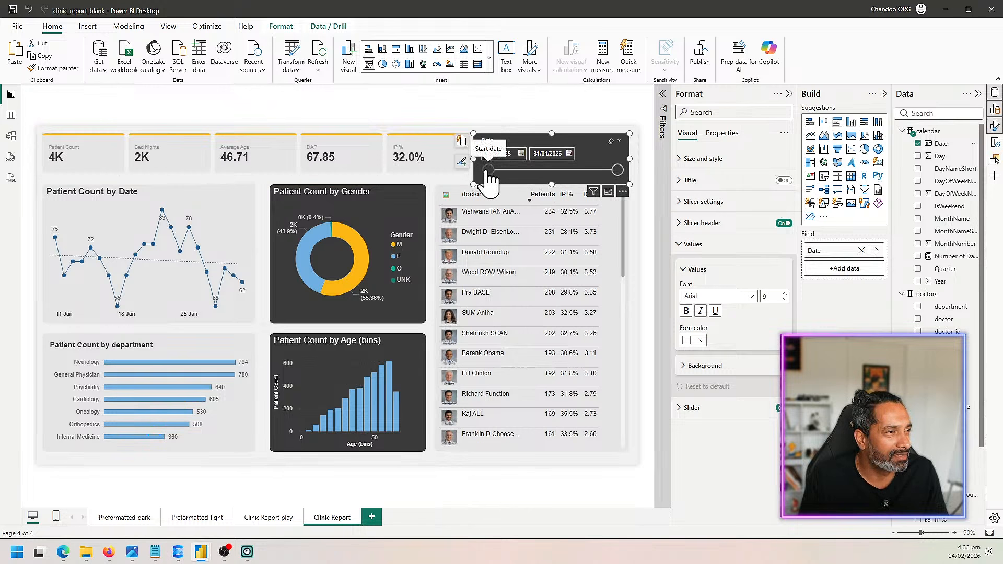
{"action": "left_click_drag", "start_coordinate": [488, 170], "coordinate": [538, 170]}
{"action": "left_click_drag", "start_coordinate": [618, 173], "coordinate": [560, 174]}
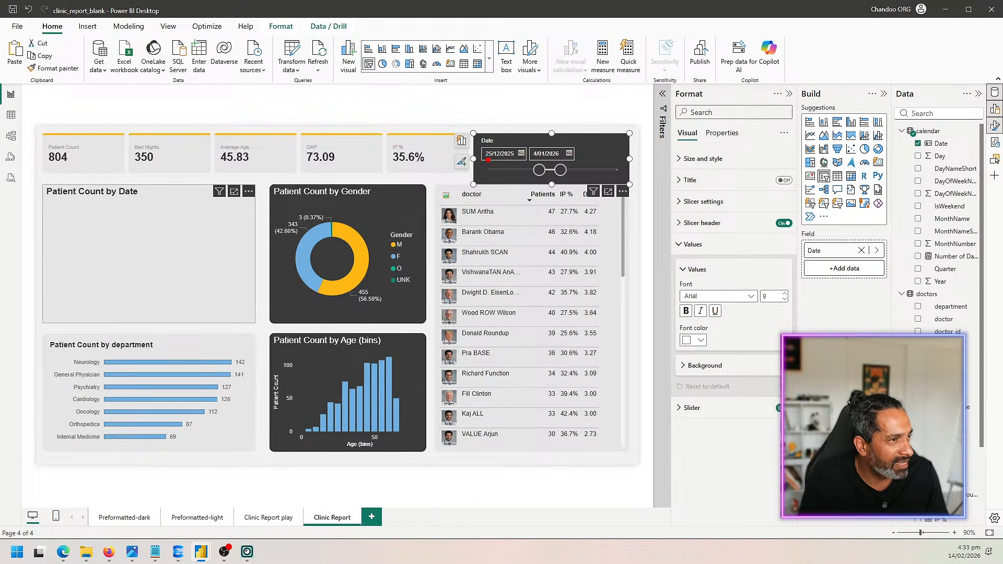
{"action": "left_click_drag", "start_coordinate": [487, 159], "coordinate": [556, 158]}
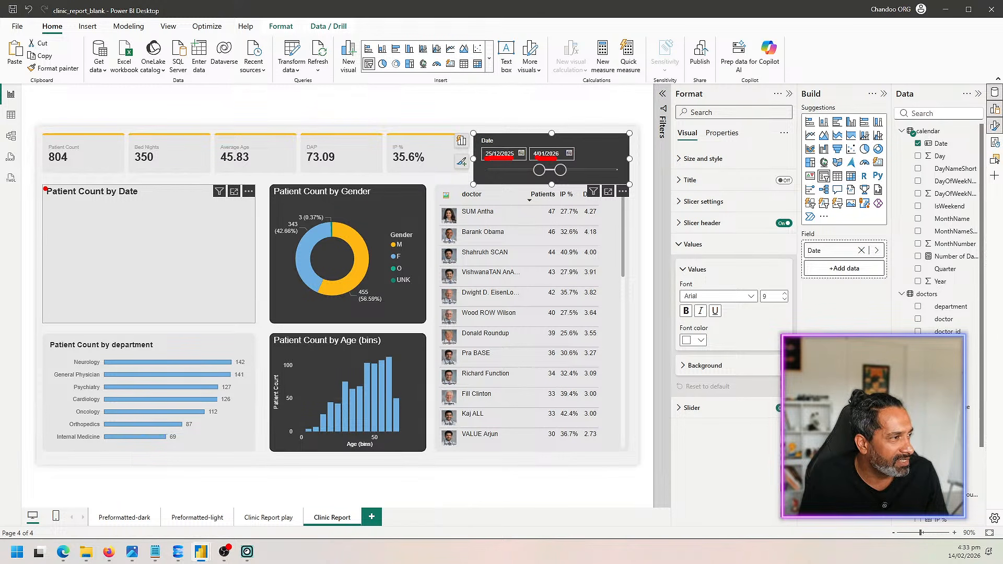
{"action": "mouse_move", "coordinate": [44, 183]}
{"action": "left_mouse_down"}
{"action": "mouse_move", "coordinate": [202, 323]}
{"action": "mouse_move", "coordinate": [268, 323]}
{"action": "mouse_move", "coordinate": [258, 326]}
{"action": "left_mouse_up"}
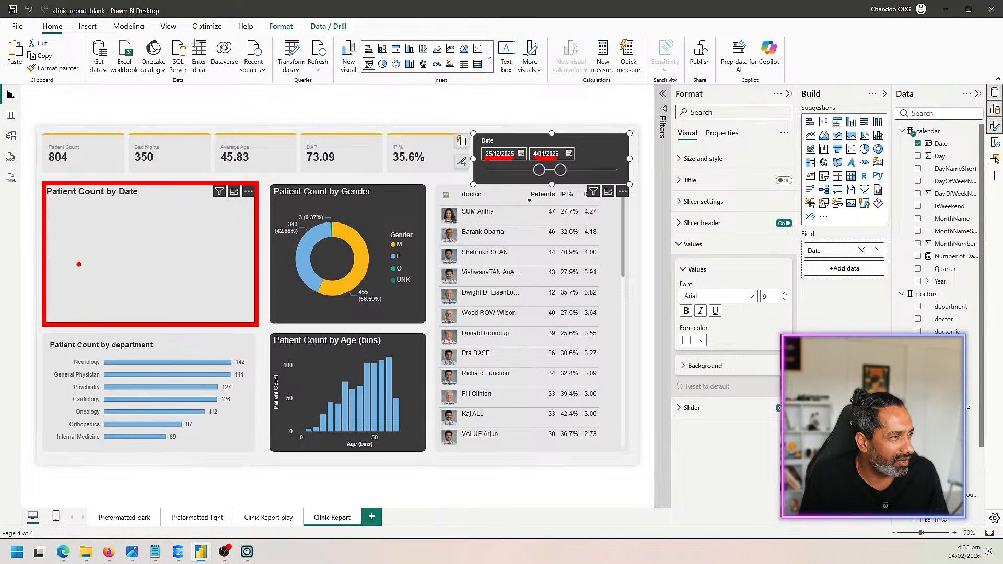
{"action": "left_click_drag", "start_coordinate": [103, 265], "coordinate": [195, 264]}
{"action": "left_click_drag", "start_coordinate": [591, 152], "coordinate": [603, 138]}
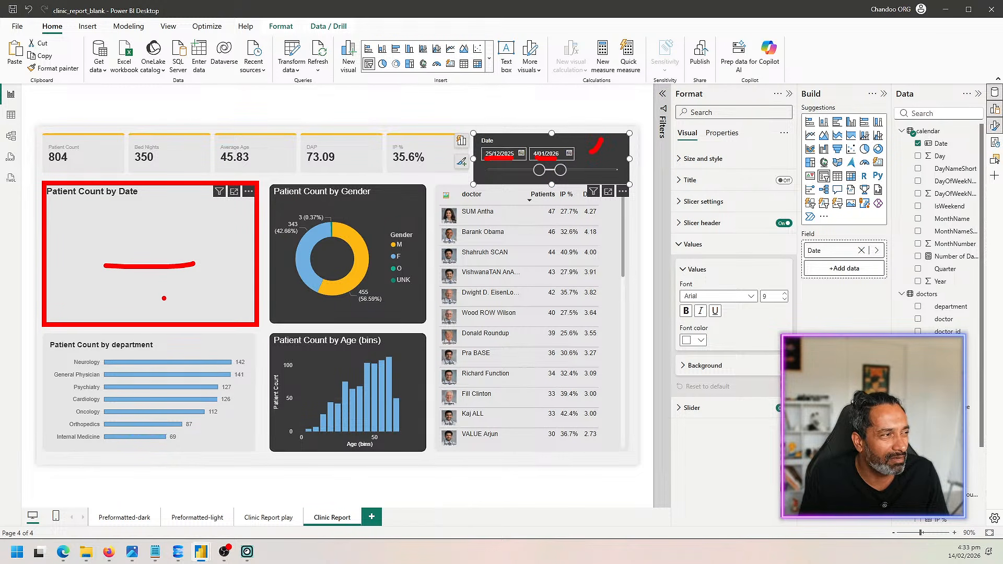
{"action": "key", "text": "Escape"}
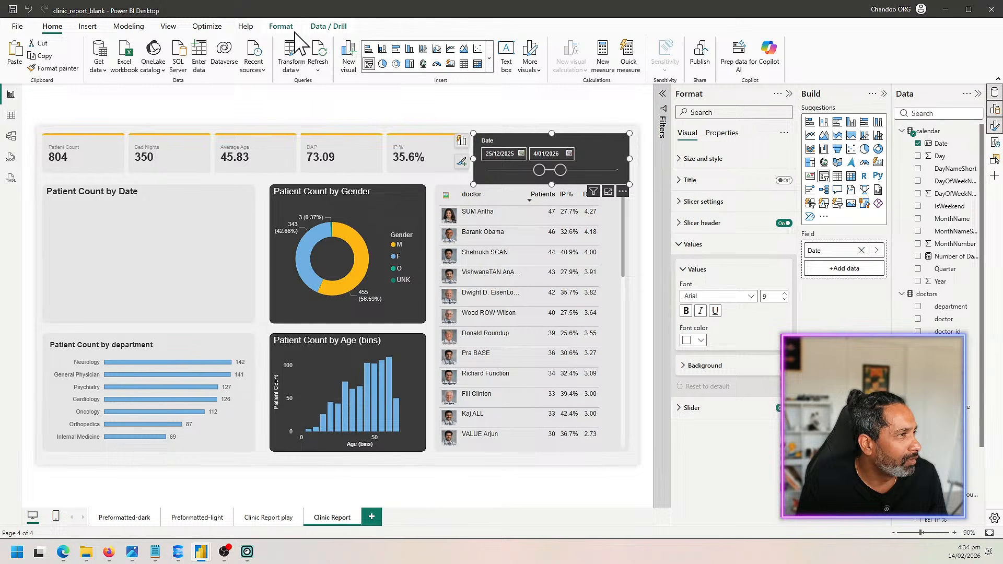
Set the date slicer's interaction with the Patient Count by Date chart to None and leave interaction editing.
{"action": "left_click", "coordinate": [280, 27]}
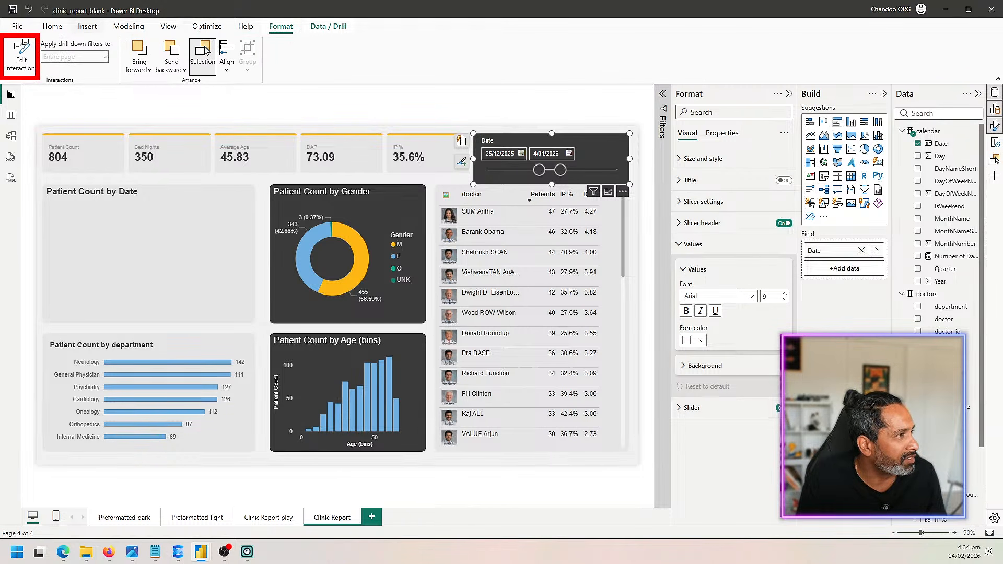
{"action": "left_click", "coordinate": [21, 57]}
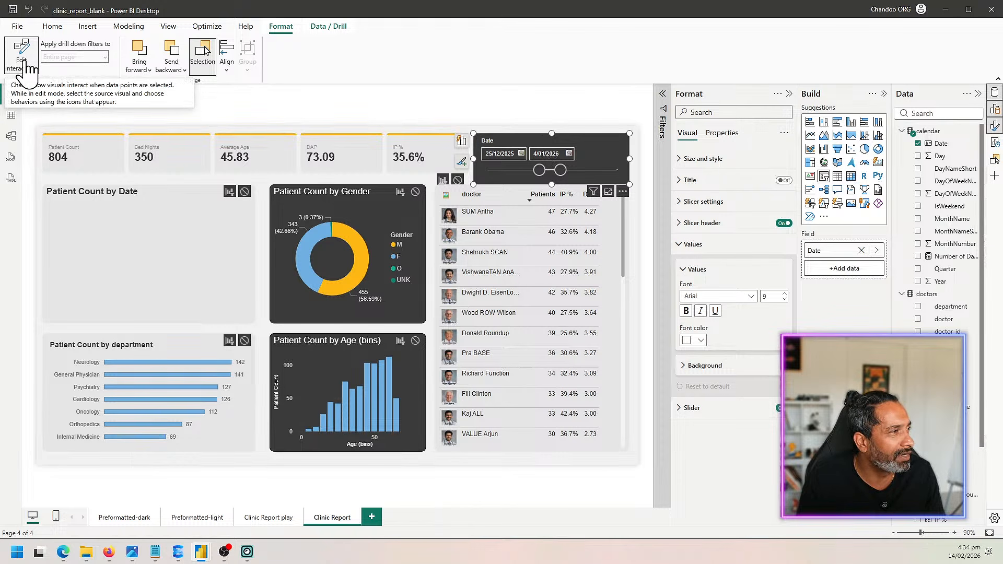
{"action": "left_click", "coordinate": [245, 192]}
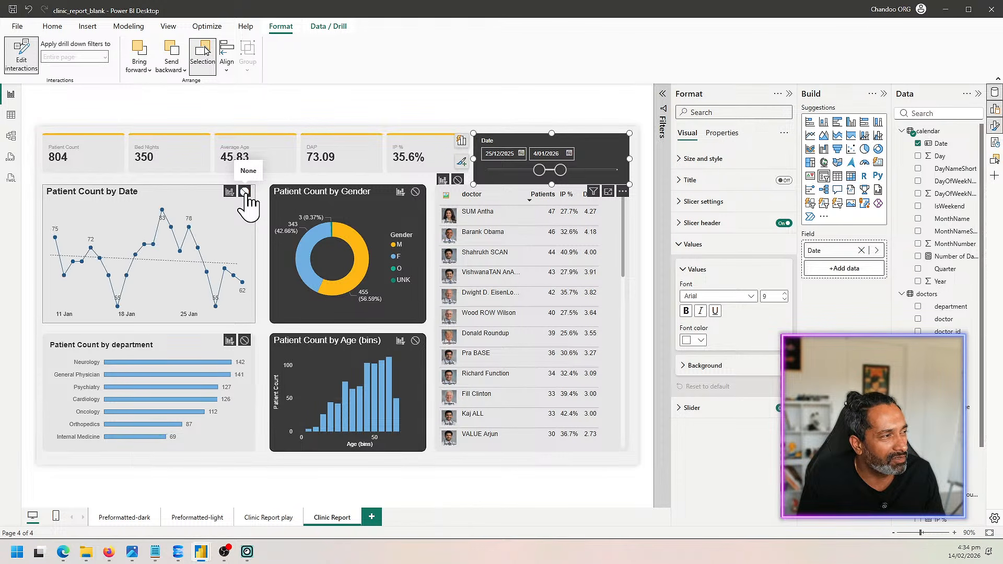
{"action": "left_click", "coordinate": [17, 48]}
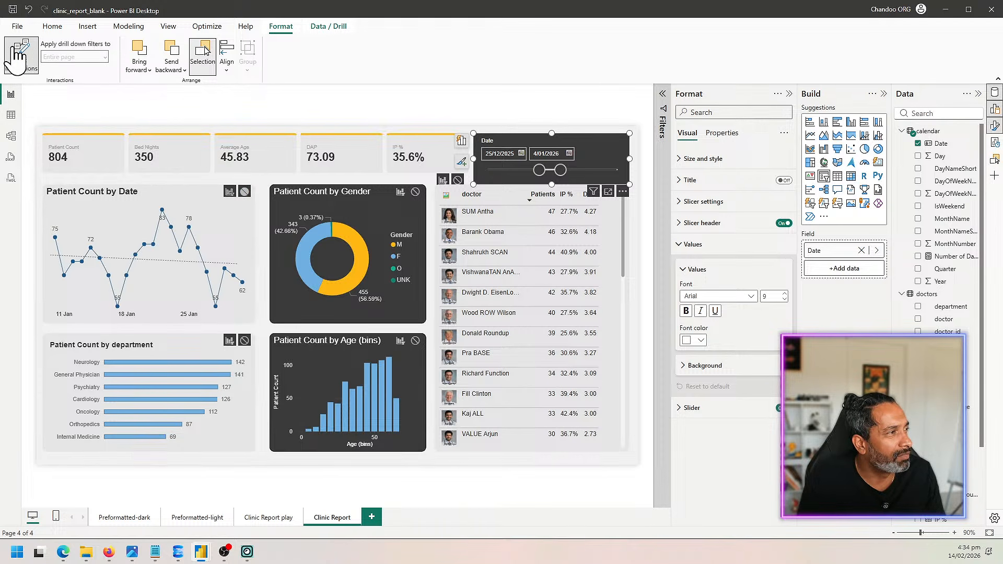
{"action": "left_click", "coordinate": [17, 52]}
{"action": "left_click", "coordinate": [370, 128]}
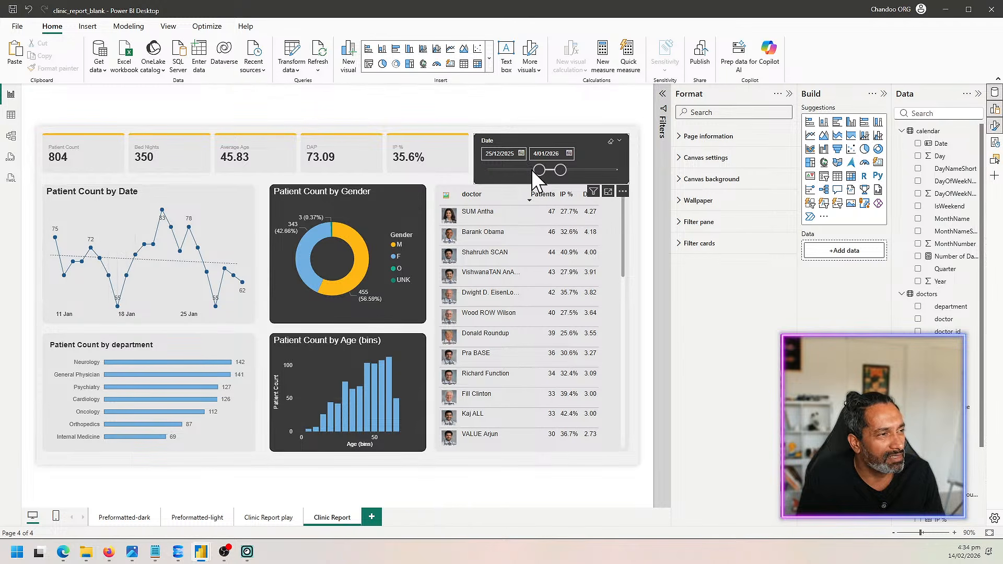
Set the date slicer's start date to 6/12/2025 and select the Patient Count by Date chart.
{"action": "left_click_drag", "start_coordinate": [541, 171], "coordinate": [499, 170]}
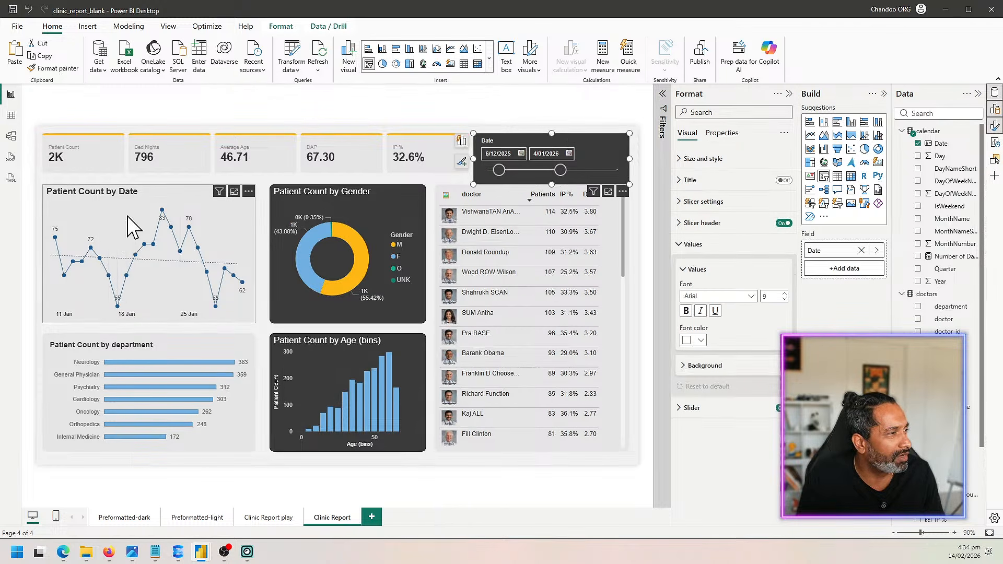
{"action": "left_click", "coordinate": [186, 204]}
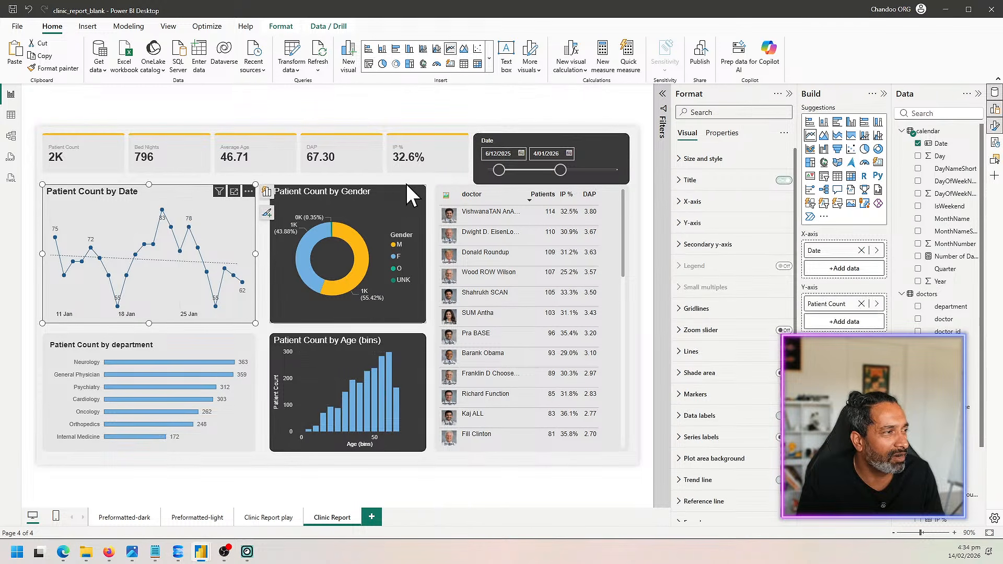
{"action": "left_click", "coordinate": [664, 97]}
{"action": "left_click", "coordinate": [664, 97]}
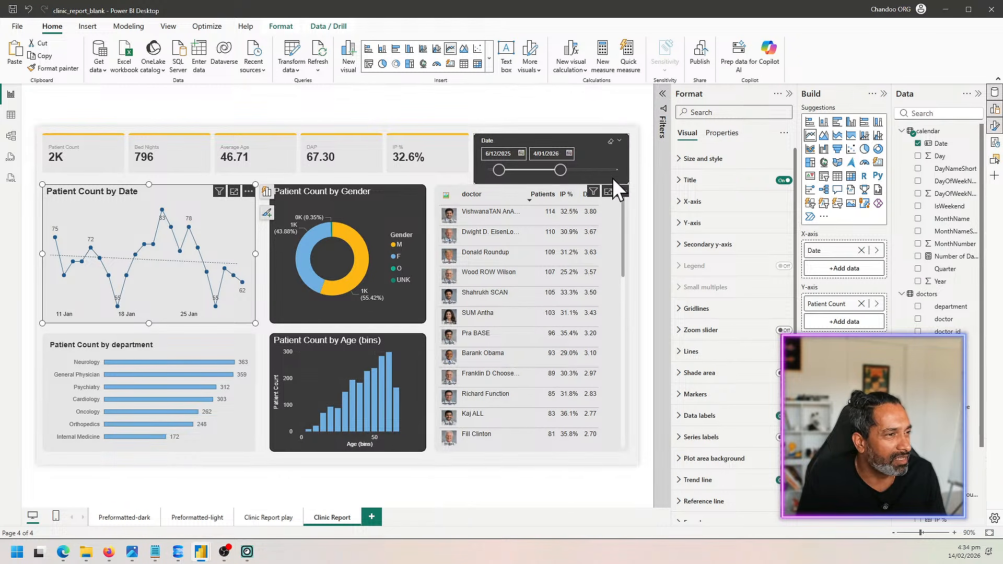
Reduce the date slicer's height slightly to separate it from the doctor table, and deselect it.
{"action": "left_click", "coordinate": [609, 173]}
{"action": "left_click_drag", "start_coordinate": [551, 185], "coordinate": [550, 180]}
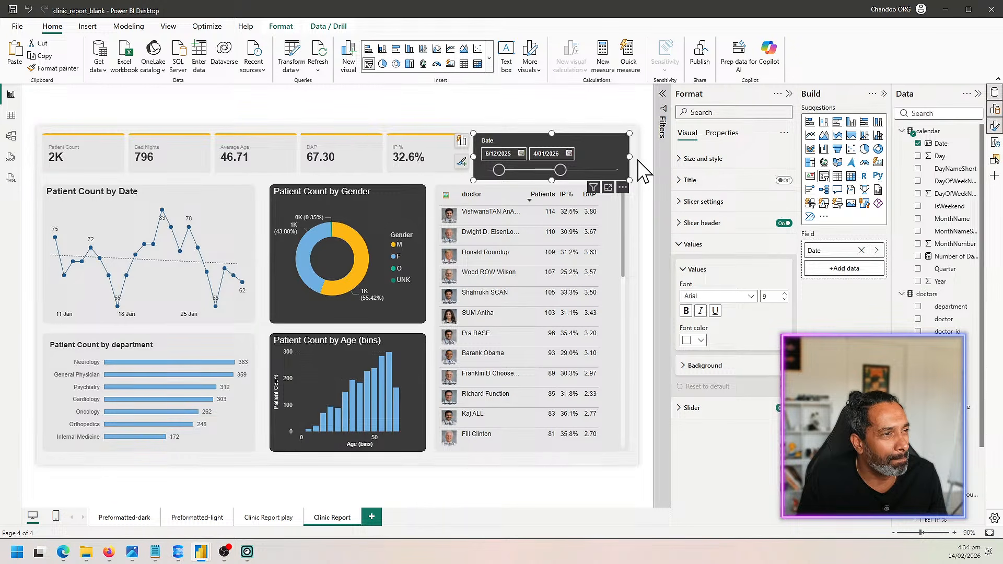
{"action": "mouse_move", "coordinate": [628, 157]}
{"action": "left_mouse_down"}
{"action": "mouse_move", "coordinate": [614, 159]}
{"action": "mouse_move", "coordinate": [629, 158]}
{"action": "left_mouse_up"}
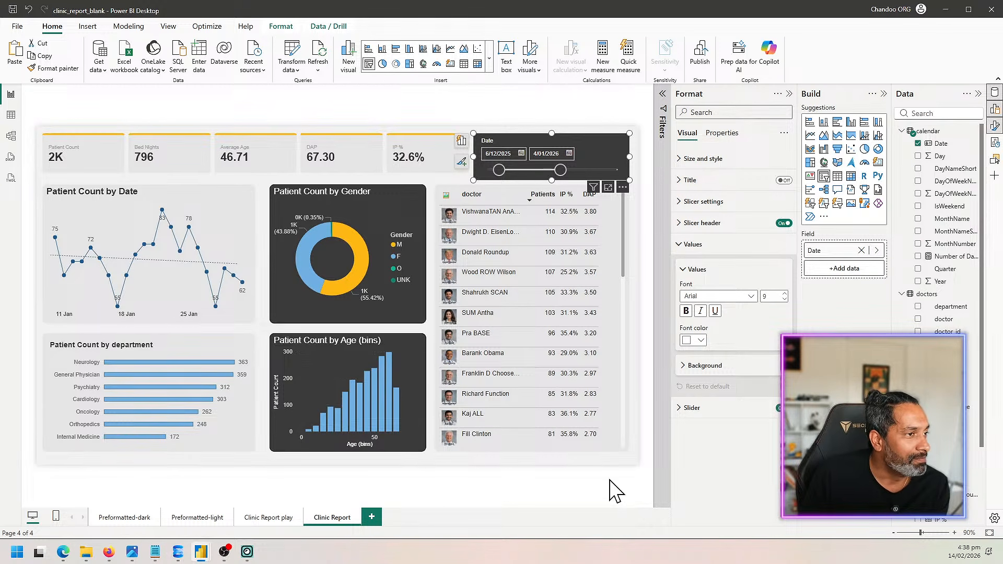
{"action": "left_click", "coordinate": [631, 490]}
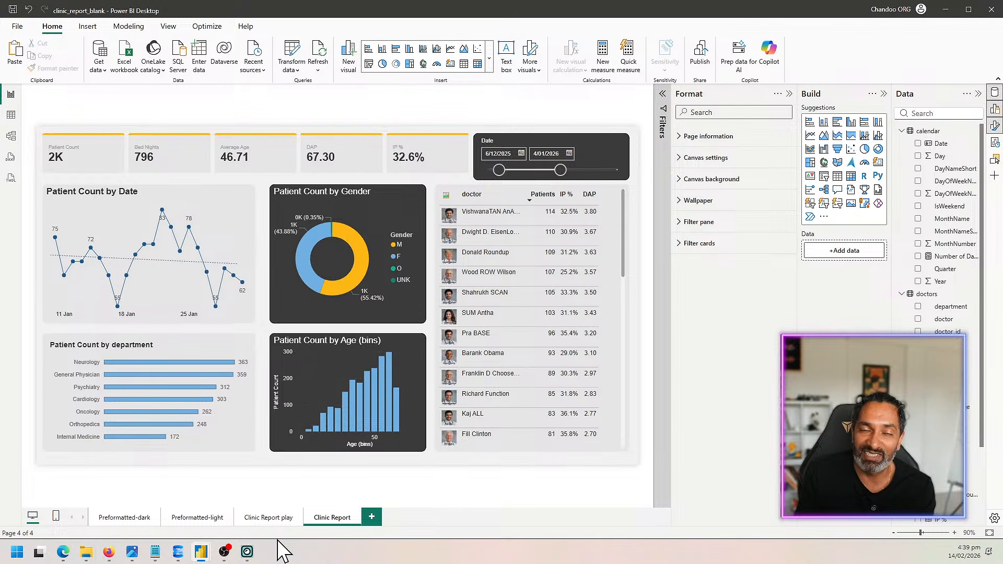
Switch to Firefox and examine the hospital report readme and the Advanced Power BI Course page down to its module list.
{"action": "mouse_move", "coordinate": [108, 551]}
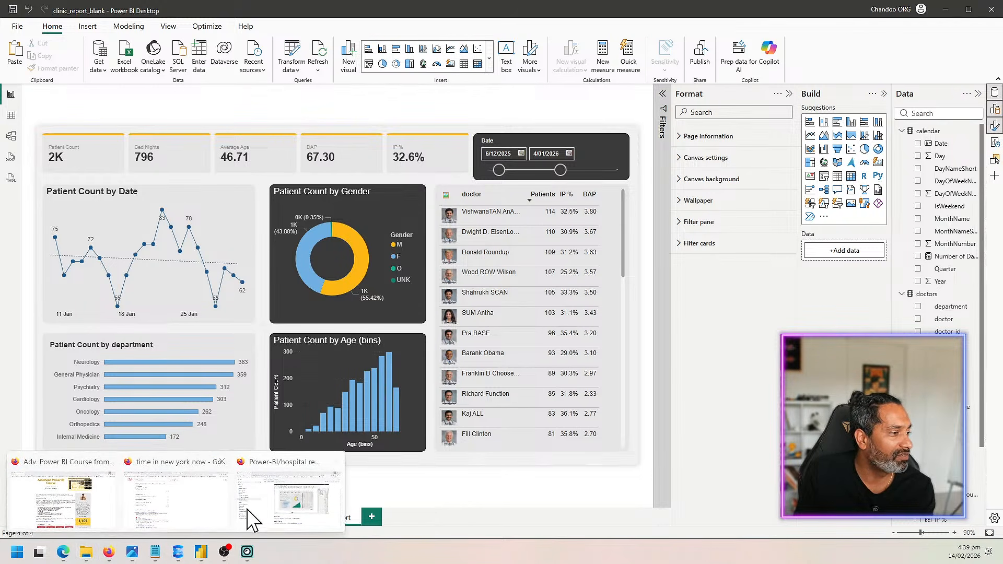
{"action": "left_click", "coordinate": [252, 519]}
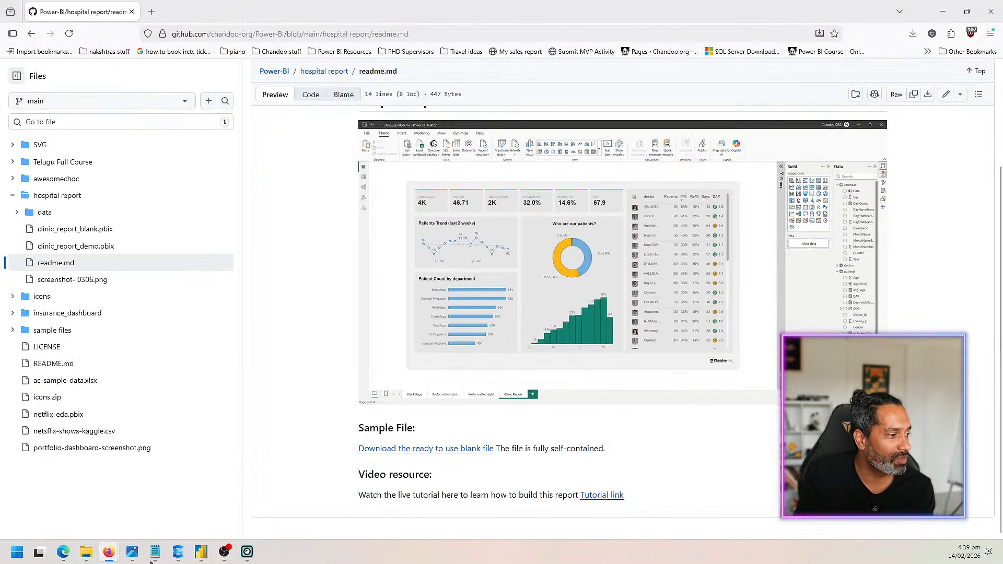
{"action": "mouse_move", "coordinate": [123, 552]}
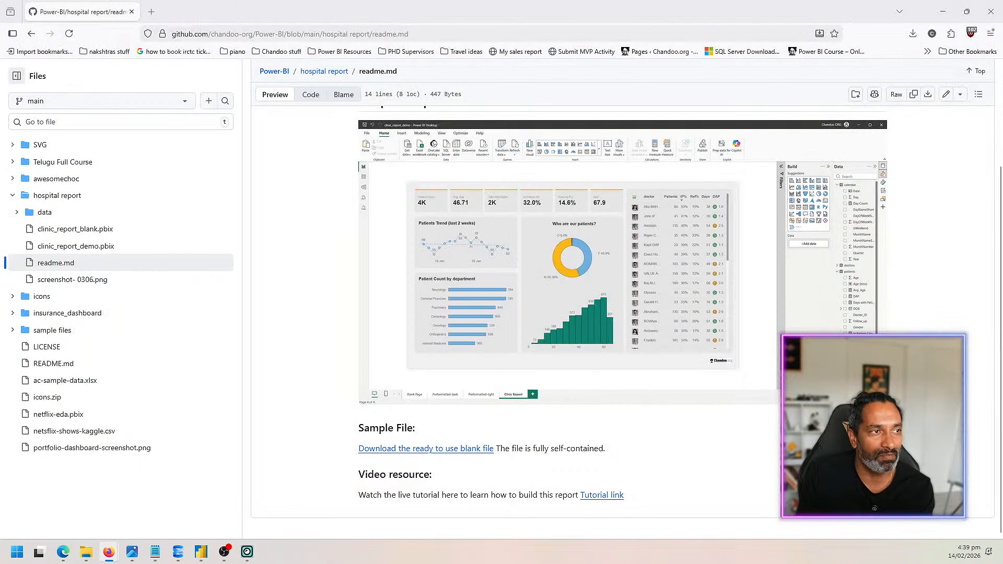
{"action": "left_click_drag", "start_coordinate": [1002, 15], "coordinate": [364, 1]}
{"action": "scroll", "coordinate": [511, 269], "scroll_direction": "down", "scroll_amount": 10}
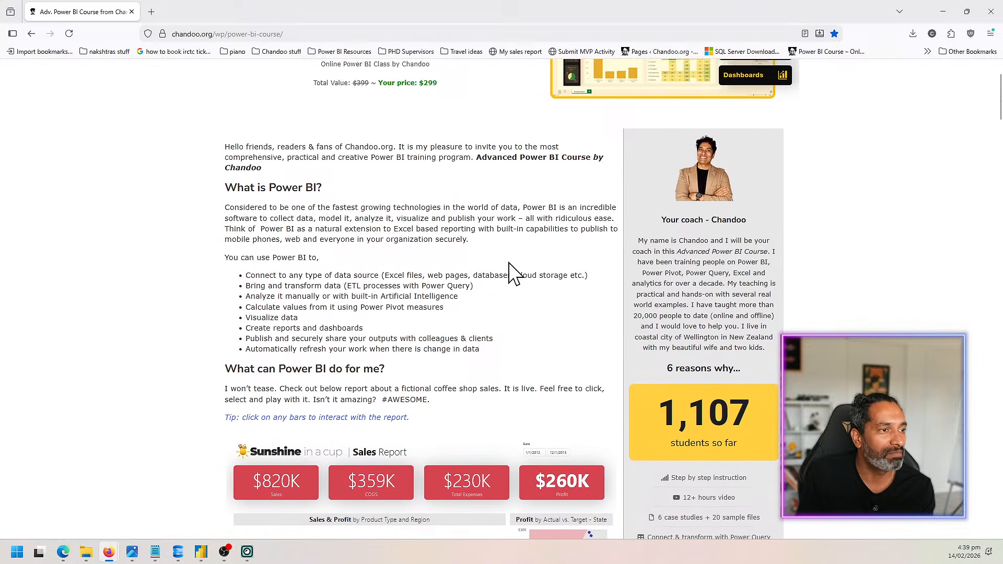
{"action": "scroll", "coordinate": [509, 274], "scroll_direction": "down", "scroll_amount": 5}
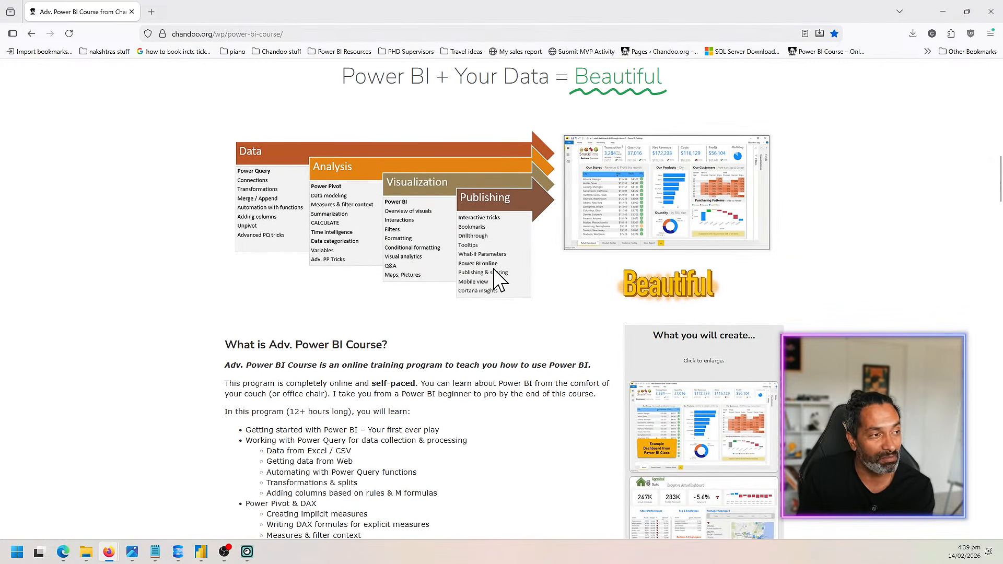
{"action": "scroll", "coordinate": [499, 280], "scroll_direction": "down", "scroll_amount": 12}
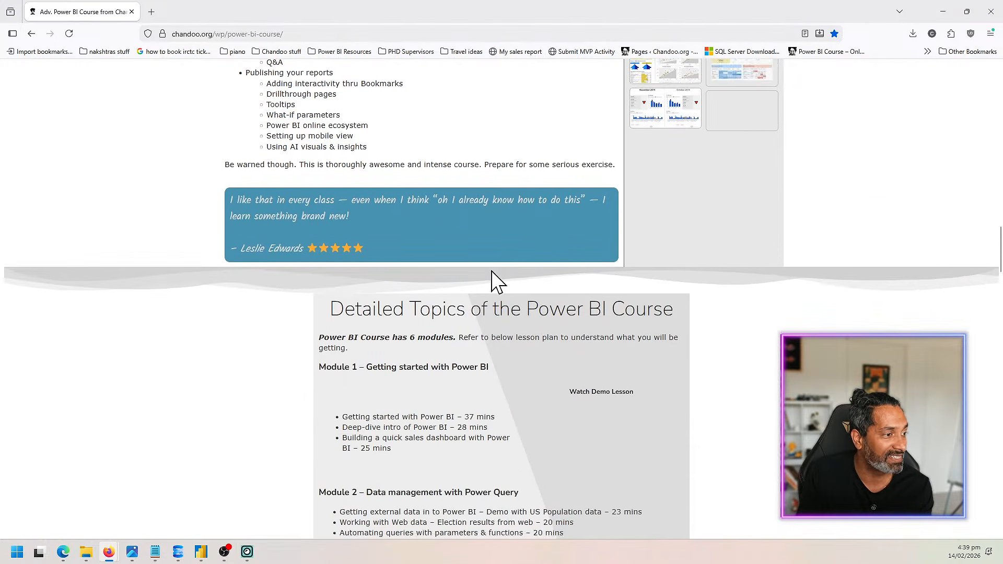
{"action": "scroll", "coordinate": [496, 282], "scroll_direction": "down", "scroll_amount": 15}
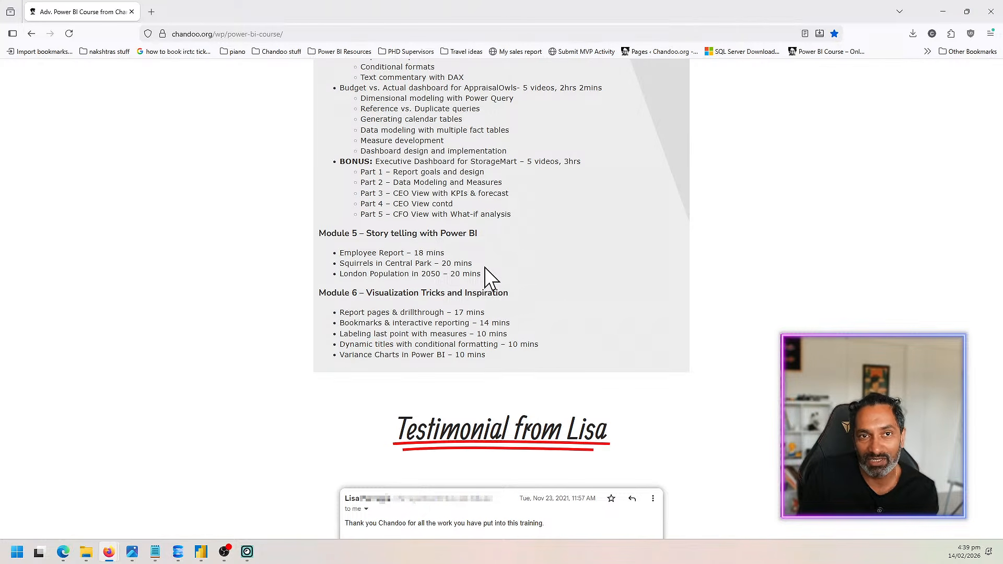
Examine the rest of the Advanced Power BI Course page, covering the final modules, course specifics, enrollment options and frequently asked questions.
{"action": "scroll", "coordinate": [484, 272], "scroll_direction": "down", "scroll_amount": 4}
{"action": "scroll", "coordinate": [483, 271], "scroll_direction": "down", "scroll_amount": 12}
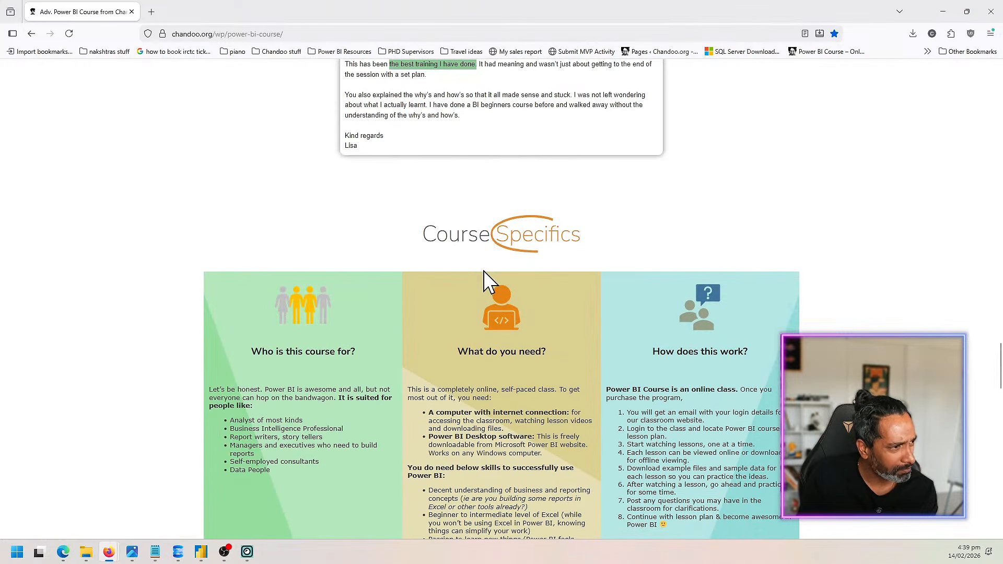
{"action": "scroll", "coordinate": [483, 272], "scroll_direction": "down", "scroll_amount": 4}
{"action": "scroll", "coordinate": [482, 272], "scroll_direction": "down", "scroll_amount": 3}
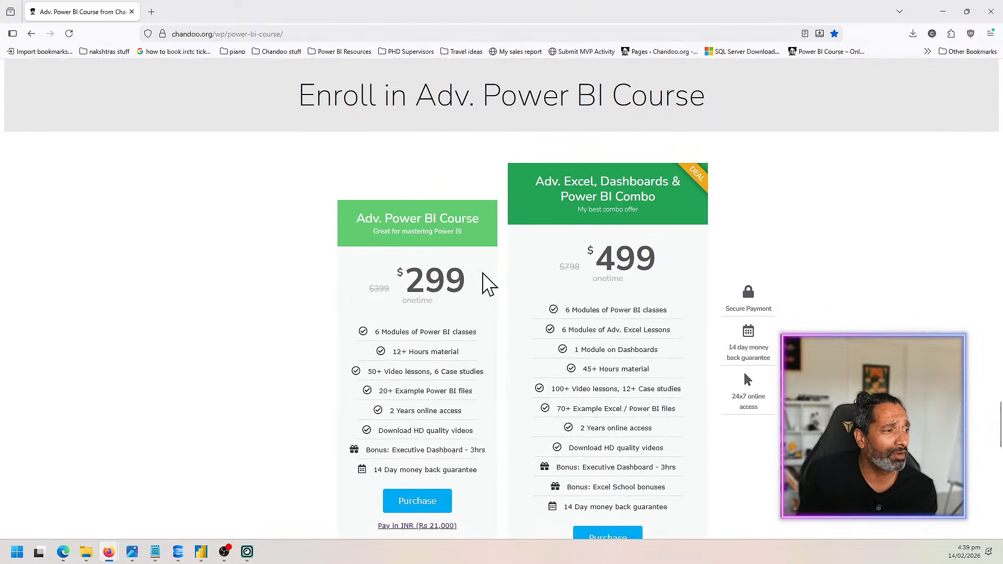
{"action": "scroll", "coordinate": [481, 274], "scroll_direction": "up", "scroll_amount": 1}
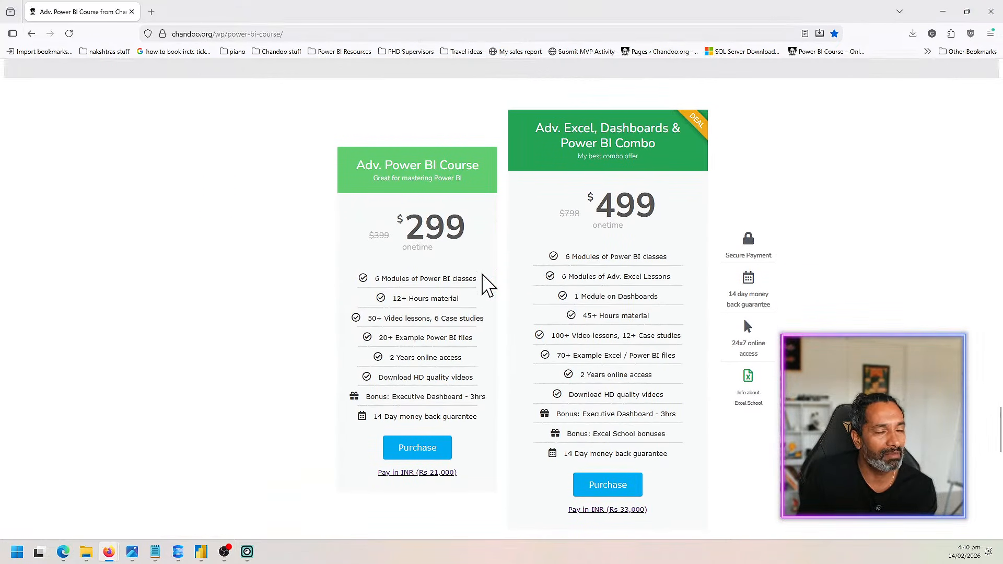
{"action": "scroll", "coordinate": [482, 274], "scroll_direction": "down", "scroll_amount": 4}
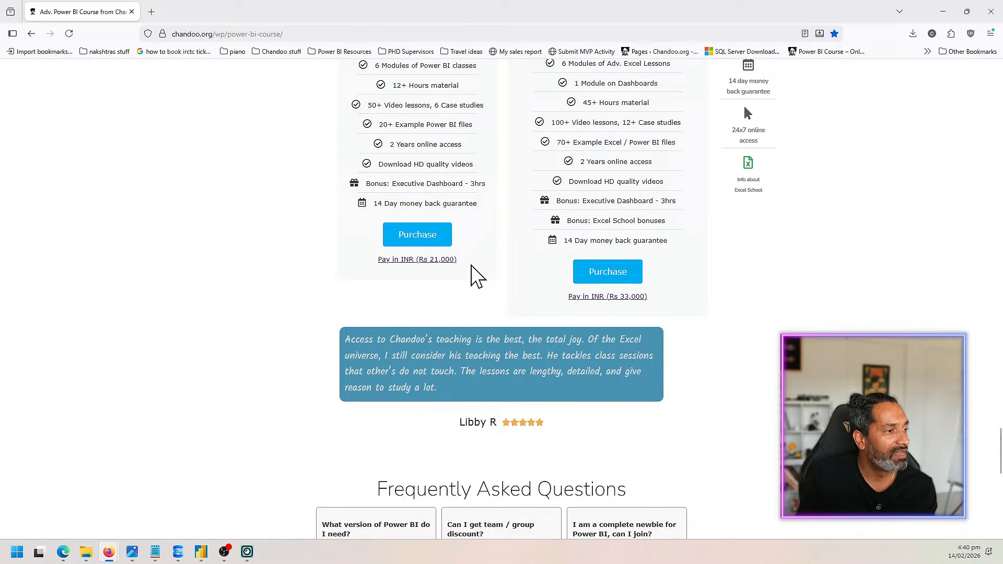
{"action": "scroll", "coordinate": [623, 296], "scroll_direction": "up", "scroll_amount": 5}
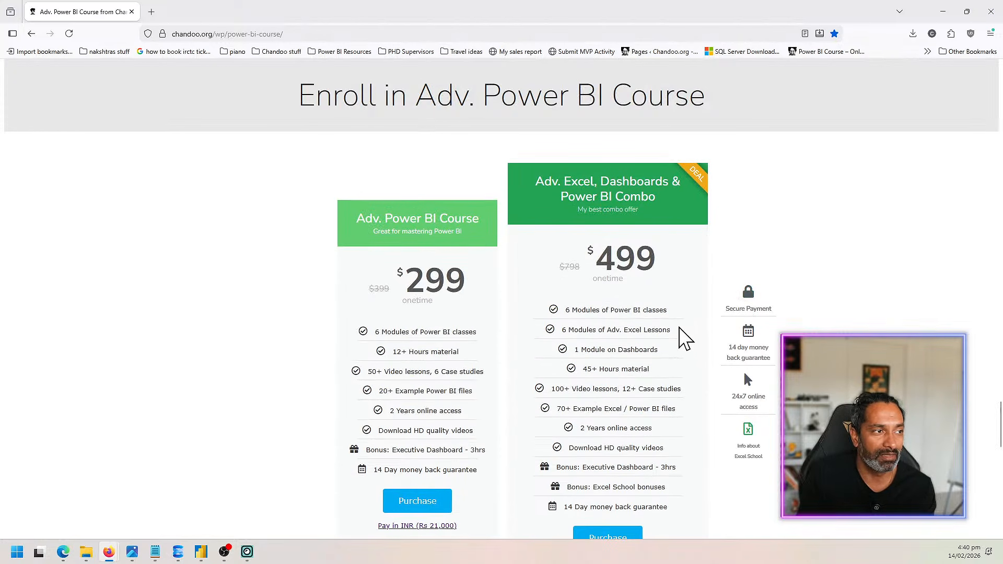
{"action": "scroll", "coordinate": [683, 337], "scroll_direction": "down", "scroll_amount": 2}
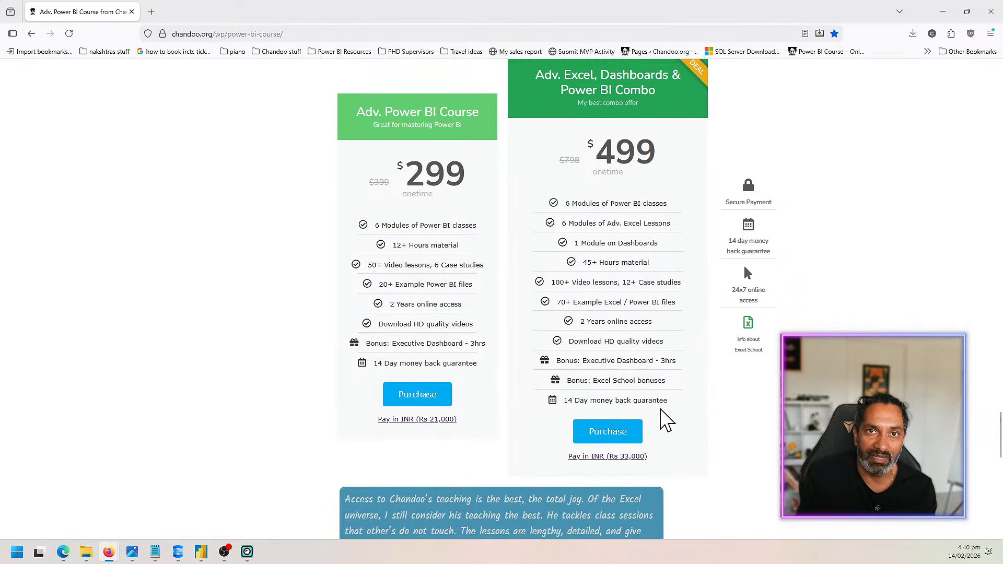
{"action": "scroll", "coordinate": [663, 418], "scroll_direction": "down", "scroll_amount": 2}
{"action": "scroll", "coordinate": [662, 418], "scroll_direction": "up", "scroll_amount": 1}
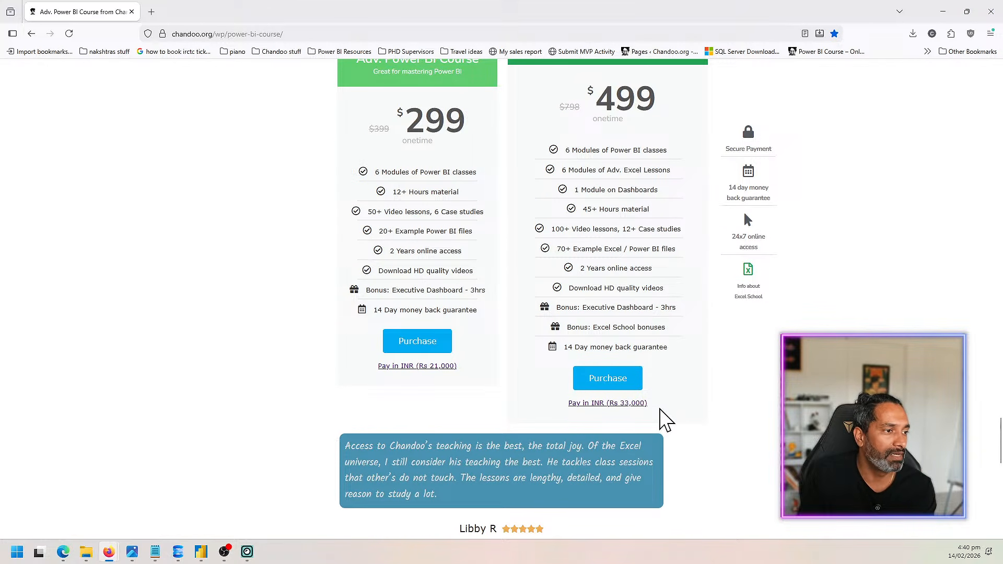
{"action": "scroll", "coordinate": [666, 421], "scroll_direction": "down", "scroll_amount": 2}
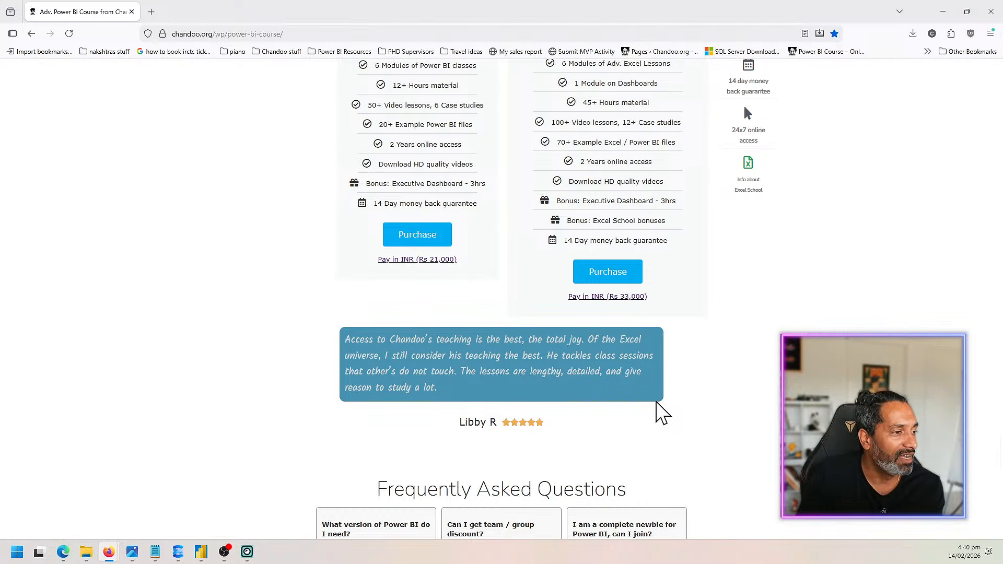
{"action": "scroll", "coordinate": [662, 406], "scroll_direction": "up", "scroll_amount": 2}
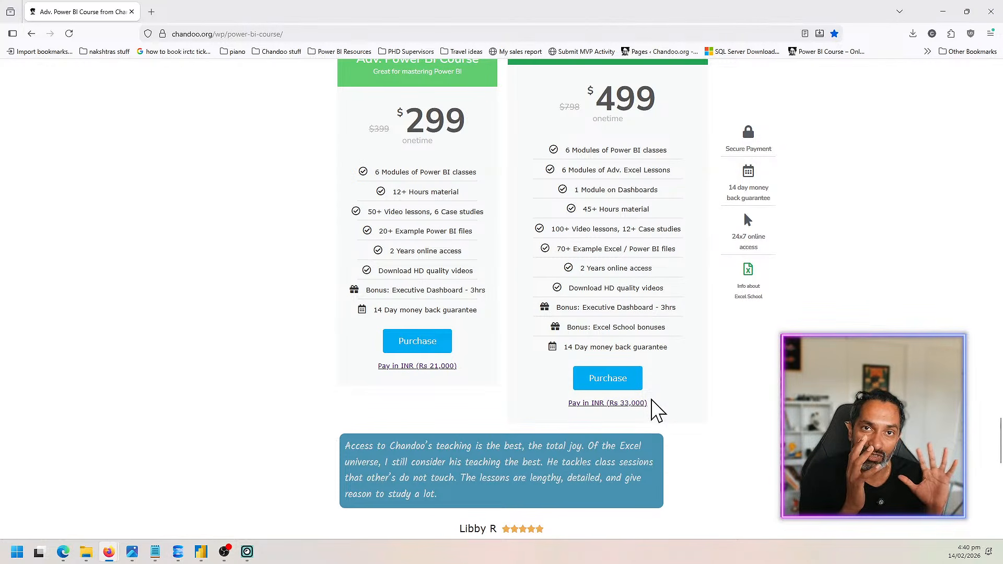
{"action": "scroll", "coordinate": [731, 395], "scroll_direction": "down", "scroll_amount": 10}
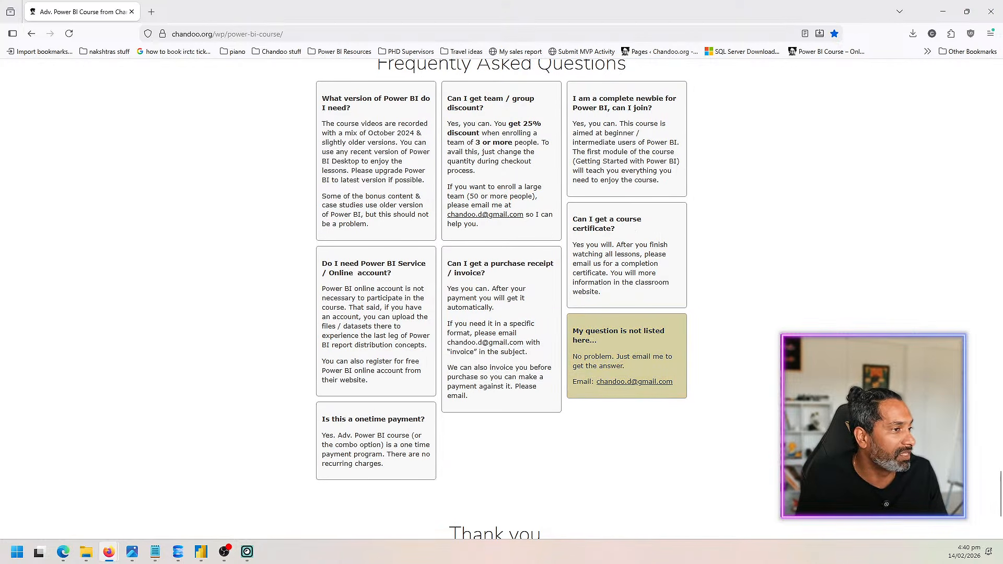
{"action": "scroll", "coordinate": [747, 471], "scroll_direction": "up", "scroll_amount": 15}
{"action": "scroll", "coordinate": [747, 471], "scroll_direction": "up", "scroll_amount": 15}
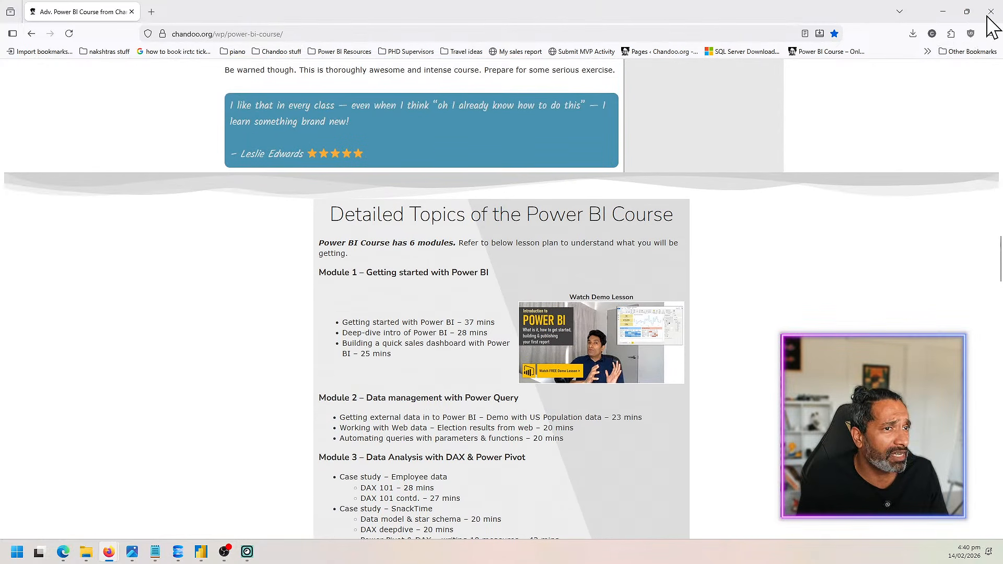
Minimize the Firefox windows to return to Power BI Desktop and review the Preformatted-light, Clinic Report play and Clinic Report pages.
{"action": "left_click", "coordinate": [944, 12]}
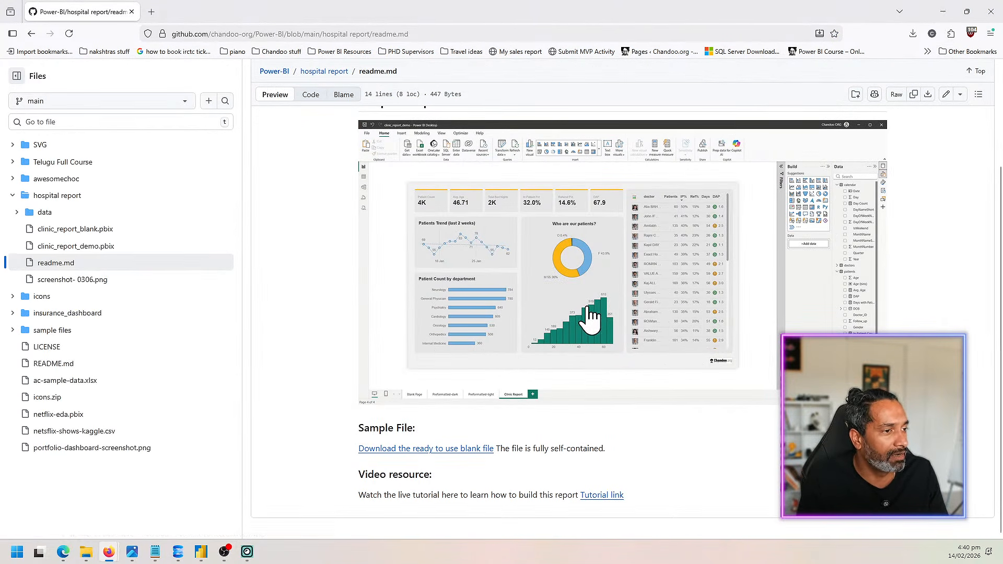
{"action": "left_click", "coordinate": [942, 11]}
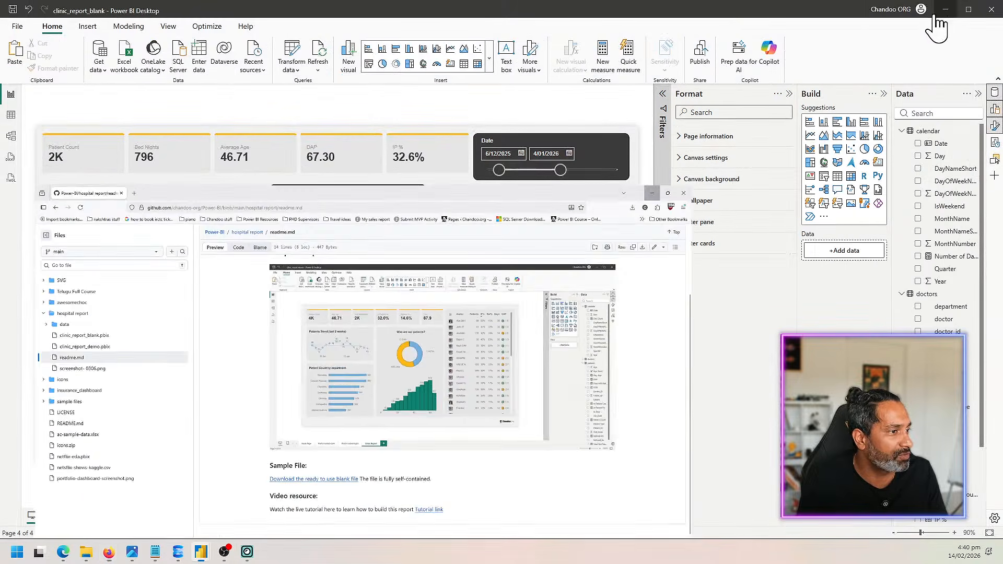
{"action": "left_click", "coordinate": [194, 517]}
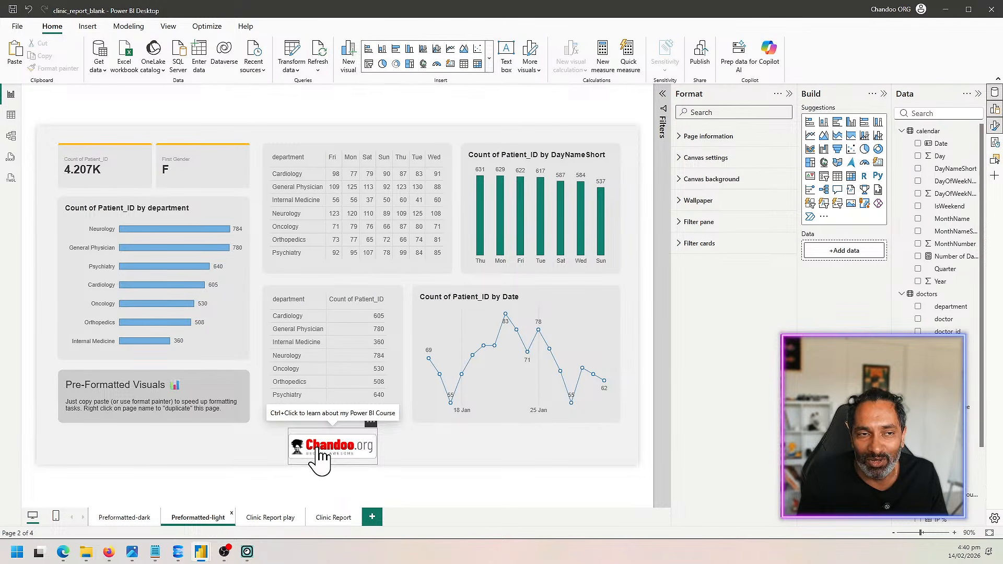
{"action": "left_click", "coordinate": [273, 518]}
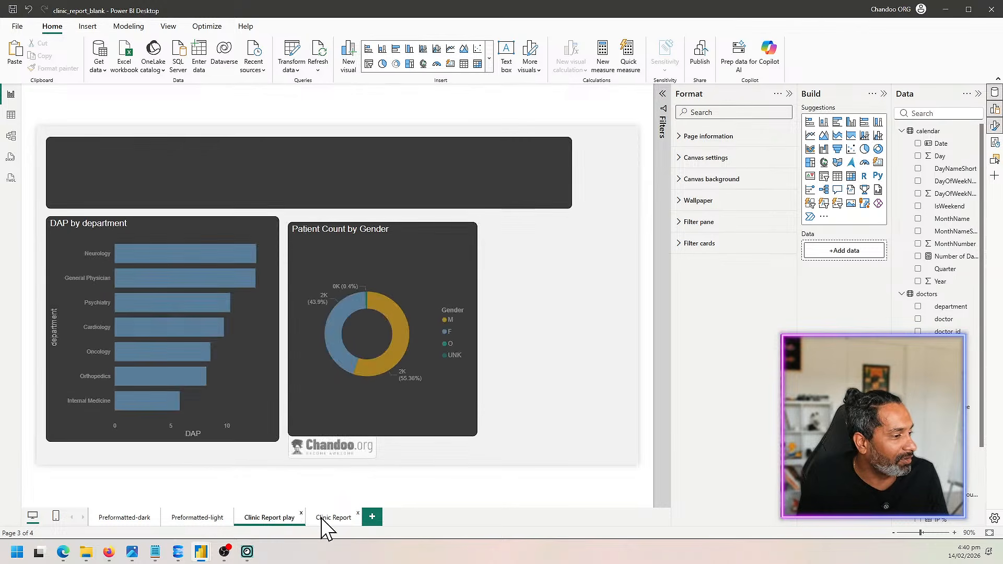
{"action": "left_click", "coordinate": [322, 518]}
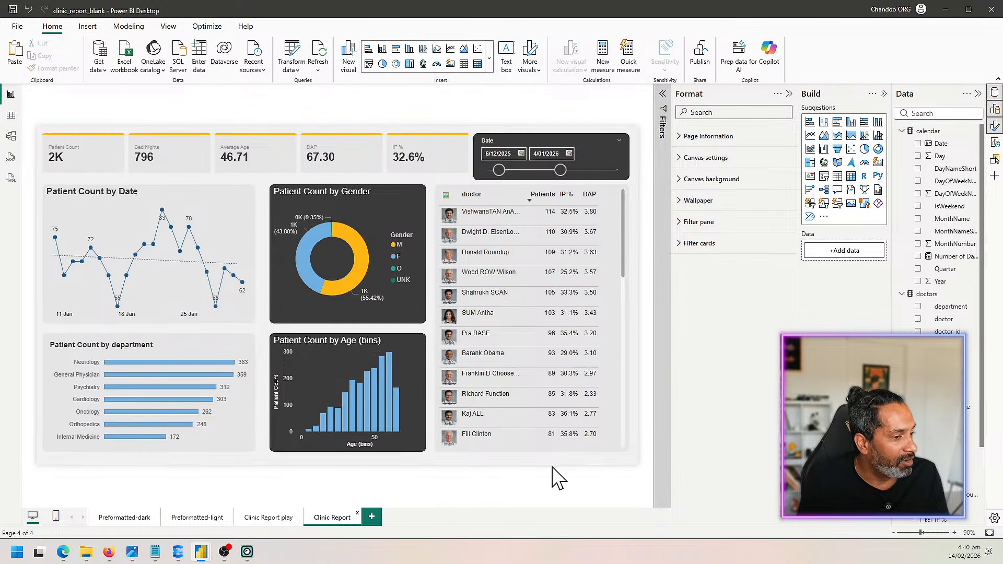